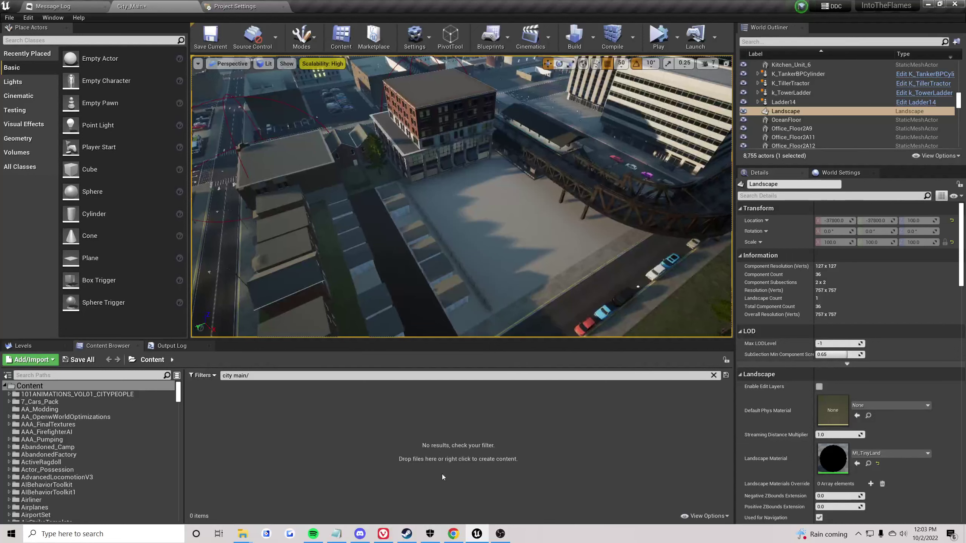
{"action": "key", "text": "s"}
{"action": "right_click_drag", "start_coordinate": [491, 191], "coordinate": [500, 183]}
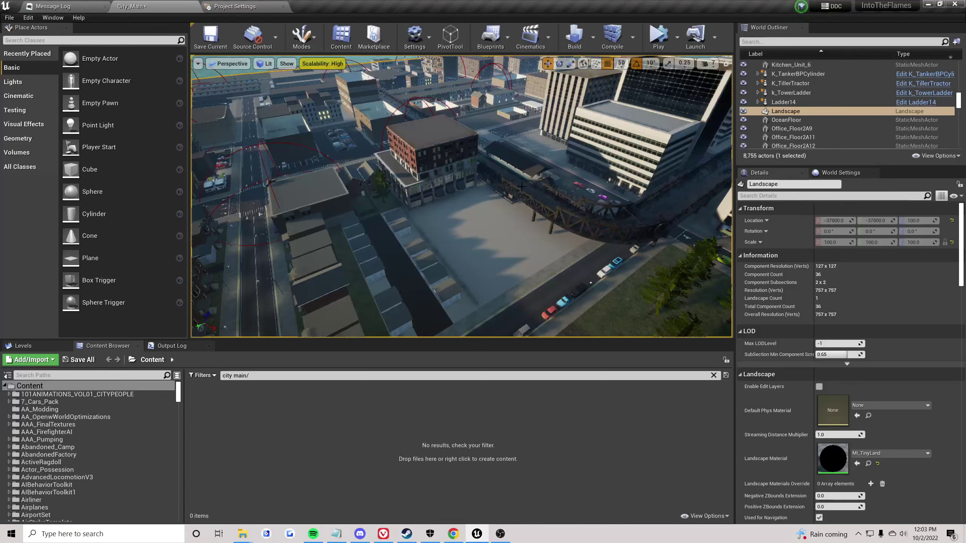
{"action": "right_click_drag", "start_coordinate": [521, 215], "coordinate": [531, 218]}
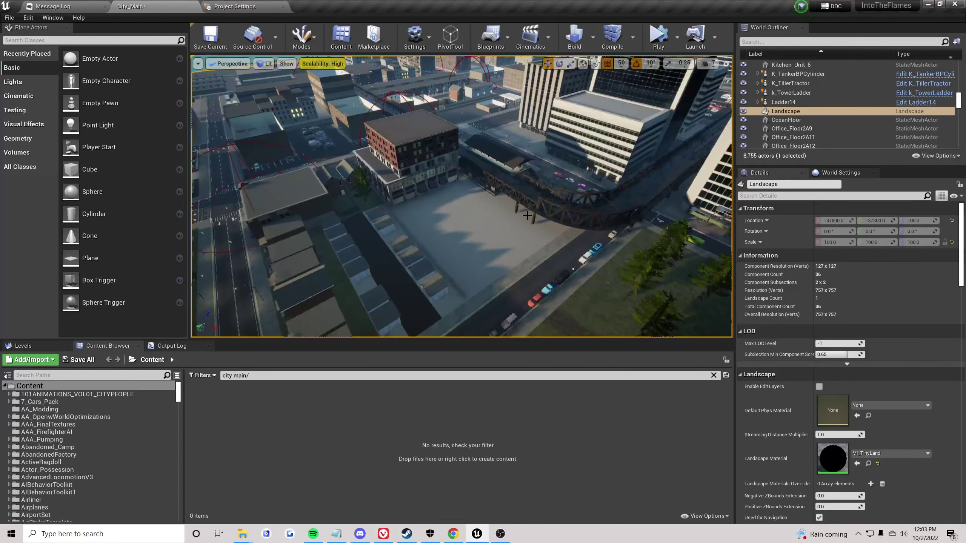
- Switch to Discord, join the Scheduled-Dev-Stream voice channel, and return to the Unreal Editor
{"action": "left_click", "coordinate": [360, 533]}
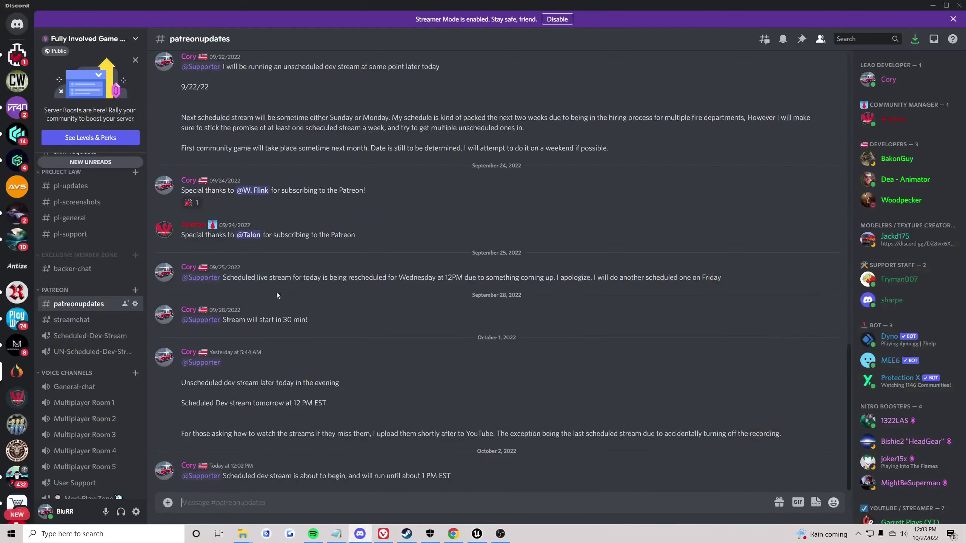
{"action": "left_click", "coordinate": [79, 341]}
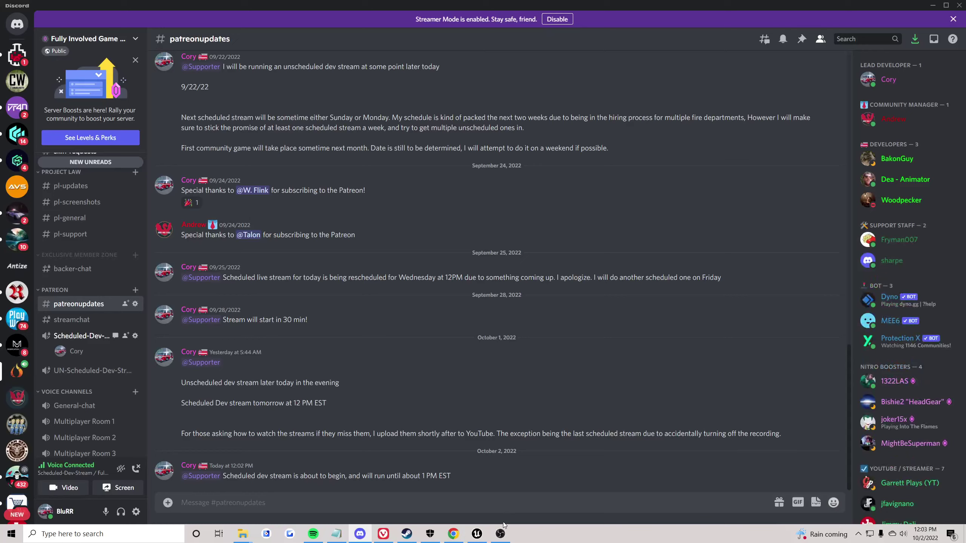
{"action": "left_click", "coordinate": [477, 534]}
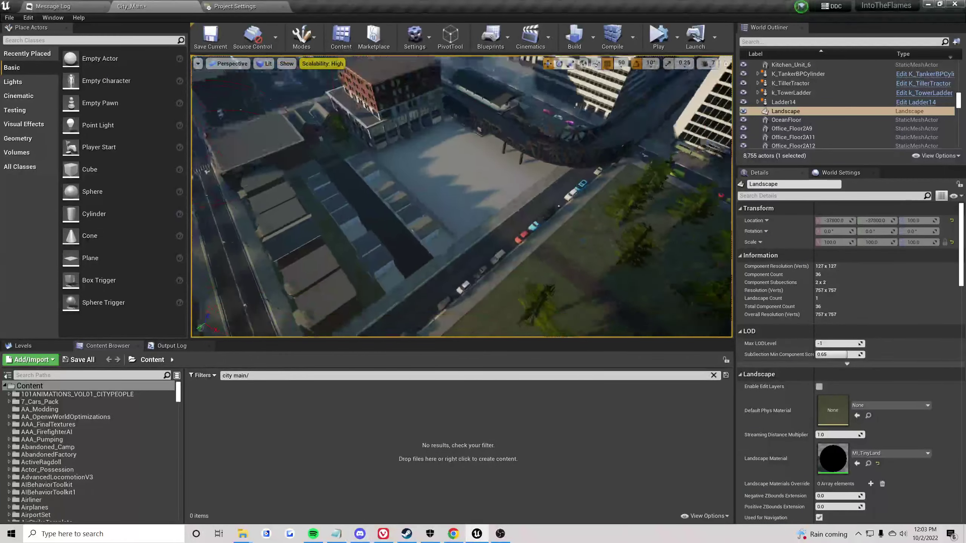
- Clear the content search filter and look through the project's content folders
{"action": "right_click_drag", "start_coordinate": [477, 203], "coordinate": [478, 202]}
{"action": "key", "text": "s"}
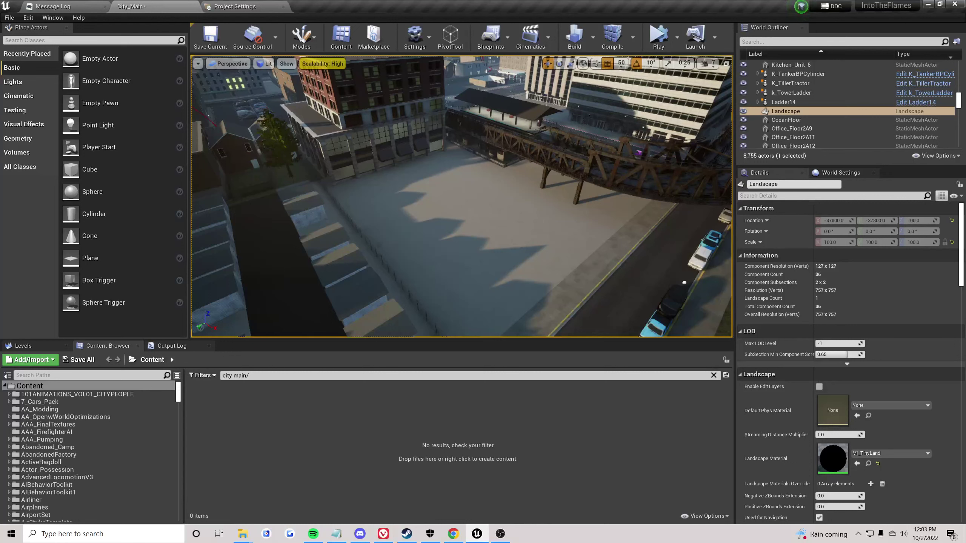
{"action": "left_click", "coordinate": [713, 375]}
{"action": "scroll", "coordinate": [492, 156], "scroll_direction": "up", "scroll_amount": 5}
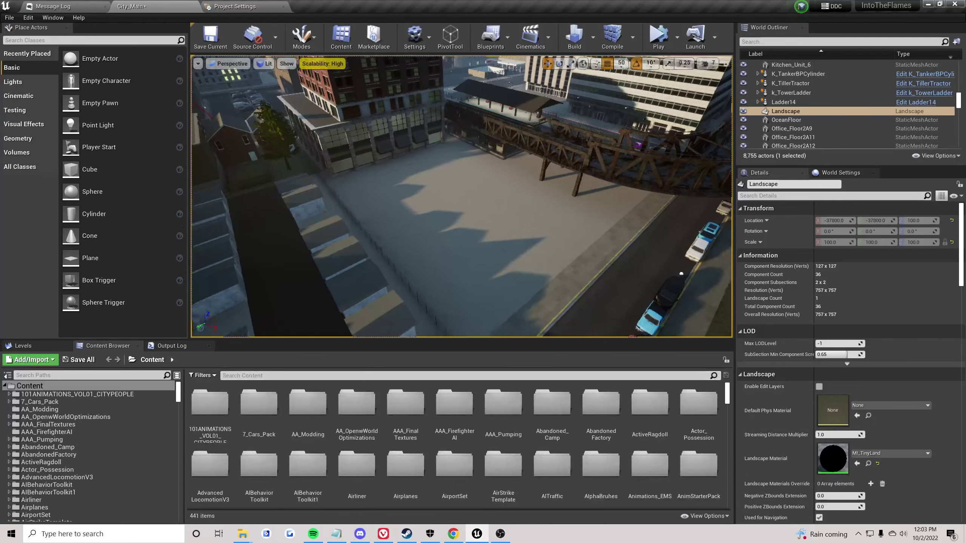
{"action": "scroll", "coordinate": [582, 173], "scroll_direction": "up", "scroll_amount": 3}
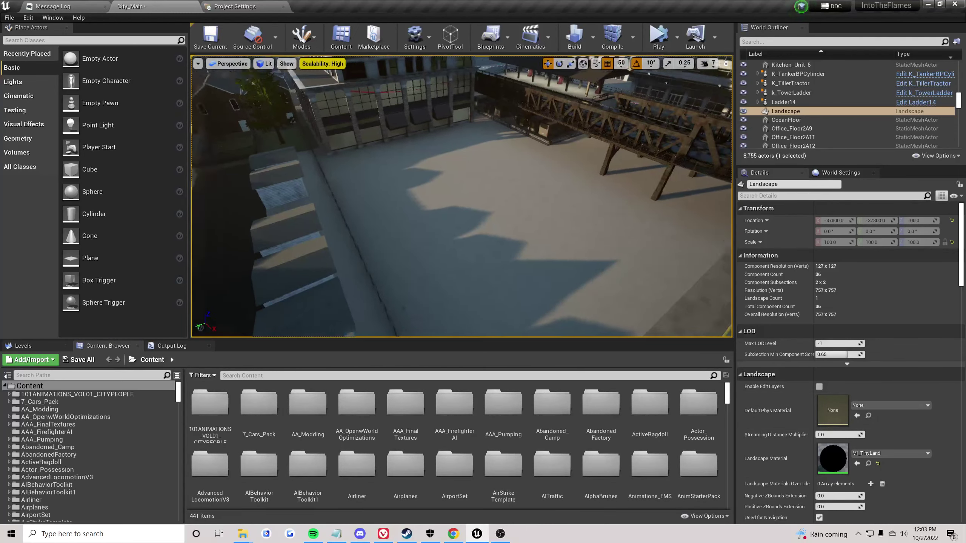
{"action": "scroll", "coordinate": [398, 446], "scroll_direction": "down", "scroll_amount": 3}
{"action": "scroll", "coordinate": [397, 446], "scroll_direction": "down", "scroll_amount": 10}
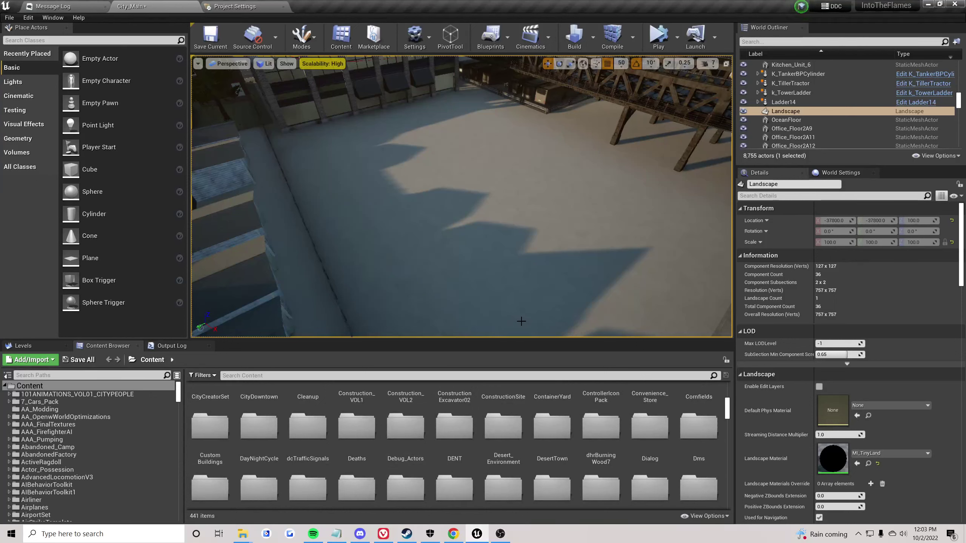
- Check the recording in OBS and the user settings in Discord, and return to the Unreal Editor
{"action": "left_click", "coordinate": [500, 535]}
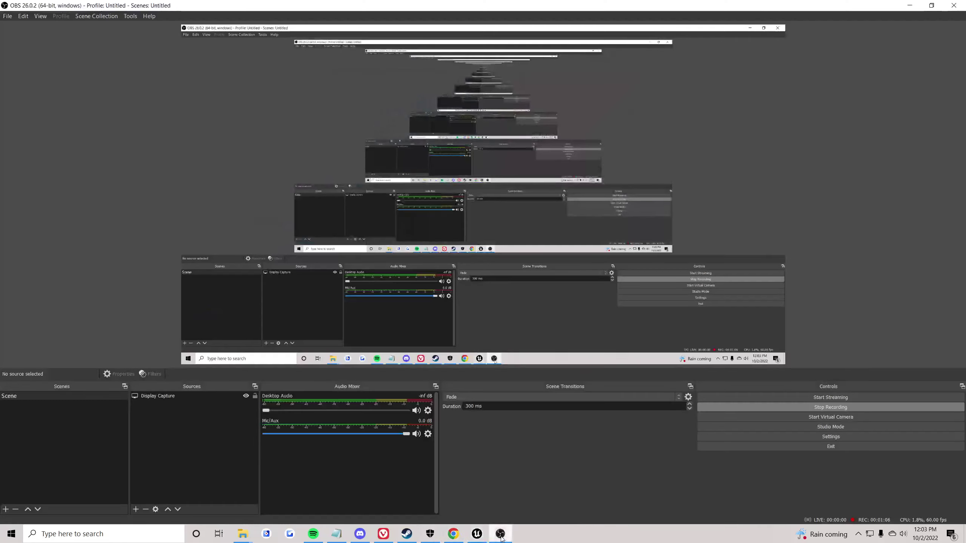
{"action": "left_click", "coordinate": [501, 534]}
{"action": "left_click", "coordinate": [361, 534]}
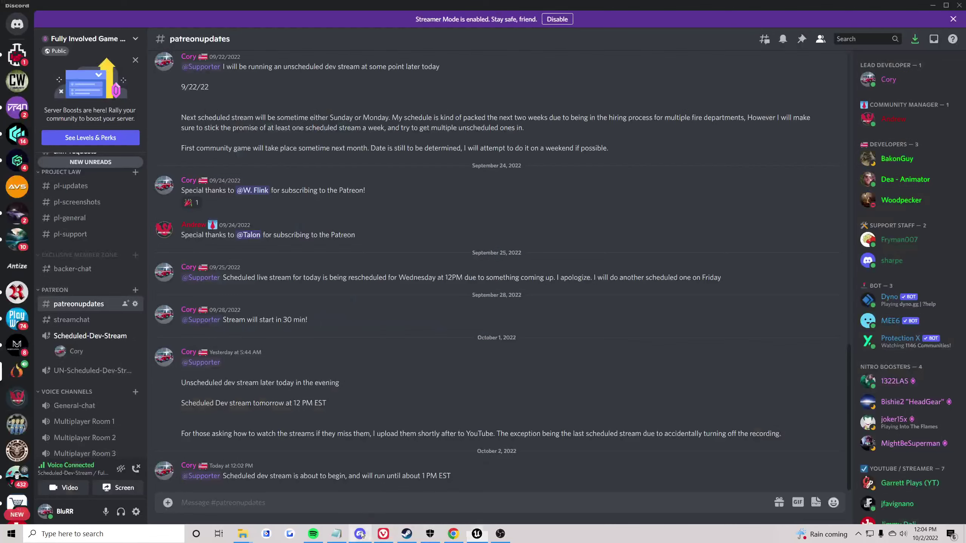
{"action": "scroll", "coordinate": [114, 376], "scroll_direction": "down", "scroll_amount": 2}
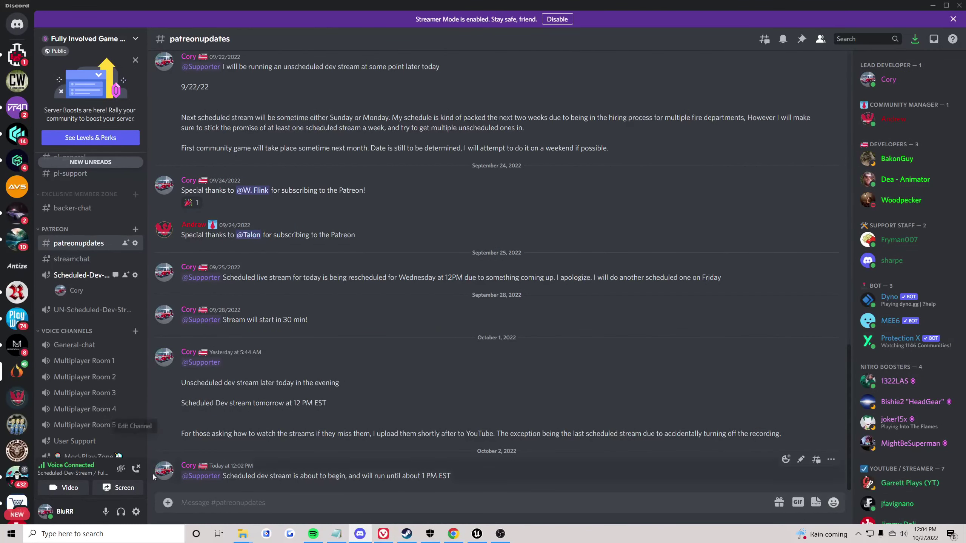
{"action": "left_click", "coordinate": [135, 512]}
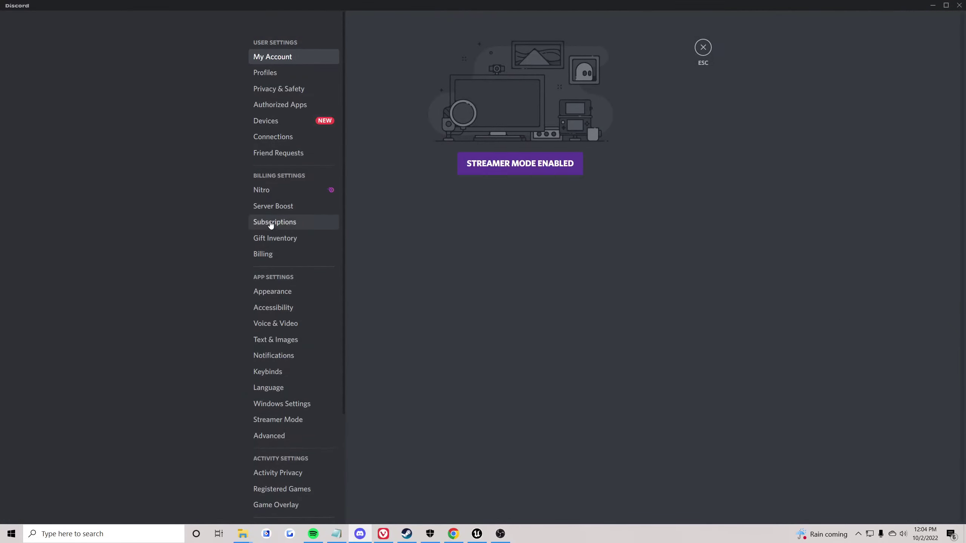
{"action": "left_click", "coordinate": [704, 48]}
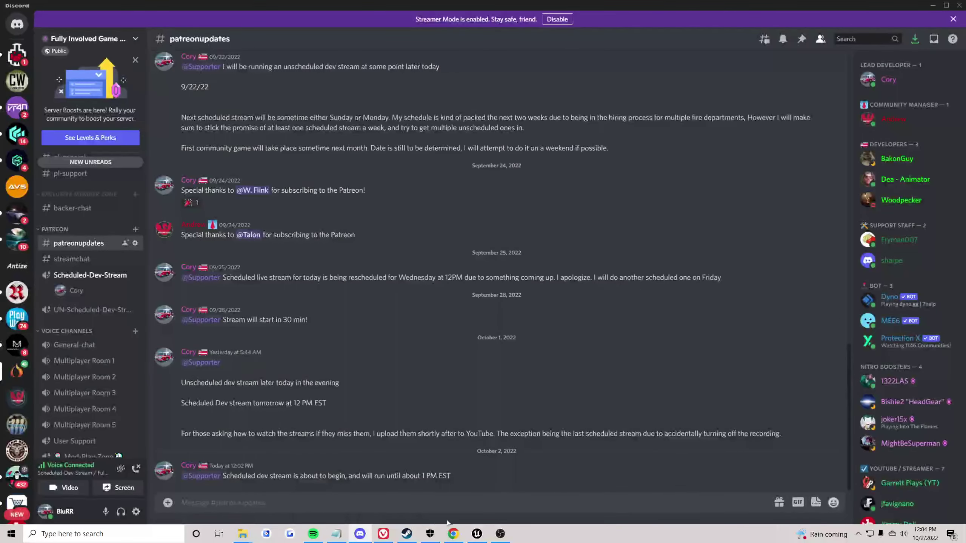
{"action": "left_click", "coordinate": [477, 536]}
{"action": "scroll", "coordinate": [533, 232], "scroll_direction": "down", "scroll_amount": 5}
{"action": "scroll", "coordinate": [532, 232], "scroll_direction": "up", "scroll_amount": 5}
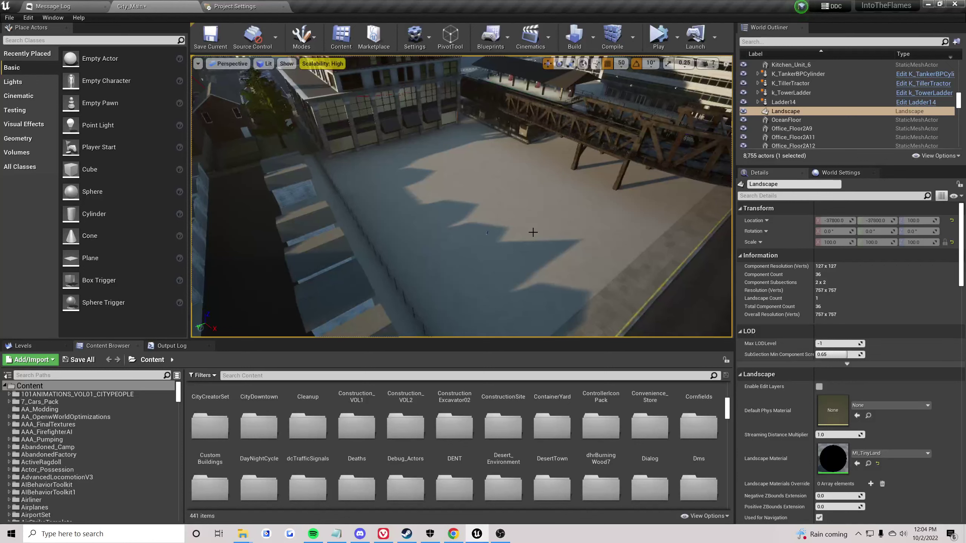
{"action": "right_click_drag", "start_coordinate": [533, 232], "coordinate": [494, 228]}
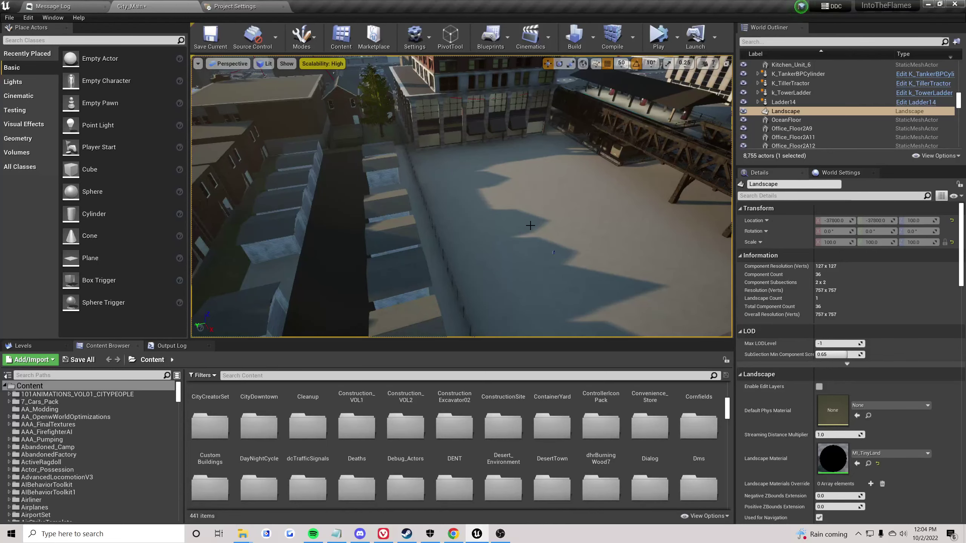
{"action": "left_click", "coordinate": [500, 534]}
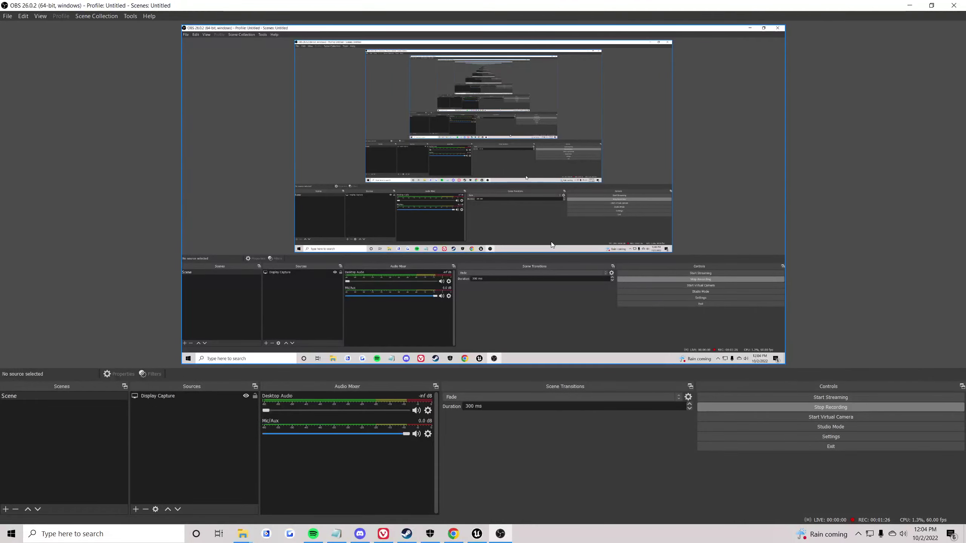
{"action": "left_click", "coordinate": [909, 5]}
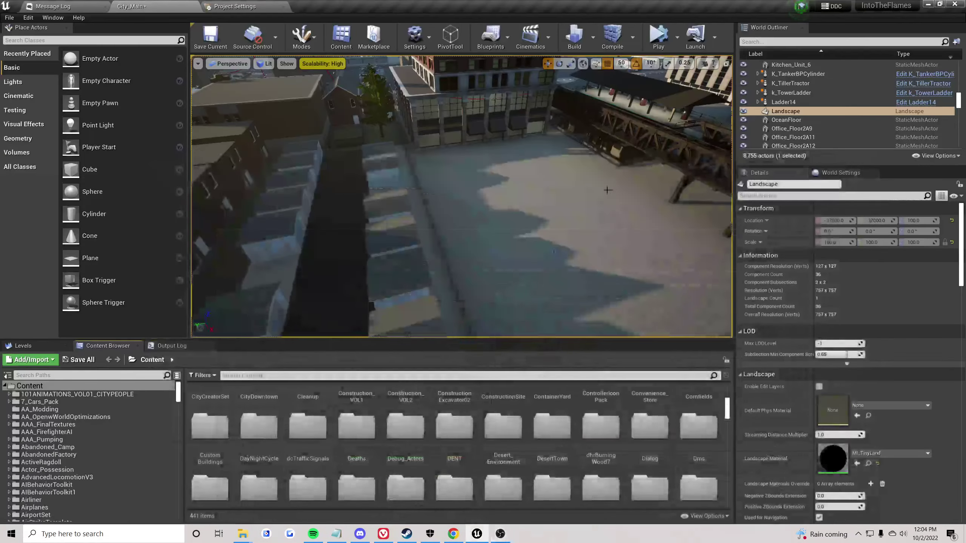
- Select an outer wall piece on the existing row building and locate its static mesh in the Outer_Walls asset folder
{"action": "mouse_move", "coordinate": [606, 189]}
{"action": "right_mouse_down"}
{"action": "mouse_move", "coordinate": [585, 205]}
{"action": "mouse_move", "coordinate": [605, 201]}
{"action": "mouse_move", "coordinate": [600, 194]}
{"action": "right_mouse_up"}
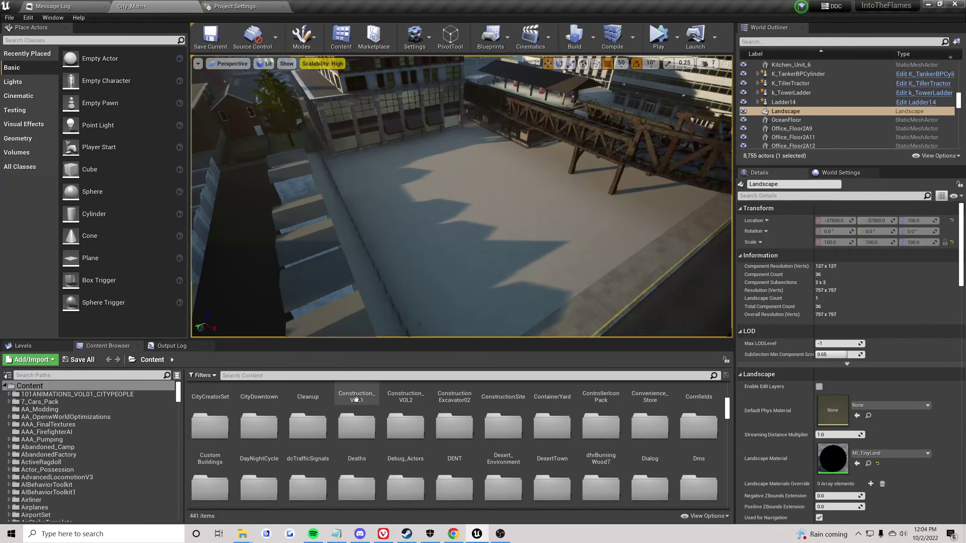
{"action": "right_click_drag", "start_coordinate": [392, 218], "coordinate": [308, 194]}
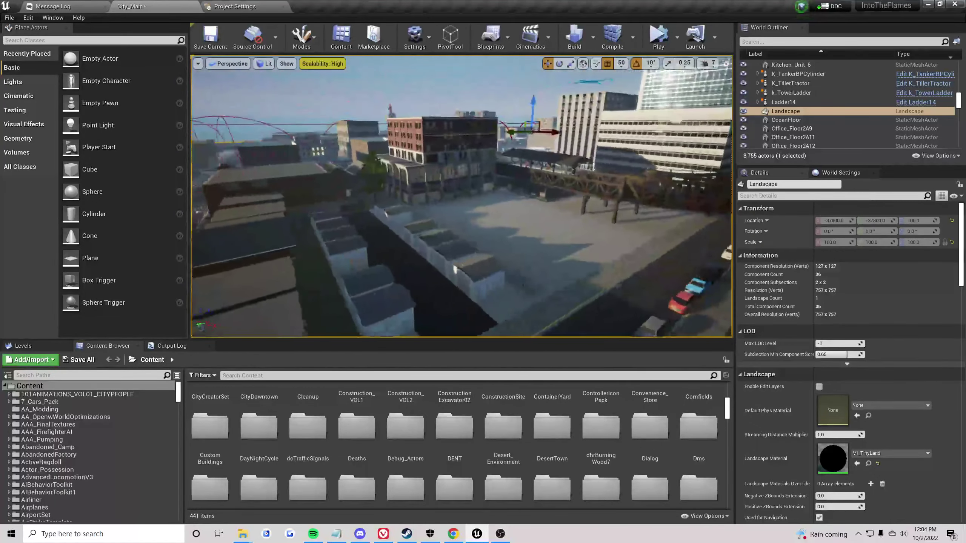
{"action": "right_click_drag", "start_coordinate": [415, 261], "coordinate": [339, 272]}
{"action": "right_click_drag", "start_coordinate": [433, 248], "coordinate": [418, 256]}
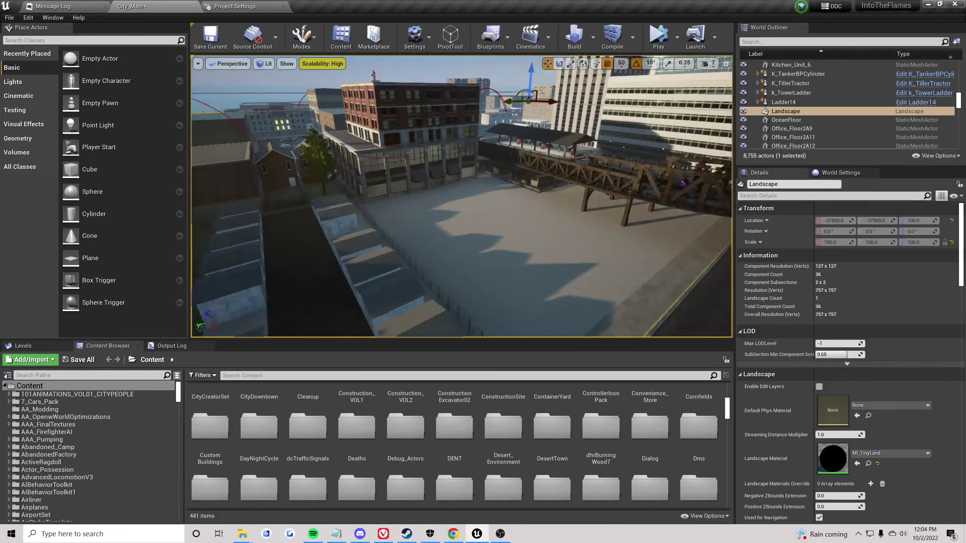
{"action": "left_click", "coordinate": [412, 160]}
{"action": "left_click", "coordinate": [493, 104]}
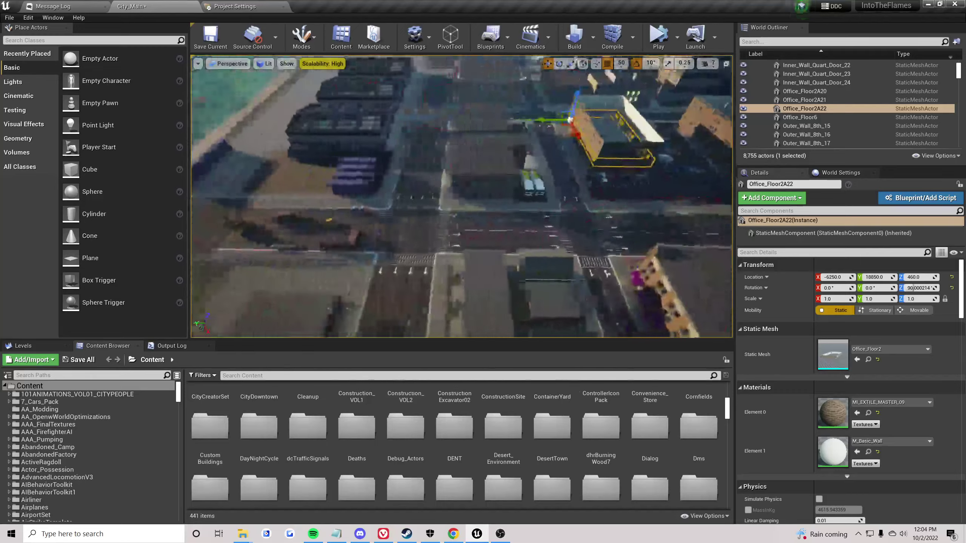
{"action": "left_click", "coordinate": [369, 183]}
{"action": "right_click_drag", "start_coordinate": [368, 182], "coordinate": [267, 159]}
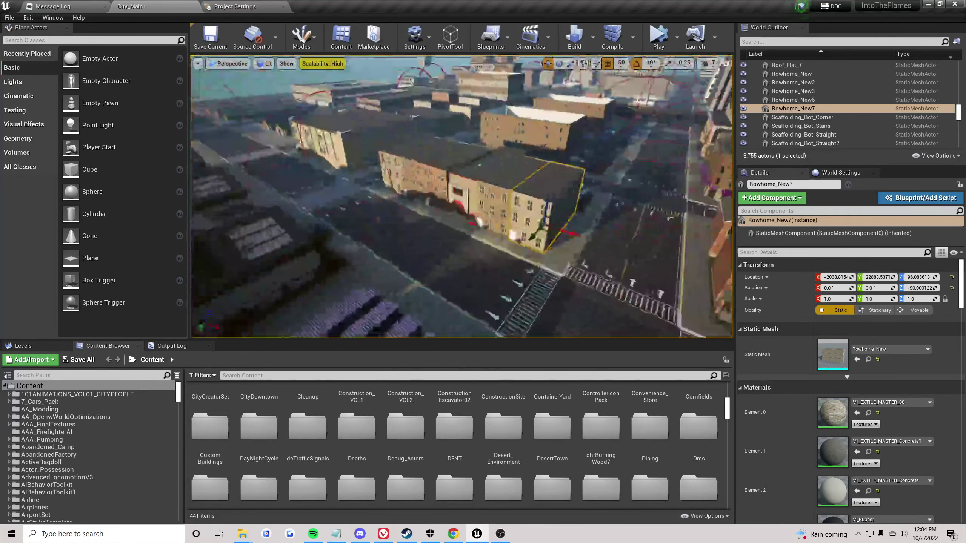
{"action": "left_click", "coordinate": [499, 183]}
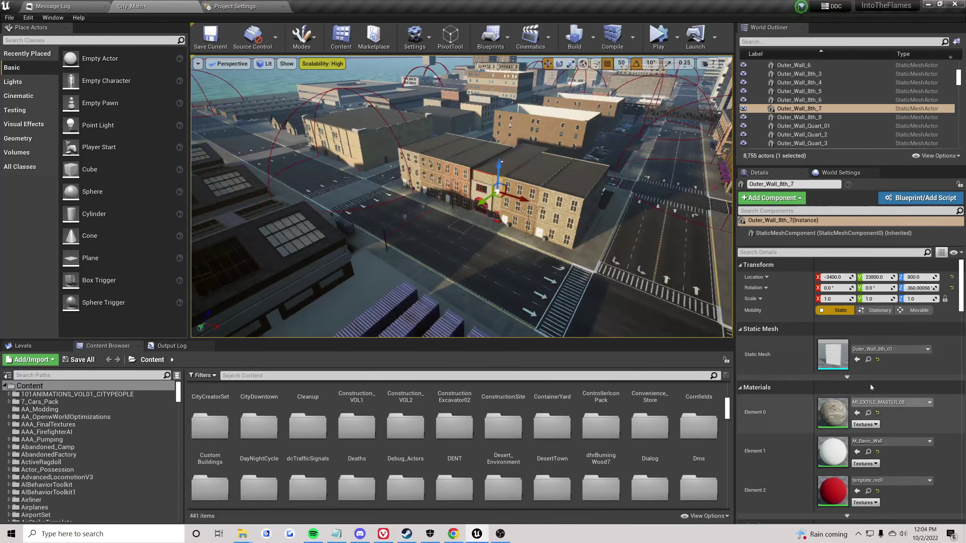
{"action": "left_click", "coordinate": [868, 359]}
- Place an Outer_Wall_01 segment in the empty lot and move it toward the fence beside the garages
{"action": "right_click_drag", "start_coordinate": [570, 228], "coordinate": [700, 224]}
{"action": "mouse_move", "coordinate": [594, 189]}
{"action": "right_mouse_down"}
{"action": "mouse_move", "coordinate": [586, 229]}
{"action": "mouse_move", "coordinate": [605, 197]}
{"action": "mouse_move", "coordinate": [589, 194]}
{"action": "mouse_move", "coordinate": [594, 188]}
{"action": "right_mouse_up"}
{"action": "left_click_drag", "start_coordinate": [375, 459], "coordinate": [432, 231]}
{"action": "key", "text": "Delete"}
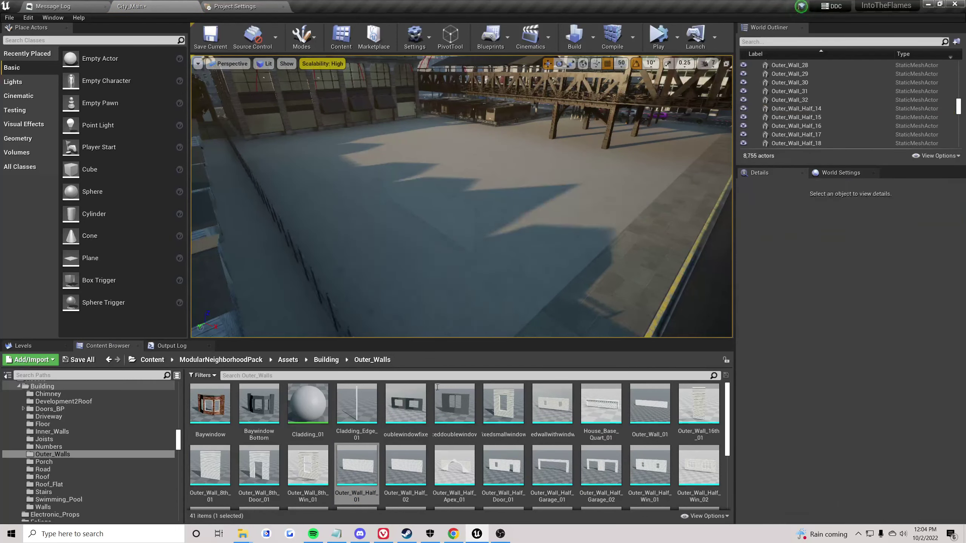
{"action": "left_click_drag", "start_coordinate": [649, 403], "coordinate": [383, 228]}
{"action": "key", "text": "f"}
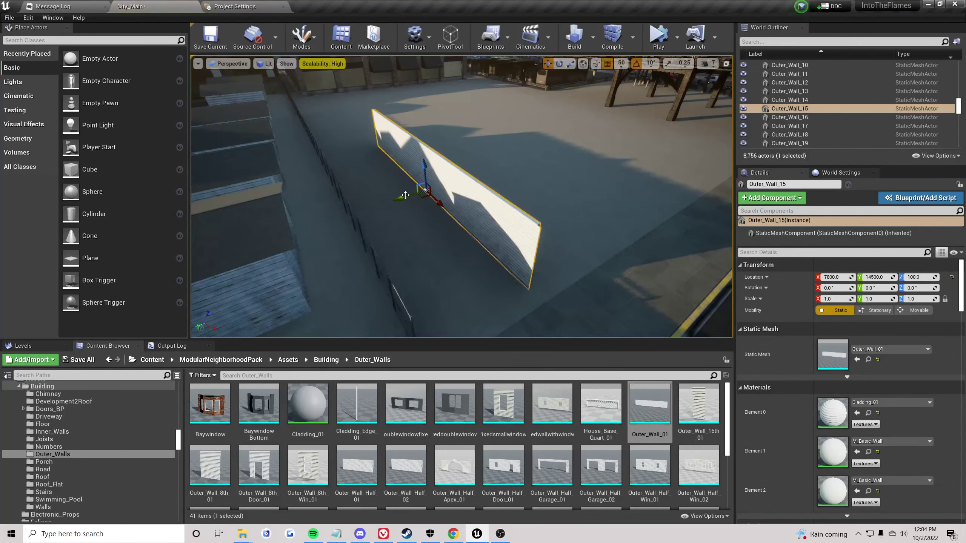
{"action": "left_click_drag", "start_coordinate": [405, 195], "coordinate": [403, 216]}
- Duplicate the wall segment to extend the side wall along the fence line
{"action": "right_click_drag", "start_coordinate": [404, 216], "coordinate": [499, 262]}
{"action": "left_click_drag", "start_coordinate": [499, 262], "coordinate": [302, 255], "text": "alt"}
{"action": "right_click_drag", "start_coordinate": [302, 254], "coordinate": [302, 255]}
{"action": "right_click_drag", "start_coordinate": [445, 248], "coordinate": [445, 248]}
{"action": "left_click", "coordinate": [445, 247]}
- Place a smalldoublewindows panel at the street end of the side wall and rotate it to -90° to start the front wall
{"action": "scroll", "coordinate": [576, 415], "scroll_direction": "down", "scroll_amount": 1}
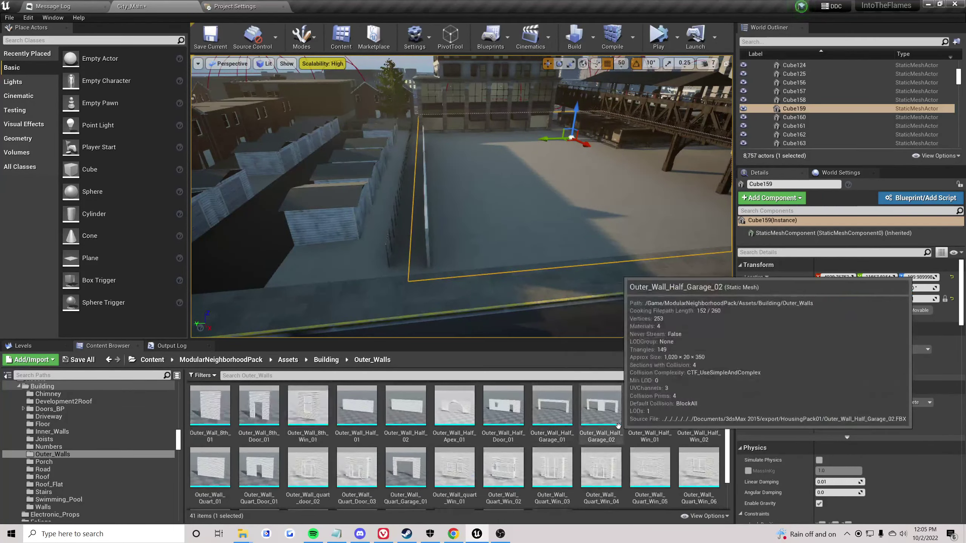
{"action": "scroll", "coordinate": [618, 426], "scroll_direction": "down", "scroll_amount": 1}
{"action": "left_click_drag", "start_coordinate": [366, 469], "coordinate": [457, 253]}
{"action": "right_click_drag", "start_coordinate": [457, 253], "coordinate": [458, 254]}
{"action": "key", "text": "e"}
{"action": "left_click_drag", "start_coordinate": [454, 257], "coordinate": [494, 276]}
{"action": "left_click", "coordinate": [450, 284]}
{"action": "right_click_drag", "start_coordinate": [450, 284], "coordinate": [451, 284]}
{"action": "left_click", "coordinate": [441, 230]}
{"action": "right_click_drag", "start_coordinate": [441, 230], "coordinate": [441, 230]}
{"action": "right_click_drag", "start_coordinate": [451, 284], "coordinate": [450, 285]}
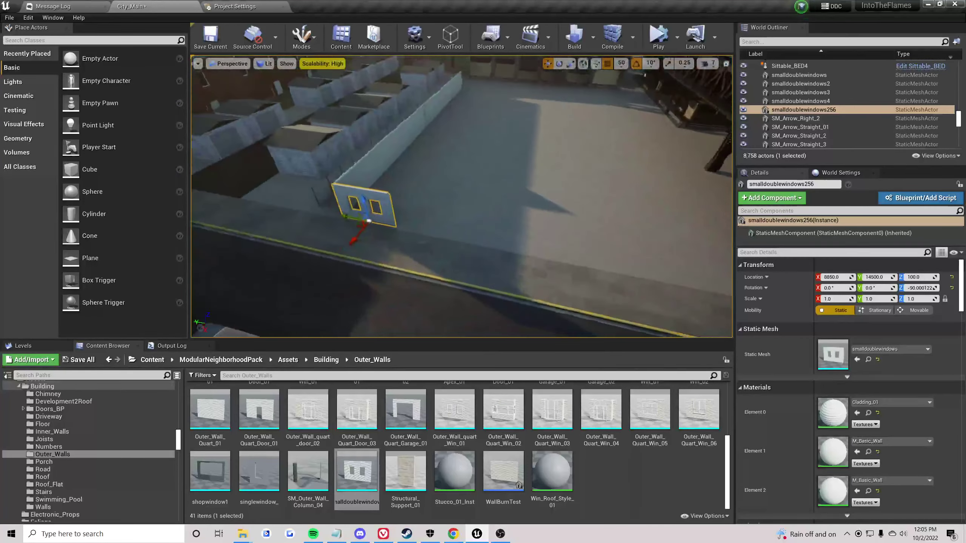
- Duplicate the double-window panel along the street edge to form a front wall of six panels
{"action": "left_click_drag", "start_coordinate": [349, 216], "coordinate": [516, 258], "text": "alt"}
{"action": "left_click", "coordinate": [378, 213], "text": "ctrl"}
{"action": "right_click_drag", "start_coordinate": [516, 259], "coordinate": [517, 259]}
{"action": "left_click_drag", "start_coordinate": [461, 247], "coordinate": [608, 257], "text": "alt"}
{"action": "right_click_drag", "start_coordinate": [608, 257], "coordinate": [608, 257]}
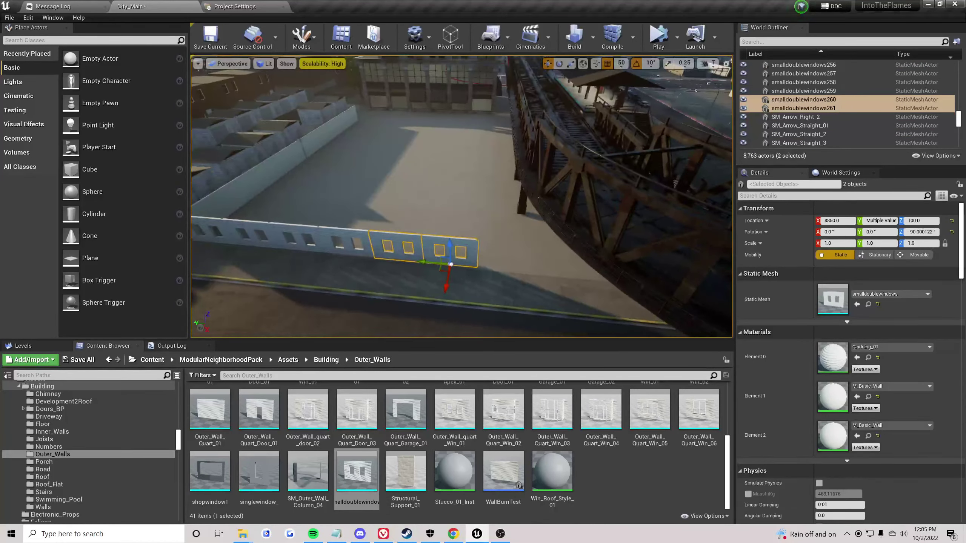
- Duplicate both side wall segments, rotate the copies to 180°, and align them with the far end of the front wall
{"action": "left_click", "coordinate": [266, 175]}
{"action": "left_click", "coordinate": [328, 128], "text": "ctrl"}
{"action": "left_click_drag", "start_coordinate": [307, 134], "coordinate": [384, 161], "text": "alt"}
{"action": "key", "text": "e"}
{"action": "left_click_drag", "start_coordinate": [451, 162], "coordinate": [484, 232]}
{"action": "key", "text": "w"}
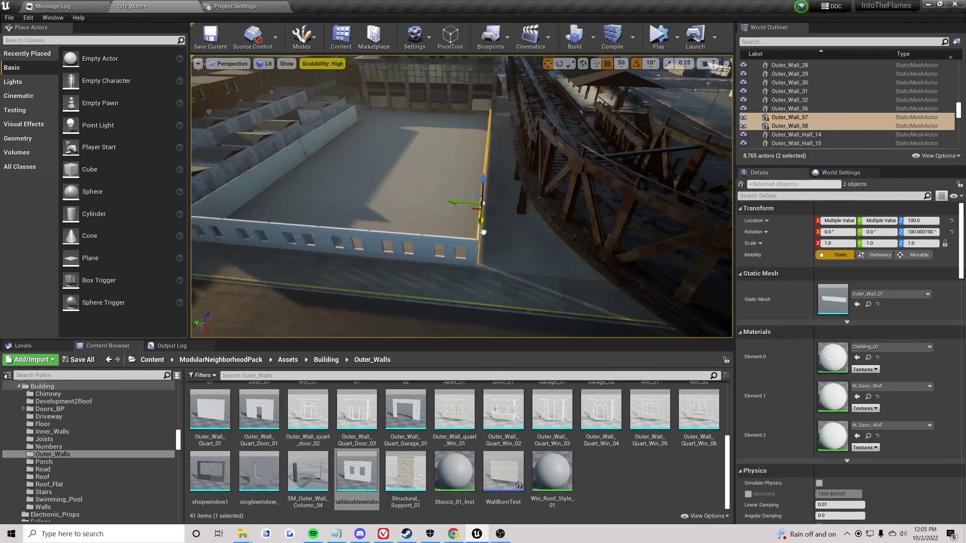
{"action": "right_click_drag", "start_coordinate": [483, 232], "coordinate": [421, 262]}
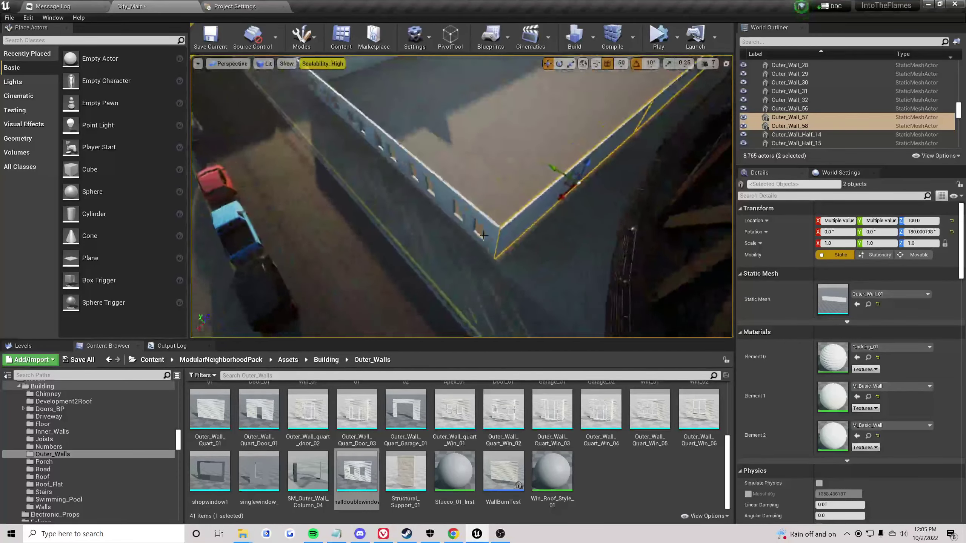
{"action": "left_click", "coordinate": [421, 262]}
{"action": "left_click", "coordinate": [360, 533]}
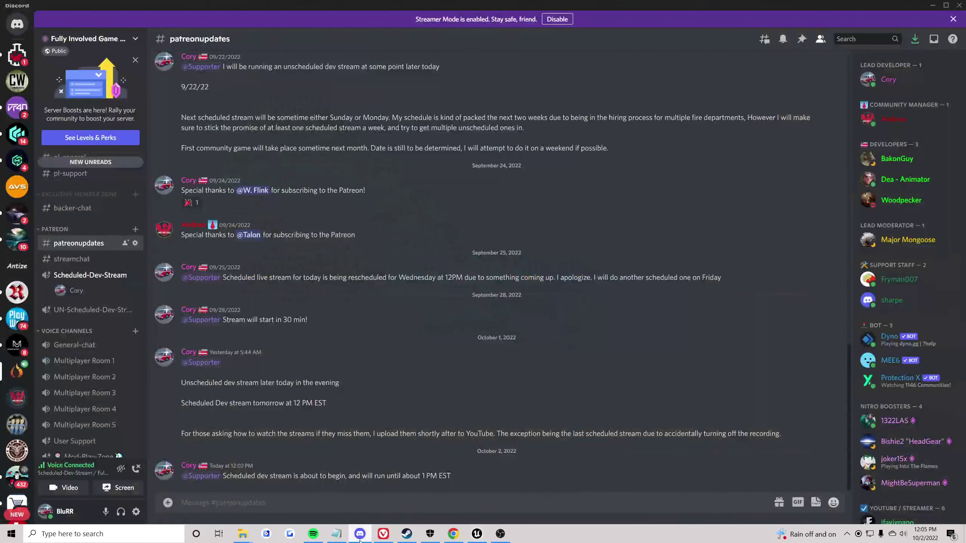
{"action": "left_click", "coordinate": [359, 533]}
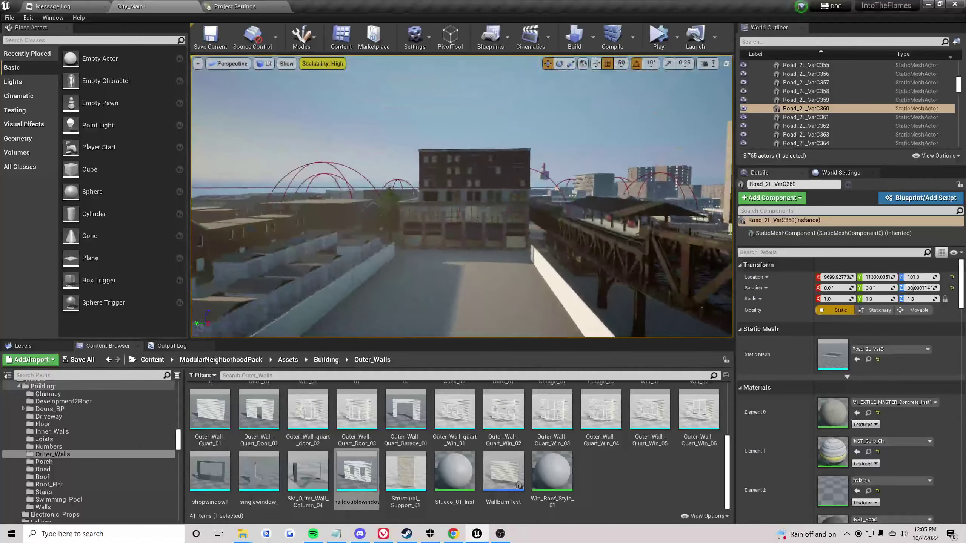
- Try replacing the second front wall panel's mesh with Outer_Wall_8th_Door_01 and undo the swap
{"action": "right_click_drag", "start_coordinate": [477, 218], "coordinate": [429, 228]}
{"action": "left_click", "coordinate": [429, 229]}
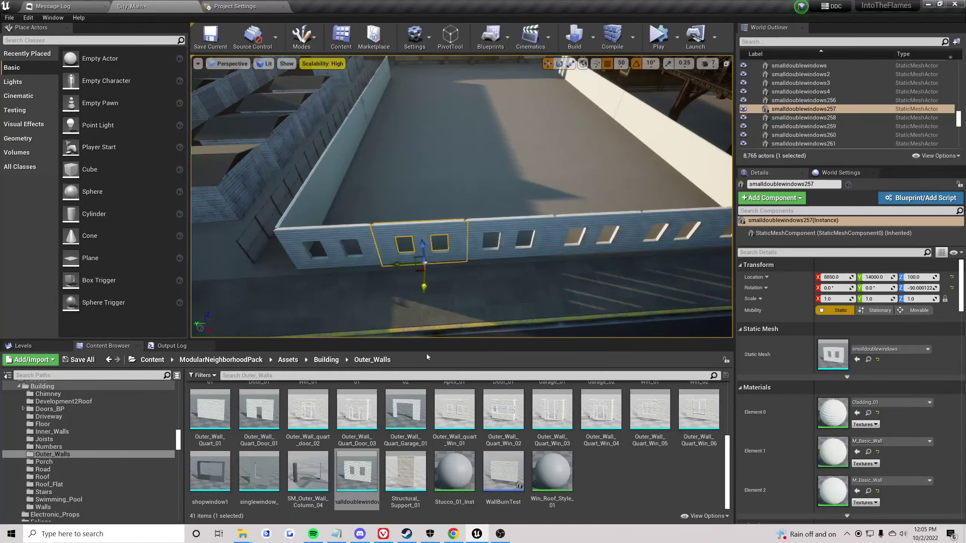
{"action": "scroll", "coordinate": [616, 469], "scroll_direction": "up", "scroll_amount": 3}
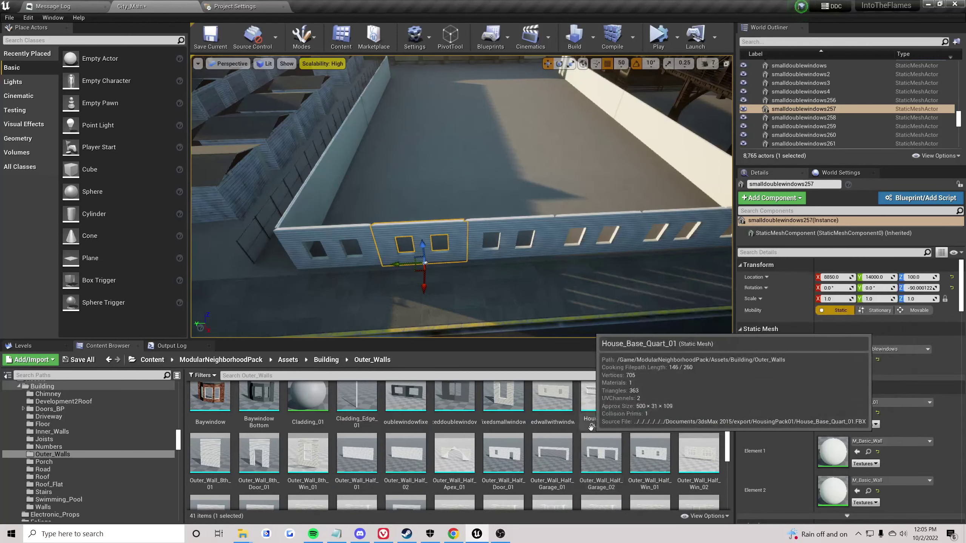
{"action": "left_click_drag", "start_coordinate": [254, 459], "coordinate": [832, 354]}
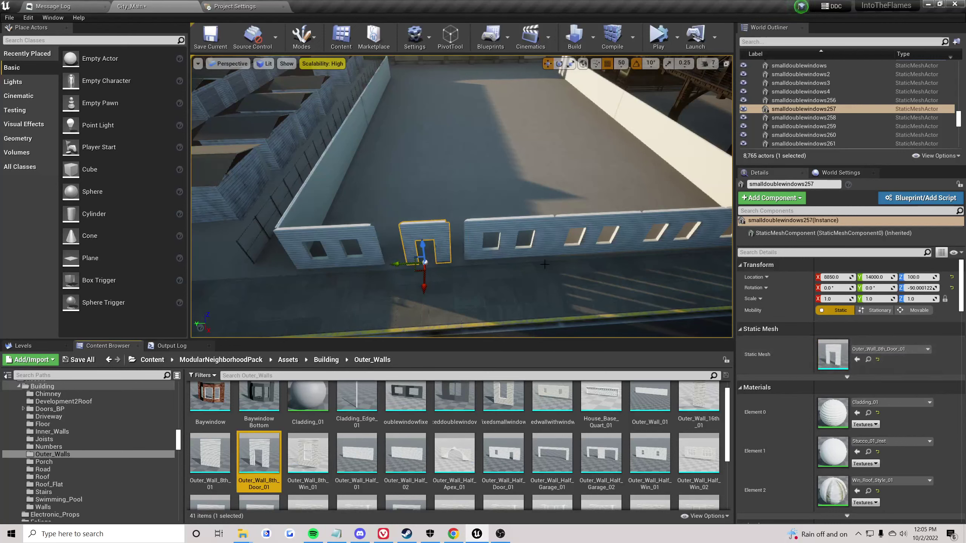
{"action": "key", "text": "ctrl+z"}
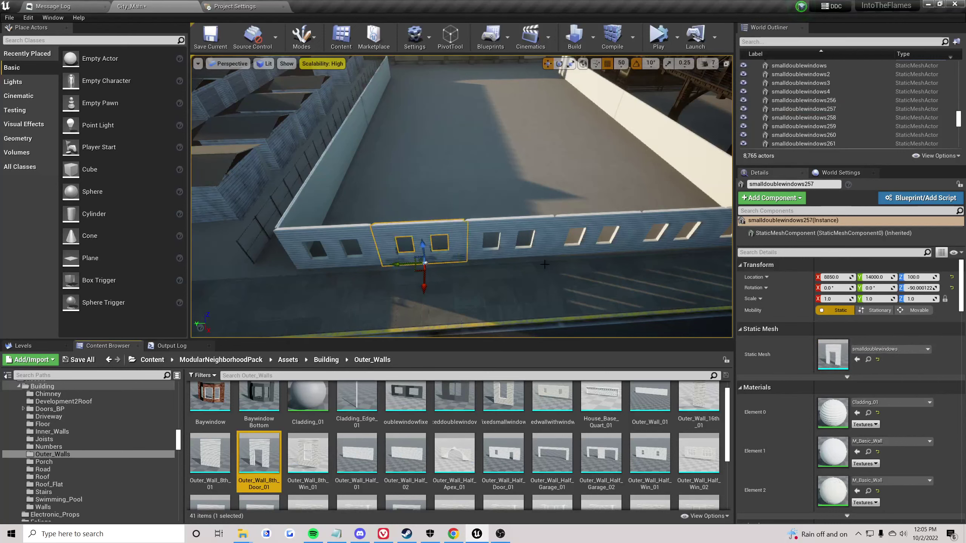
- Replace the meshes of the second and fifth front wall panels with Outer_Wall_Quart_Door_01
{"action": "scroll", "coordinate": [653, 454], "scroll_direction": "down", "scroll_amount": 2}
{"action": "scroll", "coordinate": [653, 454], "scroll_direction": "down", "scroll_amount": 2}
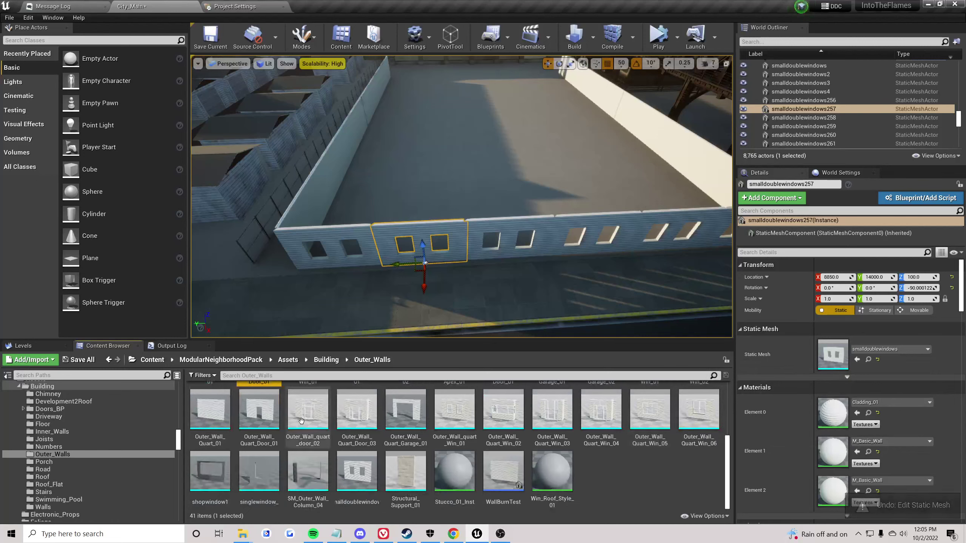
{"action": "left_click_drag", "start_coordinate": [258, 414], "coordinate": [833, 356]}
{"action": "right_click_drag", "start_coordinate": [479, 243], "coordinate": [479, 243]}
{"action": "left_click", "coordinate": [478, 248]}
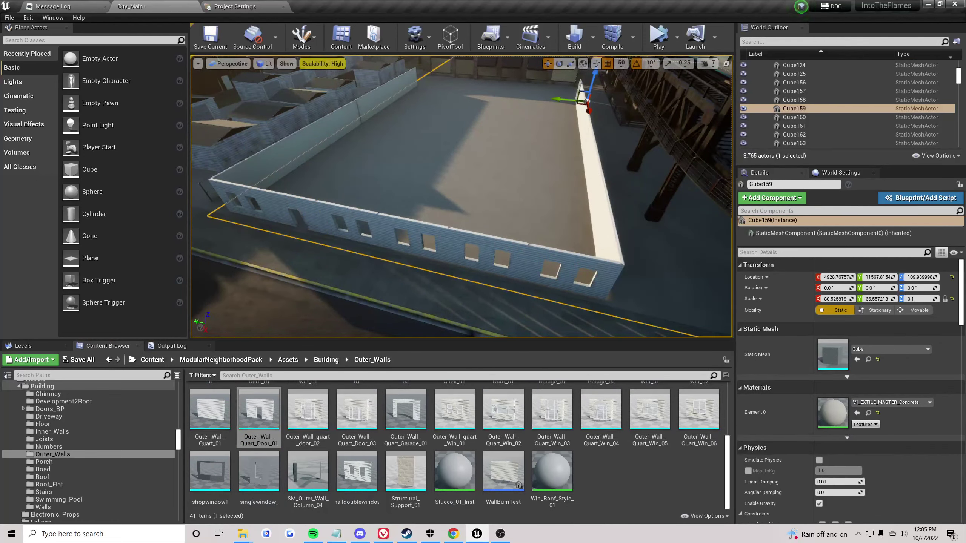
{"action": "left_click", "coordinate": [478, 243]}
{"action": "left_click_drag", "start_coordinate": [259, 409], "coordinate": [825, 355]}
- Try the shopwindow1 mesh on the two middle front wall panels and undo the swap
{"action": "left_click", "coordinate": [340, 215]}
{"action": "left_click", "coordinate": [401, 226], "text": "ctrl"}
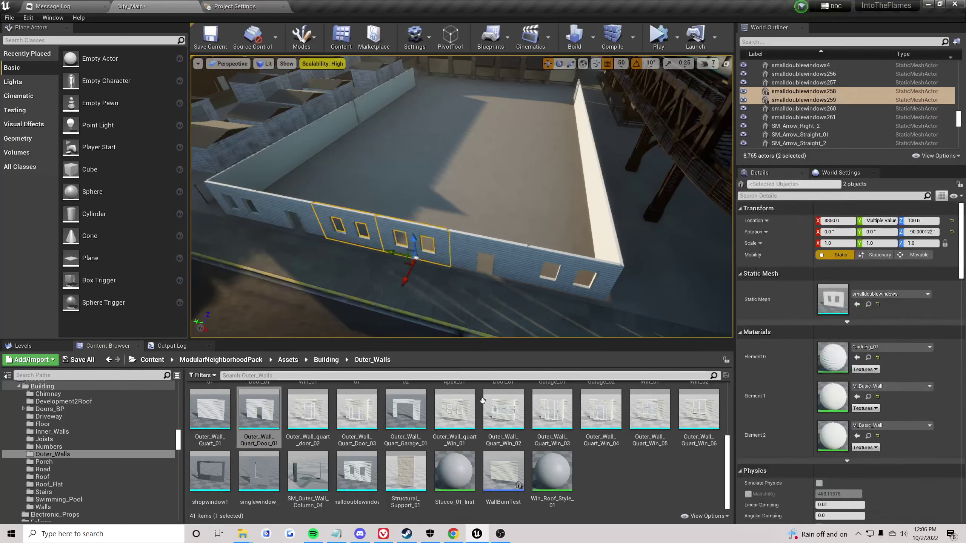
{"action": "left_click_drag", "start_coordinate": [210, 459], "coordinate": [830, 304]}
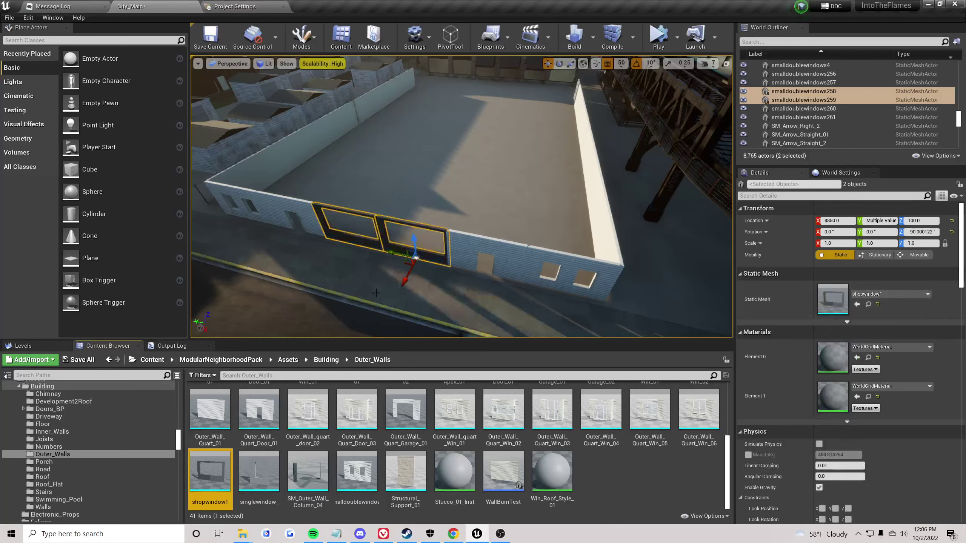
{"action": "left_click", "coordinate": [437, 289]}
{"action": "right_click_drag", "start_coordinate": [437, 289], "coordinate": [468, 289]}
{"action": "key", "text": "s"}
{"action": "key", "text": "w"}
{"action": "right_click_drag", "start_coordinate": [446, 190], "coordinate": [357, 224]}
{"action": "key", "text": "ctrl+z"}
{"action": "key", "text": "ctrl+z"}
- Try placing an Outer_Wall_Quart_01 piece at the rear end of the fence-side wall and delete it
{"action": "left_click", "coordinate": [322, 247]}
{"action": "key", "text": "s"}
{"action": "right_click_drag", "start_coordinate": [475, 197], "coordinate": [475, 196]}
{"action": "left_click", "coordinate": [476, 196]}
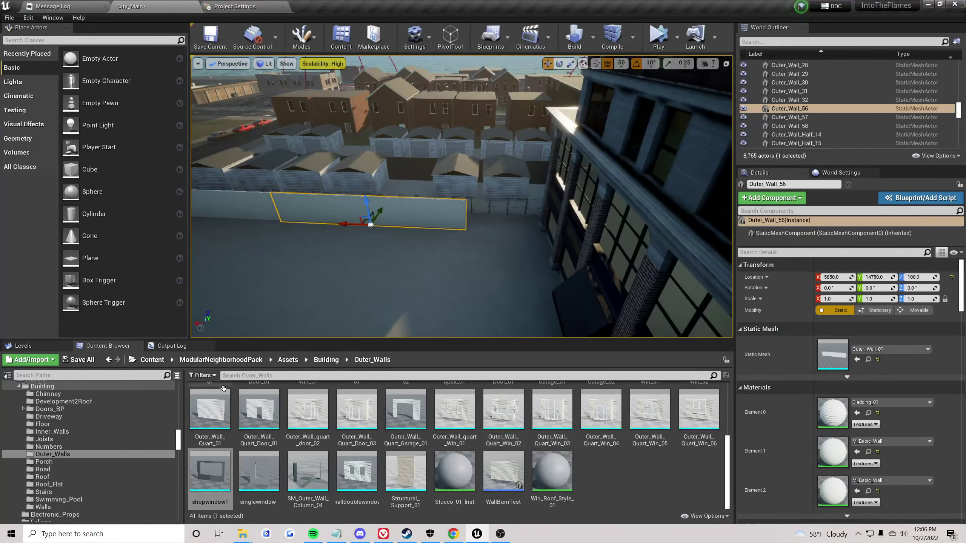
{"action": "left_click_drag", "start_coordinate": [210, 405], "coordinate": [488, 235]}
{"action": "key", "text": "w"}
{"action": "right_click_drag", "start_coordinate": [489, 236], "coordinate": [608, 239]}
{"action": "key", "text": "w"}
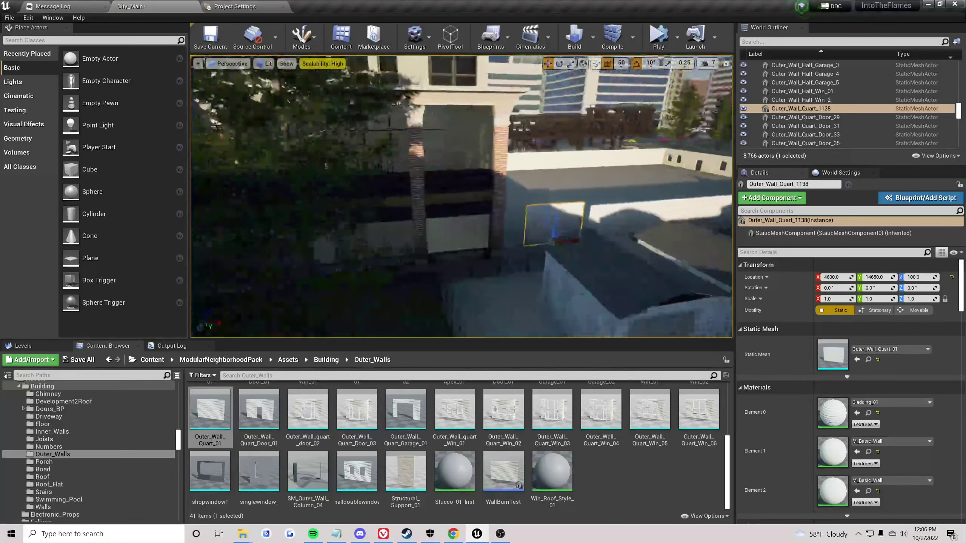
{"action": "key", "text": "Delete"}
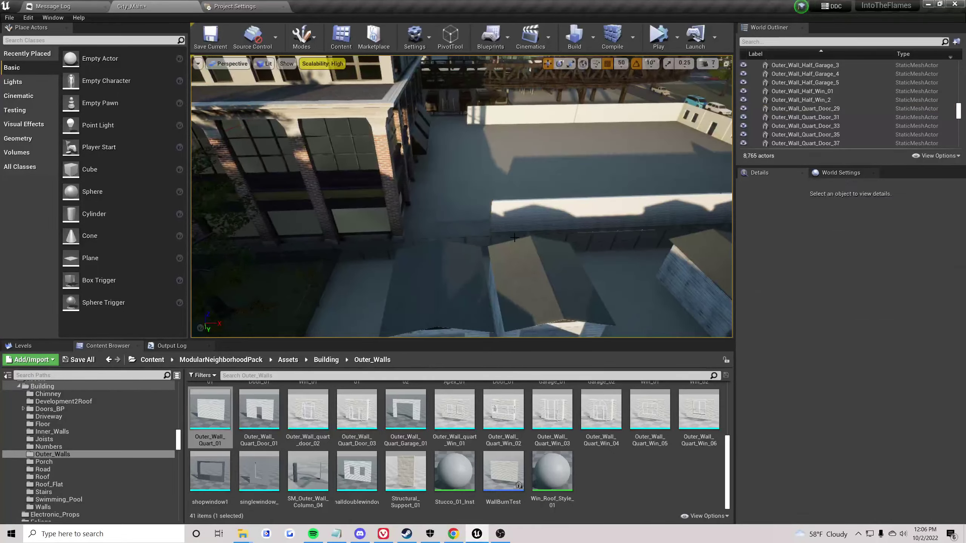
- Delete the double-window panel at the fence end of the front wall
{"action": "right_click_drag", "start_coordinate": [461, 196], "coordinate": [319, 225]}
{"action": "right_click_drag", "start_coordinate": [532, 220], "coordinate": [532, 267]}
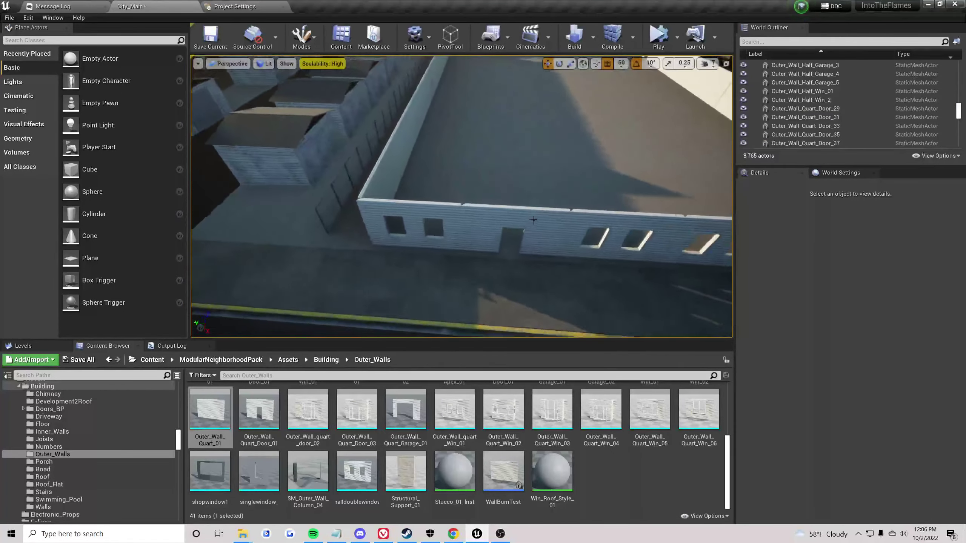
{"action": "left_click", "coordinate": [411, 209]}
{"action": "right_click_drag", "start_coordinate": [412, 209], "coordinate": [479, 190]}
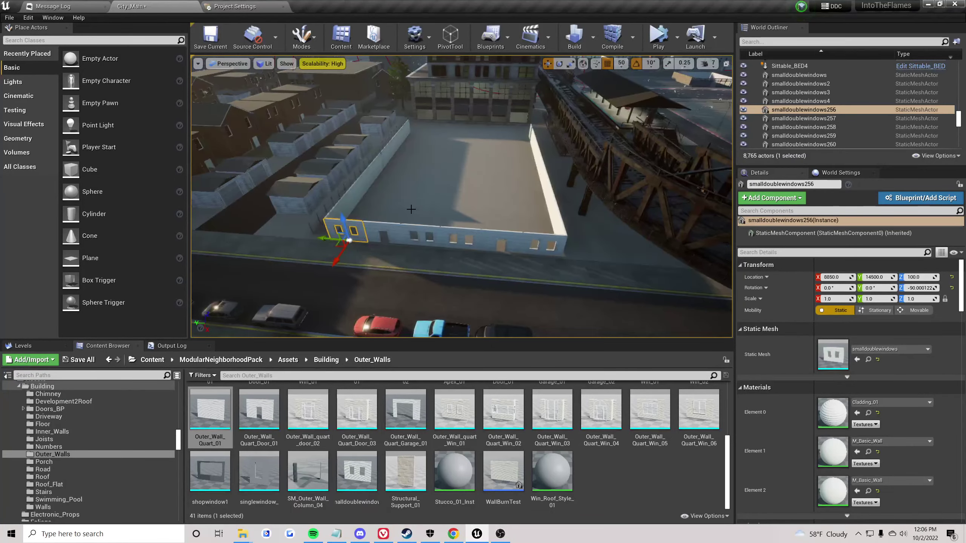
{"action": "key", "text": "Delete"}
- Move both fence-side wall segments inward to Y 14250 so they meet the shortened front wall
{"action": "right_click_drag", "start_coordinate": [411, 210], "coordinate": [342, 190]}
{"action": "left_click", "coordinate": [411, 209]}
{"action": "left_click", "coordinate": [434, 178], "text": "shift"}
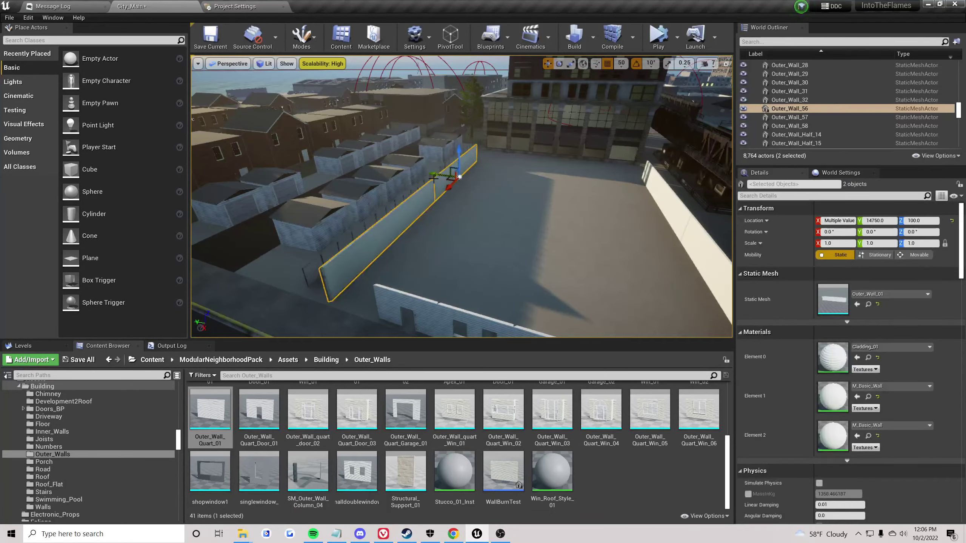
{"action": "left_click_drag", "start_coordinate": [433, 175], "coordinate": [452, 178]}
- Duplicate the rear fence-side wall segment, rotate the copy to 90°, and place it at Y 12800 as the rear wall
{"action": "right_click_drag", "start_coordinate": [511, 227], "coordinate": [474, 235]}
{"action": "left_click", "coordinate": [522, 243]}
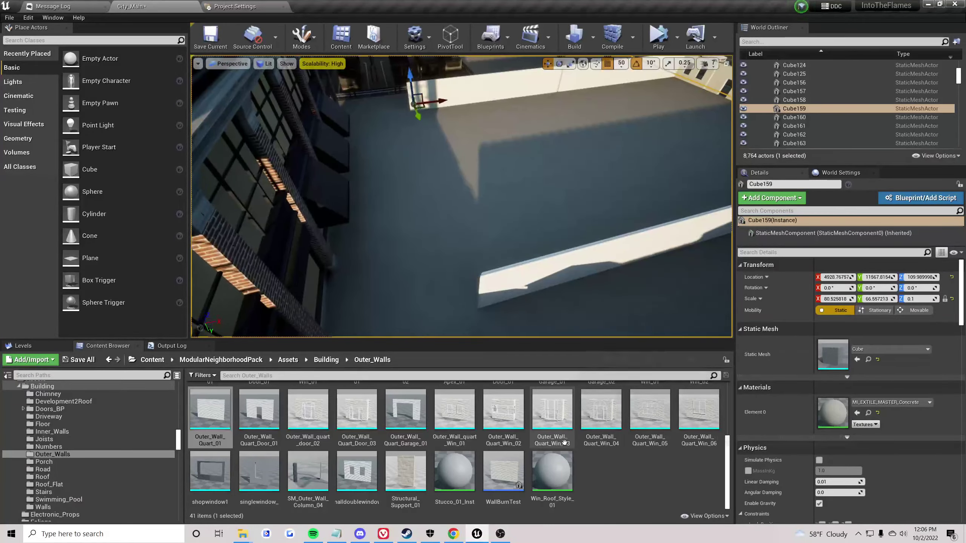
{"action": "left_click", "coordinate": [554, 267]}
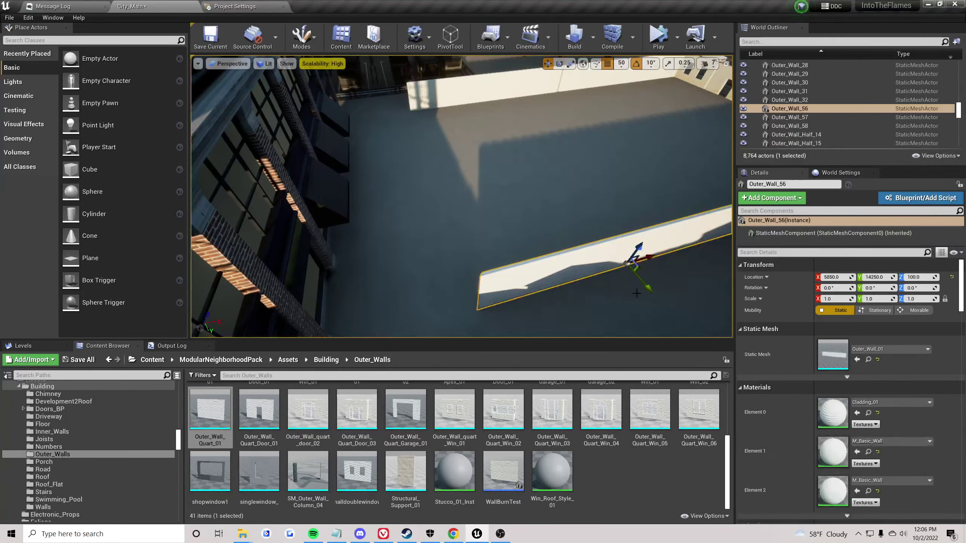
{"action": "left_click_drag", "start_coordinate": [637, 291], "coordinate": [576, 207], "text": "alt"}
{"action": "key", "text": "e"}
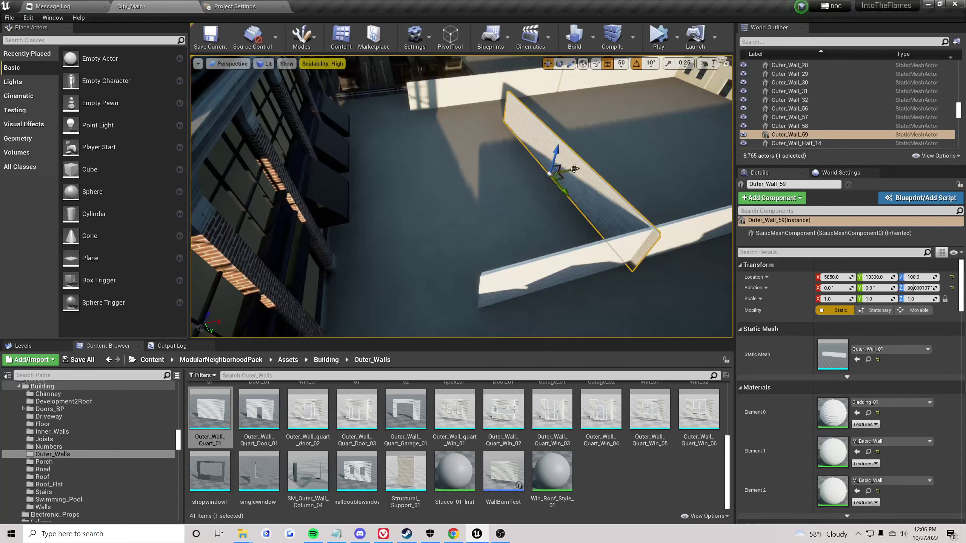
{"action": "left_click_drag", "start_coordinate": [573, 168], "coordinate": [469, 192]}
{"action": "right_click_drag", "start_coordinate": [469, 192], "coordinate": [357, 201]}
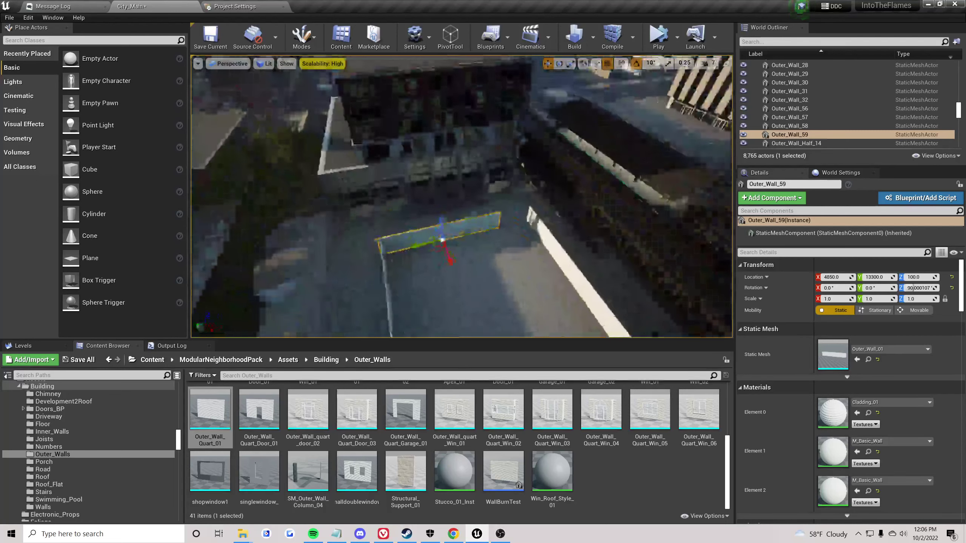
{"action": "left_click_drag", "start_coordinate": [442, 239], "coordinate": [376, 252], "text": "shift"}
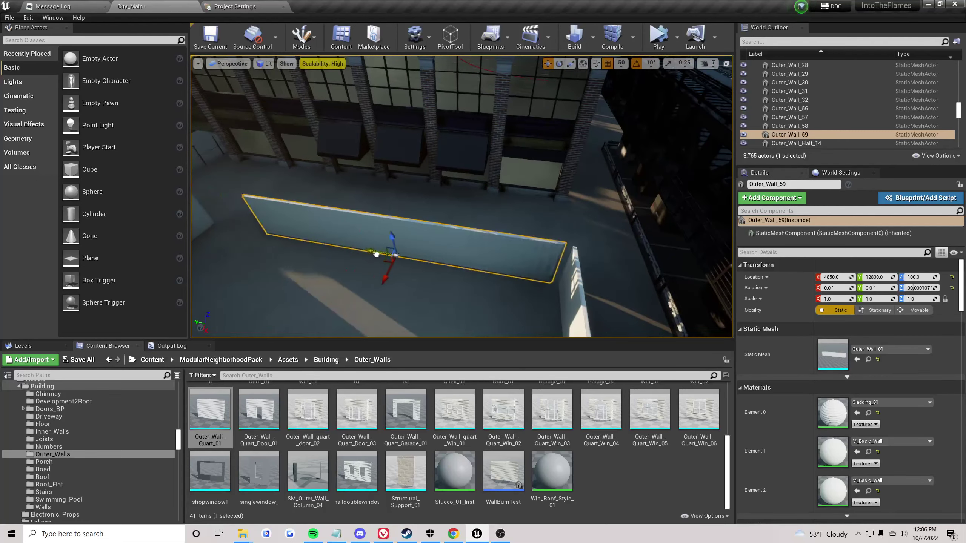
- Duplicate the front door panel nearest the fence into the rear wall gap at Y 14000 and rotate it to 90°
{"action": "left_click", "coordinate": [354, 273]}
{"action": "right_click_drag", "start_coordinate": [353, 274], "coordinate": [534, 148]}
{"action": "left_click", "coordinate": [648, 106]}
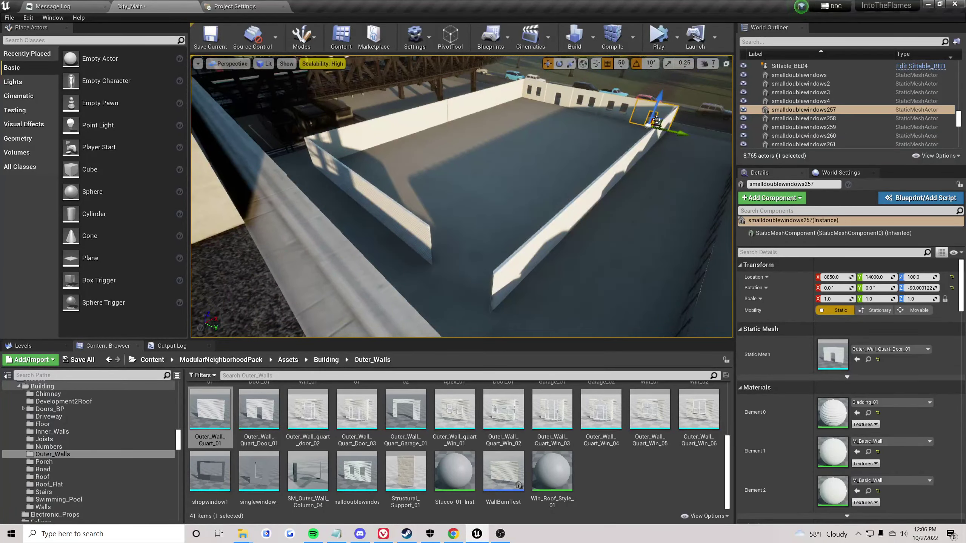
{"action": "left_click_drag", "start_coordinate": [655, 123], "coordinate": [512, 212], "text": "alt"}
{"action": "key", "text": "e"}
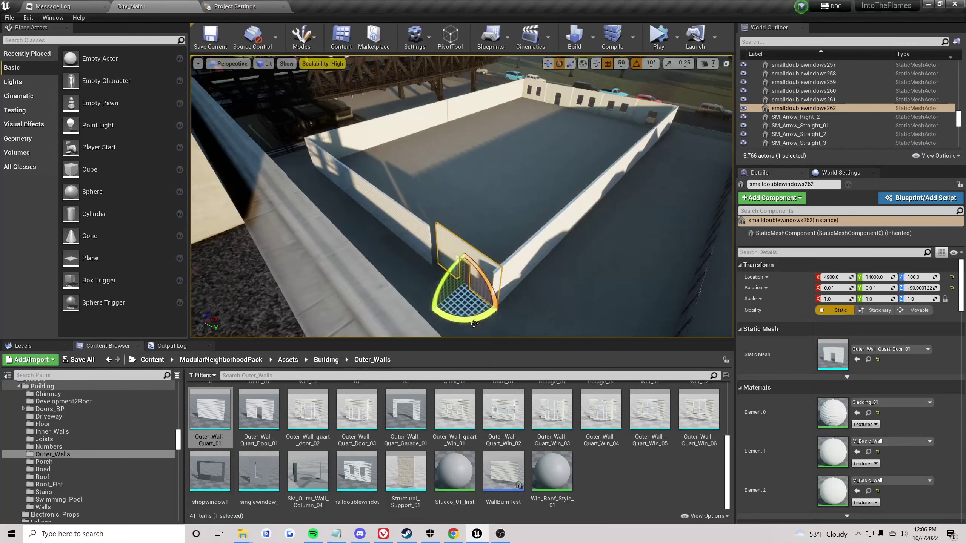
{"action": "left_click_drag", "start_coordinate": [474, 323], "coordinate": [415, 301]}
{"action": "right_click_drag", "start_coordinate": [532, 238], "coordinate": [521, 301]}
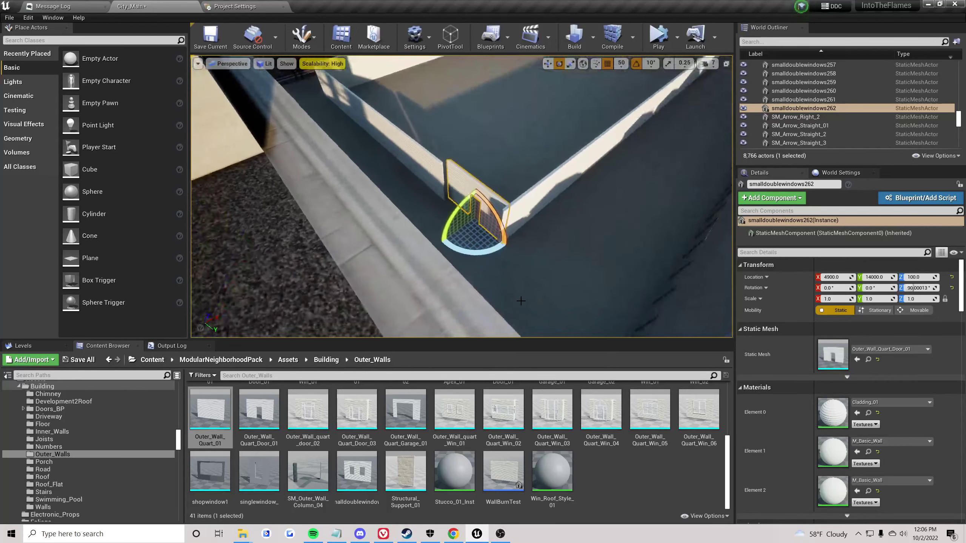
- Inspect the enclosed ground-floor walls from the street and fence sides and review the available outer wall pieces
{"action": "left_click", "coordinate": [518, 242]}
{"action": "key", "text": "s"}
{"action": "right_click_drag", "start_coordinate": [518, 242], "coordinate": [563, 228]}
{"action": "left_click", "coordinate": [518, 242]}
{"action": "key", "text": "a"}
{"action": "left_click", "coordinate": [442, 188]}
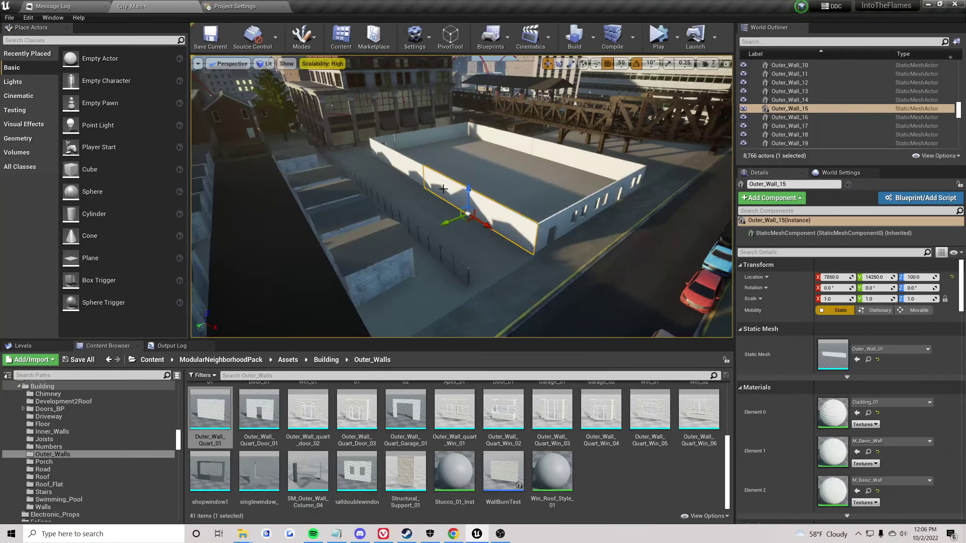
{"action": "key", "text": "w"}
{"action": "right_click_drag", "start_coordinate": [478, 260], "coordinate": [513, 262]}
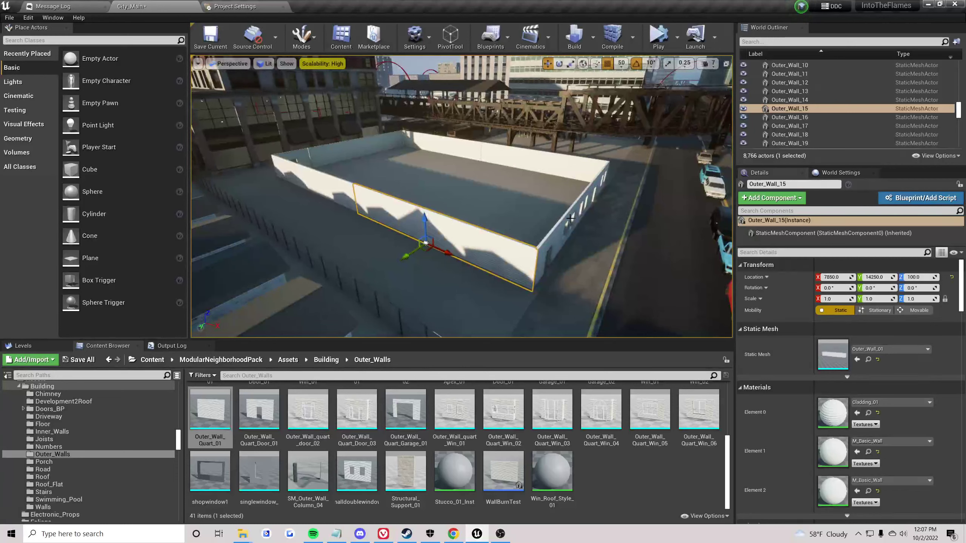
{"action": "scroll", "coordinate": [480, 403], "scroll_direction": "up", "scroll_amount": 5}
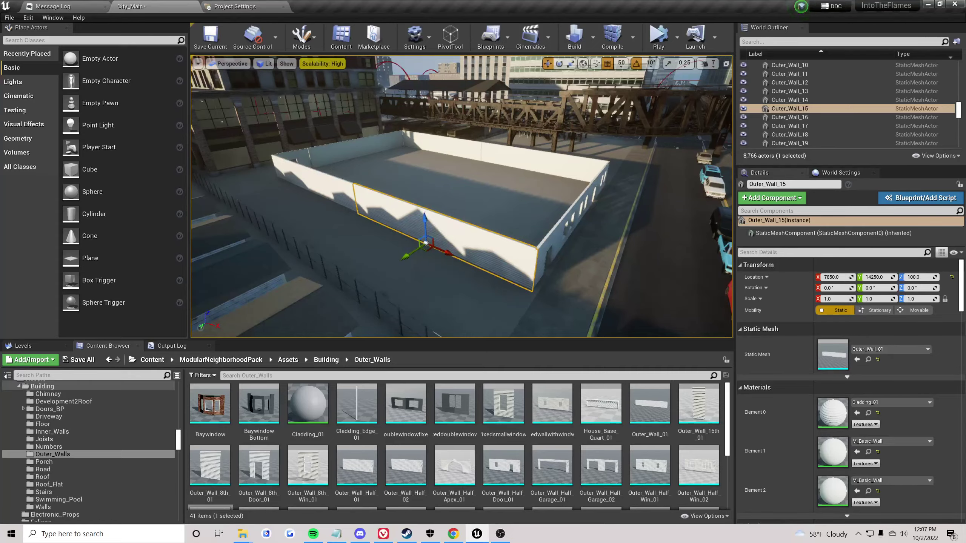
- Duplicate both wall segments on the elevated-railway side upward to add two more storeys
{"action": "left_click", "coordinate": [480, 195]}
{"action": "key", "text": "s"}
{"action": "right_click_drag", "start_coordinate": [480, 195], "coordinate": [456, 213]}
{"action": "key", "text": "a"}
{"action": "key", "text": "d"}
{"action": "key", "text": "w"}
{"action": "key", "text": "w"}
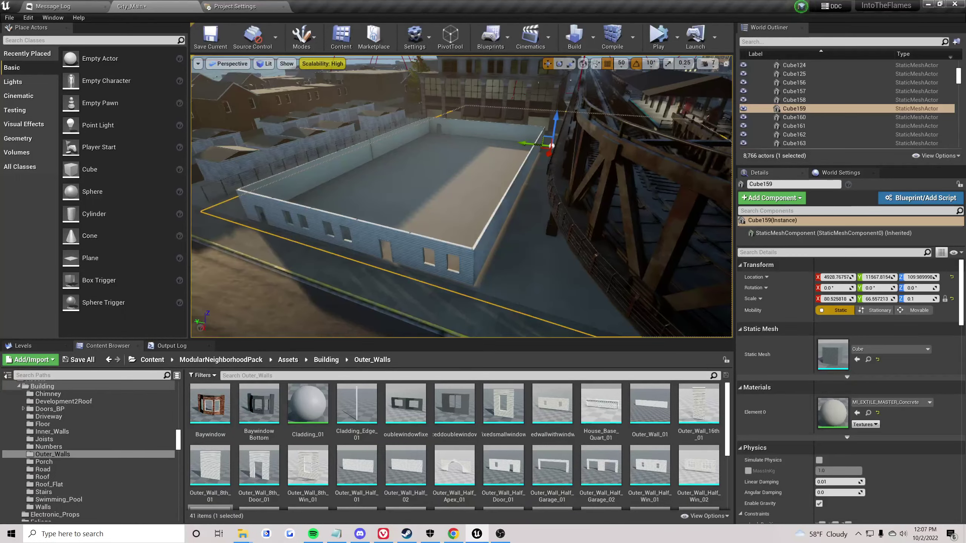
{"action": "left_click", "coordinate": [522, 150]}
{"action": "left_click", "coordinate": [535, 148], "text": "ctrl"}
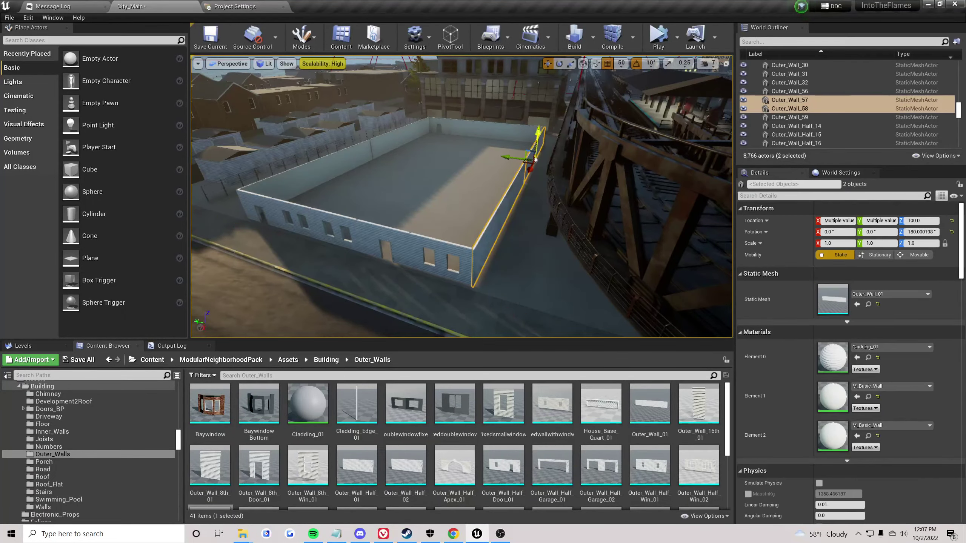
{"action": "left_click_drag", "start_coordinate": [536, 159], "coordinate": [516, 126], "text": "alt"}
- Duplicate both fence-side wall segments upward to Z 450 and again to Z 750 for two more storeys
{"action": "left_click", "coordinate": [357, 189]}
{"action": "right_click_drag", "start_coordinate": [358, 189], "coordinate": [467, 194]}
{"action": "left_click", "coordinate": [357, 189]}
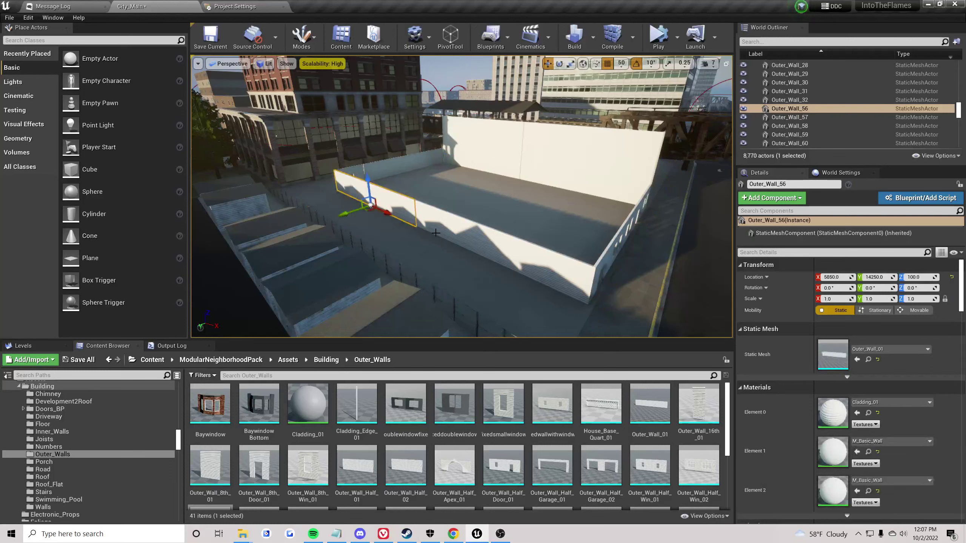
{"action": "left_click", "coordinate": [469, 230], "text": "ctrl"}
{"action": "left_click_drag", "start_coordinate": [481, 235], "coordinate": [476, 199], "text": "alt"}
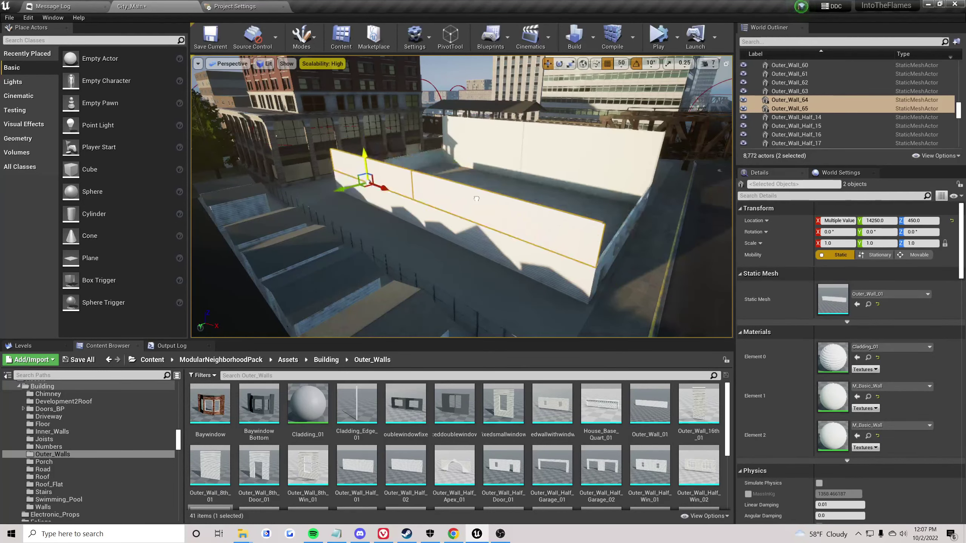
{"action": "left_click_drag", "start_coordinate": [365, 153], "coordinate": [364, 131], "text": "alt"}
{"action": "left_click", "coordinate": [372, 130]}
{"action": "key", "text": "ctrl+z"}
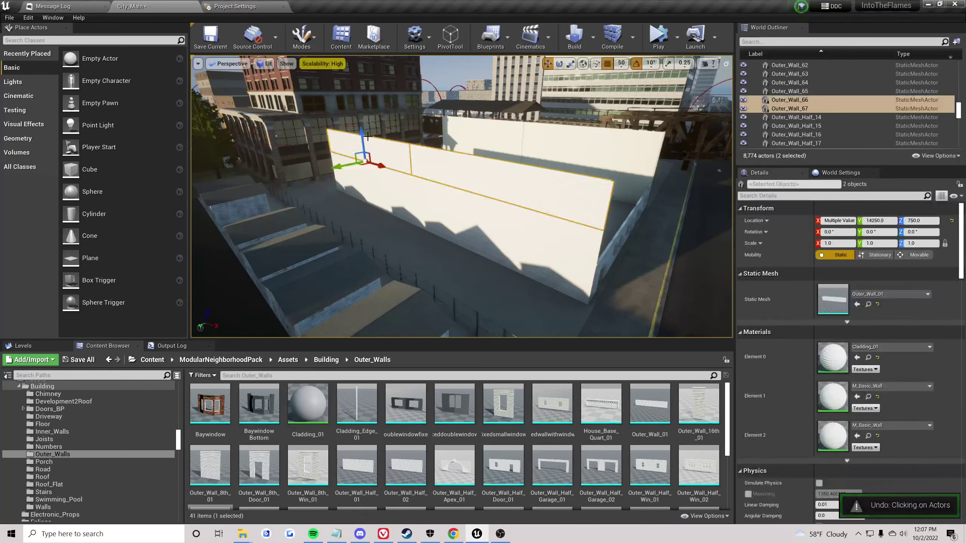
- Duplicate the three ground-floor double-window panels of the front wall up to Z 450
{"action": "left_click", "coordinate": [461, 258]}
{"action": "right_click_drag", "start_coordinate": [461, 231], "coordinate": [334, 231]}
{"action": "scroll", "coordinate": [461, 231], "scroll_direction": "up", "scroll_amount": 3}
{"action": "left_click", "coordinate": [462, 230]}
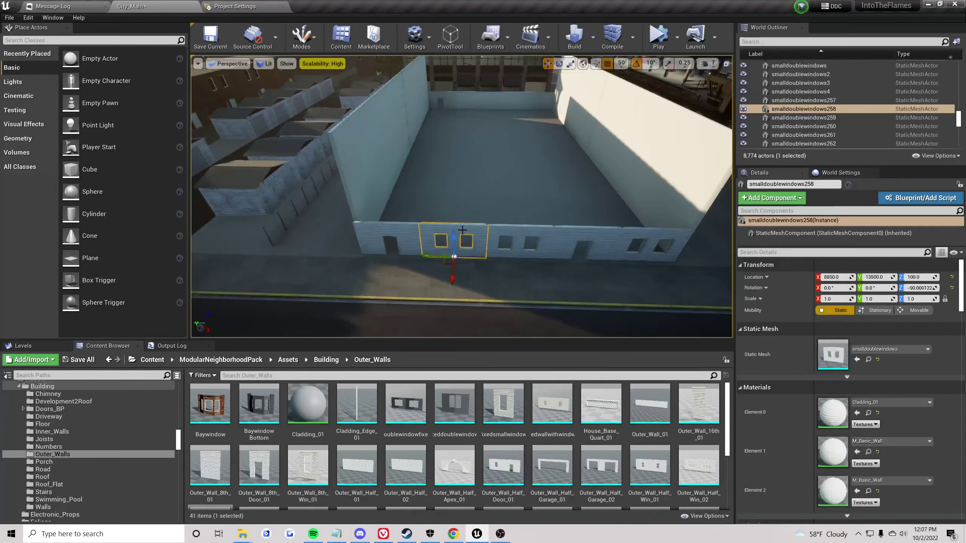
{"action": "left_click", "coordinate": [504, 233], "text": "ctrl"}
{"action": "left_click_drag", "start_coordinate": [649, 242], "coordinate": [651, 200], "text": "alt"}
- Fill the second-storey front wall gaps above both doors with copied double-window panels at Y 12500 and Y 14000
{"action": "left_click", "coordinate": [527, 224]}
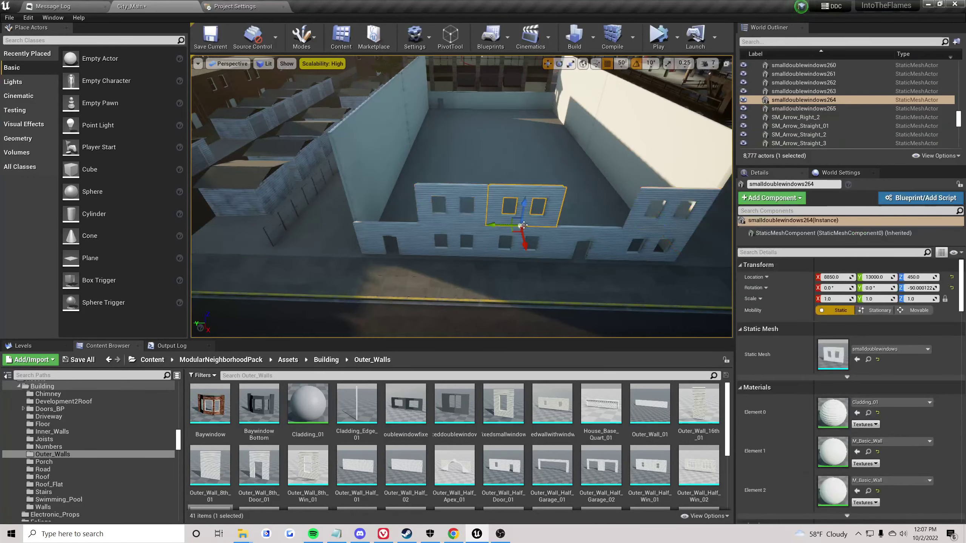
{"action": "left_click_drag", "start_coordinate": [501, 224], "coordinate": [562, 227], "text": "alt"}
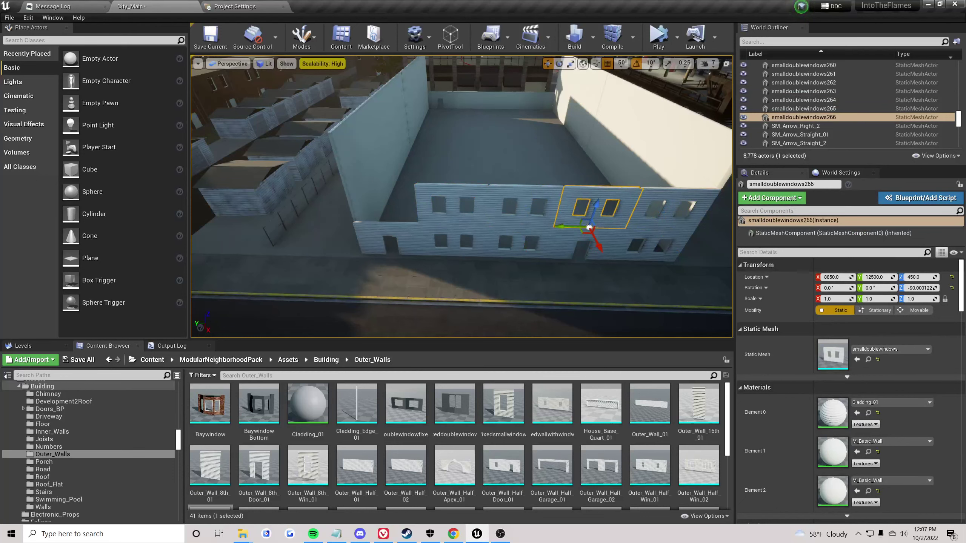
{"action": "left_click", "coordinate": [438, 217]}
{"action": "left_click_drag", "start_coordinate": [423, 225], "coordinate": [354, 223], "text": "alt"}
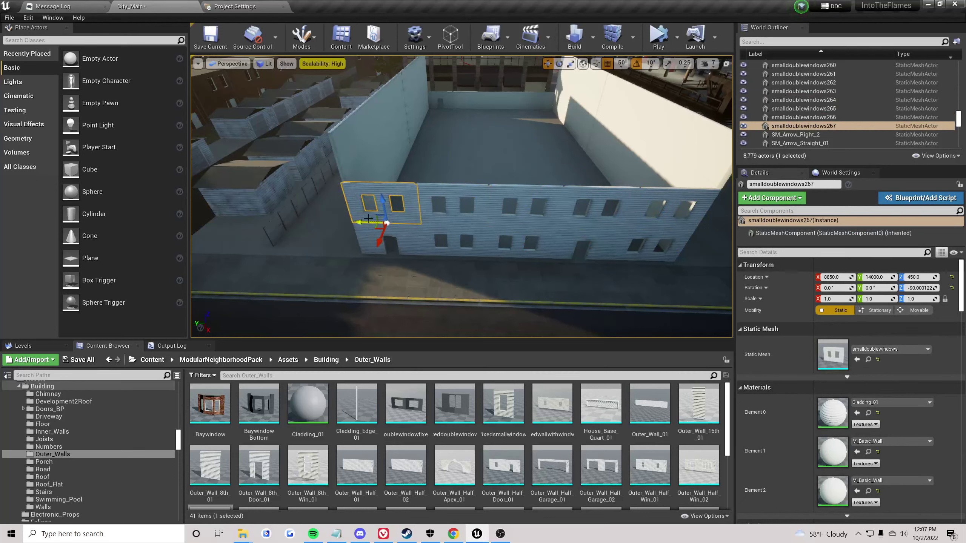
- Duplicate all five second-storey double-window panels of the front wall up to Z 800 as the third storey
{"action": "left_click", "coordinate": [457, 194], "text": "ctrl"}
{"action": "left_click", "coordinate": [522, 194], "text": "ctrl"}
{"action": "left_click", "coordinate": [608, 195], "text": "ctrl"}
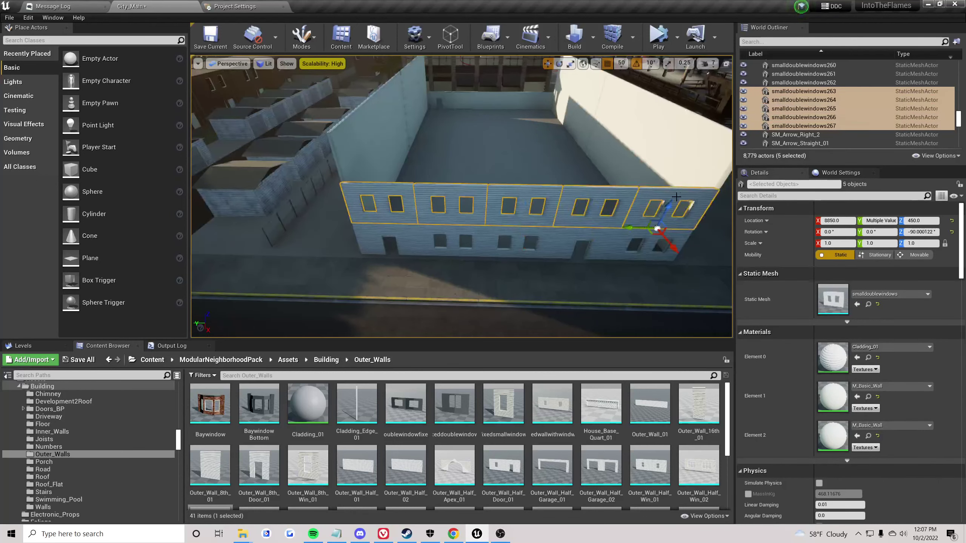
{"action": "left_click_drag", "start_coordinate": [666, 208], "coordinate": [663, 167], "text": "alt"}
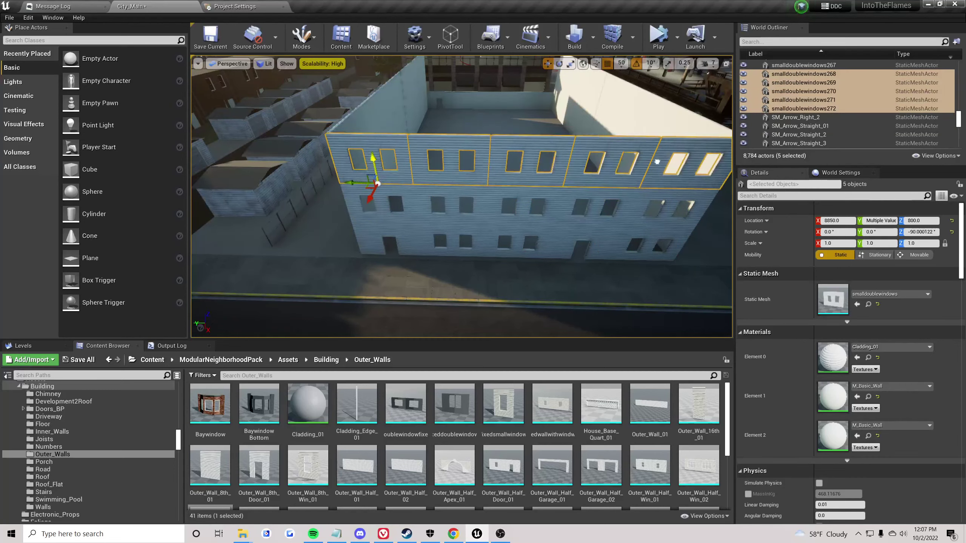
- Swap the ground-floor front wall's end door panel with the adjacent double-window panel, placing the window panel at Y 13950
{"action": "left_click", "coordinate": [422, 315]}
{"action": "right_click_drag", "start_coordinate": [422, 315], "coordinate": [422, 289]}
{"action": "scroll", "coordinate": [409, 221], "scroll_direction": "up", "scroll_amount": 10}
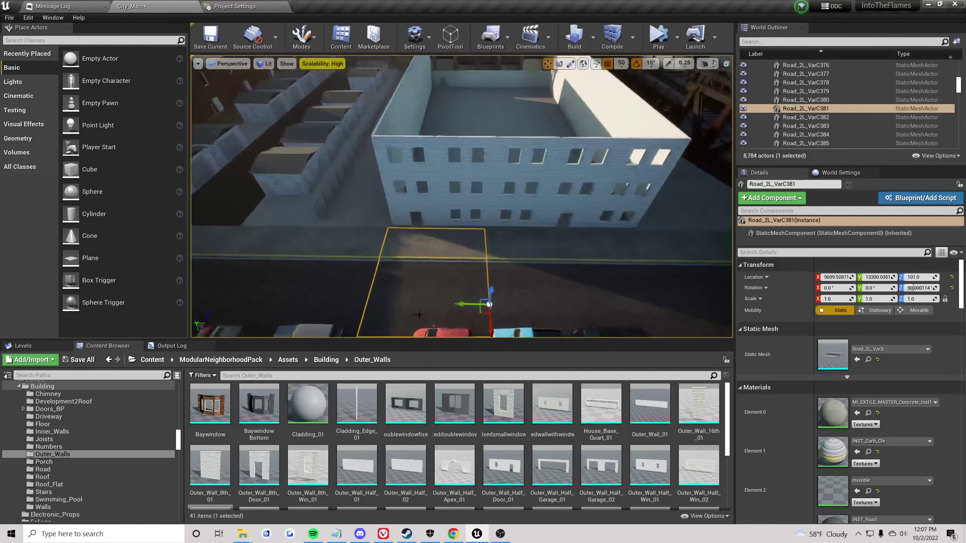
{"action": "left_click", "coordinate": [409, 224]}
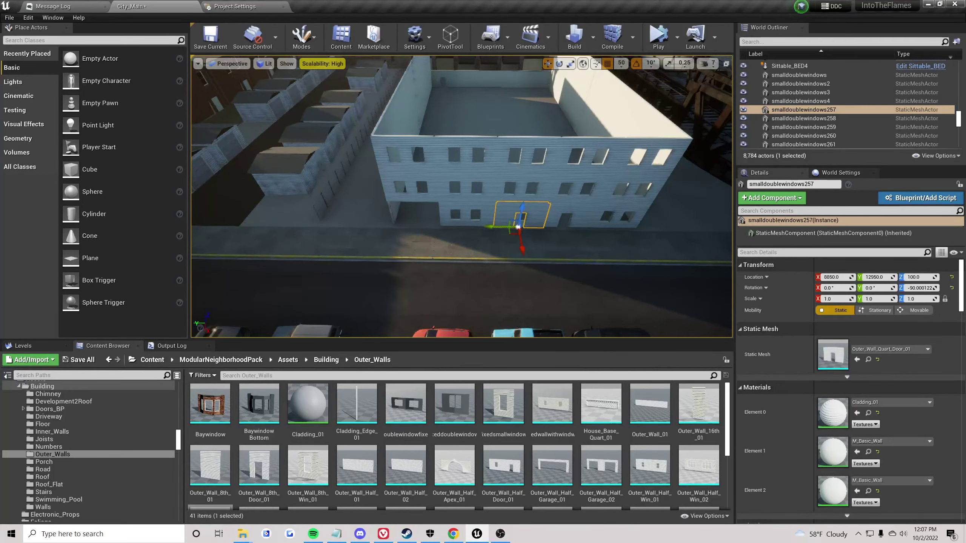
{"action": "left_click", "coordinate": [464, 219]}
{"action": "key", "text": "f"}
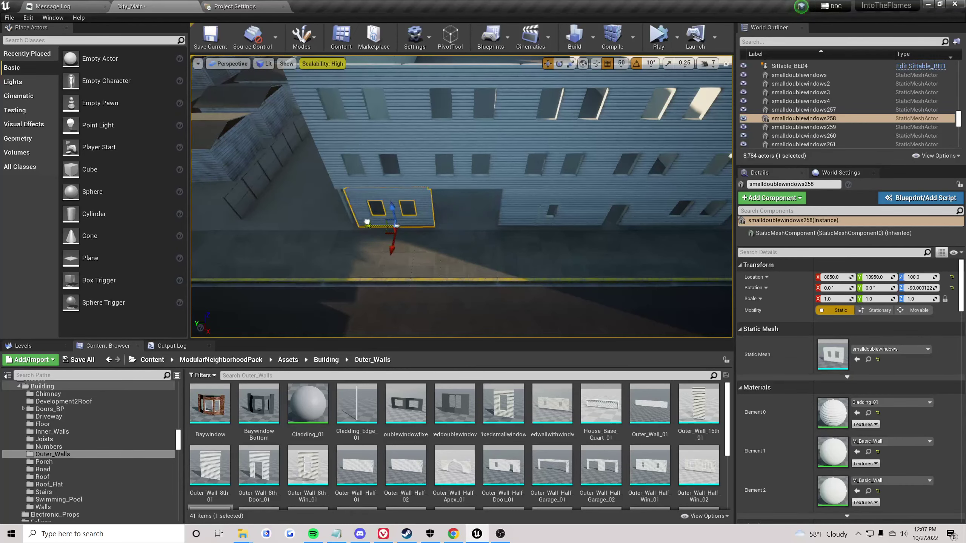
{"action": "left_click", "coordinate": [551, 211]}
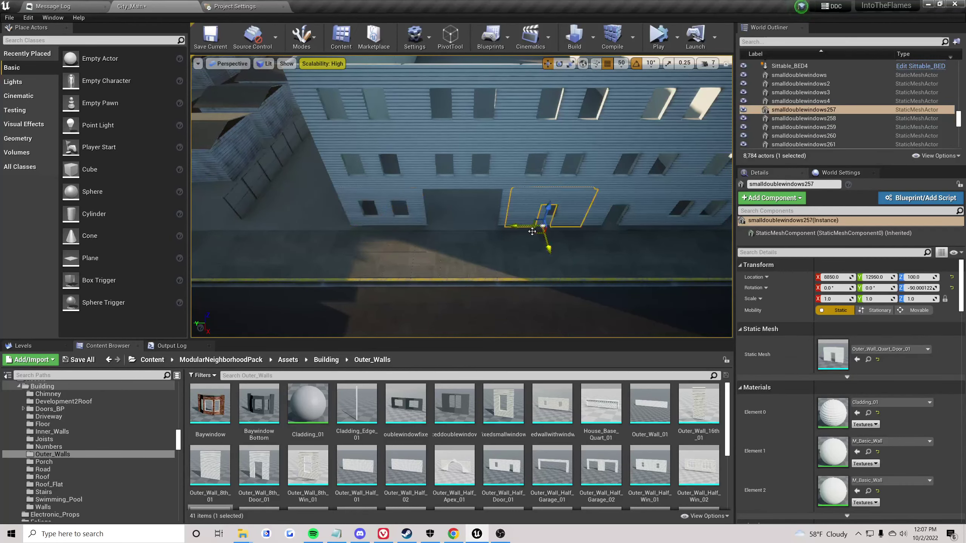
- Duplicate the rear wall's ground-floor segments, including the door panel, up to Z 450 and Z 800
{"action": "left_click", "coordinate": [439, 261]}
{"action": "scroll", "coordinate": [439, 261], "scroll_direction": "down", "scroll_amount": 5}
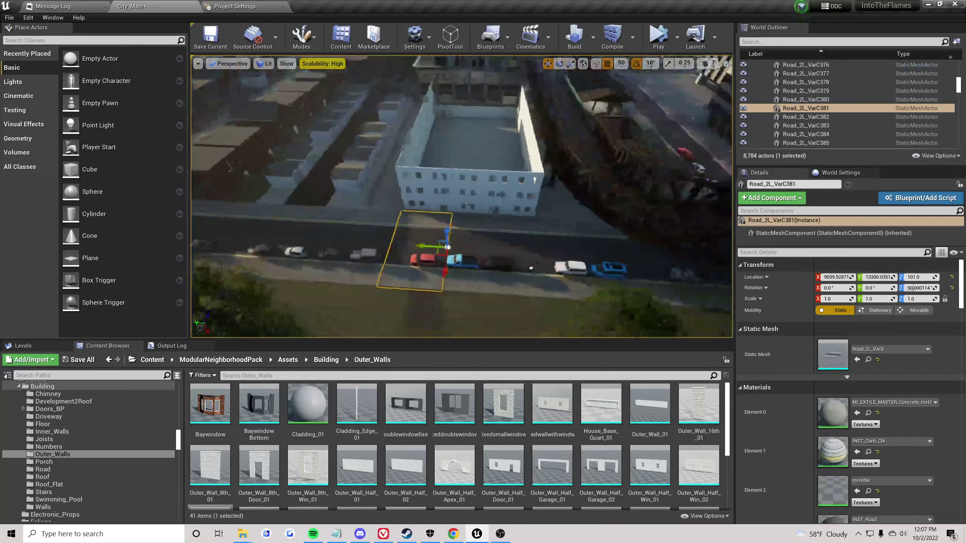
{"action": "left_click_drag", "start_coordinate": [439, 261], "coordinate": [595, 261], "text": "alt"}
{"action": "right_click_drag", "start_coordinate": [461, 196], "coordinate": [407, 228]}
{"action": "left_click", "coordinate": [407, 228]}
{"action": "left_click_drag", "start_coordinate": [472, 238], "coordinate": [347, 151], "text": "alt"}
- Replace the static mesh of both upper-storey door panels in the rear wall with the solid Outer_Wall_Quart_01
{"action": "left_click", "coordinate": [371, 224]}
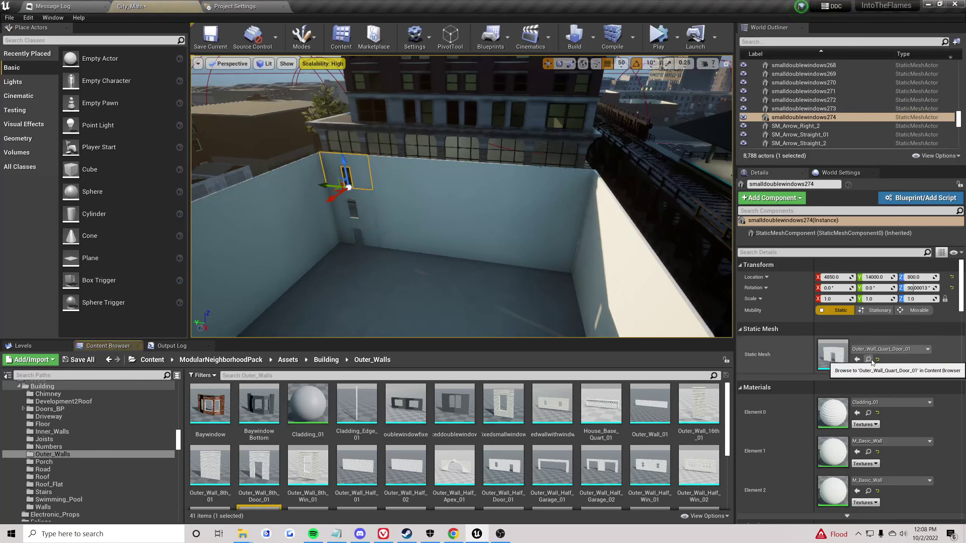
{"action": "scroll", "coordinate": [559, 438], "scroll_direction": "down", "scroll_amount": 2}
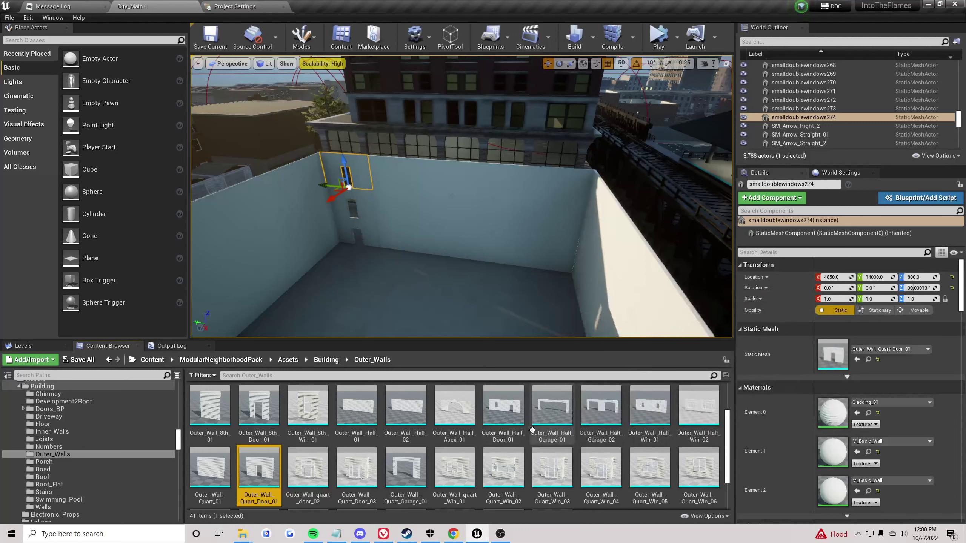
{"action": "left_click_drag", "start_coordinate": [206, 478], "coordinate": [836, 354]}
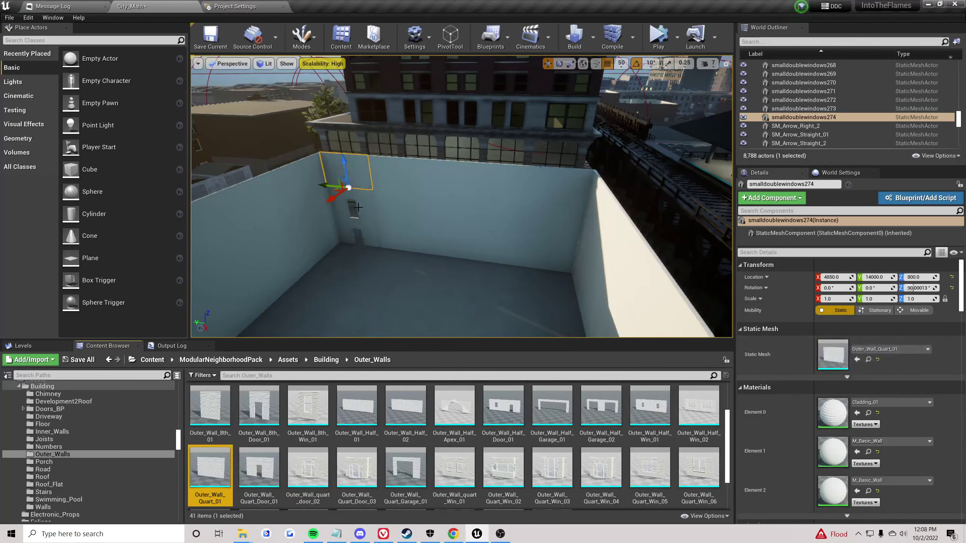
{"action": "left_click", "coordinate": [363, 207]}
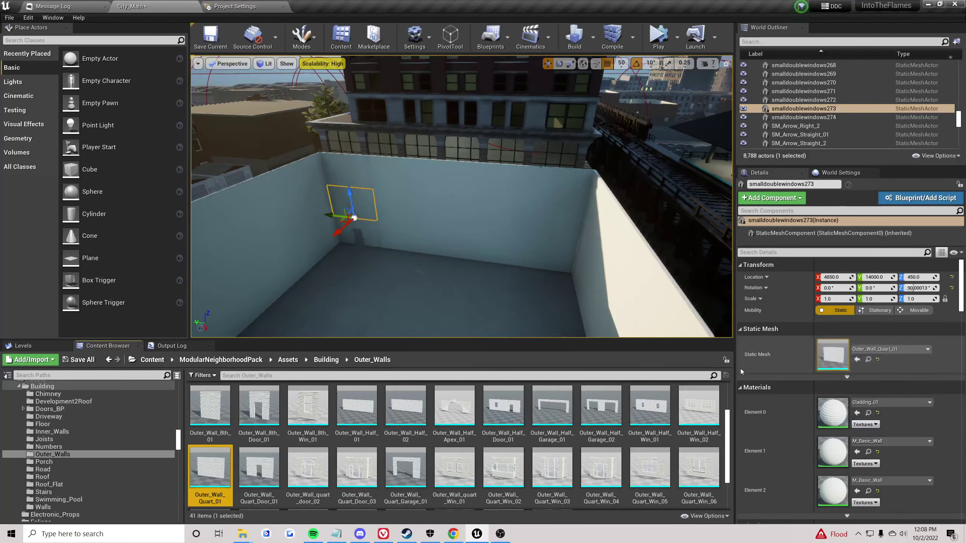
{"action": "left_click", "coordinate": [360, 534]}
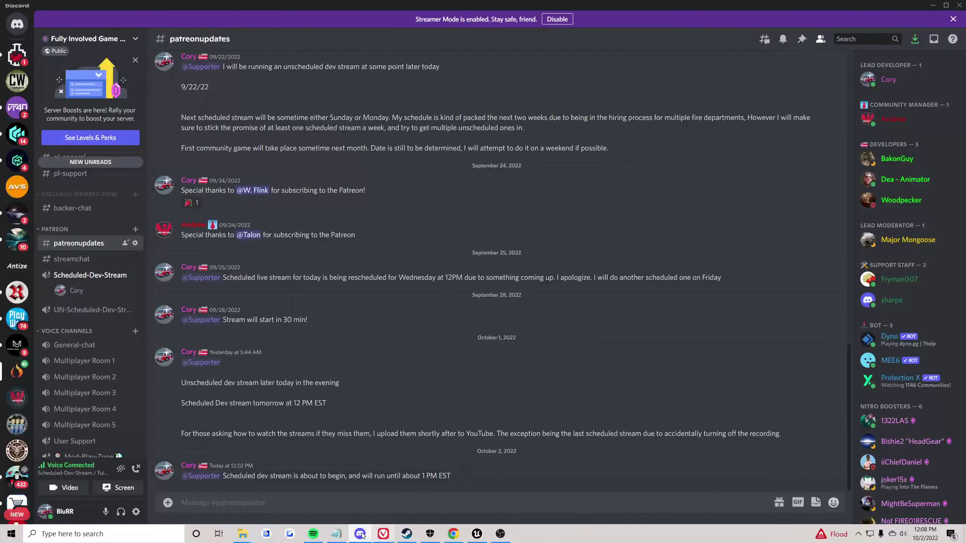
{"action": "left_click", "coordinate": [361, 536]}
{"action": "left_click", "coordinate": [474, 270]}
{"action": "right_click_drag", "start_coordinate": [474, 269], "coordinate": [505, 266]}
{"action": "left_click", "coordinate": [387, 250]}
{"action": "right_click_drag", "start_coordinate": [388, 249], "coordinate": [334, 222]}
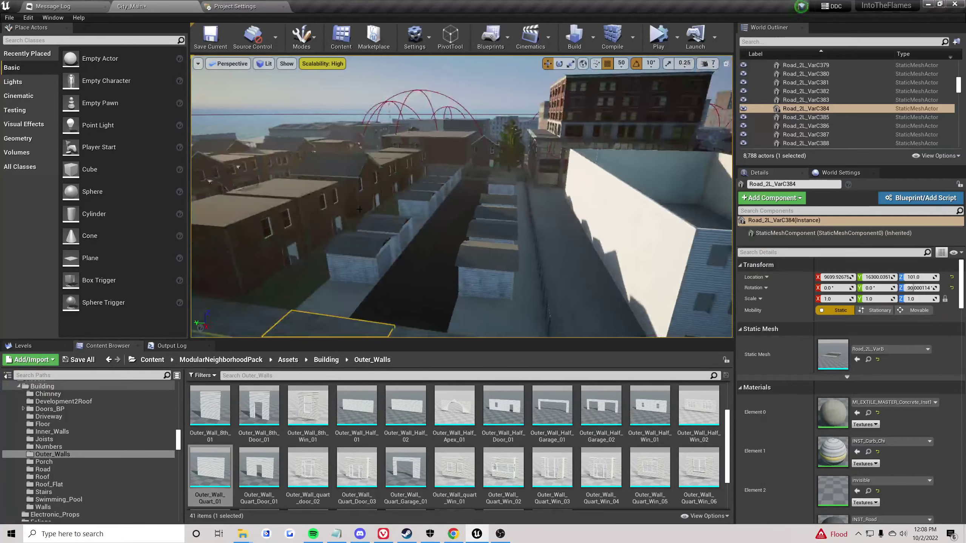
{"action": "left_click", "coordinate": [357, 203]}
{"action": "right_click_drag", "start_coordinate": [710, 323], "coordinate": [830, 162]}
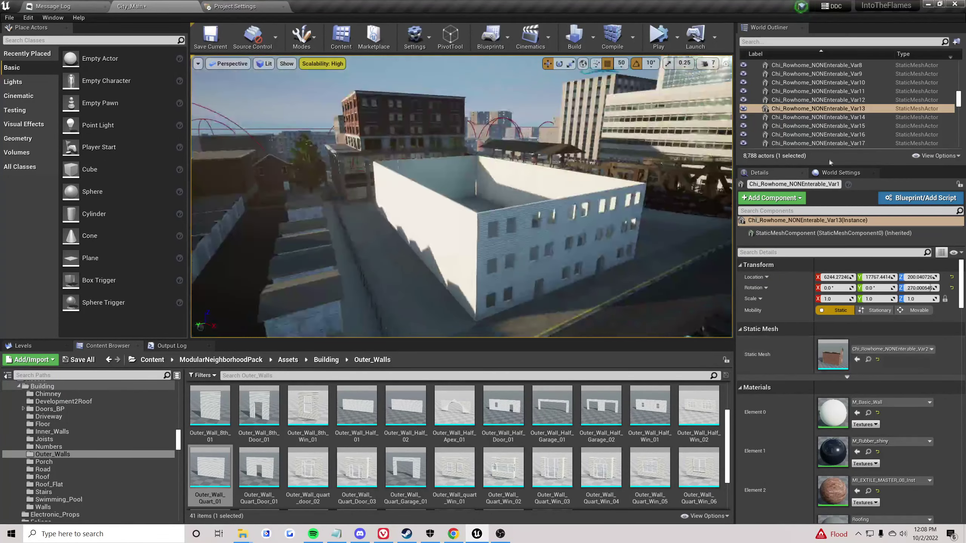
- Create a subfolder named Chi_OfficeBuilding inside the level's Buildings folder
{"action": "left_click_drag", "start_coordinate": [959, 98], "coordinate": [955, 34]}
{"action": "left_click", "coordinate": [753, 64]}
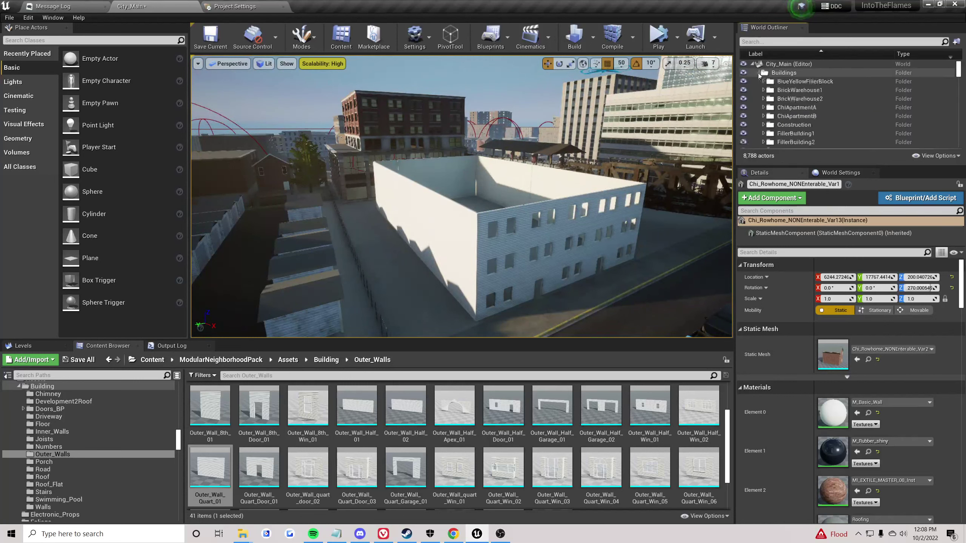
{"action": "left_click", "coordinate": [785, 70]}
{"action": "right_click", "coordinate": [787, 70]}
{"action": "left_click", "coordinate": [816, 75]}
{"action": "type", "text": "C"}
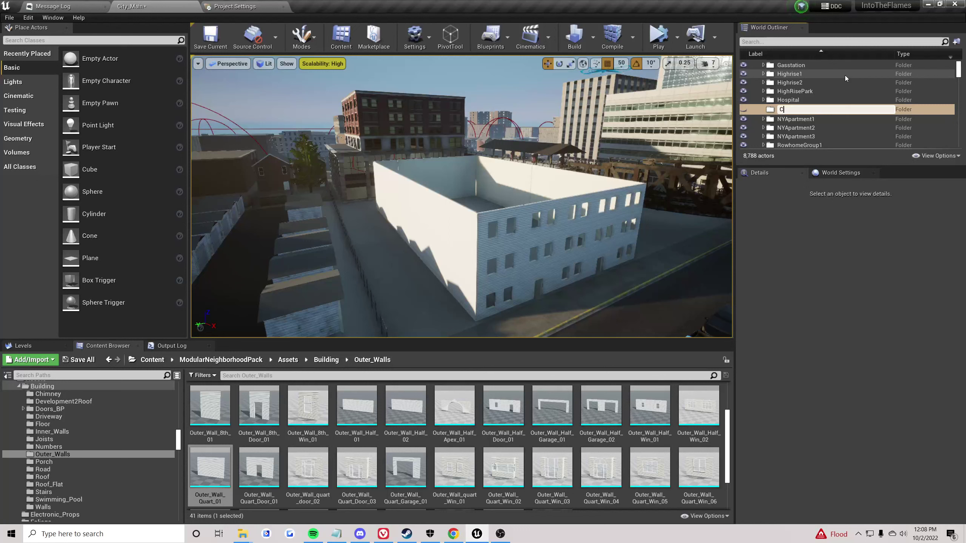
{"action": "type", "text": "hi_OfficeBuilding"}
{"action": "key", "text": "Return"}
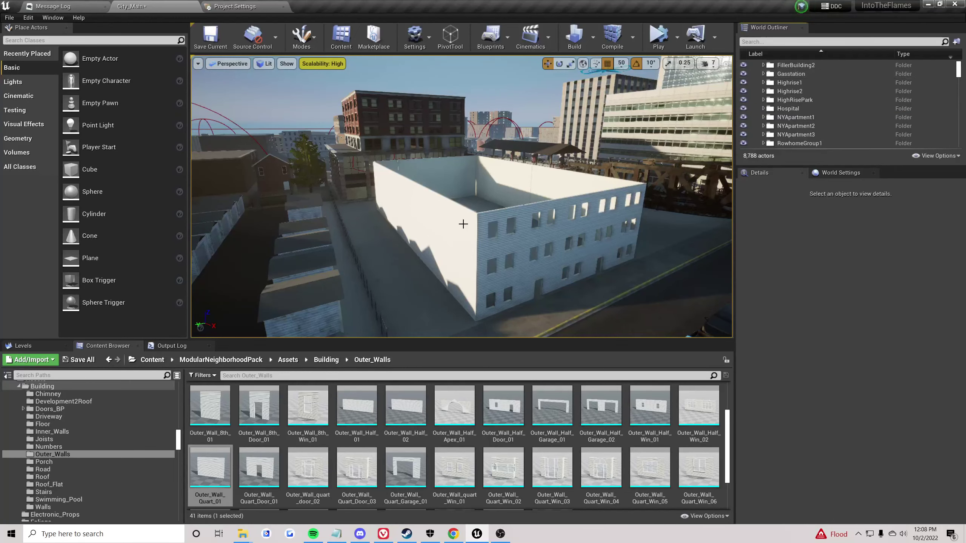
- Select every wall piece of the new building on all four sides and move them into the Chi_OfficeBuilding folder
{"action": "left_click", "coordinate": [463, 224]}
{"action": "right_click_drag", "start_coordinate": [446, 241], "coordinate": [553, 246]}
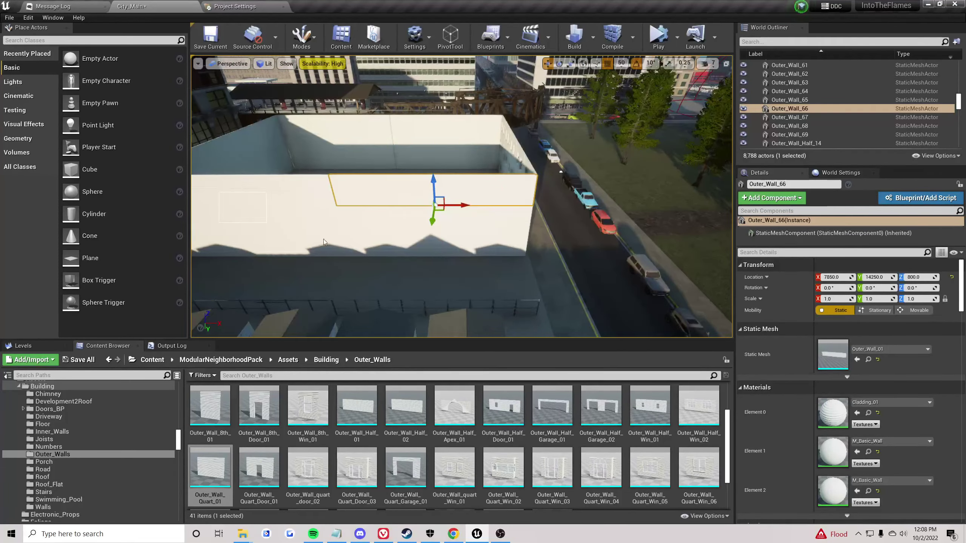
{"action": "left_click_drag", "start_coordinate": [474, 245], "coordinate": [474, 246], "text": "ctrl+alt"}
{"action": "right_click_drag", "start_coordinate": [475, 246], "coordinate": [447, 189]}
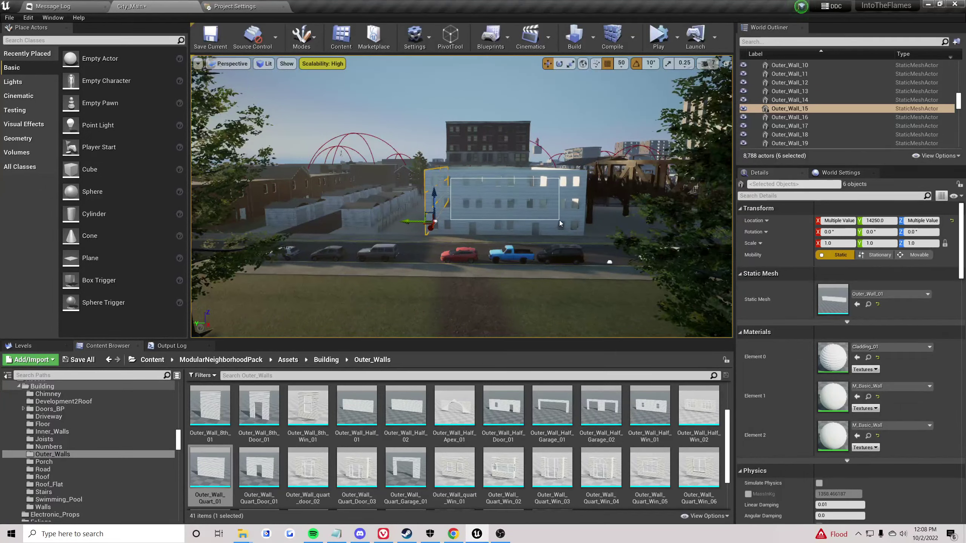
{"action": "left_click_drag", "start_coordinate": [559, 220], "coordinate": [571, 221], "text": "ctrl+alt"}
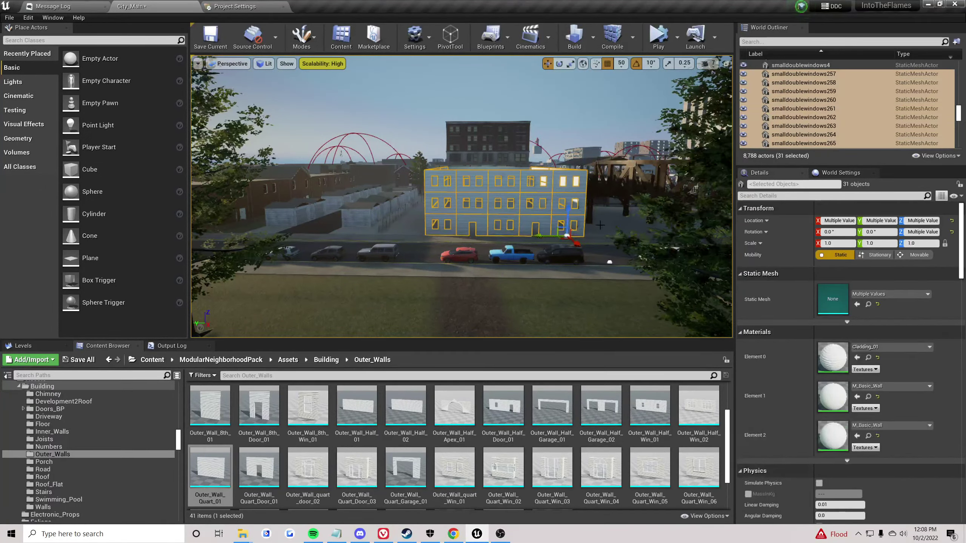
{"action": "right_click_drag", "start_coordinate": [599, 225], "coordinate": [559, 164]}
{"action": "left_click", "coordinate": [535, 189], "text": "ctrl"}
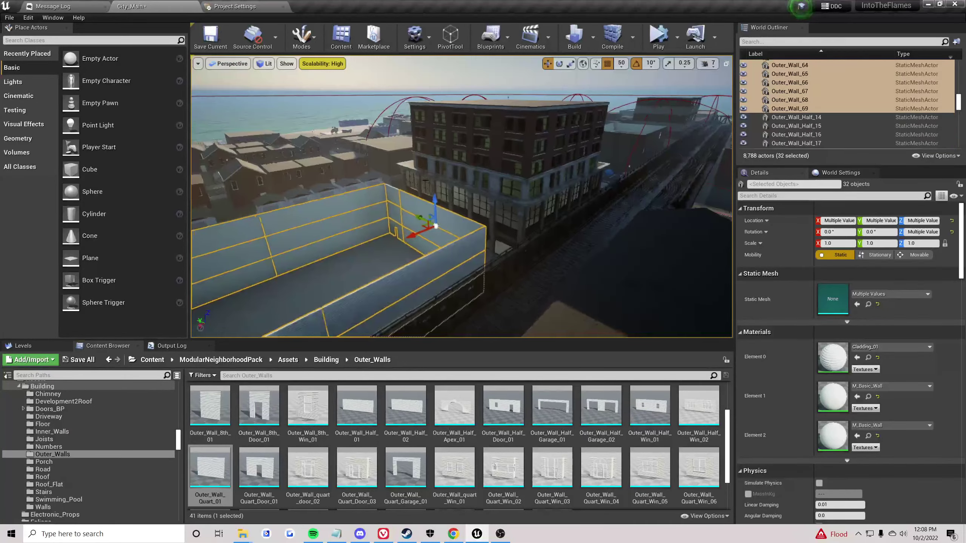
{"action": "left_click", "coordinate": [399, 192], "text": "ctrl"}
{"action": "right_click_drag", "start_coordinate": [399, 192], "coordinate": [476, 228]}
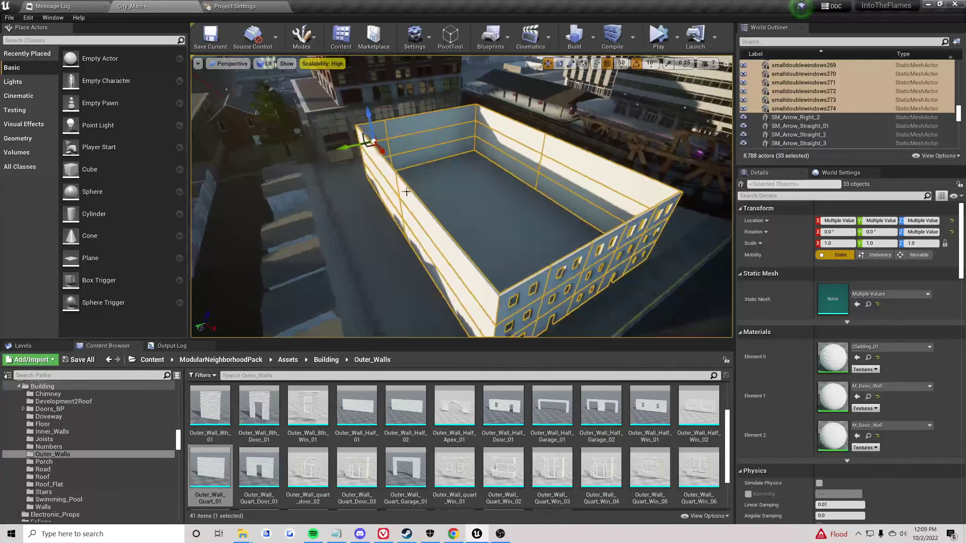
{"action": "right_click", "coordinate": [778, 113]}
{"action": "mouse_move", "coordinate": [798, 431]}
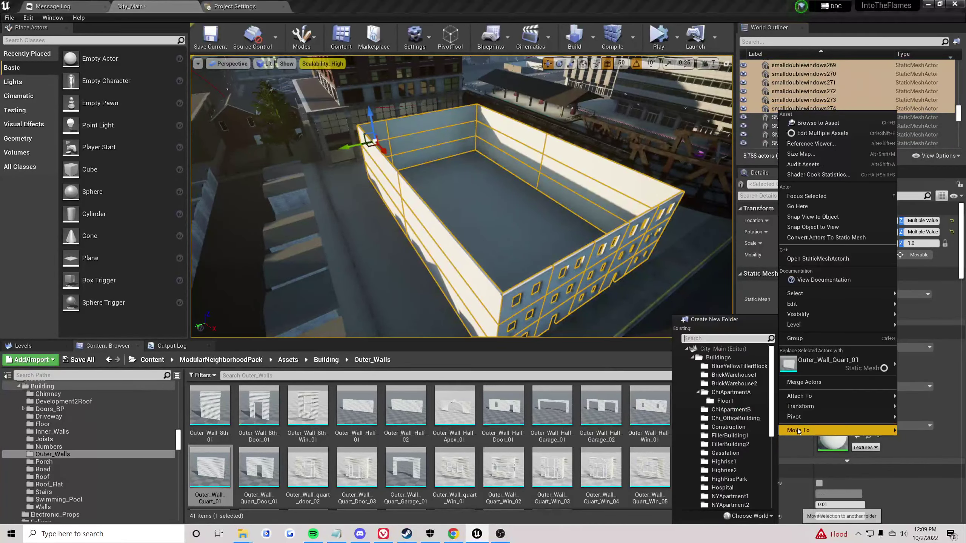
{"action": "left_click", "coordinate": [721, 418]}
- Hide and show the Chi_OfficeBuilding folder to check that it holds all the building's walls
{"action": "left_click", "coordinate": [447, 281]}
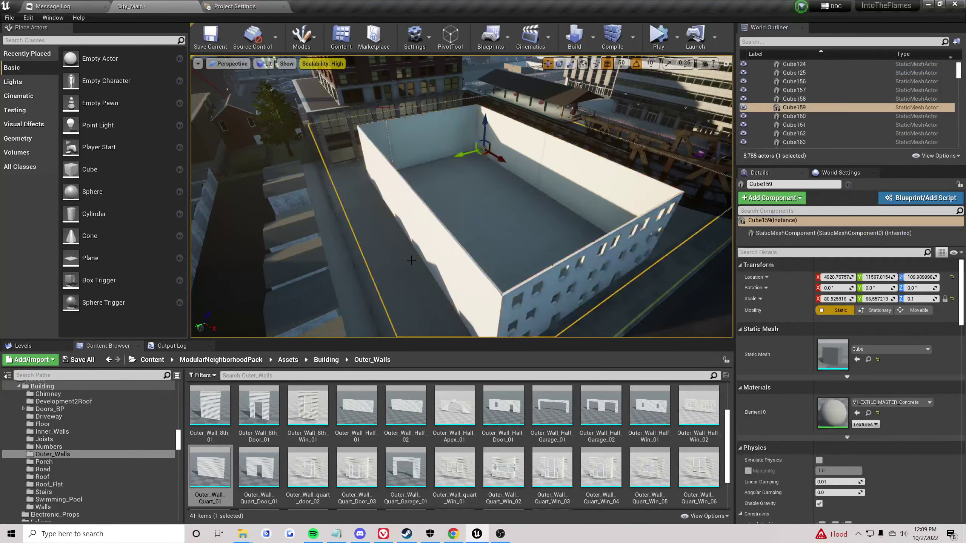
{"action": "scroll", "coordinate": [830, 115], "scroll_direction": "up", "scroll_amount": 6}
{"action": "scroll", "coordinate": [828, 114], "scroll_direction": "down", "scroll_amount": 2}
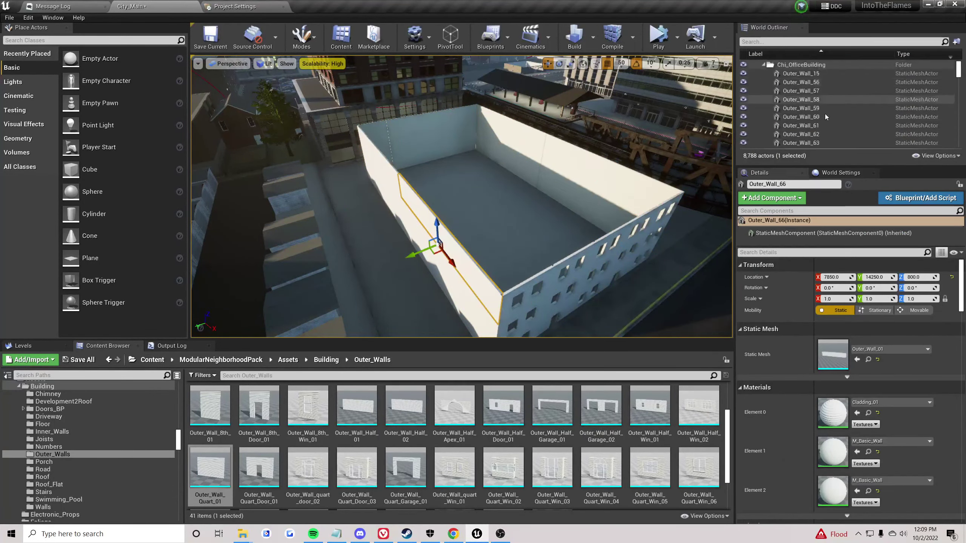
{"action": "left_click", "coordinate": [743, 65]}
{"action": "right_click_drag", "start_coordinate": [624, 160], "coordinate": [675, 122]}
{"action": "left_click", "coordinate": [743, 65]}
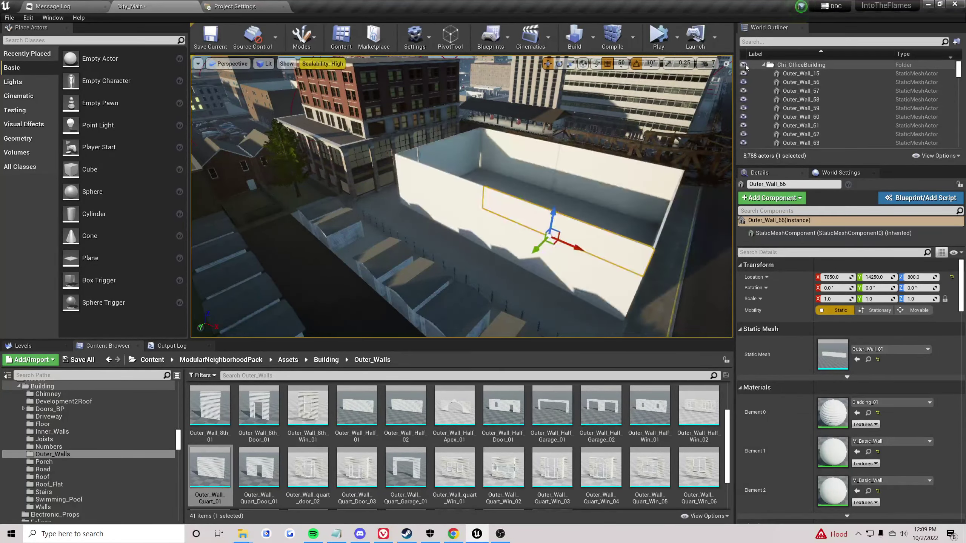
- Locate the brick material MI_EXTILE_MASTER_08_Inst of a neighbouring rowhome in the project's content
{"action": "left_click", "coordinate": [342, 266]}
{"action": "right_click_drag", "start_coordinate": [342, 266], "coordinate": [311, 190]}
{"action": "left_click", "coordinate": [452, 196]}
{"action": "left_click", "coordinate": [415, 187]}
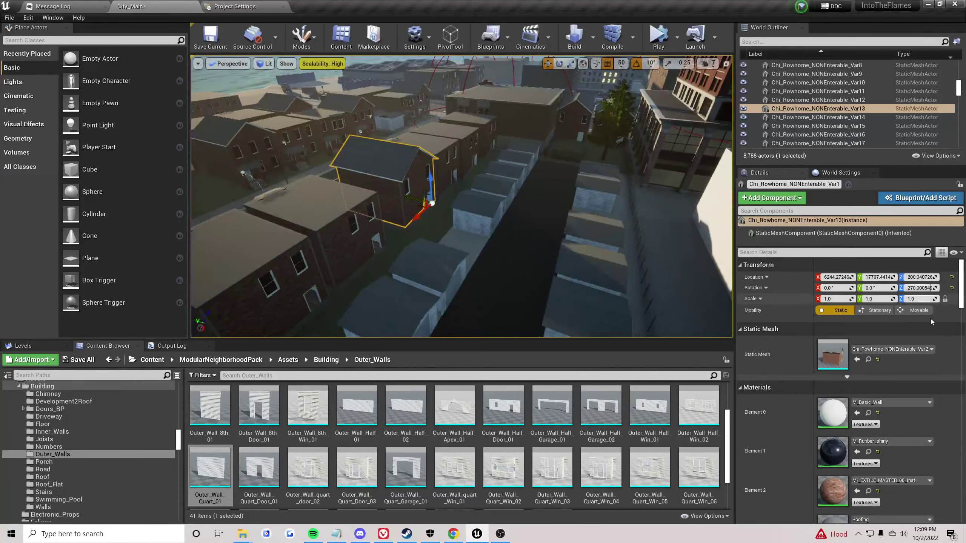
{"action": "left_click", "coordinate": [868, 490]}
- Select all descendants of the Chi_OfficeBuilding folder and assign the MI_EXTILE_MASTER_09 brick material to their Element 0
{"action": "right_click_drag", "start_coordinate": [572, 229], "coordinate": [685, 229]}
{"action": "left_click", "coordinate": [572, 229]}
{"action": "scroll", "coordinate": [798, 105], "scroll_direction": "up", "scroll_amount": 5}
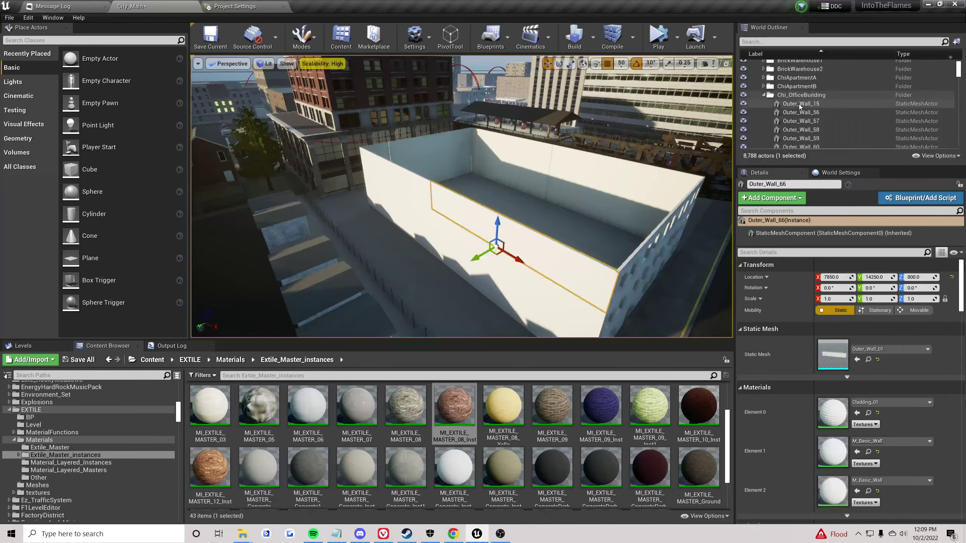
{"action": "right_click", "coordinate": [793, 96]}
{"action": "mouse_move", "coordinate": [836, 118]}
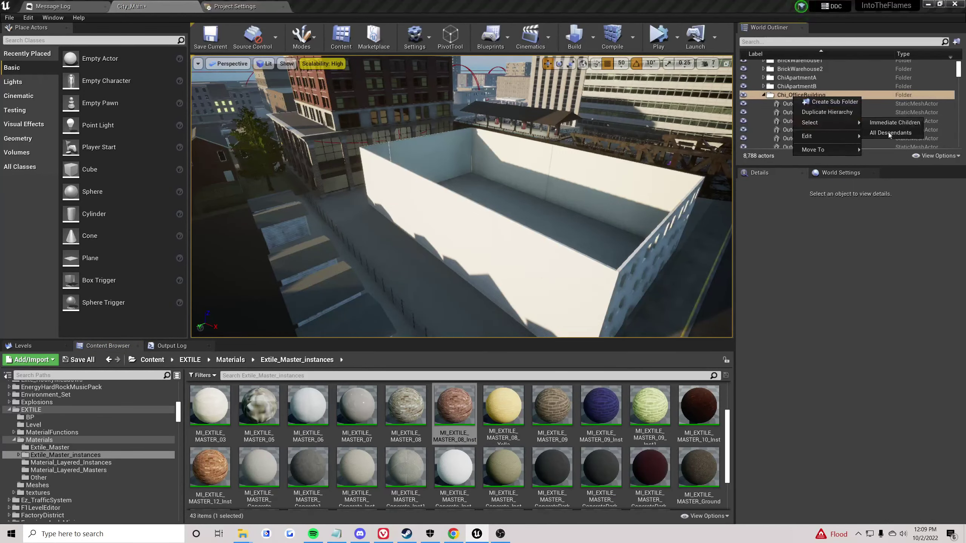
{"action": "left_click", "coordinate": [885, 128]}
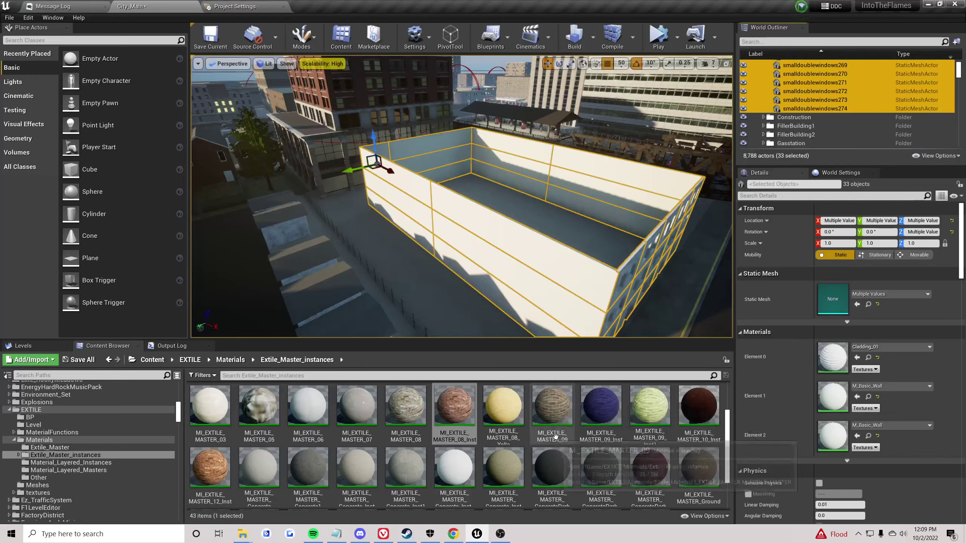
{"action": "left_click_drag", "start_coordinate": [552, 402], "coordinate": [832, 361]}
{"action": "right_click_drag", "start_coordinate": [532, 267], "coordinate": [435, 319]}
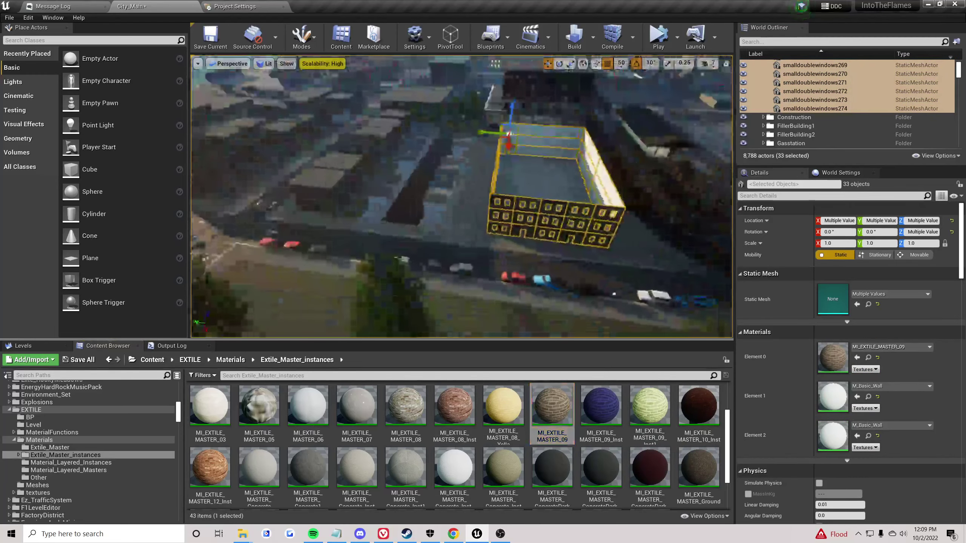
- Duplicate the dark alley slab into the strip beside the brick building at about Y 14639, with Y scale 7.46813
{"action": "left_click", "coordinate": [436, 319]}
{"action": "right_click_drag", "start_coordinate": [461, 196], "coordinate": [335, 224]}
{"action": "key", "text": "d"}
{"action": "key", "text": "w"}
{"action": "key", "text": "a"}
{"action": "key", "text": "d"}
{"action": "left_click", "coordinate": [462, 196]}
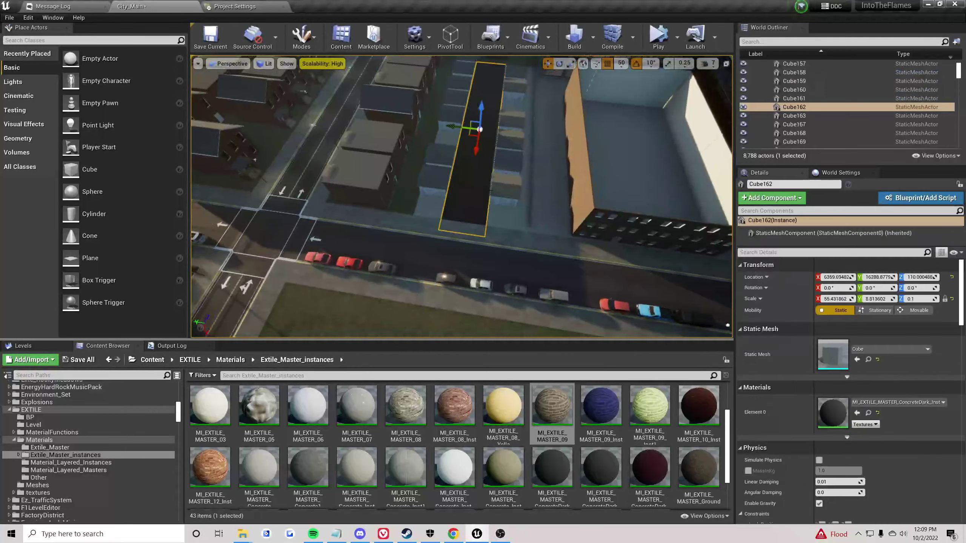
{"action": "right_click_drag", "start_coordinate": [462, 196], "coordinate": [490, 144]}
{"action": "left_click_drag", "start_coordinate": [378, 191], "coordinate": [436, 192], "text": "alt"}
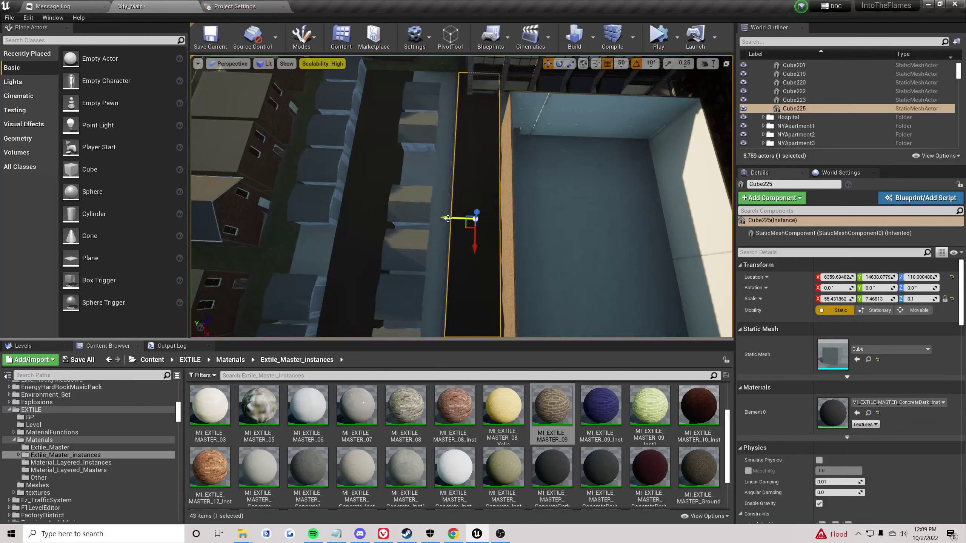
- Resize the dark alley slab beside the brick building to about X scale 50.6 and Y scale 7.67
{"action": "right_click_drag", "start_coordinate": [496, 196], "coordinate": [503, 196]}
{"action": "key", "text": "w"}
{"action": "left_click", "coordinate": [496, 196]}
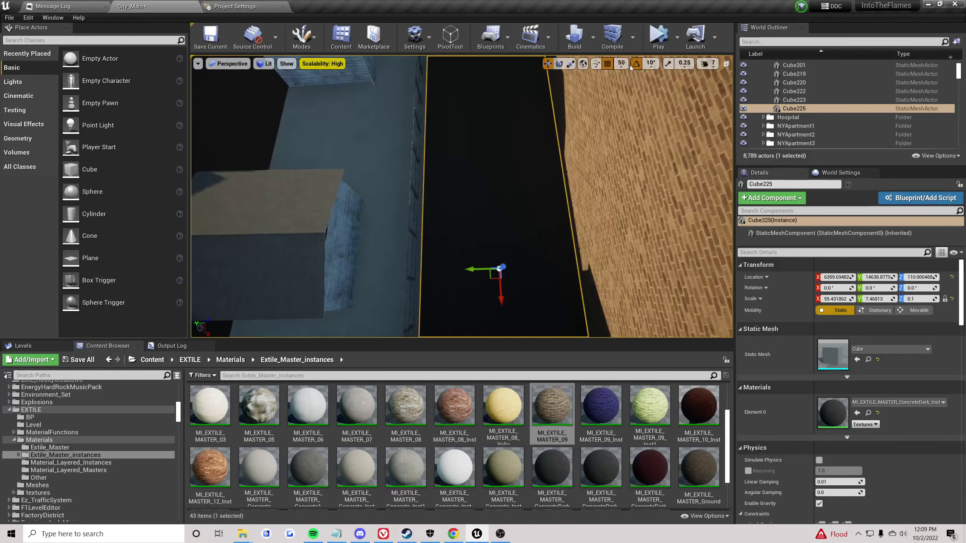
{"action": "key", "text": "e"}
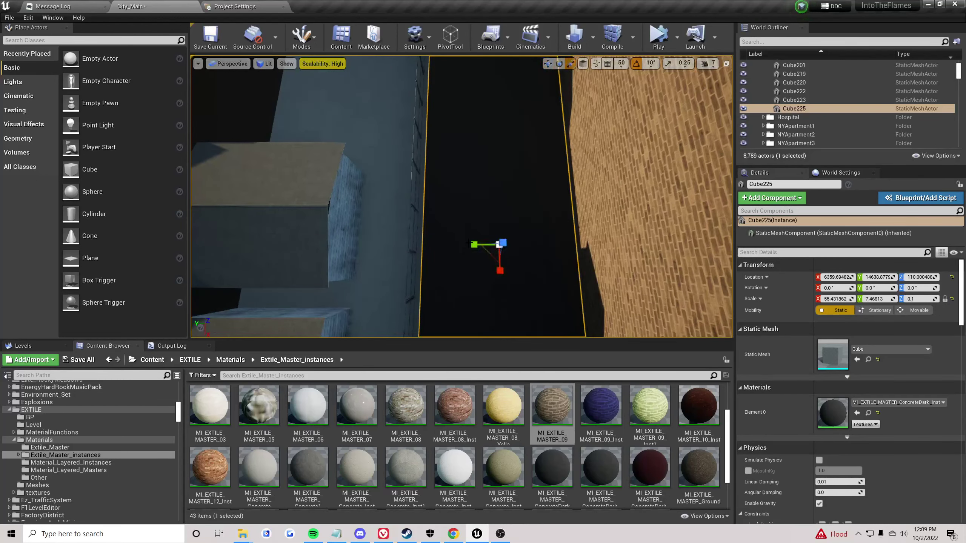
{"action": "left_click_drag", "start_coordinate": [473, 244], "coordinate": [476, 244]}
{"action": "right_click_drag", "start_coordinate": [476, 244], "coordinate": [576, 240]}
{"action": "key", "text": "s"}
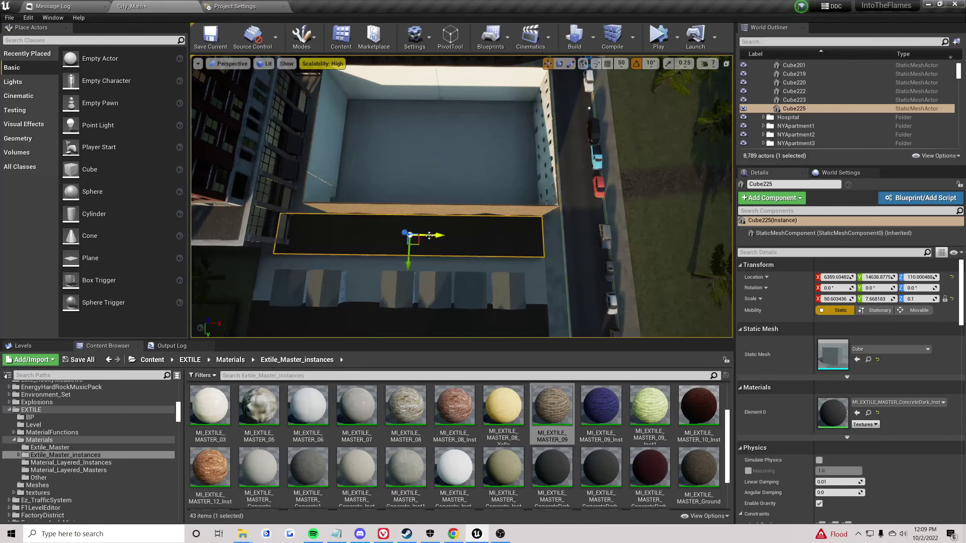
- Move the alley slab toward the street to about X 6576 and set its Z location to 110.1
{"action": "key", "text": "w"}
{"action": "right_click_drag", "start_coordinate": [442, 237], "coordinate": [426, 220]}
{"action": "right_click_drag", "start_coordinate": [666, 235], "coordinate": [574, 228]}
{"action": "key", "text": "s"}
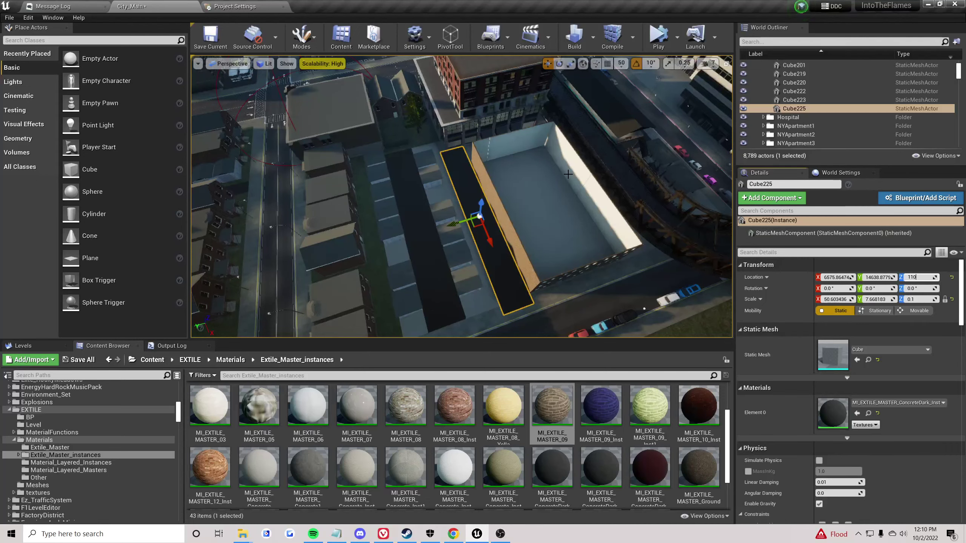
{"action": "right_click_drag", "start_coordinate": [342, 182], "coordinate": [745, 211]}
{"action": "key", "text": "w"}
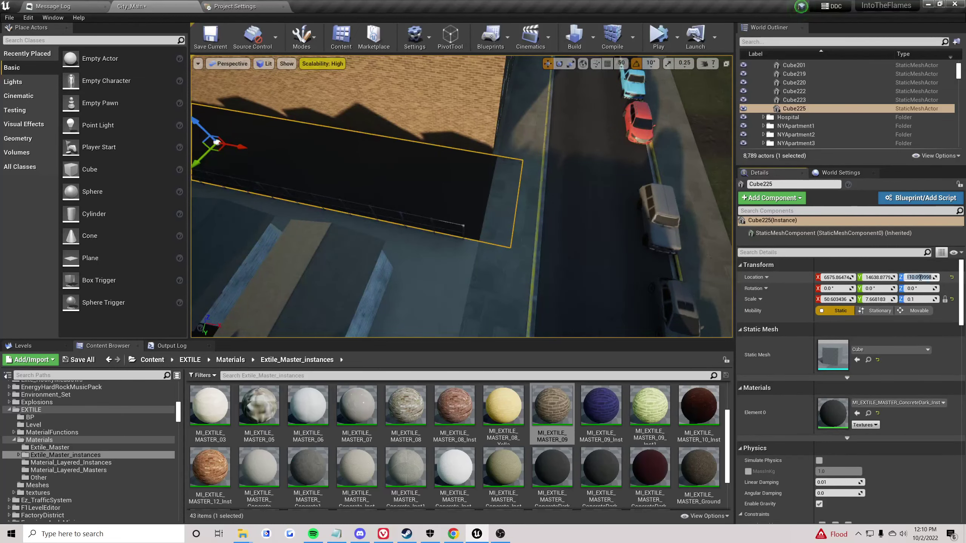
{"action": "left_click", "coordinate": [418, 274]}
{"action": "key", "text": "s"}
{"action": "right_click_drag", "start_coordinate": [418, 274], "coordinate": [267, 286]}
{"action": "key", "text": "w"}
{"action": "left_click", "coordinate": [438, 276]}
{"action": "key", "text": "s"}
- Duplicate the alley slab, rotate the copy to 90°, and place it behind the brick building at about X 4577, Y 12504
{"action": "key", "text": "e"}
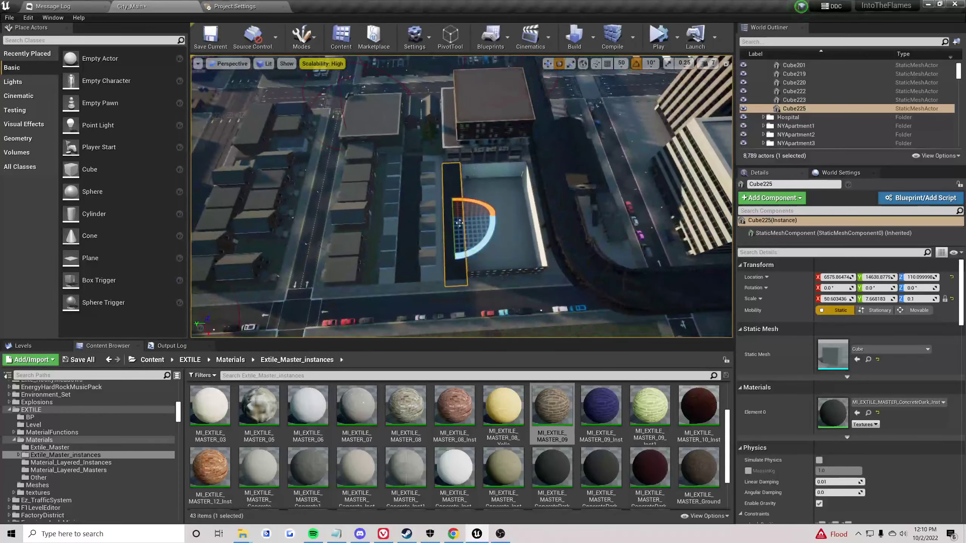
{"action": "left_click_drag", "start_coordinate": [433, 220], "coordinate": [495, 216], "text": "alt"}
{"action": "mouse_move", "coordinate": [500, 215]}
{"action": "right_mouse_down"}
{"action": "mouse_move", "coordinate": [555, 219]}
{"action": "mouse_move", "coordinate": [500, 215]}
{"action": "right_mouse_up"}
{"action": "key", "text": "a"}
{"action": "key", "text": "w"}
{"action": "key", "text": "e"}
{"action": "left_click_drag", "start_coordinate": [552, 265], "coordinate": [487, 229]}
{"action": "right_click_drag", "start_coordinate": [533, 165], "coordinate": [533, 194]}
{"action": "key", "text": "s"}
{"action": "key", "text": "w"}
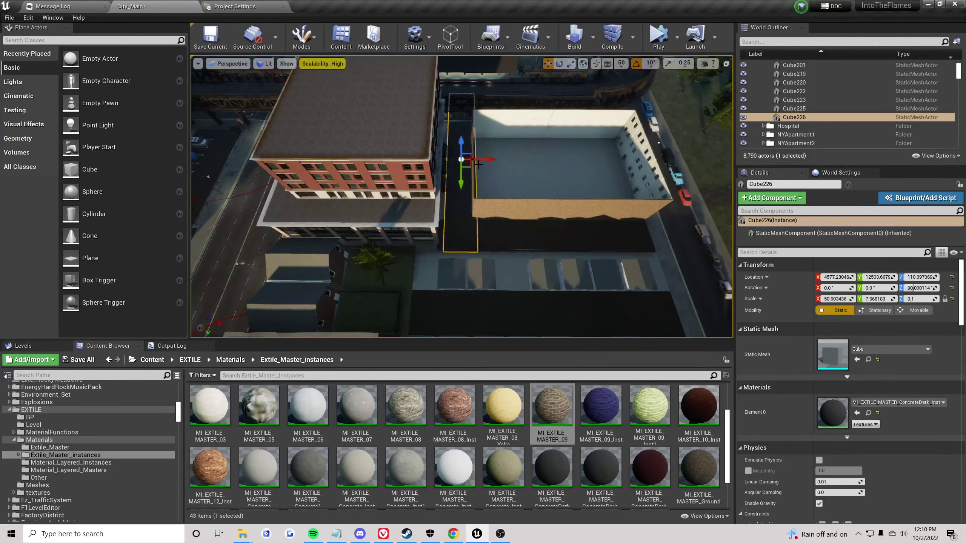
- Fit the rear alley slab between the buildings with scale about 36.67 by 7.86, at about X 4446, Y 13035
{"action": "scroll", "coordinate": [482, 163], "scroll_direction": "up", "scroll_amount": 5}
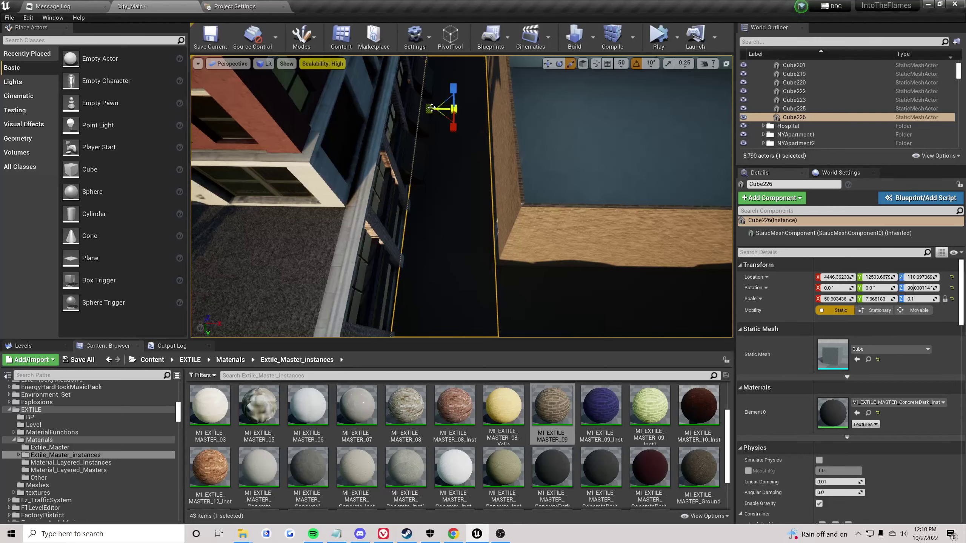
{"action": "right_click_drag", "start_coordinate": [482, 164], "coordinate": [335, 175]}
{"action": "left_click_drag", "start_coordinate": [504, 197], "coordinate": [509, 197]}
{"action": "right_click_drag", "start_coordinate": [510, 197], "coordinate": [540, 239]}
{"action": "key", "text": "w"}
{"action": "left_click_drag", "start_coordinate": [331, 239], "coordinate": [350, 239]}
{"action": "right_click_drag", "start_coordinate": [350, 238], "coordinate": [355, 211]}
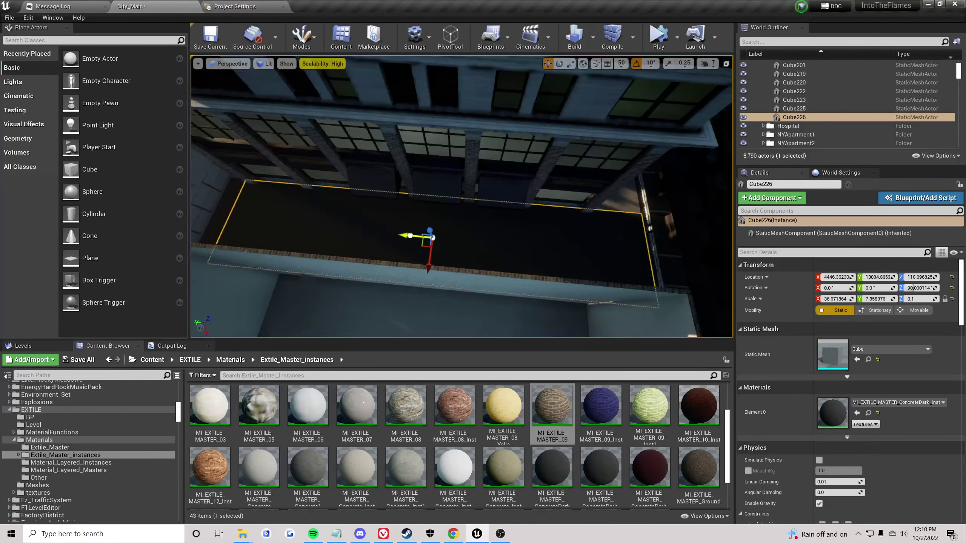
- Align the rear alley slab with the neighbouring building's brick pillar at X 4479 and about Y 13021
{"action": "left_click", "coordinate": [502, 318]}
{"action": "right_click_drag", "start_coordinate": [501, 319], "coordinate": [445, 307]}
{"action": "left_click", "coordinate": [445, 308]}
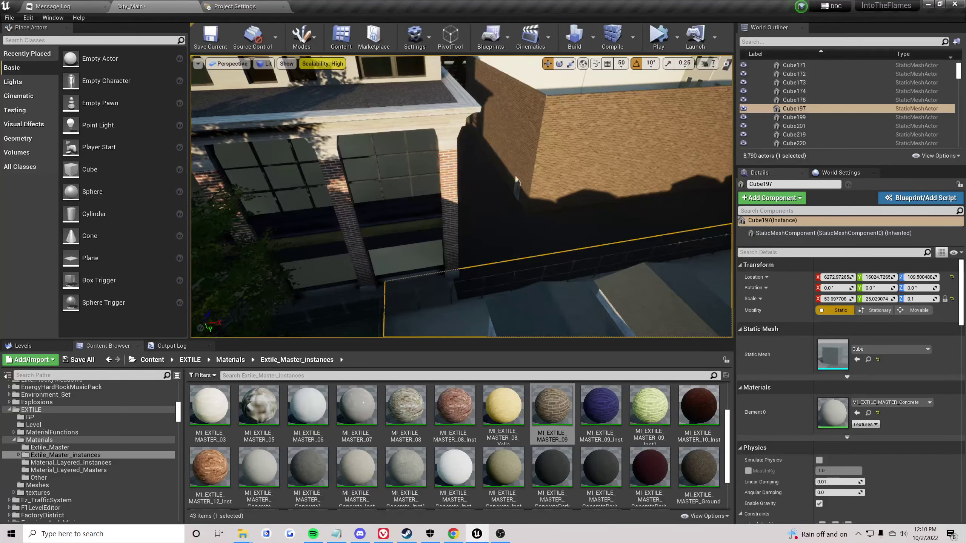
{"action": "left_click", "coordinate": [530, 247]}
{"action": "mouse_move", "coordinate": [530, 247]}
{"action": "right_mouse_down"}
{"action": "mouse_move", "coordinate": [532, 235]}
{"action": "mouse_move", "coordinate": [544, 247]}
{"action": "mouse_move", "coordinate": [542, 239]}
{"action": "right_mouse_up"}
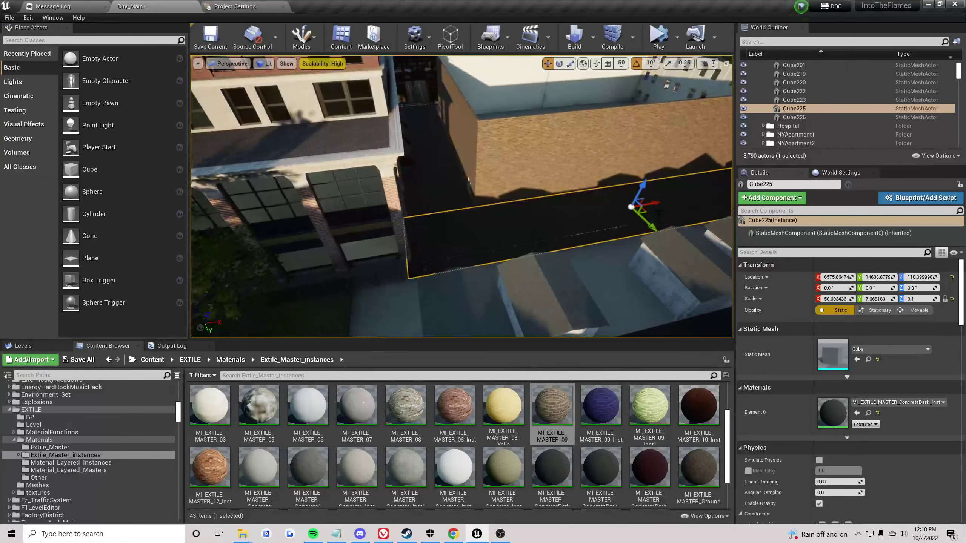
{"action": "right_click_drag", "start_coordinate": [397, 304], "coordinate": [375, 320]}
{"action": "left_click", "coordinate": [397, 304]}
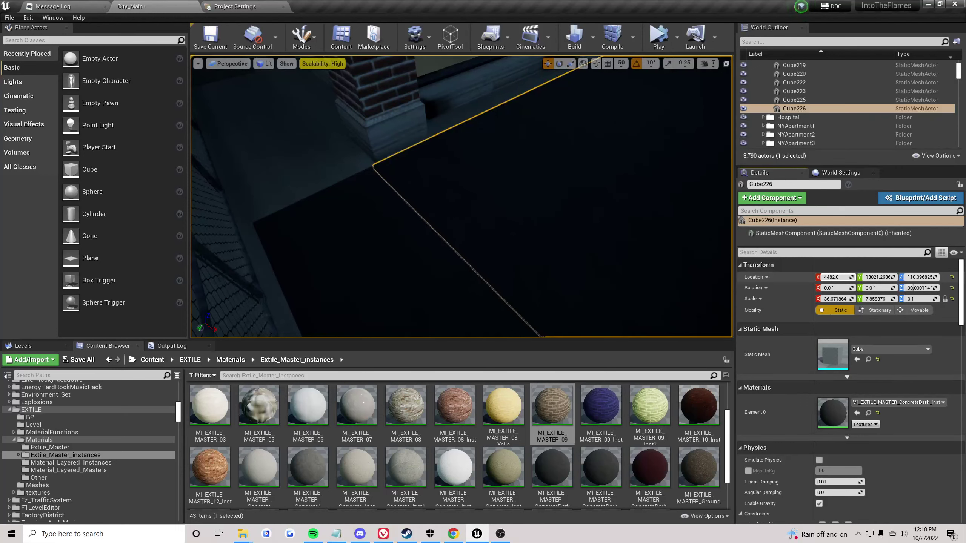
- Lower the camera speed to 4 and inspect the slab seam at the neighbouring building's corner pillar
{"action": "left_click", "coordinate": [706, 65]}
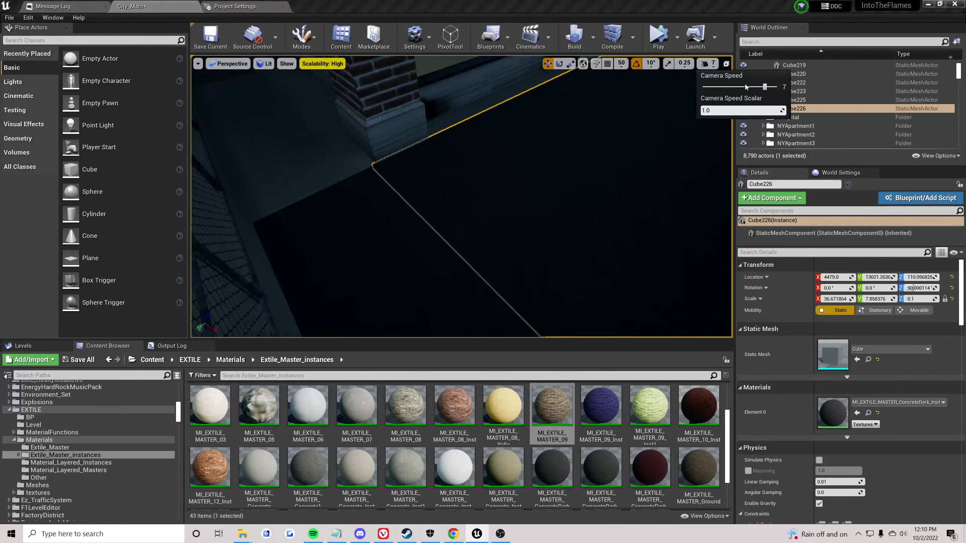
{"action": "left_click", "coordinate": [736, 87]}
{"action": "right_click_drag", "start_coordinate": [609, 152], "coordinate": [665, 157]}
{"action": "right_click_drag", "start_coordinate": [456, 190], "coordinate": [456, 190]}
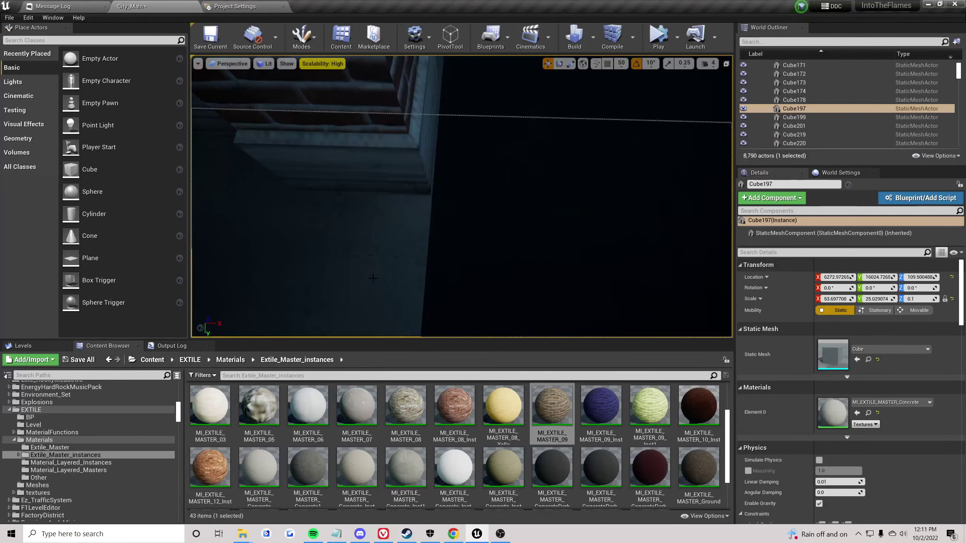
{"action": "left_click", "coordinate": [354, 264]}
{"action": "right_click_drag", "start_coordinate": [354, 264], "coordinate": [456, 190]}
{"action": "right_click_drag", "start_coordinate": [538, 130], "coordinate": [538, 130]}
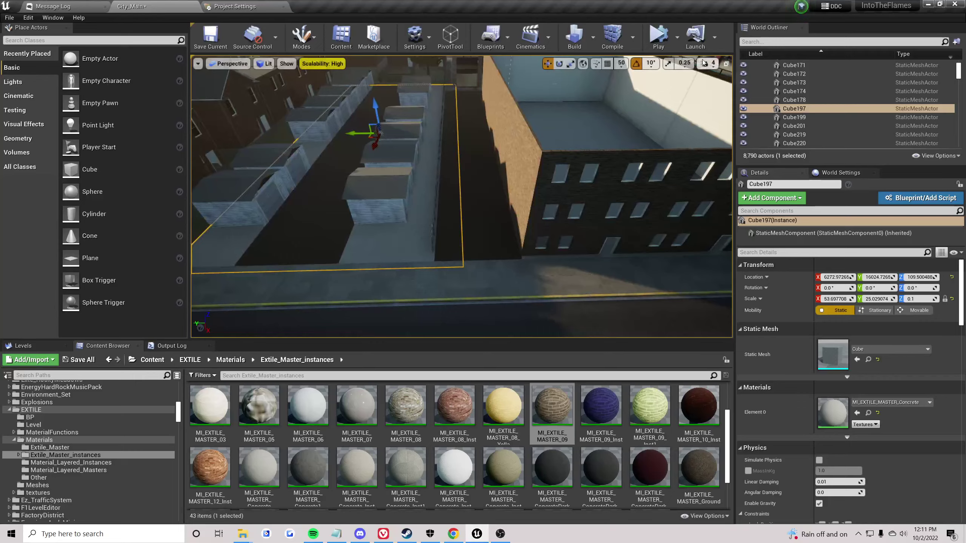
- Set the camera speed to 5 and view the open ground beneath the elevated tracks
{"action": "left_click", "coordinate": [704, 63]}
{"action": "right_click_drag", "start_coordinate": [718, 188], "coordinate": [717, 187]}
{"action": "left_click", "coordinate": [718, 187]}
{"action": "right_click_drag", "start_coordinate": [456, 190], "coordinate": [456, 190]}
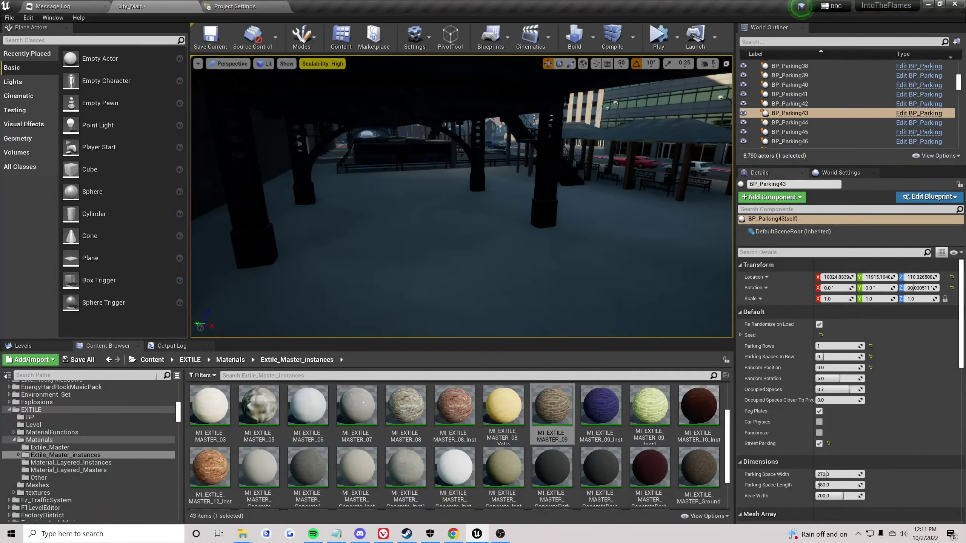
- Search the whole project content for tent assets, then for camp assets
{"action": "left_click", "coordinate": [147, 359]}
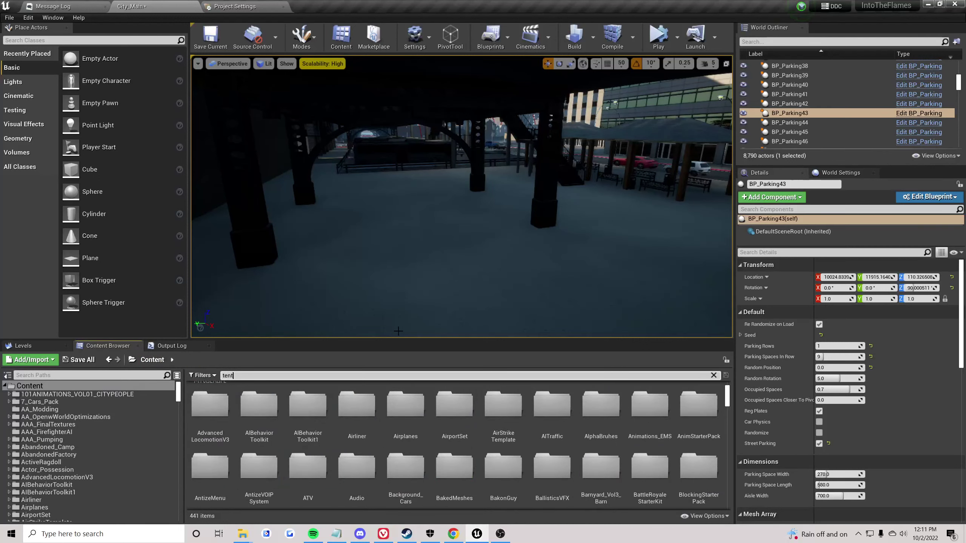
{"action": "scroll", "coordinate": [484, 439], "scroll_direction": "down", "scroll_amount": 3}
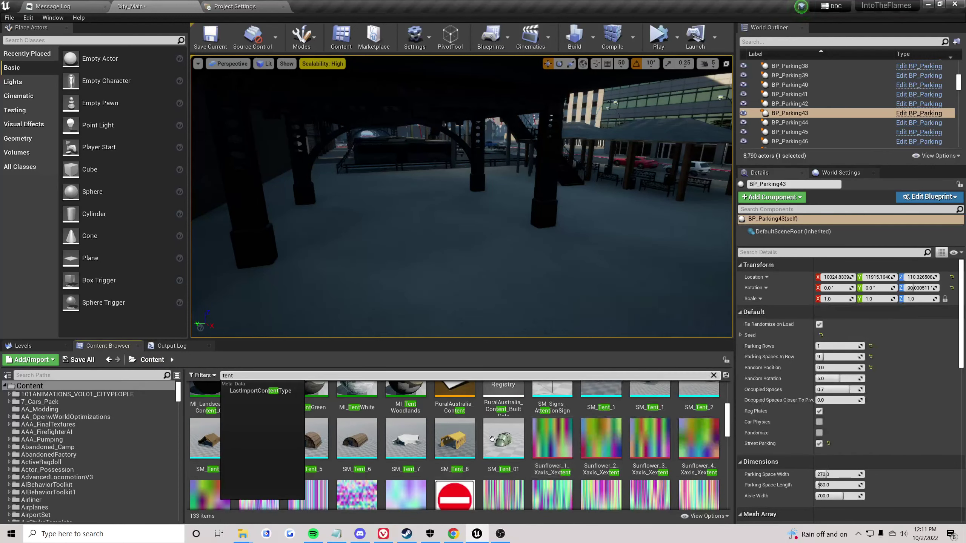
{"action": "left_click", "coordinate": [485, 440]}
{"action": "scroll", "coordinate": [531, 459], "scroll_direction": "down", "scroll_amount": 5}
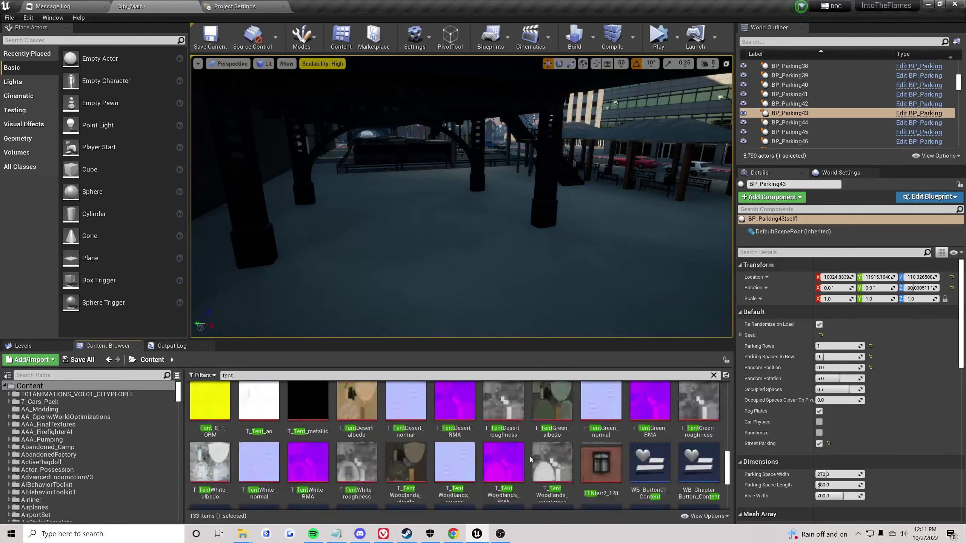
{"action": "scroll", "coordinate": [530, 457], "scroll_direction": "down", "scroll_amount": 10}
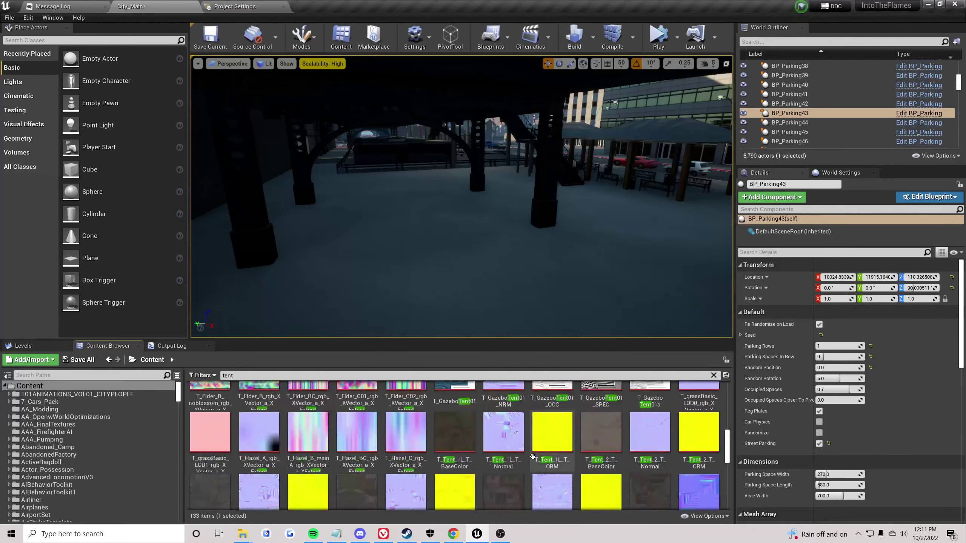
{"action": "scroll", "coordinate": [532, 455], "scroll_direction": "up", "scroll_amount": 10}
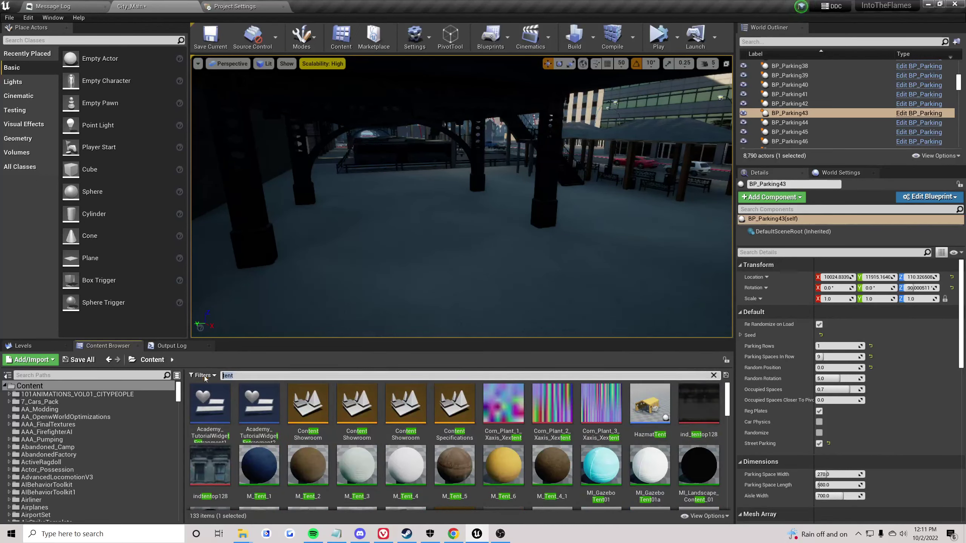
{"action": "type", "text": "camp"}
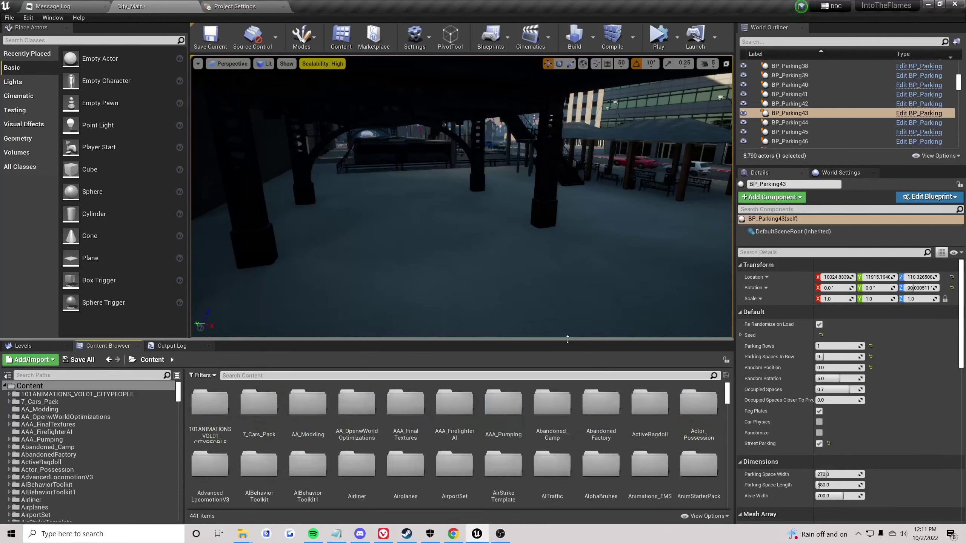
- Locate the door wall mesh of an existing brick building across the street in the Outer_Walls content folder
{"action": "left_click", "coordinate": [461, 247]}
{"action": "key", "text": "f"}
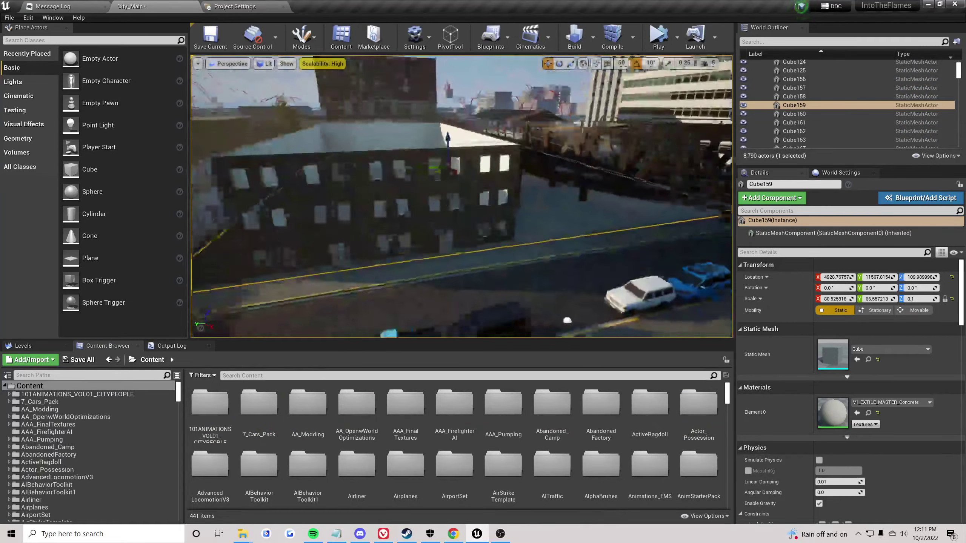
{"action": "right_click_drag", "start_coordinate": [462, 196], "coordinate": [540, 167]}
{"action": "right_click_drag", "start_coordinate": [636, 296], "coordinate": [636, 297]}
{"action": "left_click", "coordinate": [372, 323]}
{"action": "right_click_drag", "start_coordinate": [372, 323], "coordinate": [358, 297]}
{"action": "right_click_drag", "start_coordinate": [637, 296], "coordinate": [636, 296]}
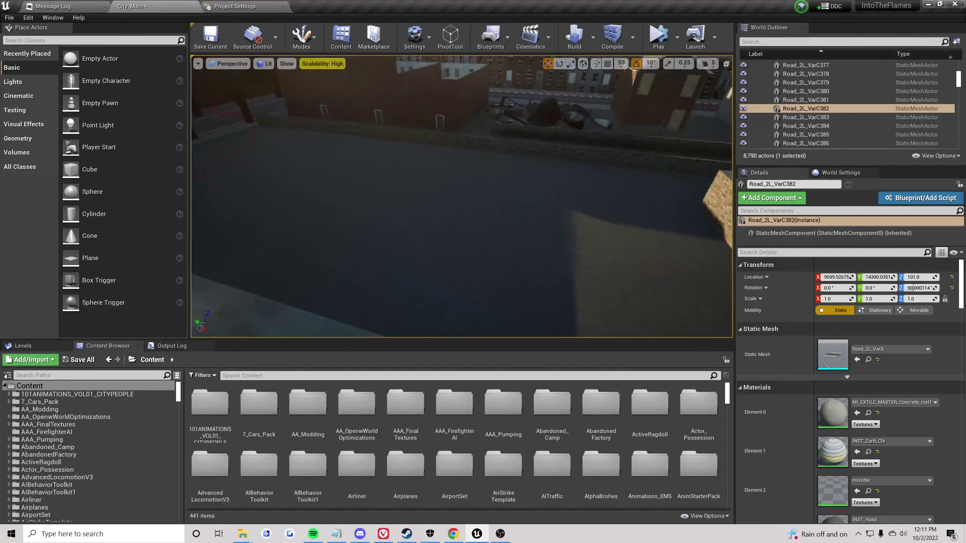
{"action": "left_click", "coordinate": [441, 108]}
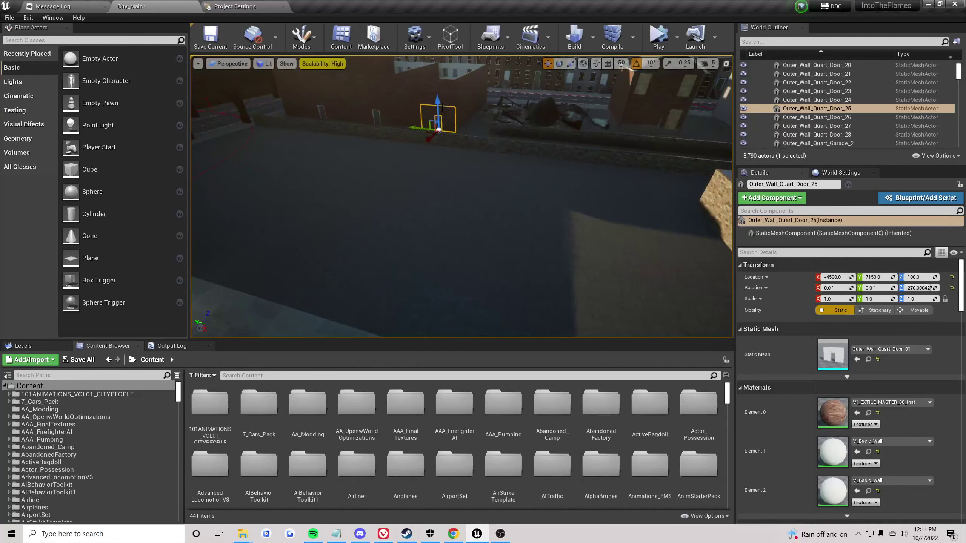
{"action": "left_click", "coordinate": [868, 360]}
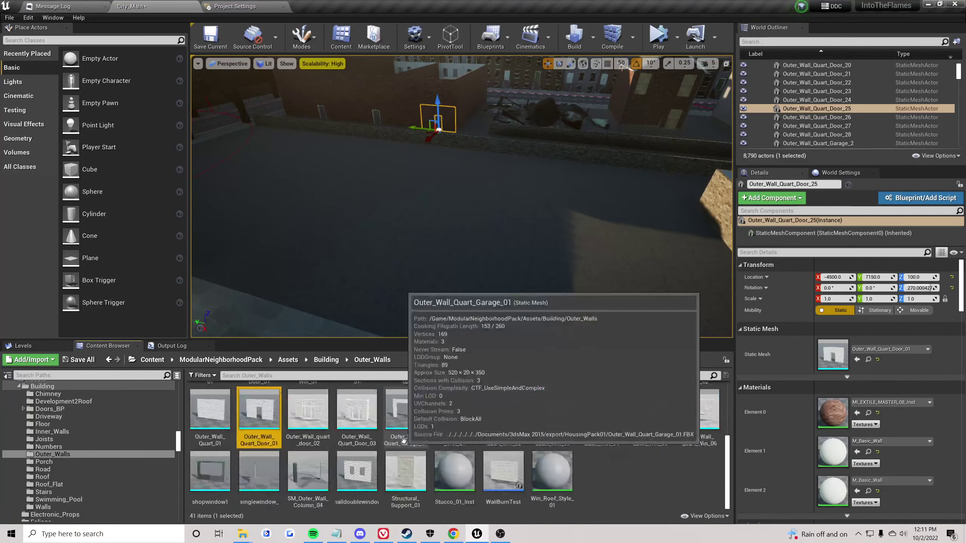
{"action": "scroll", "coordinate": [404, 441], "scroll_direction": "up", "scroll_amount": 5}
{"action": "mouse_move", "coordinate": [476, 247]}
{"action": "right_mouse_down"}
{"action": "mouse_move", "coordinate": [452, 272]}
{"action": "mouse_move", "coordinate": [476, 254]}
{"action": "right_mouse_up"}
{"action": "left_click_drag", "start_coordinate": [649, 404], "coordinate": [487, 205]}
{"action": "mouse_move", "coordinate": [487, 205]}
{"action": "right_mouse_down"}
{"action": "mouse_move", "coordinate": [418, 232]}
{"action": "mouse_move", "coordinate": [472, 221]}
{"action": "mouse_move", "coordinate": [448, 213]}
{"action": "mouse_move", "coordinate": [498, 211]}
{"action": "right_mouse_up"}
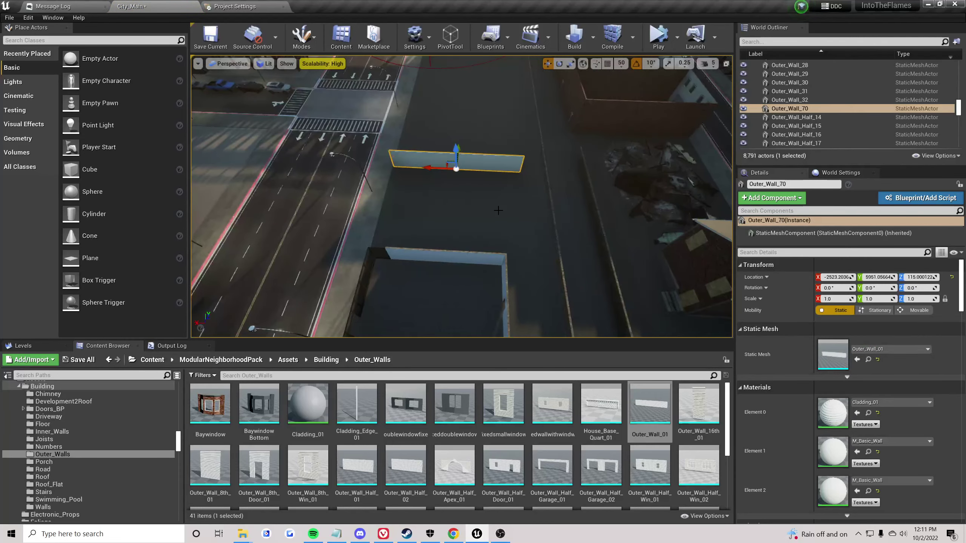
{"action": "left_click_drag", "start_coordinate": [477, 208], "coordinate": [502, 205]}
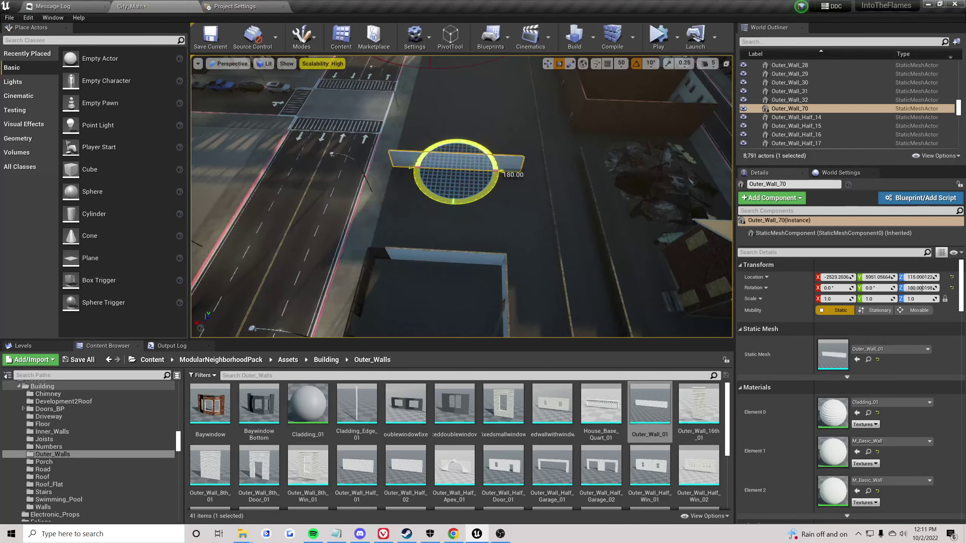
{"action": "mouse_move", "coordinate": [502, 206]}
{"action": "right_mouse_down"}
{"action": "mouse_move", "coordinate": [612, 189]}
{"action": "mouse_move", "coordinate": [506, 193]}
{"action": "right_mouse_up"}
{"action": "key", "text": "f"}
{"action": "key", "text": "Delete"}
{"action": "left_click_drag", "start_coordinate": [367, 465], "coordinate": [474, 255]}
{"action": "right_click_drag", "start_coordinate": [474, 255], "coordinate": [437, 281]}
{"action": "left_click_drag", "start_coordinate": [452, 220], "coordinate": [489, 171]}
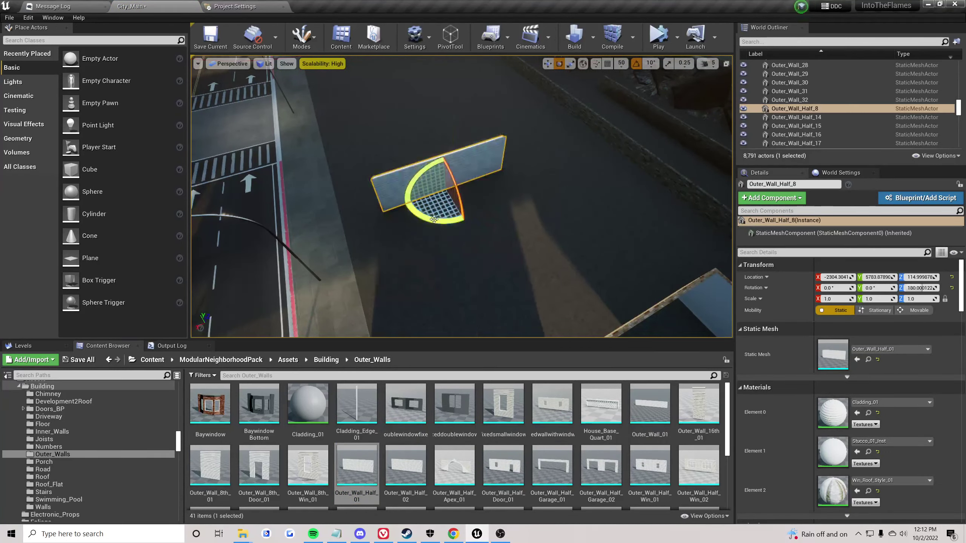
{"action": "key", "text": "w"}
{"action": "right_click_drag", "start_coordinate": [538, 123], "coordinate": [538, 123]}
{"action": "key", "text": "Delete"}
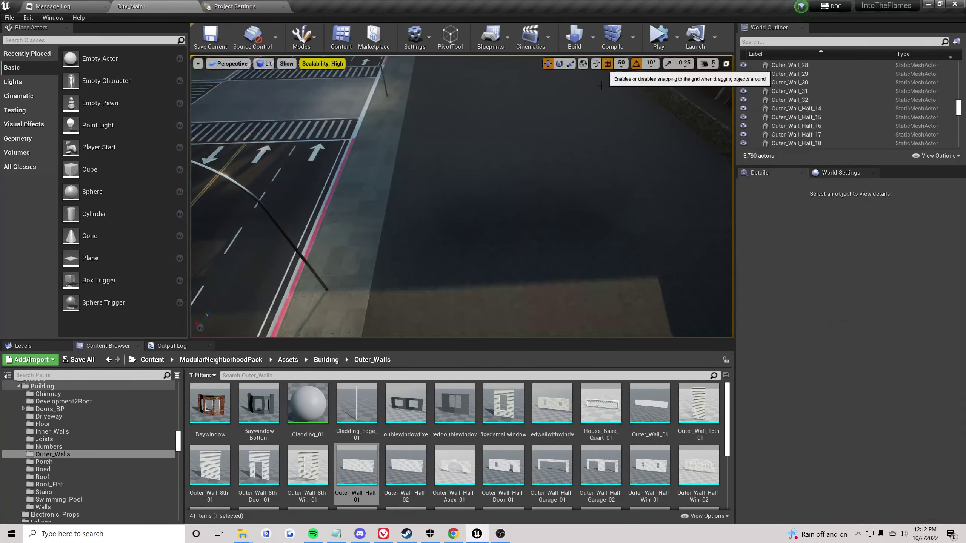
- Place an Outer_Wall_Half_01 piece rotated 180° on the empty roadside lot at X -2000, Y 5650, Z 100, with grid snapping on
{"action": "left_click_drag", "start_coordinate": [345, 487], "coordinate": [495, 274]}
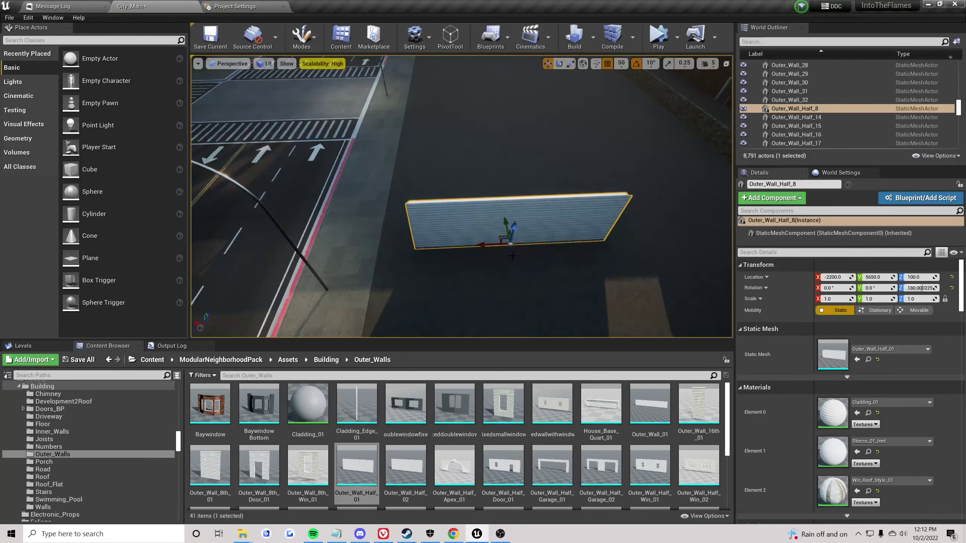
{"action": "left_click_drag", "start_coordinate": [478, 242], "coordinate": [443, 250]}
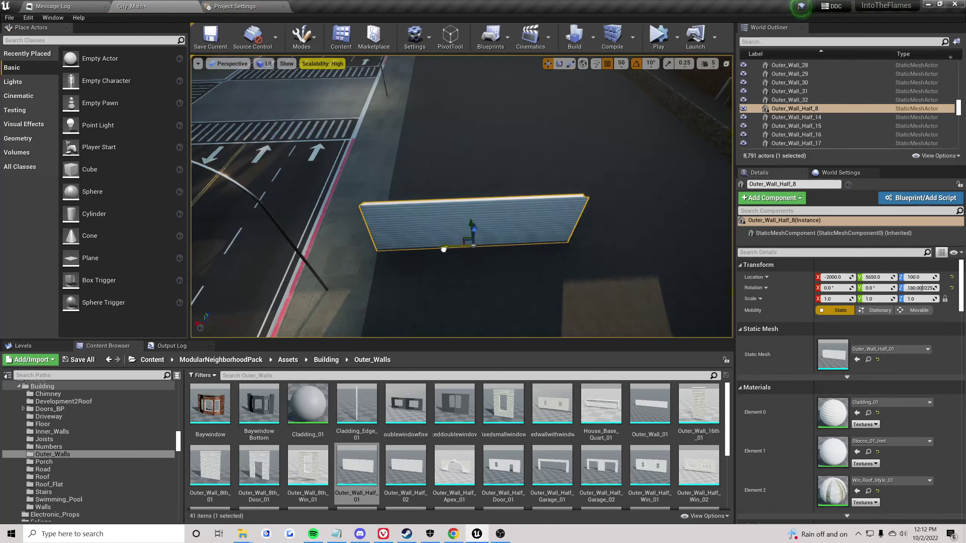
{"action": "left_click", "coordinate": [469, 273]}
{"action": "right_click_drag", "start_coordinate": [469, 273], "coordinate": [429, 273]}
{"action": "left_click", "coordinate": [506, 232]}
{"action": "right_click_drag", "start_coordinate": [507, 233], "coordinate": [547, 225]}
{"action": "right_click_drag", "start_coordinate": [441, 267], "coordinate": [504, 281]}
{"action": "left_click_drag", "start_coordinate": [355, 209], "coordinate": [456, 213], "text": "alt"}
{"action": "left_click", "coordinate": [463, 243]}
{"action": "mouse_move", "coordinate": [463, 244]}
{"action": "right_mouse_down"}
{"action": "mouse_move", "coordinate": [425, 224]}
{"action": "mouse_move", "coordinate": [458, 252]}
{"action": "right_mouse_up"}
{"action": "left_click", "coordinate": [463, 244]}
{"action": "key", "text": "Delete"}
- Extend the wall with an Outer_Wall_Quart_01 piece rotated 180° at X -2750, Y 5650, Z 100
{"action": "scroll", "coordinate": [607, 420], "scroll_direction": "down", "scroll_amount": 2}
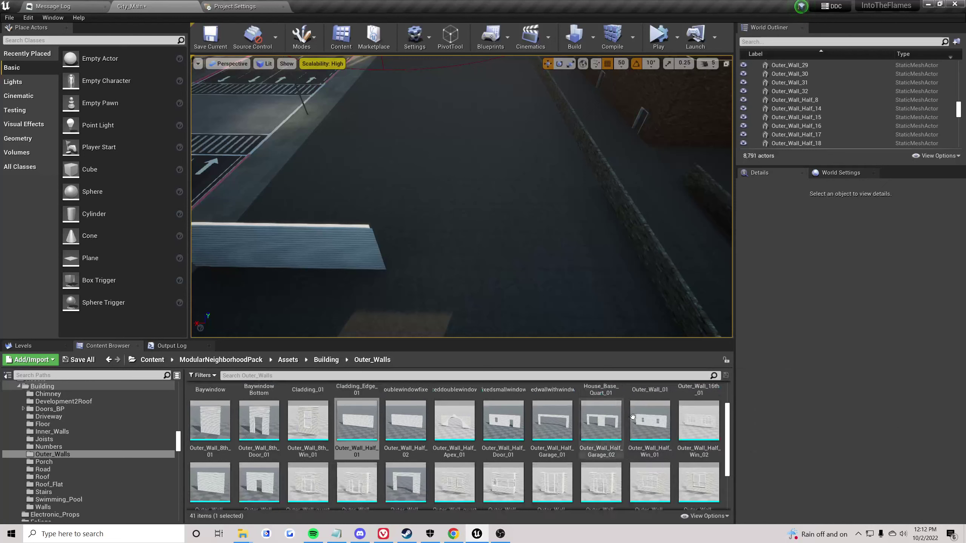
{"action": "left_click_drag", "start_coordinate": [209, 438], "coordinate": [477, 271]}
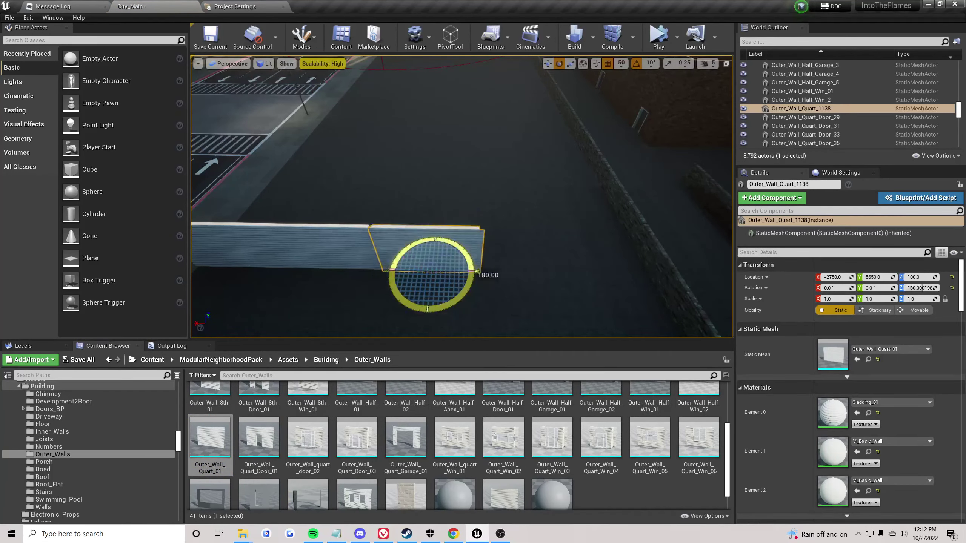
{"action": "right_click_drag", "start_coordinate": [477, 270], "coordinate": [477, 305]}
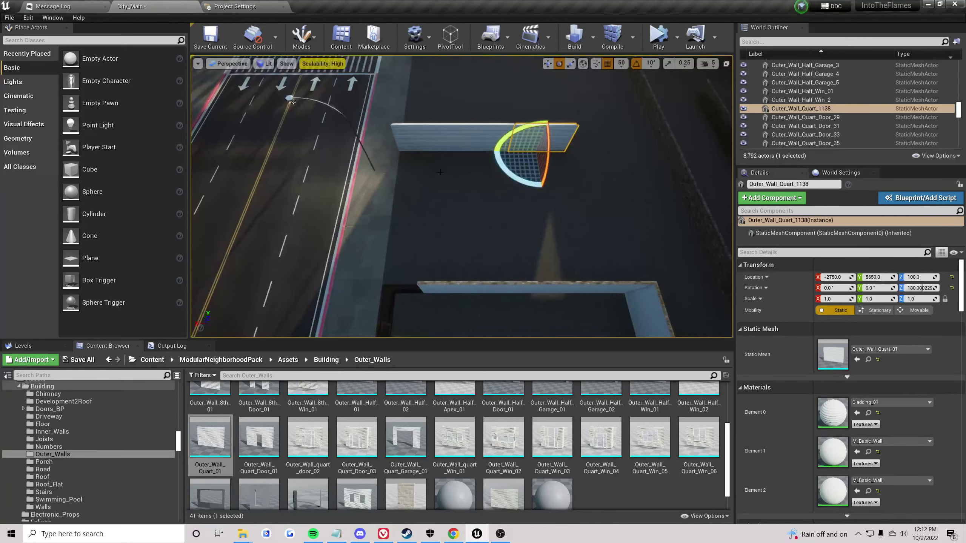
- Extend the side wall with an Outer_Wall_8th_01 piece rotated 180° at X -3100, Y 5650, Z 100
{"action": "left_click", "coordinate": [409, 143], "text": "shift"}
{"action": "right_click_drag", "start_coordinate": [525, 143], "coordinate": [728, 133]}
{"action": "scroll", "coordinate": [454, 444], "scroll_direction": "up", "scroll_amount": 2}
{"action": "left_click_drag", "start_coordinate": [210, 464], "coordinate": [508, 261]}
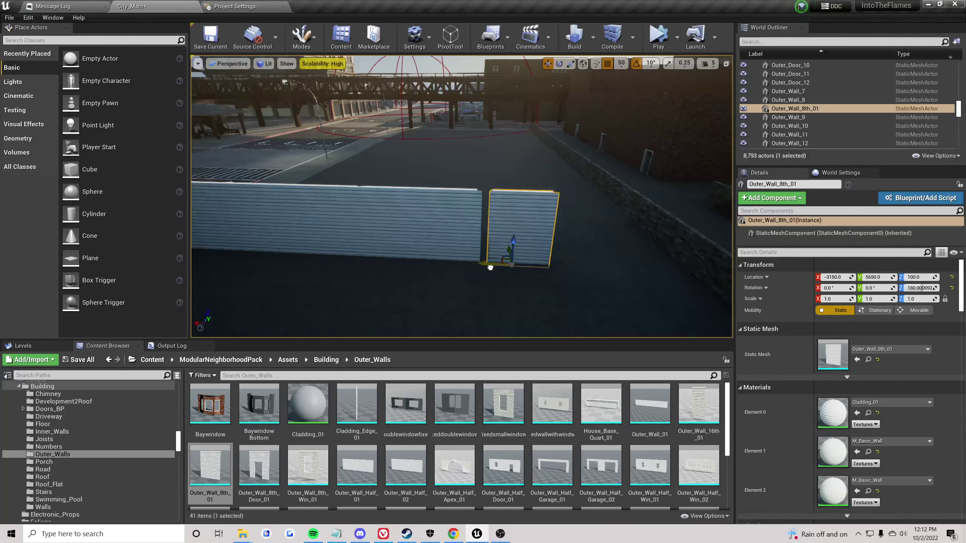
{"action": "left_click", "coordinate": [484, 303]}
{"action": "right_click_drag", "start_coordinate": [484, 303], "coordinate": [427, 207]}
- Move all three pieces of the side wall together toward the neighbouring brick building, to Y 5050
{"action": "left_click", "coordinate": [407, 208]}
{"action": "left_click", "coordinate": [459, 148], "text": "ctrl"}
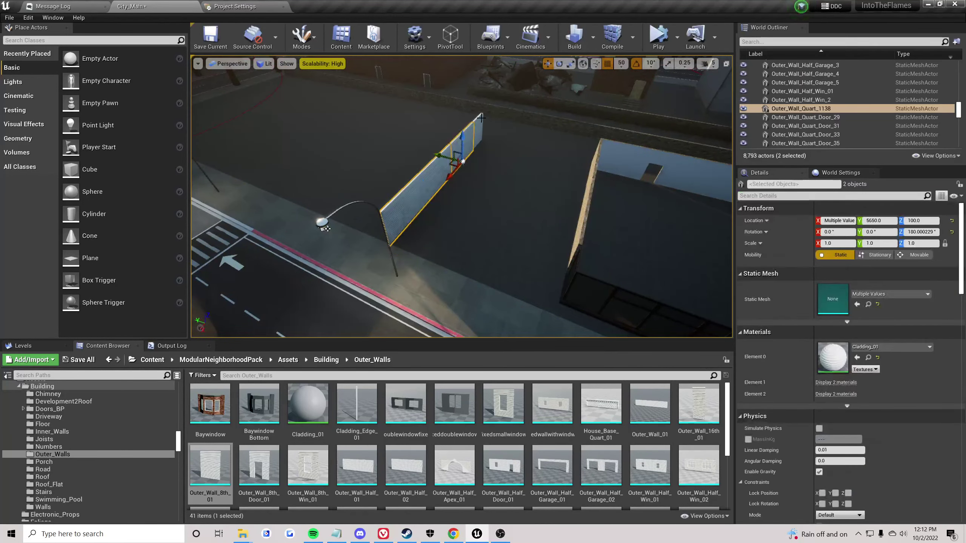
{"action": "left_click_drag", "start_coordinate": [450, 139], "coordinate": [503, 158]}
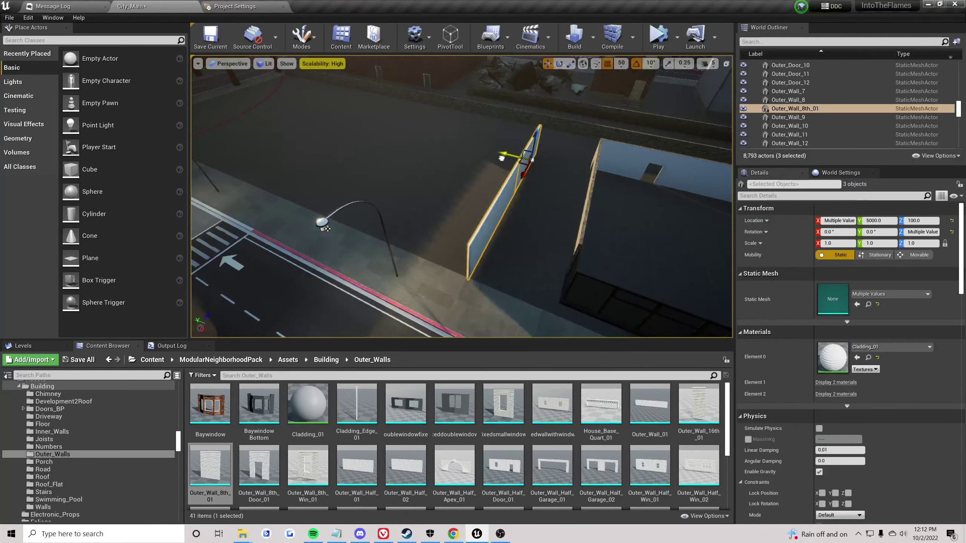
{"action": "left_click", "coordinate": [506, 168]}
{"action": "right_click_drag", "start_coordinate": [506, 168], "coordinate": [342, 213]}
- Place a shopwindow1 piece rotated -90° at the street end of the side wall, at X -1500, Y 5300, Z 100
{"action": "left_click", "coordinate": [554, 222]}
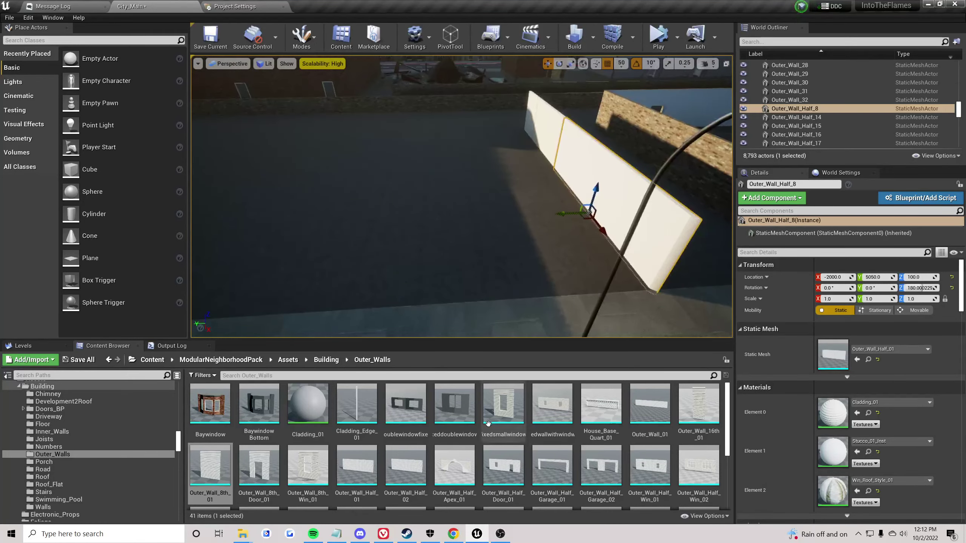
{"action": "scroll", "coordinate": [487, 423], "scroll_direction": "down", "scroll_amount": 3}
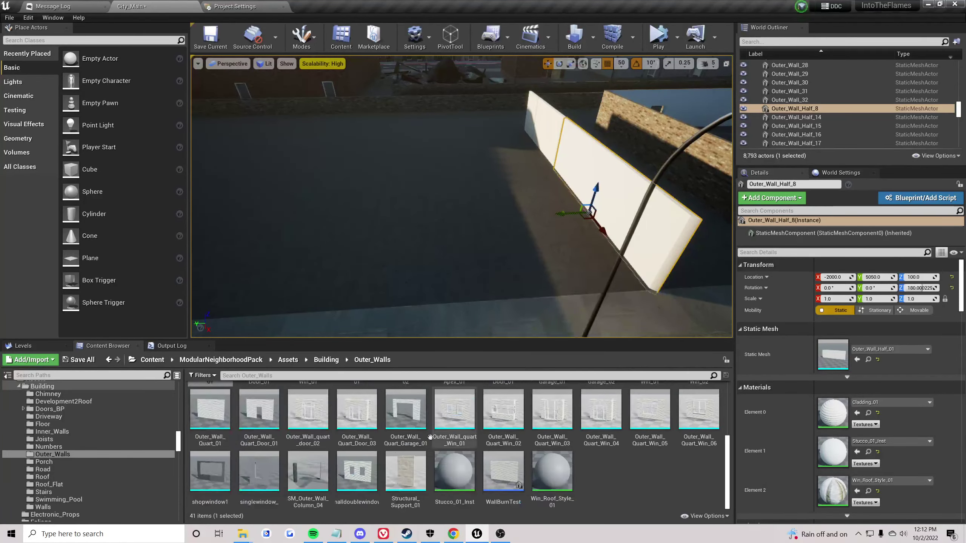
{"action": "left_click_drag", "start_coordinate": [210, 471], "coordinate": [552, 261]}
{"action": "right_click_drag", "start_coordinate": [551, 261], "coordinate": [556, 268]}
{"action": "left_click_drag", "start_coordinate": [389, 226], "coordinate": [396, 228]}
{"action": "right_click_drag", "start_coordinate": [420, 232], "coordinate": [521, 230]}
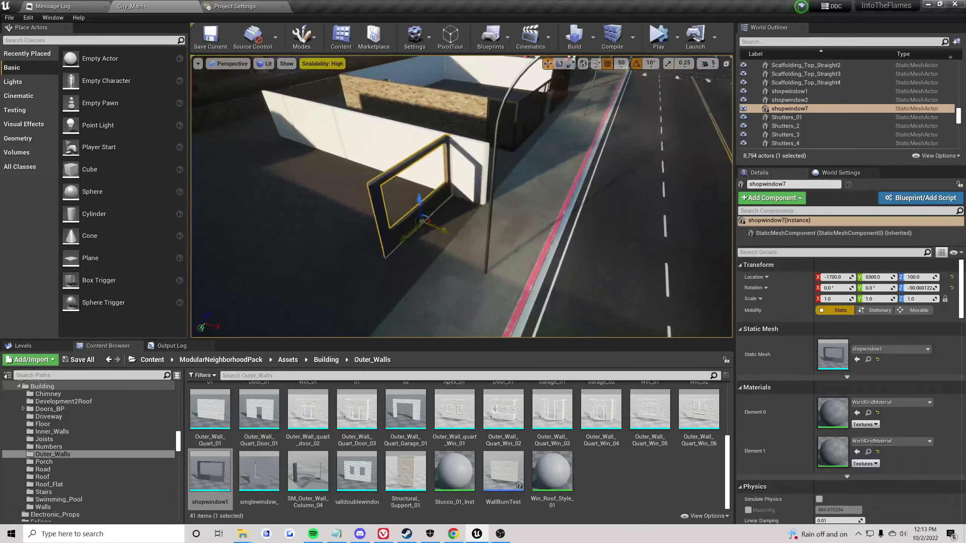
{"action": "left_click_drag", "start_coordinate": [441, 228], "coordinate": [488, 250]}
{"action": "left_click", "coordinate": [488, 250]}
{"action": "right_click_drag", "start_coordinate": [488, 249], "coordinate": [475, 247]}
{"action": "right_click_drag", "start_coordinate": [532, 317], "coordinate": [464, 317]}
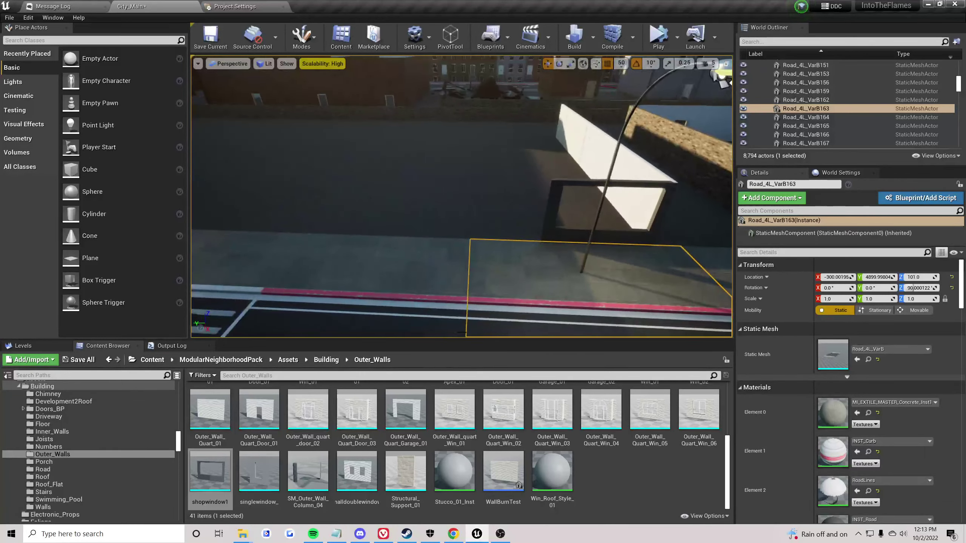
- Add an Outer_Wall_Quart_Door_01 piece rotated -90° beside the shop window at X -1500, Y 5800, Z 100
{"action": "scroll", "coordinate": [419, 456], "scroll_direction": "up", "scroll_amount": 2}
{"action": "left_click_drag", "start_coordinate": [259, 454], "coordinate": [525, 232]}
{"action": "key", "text": "w"}
{"action": "right_click_drag", "start_coordinate": [463, 255], "coordinate": [487, 228]}
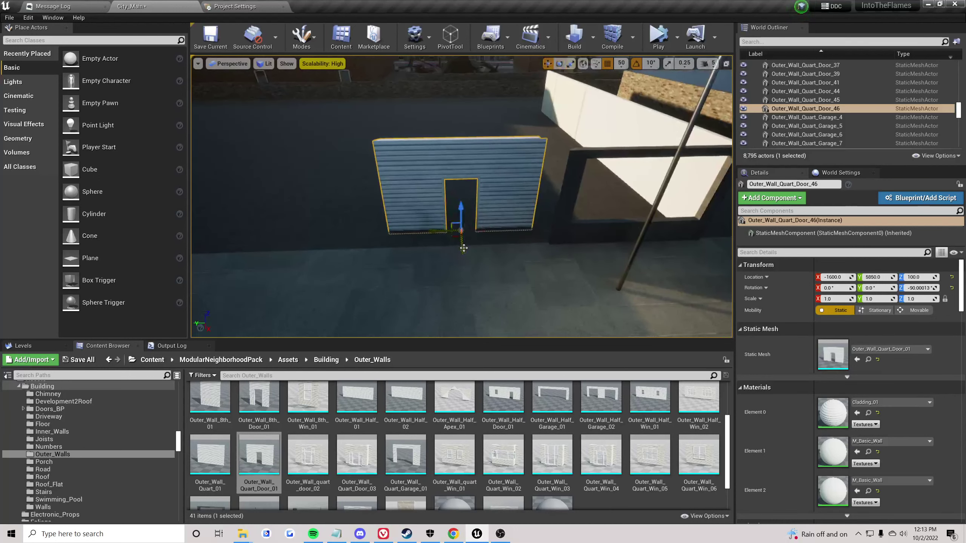
{"action": "mouse_move", "coordinate": [462, 246]}
{"action": "left_mouse_down"}
{"action": "mouse_move", "coordinate": [467, 269]}
{"action": "mouse_move", "coordinate": [451, 249]}
{"action": "left_mouse_up"}
- Duplicate the shop window to the other side of the door wall, at X -1500, Y 6300, Z 100
{"action": "left_click", "coordinate": [585, 232]}
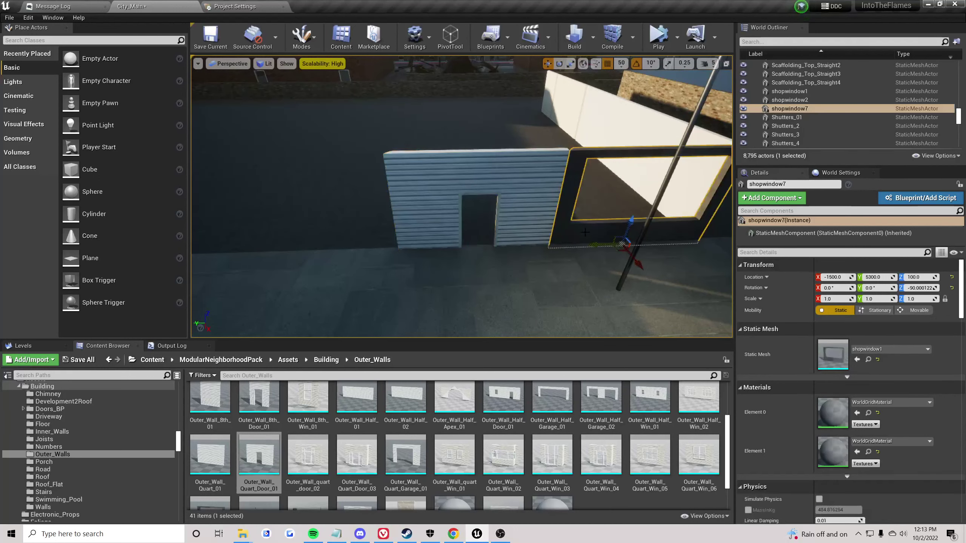
{"action": "left_click_drag", "start_coordinate": [596, 242], "coordinate": [192, 237], "text": "alt"}
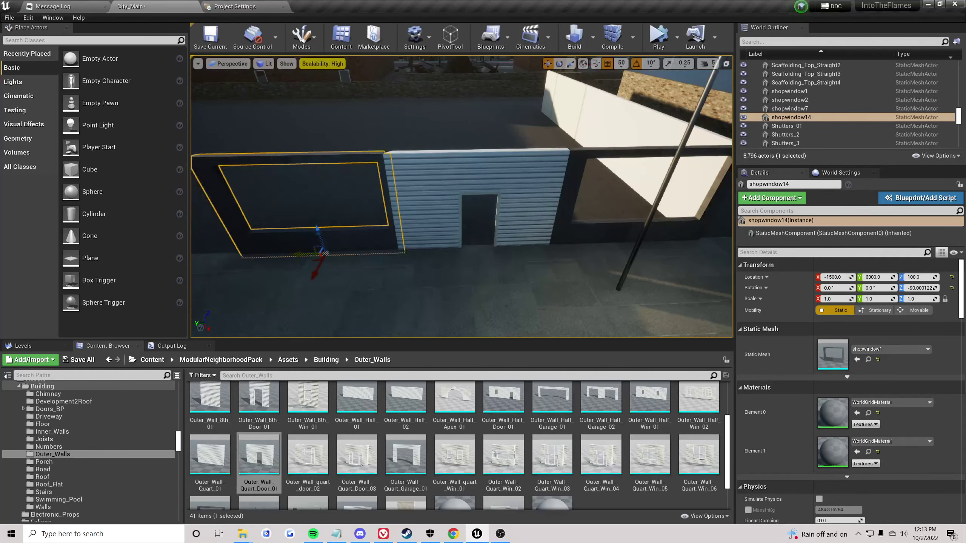
{"action": "left_click", "coordinate": [343, 282]}
{"action": "key", "text": "s"}
{"action": "mouse_move", "coordinate": [534, 198]}
{"action": "right_mouse_down"}
{"action": "mouse_move", "coordinate": [567, 182]}
{"action": "mouse_move", "coordinate": [533, 198]}
{"action": "right_mouse_up"}
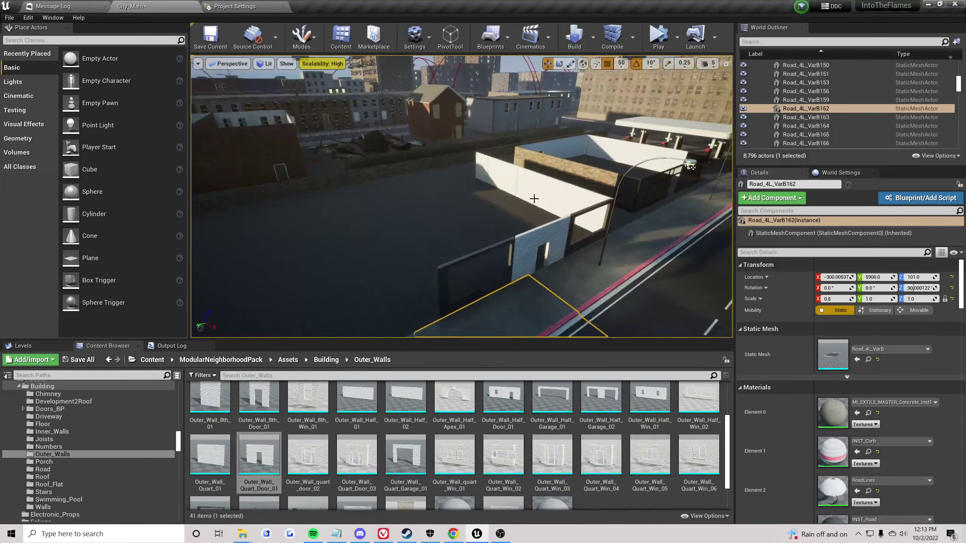
- Duplicate the three-piece side wall, turn the copy 180° and align it with the far end of the storefront at about Y 6550
{"action": "left_click", "coordinate": [534, 198]}
{"action": "left_click", "coordinate": [490, 167], "text": "ctrl"}
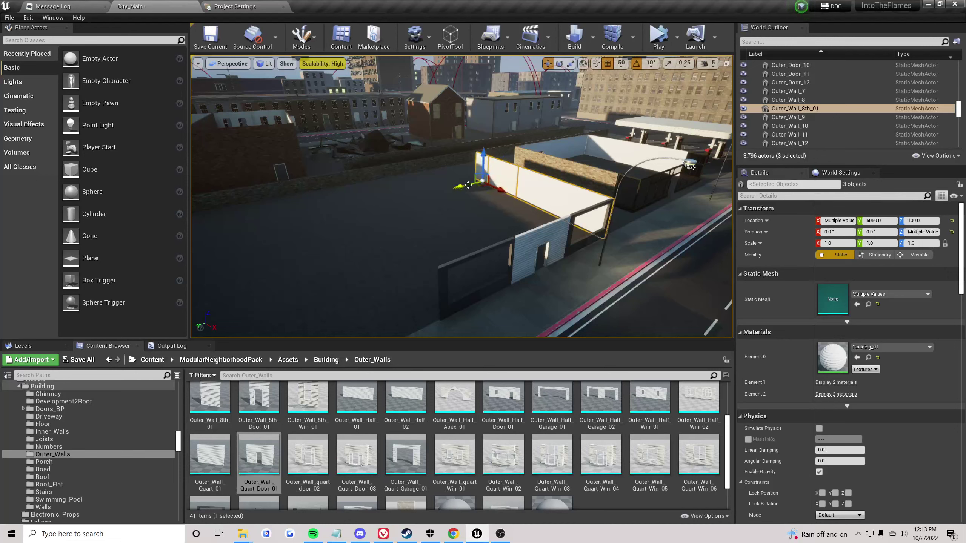
{"action": "left_click_drag", "start_coordinate": [468, 185], "coordinate": [308, 225], "text": "alt"}
{"action": "key", "text": "s"}
{"action": "right_click_drag", "start_coordinate": [308, 224], "coordinate": [313, 259]}
{"action": "key", "text": "e"}
{"action": "left_click_drag", "start_coordinate": [359, 185], "coordinate": [336, 188]}
{"action": "left_click_drag", "start_coordinate": [438, 225], "coordinate": [438, 225]}
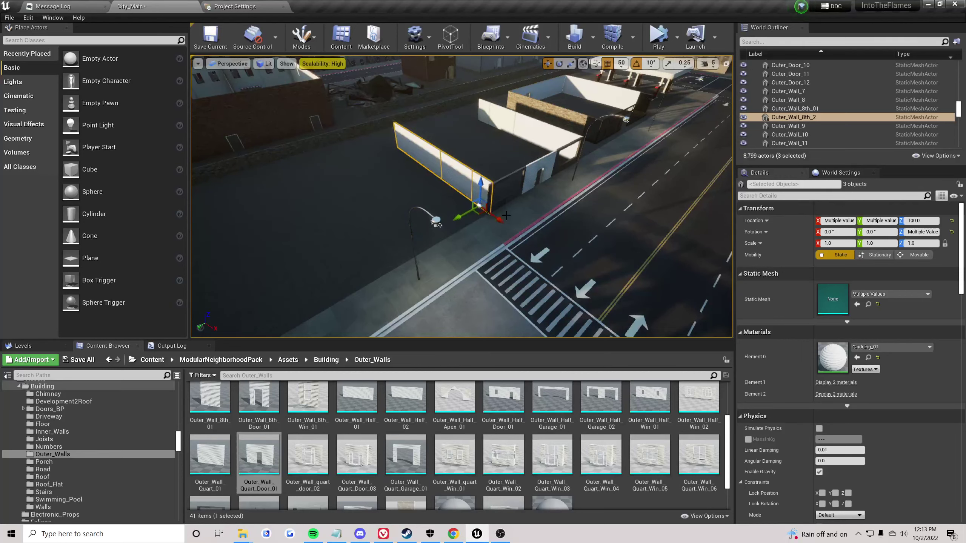
{"action": "key", "text": "w"}
{"action": "right_click_drag", "start_coordinate": [506, 215], "coordinate": [507, 224]}
{"action": "left_click_drag", "start_coordinate": [420, 247], "coordinate": [372, 245]}
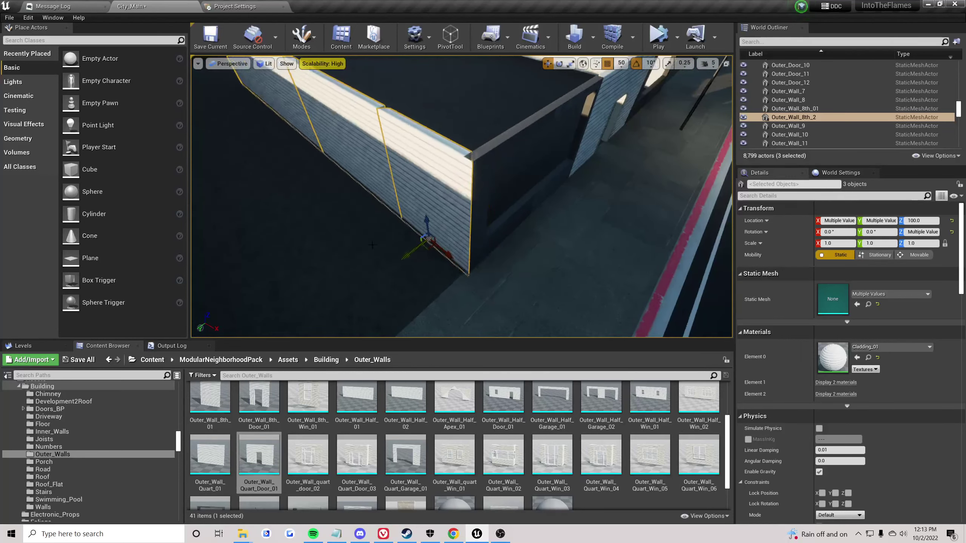
- Start the rear wall with an Outer_Wall_Half_01 piece rotated 90° at X -3250, Y 5550, Z 100
{"action": "left_click", "coordinate": [372, 245]}
{"action": "key", "text": "s"}
{"action": "right_click_drag", "start_coordinate": [373, 245], "coordinate": [372, 244]}
{"action": "key", "text": "w"}
{"action": "key", "text": "a"}
{"action": "left_click", "coordinate": [372, 245]}
{"action": "key", "text": "a"}
{"action": "key", "text": "d"}
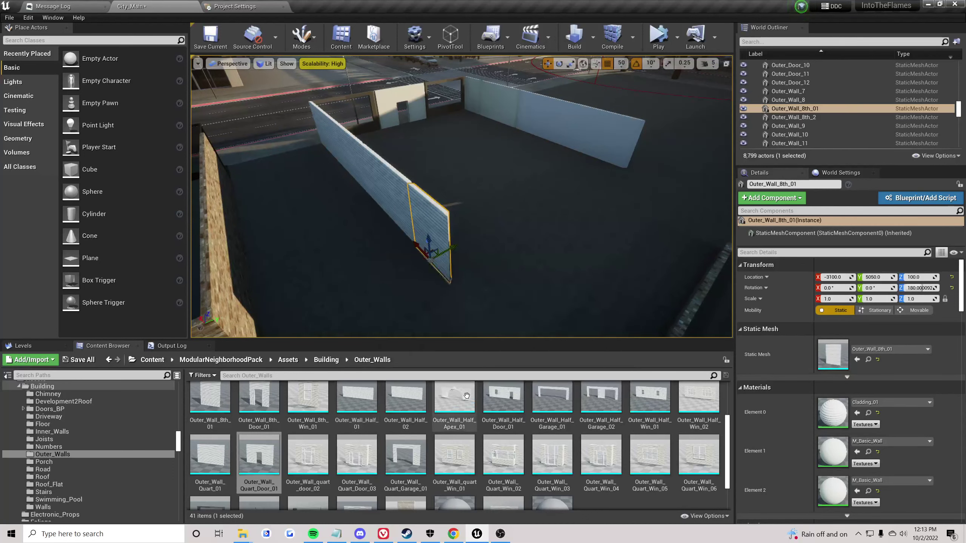
{"action": "left_click_drag", "start_coordinate": [357, 396], "coordinate": [510, 245]}
{"action": "key", "text": "w"}
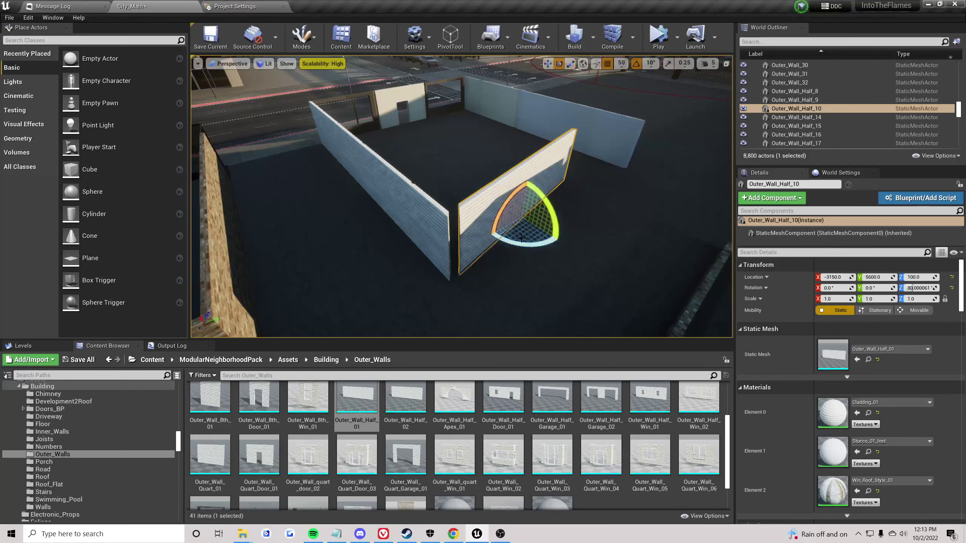
{"action": "right_click_drag", "start_coordinate": [522, 238], "coordinate": [511, 238]}
{"action": "left_click_drag", "start_coordinate": [531, 242], "coordinate": [535, 215]}
{"action": "left_click", "coordinate": [558, 263]}
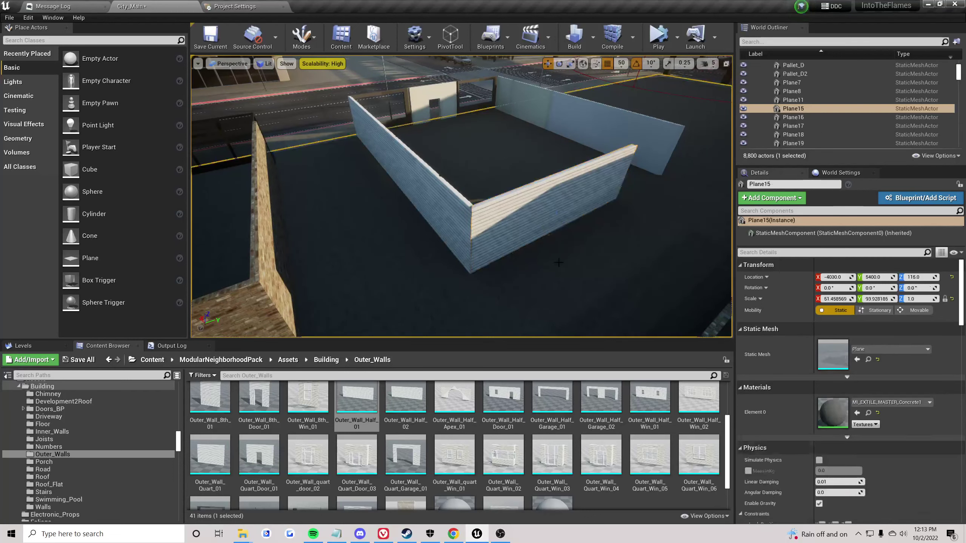
- Copy the storefront's door wall to the rear, rotated to 90° at X -3250, closing the gap up to the second side wall
{"action": "right_click_drag", "start_coordinate": [558, 262], "coordinate": [498, 262]}
{"action": "left_click", "coordinate": [466, 102]}
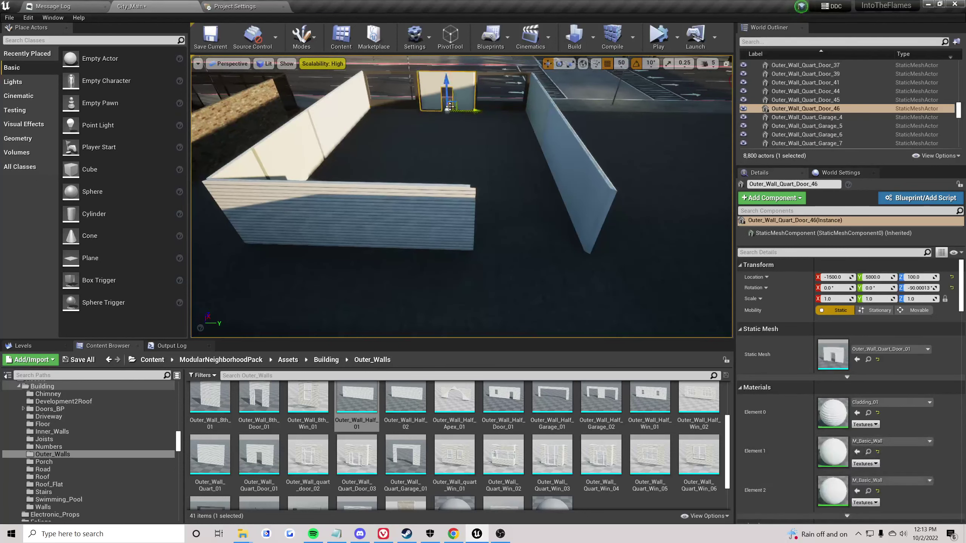
{"action": "left_click_drag", "start_coordinate": [451, 104], "coordinate": [427, 195], "text": "alt"}
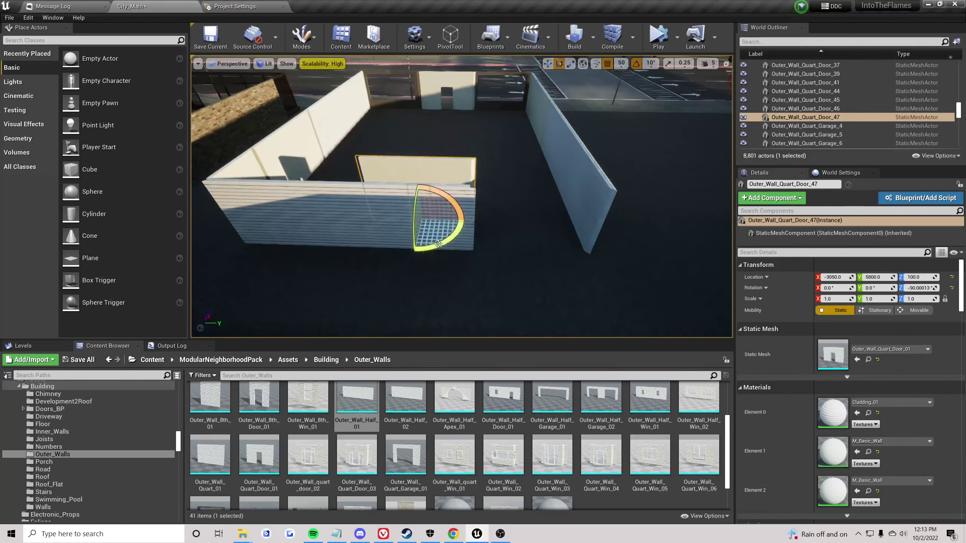
{"action": "left_click_drag", "start_coordinate": [438, 243], "coordinate": [440, 250]}
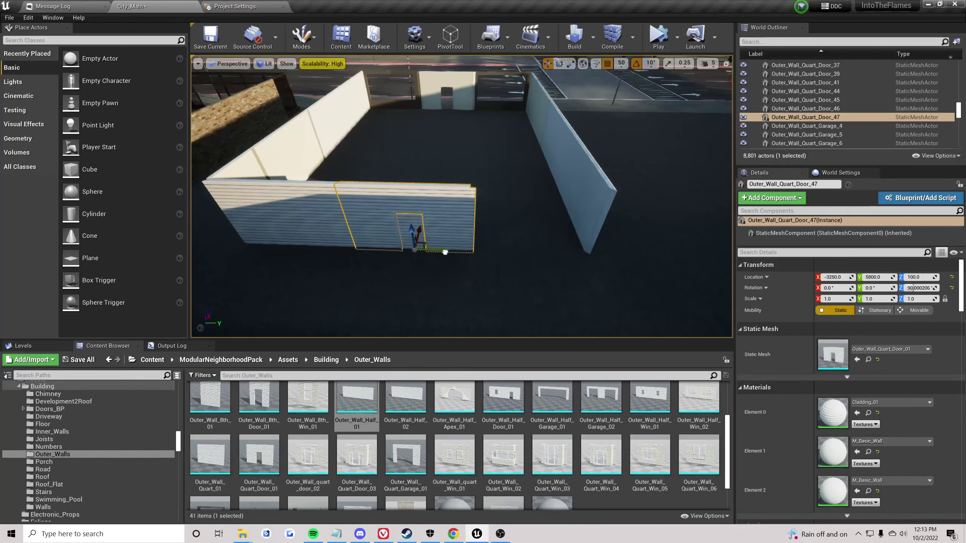
{"action": "left_click_drag", "start_coordinate": [442, 252], "coordinate": [565, 258]}
{"action": "left_click", "coordinate": [555, 285]}
{"action": "right_click_drag", "start_coordinate": [556, 285], "coordinate": [434, 232]}
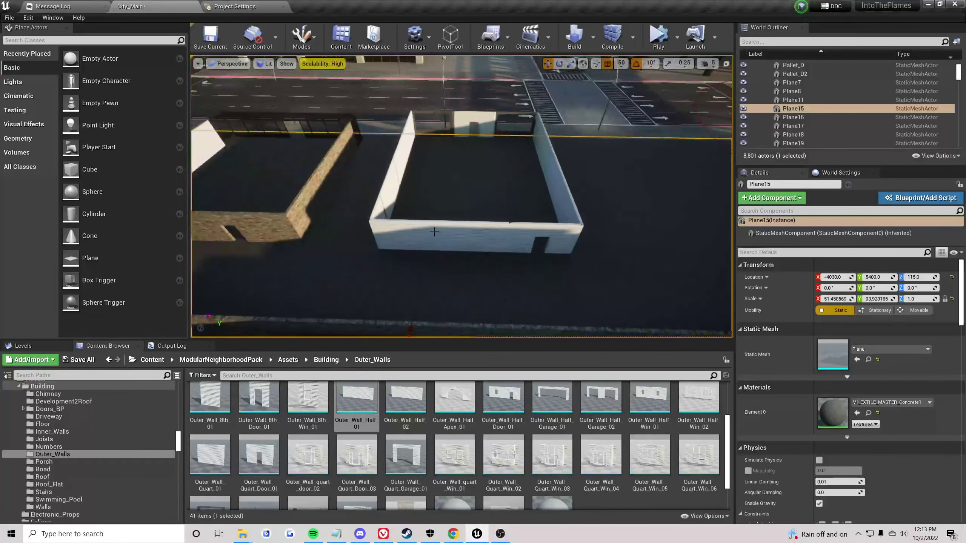
- Duplicate the rear half wall and door wall together along Y, placing the half-wall copy at Y 7050 beyond the second side wall
{"action": "left_click", "coordinate": [434, 232]}
{"action": "left_click", "coordinate": [537, 236], "text": "ctrl"}
{"action": "left_click", "coordinate": [507, 232]}
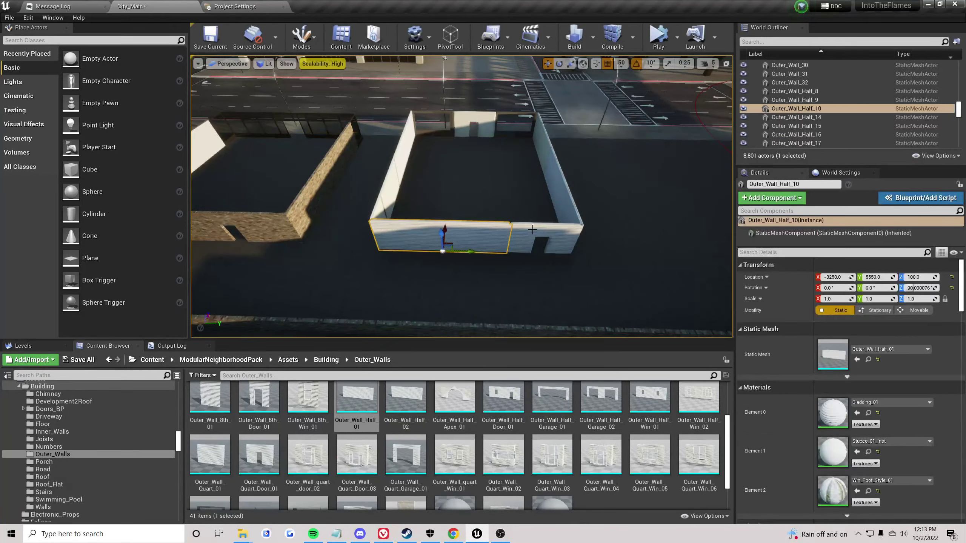
{"action": "left_click", "coordinate": [534, 230], "text": "ctrl"}
{"action": "right_click_drag", "start_coordinate": [535, 230], "coordinate": [570, 235]}
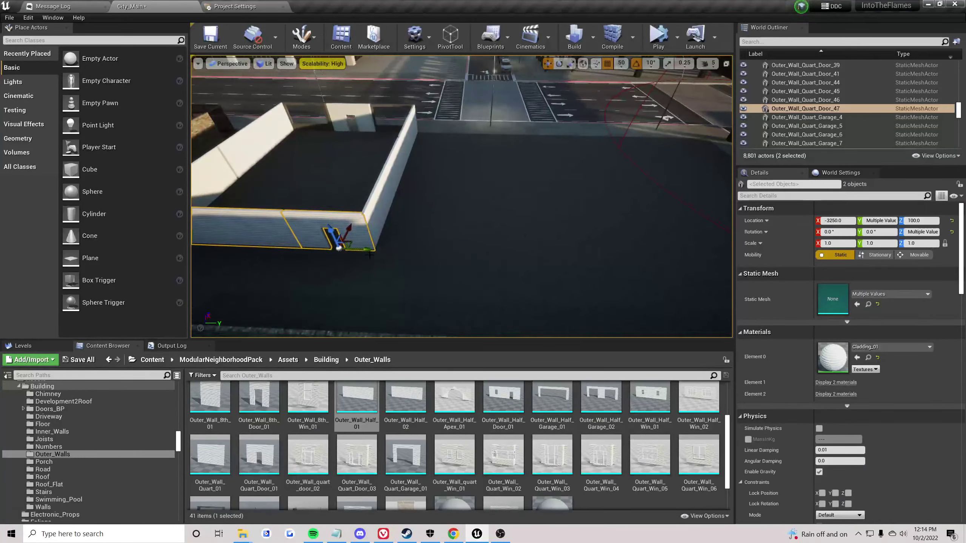
{"action": "left_click_drag", "start_coordinate": [366, 249], "coordinate": [600, 265]}
{"action": "key", "text": "ctrl+z"}
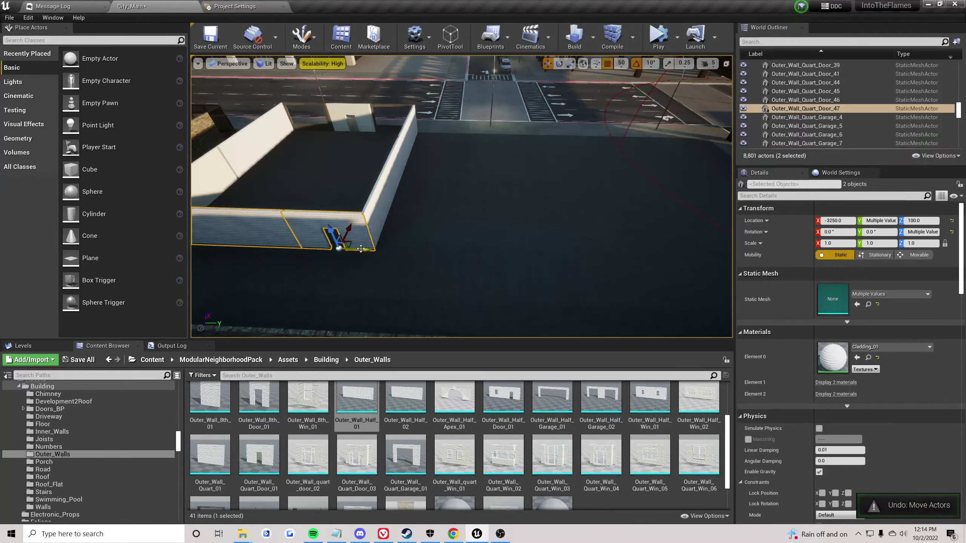
{"action": "left_click_drag", "start_coordinate": [360, 248], "coordinate": [593, 260], "text": "alt"}
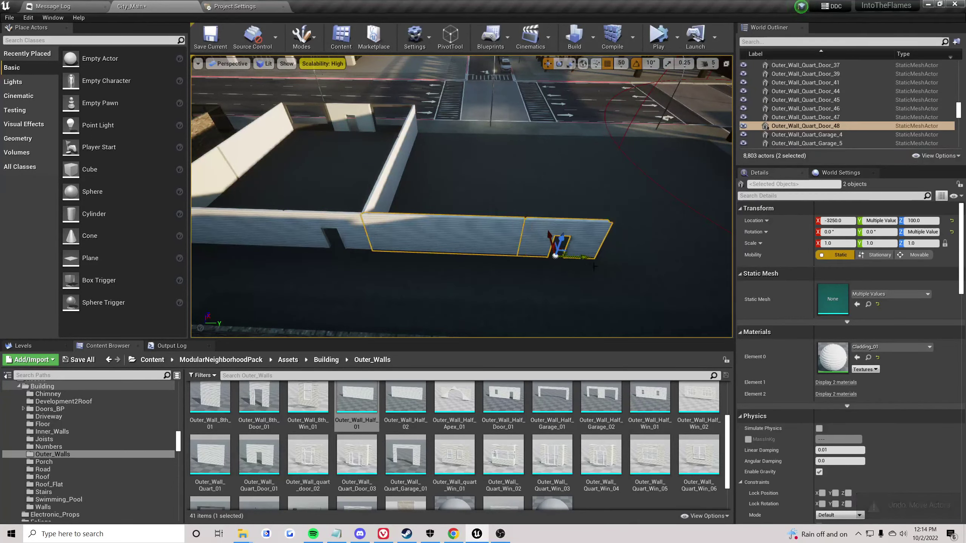
{"action": "left_click", "coordinate": [594, 267]}
{"action": "right_click_drag", "start_coordinate": [594, 266], "coordinate": [612, 289]}
- Move the copied door wall toward the lot's far end and fill the gap with two more Outer_Wall_Half_01 copies, the last at Y 9050
{"action": "left_click", "coordinate": [474, 206]}
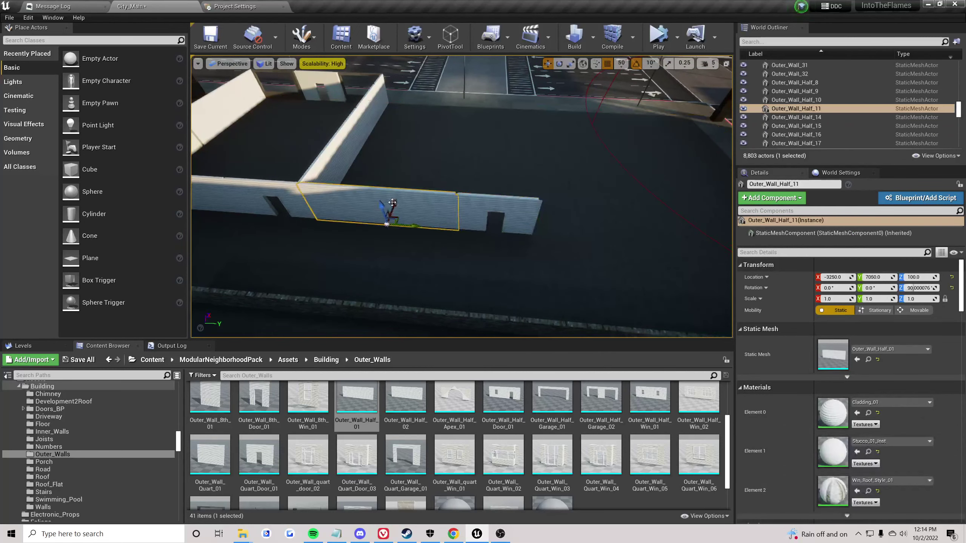
{"action": "scroll", "coordinate": [391, 201], "scroll_direction": "down", "scroll_amount": 3}
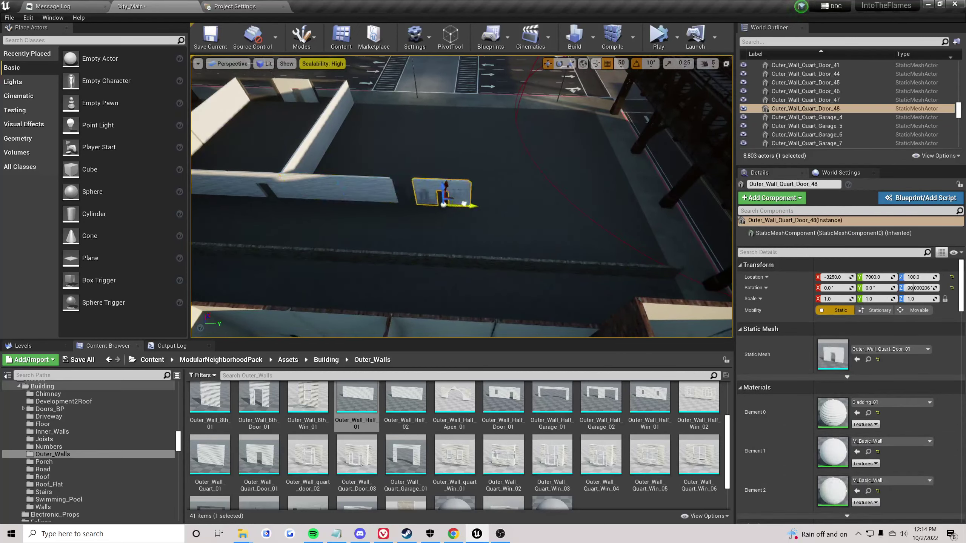
{"action": "right_click_drag", "start_coordinate": [381, 200], "coordinate": [357, 200]}
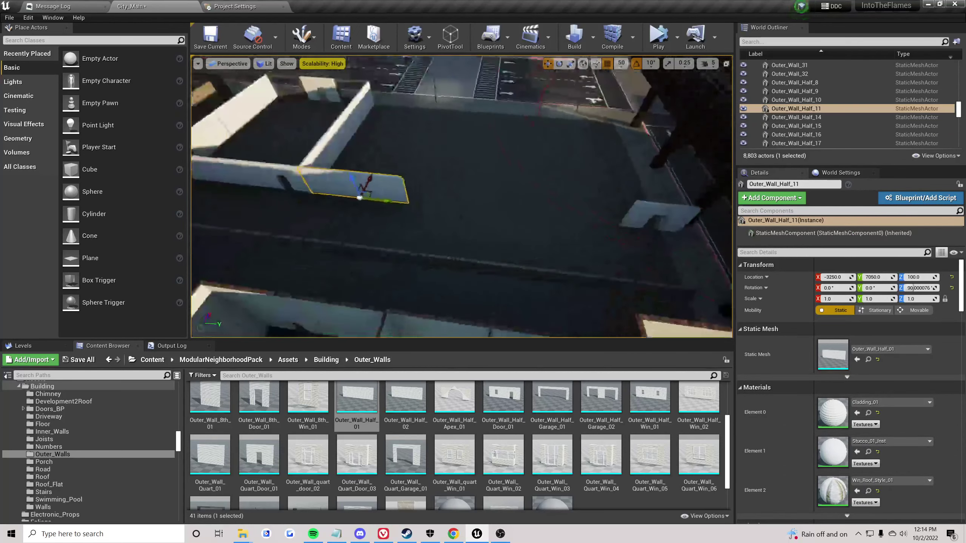
{"action": "left_click_drag", "start_coordinate": [380, 199], "coordinate": [413, 202], "text": "alt"}
{"action": "key", "text": "w"}
{"action": "right_click_drag", "start_coordinate": [385, 228], "coordinate": [415, 225]}
{"action": "left_click_drag", "start_coordinate": [367, 238], "coordinate": [547, 244], "text": "alt"}
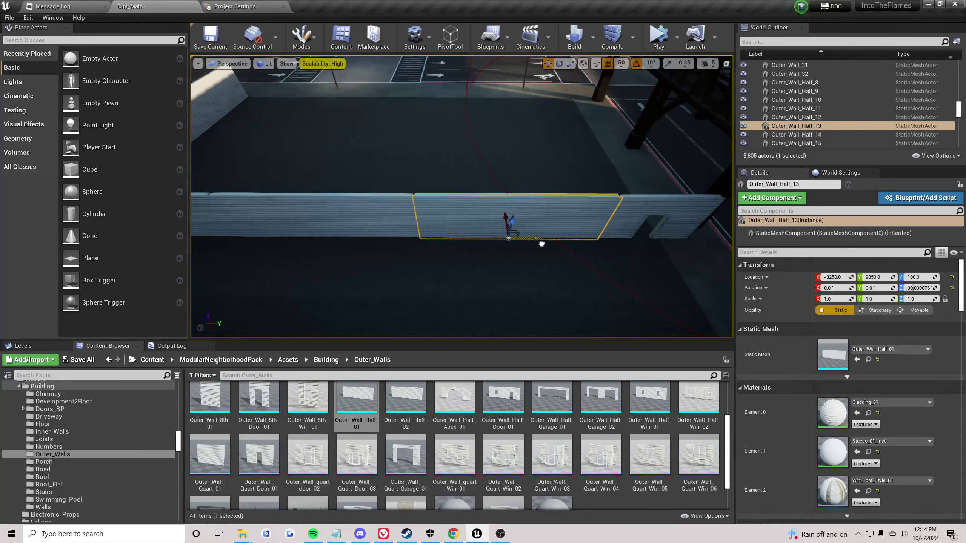
{"action": "mouse_move", "coordinate": [560, 238]}
{"action": "right_mouse_down"}
{"action": "mouse_move", "coordinate": [608, 251]}
{"action": "mouse_move", "coordinate": [570, 251]}
{"action": "right_mouse_up"}
{"action": "left_click", "coordinate": [560, 238]}
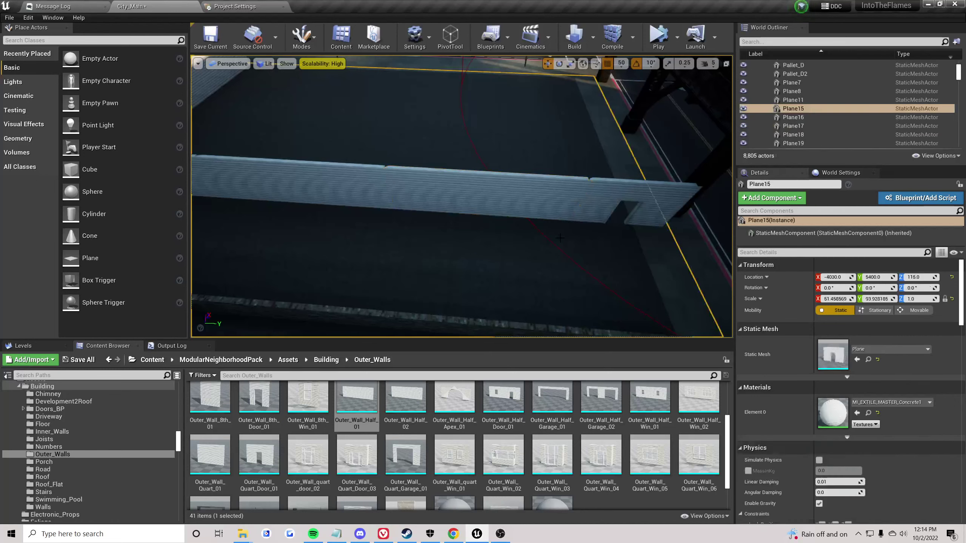
- Replace the door wall at the rear wall's far end with an Outer_Wall_8th_Door_01 piece rotated 90° at X -3250, Y 9650, Z 100
{"action": "scroll", "coordinate": [560, 238], "scroll_direction": "down", "scroll_amount": 5}
{"action": "left_click", "coordinate": [551, 212]}
{"action": "key", "text": "Delete"}
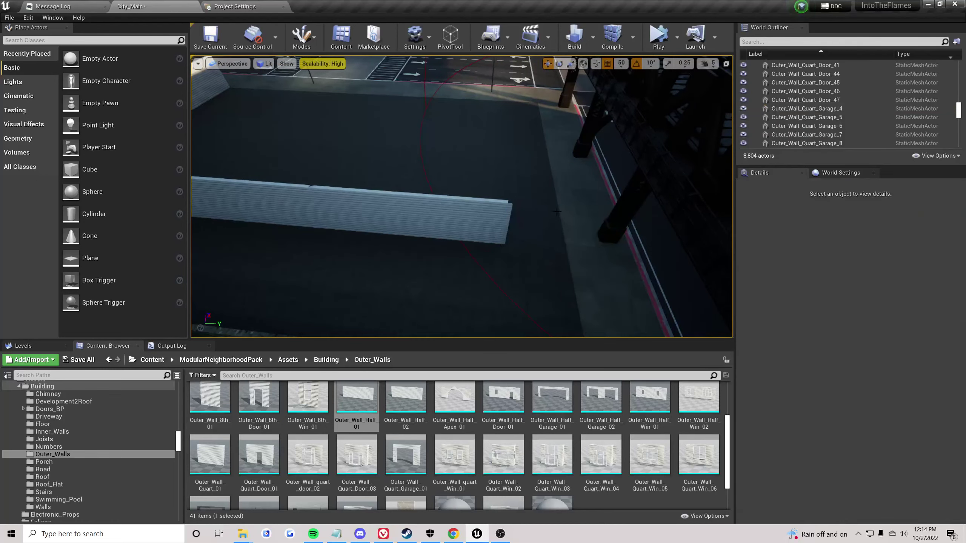
{"action": "key", "text": "w"}
{"action": "right_click_drag", "start_coordinate": [551, 211], "coordinate": [620, 241]}
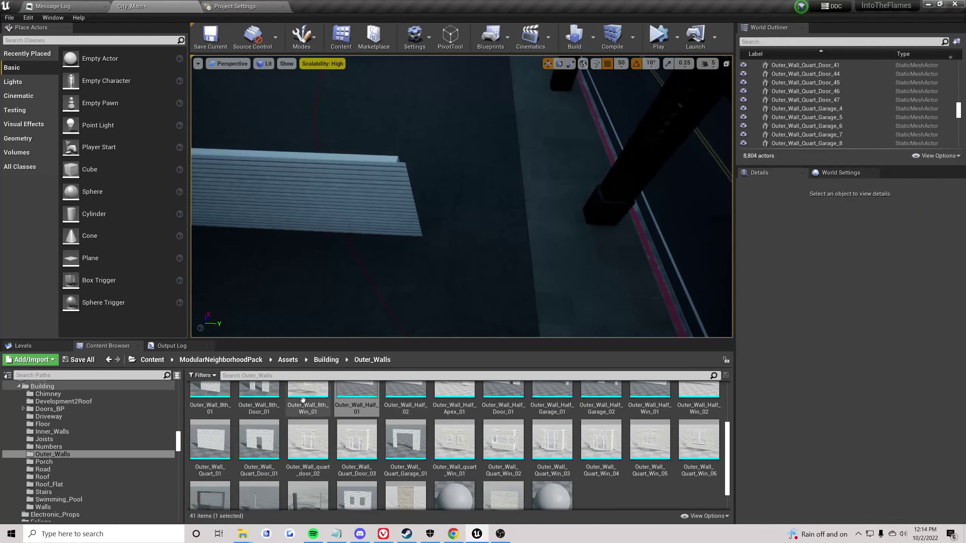
{"action": "scroll", "coordinate": [377, 392], "scroll_direction": "up", "scroll_amount": 1}
{"action": "left_click_drag", "start_coordinate": [259, 407], "coordinate": [494, 253]}
{"action": "right_click_drag", "start_coordinate": [494, 253], "coordinate": [477, 253]}
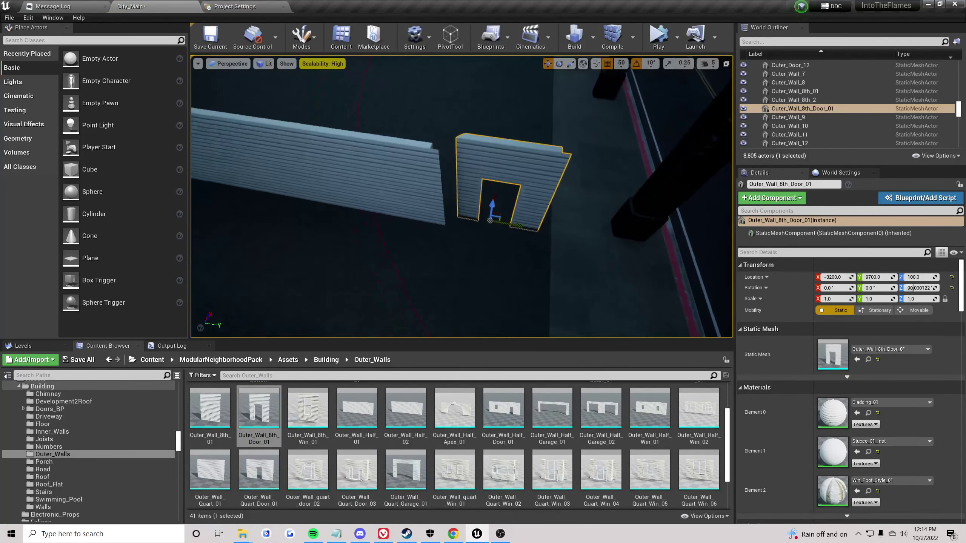
{"action": "left_click_drag", "start_coordinate": [480, 201], "coordinate": [478, 211]}
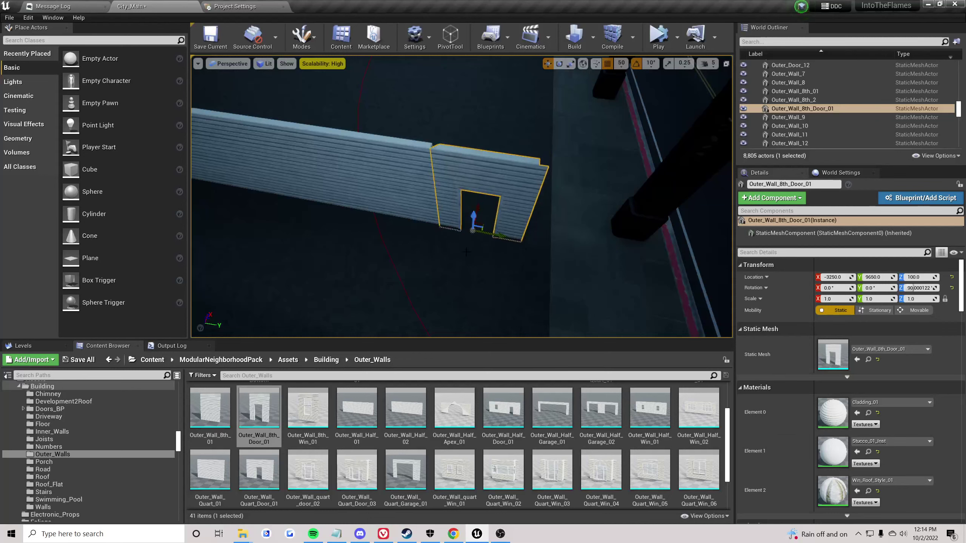
- Duplicate the second side wall's three pieces along Y to the lot's far end, meeting the end of the rear wall
{"action": "left_click", "coordinate": [478, 247]}
{"action": "right_click_drag", "start_coordinate": [478, 247], "coordinate": [478, 213]}
{"action": "left_click", "coordinate": [382, 184]}
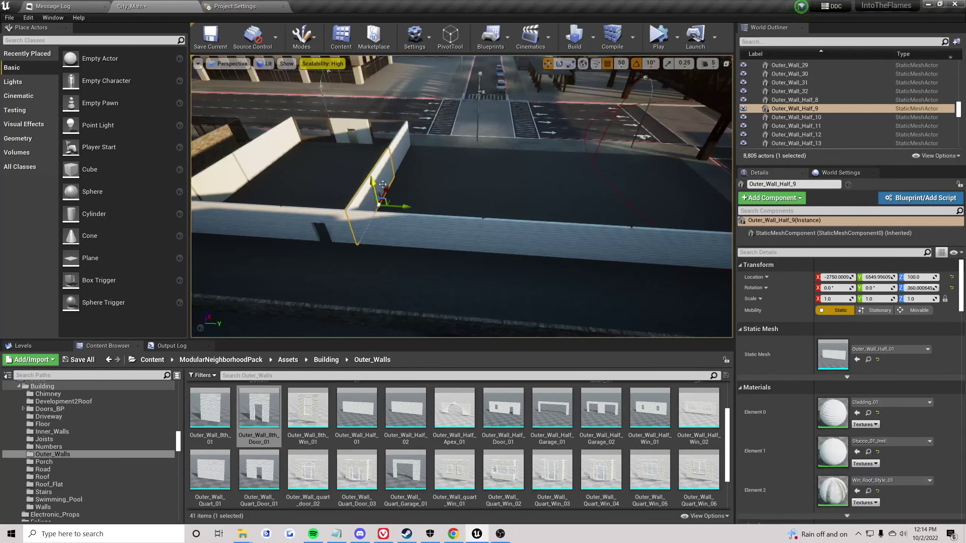
{"action": "left_click", "coordinate": [398, 143], "text": "ctrl"}
{"action": "left_click_drag", "start_coordinate": [419, 153], "coordinate": [662, 162], "text": "alt"}
{"action": "right_click_drag", "start_coordinate": [661, 162], "coordinate": [715, 179]}
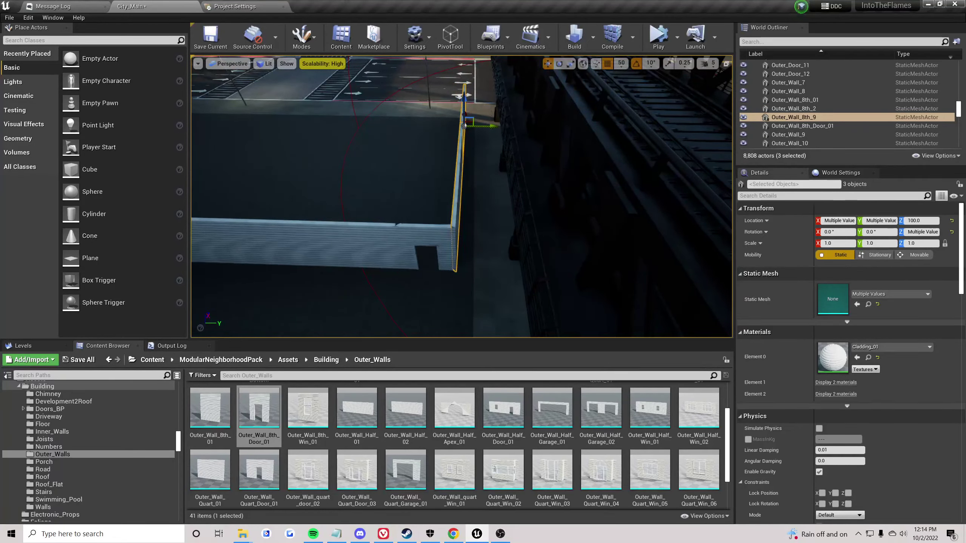
{"action": "left_click", "coordinate": [503, 281]}
{"action": "mouse_move", "coordinate": [504, 282]}
{"action": "right_mouse_down"}
{"action": "mouse_move", "coordinate": [555, 262]}
{"action": "mouse_move", "coordinate": [616, 259]}
{"action": "mouse_move", "coordinate": [669, 274]}
{"action": "mouse_move", "coordinate": [721, 268]}
{"action": "mouse_move", "coordinate": [494, 281]}
{"action": "right_mouse_up"}
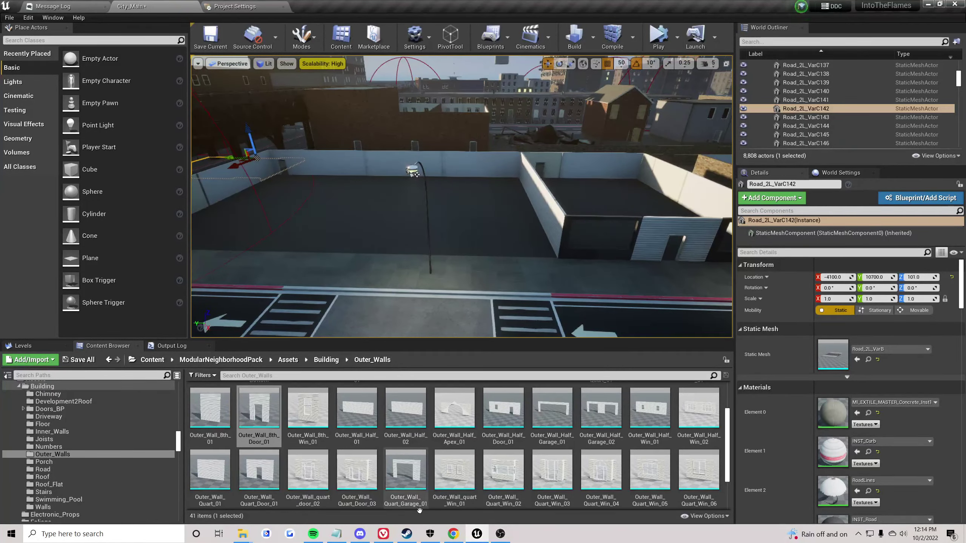
{"action": "left_click", "coordinate": [360, 533]}
{"action": "left_click", "coordinate": [359, 533]}
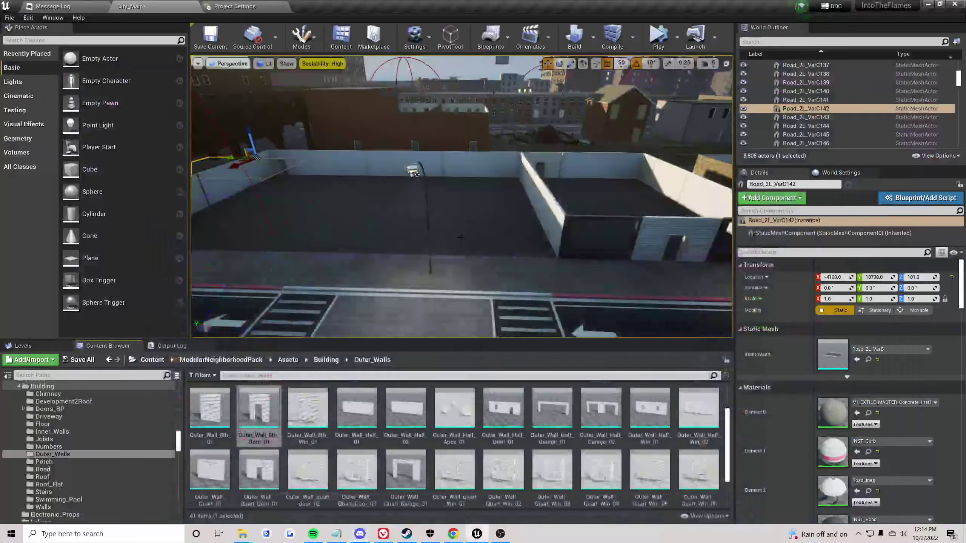
- Copy two rear Outer_Wall_Half_01 pieces to the large shop's street front, rotated to 270° at X -1500, joining the second side wall at Y 7050
{"action": "right_click_drag", "start_coordinate": [461, 196], "coordinate": [425, 189]}
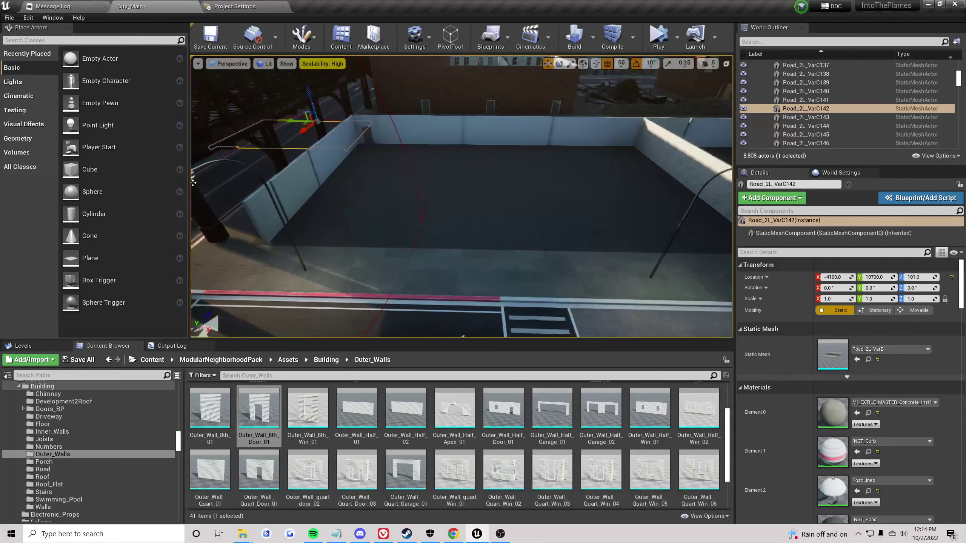
{"action": "right_click_drag", "start_coordinate": [445, 230], "coordinate": [418, 228]}
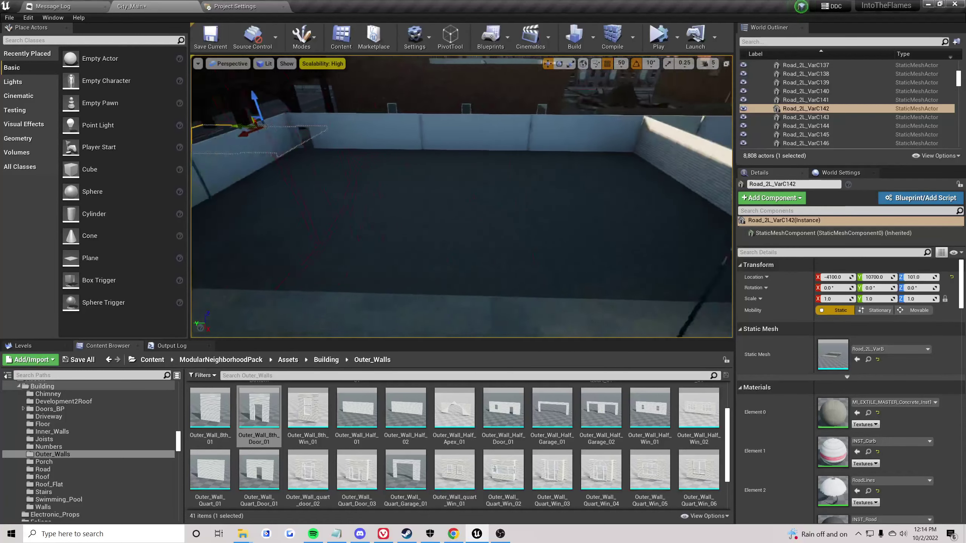
{"action": "left_click", "coordinate": [509, 135]}
{"action": "left_click", "coordinate": [465, 133], "text": "shift"}
{"action": "right_click_drag", "start_coordinate": [465, 133], "coordinate": [462, 163]}
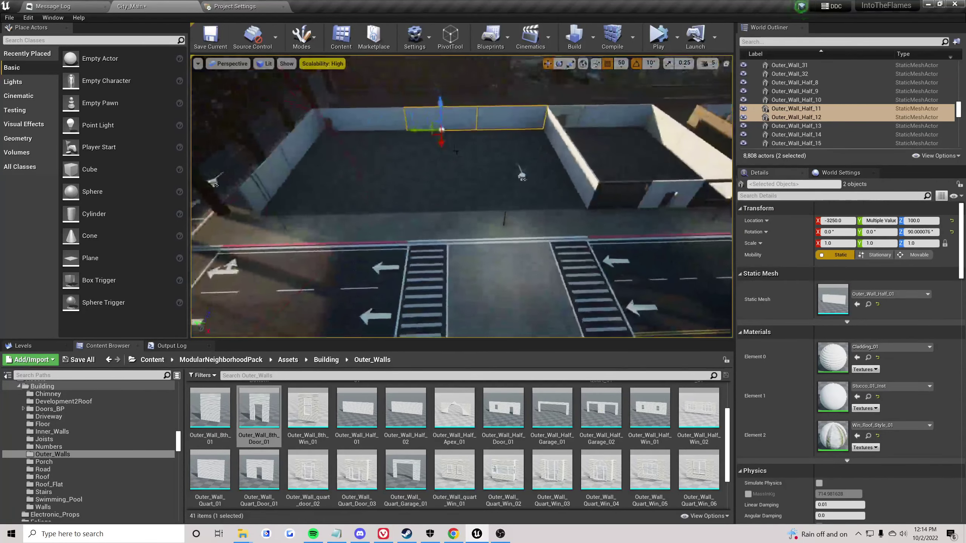
{"action": "left_click_drag", "start_coordinate": [439, 147], "coordinate": [436, 249], "text": "alt"}
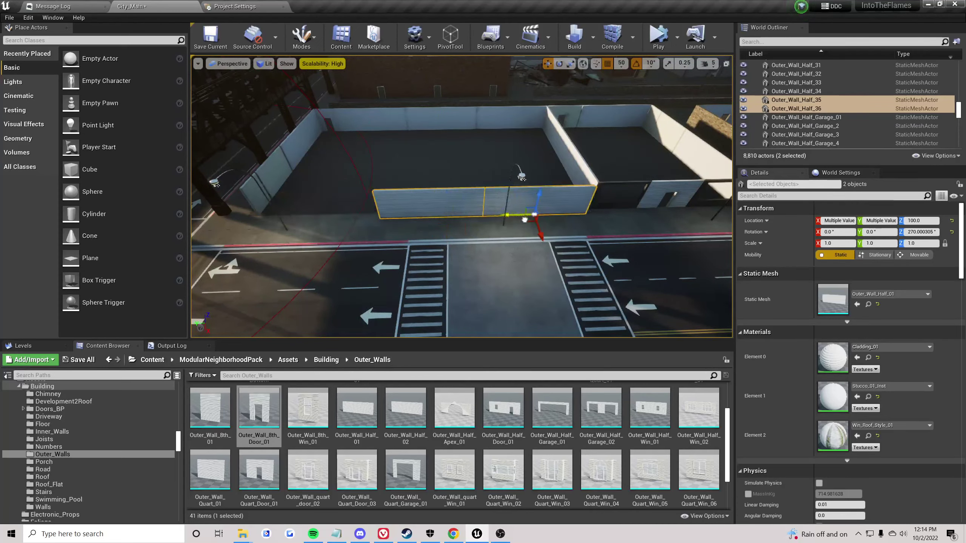
{"action": "right_click_drag", "start_coordinate": [527, 220], "coordinate": [434, 228]}
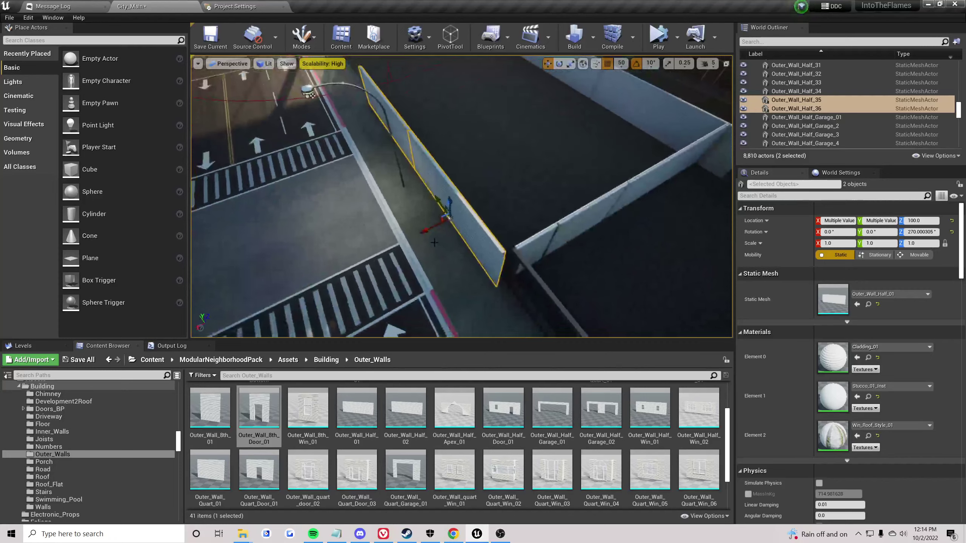
{"action": "left_click_drag", "start_coordinate": [432, 228], "coordinate": [438, 226]}
{"action": "left_click", "coordinate": [440, 223]}
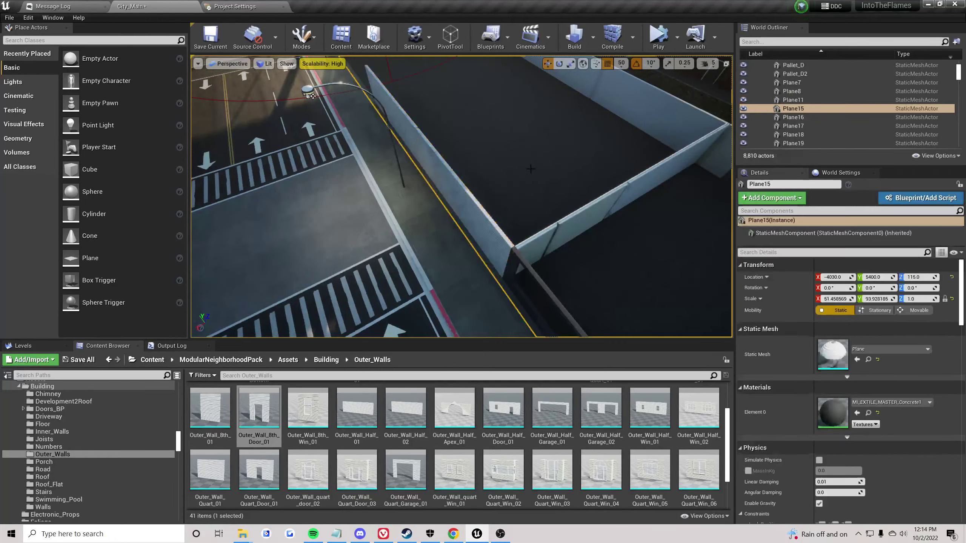
{"action": "right_click_drag", "start_coordinate": [441, 222], "coordinate": [551, 207]}
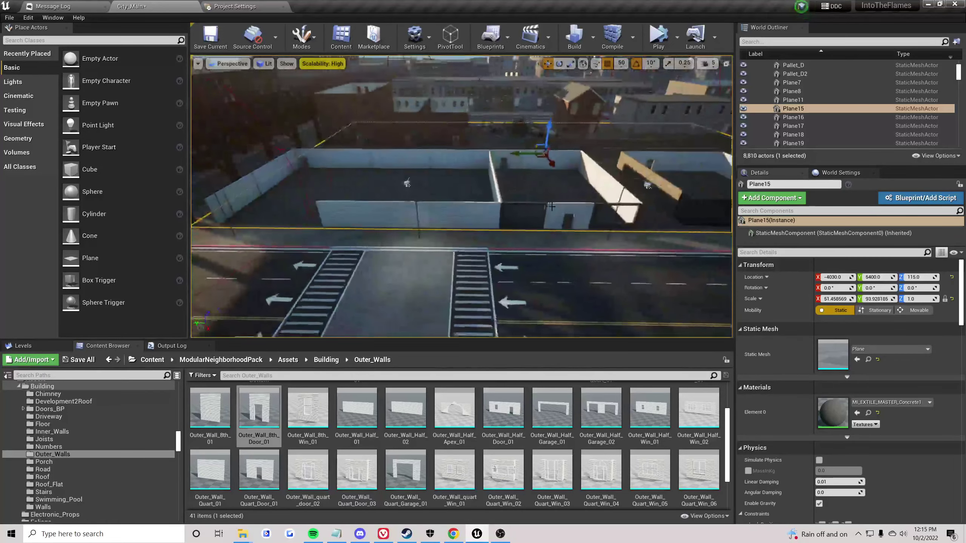
- Duplicate the storefront's two shop windows and door wall along Y to the front's far end, and delete the outermost window copy
{"action": "left_click", "coordinate": [534, 203]}
{"action": "left_click", "coordinate": [587, 214], "text": "ctrl"}
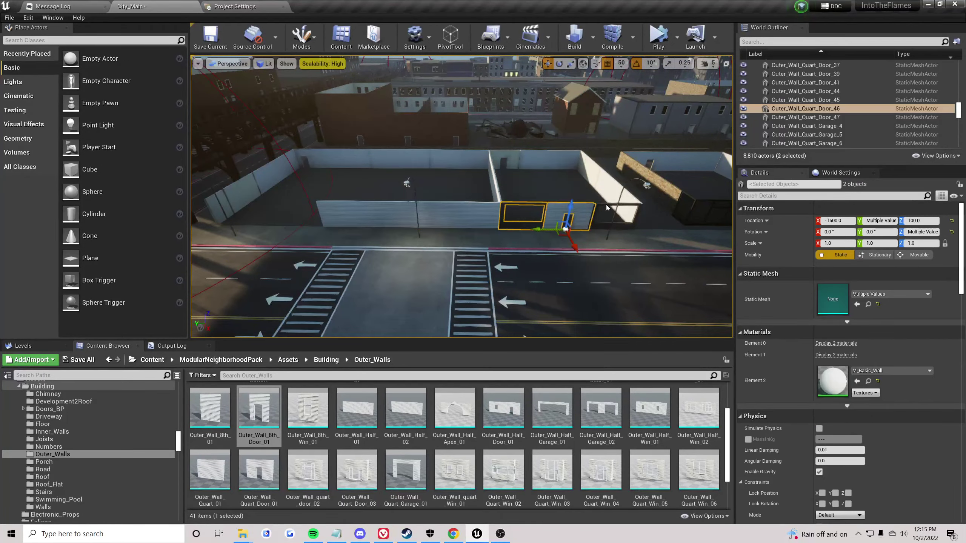
{"action": "left_click_drag", "start_coordinate": [548, 228], "coordinate": [290, 222], "text": "alt"}
{"action": "key", "text": "f"}
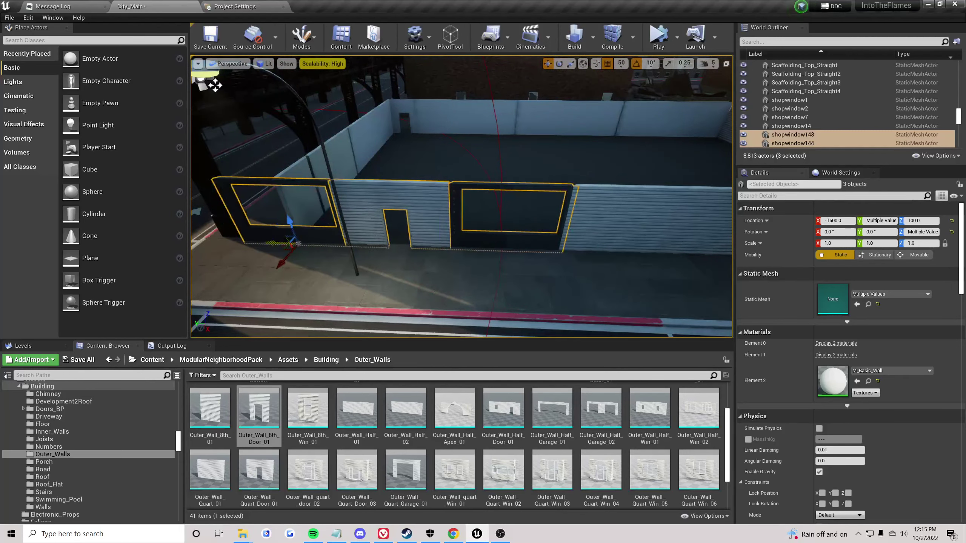
{"action": "left_click", "coordinate": [310, 237]}
{"action": "key", "text": "Delete"}
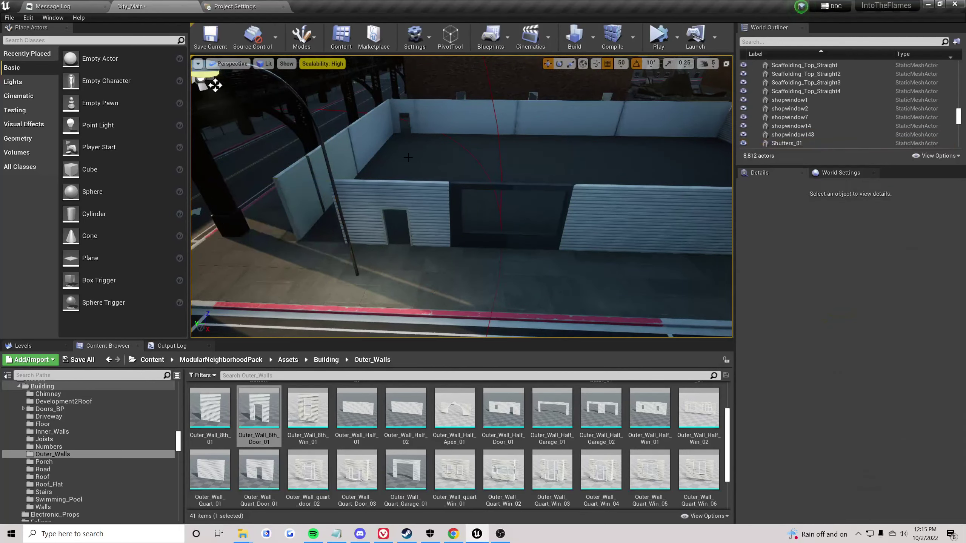
- Close the gap at the front's far corner with an Outer_Wall_8th_01 piece placed near X -1500, Y 9700, Z 100 and rotated in line with the storefront
{"action": "key", "text": "Up"}
{"action": "key", "text": "Up"}
{"action": "key", "text": "Up"}
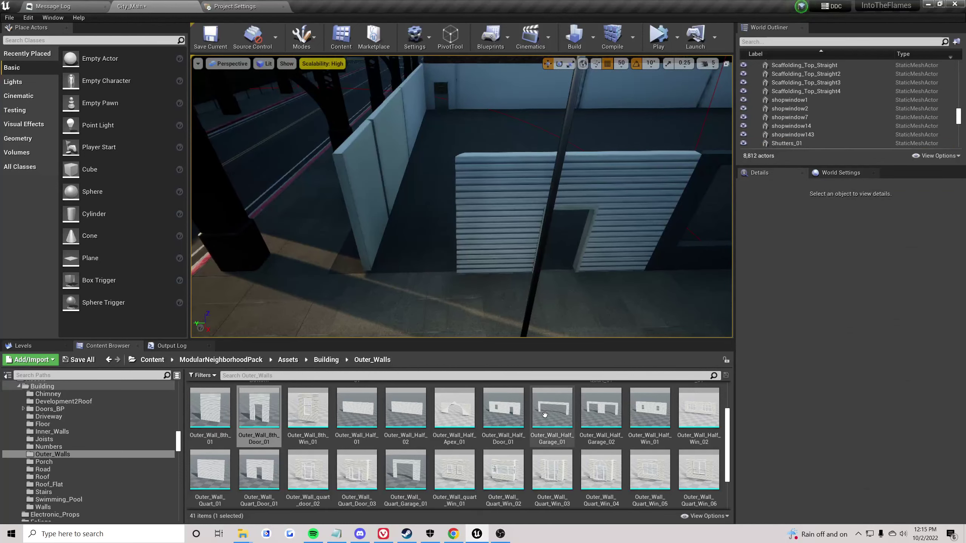
{"action": "left_click_drag", "start_coordinate": [210, 407], "coordinate": [405, 277]}
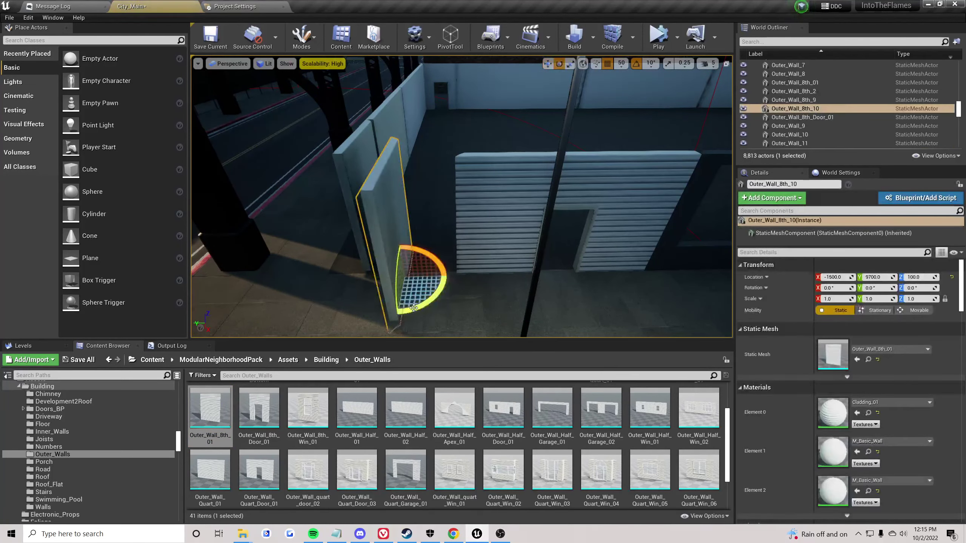
{"action": "left_click", "coordinate": [289, 305]}
{"action": "right_click_drag", "start_coordinate": [289, 305], "coordinate": [331, 115]}
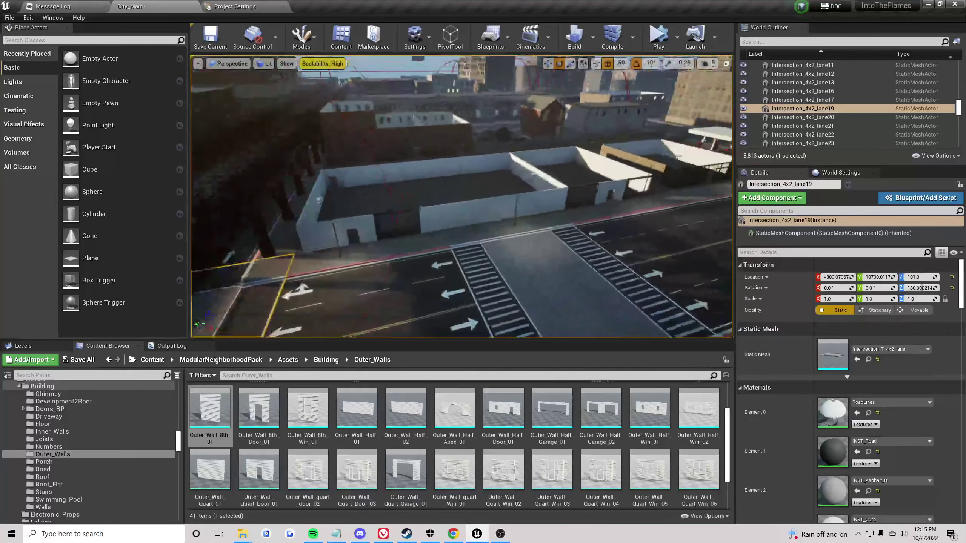
- Duplicate the smaller shop's two front shopwindow1 pieces straight up to start its second storey
{"action": "left_click", "coordinate": [406, 258]}
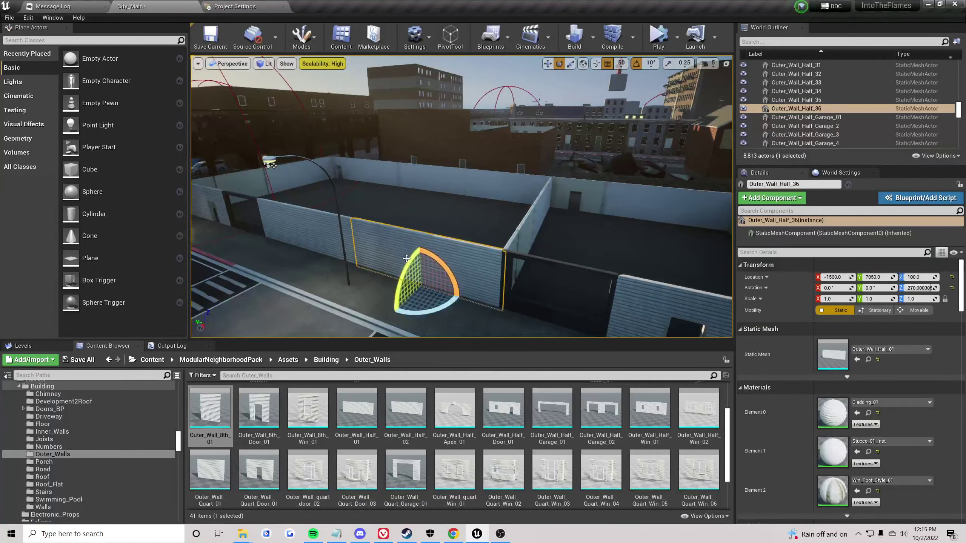
{"action": "left_click", "coordinate": [324, 287]}
{"action": "right_click_drag", "start_coordinate": [324, 288], "coordinate": [365, 288]}
{"action": "key", "text": "d"}
{"action": "right_click_drag", "start_coordinate": [502, 196], "coordinate": [448, 198]}
{"action": "key", "text": "w"}
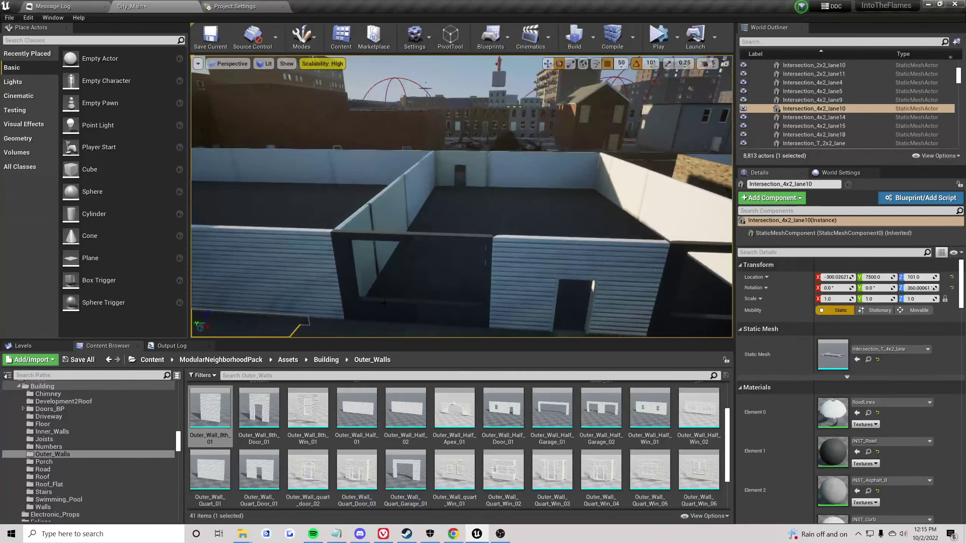
{"action": "left_click", "coordinate": [383, 304]}
{"action": "right_click_drag", "start_coordinate": [384, 303], "coordinate": [456, 312]}
{"action": "key", "text": "s"}
{"action": "left_click", "coordinate": [483, 260], "text": "ctrl"}
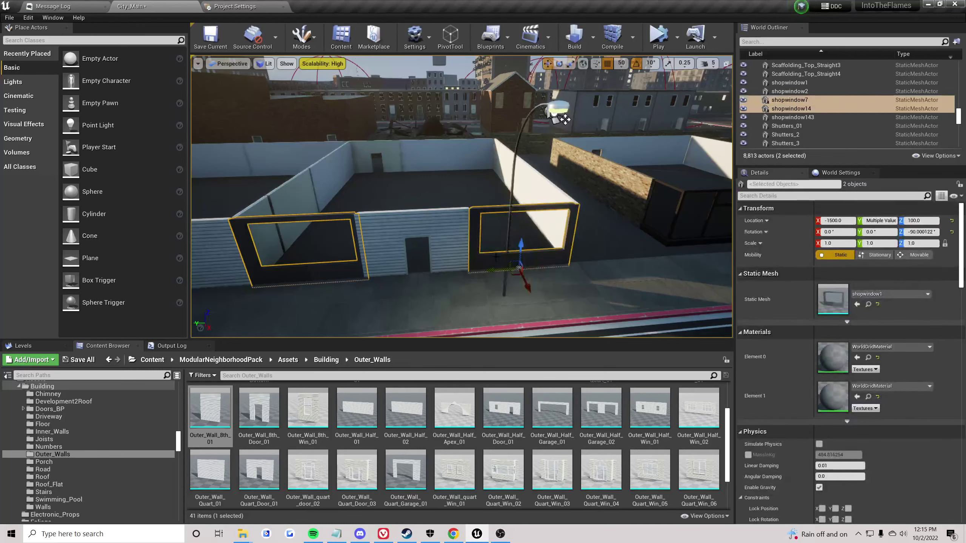
{"action": "left_click_drag", "start_coordinate": [517, 246], "coordinate": [517, 149], "text": "alt"}
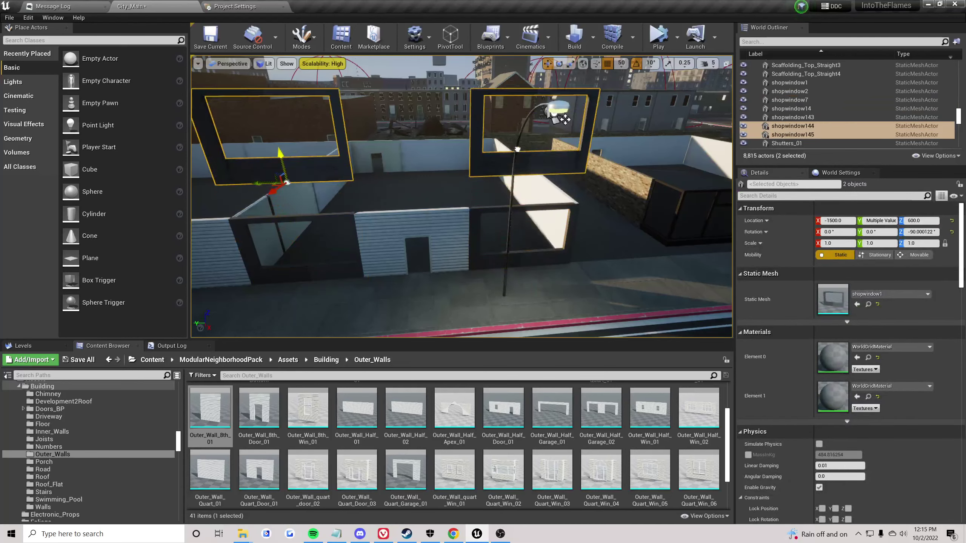
{"action": "left_click", "coordinate": [608, 273]}
- Duplicate the smaller shop's front door wall upward to Z 450, between the two upper window pieces
{"action": "key", "text": "d"}
{"action": "right_click_drag", "start_coordinate": [609, 273], "coordinate": [520, 237]}
{"action": "left_click", "coordinate": [521, 237]}
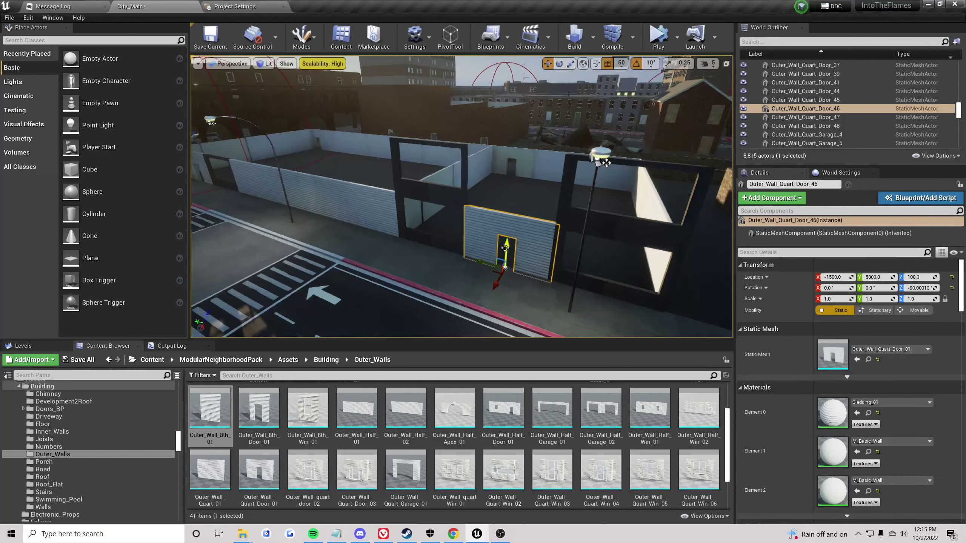
{"action": "left_click_drag", "start_coordinate": [505, 245], "coordinate": [504, 175], "text": "alt"}
- Replace the static mesh of both second-storey shop windows with the small double window wall
{"action": "right_click_drag", "start_coordinate": [606, 163], "coordinate": [669, 166]}
{"action": "key", "text": "w"}
{"action": "key", "text": "a"}
{"action": "scroll", "coordinate": [523, 459], "scroll_direction": "down", "scroll_amount": 2}
{"action": "left_click", "coordinate": [419, 219]}
{"action": "right_click_drag", "start_coordinate": [419, 218], "coordinate": [516, 216]}
{"action": "left_click", "coordinate": [516, 216], "text": "ctrl"}
{"action": "left_click_drag", "start_coordinate": [346, 493], "coordinate": [841, 299]}
{"action": "left_click", "coordinate": [529, 324]}
{"action": "right_click_drag", "start_coordinate": [529, 323], "coordinate": [485, 335]}
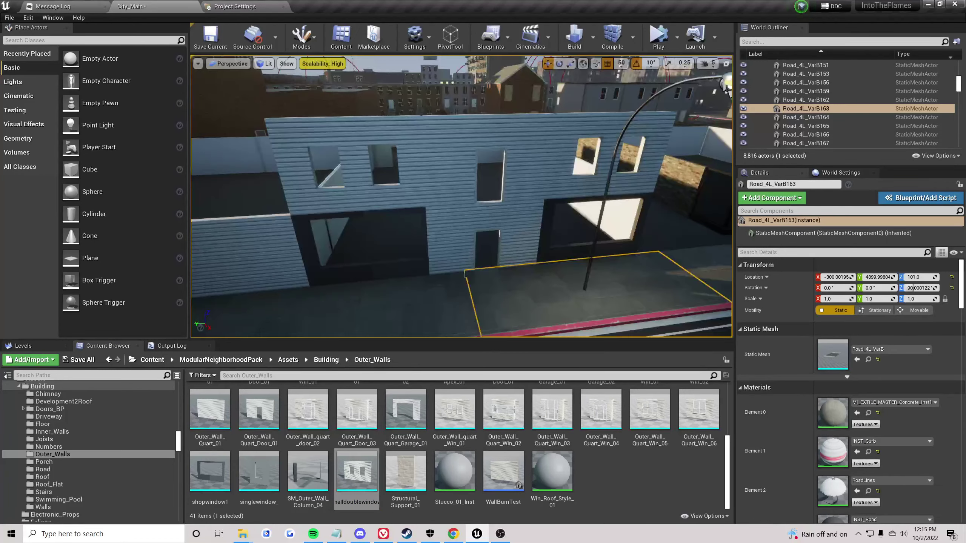
- Replace the static mesh of the second-storey front door wall with the solid Outer_Wall_Quart_01
{"action": "left_click", "coordinate": [513, 189]}
{"action": "scroll", "coordinate": [404, 426], "scroll_direction": "up", "scroll_amount": 3}
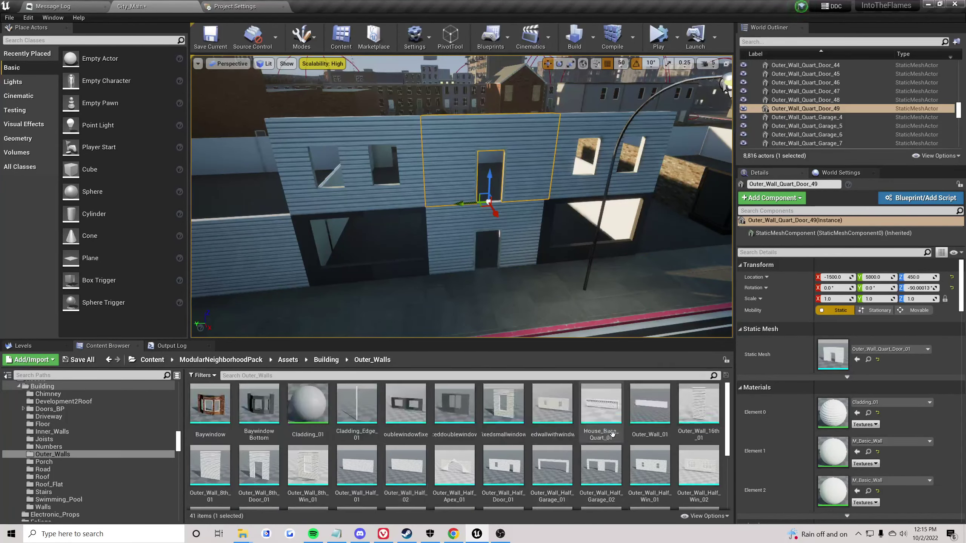
{"action": "scroll", "coordinate": [674, 421], "scroll_direction": "down", "scroll_amount": 5}
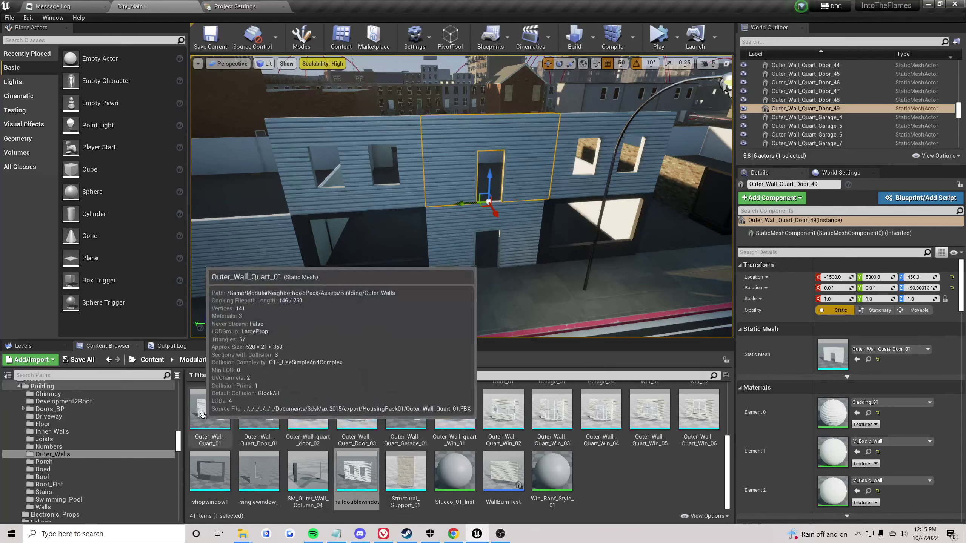
{"action": "left_click_drag", "start_coordinate": [205, 422], "coordinate": [838, 357]}
{"action": "left_click", "coordinate": [571, 305]}
{"action": "mouse_move", "coordinate": [570, 304]}
{"action": "right_mouse_down"}
{"action": "mouse_move", "coordinate": [532, 304]}
{"action": "mouse_move", "coordinate": [608, 304]}
{"action": "mouse_move", "coordinate": [494, 304]}
{"action": "mouse_move", "coordinate": [520, 312]}
{"action": "mouse_move", "coordinate": [494, 304]}
{"action": "mouse_move", "coordinate": [570, 288]}
{"action": "right_mouse_up"}
- Duplicate the smaller shop's eight side and rear wall pieces upward to Z 450 as its second storey
{"action": "right_click_drag", "start_coordinate": [466, 192], "coordinate": [502, 304]}
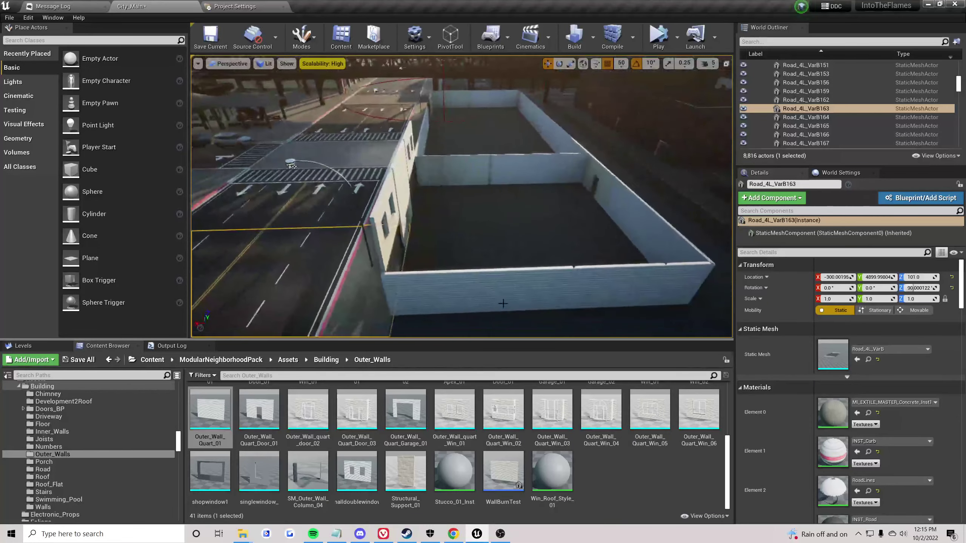
{"action": "left_click", "coordinate": [502, 302]}
{"action": "left_click", "coordinate": [620, 285], "text": "ctrl"}
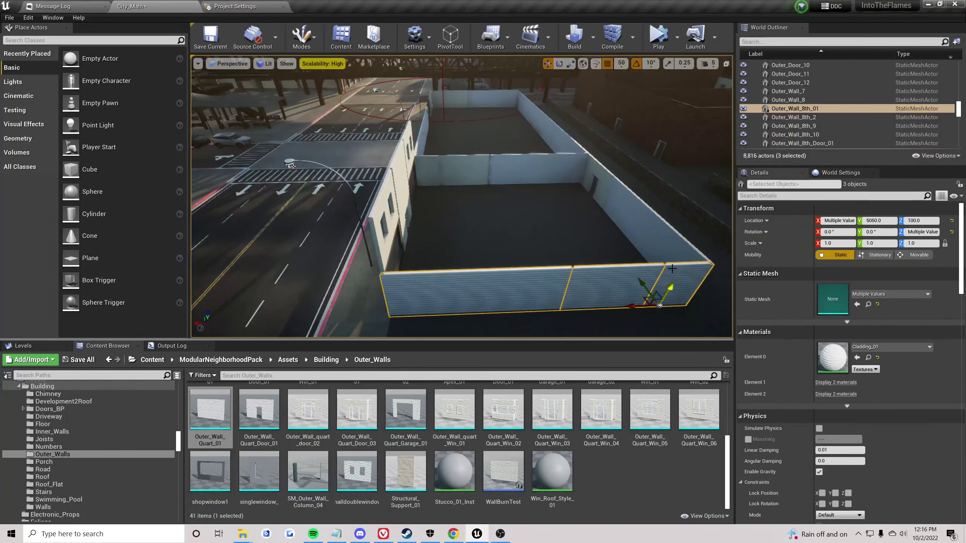
{"action": "right_click_drag", "start_coordinate": [671, 269], "coordinate": [472, 259]}
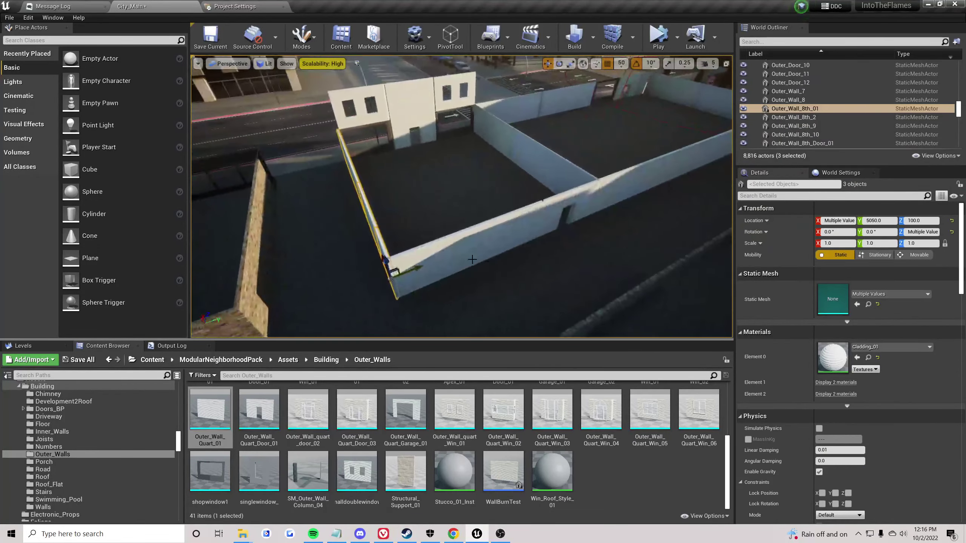
{"action": "left_click", "coordinate": [554, 204], "text": "ctrl"}
{"action": "right_click_drag", "start_coordinate": [554, 205], "coordinate": [398, 276]}
{"action": "left_click", "coordinate": [398, 275], "text": "ctrl"}
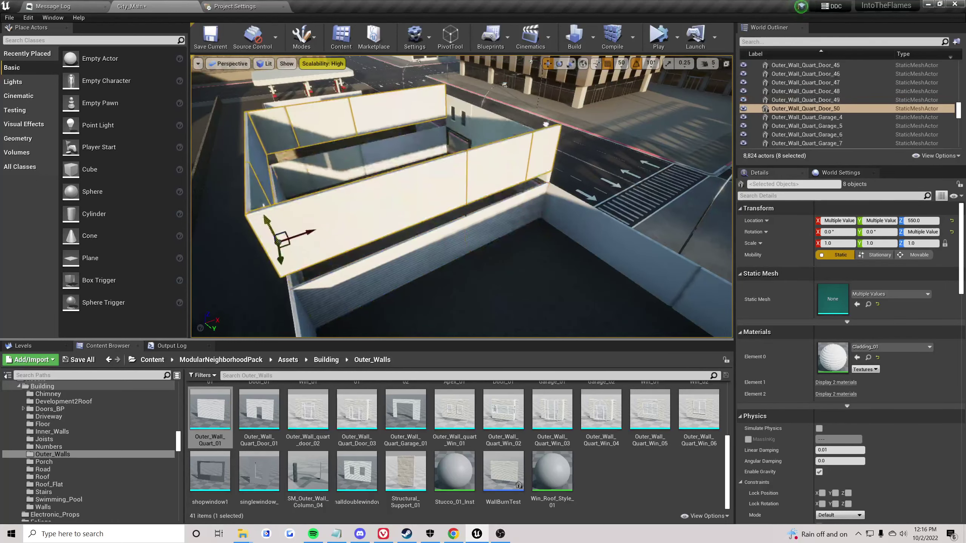
{"action": "right_click_drag", "start_coordinate": [461, 196], "coordinate": [564, 244]}
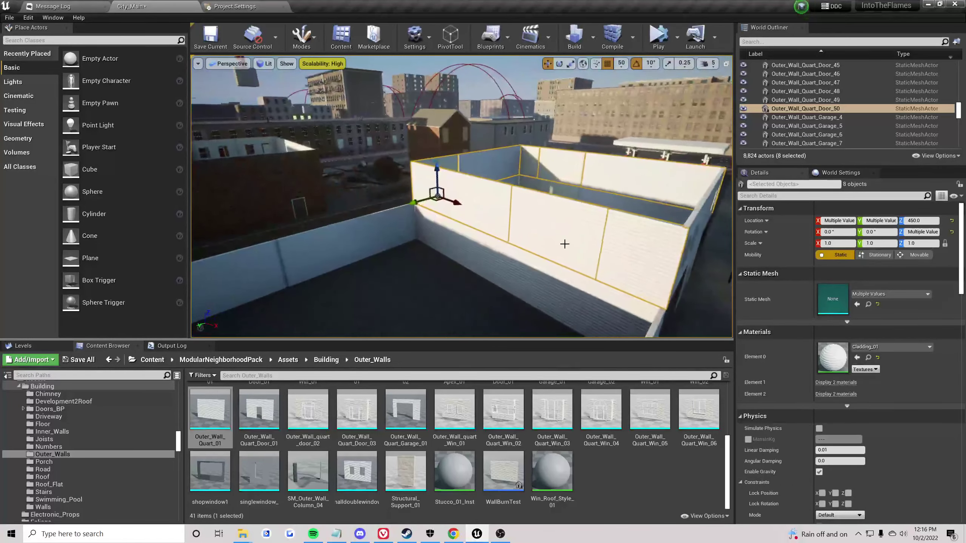
- Duplicate the eight second-storey side and rear wall pieces upward to form the third storey
{"action": "left_click_drag", "start_coordinate": [449, 113], "coordinate": [461, 112]}
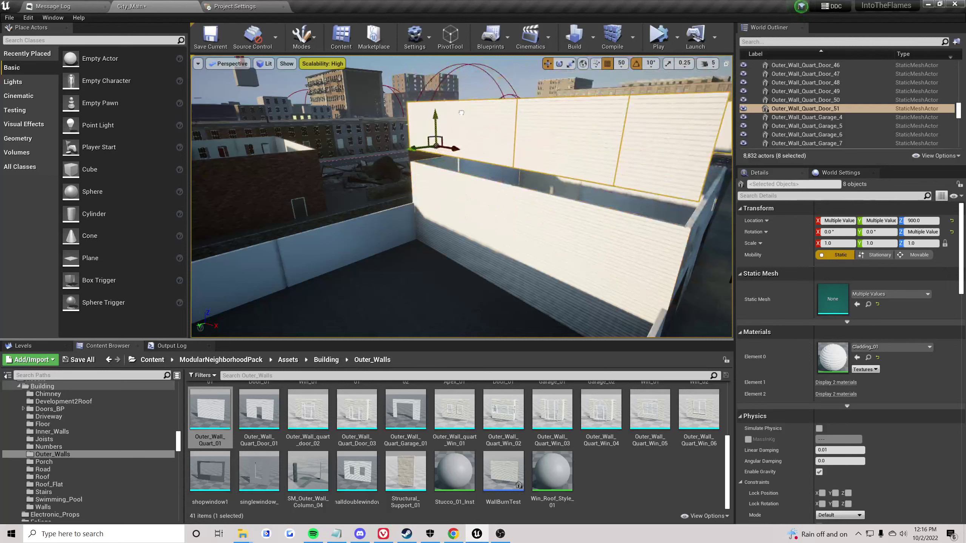
{"action": "left_click", "coordinate": [473, 266]}
{"action": "right_click_drag", "start_coordinate": [473, 267], "coordinate": [376, 248]}
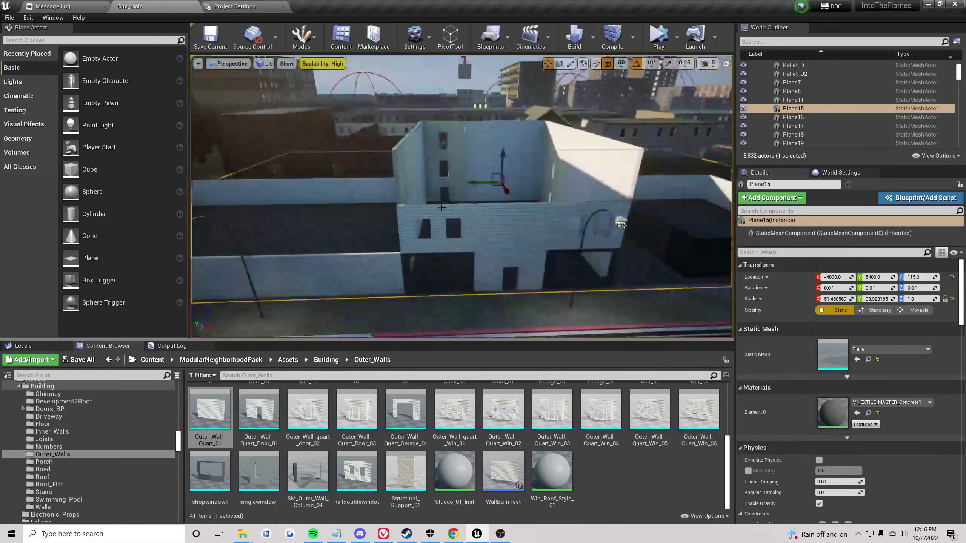
- Duplicate the three second-storey front wall pieces upward to Z 800 as the third-storey front
{"action": "left_click", "coordinate": [473, 208]}
{"action": "left_click", "coordinate": [578, 205], "text": "ctrl"}
{"action": "left_click", "coordinate": [528, 211], "text": "ctrl"}
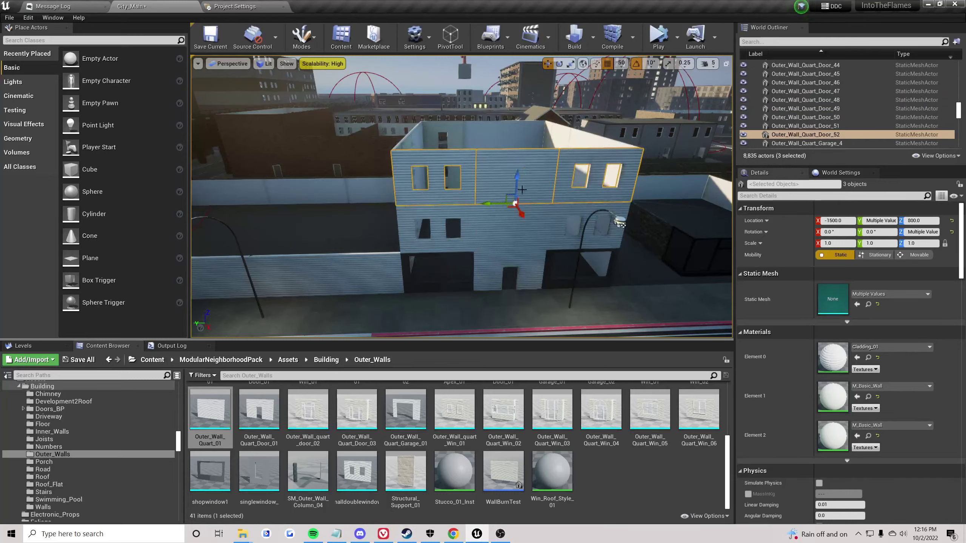
{"action": "left_click", "coordinate": [540, 308]}
- Replace the static meshes of the second- and third-storey rear door walls with the solid Outer_Wall_Quart_01
{"action": "right_click_drag", "start_coordinate": [539, 308], "coordinate": [433, 327]}
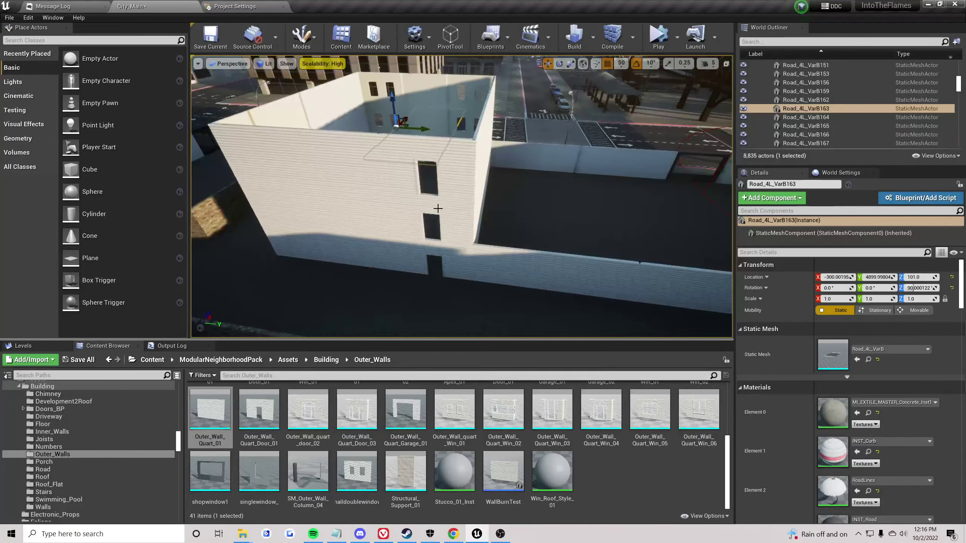
{"action": "left_click", "coordinate": [437, 211]}
{"action": "scroll", "coordinate": [437, 452], "scroll_direction": "up", "scroll_amount": 2}
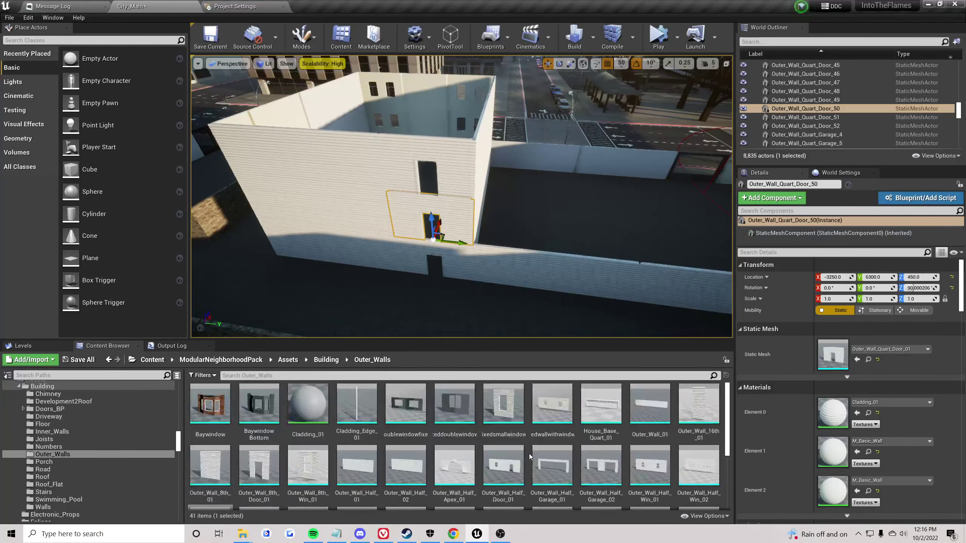
{"action": "scroll", "coordinate": [638, 446], "scroll_direction": "down", "scroll_amount": 2}
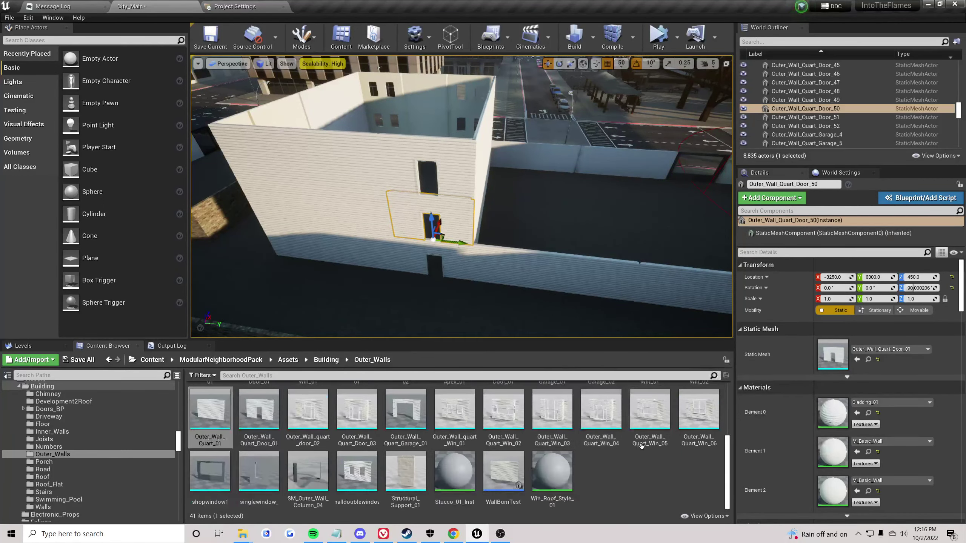
{"action": "scroll", "coordinate": [642, 456], "scroll_direction": "up", "scroll_amount": 3}
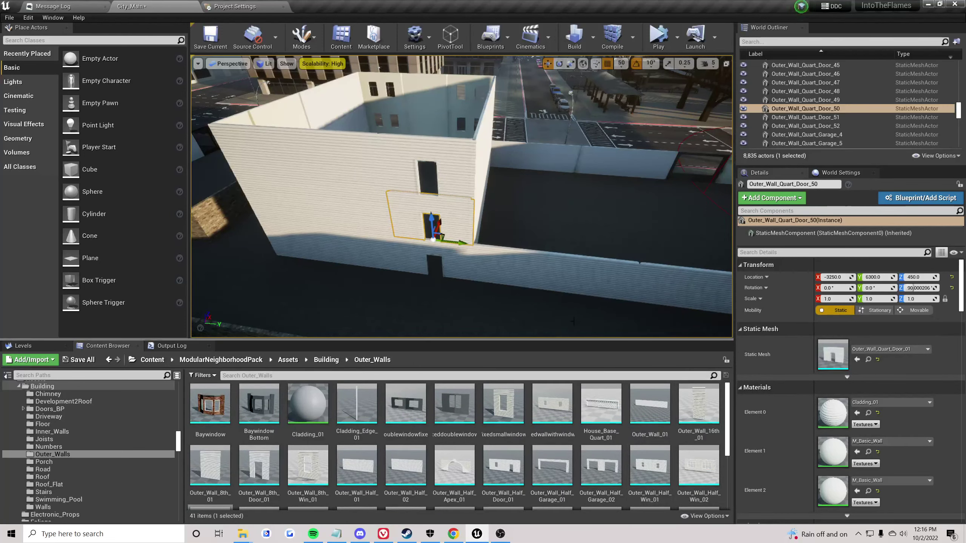
{"action": "right_click_drag", "start_coordinate": [505, 266], "coordinate": [551, 269]}
{"action": "key", "text": "a"}
{"action": "scroll", "coordinate": [618, 444], "scroll_direction": "down", "scroll_amount": 1}
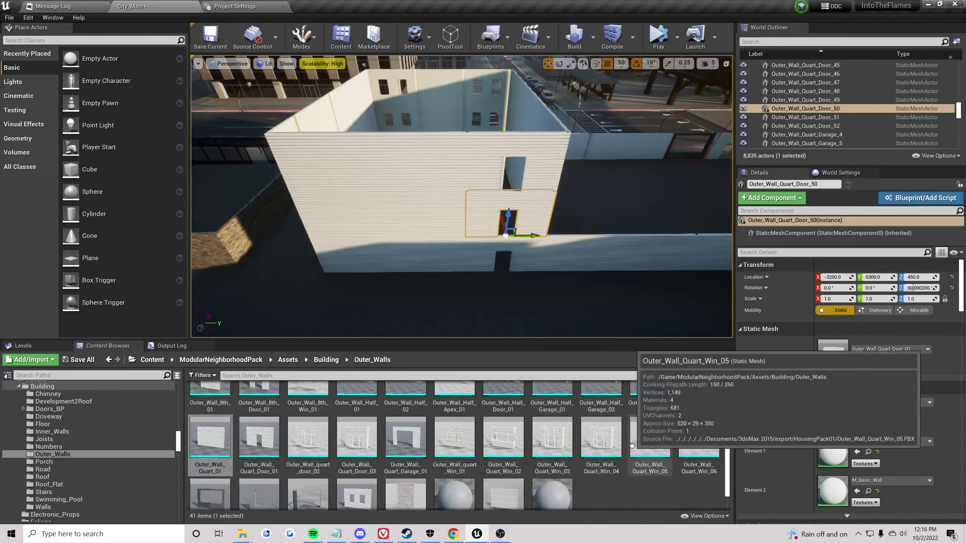
{"action": "scroll", "coordinate": [627, 445], "scroll_direction": "down", "scroll_amount": 2}
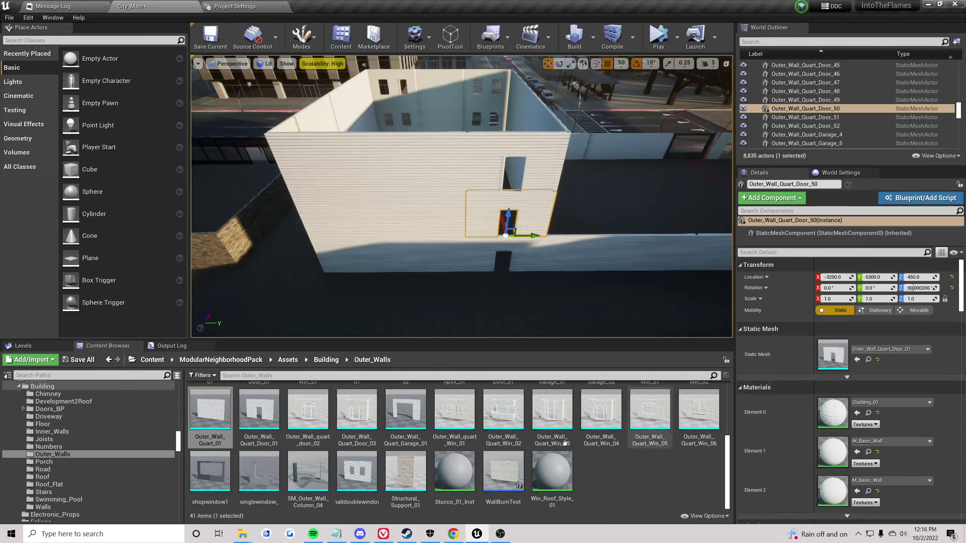
{"action": "left_click_drag", "start_coordinate": [209, 410], "coordinate": [768, 374]}
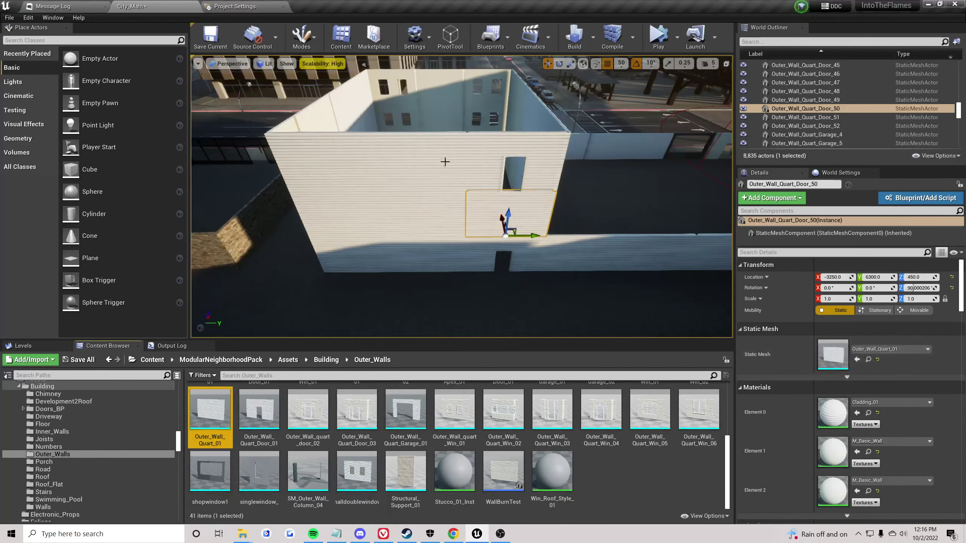
{"action": "left_click", "coordinate": [493, 156]}
{"action": "left_click_drag", "start_coordinate": [227, 442], "coordinate": [755, 368]}
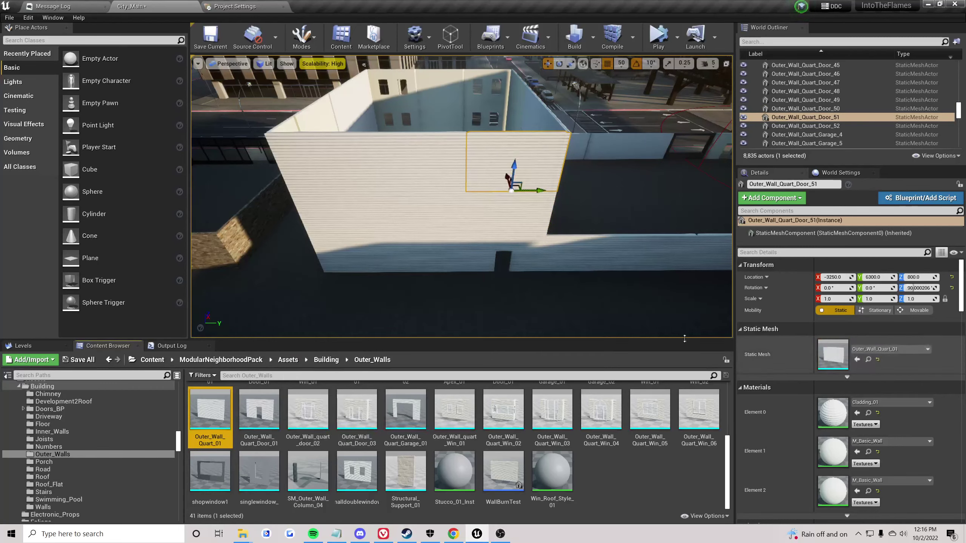
- Delete the solid half-length wall from the third storey's rear side
{"action": "left_click", "coordinate": [609, 289]}
{"action": "right_click_drag", "start_coordinate": [609, 289], "coordinate": [543, 274]}
{"action": "left_click", "coordinate": [474, 166]}
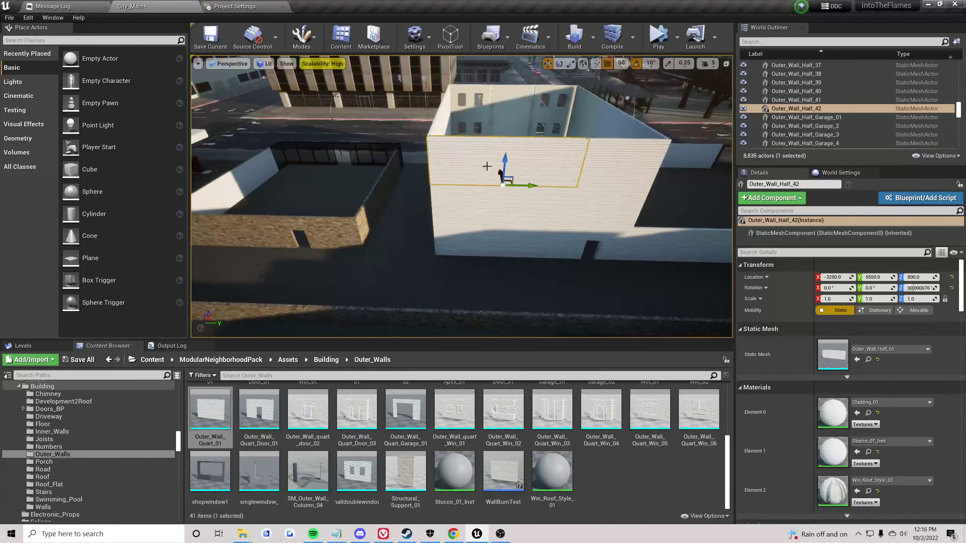
{"action": "scroll", "coordinate": [447, 418], "scroll_direction": "up", "scroll_amount": 3}
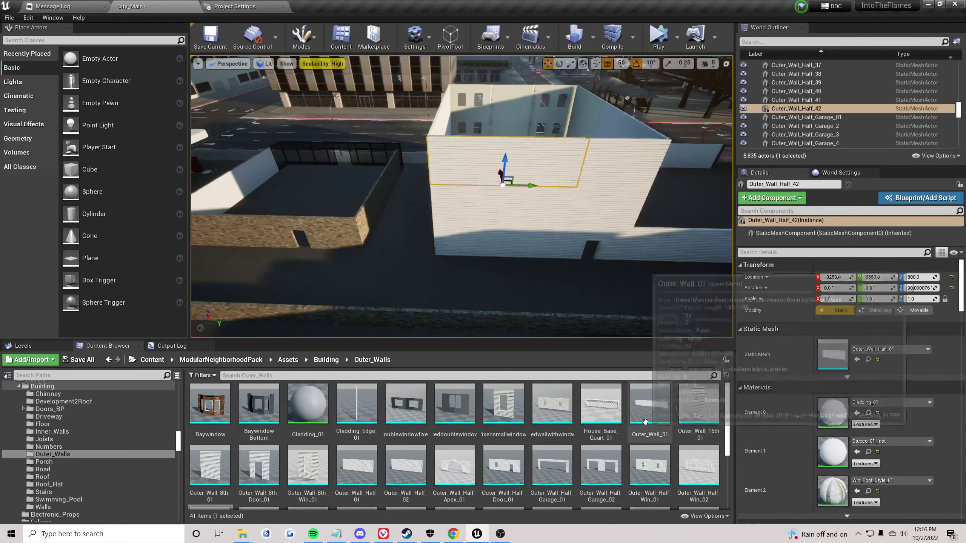
{"action": "scroll", "coordinate": [680, 419], "scroll_direction": "down", "scroll_amount": 3}
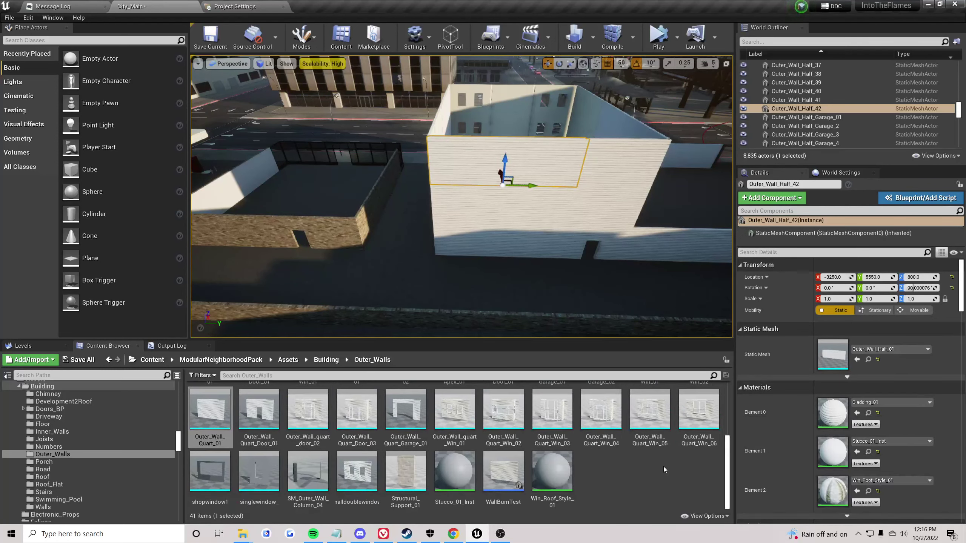
{"action": "scroll", "coordinate": [663, 466], "scroll_direction": "up", "scroll_amount": 2}
{"action": "scroll", "coordinate": [675, 463], "scroll_direction": "up", "scroll_amount": 2}
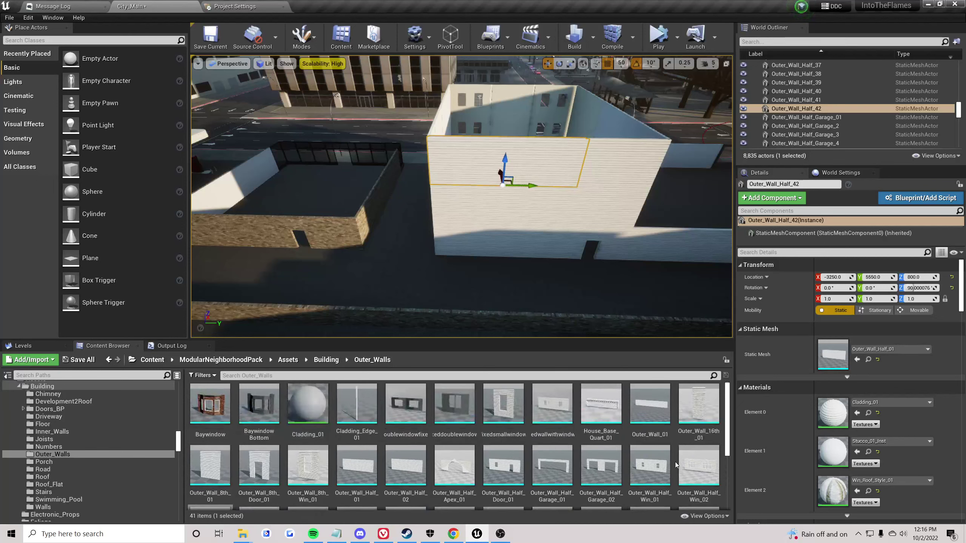
{"action": "scroll", "coordinate": [669, 426], "scroll_direction": "down", "scroll_amount": 2}
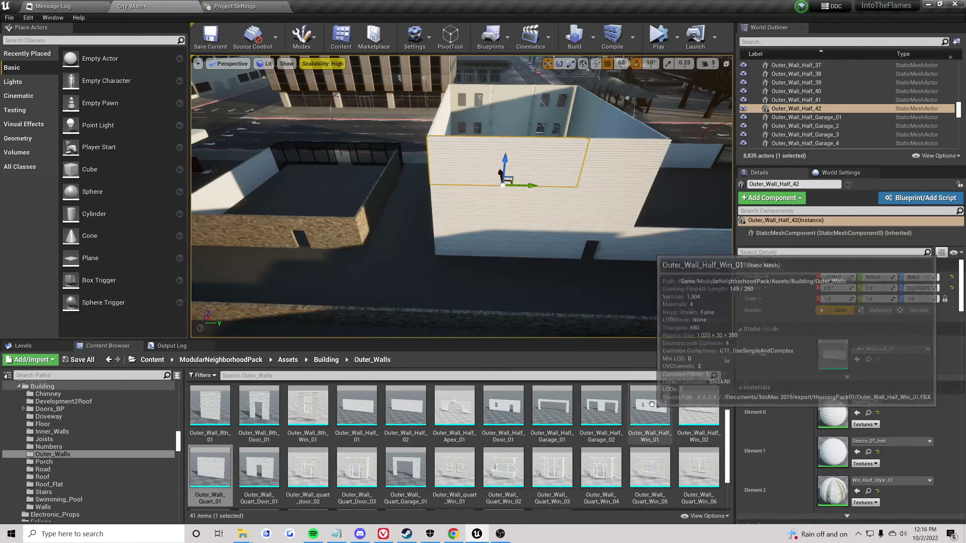
{"action": "scroll", "coordinate": [651, 404], "scroll_direction": "down", "scroll_amount": 2}
{"action": "left_click", "coordinate": [632, 483]}
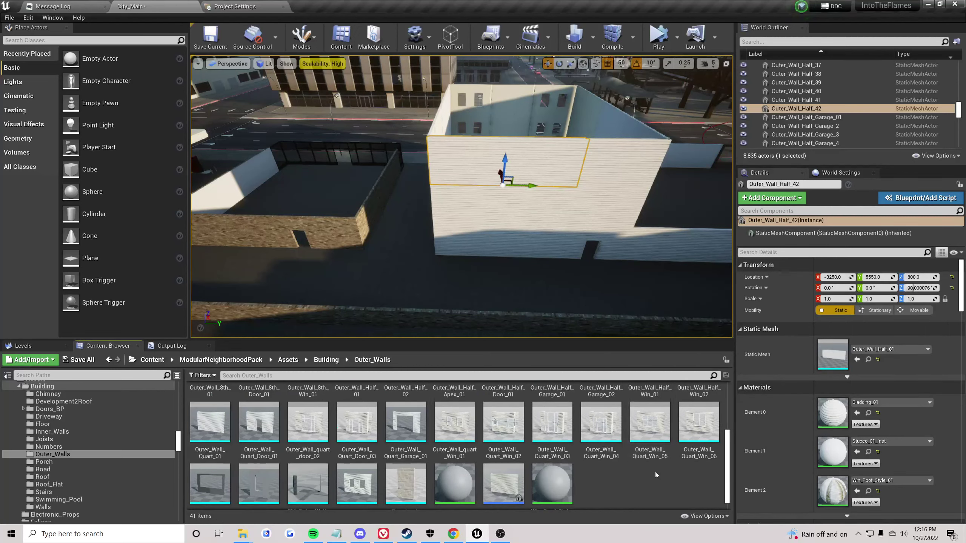
{"action": "scroll", "coordinate": [655, 472], "scroll_direction": "down", "scroll_amount": 1}
{"action": "right_click_drag", "start_coordinate": [461, 196], "coordinate": [437, 164]}
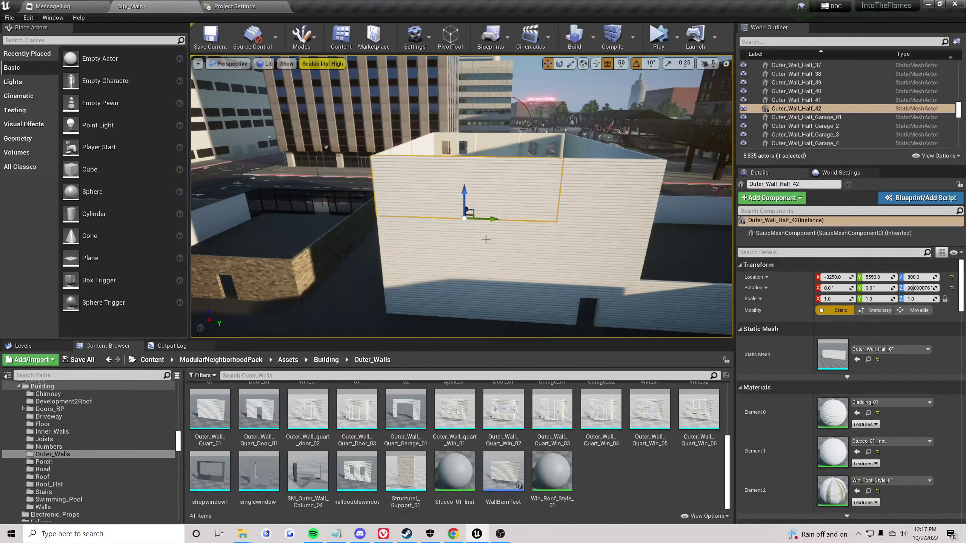
{"action": "key", "text": "Delete"}
- Place a smalldoublewindows wall in the third-storey rear gap and duplicate it alongside at Y 5800, Z 800
{"action": "right_click_drag", "start_coordinate": [485, 239], "coordinate": [512, 236]}
{"action": "left_click_drag", "start_coordinate": [355, 476], "coordinate": [418, 252]}
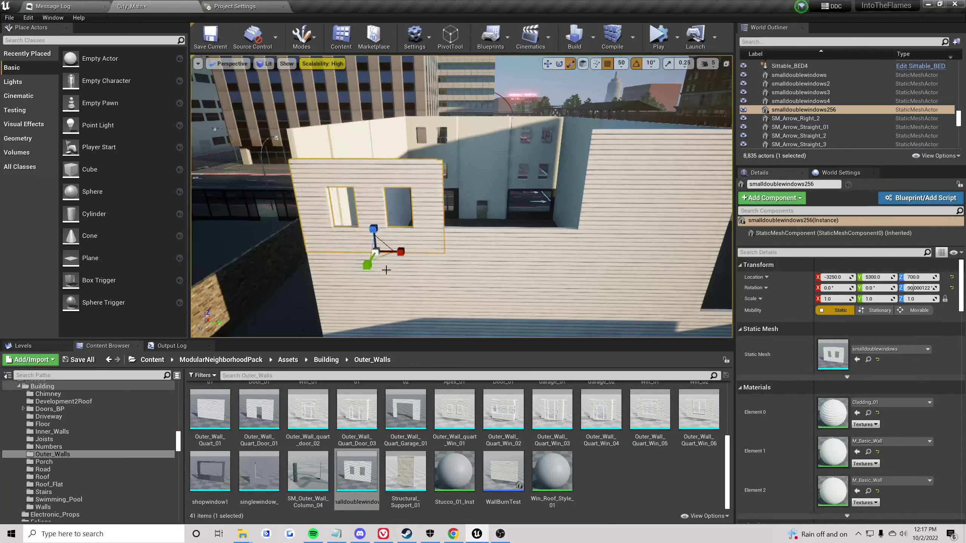
{"action": "left_click_drag", "start_coordinate": [371, 226], "coordinate": [556, 224]}
- Replace the remaining solid quarter wall on the third-storey rear with a copy of the adjacent smalldoublewindows wall
{"action": "left_click", "coordinate": [647, 178]}
{"action": "key", "text": "f"}
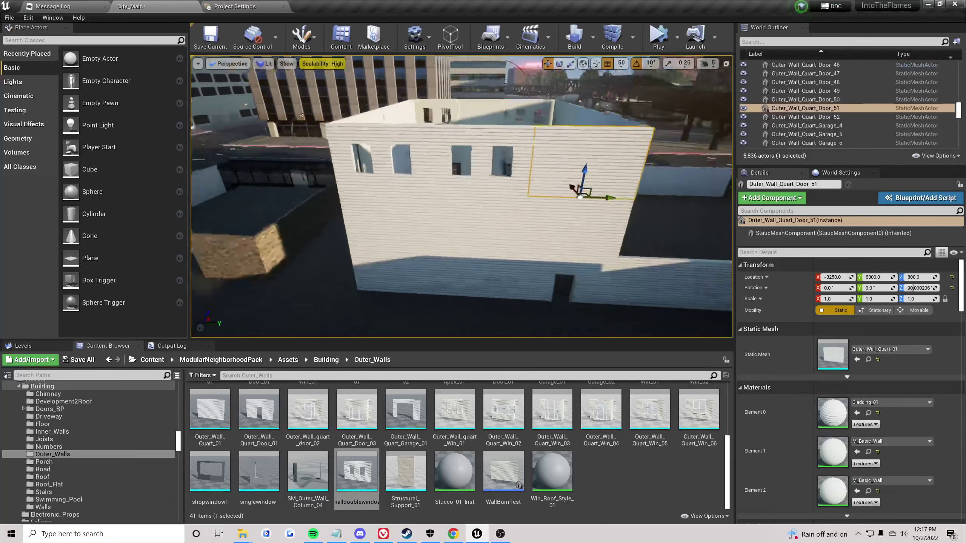
{"action": "key", "text": "Delete"}
{"action": "left_click", "coordinate": [424, 185]}
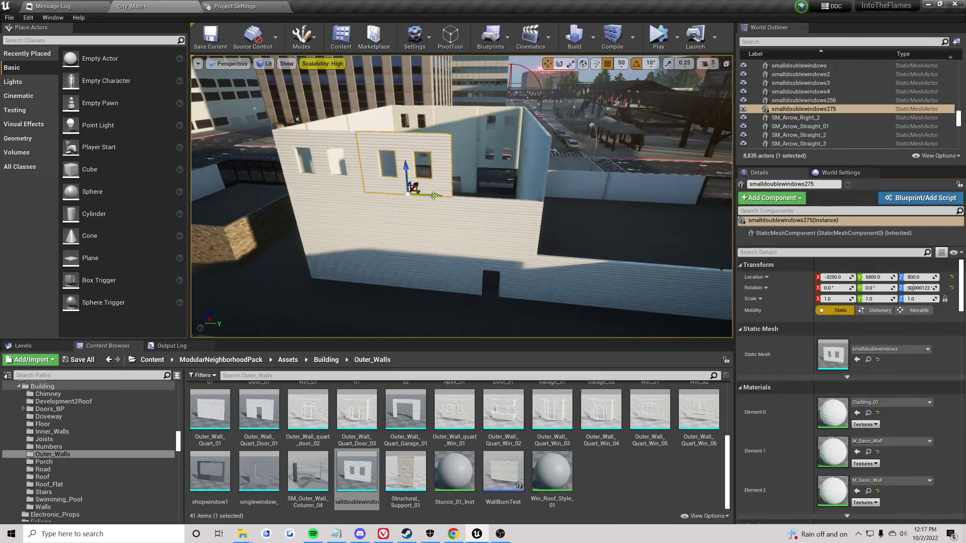
{"action": "left_click_drag", "start_coordinate": [434, 195], "coordinate": [525, 198], "text": "alt"}
- Replace the solid middle wall on the third-storey front with a copy of the neighbouring double-window wall
{"action": "left_click", "coordinate": [609, 225]}
{"action": "right_click_drag", "start_coordinate": [609, 225], "coordinate": [727, 228]}
{"action": "right_click_drag", "start_coordinate": [418, 201], "coordinate": [415, 202]}
{"action": "left_click", "coordinate": [467, 160]}
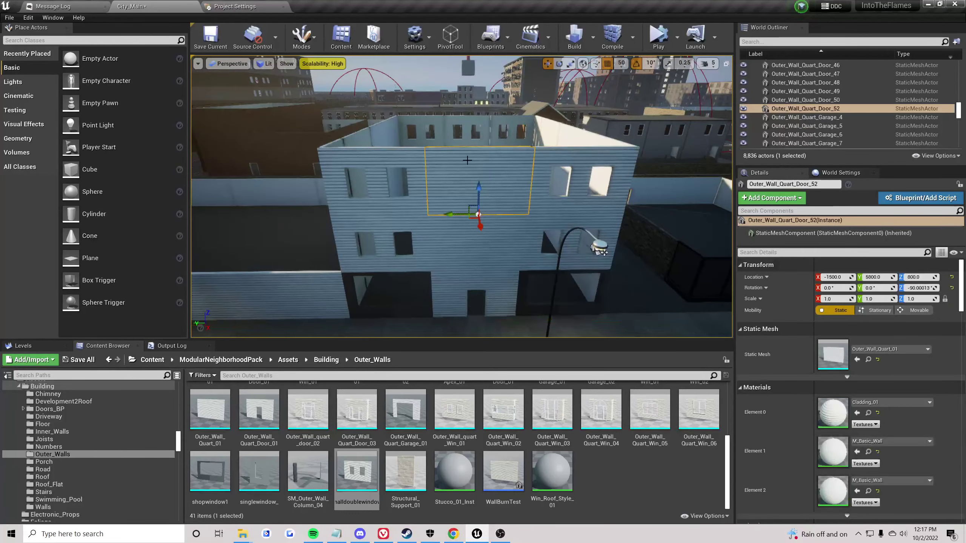
{"action": "key", "text": "Delete"}
{"action": "left_click", "coordinate": [396, 202]}
{"action": "left_click_drag", "start_coordinate": [351, 214], "coordinate": [421, 214], "text": "alt"}
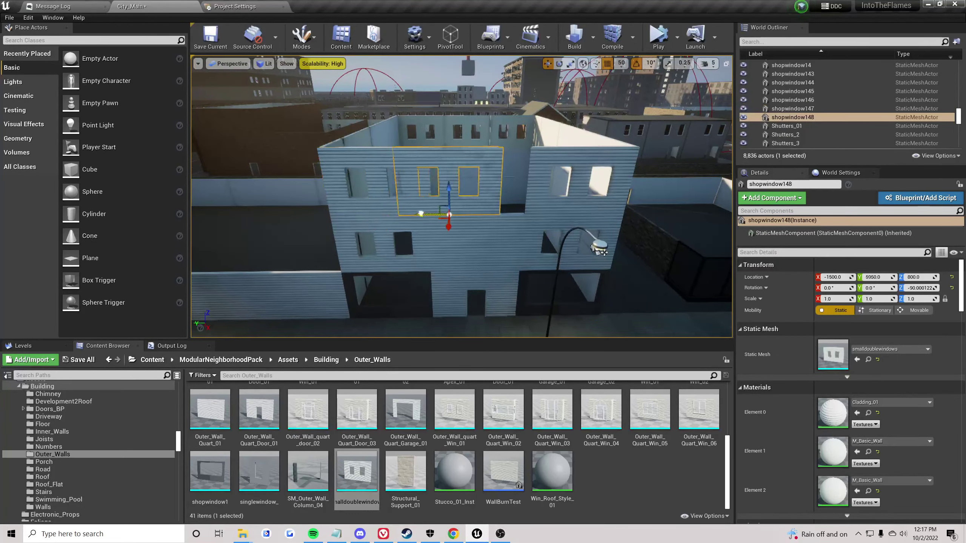
- Replace the solid middle wall on the second-storey front with a copy of the double-window wall beside it
{"action": "right_click_drag", "start_coordinate": [450, 214], "coordinate": [450, 243]}
{"action": "left_click", "coordinate": [375, 304]}
{"action": "mouse_move", "coordinate": [374, 305]}
{"action": "right_mouse_down"}
{"action": "mouse_move", "coordinate": [297, 301]}
{"action": "mouse_move", "coordinate": [376, 296]}
{"action": "right_mouse_up"}
{"action": "mouse_move", "coordinate": [452, 199]}
{"action": "right_mouse_down"}
{"action": "mouse_move", "coordinate": [411, 199]}
{"action": "mouse_move", "coordinate": [451, 199]}
{"action": "right_mouse_up"}
{"action": "left_click", "coordinate": [452, 199]}
{"action": "key", "text": "Delete"}
{"action": "left_click", "coordinate": [347, 248]}
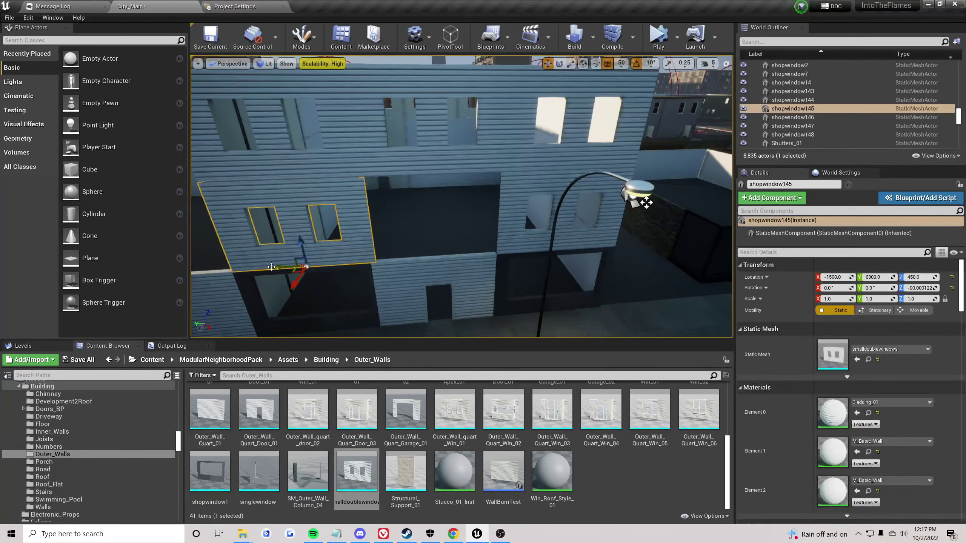
{"action": "left_click_drag", "start_coordinate": [273, 269], "coordinate": [370, 263], "text": "alt"}
- Duplicate the adjoining larger shop's two solid front half walls upward to start its second storey
{"action": "right_click_drag", "start_coordinate": [645, 203], "coordinate": [631, 224]}
{"action": "left_click", "coordinate": [367, 304]}
{"action": "right_click_drag", "start_coordinate": [367, 305], "coordinate": [327, 289]}
{"action": "right_click_drag", "start_coordinate": [532, 213], "coordinate": [480, 228]}
{"action": "left_click", "coordinate": [473, 233]}
{"action": "left_click", "coordinate": [434, 218], "text": "shift"}
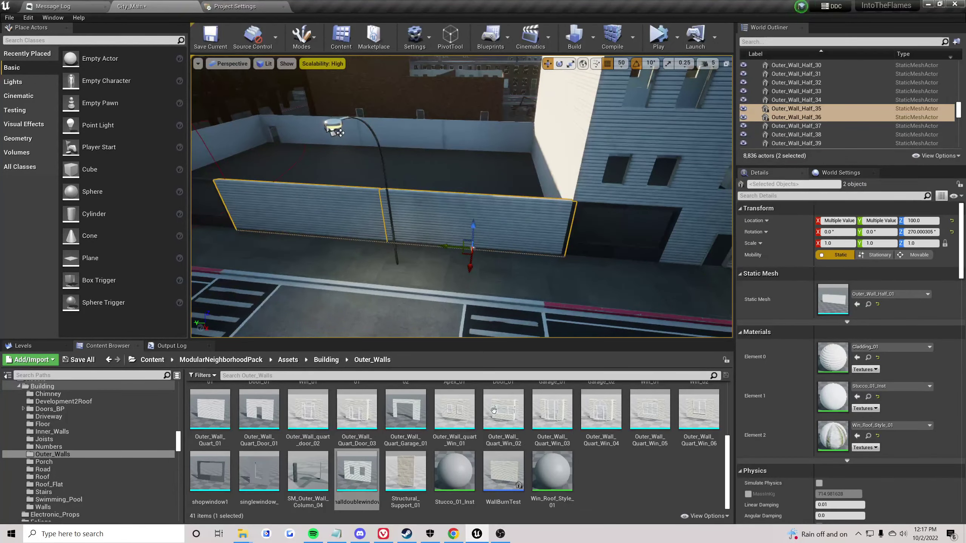
{"action": "scroll", "coordinate": [683, 473], "scroll_direction": "up", "scroll_amount": 4}
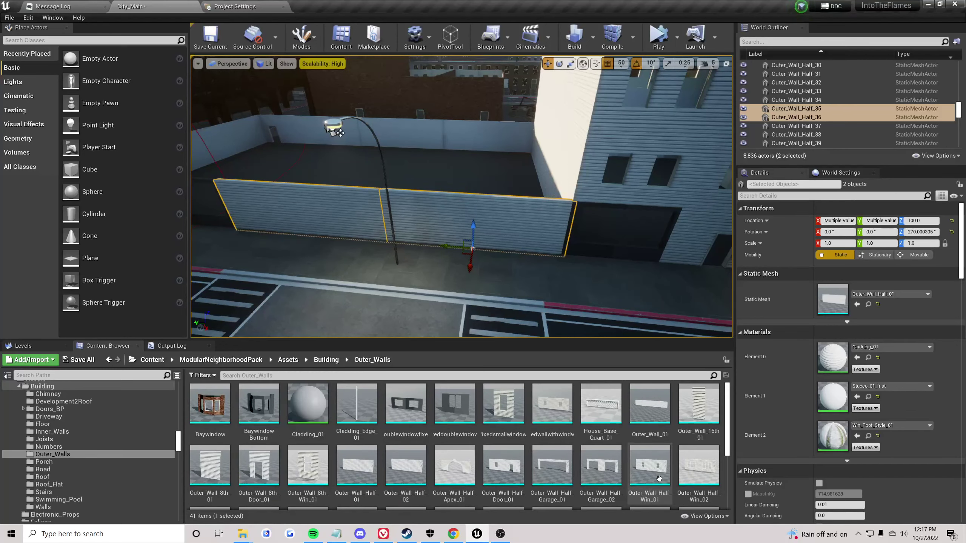
{"action": "scroll", "coordinate": [654, 471], "scroll_direction": "down", "scroll_amount": 4}
{"action": "right_click_drag", "start_coordinate": [551, 270], "coordinate": [479, 260]}
{"action": "left_click_drag", "start_coordinate": [592, 228], "coordinate": [611, 196], "text": "alt"}
- Duplicate the larger shop's front shop-window, door and narrow end walls upward to Z 450
{"action": "left_click", "coordinate": [608, 278]}
{"action": "right_click_drag", "start_coordinate": [608, 277], "coordinate": [567, 272]}
{"action": "left_click", "coordinate": [505, 242]}
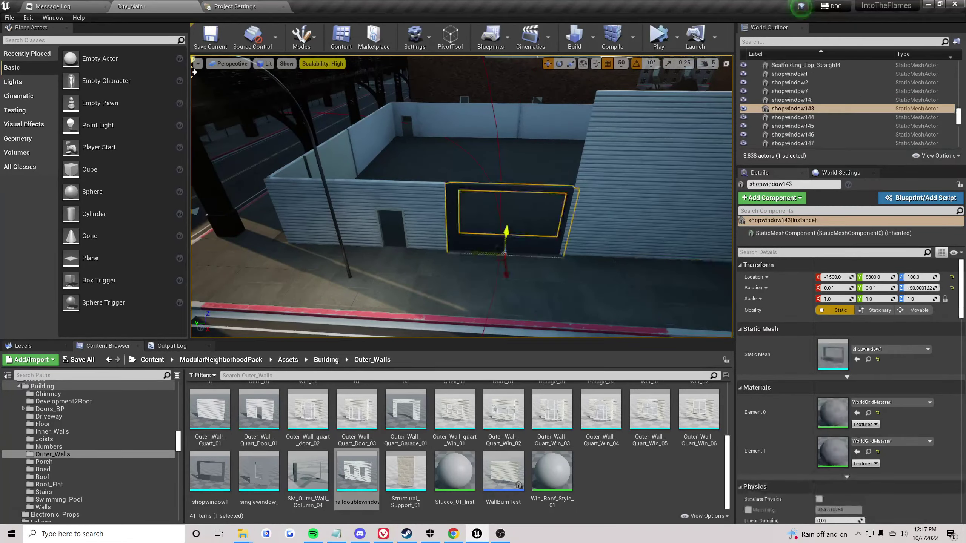
{"action": "left_click", "coordinate": [317, 191], "text": "ctrl"}
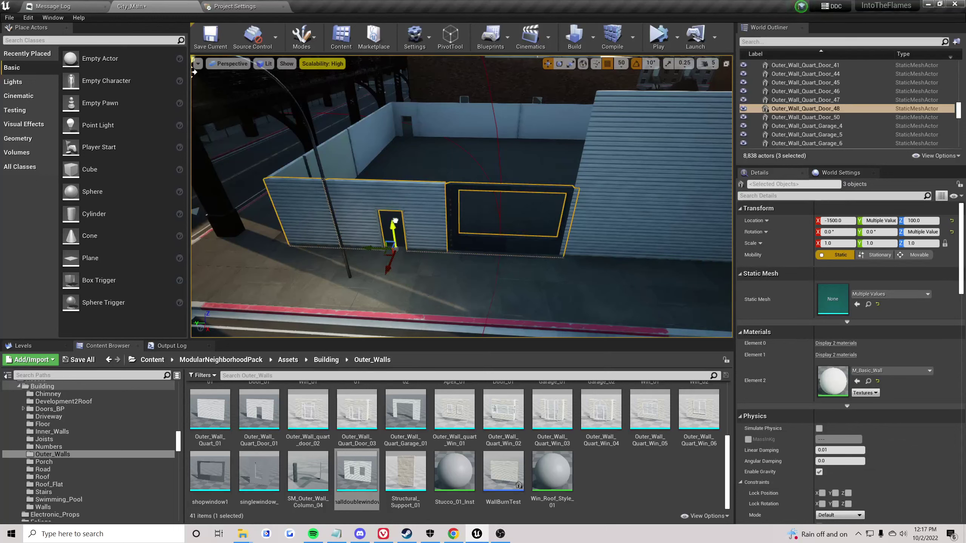
{"action": "left_click_drag", "start_coordinate": [395, 221], "coordinate": [401, 143], "text": "alt"}
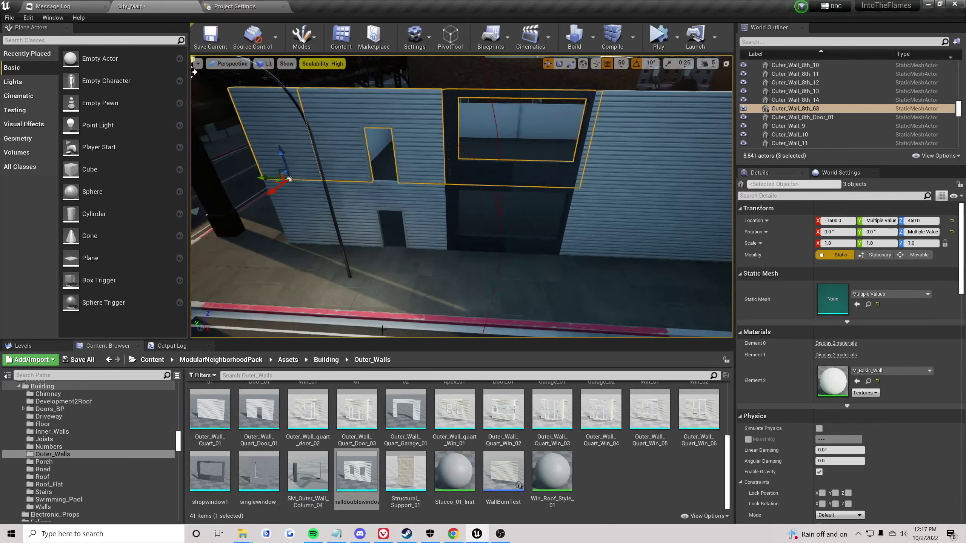
- Replace the static mesh of the narrow second-storey front end wall with singlewindow_ after trying fixedsmallwindow
{"action": "scroll", "coordinate": [352, 460], "scroll_direction": "up", "scroll_amount": 2}
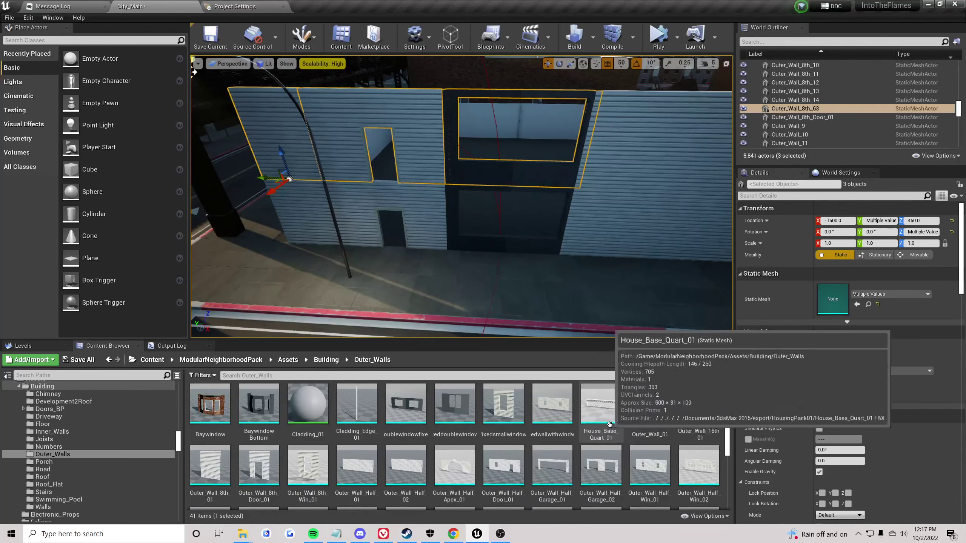
{"action": "scroll", "coordinate": [600, 429], "scroll_direction": "up", "scroll_amount": 2}
{"action": "left_click", "coordinate": [268, 172]}
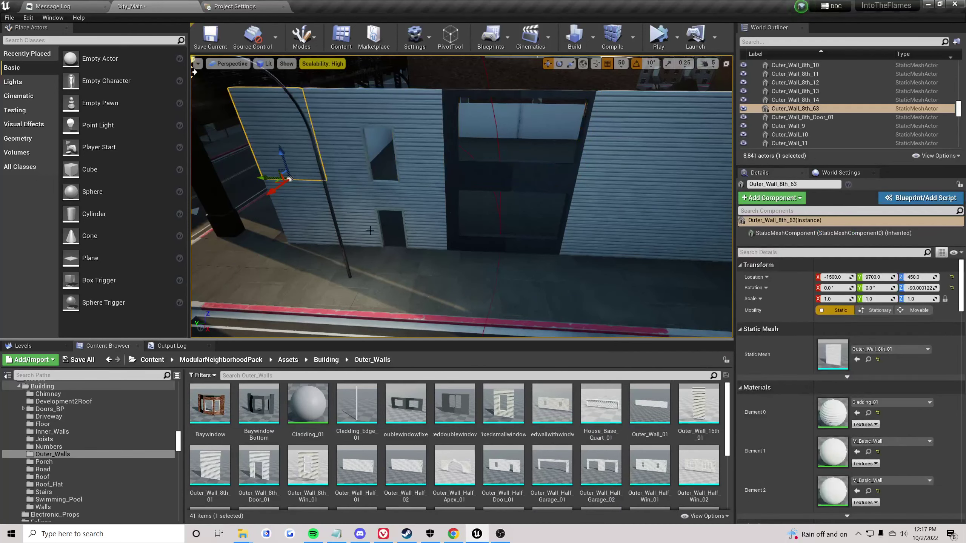
{"action": "left_click_drag", "start_coordinate": [502, 404], "coordinate": [835, 355]}
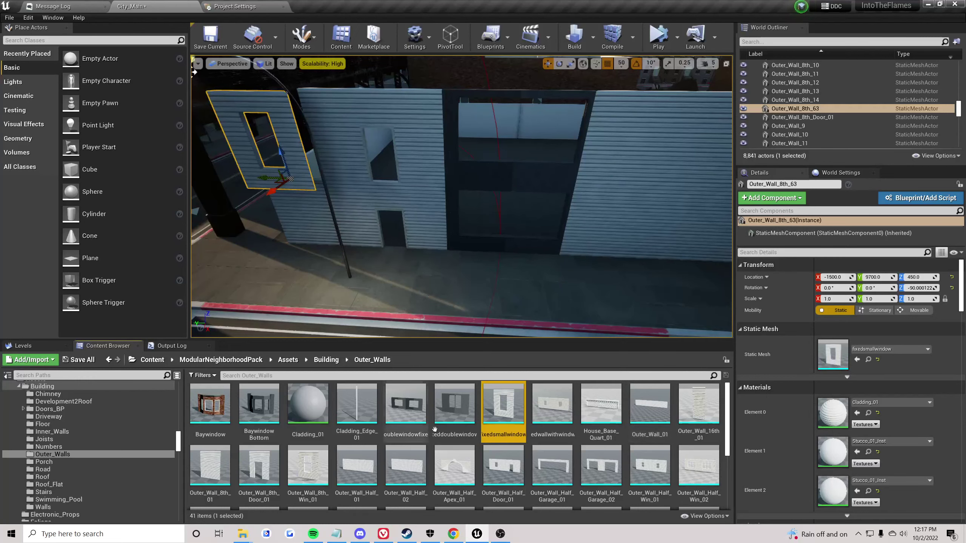
{"action": "scroll", "coordinate": [420, 433], "scroll_direction": "down", "scroll_amount": 4}
{"action": "left_click_drag", "start_coordinate": [242, 479], "coordinate": [832, 360]}
{"action": "left_click", "coordinate": [532, 273]}
- Replace the static mesh of the larger shop's second-storey front door wall with Outer_Wall_Quart_01
{"action": "right_click_drag", "start_coordinate": [532, 274], "coordinate": [474, 112]}
{"action": "right_click_drag", "start_coordinate": [388, 156], "coordinate": [388, 156]}
{"action": "key", "text": "d"}
{"action": "left_click", "coordinate": [387, 156]}
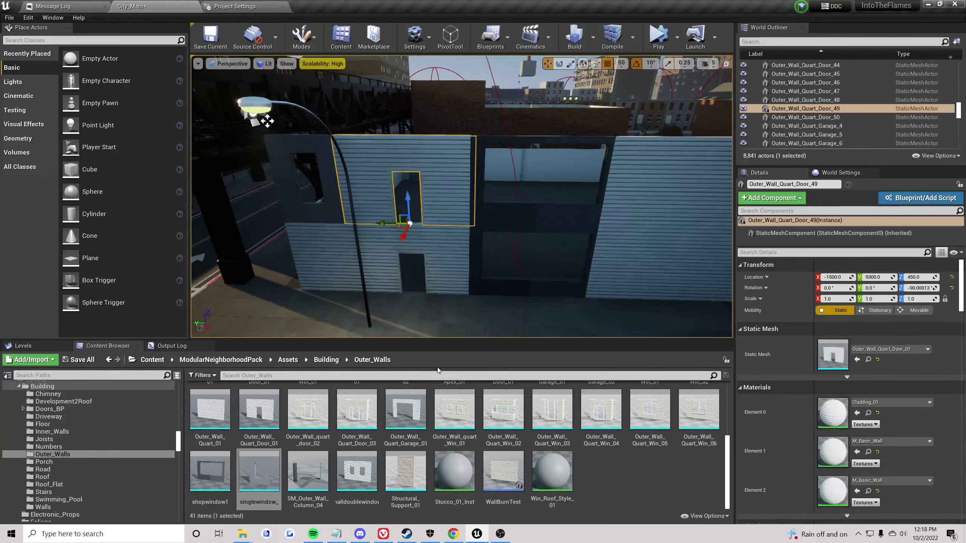
{"action": "scroll", "coordinate": [380, 437], "scroll_direction": "up", "scroll_amount": 2}
{"action": "left_click_drag", "start_coordinate": [210, 471], "coordinate": [826, 358]}
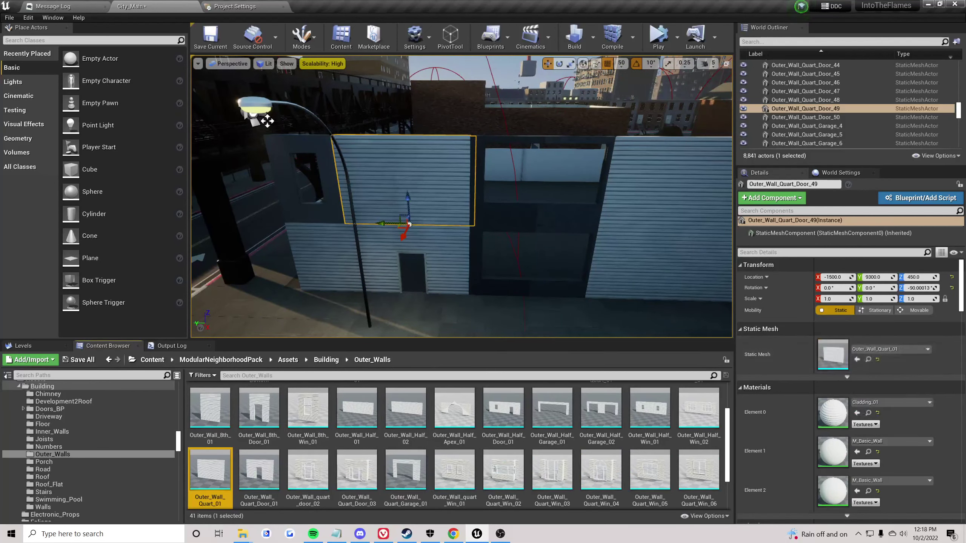
- Replace the static meshes of the second-storey shop-window wall and the solid quarter wall beside it with smalldoublewindows
{"action": "left_click", "coordinate": [533, 175]}
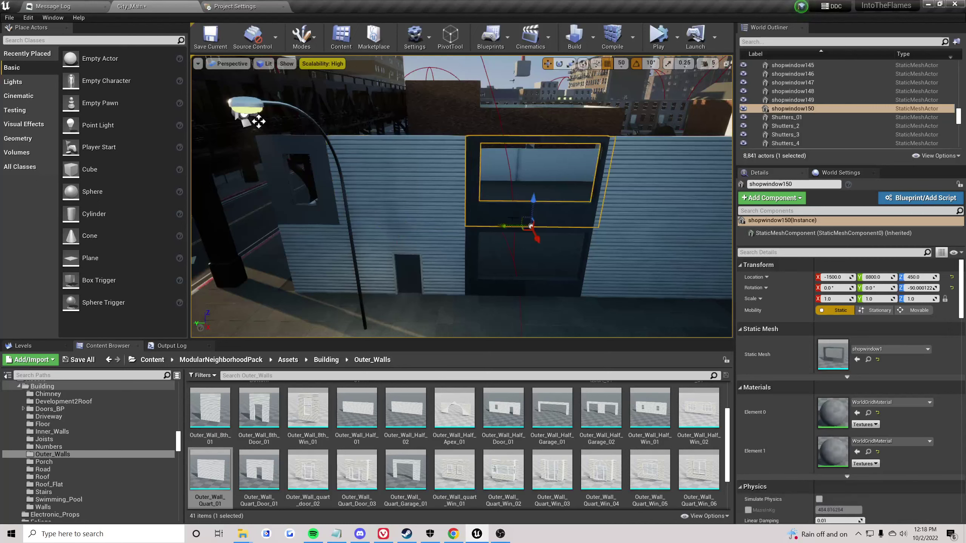
{"action": "scroll", "coordinate": [425, 482], "scroll_direction": "down", "scroll_amount": 2}
{"action": "left_click_drag", "start_coordinate": [357, 472], "coordinate": [830, 354]}
{"action": "left_click", "coordinate": [505, 253]}
{"action": "left_click", "coordinate": [418, 183]}
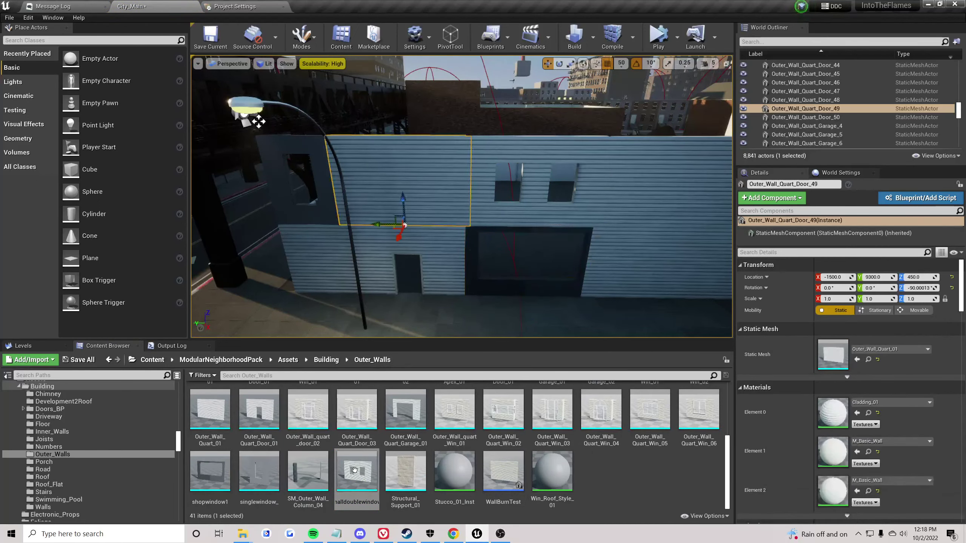
{"action": "left_click_drag", "start_coordinate": [355, 471], "coordinate": [833, 353]}
{"action": "left_click", "coordinate": [419, 316]}
- Duplicate the larger shop's three side wall pieces facing the elevated railway upward to Z 450
{"action": "right_click_drag", "start_coordinate": [461, 196], "coordinate": [441, 192]}
{"action": "key", "text": "s"}
{"action": "key", "text": "w"}
{"action": "right_click_drag", "start_coordinate": [565, 176], "coordinate": [354, 213]}
{"action": "left_click", "coordinate": [416, 232]}
{"action": "key", "text": "s"}
{"action": "right_click_drag", "start_coordinate": [416, 233], "coordinate": [419, 225]}
{"action": "left_click", "coordinate": [502, 232], "text": "ctrl"}
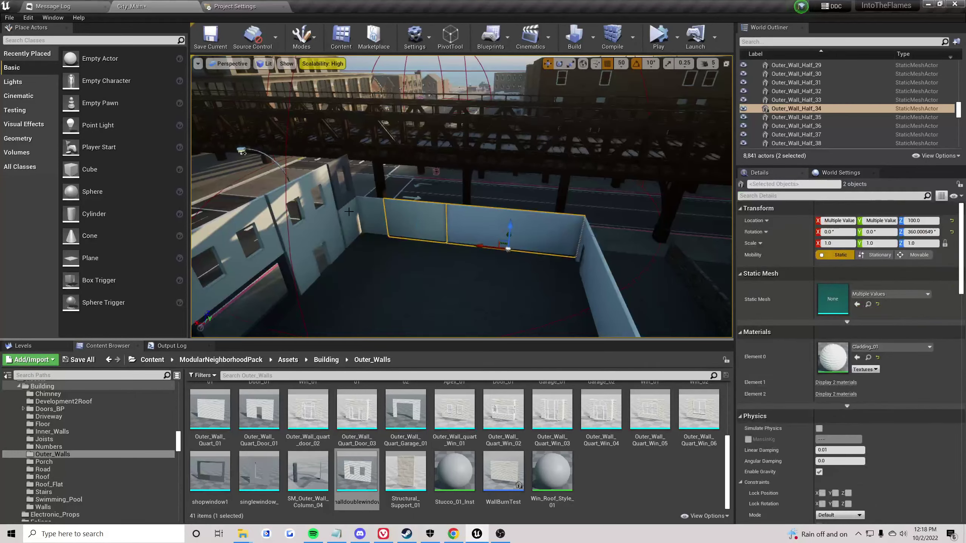
{"action": "left_click_drag", "start_coordinate": [373, 209], "coordinate": [370, 172], "text": "alt"}
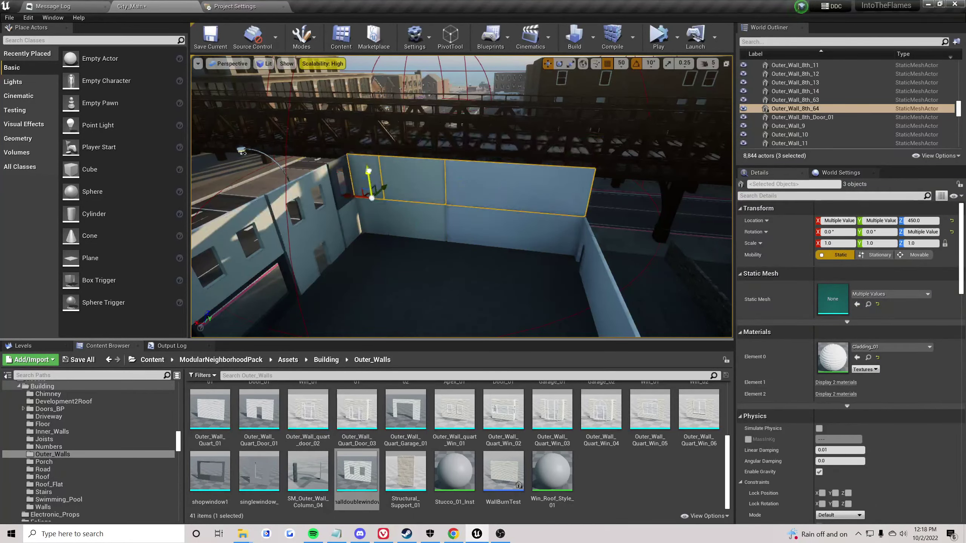
- Duplicate the larger shop's three rear Outer_Wall_Half pieces straight up to form the second storey of its back wall
{"action": "left_click", "coordinate": [440, 263]}
{"action": "right_click_drag", "start_coordinate": [440, 206], "coordinate": [551, 213]}
{"action": "left_click", "coordinate": [440, 206]}
{"action": "scroll", "coordinate": [440, 206], "scroll_direction": "down", "scroll_amount": 3}
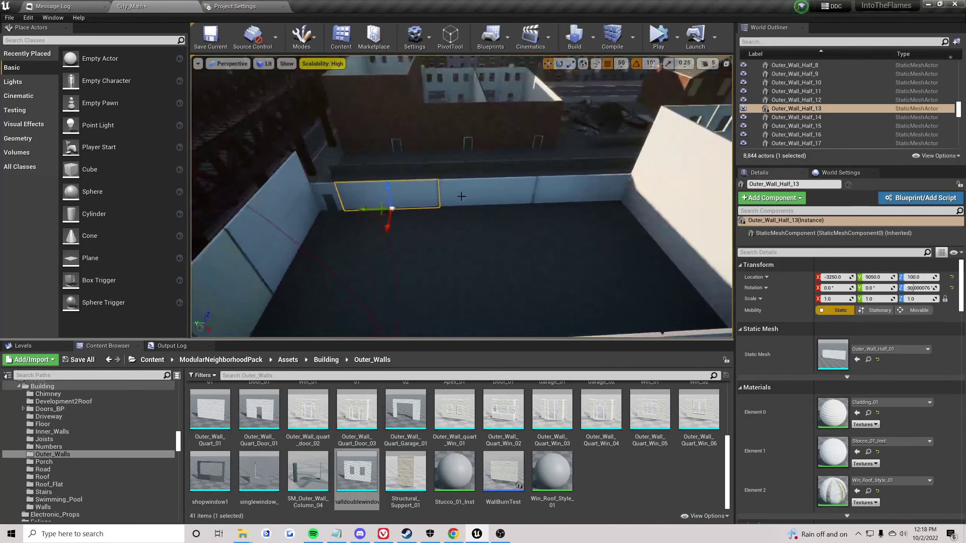
{"action": "left_click", "coordinate": [483, 199], "text": "ctrl"}
{"action": "left_click", "coordinate": [579, 190], "text": "ctrl"}
{"action": "left_click_drag", "start_coordinate": [582, 180], "coordinate": [596, 135], "text": "alt"}
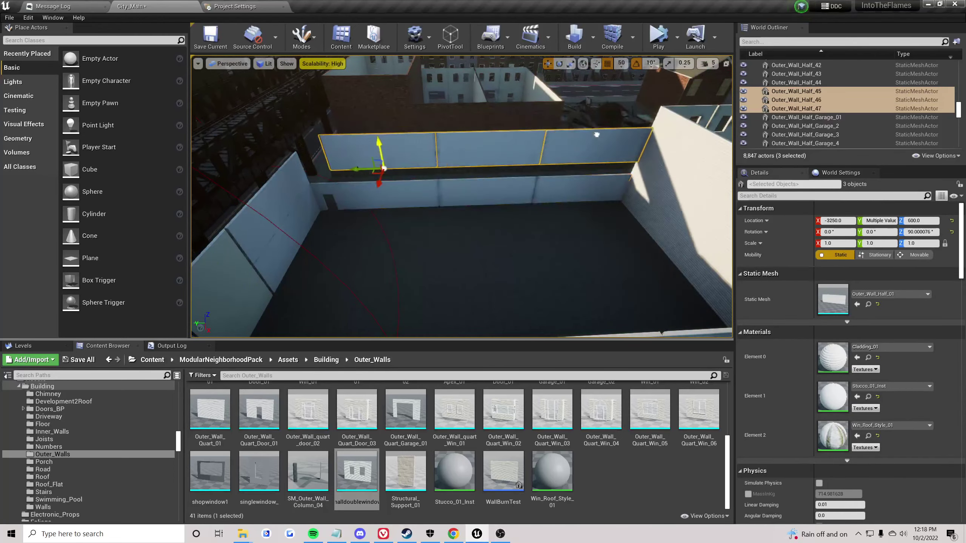
- Duplicate the narrow rear corner door wall up to Z 450 and replace the copy's static mesh with Outer_Wall_8th_01
{"action": "left_click", "coordinate": [524, 219]}
{"action": "mouse_move", "coordinate": [524, 219]}
{"action": "right_mouse_down"}
{"action": "mouse_move", "coordinate": [395, 224]}
{"action": "mouse_move", "coordinate": [524, 219]}
{"action": "right_mouse_up"}
{"action": "left_click", "coordinate": [561, 226]}
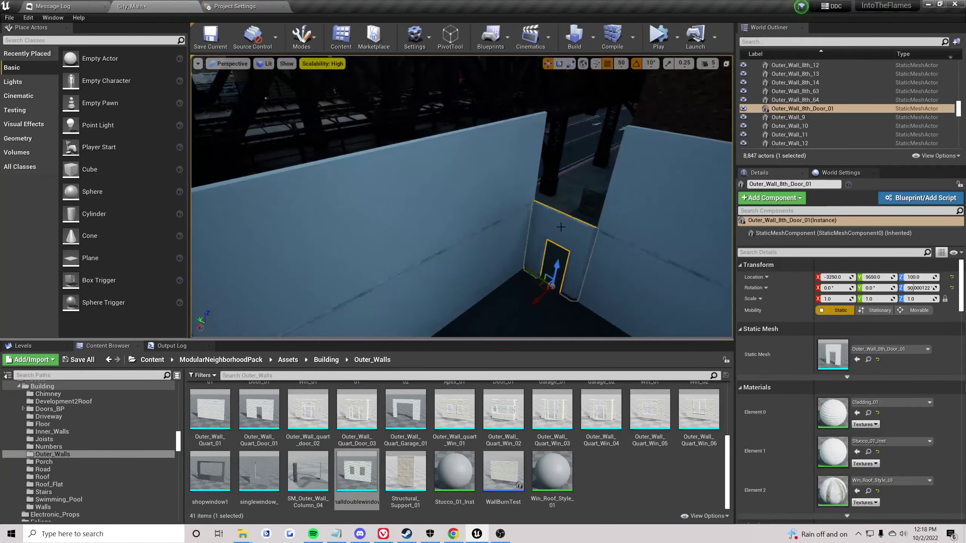
{"action": "left_click_drag", "start_coordinate": [552, 285], "coordinate": [567, 185], "text": "alt"}
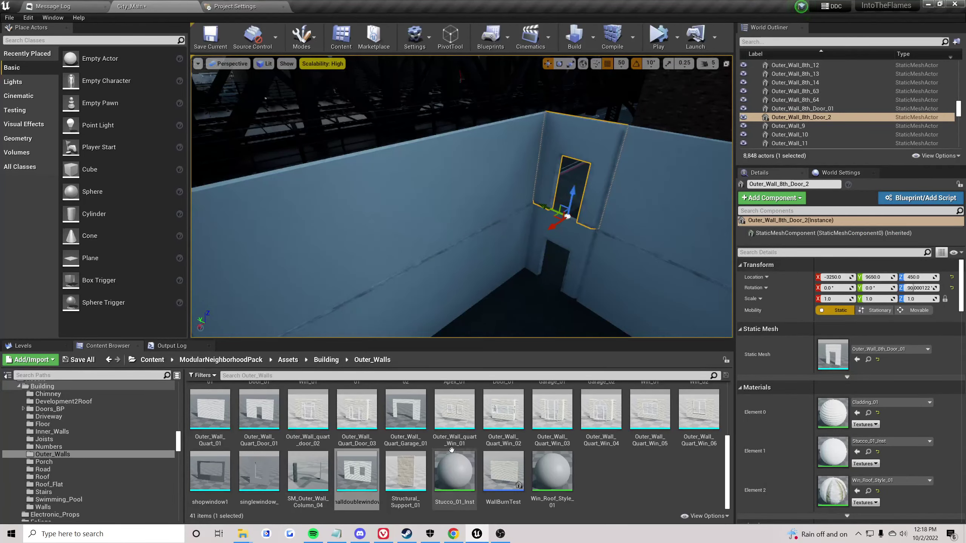
{"action": "scroll", "coordinate": [663, 476], "scroll_direction": "up", "scroll_amount": 2}
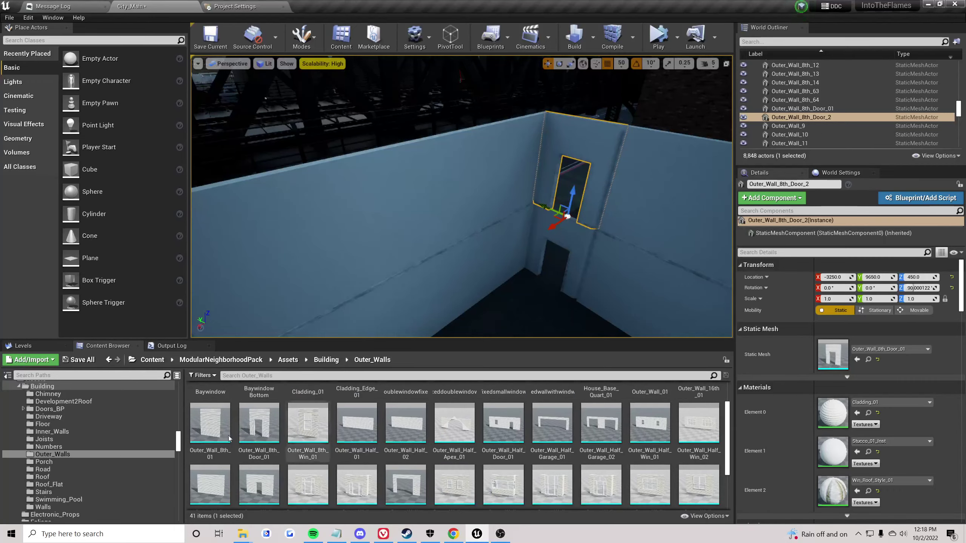
{"action": "left_click_drag", "start_coordinate": [224, 434], "coordinate": [833, 354]}
{"action": "left_click", "coordinate": [533, 305]}
{"action": "right_click_drag", "start_coordinate": [532, 304], "coordinate": [572, 152]}
{"action": "left_click_drag", "start_coordinate": [959, 72], "coordinate": [961, 69]}
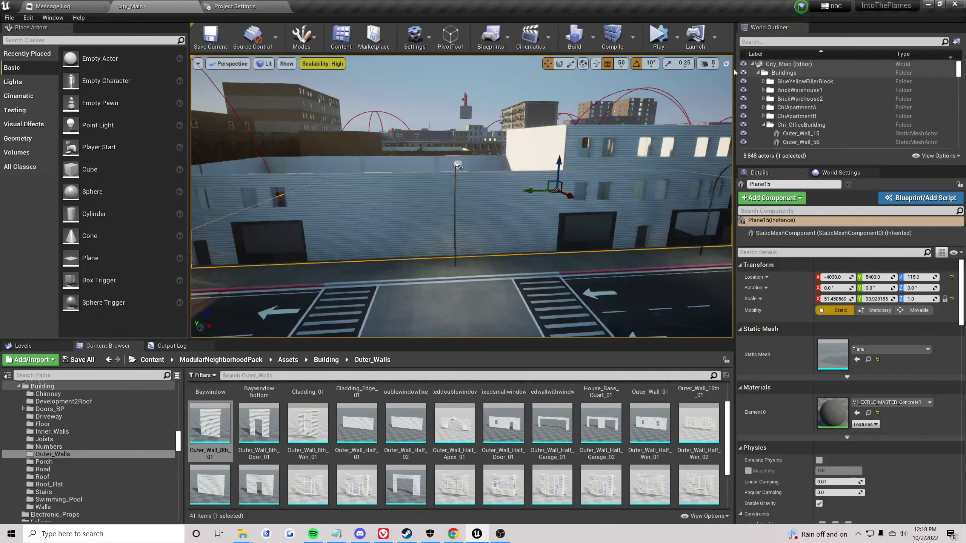
{"action": "left_click", "coordinate": [784, 72]}
{"action": "right_click", "coordinate": [796, 72]}
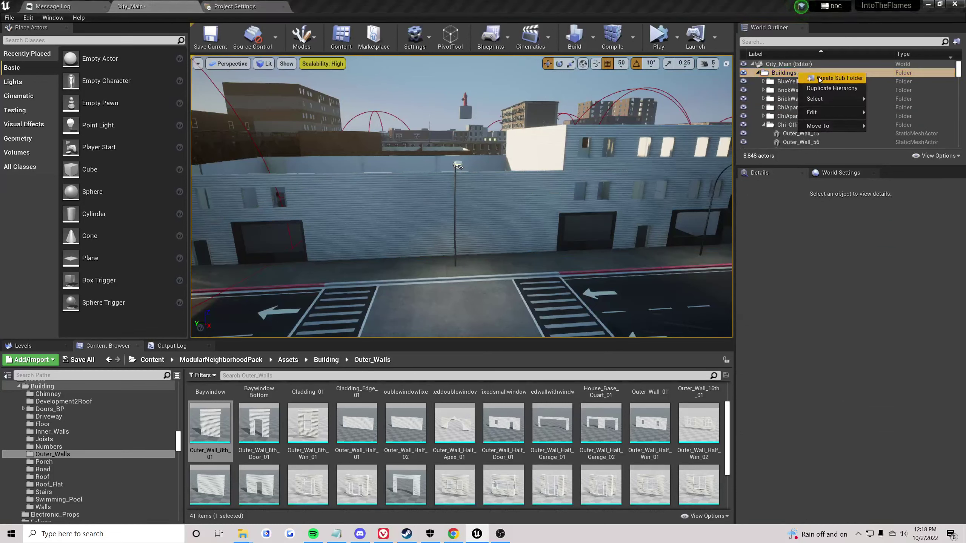
{"action": "left_click", "coordinate": [817, 78]}
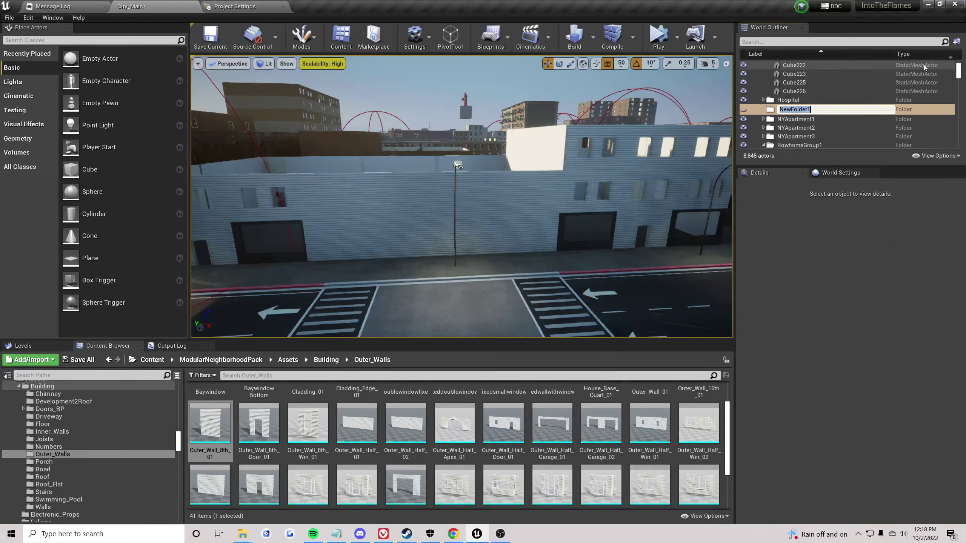
{"action": "left_click", "coordinate": [842, 95]}
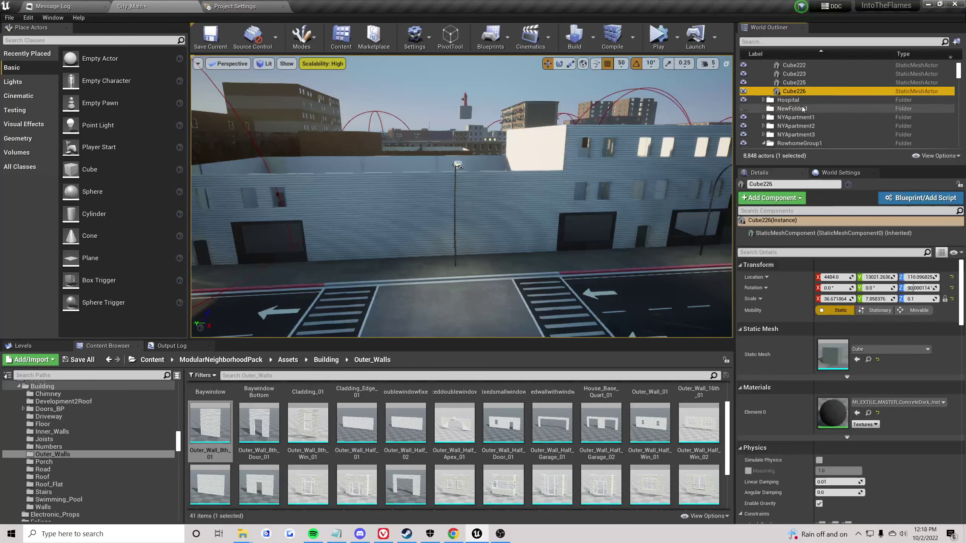
{"action": "left_click", "coordinate": [802, 108]}
{"action": "key", "text": "Delete"}
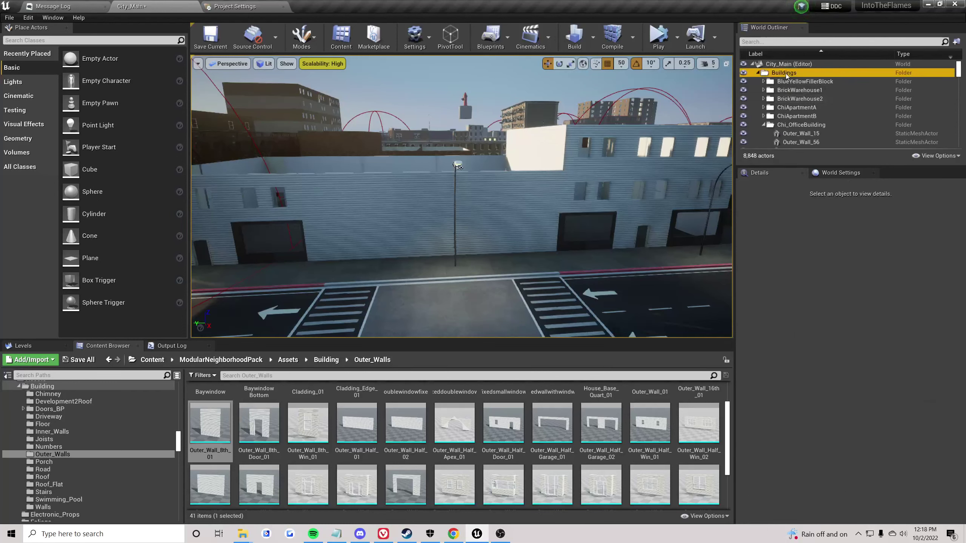
- Create a sub-folder named Movies inside the Buildings folder of the World Outliner
{"action": "right_click", "coordinate": [786, 75]}
{"action": "left_click", "coordinate": [816, 81]}
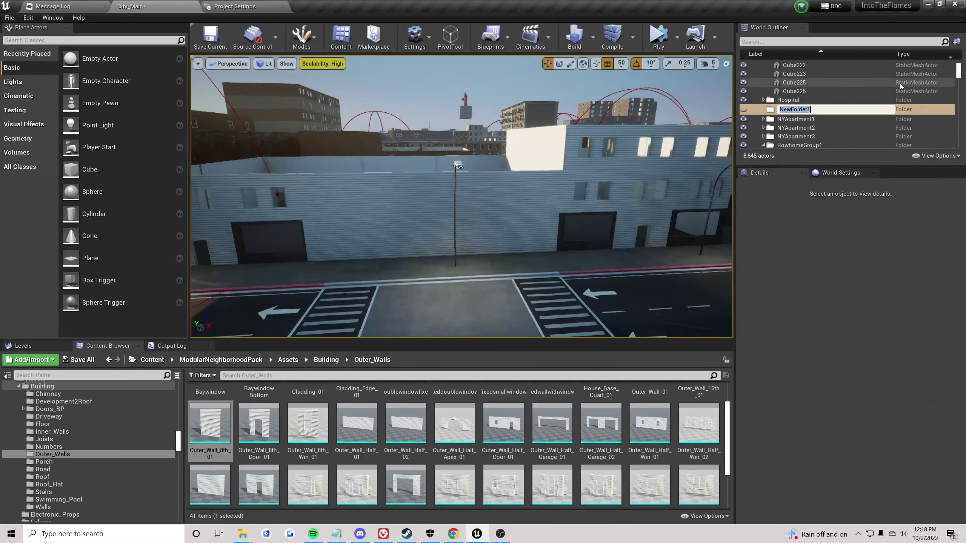
{"action": "scroll", "coordinate": [860, 94], "scroll_direction": "up", "scroll_amount": 15}
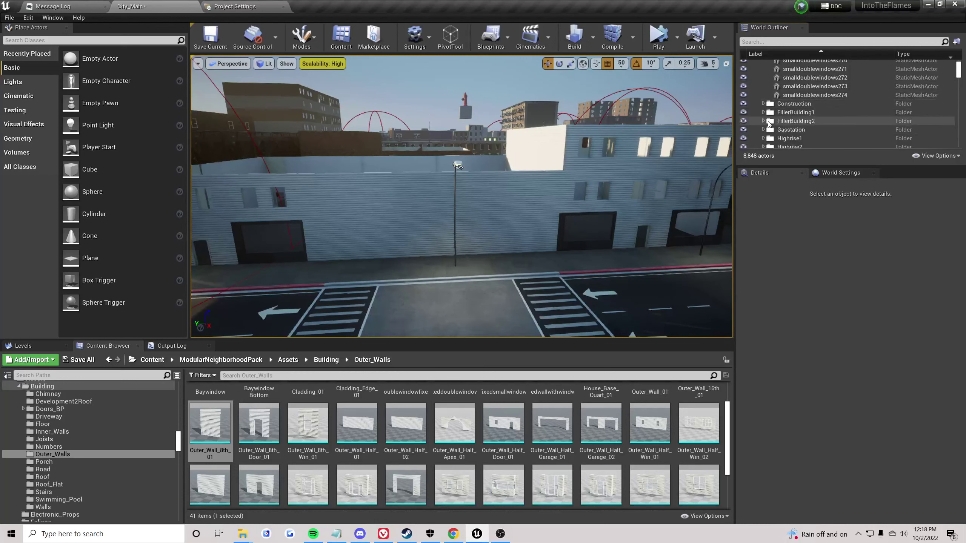
{"action": "scroll", "coordinate": [769, 124], "scroll_direction": "down", "scroll_amount": 3}
{"action": "left_click_drag", "start_coordinate": [956, 72], "coordinate": [959, 50]}
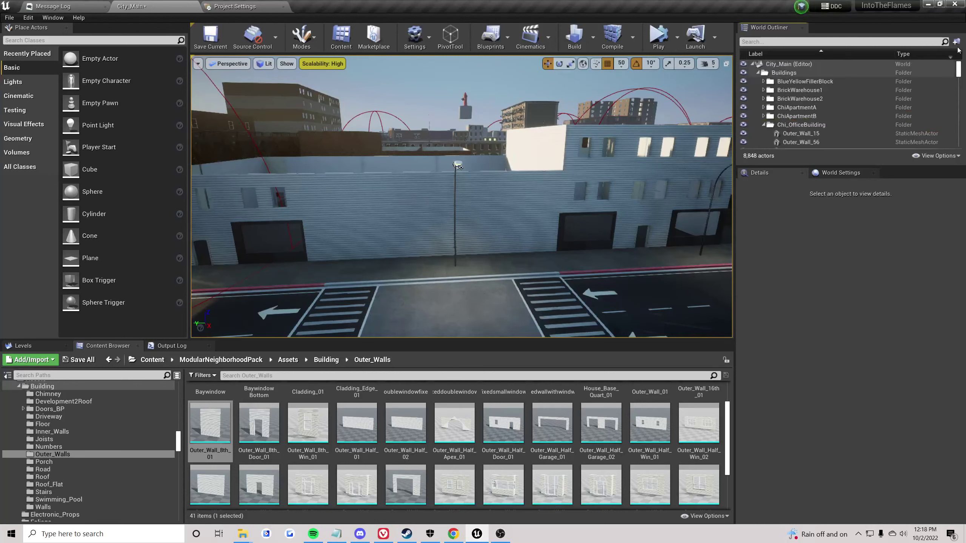
{"action": "left_click", "coordinate": [754, 64]}
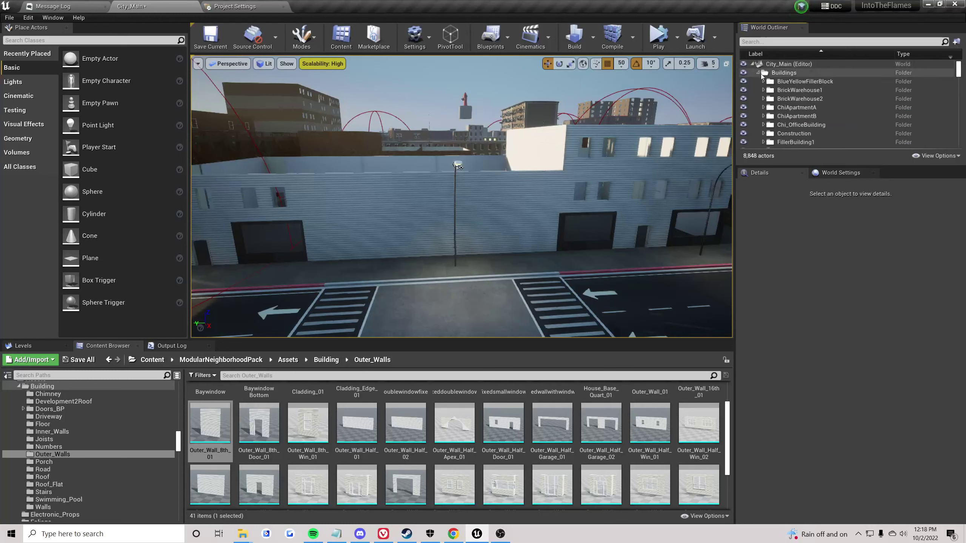
{"action": "scroll", "coordinate": [799, 132], "scroll_direction": "down", "scroll_amount": 3}
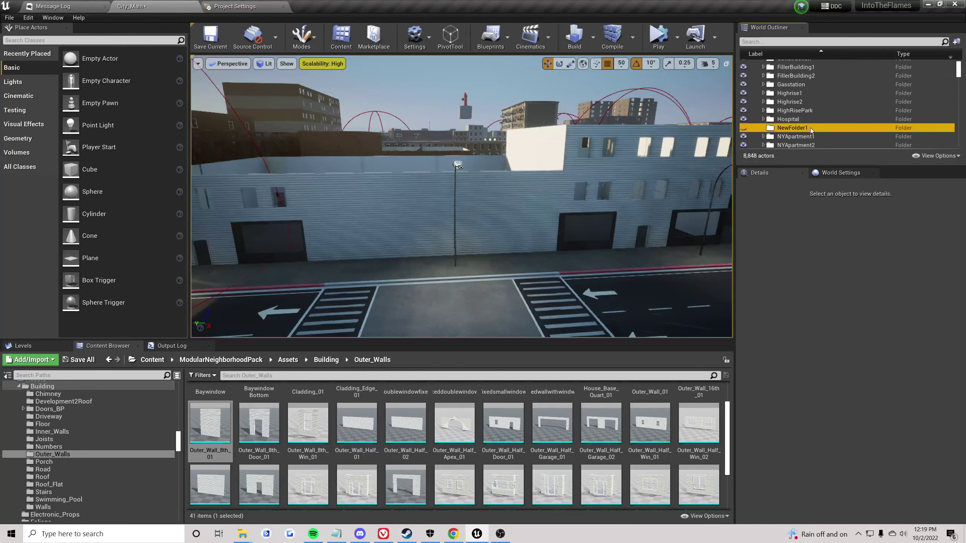
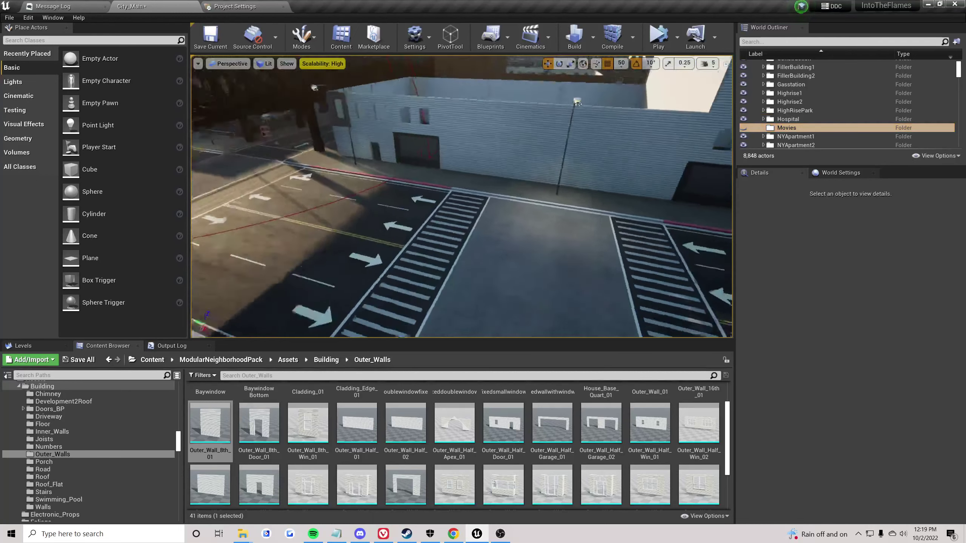
- Select the larger shop's front wall pieces on both storeys, starting from the singlewindow_ wall beside the elevated railway
{"action": "left_click", "coordinate": [426, 219]}
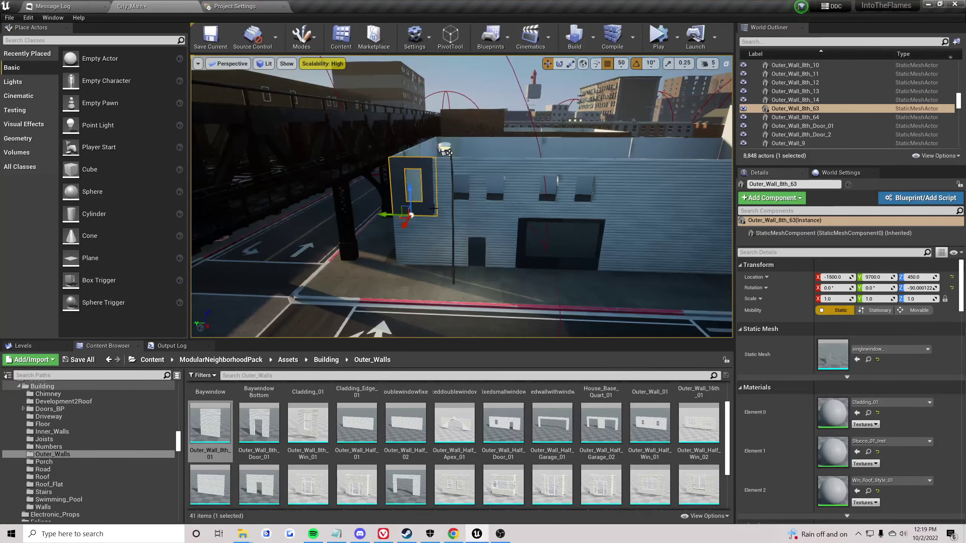
{"action": "left_click_drag", "start_coordinate": [447, 233], "coordinate": [447, 233], "text": "ctrl+alt"}
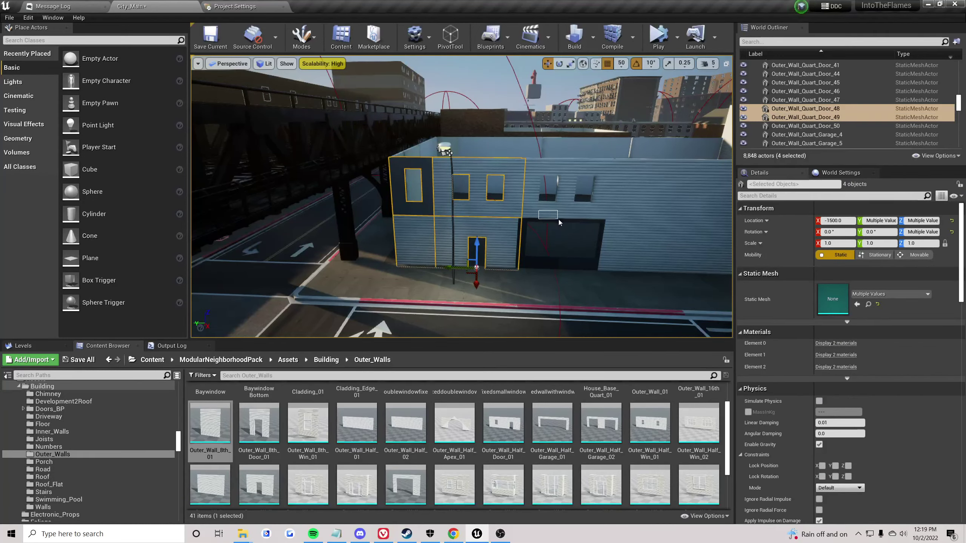
{"action": "left_click_drag", "start_coordinate": [558, 220], "coordinate": [559, 219], "text": "ctrl+alt+shift"}
{"action": "left_click_drag", "start_coordinate": [634, 181], "coordinate": [692, 252], "text": "ctrl+alt+shift"}
{"action": "mouse_move", "coordinate": [693, 252]}
{"action": "right_mouse_down"}
{"action": "mouse_move", "coordinate": [722, 228]}
{"action": "mouse_move", "coordinate": [699, 243]}
{"action": "right_mouse_up"}
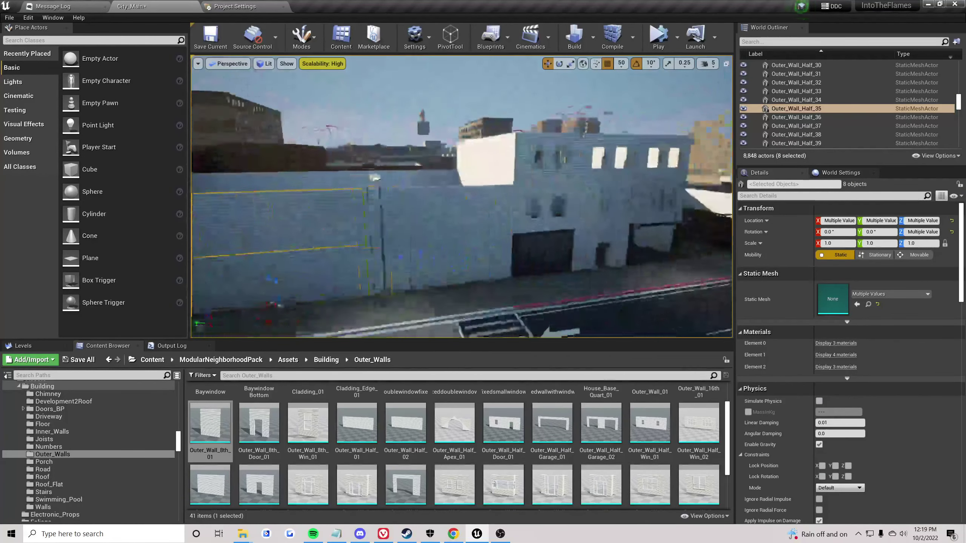
- Add the remaining street-front wall pieces to the selection, including all three storeys of the smaller building's facade
{"action": "right_click_drag", "start_coordinate": [509, 198], "coordinate": [434, 197]}
{"action": "left_click_drag", "start_coordinate": [514, 248], "coordinate": [514, 247], "text": "ctrl+alt"}
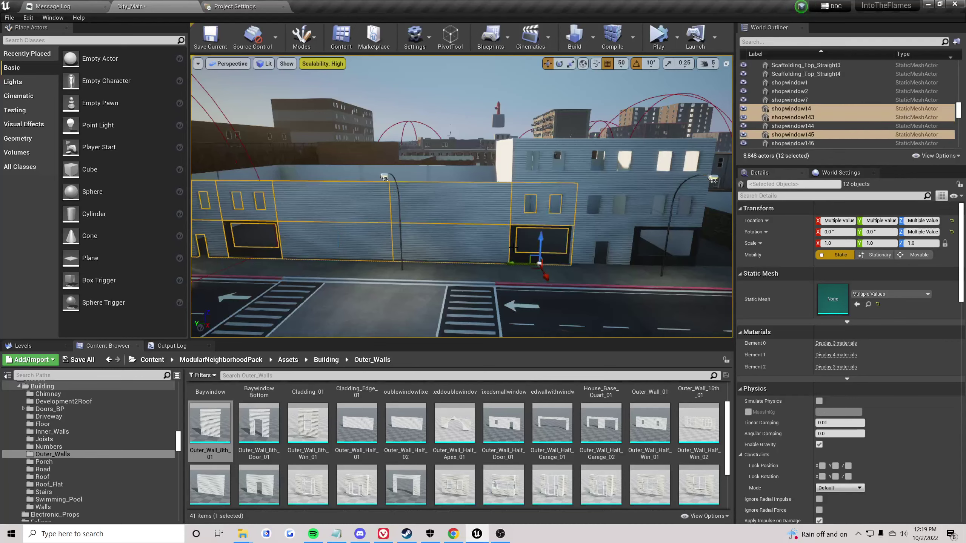
{"action": "right_click_drag", "start_coordinate": [514, 247], "coordinate": [480, 239]}
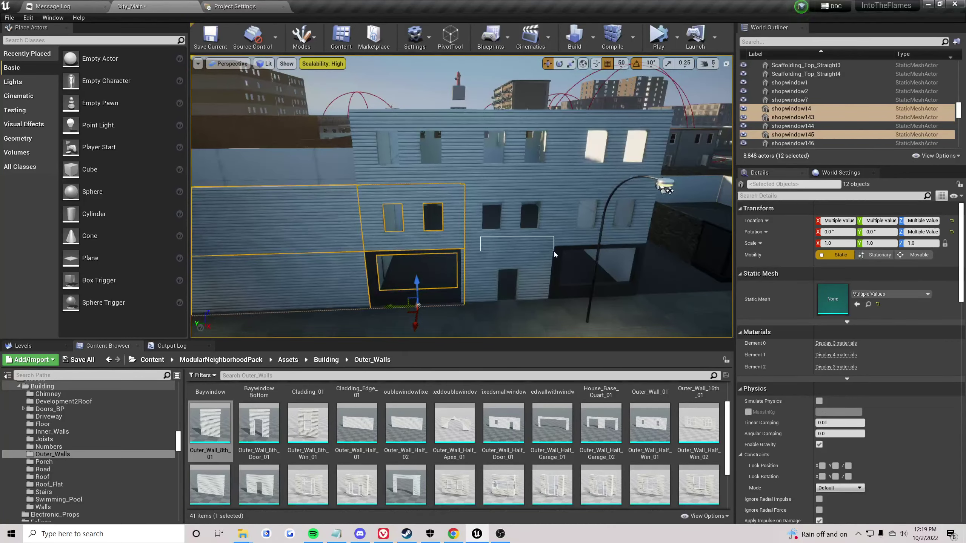
{"action": "left_click_drag", "start_coordinate": [554, 255], "coordinate": [554, 255], "text": "ctrl+alt"}
{"action": "right_click_drag", "start_coordinate": [554, 255], "coordinate": [412, 178]}
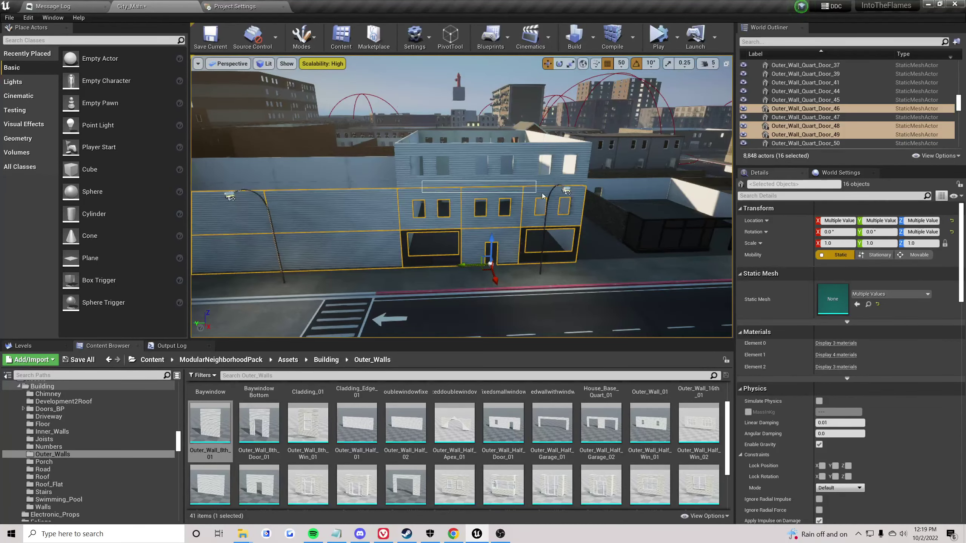
{"action": "left_click_drag", "start_coordinate": [542, 195], "coordinate": [543, 196], "text": "ctrl+alt"}
{"action": "right_click_drag", "start_coordinate": [542, 196], "coordinate": [460, 184]}
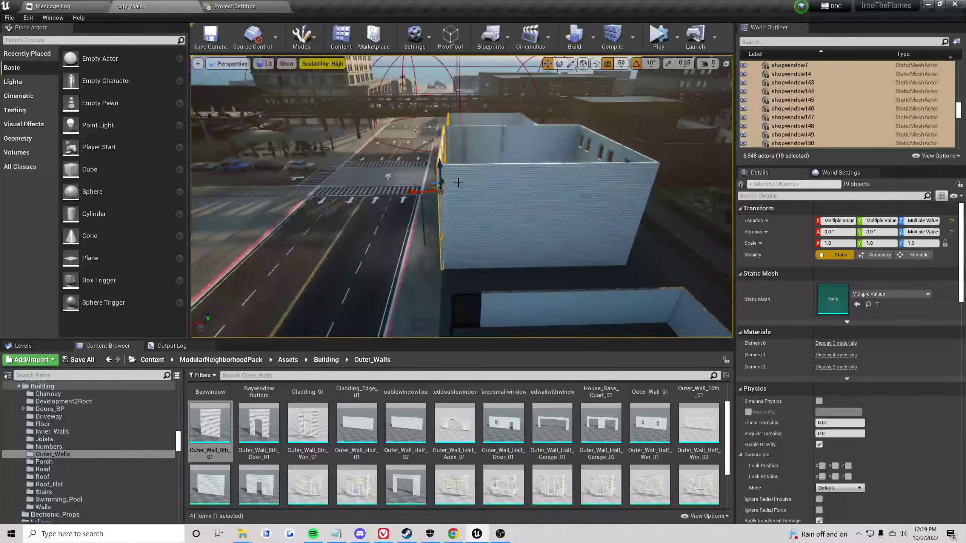
- Add the smaller building's outer end wall and the rear wall pieces of both buildings to the selection
{"action": "left_click_drag", "start_coordinate": [597, 251], "coordinate": [597, 252], "text": "ctrl+alt"}
{"action": "right_click_drag", "start_coordinate": [598, 252], "coordinate": [525, 228]}
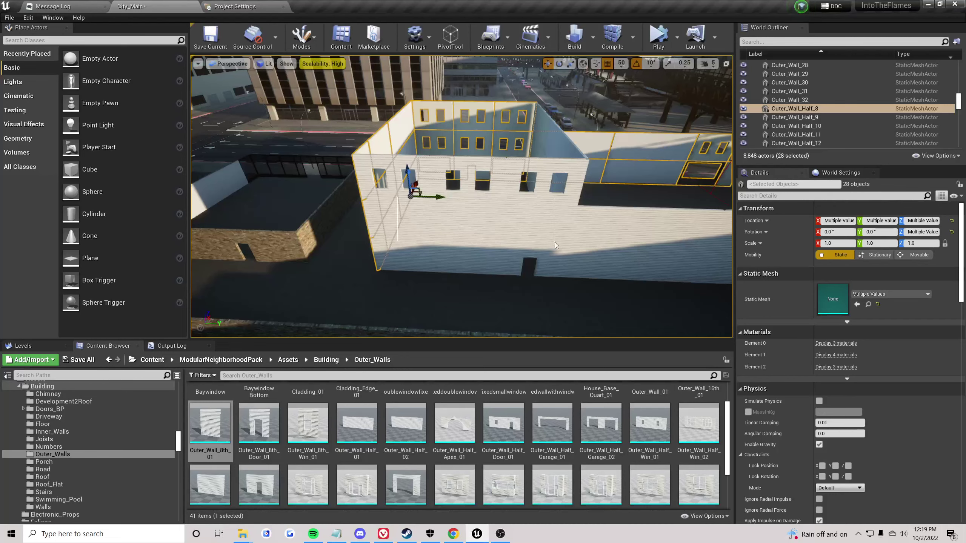
{"action": "left_click_drag", "start_coordinate": [554, 242], "coordinate": [554, 242], "text": "ctrl+alt"}
{"action": "right_click_drag", "start_coordinate": [554, 242], "coordinate": [497, 235]}
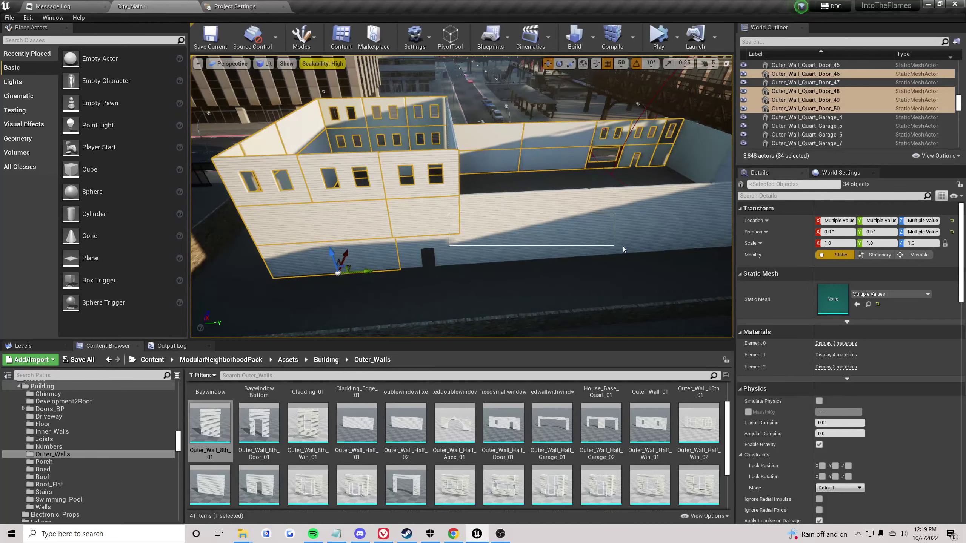
{"action": "left_click_drag", "start_coordinate": [622, 246], "coordinate": [656, 244], "text": "ctrl+alt+shift"}
{"action": "right_click_drag", "start_coordinate": [656, 244], "coordinate": [563, 232]}
{"action": "left_click_drag", "start_coordinate": [409, 208], "coordinate": [447, 217], "text": "ctrl+alt+shift"}
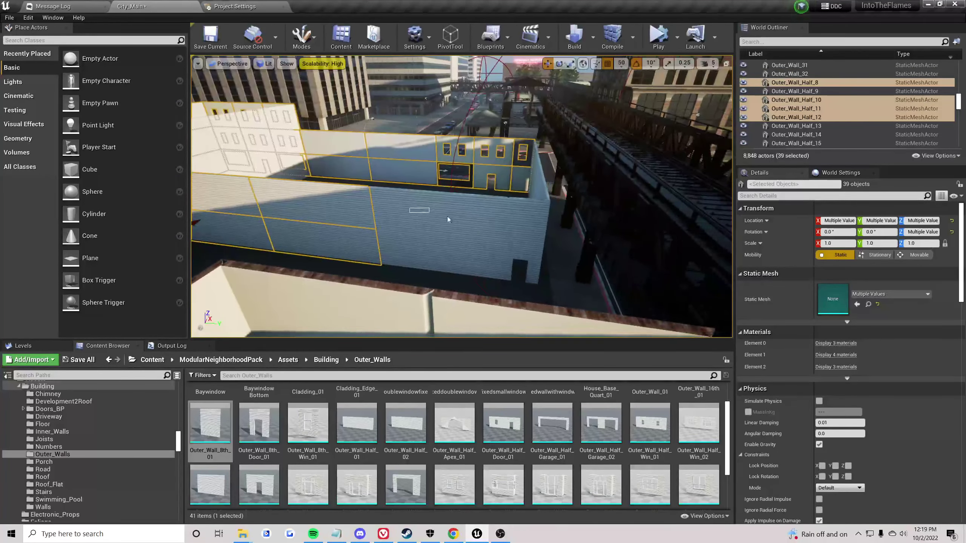
{"action": "left_click_drag", "start_coordinate": [527, 238], "coordinate": [528, 239], "text": "ctrl+alt"}
{"action": "right_click_drag", "start_coordinate": [527, 238], "coordinate": [372, 219]}
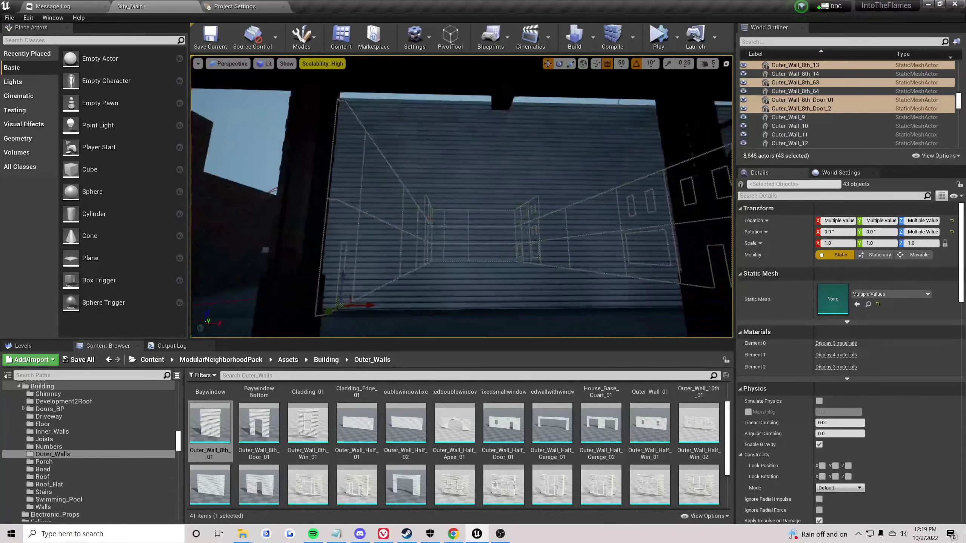
- Add the larger shop's railway-side walls and the dividing wall between the two buildings to the selection
{"action": "left_click_drag", "start_coordinate": [531, 282], "coordinate": [532, 281], "text": "ctrl+alt"}
{"action": "mouse_move", "coordinate": [484, 209]}
{"action": "right_mouse_down"}
{"action": "mouse_move", "coordinate": [505, 209]}
{"action": "mouse_move", "coordinate": [485, 209]}
{"action": "right_mouse_up"}
{"action": "right_click_drag", "start_coordinate": [461, 196], "coordinate": [504, 211]}
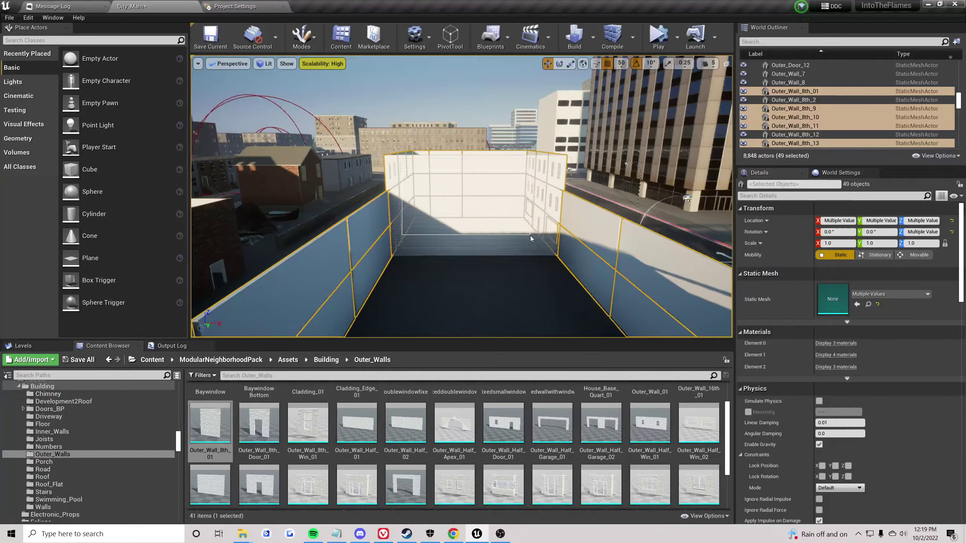
{"action": "left_click_drag", "start_coordinate": [530, 235], "coordinate": [542, 220], "text": "ctrl+alt+shift"}
{"action": "right_click_drag", "start_coordinate": [542, 220], "coordinate": [426, 266]}
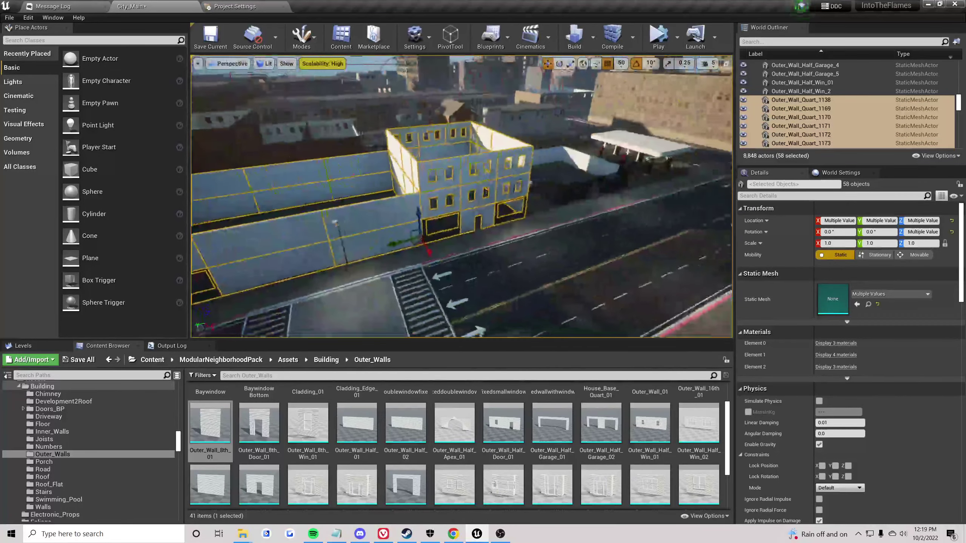
- Move all the selected building wall actors into the Movies folder
{"action": "right_click_drag", "start_coordinate": [531, 239], "coordinate": [530, 238]}
{"action": "right_click", "coordinate": [789, 99]}
{"action": "mouse_move", "coordinate": [812, 418]}
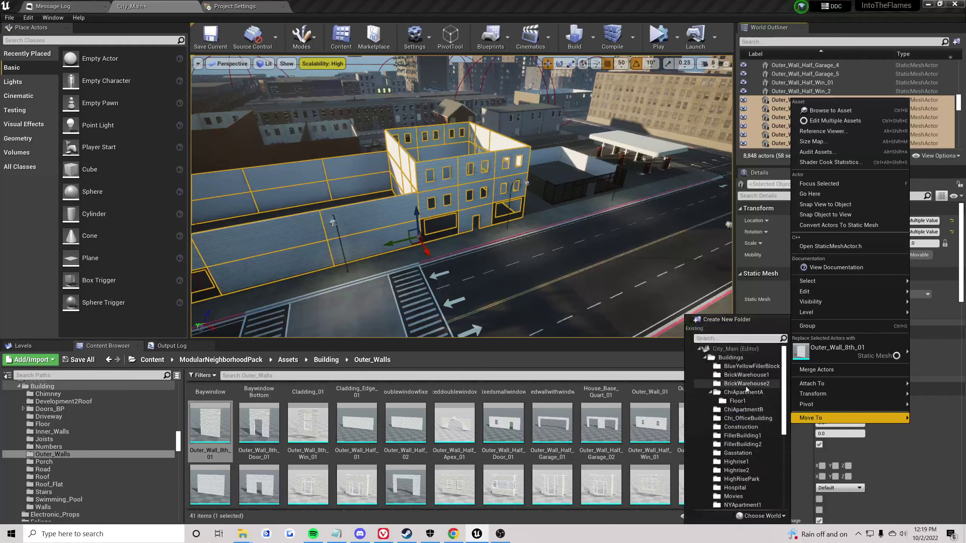
{"action": "scroll", "coordinate": [744, 394], "scroll_direction": "down", "scroll_amount": 3}
{"action": "left_click", "coordinate": [734, 447]}
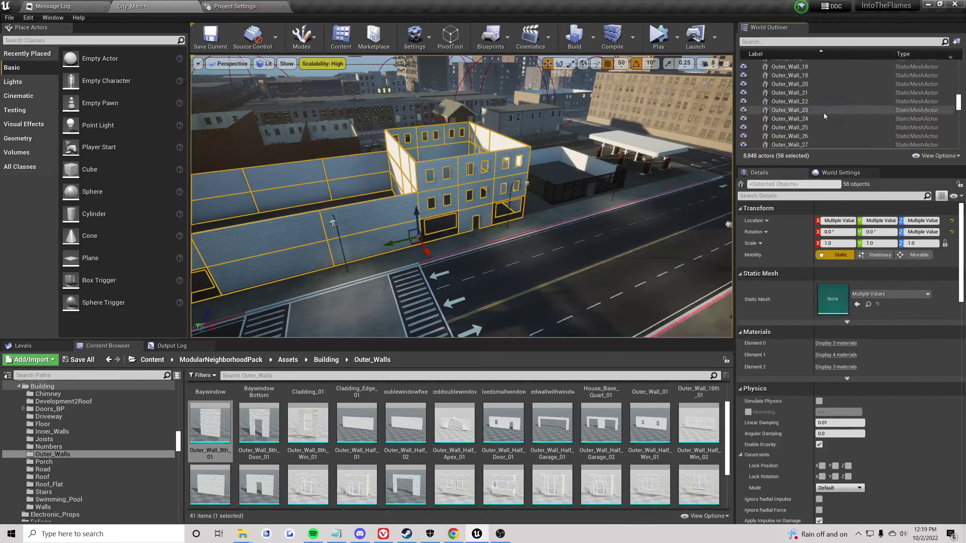
- Toggle the Movies folder's visibility off and on to check that it holds every wall of both buildings
{"action": "left_click_drag", "start_coordinate": [960, 103], "coordinate": [959, 65]}
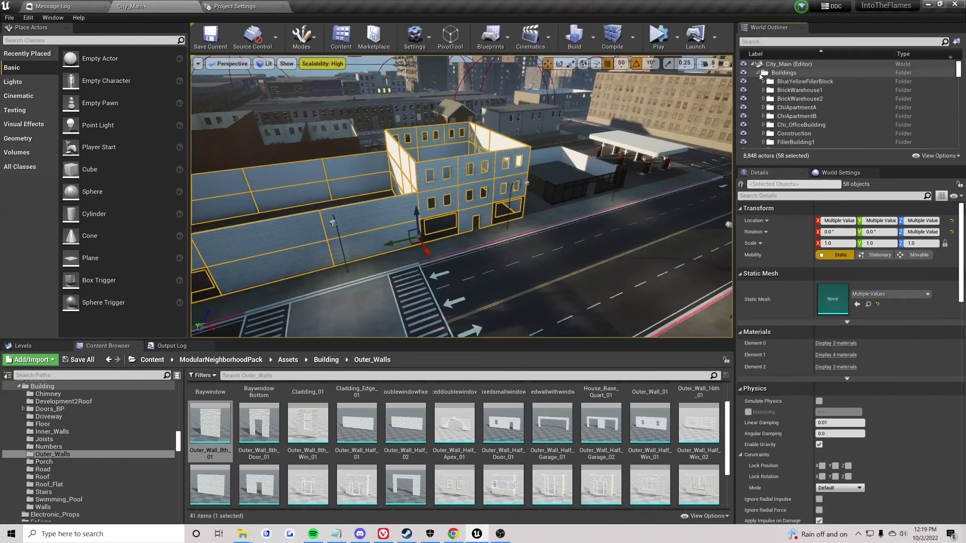
{"action": "scroll", "coordinate": [759, 75], "scroll_direction": "down", "scroll_amount": 3}
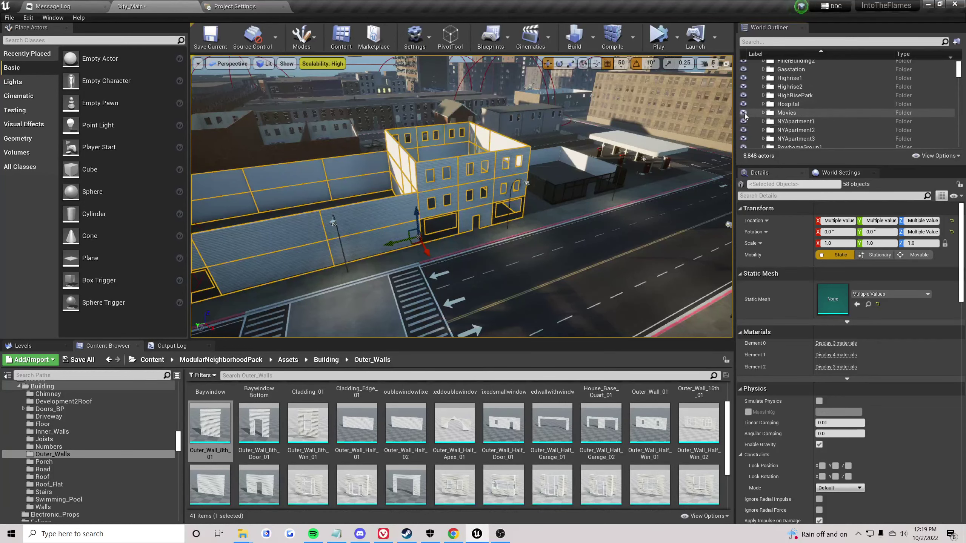
{"action": "left_click", "coordinate": [743, 113]}
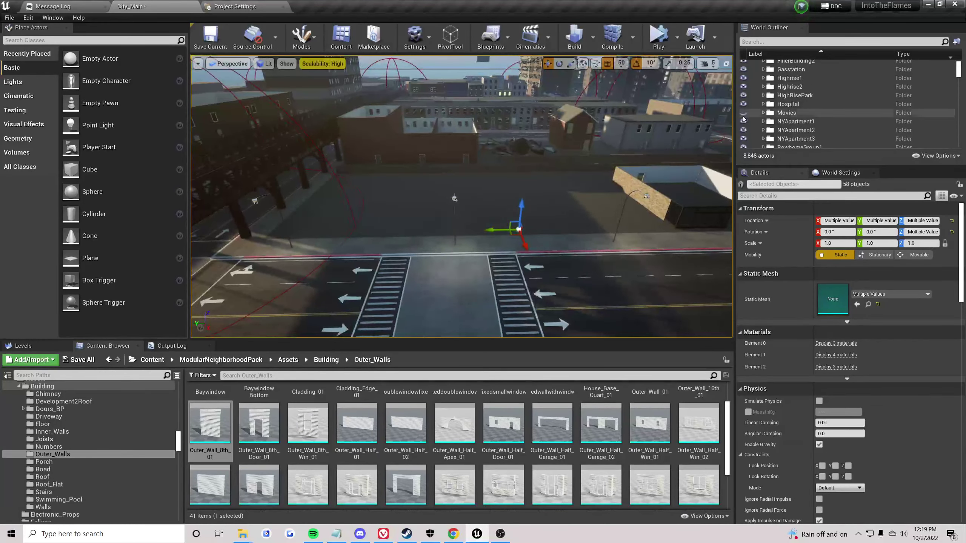
{"action": "left_click", "coordinate": [744, 114]}
- Show all Element 0 materials of the selected walls and open the EXTILE pack's Extile_Master_instances material folder
{"action": "left_click", "coordinate": [843, 344]}
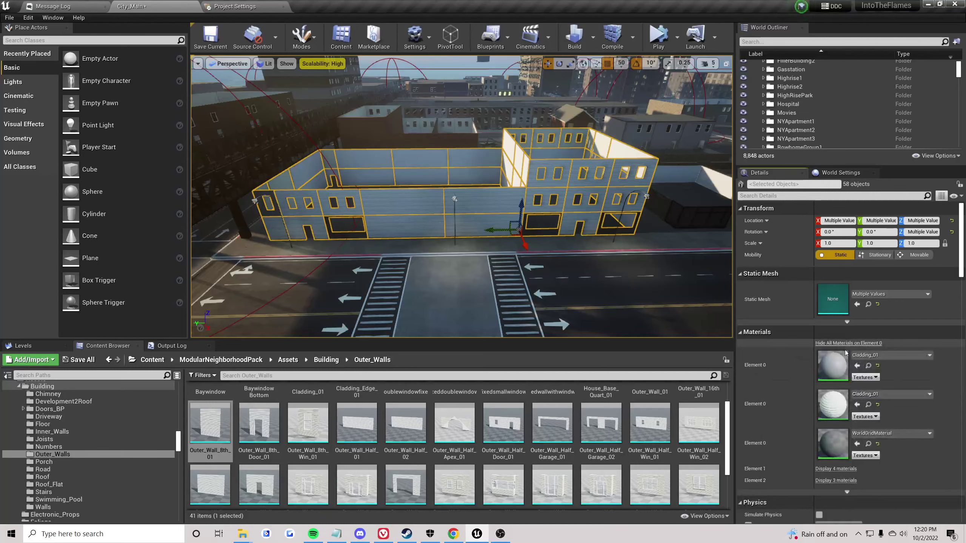
{"action": "right_click_drag", "start_coordinate": [485, 235], "coordinate": [429, 263]}
{"action": "left_click", "coordinate": [162, 361]}
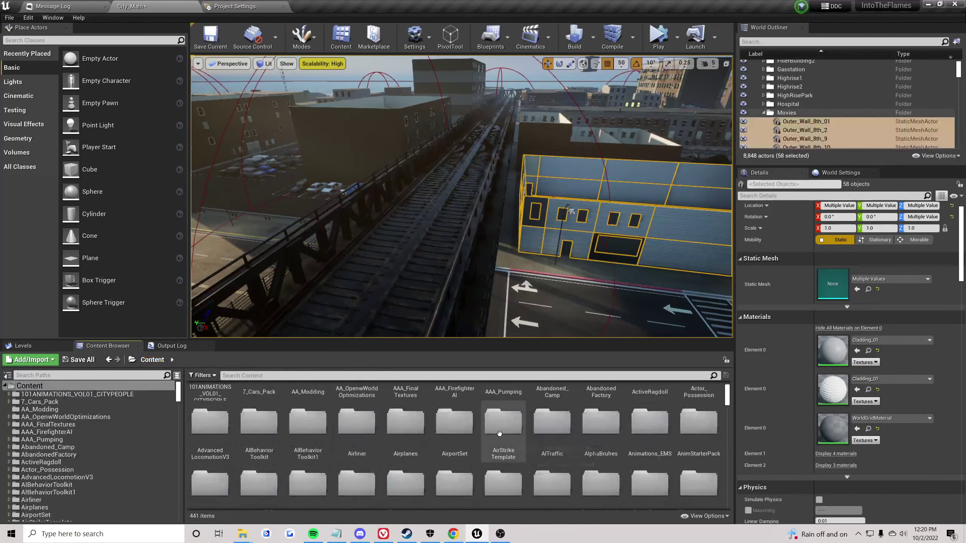
{"action": "scroll", "coordinate": [571, 429], "scroll_direction": "down", "scroll_amount": 3}
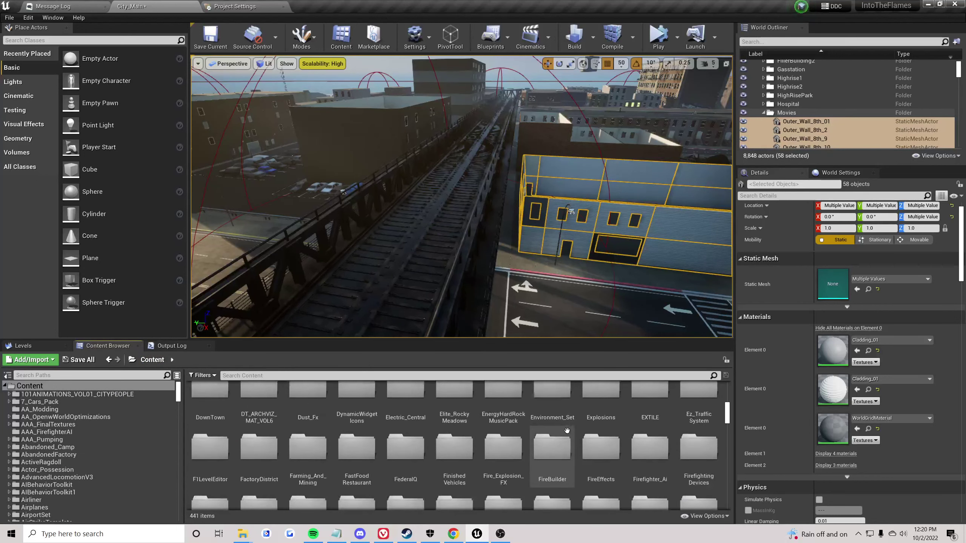
{"action": "double_click", "coordinate": [644, 395]}
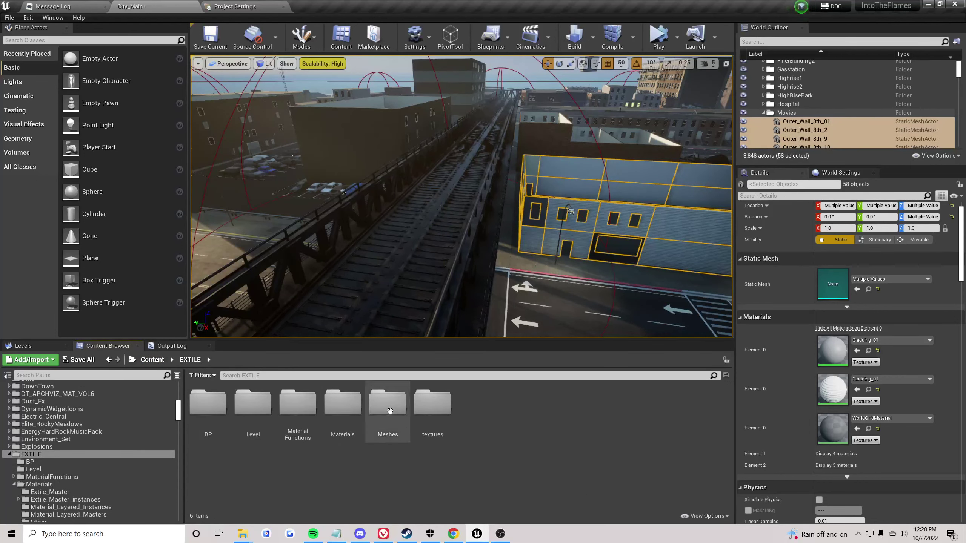
{"action": "double_click", "coordinate": [251, 414]}
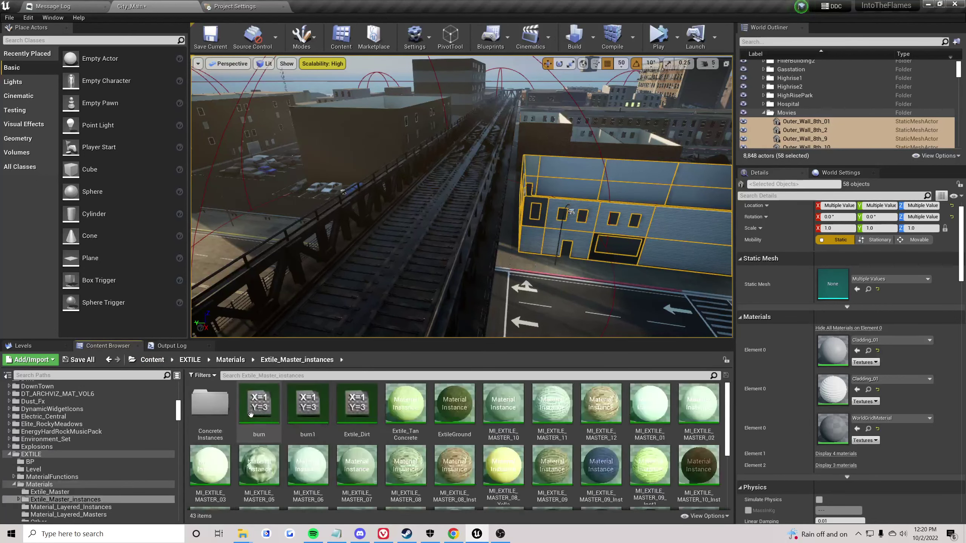
- Assign the MI_EXTILE_MASTER_09 brick material to the Cladding_01 slots of Element 0 on all selected walls
{"action": "scroll", "coordinate": [553, 459], "scroll_direction": "down", "scroll_amount": 1}
{"action": "left_click_drag", "start_coordinate": [553, 459], "coordinate": [838, 385]}
{"action": "left_click_drag", "start_coordinate": [548, 451], "coordinate": [840, 392]}
{"action": "left_click", "coordinate": [623, 300]}
{"action": "right_click_drag", "start_coordinate": [623, 301], "coordinate": [699, 297]}
{"action": "key", "text": "w"}
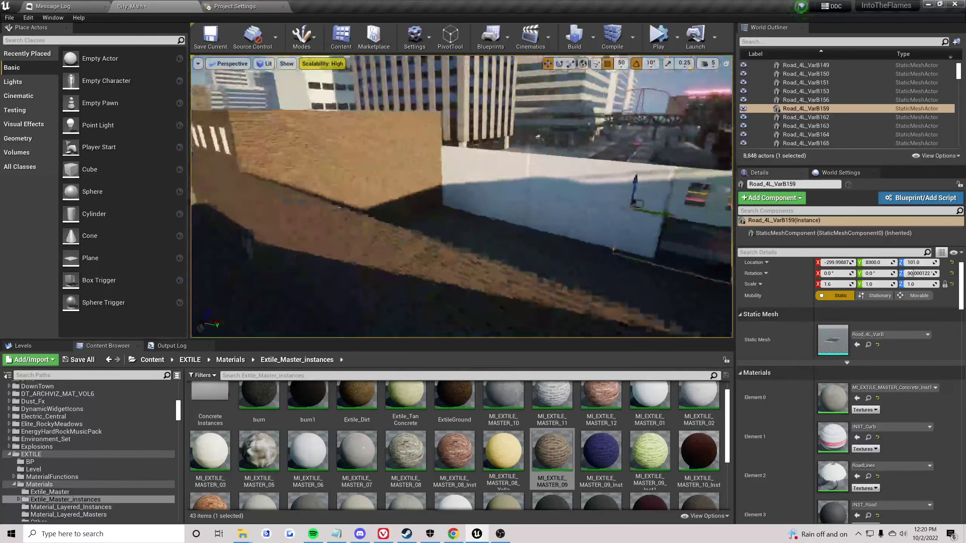
{"action": "right_click_drag", "start_coordinate": [593, 304], "coordinate": [593, 305]}
{"action": "right_click_drag", "start_coordinate": [502, 329], "coordinate": [502, 329]}
- Look through the Miami pack's static mesh props and open its Miami_Buildings folder to find the building signs
{"action": "left_click", "coordinate": [152, 360]}
{"action": "scroll", "coordinate": [387, 424], "scroll_direction": "down", "scroll_amount": 5}
{"action": "scroll", "coordinate": [387, 425], "scroll_direction": "down", "scroll_amount": 10}
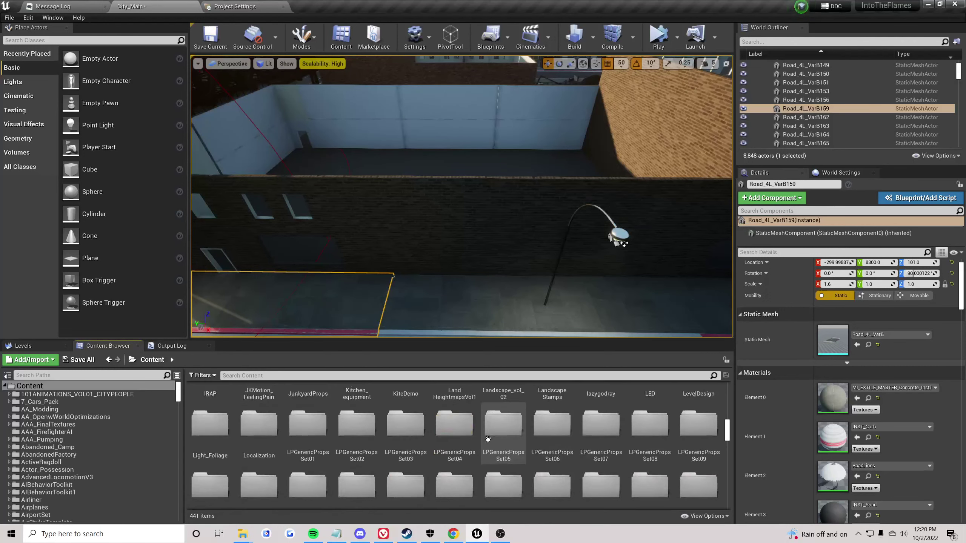
{"action": "scroll", "coordinate": [488, 439], "scroll_direction": "down", "scroll_amount": 6}
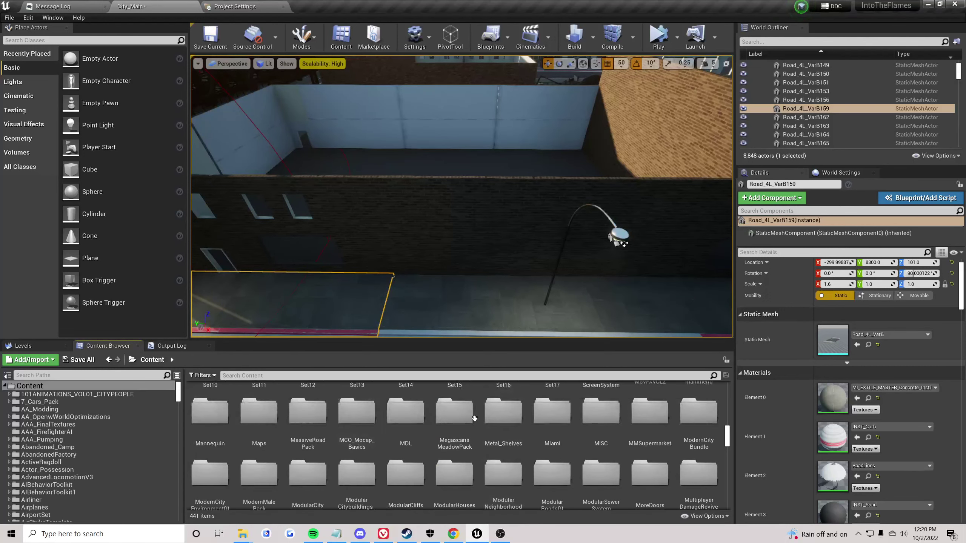
{"action": "double_click", "coordinate": [561, 415]}
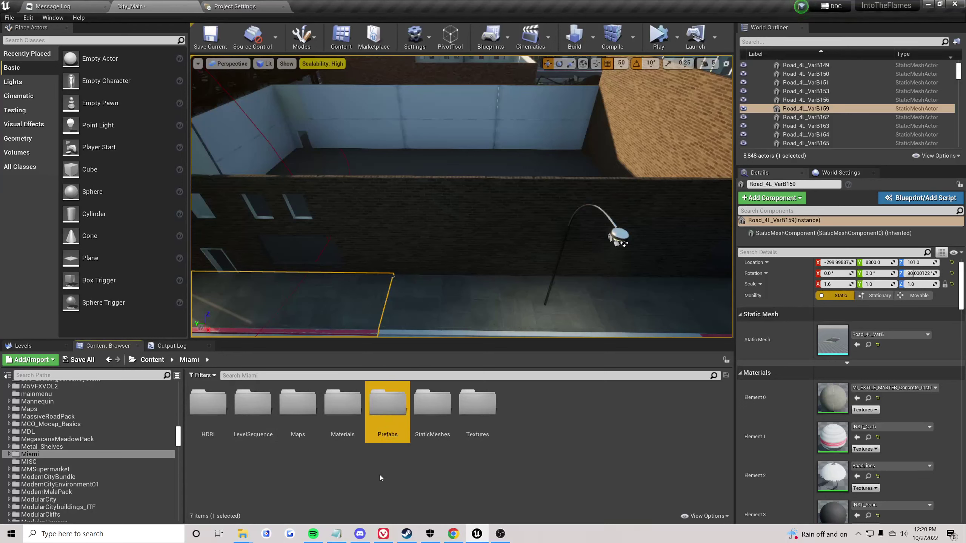
{"action": "double_click", "coordinate": [442, 410]}
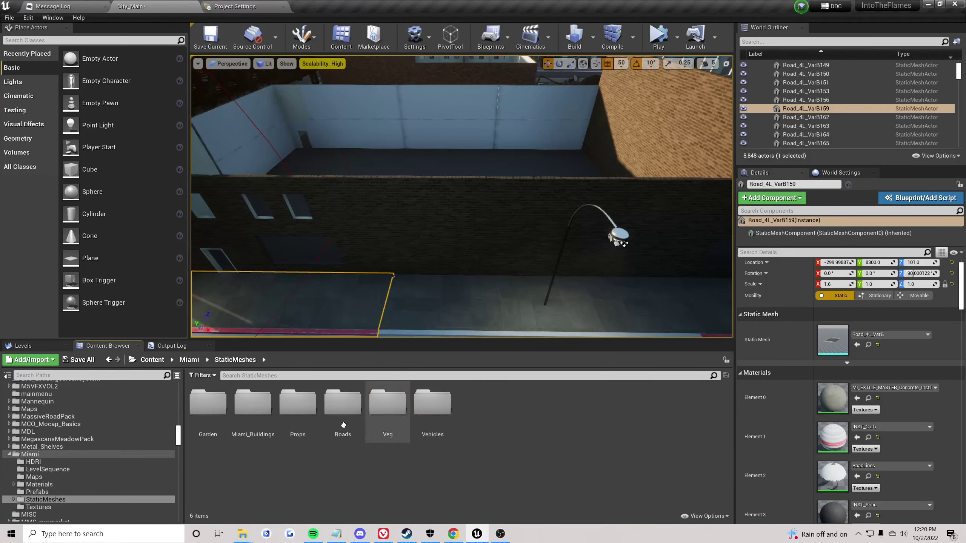
{"action": "double_click", "coordinate": [303, 413]}
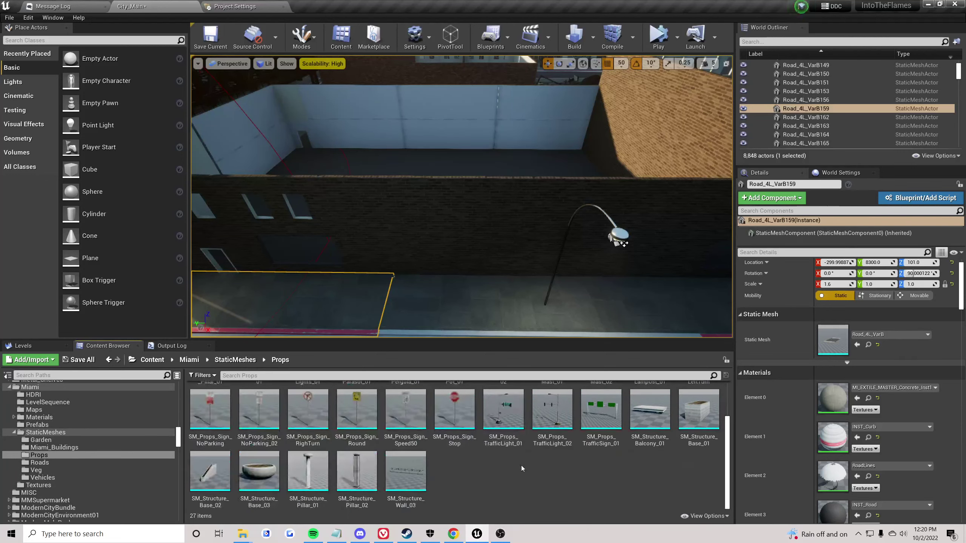
{"action": "key", "text": "alt+Left"}
{"action": "double_click", "coordinate": [254, 415]}
{"action": "scroll", "coordinate": [539, 467], "scroll_direction": "down", "scroll_amount": 2}
{"action": "scroll", "coordinate": [548, 467], "scroll_direction": "down", "scroll_amount": 3}
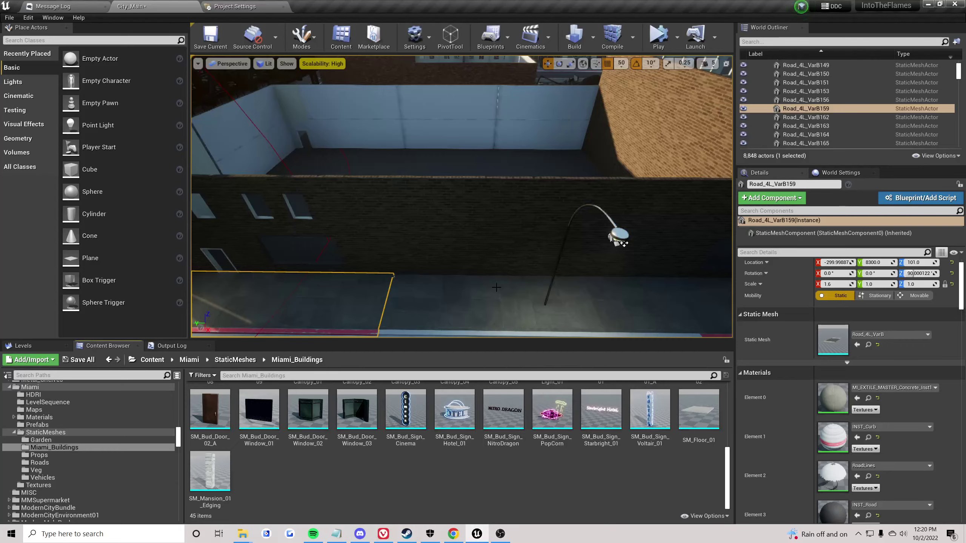
- Place the SM_Bud_Sign_Cinema sign at the larger shop's front wall and raise it to a height of 650
{"action": "key", "text": "f"}
{"action": "right_click_drag", "start_coordinate": [462, 213], "coordinate": [593, 175]}
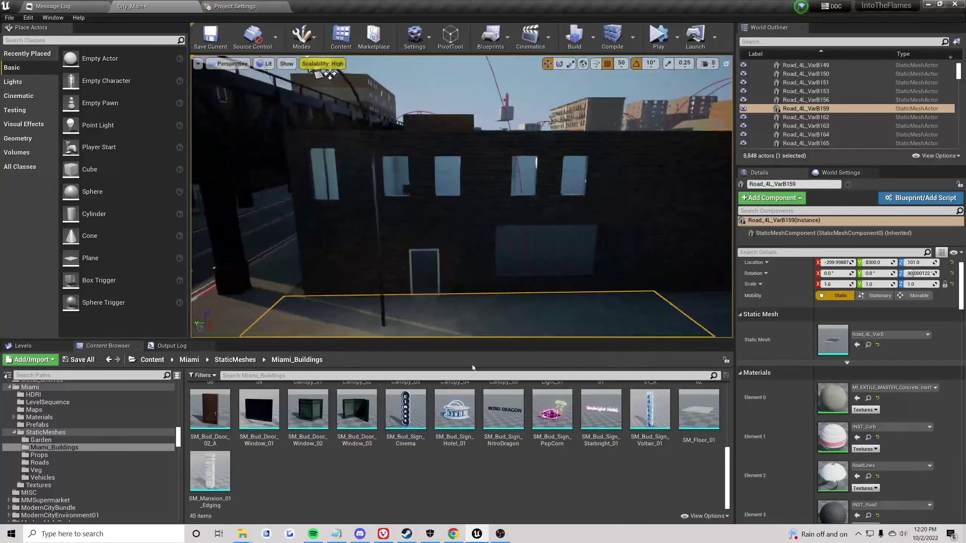
{"action": "left_click_drag", "start_coordinate": [405, 412], "coordinate": [461, 243]}
{"action": "left_click_drag", "start_coordinate": [475, 211], "coordinate": [475, 211]}
{"action": "right_click_drag", "start_coordinate": [475, 210], "coordinate": [540, 211]}
{"action": "left_click_drag", "start_coordinate": [469, 190], "coordinate": [469, 147]}
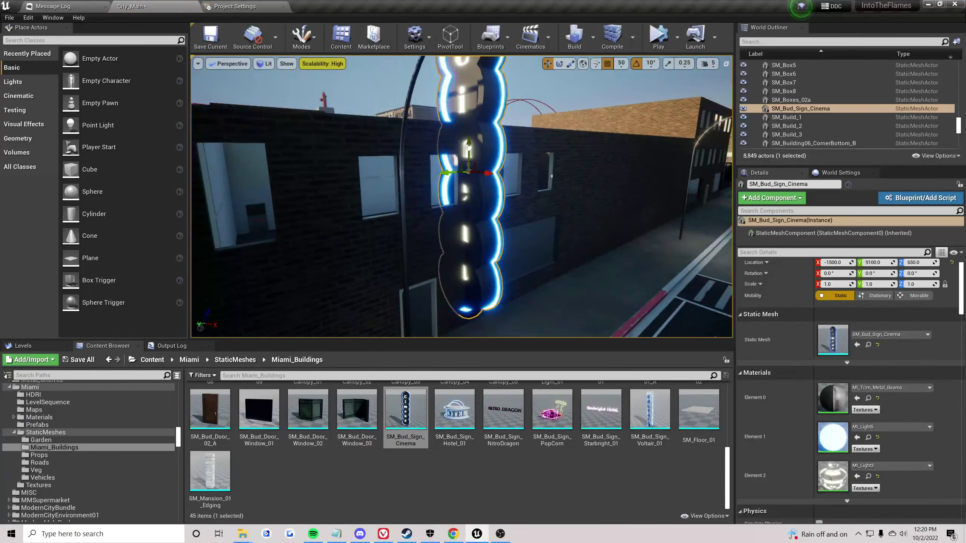
- Scale the Cinema sign uniformly to 0.75
{"action": "left_click", "coordinate": [924, 284]}
{"action": "type", "text": ".75"}
{"action": "key", "text": "Return"}
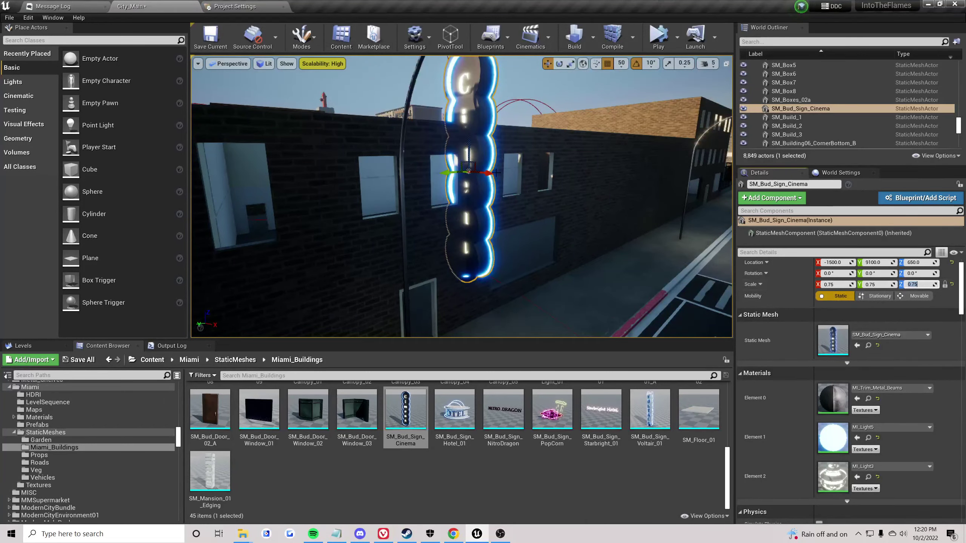
- Move the Cinema sign to the shop's railway-side front corner, at about X -1405.5, Y 9670.6, Z 791.3
{"action": "left_click_drag", "start_coordinate": [494, 175], "coordinate": [510, 179]}
{"action": "right_click_drag", "start_coordinate": [508, 178], "coordinate": [533, 192]}
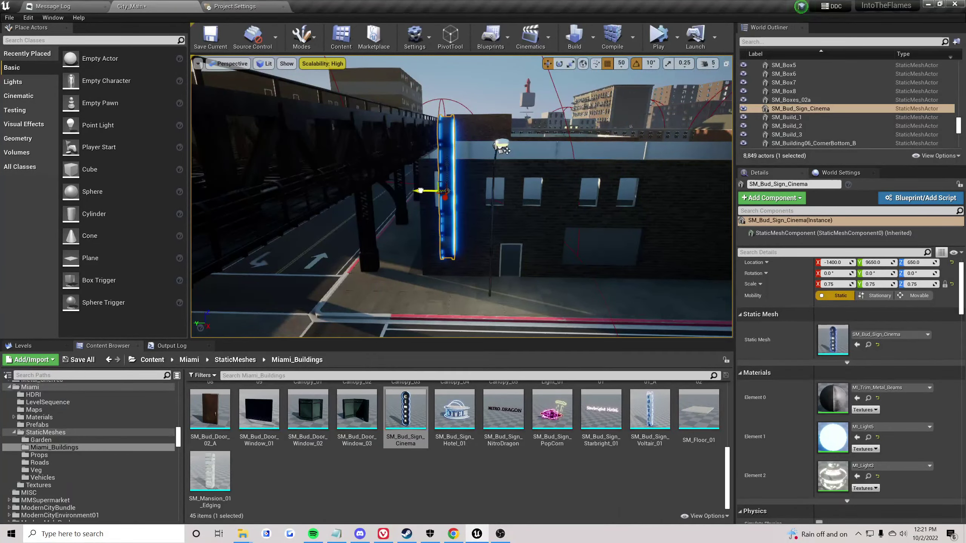
{"action": "mouse_move", "coordinate": [416, 192]}
{"action": "right_mouse_down"}
{"action": "mouse_move", "coordinate": [365, 230]}
{"action": "mouse_move", "coordinate": [366, 193]}
{"action": "mouse_move", "coordinate": [430, 196]}
{"action": "right_mouse_up"}
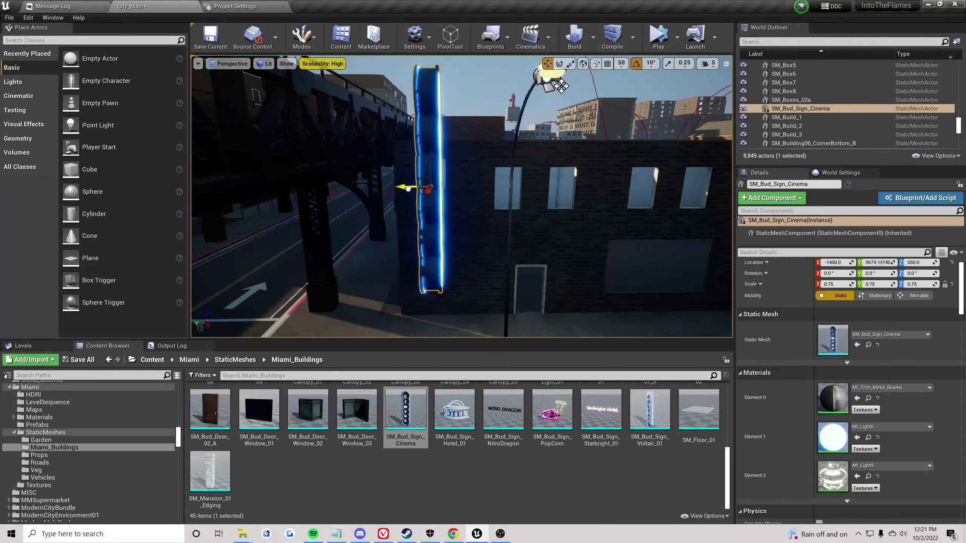
{"action": "left_click_drag", "start_coordinate": [408, 188], "coordinate": [409, 188]}
{"action": "right_click_drag", "start_coordinate": [409, 188], "coordinate": [375, 167]}
{"action": "left_click", "coordinate": [346, 209]}
{"action": "left_click", "coordinate": [438, 175]}
{"action": "key", "text": "f"}
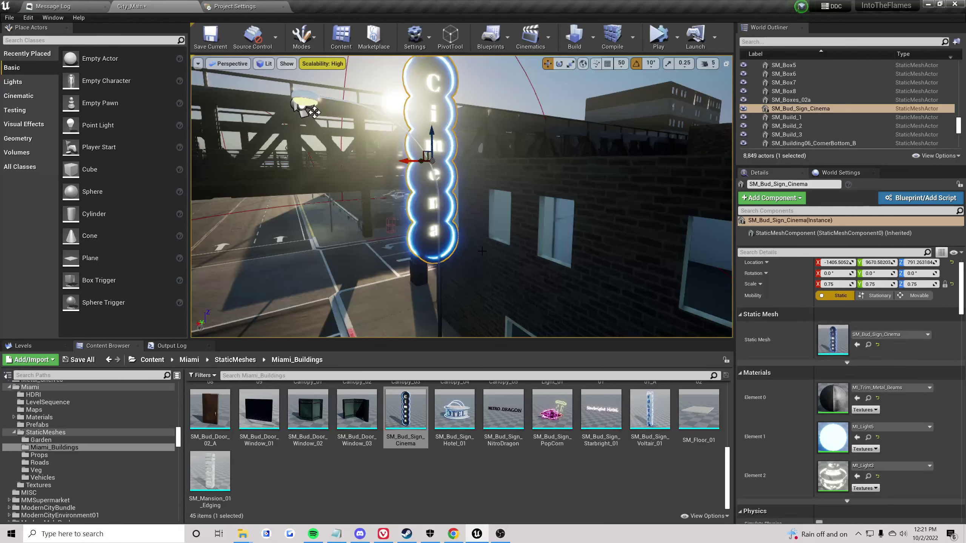
- Replace the upper single-window wall piece behind the Cinema sign with the solid Outer_Wall_8th_01 mesh
{"action": "mouse_move", "coordinate": [482, 251]}
{"action": "right_mouse_down"}
{"action": "mouse_move", "coordinate": [510, 253]}
{"action": "mouse_move", "coordinate": [498, 257]}
{"action": "right_mouse_up"}
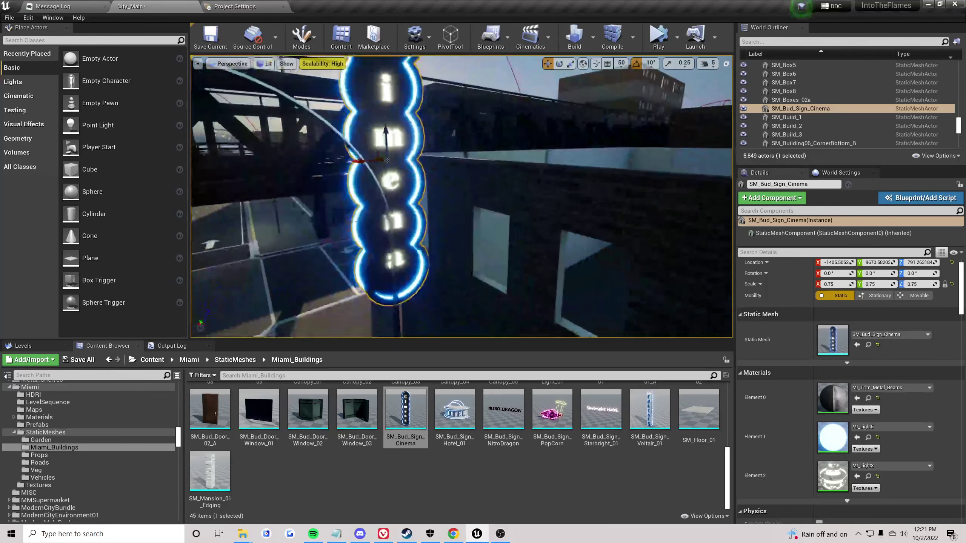
{"action": "left_click", "coordinate": [869, 398]}
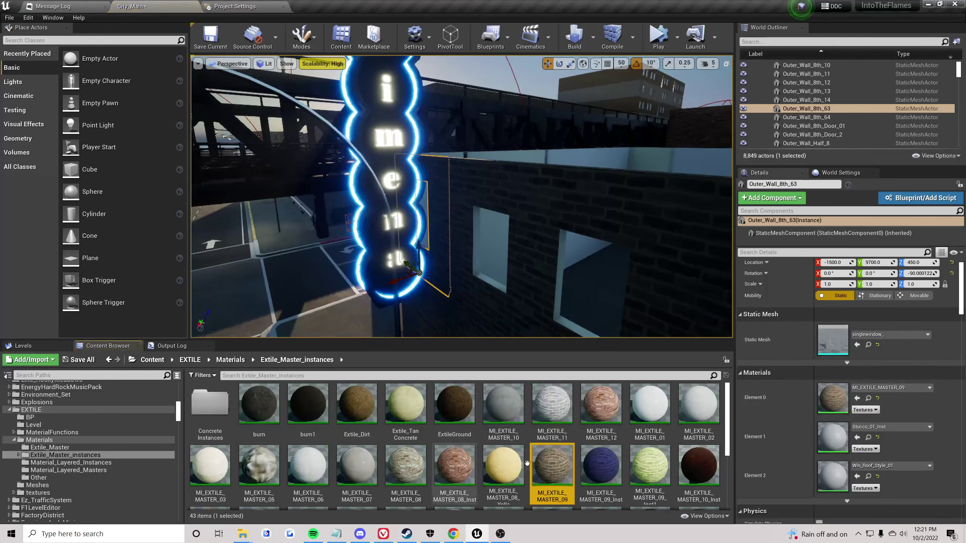
{"action": "left_click", "coordinate": [869, 344]}
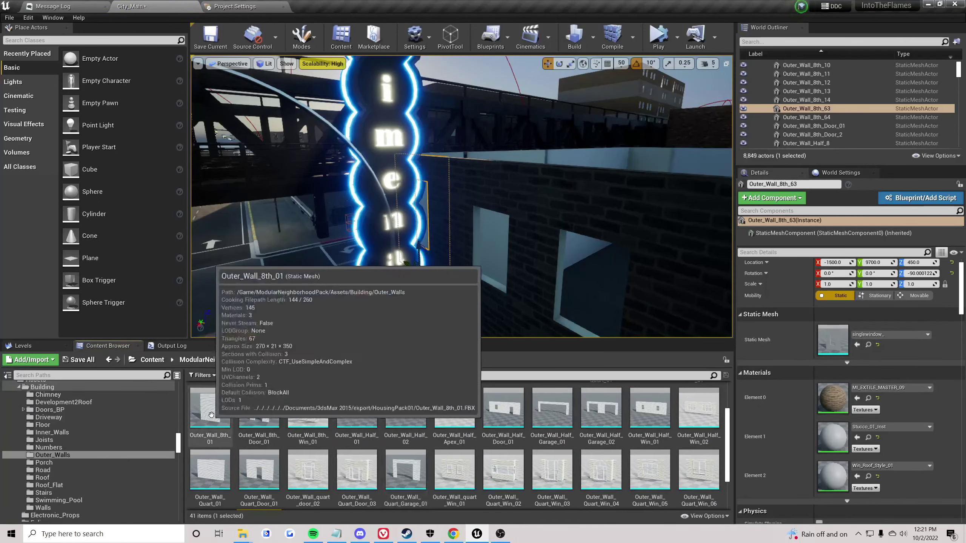
{"action": "left_click_drag", "start_coordinate": [211, 415], "coordinate": [832, 341]}
{"action": "right_click_drag", "start_coordinate": [452, 141], "coordinate": [433, 175]}
{"action": "left_click", "coordinate": [452, 141]}
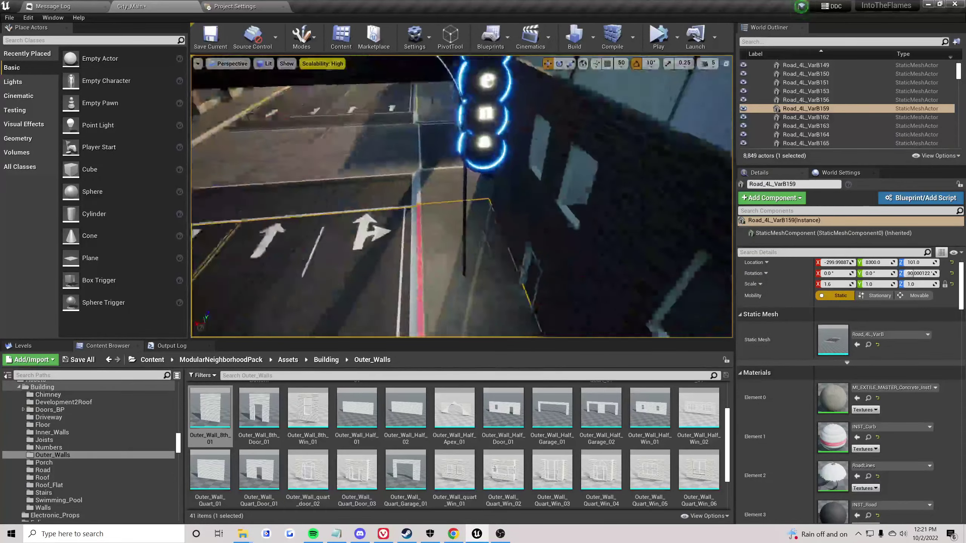
- Select the Cinema sign and locate its mesh in the Miami_Buildings folder
{"action": "right_click_drag", "start_coordinate": [402, 137], "coordinate": [422, 171]}
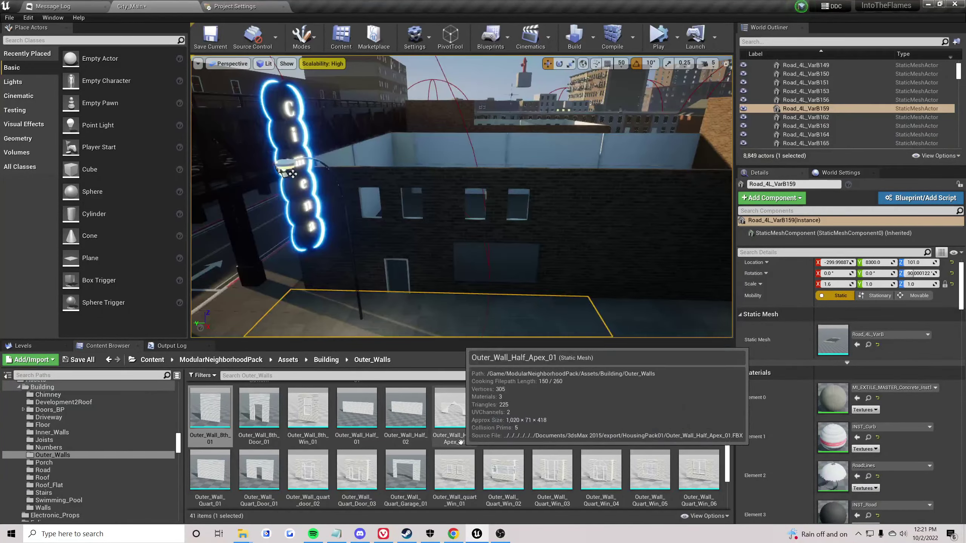
{"action": "left_click", "coordinate": [292, 174]}
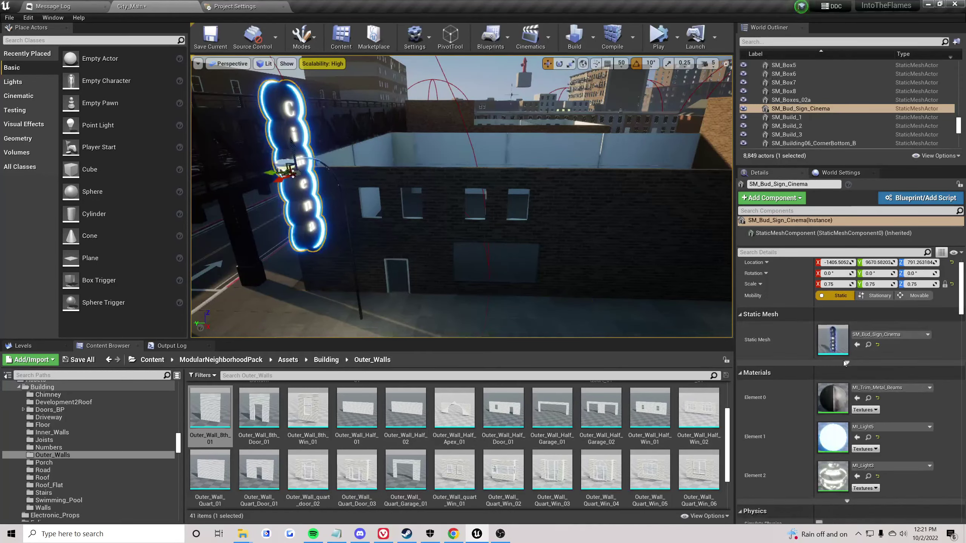
{"action": "left_click", "coordinate": [868, 344]}
- Try the SM_Bud_Sign_PopCorn sign on the larger shop's front wall, rotated 90 degrees, and delete it
{"action": "right_click_drag", "start_coordinate": [539, 244], "coordinate": [563, 243]}
{"action": "left_click_drag", "start_coordinate": [551, 470], "coordinate": [510, 255]}
{"action": "mouse_move", "coordinate": [480, 263]}
{"action": "right_mouse_down"}
{"action": "mouse_move", "coordinate": [498, 274]}
{"action": "mouse_move", "coordinate": [490, 270]}
{"action": "right_mouse_up"}
{"action": "key", "text": "e"}
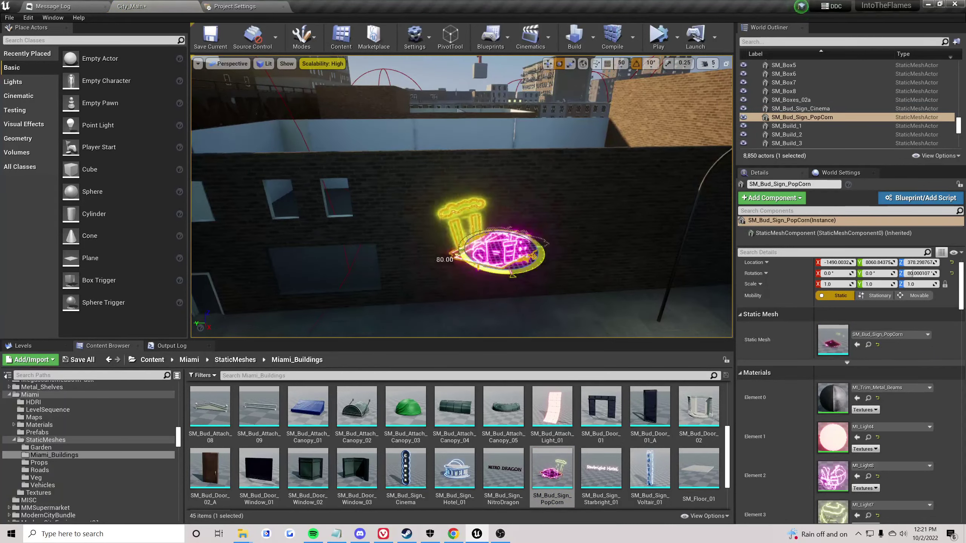
{"action": "key", "text": "f"}
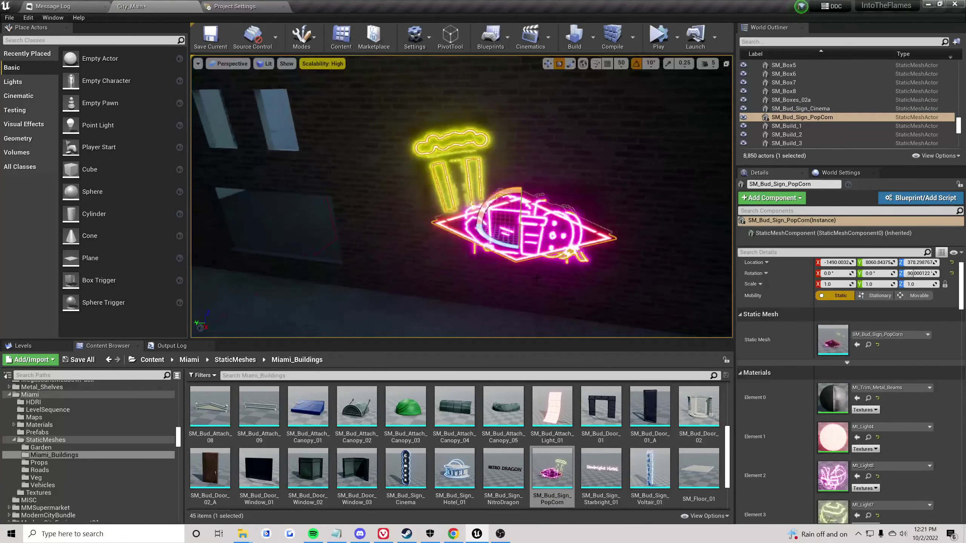
{"action": "key", "text": "Delete"}
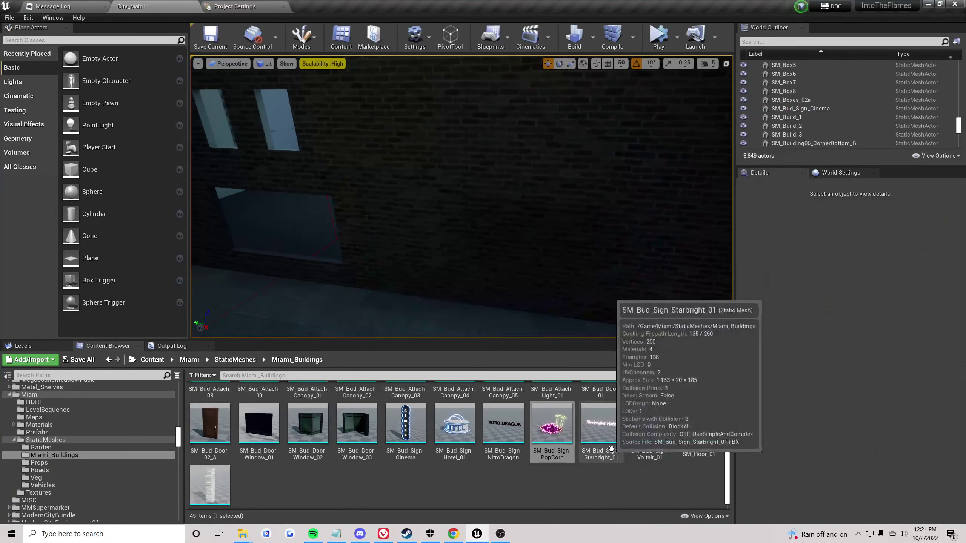
- Place the SM_Bud_Attach_Canopy_01 canopy at the larger shop's front wall near the door and rotate it to -90 degrees
{"action": "scroll", "coordinate": [499, 454], "scroll_direction": "up", "scroll_amount": 3}
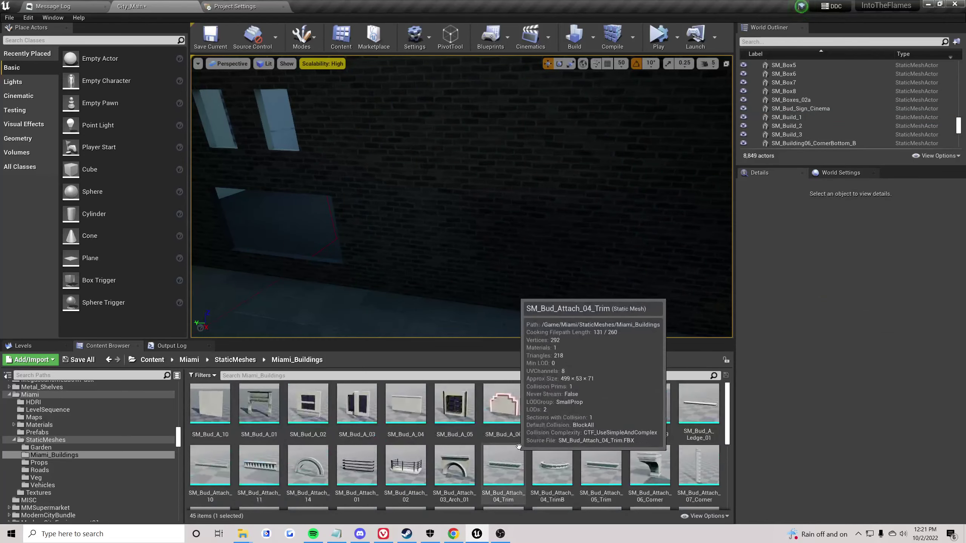
{"action": "right_click_drag", "start_coordinate": [461, 196], "coordinate": [539, 75]}
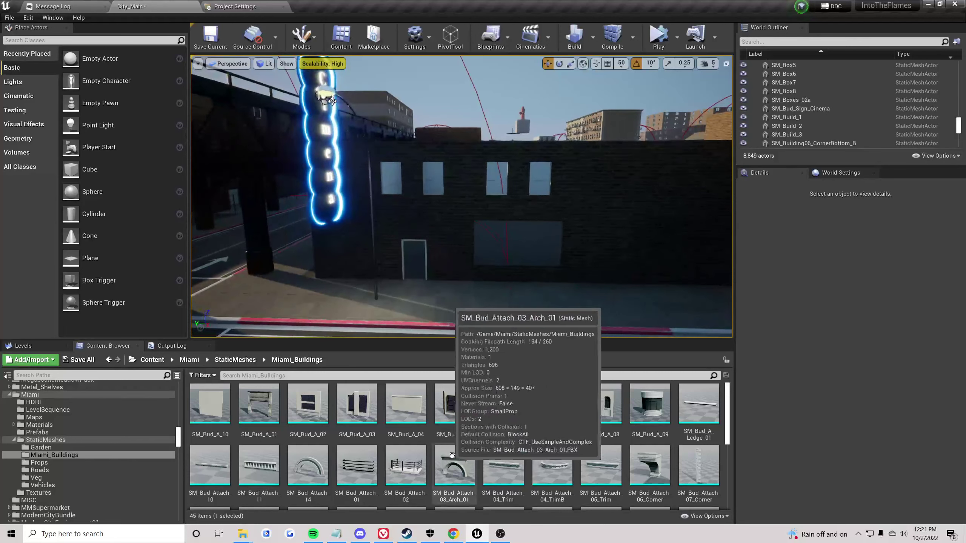
{"action": "scroll", "coordinate": [474, 439], "scroll_direction": "down", "scroll_amount": 2}
{"action": "scroll", "coordinate": [475, 439], "scroll_direction": "down", "scroll_amount": 2}
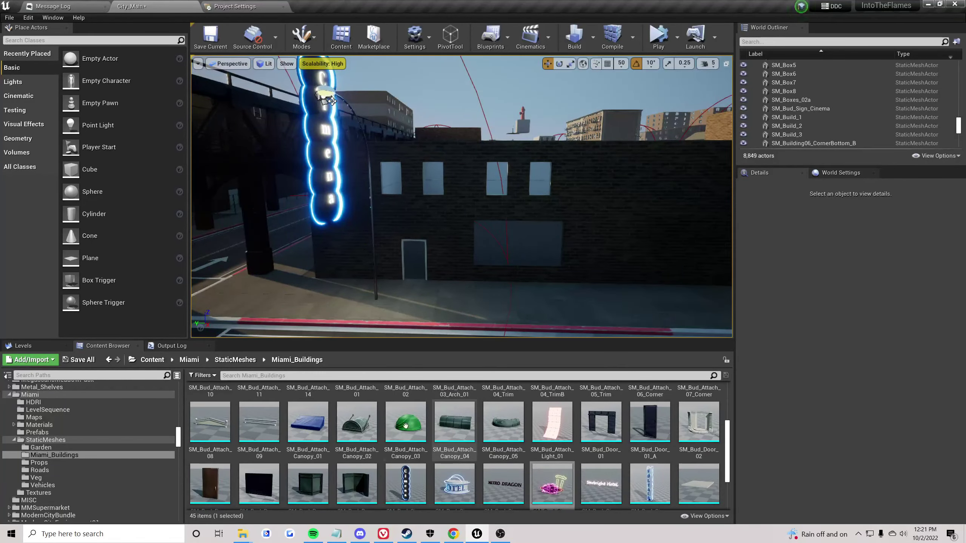
{"action": "left_click_drag", "start_coordinate": [307, 422], "coordinate": [425, 220]}
{"action": "right_click_drag", "start_coordinate": [425, 220], "coordinate": [425, 221]}
{"action": "key", "text": "e"}
{"action": "right_click_drag", "start_coordinate": [479, 205], "coordinate": [478, 205]}
- Position the canopy against the wall above the shop door, at about X -1443.4, Y 9301.2, Z 405.8
{"action": "key", "text": "w"}
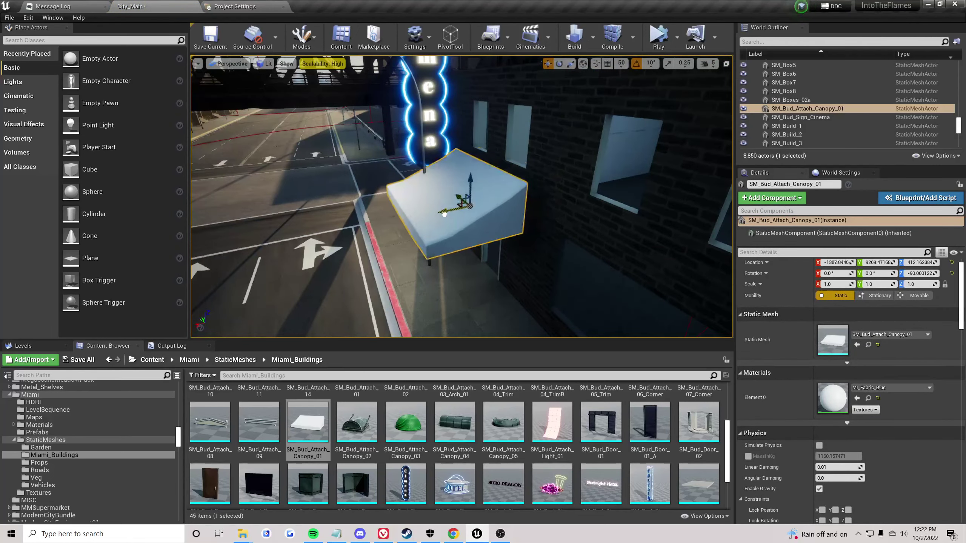
{"action": "right_click_drag", "start_coordinate": [462, 216], "coordinate": [462, 217]}
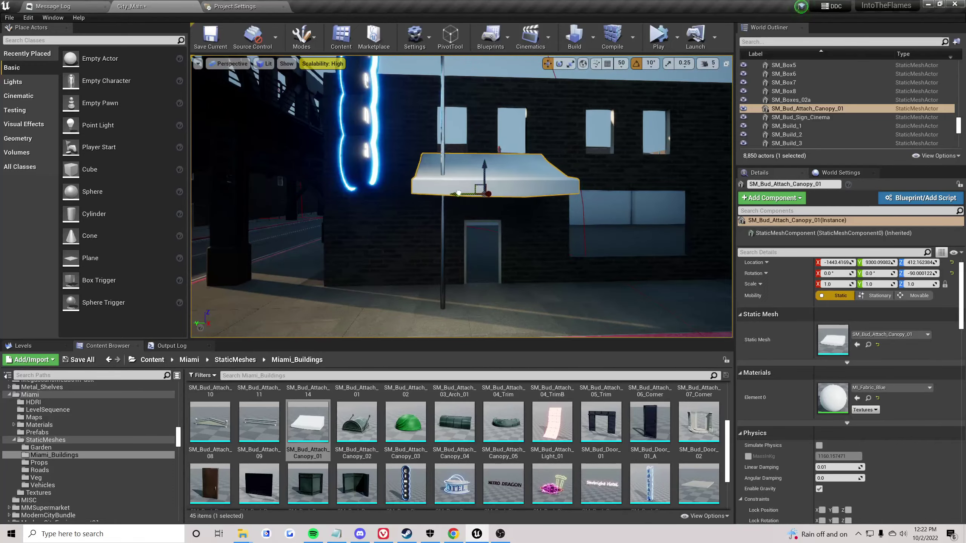
{"action": "right_click_drag", "start_coordinate": [472, 192], "coordinate": [472, 192]}
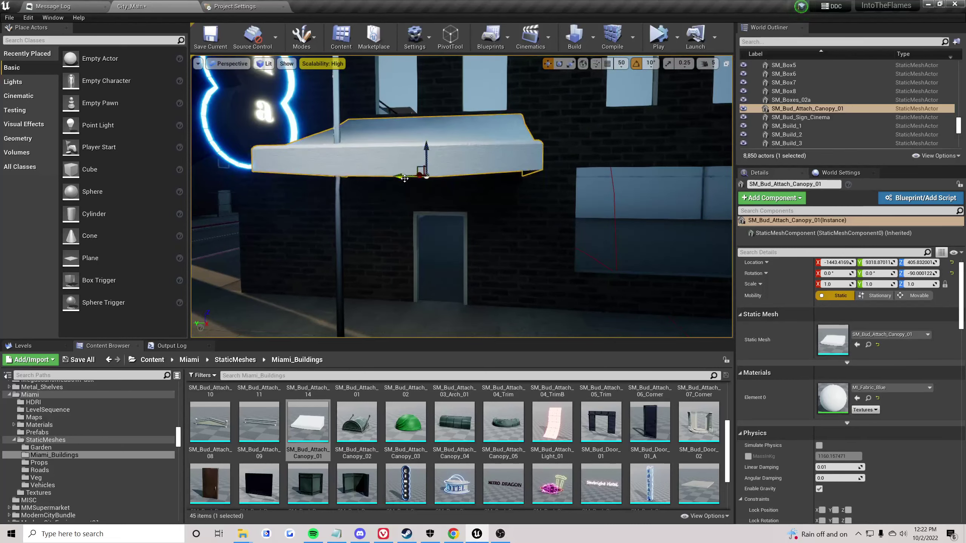
{"action": "right_click_drag", "start_coordinate": [404, 179], "coordinate": [397, 175]}
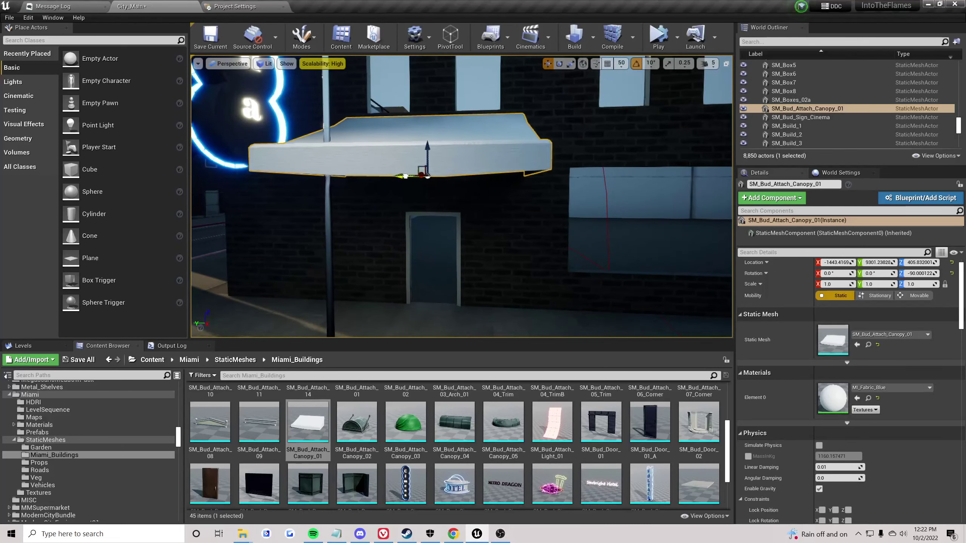
- Delete the street lamp standing in front of the canopy and reselect the canopy
{"action": "left_click", "coordinate": [328, 201]}
{"action": "key", "text": "Delete"}
{"action": "left_click", "coordinate": [409, 162]}
{"action": "right_click_drag", "start_coordinate": [409, 162], "coordinate": [409, 162]}
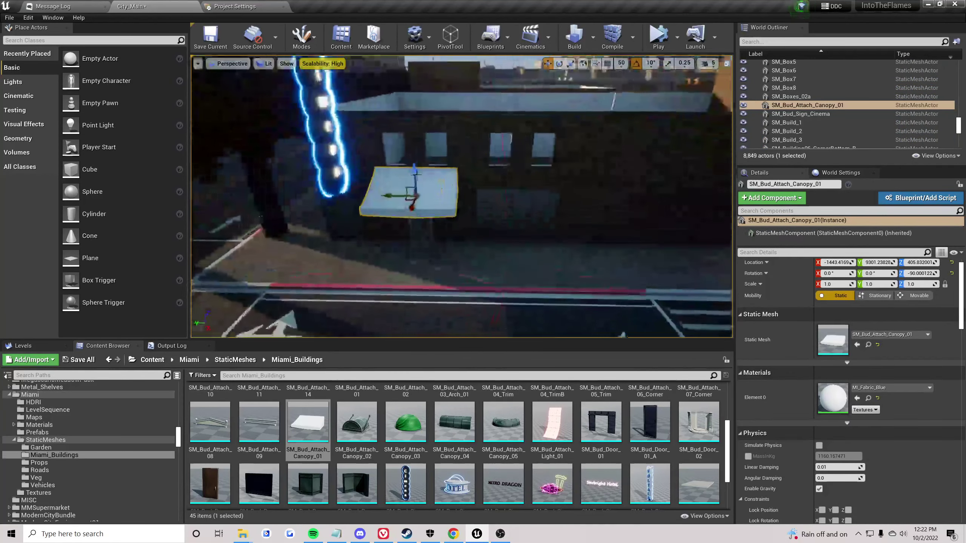
- Lower the canopy above the larger shop's door to about Y 9295.8, Z 354.8
{"action": "right_click_drag", "start_coordinate": [401, 205], "coordinate": [402, 205]}
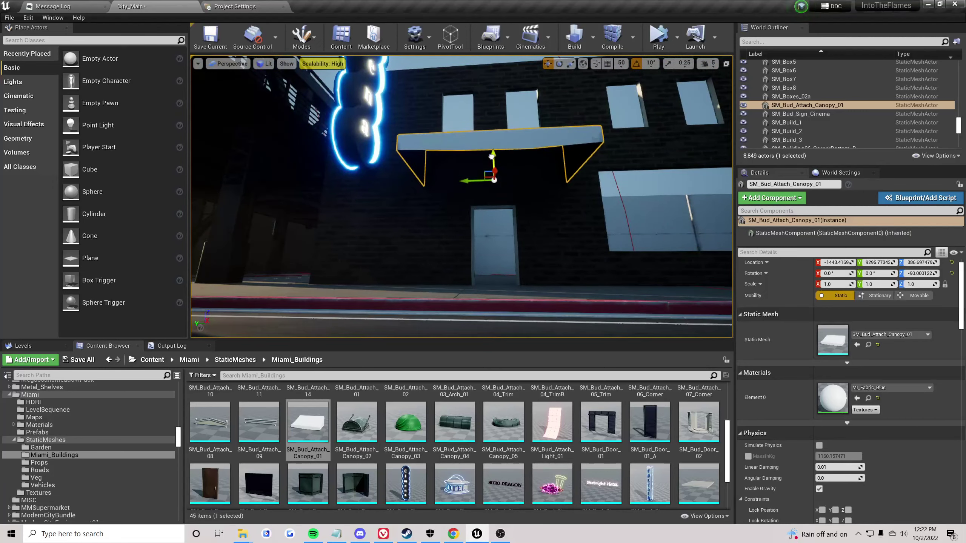
{"action": "left_click_drag", "start_coordinate": [490, 167], "coordinate": [491, 167]}
{"action": "key", "text": "f"}
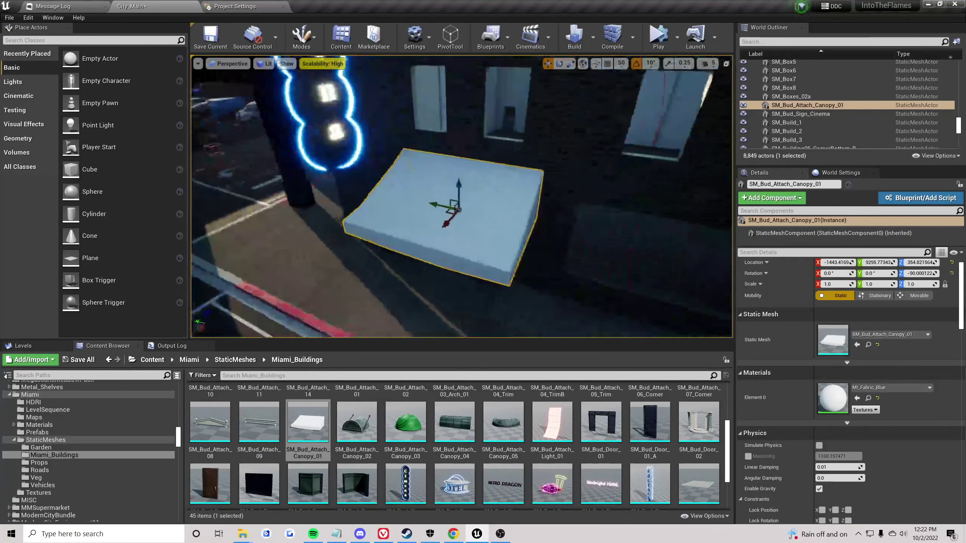
- Apply the red MI_Fabric_02 material to the canopy above the shop door
{"action": "left_click", "coordinate": [874, 388]}
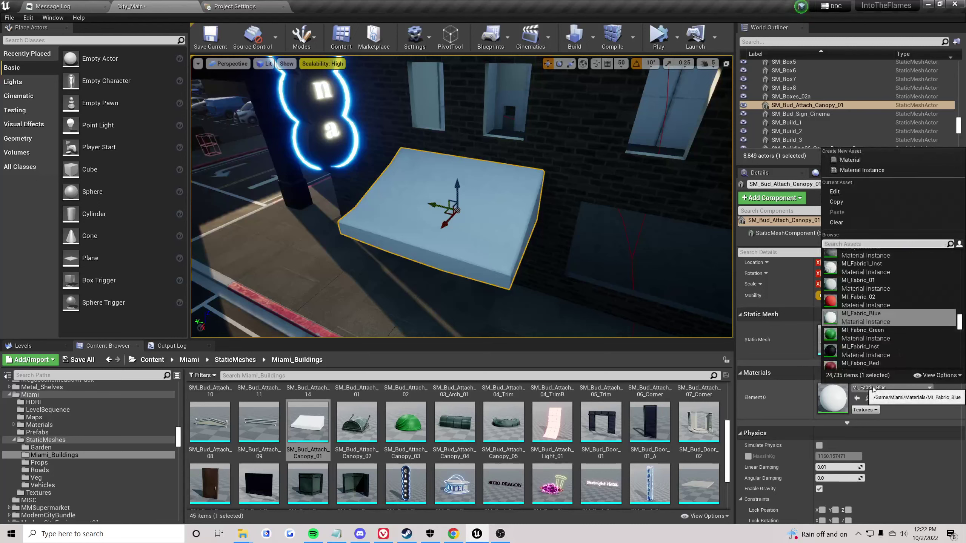
{"action": "left_click", "coordinate": [867, 301]}
{"action": "left_click", "coordinate": [415, 304]}
{"action": "key", "text": "s"}
{"action": "right_click_drag", "start_coordinate": [415, 305], "coordinate": [428, 258]}
{"action": "key", "text": "w"}
{"action": "left_click", "coordinate": [449, 243]}
- Reassign MI_Fabric_Blue to the canopy and examine the material's T_Fabric_Blue texture
{"action": "left_click", "coordinate": [897, 386]}
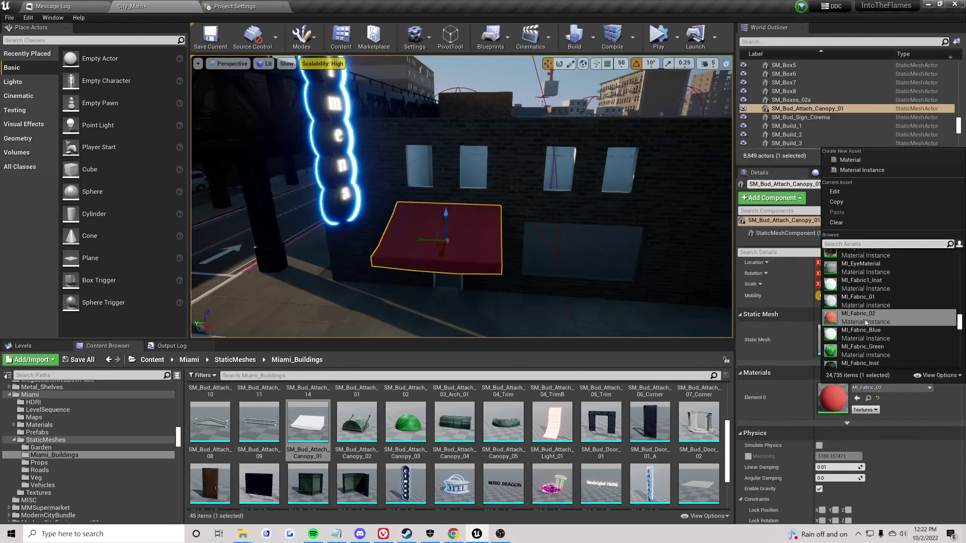
{"action": "left_click", "coordinate": [870, 332]}
{"action": "double_click", "coordinate": [838, 399]}
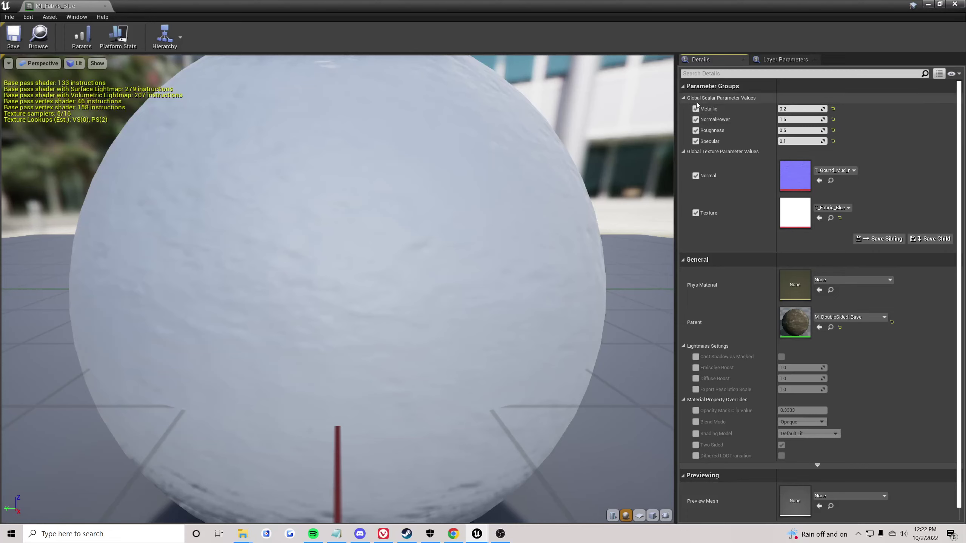
{"action": "double_click", "coordinate": [802, 221]}
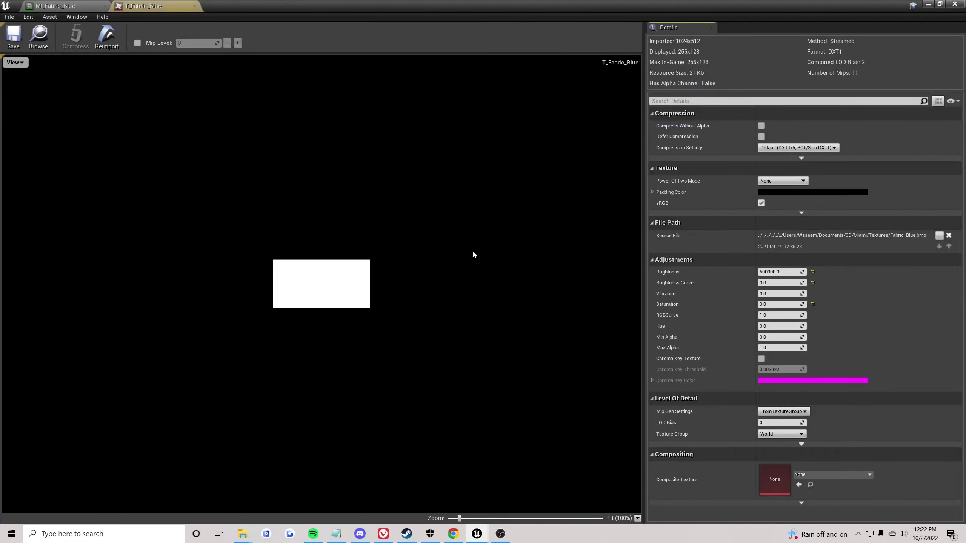
{"action": "left_click", "coordinate": [194, 6]}
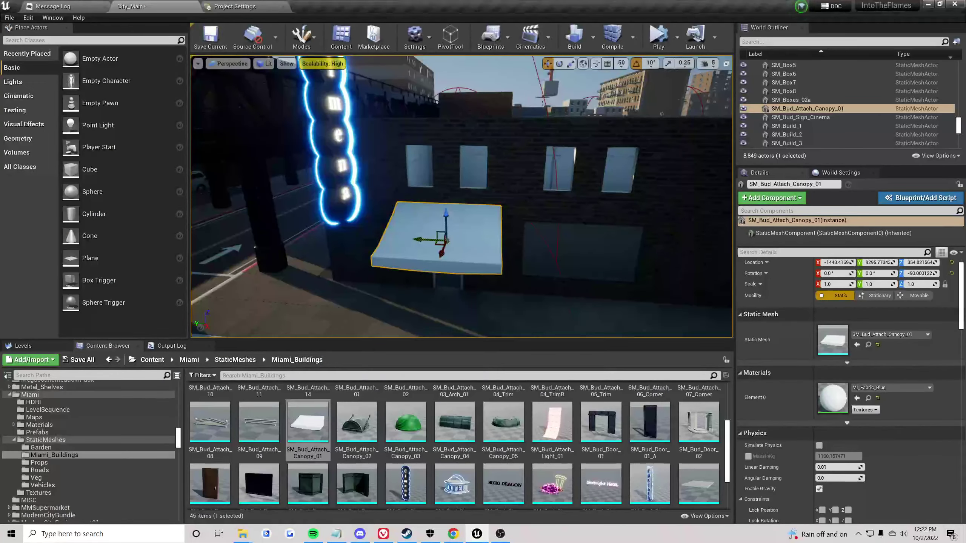
- Replace the canopy's mesh with SM_Bud_Attach_Canopy_02 and scale it uniformly to 0.75
{"action": "right_click_drag", "start_coordinate": [446, 213], "coordinate": [424, 234]}
{"action": "left_click_drag", "start_coordinate": [356, 422], "coordinate": [881, 336]}
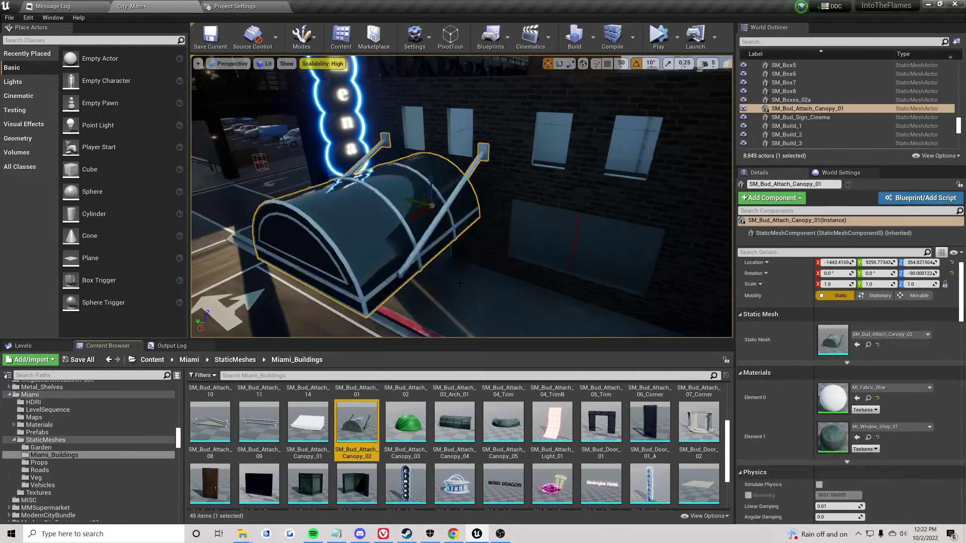
{"action": "mouse_move", "coordinate": [462, 197]}
{"action": "right_mouse_down"}
{"action": "mouse_move", "coordinate": [395, 197]}
{"action": "mouse_move", "coordinate": [479, 197]}
{"action": "right_mouse_up"}
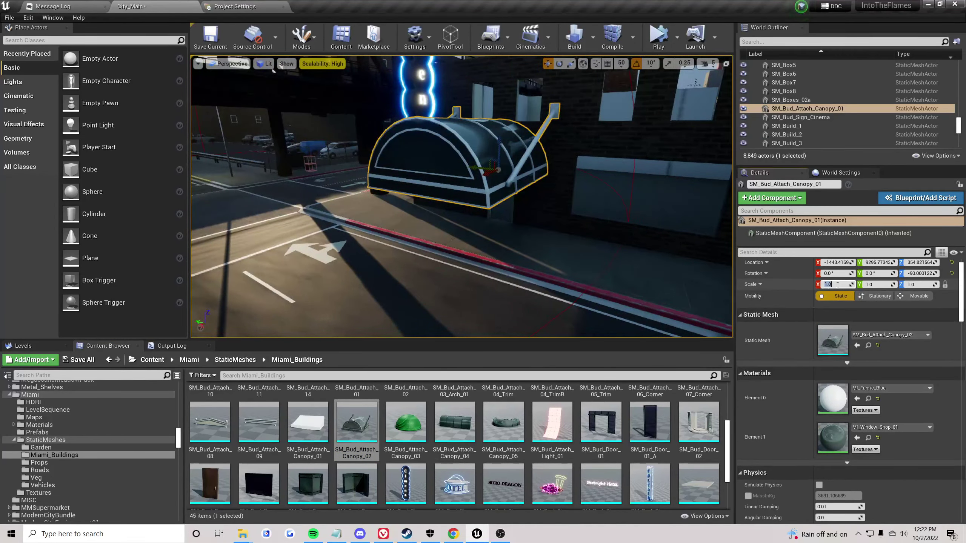
{"action": "key", "text": "Return"}
- Move the arched canopy over the shop door to about X -1486.3, Z 329.8
{"action": "mouse_move", "coordinate": [494, 202]}
{"action": "right_mouse_down"}
{"action": "mouse_move", "coordinate": [502, 190]}
{"action": "mouse_move", "coordinate": [472, 201]}
{"action": "mouse_move", "coordinate": [459, 183]}
{"action": "mouse_move", "coordinate": [494, 183]}
{"action": "right_mouse_up"}
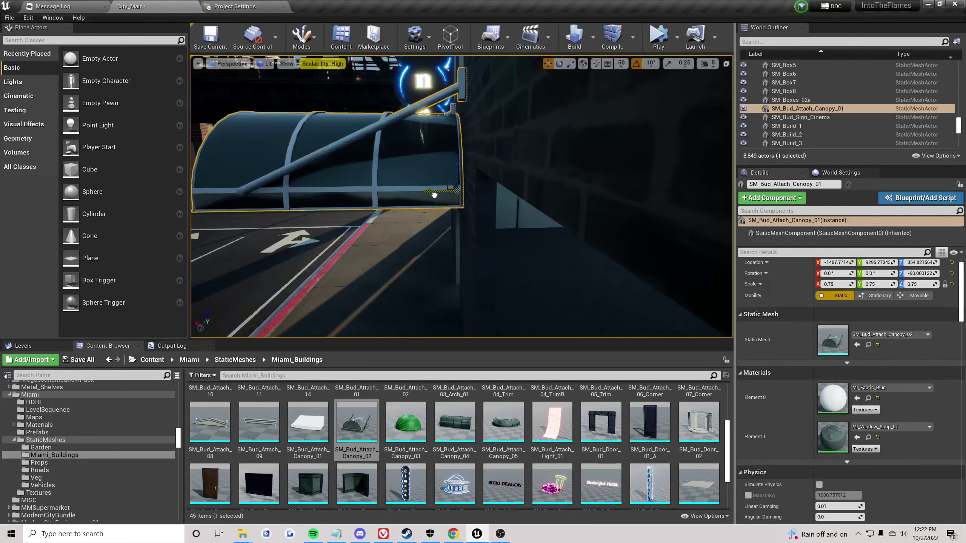
{"action": "left_click_drag", "start_coordinate": [434, 195], "coordinate": [434, 195]}
{"action": "right_click_drag", "start_coordinate": [434, 195], "coordinate": [543, 175]}
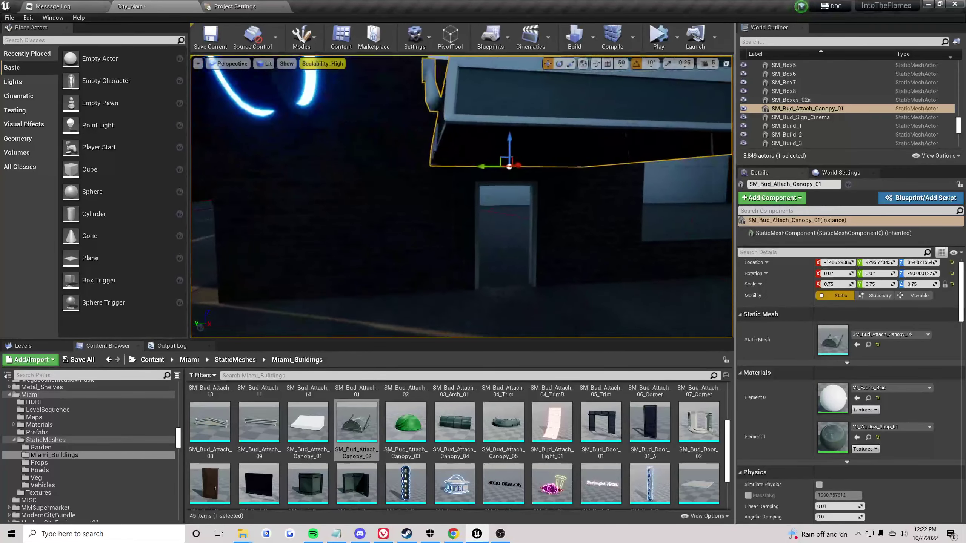
{"action": "left_click_drag", "start_coordinate": [508, 141], "coordinate": [508, 155]}
{"action": "right_click_drag", "start_coordinate": [507, 154], "coordinate": [495, 172]}
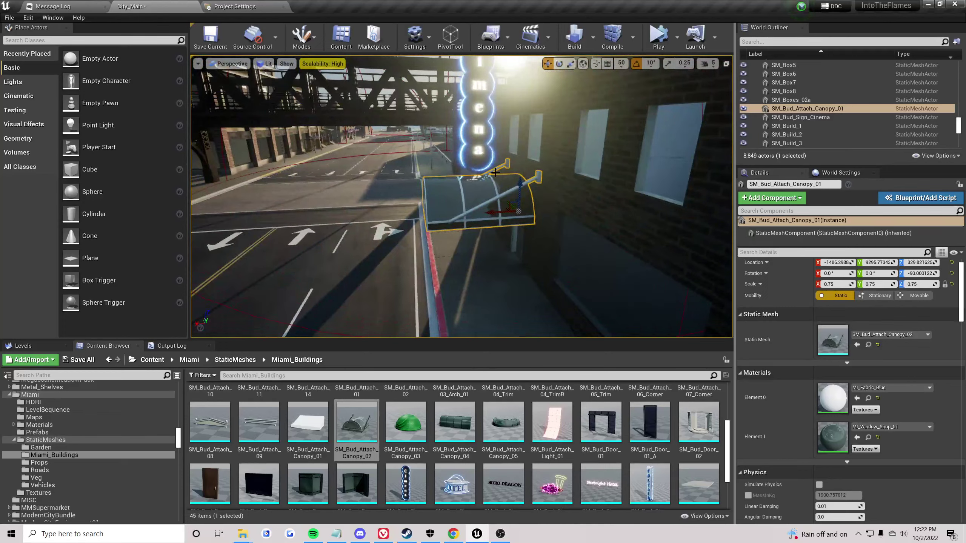
- Delete the arched canopy and open the Meshes folder under Building_Props/Geometry
{"action": "key", "text": "Delete"}
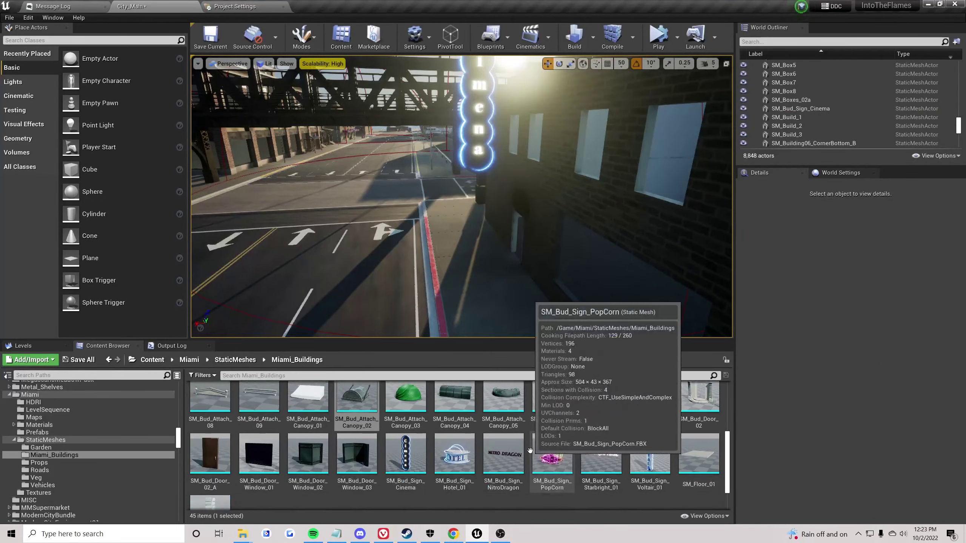
{"action": "scroll", "coordinate": [532, 451], "scroll_direction": "up", "scroll_amount": 3}
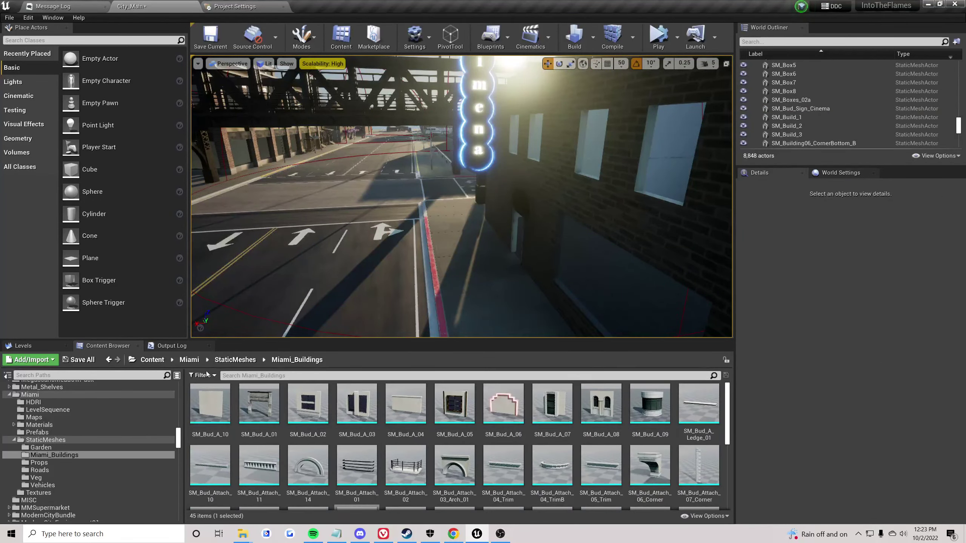
{"action": "left_click", "coordinate": [153, 360]}
{"action": "scroll", "coordinate": [513, 443], "scroll_direction": "down", "scroll_amount": 2}
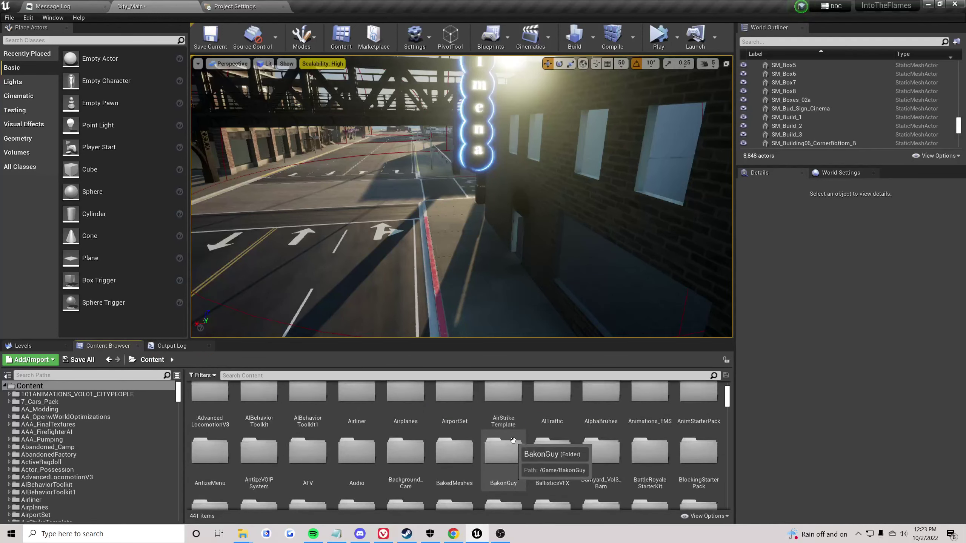
{"action": "scroll", "coordinate": [663, 469], "scroll_direction": "down", "scroll_amount": 2}
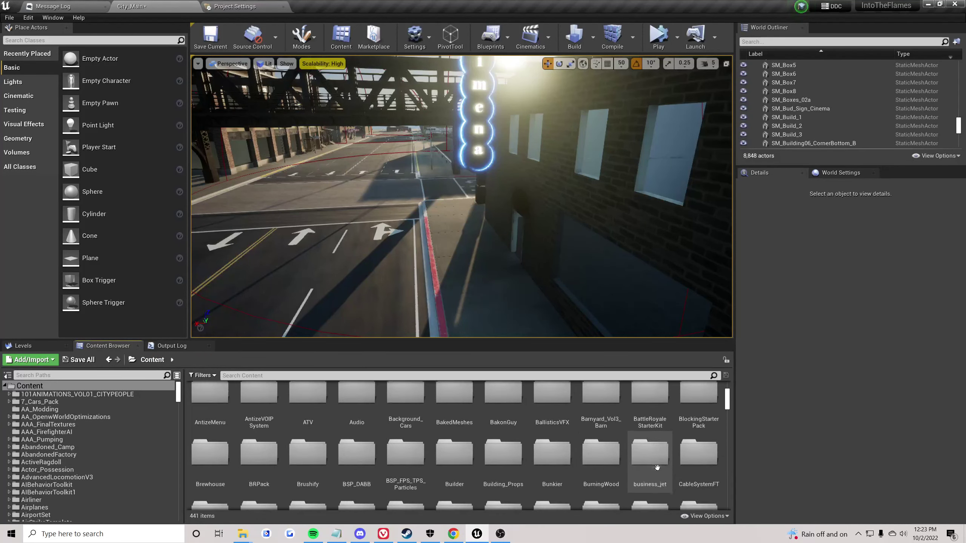
{"action": "double_click", "coordinate": [503, 457]}
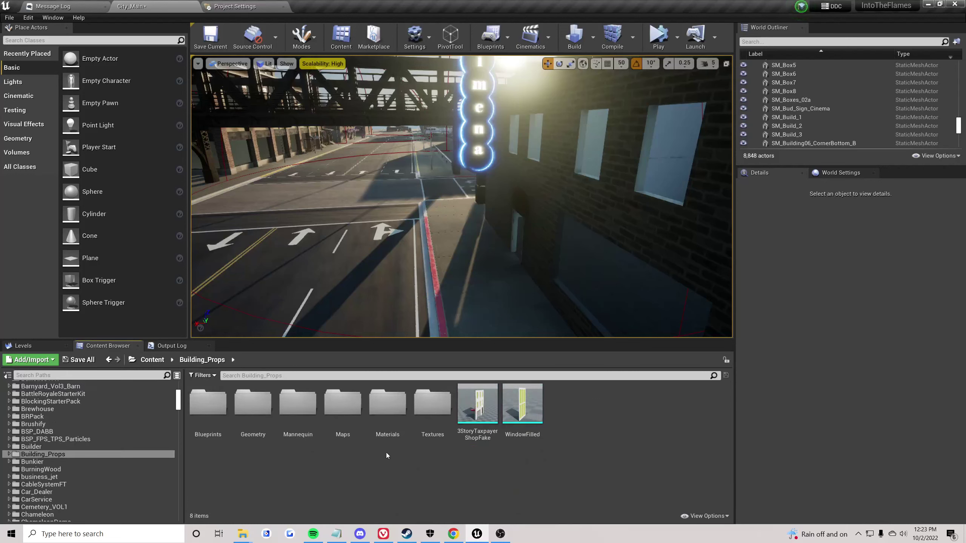
{"action": "double_click", "coordinate": [254, 404]}
{"action": "double_click", "coordinate": [208, 411]}
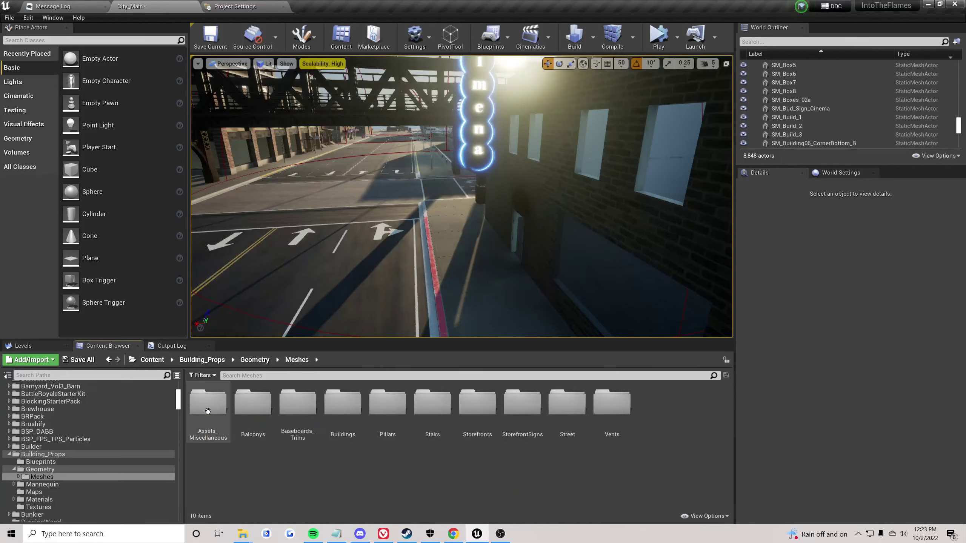
- Look through the Storefronts, Buildings and Assets_Miscellaneous folders for a suitable entrance canopy
{"action": "double_click", "coordinate": [476, 405]}
{"action": "key", "text": "alt+Left"}
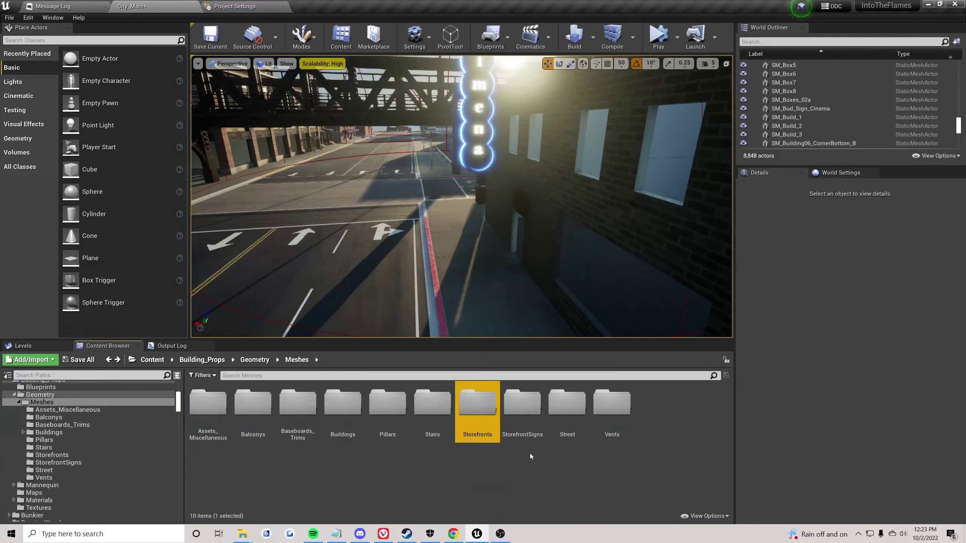
{"action": "double_click", "coordinate": [348, 417]}
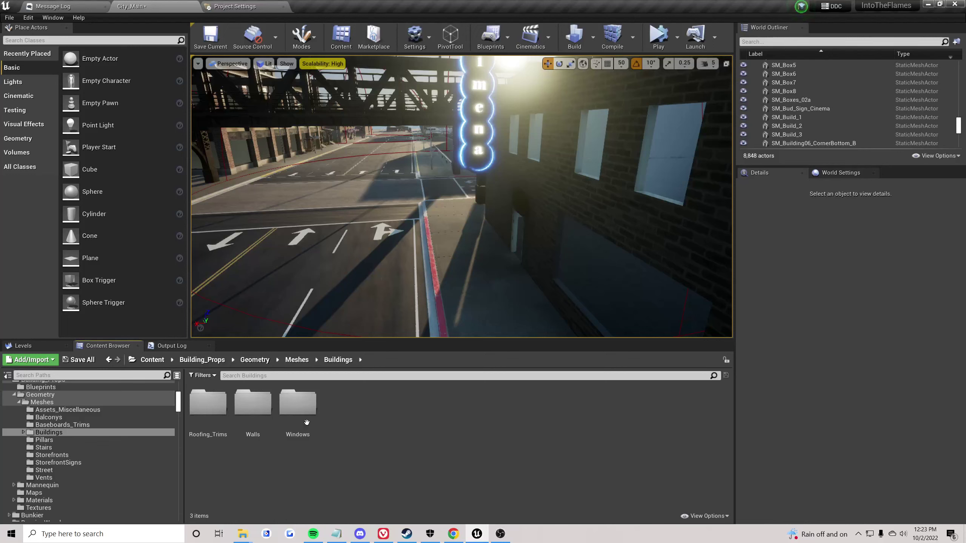
{"action": "key", "text": "alt+Left"}
{"action": "double_click", "coordinate": [208, 402]}
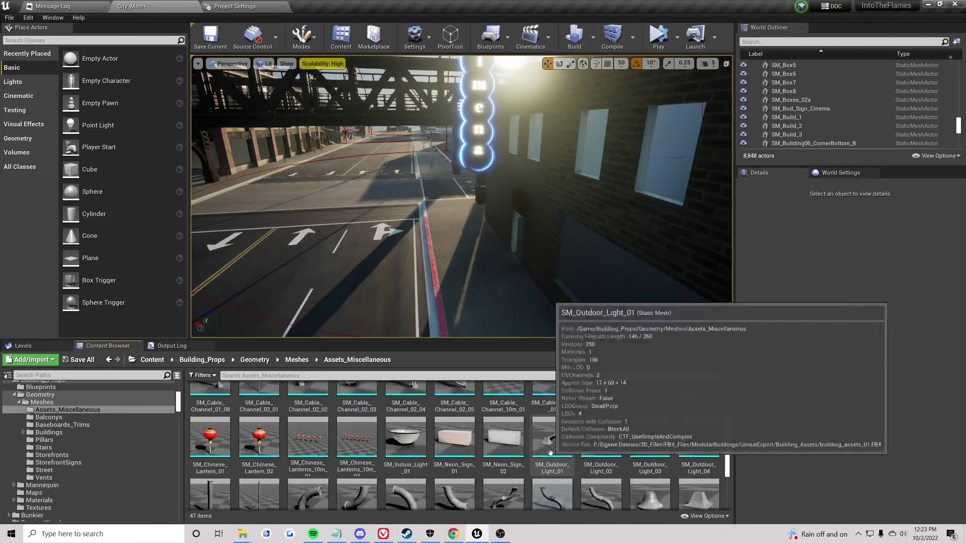
{"action": "scroll", "coordinate": [550, 453], "scroll_direction": "down", "scroll_amount": 3}
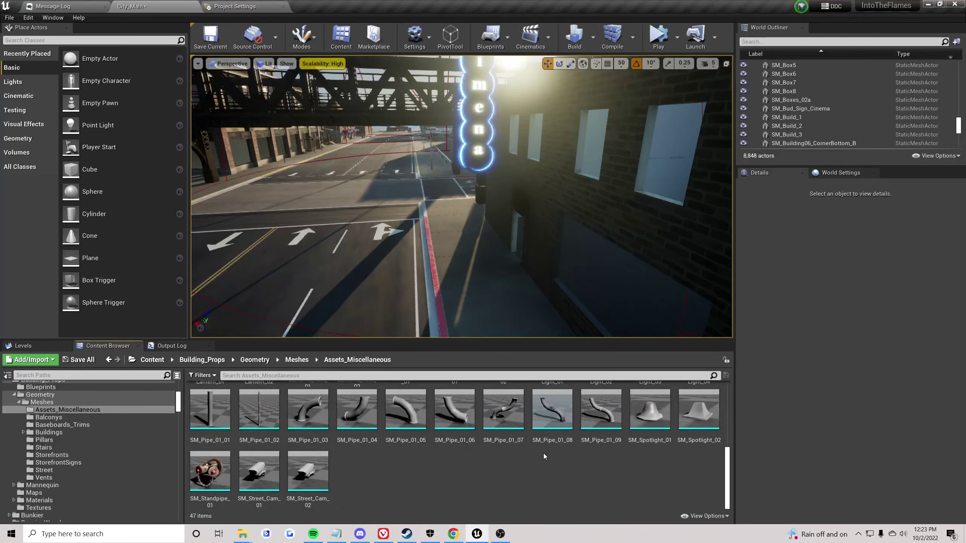
{"action": "key", "text": "alt+Left"}
- Check the Balconys, Baseboards_Trims, Buildings, Pillars, Stairs and Street folders for a suitable entrance canopy
{"action": "left_click", "coordinate": [253, 413]}
{"action": "double_click", "coordinate": [254, 403]}
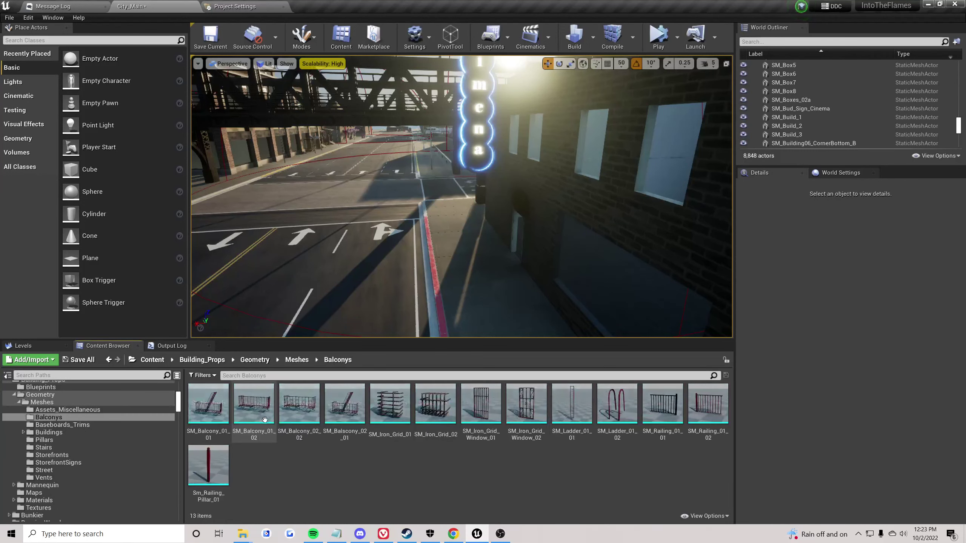
{"action": "key", "text": "alt+Left"}
{"action": "double_click", "coordinate": [298, 403]}
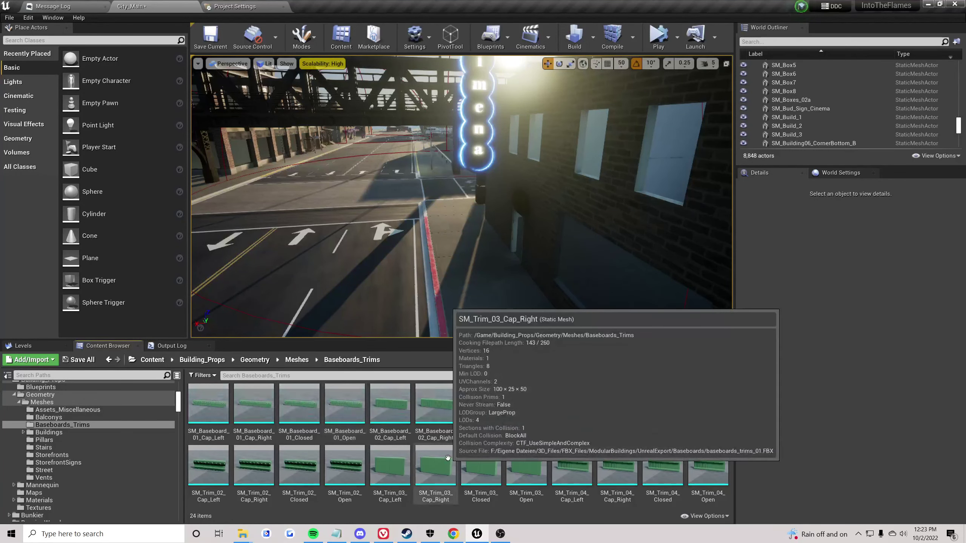
{"action": "key", "text": "alt+Left"}
{"action": "double_click", "coordinate": [343, 402]}
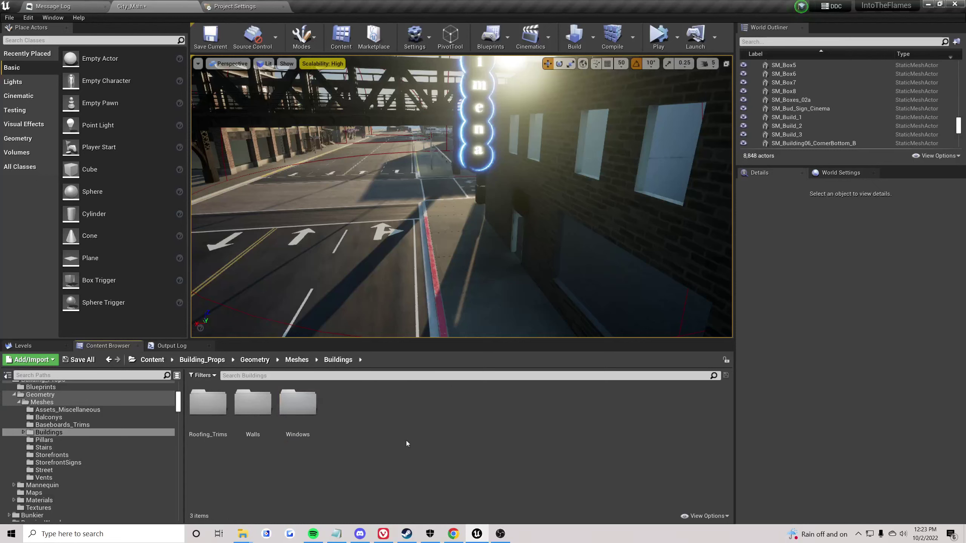
{"action": "key", "text": "alt+Left"}
{"action": "double_click", "coordinate": [378, 422]}
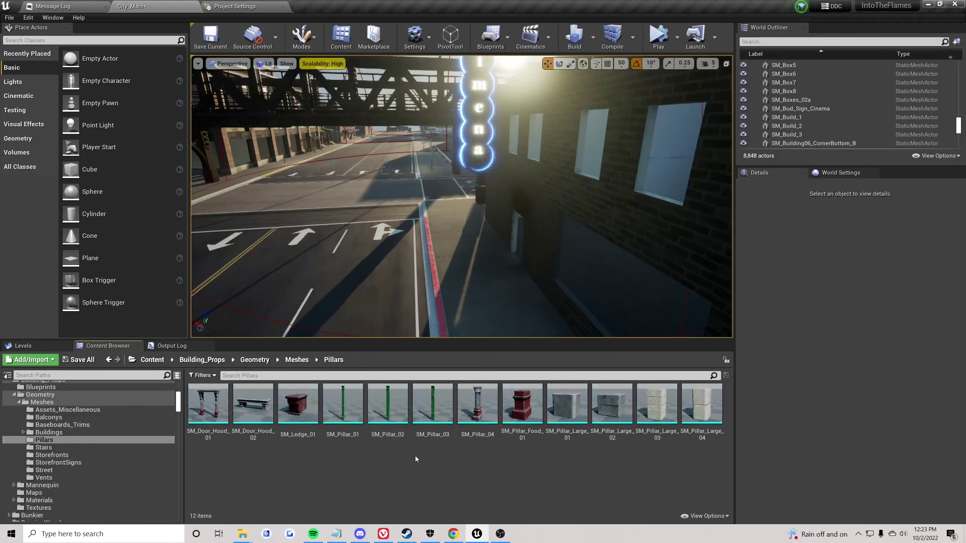
{"action": "key", "text": "alt+Left"}
{"action": "double_click", "coordinate": [434, 403]}
{"action": "key", "text": "alt+Left"}
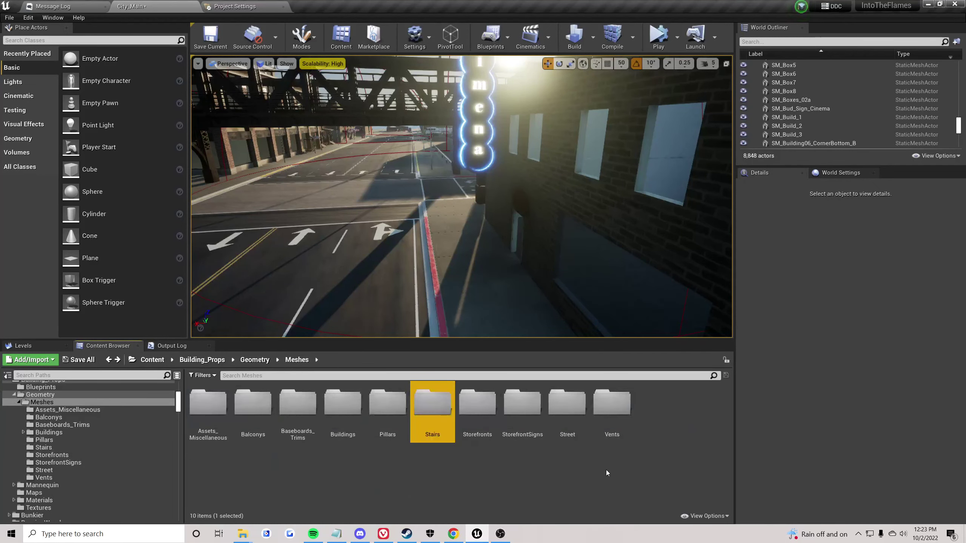
{"action": "double_click", "coordinate": [556, 402]}
{"action": "key", "text": "alt+Left"}
- Place SM_Awning_05 from the StorefrontSigns folder above the larger shop's door and rotate it to -90 degrees
{"action": "double_click", "coordinate": [508, 408]}
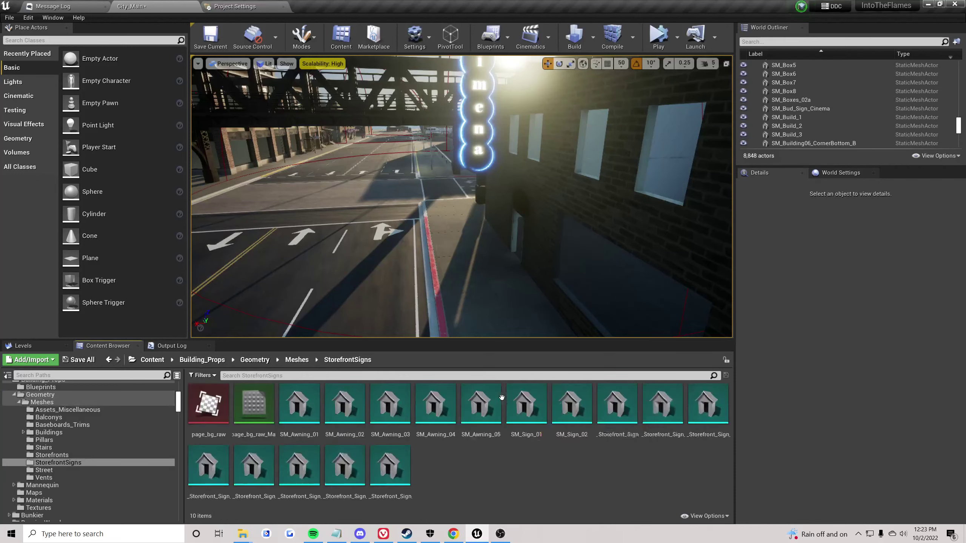
{"action": "right_click_drag", "start_coordinate": [470, 259], "coordinate": [597, 285]}
{"action": "left_click_drag", "start_coordinate": [529, 205], "coordinate": [530, 190]}
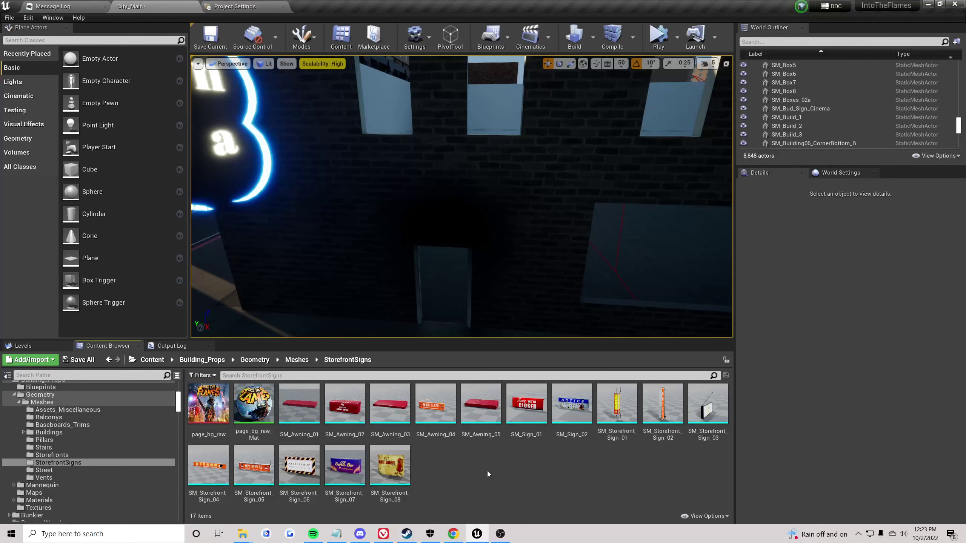
{"action": "left_click_drag", "start_coordinate": [481, 404], "coordinate": [513, 221]}
{"action": "right_click_drag", "start_coordinate": [494, 224], "coordinate": [475, 239]}
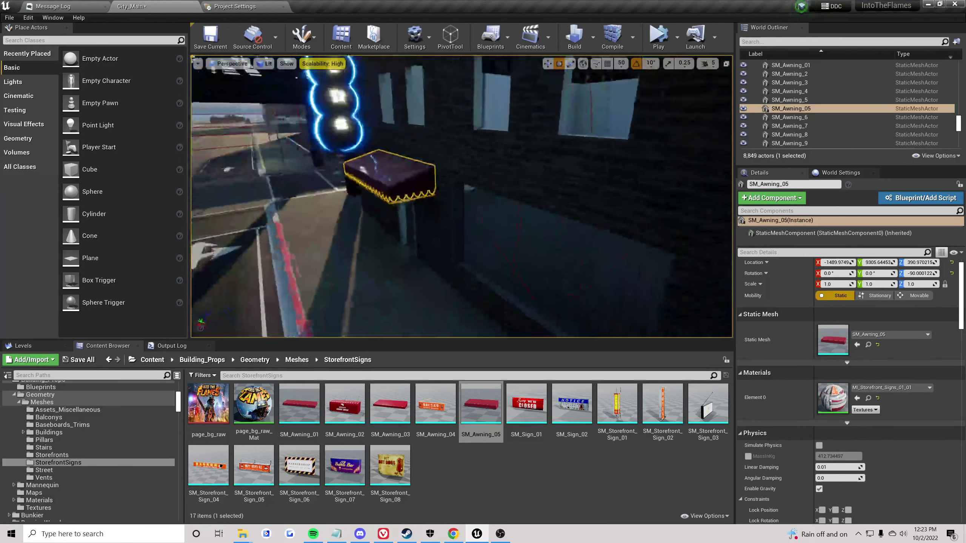
{"action": "right_click_drag", "start_coordinate": [449, 194], "coordinate": [441, 197]}
- Try the MI_Storefront_Signs_01_02 material on the awning above the door
{"action": "left_click", "coordinate": [888, 387]}
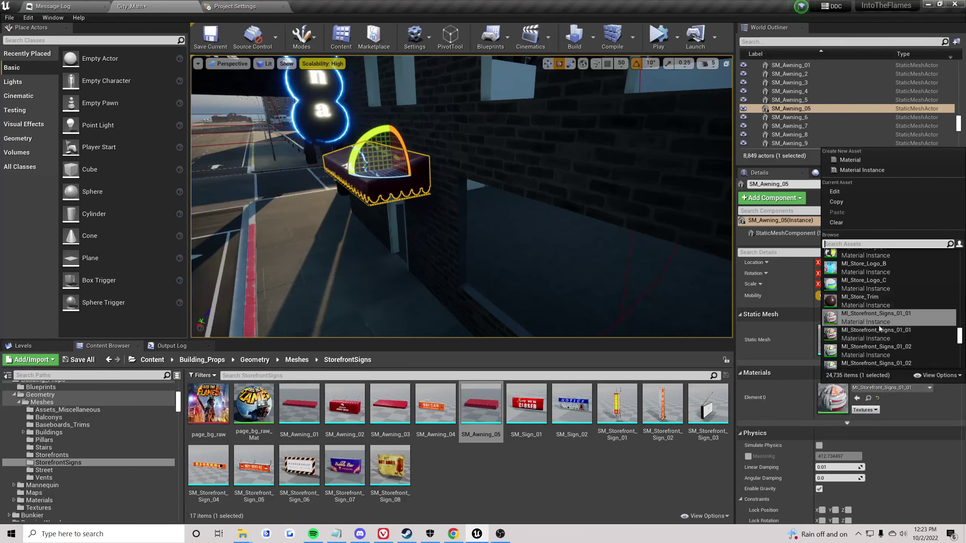
{"action": "scroll", "coordinate": [874, 335], "scroll_direction": "down", "scroll_amount": 1}
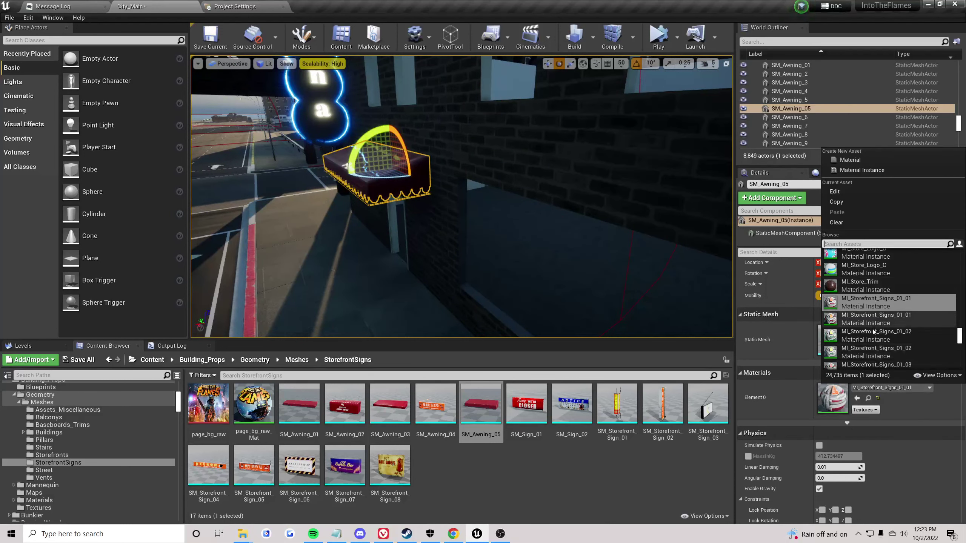
{"action": "left_click", "coordinate": [872, 332]}
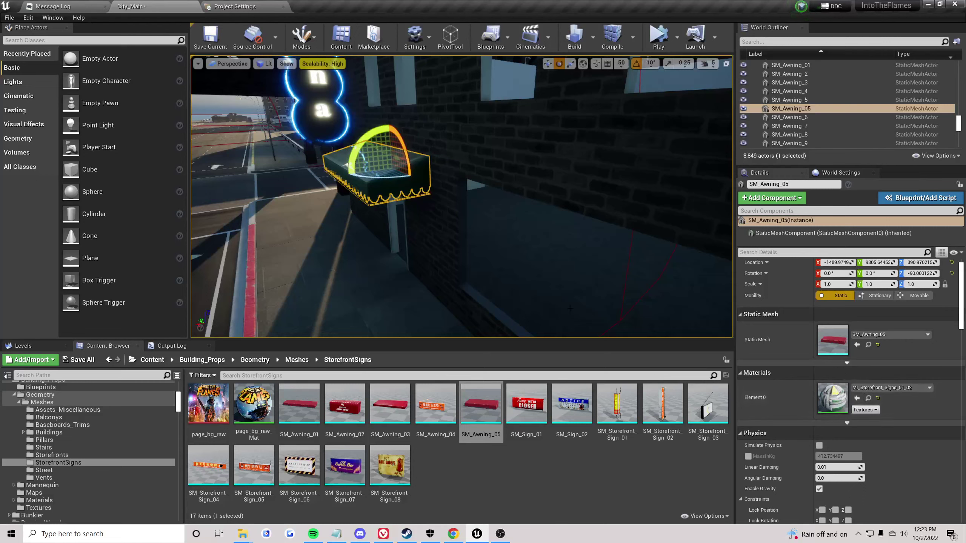
{"action": "left_click", "coordinate": [483, 266]}
{"action": "right_click_drag", "start_coordinate": [483, 265], "coordinate": [394, 156]}
{"action": "left_click", "coordinate": [393, 155]}
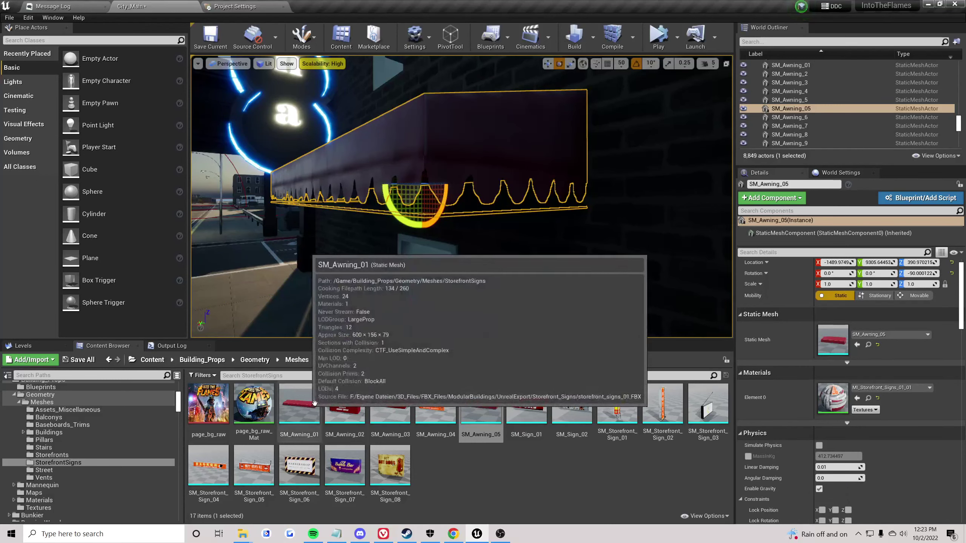
- Replace the awning's mesh with SM_Awning_03 and lower it to about Z 354.8 above the door
{"action": "left_click_drag", "start_coordinate": [388, 411], "coordinate": [833, 339]}
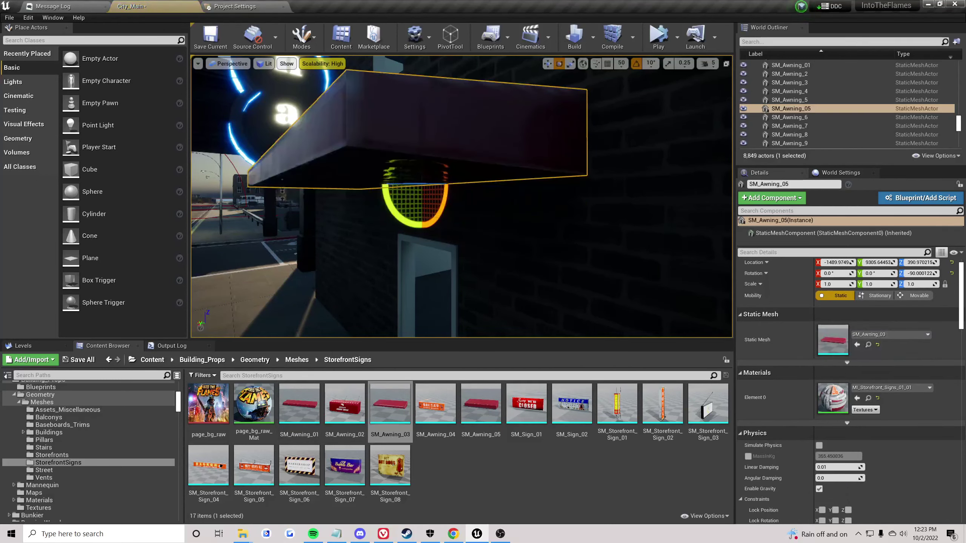
{"action": "right_click_drag", "start_coordinate": [462, 197], "coordinate": [471, 236]}
{"action": "key", "text": "r"}
{"action": "left_click_drag", "start_coordinate": [406, 118], "coordinate": [410, 139]}
{"action": "right_click_drag", "start_coordinate": [411, 139], "coordinate": [670, 168]}
- Create a material instance from the awning's MI_Storefront_Signs_01_01 material in the Map_Day folder, keeping the default name
{"action": "left_click", "coordinate": [868, 398]}
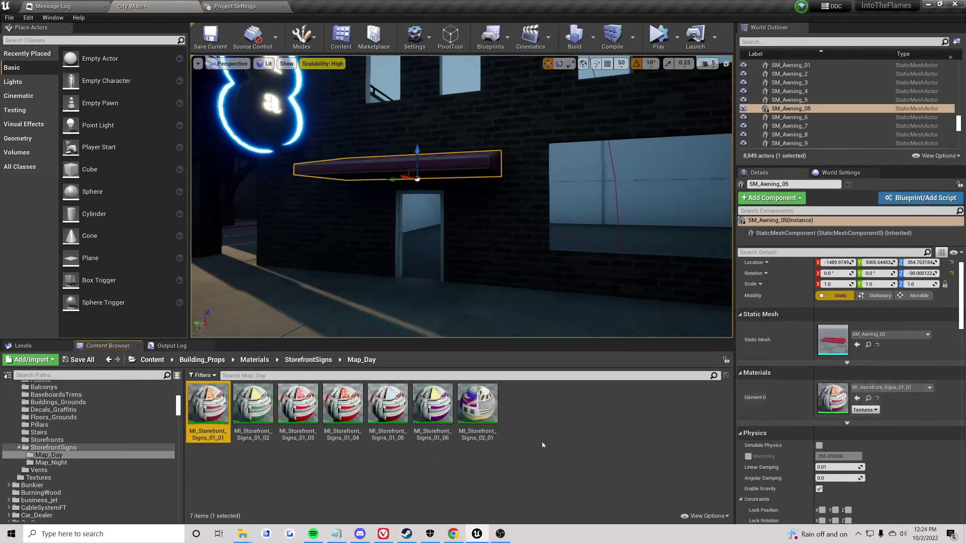
{"action": "right_click", "coordinate": [205, 403]}
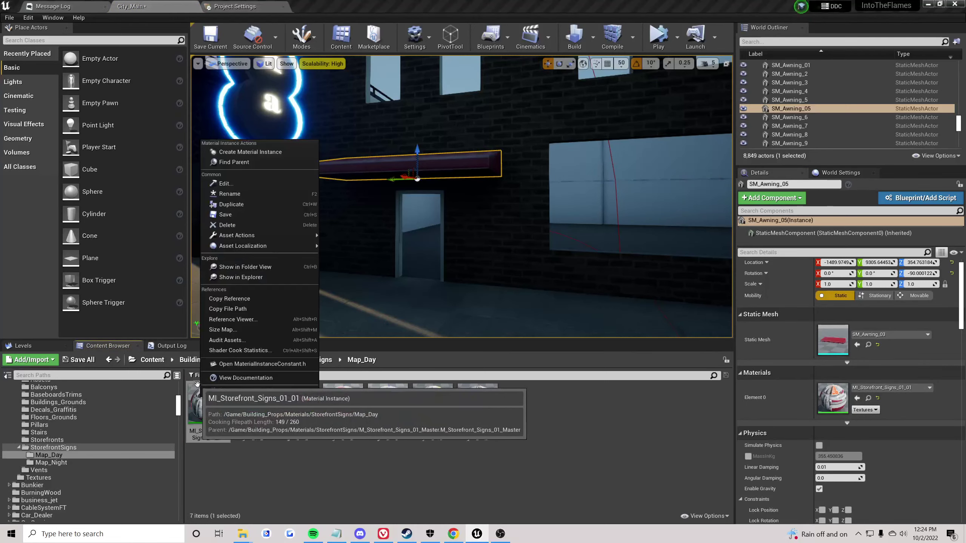
{"action": "left_click", "coordinate": [250, 151]}
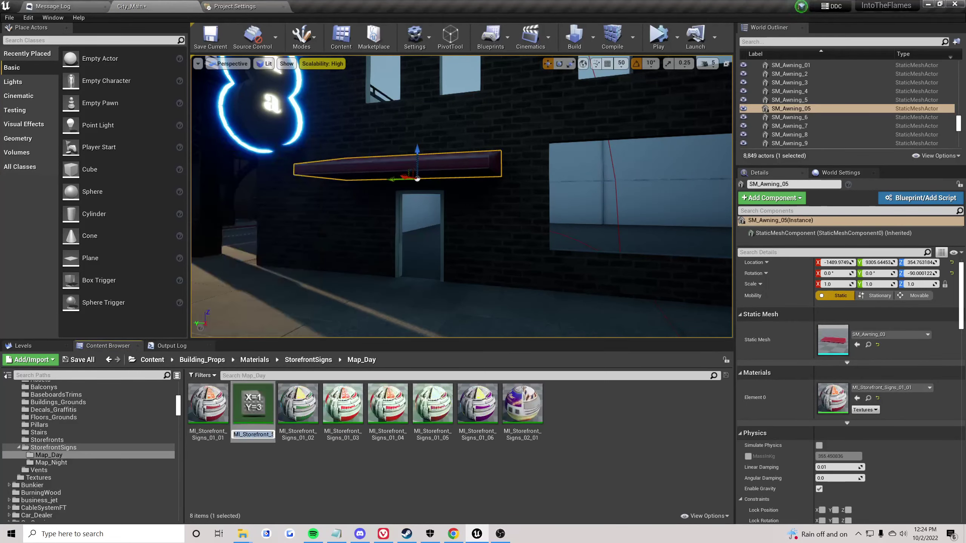
{"action": "key", "text": "Return"}
- Open the new storefront sign material instance and enable its Color 1 override
{"action": "double_click", "coordinate": [251, 409]}
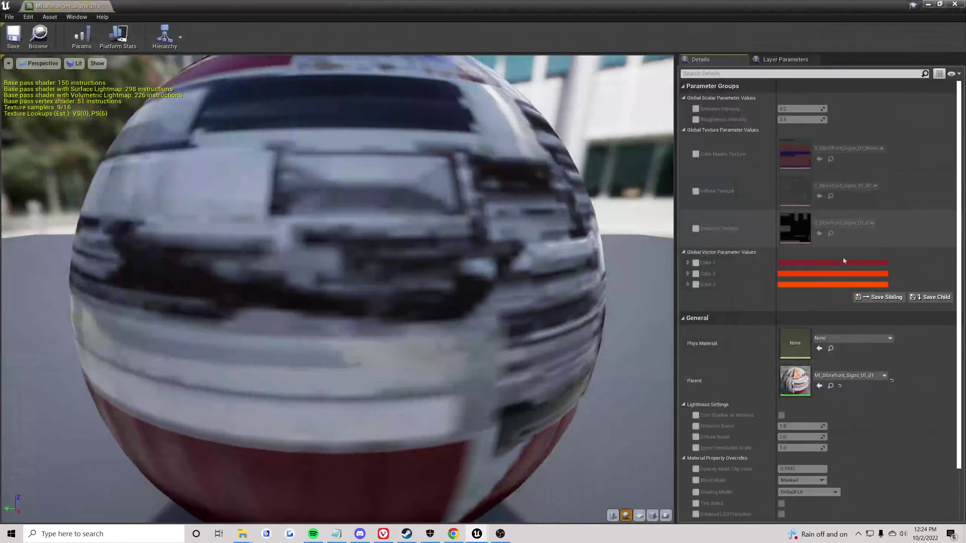
{"action": "left_click", "coordinate": [694, 263]}
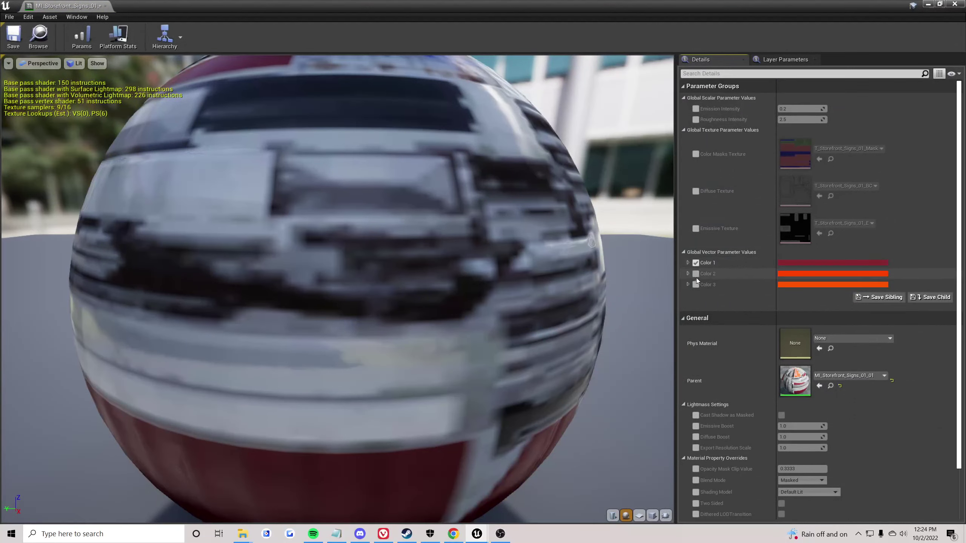
- Set Color 1 of the storefront sign material instance to dark blue with all three color overrides enabled, and close its editor
{"action": "left_click", "coordinate": [811, 262]}
{"action": "left_click_drag", "start_coordinate": [650, 323], "coordinate": [638, 304]}
{"action": "left_click", "coordinate": [750, 491]}
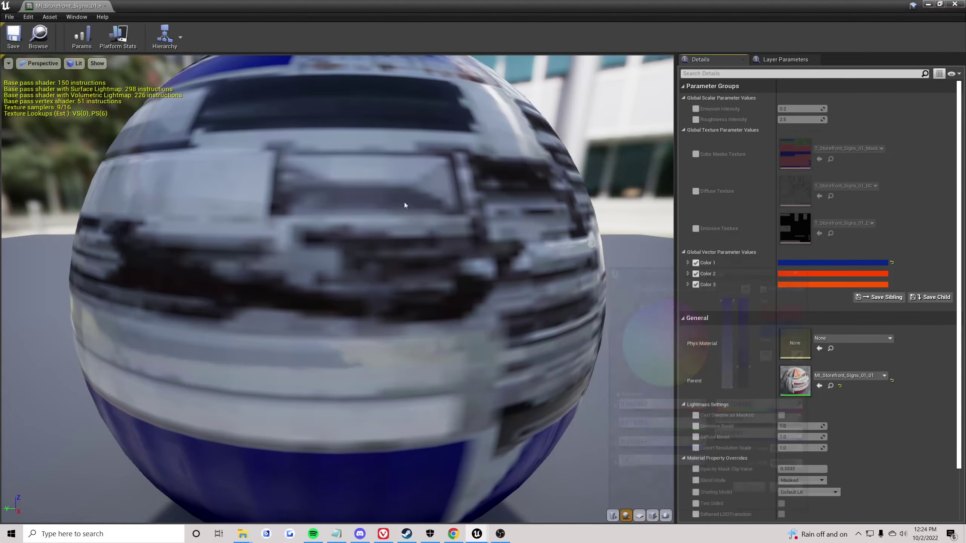
{"action": "left_click", "coordinate": [106, 6]}
- Assign the blue MI_Storefront_Signs_01_01 instance to Element 0 of the awning above the door
{"action": "left_click_drag", "start_coordinate": [253, 403], "coordinate": [832, 409]}
{"action": "left_click", "coordinate": [628, 304]}
{"action": "right_click_drag", "start_coordinate": [627, 305], "coordinate": [571, 289]}
{"action": "right_click_drag", "start_coordinate": [499, 103], "coordinate": [499, 102]}
{"action": "left_click", "coordinate": [499, 103]}
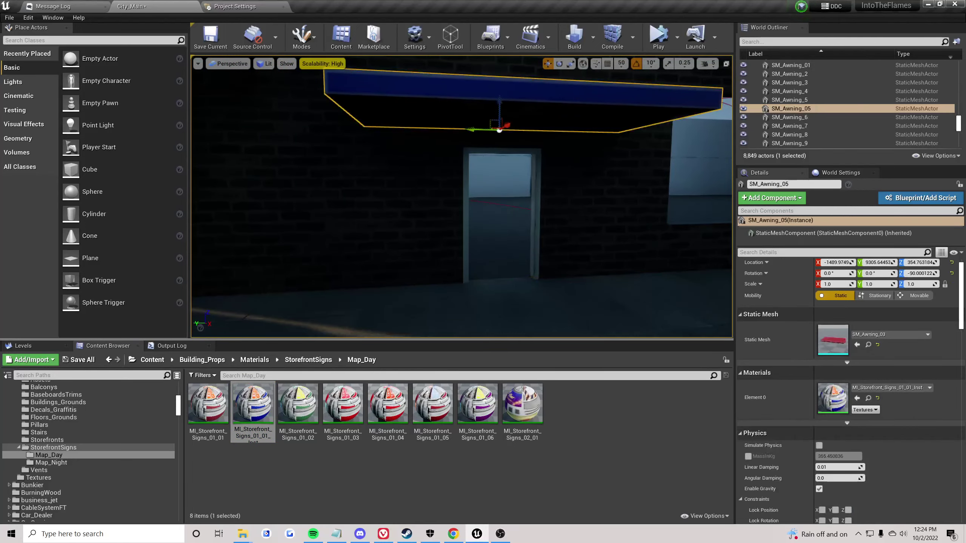
- Select the vertical cinema sign at the building's corner and set its uniform scale to 0.5
{"action": "left_click", "coordinate": [499, 235]}
{"action": "right_click_drag", "start_coordinate": [499, 235], "coordinate": [468, 188]}
{"action": "left_click", "coordinate": [420, 207]}
{"action": "left_click", "coordinate": [468, 188]}
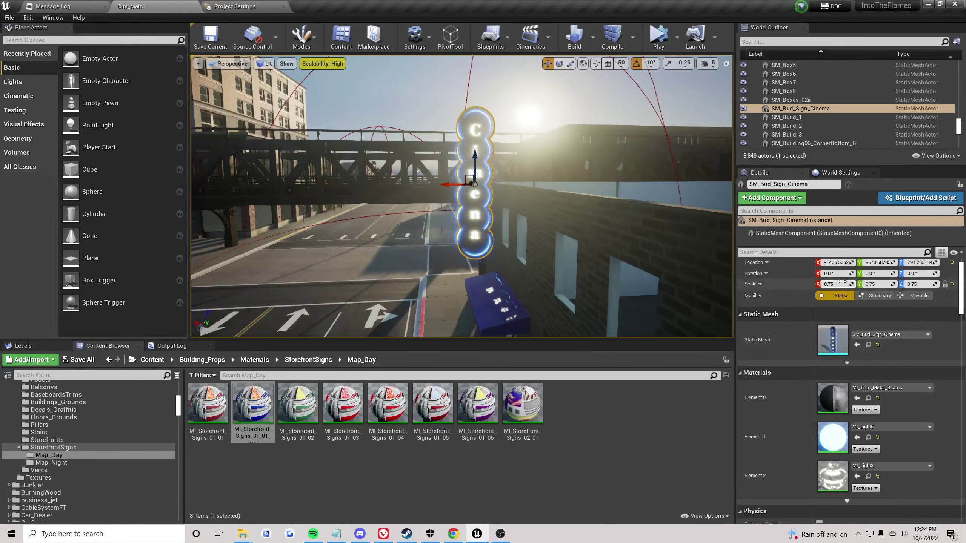
{"action": "type", "text": "0.5"}
{"action": "key", "text": "Return"}
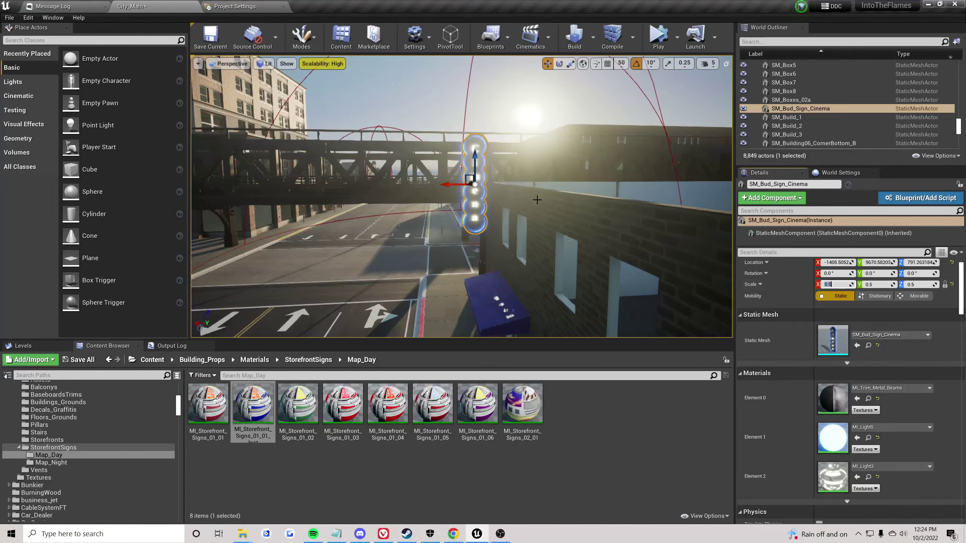
- Move the cinema sign against the brick wall and lower it, to about X -1439 and Z 561
{"action": "right_click_drag", "start_coordinate": [537, 199], "coordinate": [610, 162]}
{"action": "right_click_drag", "start_coordinate": [537, 177], "coordinate": [389, 156]}
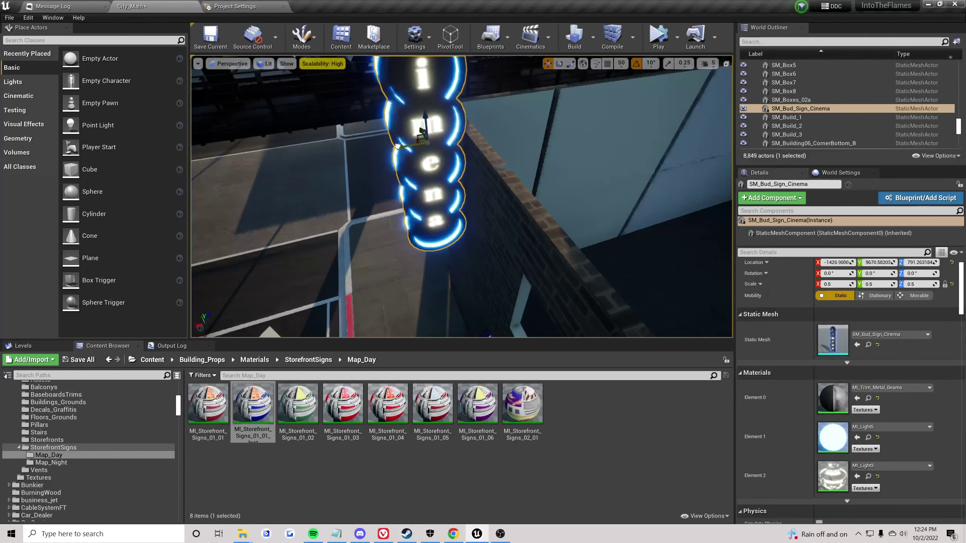
{"action": "mouse_move", "coordinate": [414, 122]}
{"action": "right_mouse_down"}
{"action": "mouse_move", "coordinate": [403, 129]}
{"action": "mouse_move", "coordinate": [414, 122]}
{"action": "right_mouse_up"}
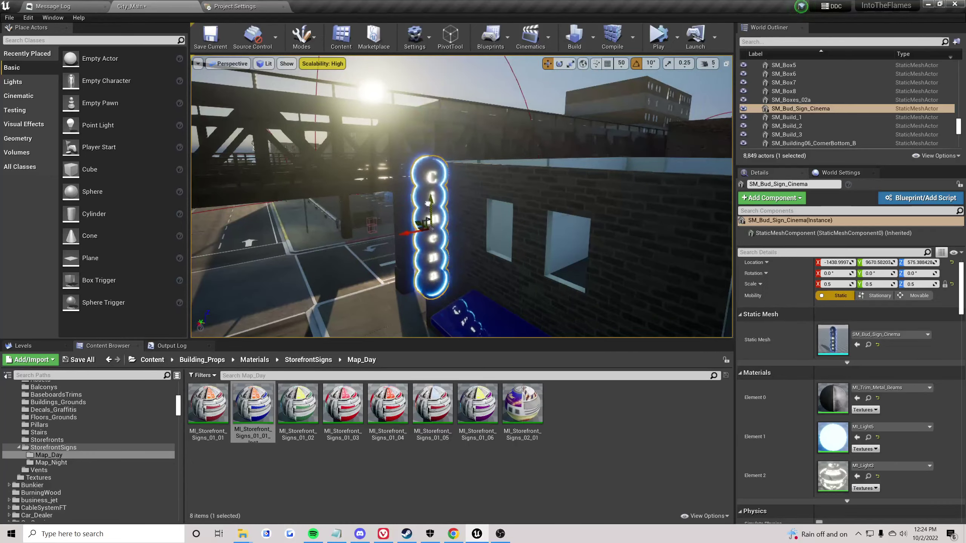
{"action": "left_click", "coordinate": [345, 331]}
{"action": "right_click_drag", "start_coordinate": [344, 331], "coordinate": [380, 266]}
{"action": "left_click", "coordinate": [462, 223]}
{"action": "mouse_move", "coordinate": [461, 222]}
{"action": "right_mouse_down"}
{"action": "mouse_move", "coordinate": [434, 179]}
{"action": "mouse_move", "coordinate": [462, 223]}
{"action": "right_mouse_up"}
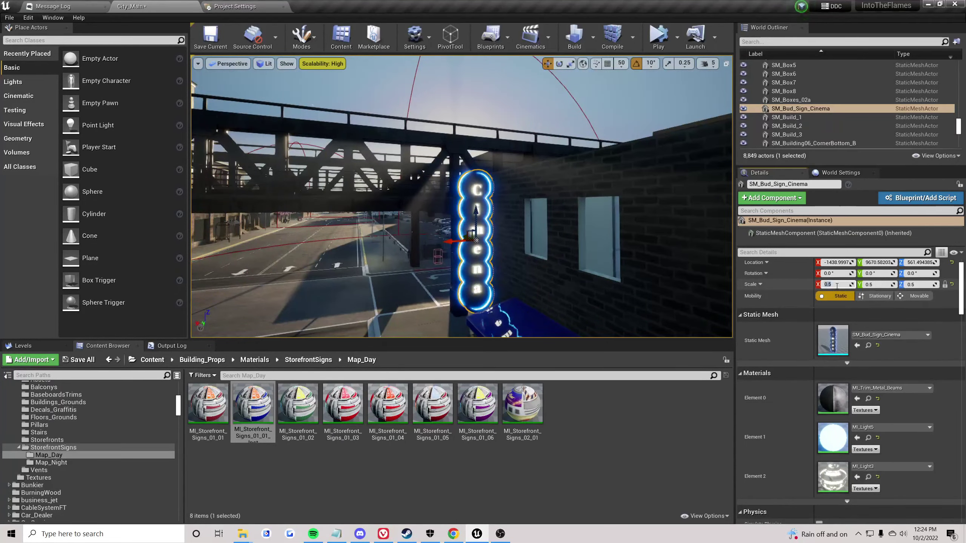
- Set the cinema sign's uniform scale to 0.4 and raise it along the wall to about Z 599
{"action": "right_click_drag", "start_coordinate": [462, 222], "coordinate": [479, 210]}
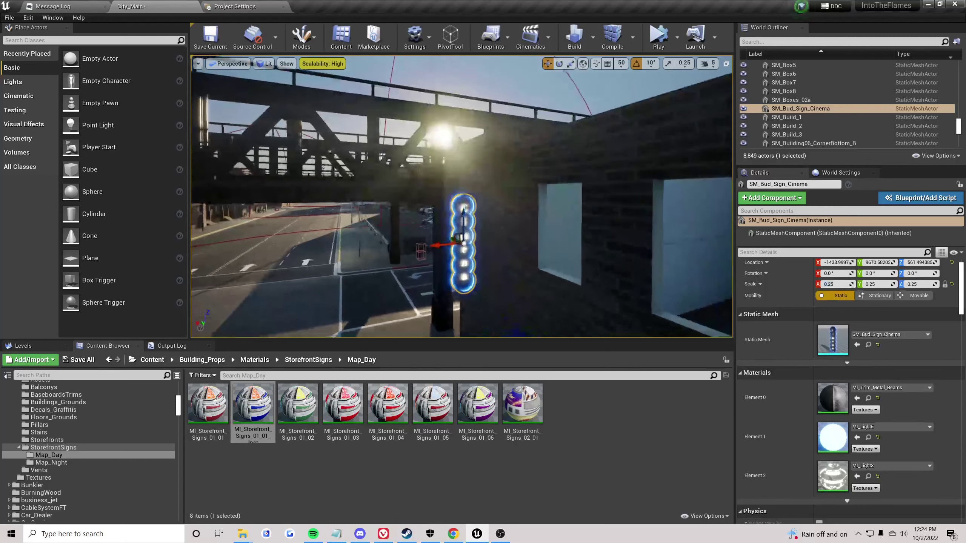
{"action": "left_click", "coordinate": [841, 285]}
{"action": "left_click", "coordinate": [841, 285]}
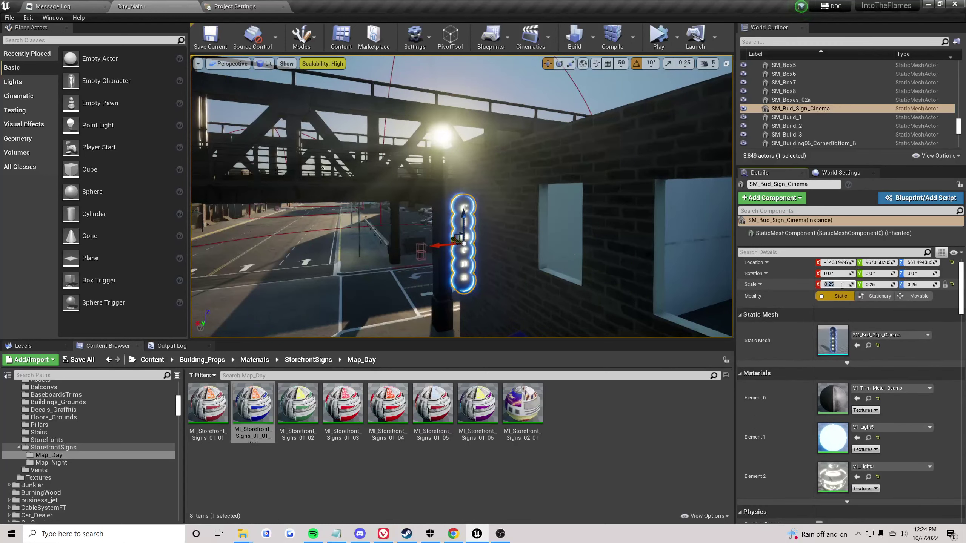
{"action": "left_click_drag", "start_coordinate": [463, 216], "coordinate": [462, 203]}
{"action": "left_click", "coordinate": [381, 258]}
{"action": "right_click_drag", "start_coordinate": [381, 259], "coordinate": [506, 231]}
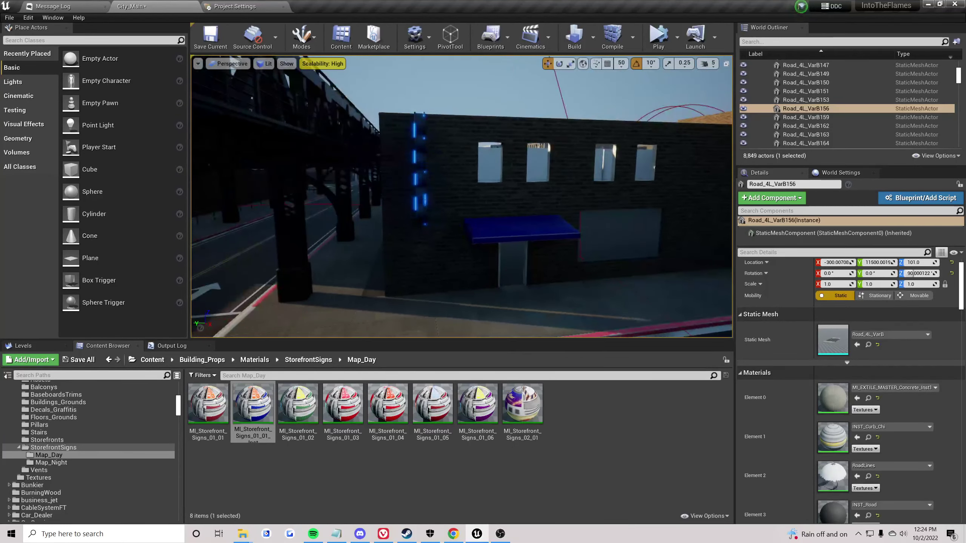
{"action": "left_click", "coordinate": [416, 186]}
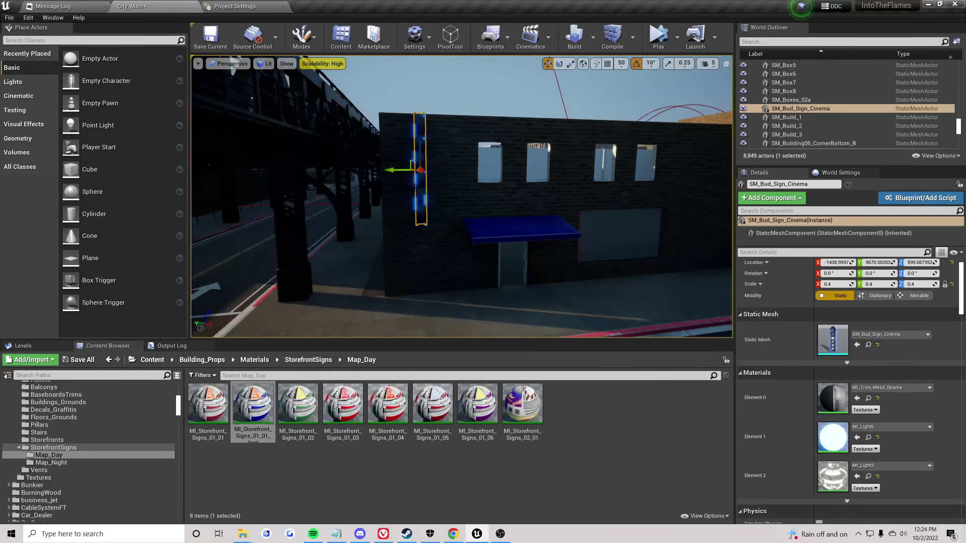
- Search the whole Content folder for "poster" and look through the matching assets
{"action": "left_click", "coordinate": [439, 295]}
{"action": "right_click_drag", "start_coordinate": [438, 296], "coordinate": [528, 149]}
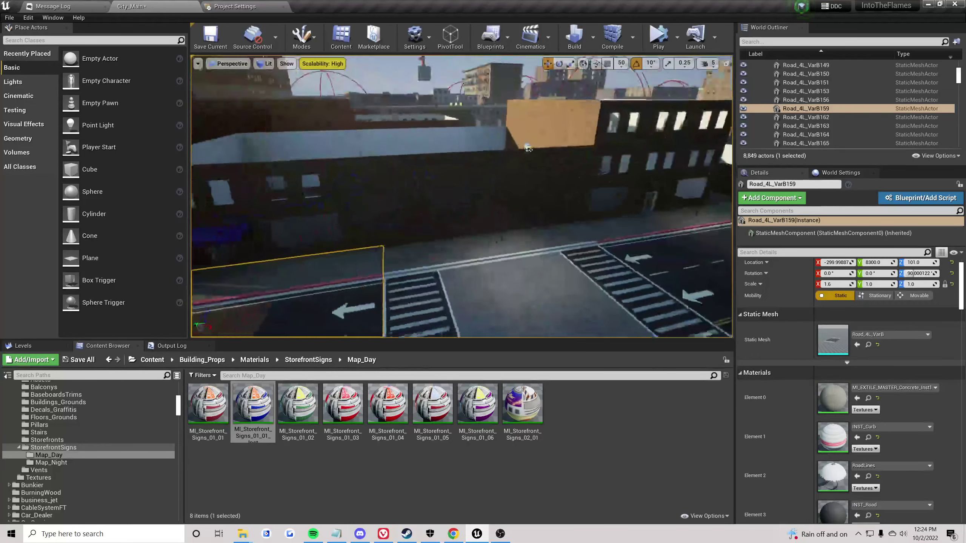
{"action": "left_click", "coordinate": [199, 361]}
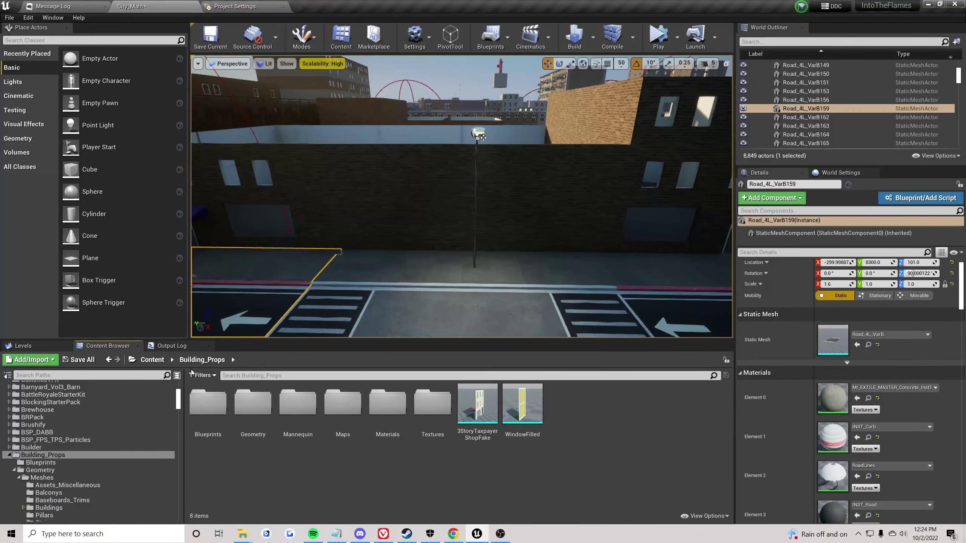
{"action": "left_click", "coordinate": [152, 360]}
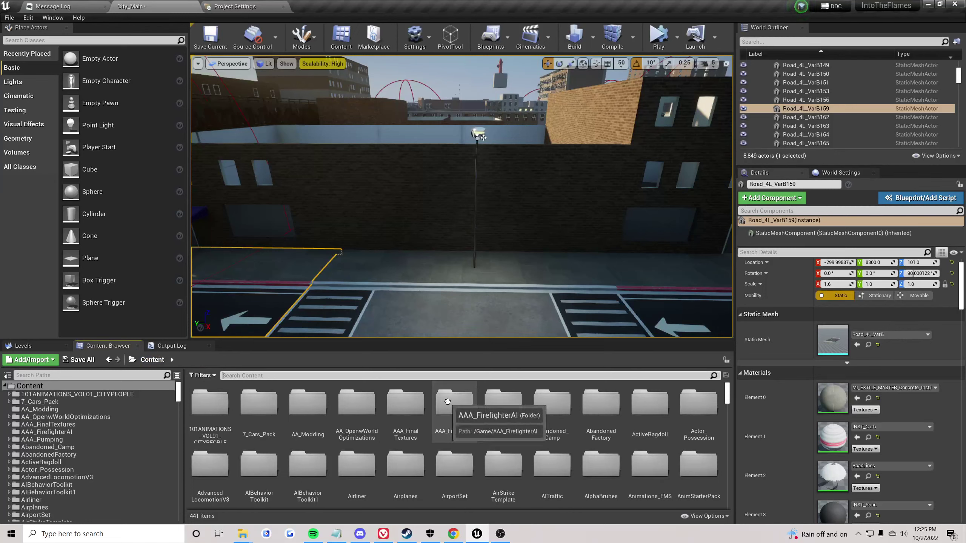
{"action": "type", "text": "poster"}
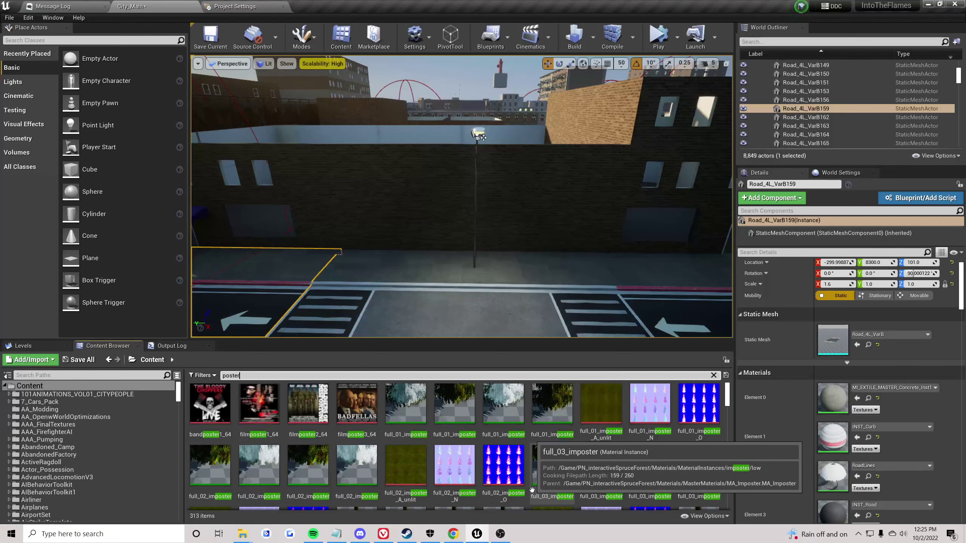
{"action": "scroll", "coordinate": [531, 490], "scroll_direction": "down", "scroll_amount": 6}
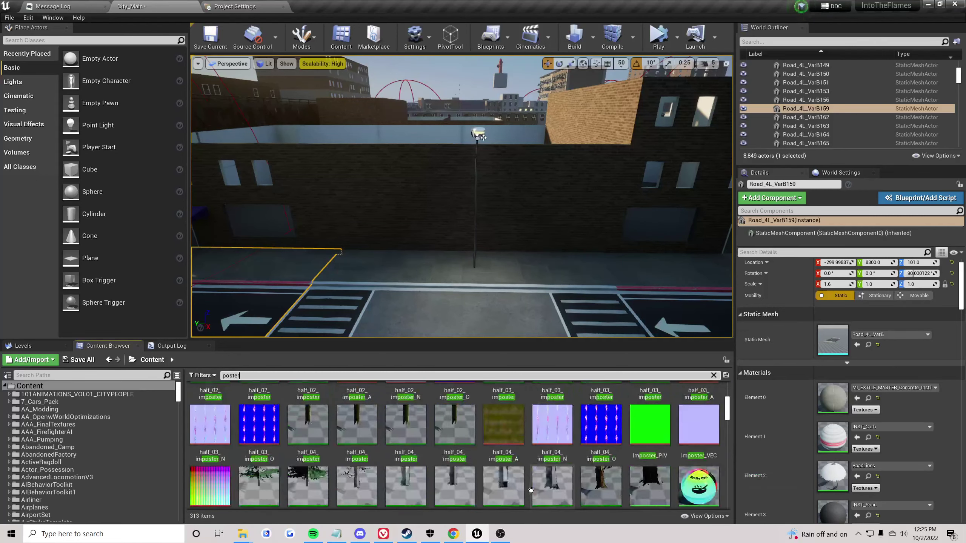
{"action": "scroll", "coordinate": [531, 490], "scroll_direction": "down", "scroll_amount": 5}
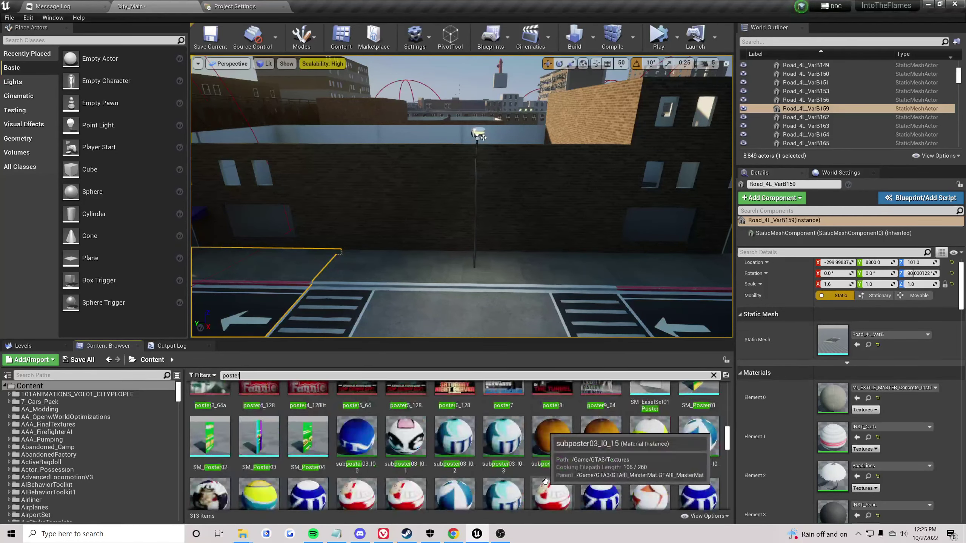
- Clear the poster search, search the project content for "hotdog", and browse the top-level content folders
{"action": "left_click", "coordinate": [713, 375]}
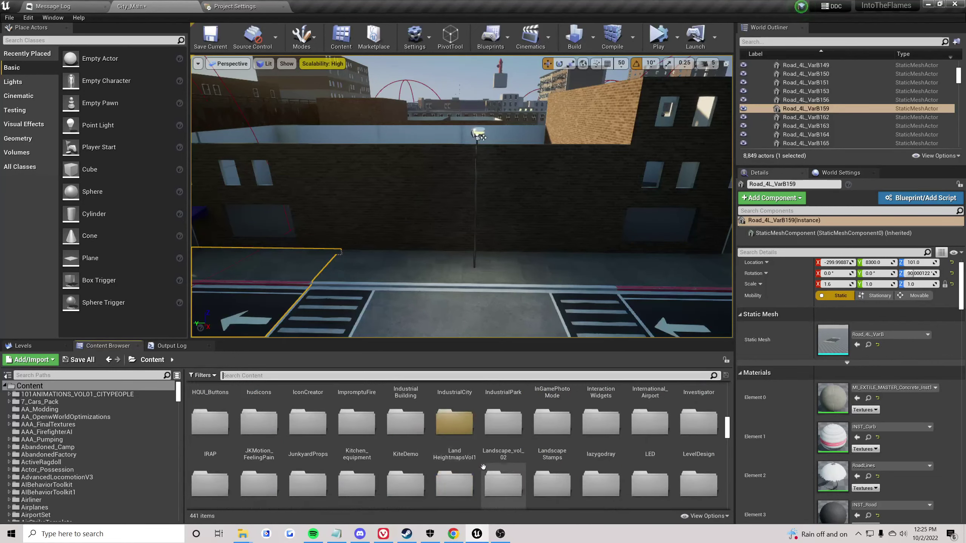
{"action": "scroll", "coordinate": [313, 446], "scroll_direction": "down", "scroll_amount": 2}
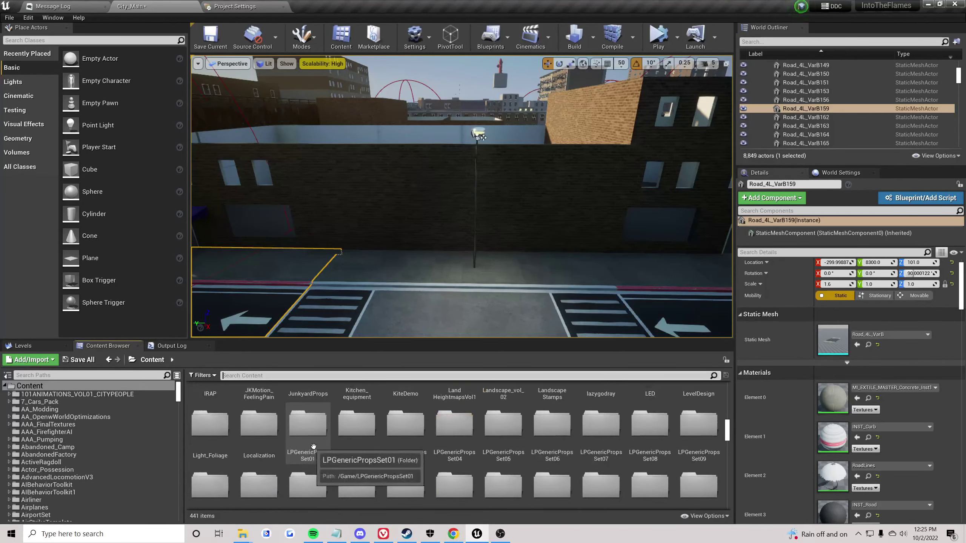
{"action": "scroll", "coordinate": [580, 462], "scroll_direction": "down", "scroll_amount": 8}
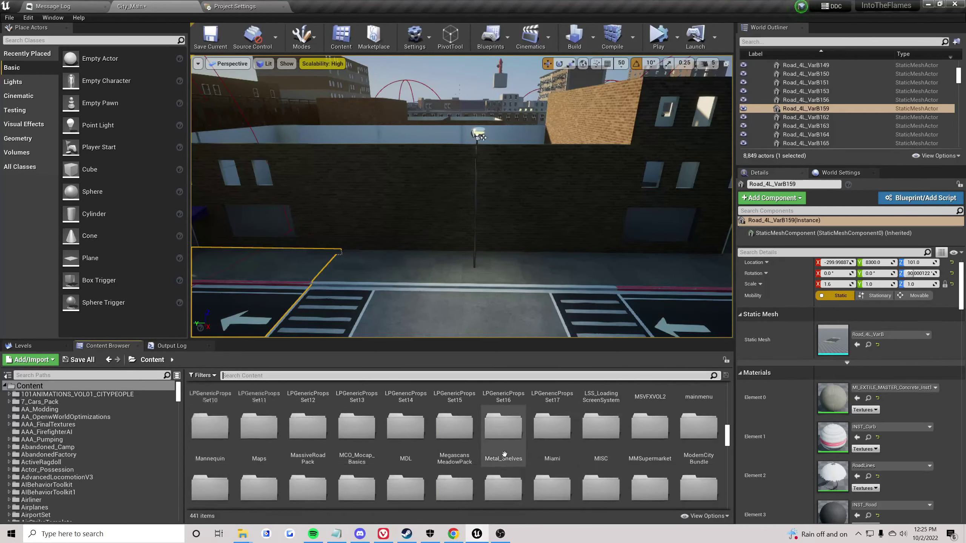
{"action": "scroll", "coordinate": [351, 432], "scroll_direction": "down", "scroll_amount": 2}
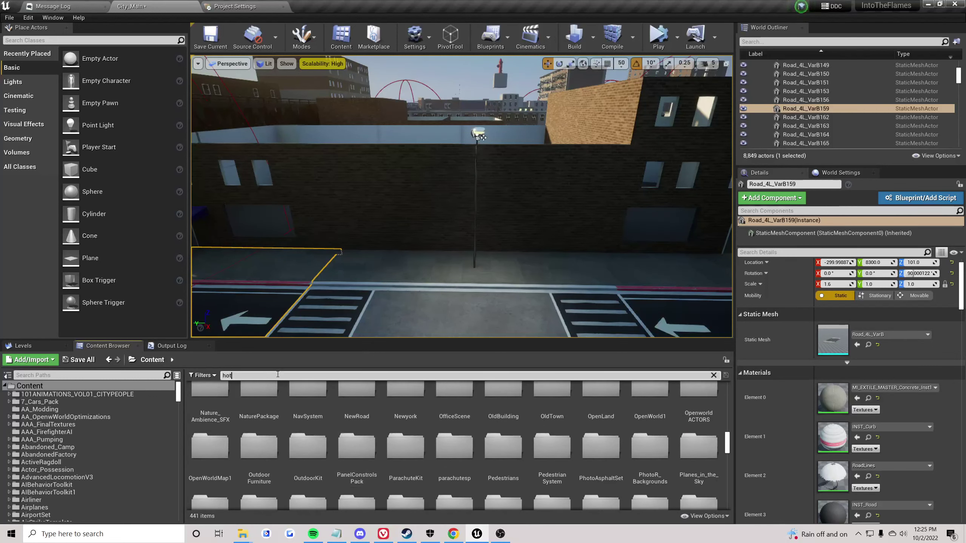
{"action": "type", "text": "dog"}
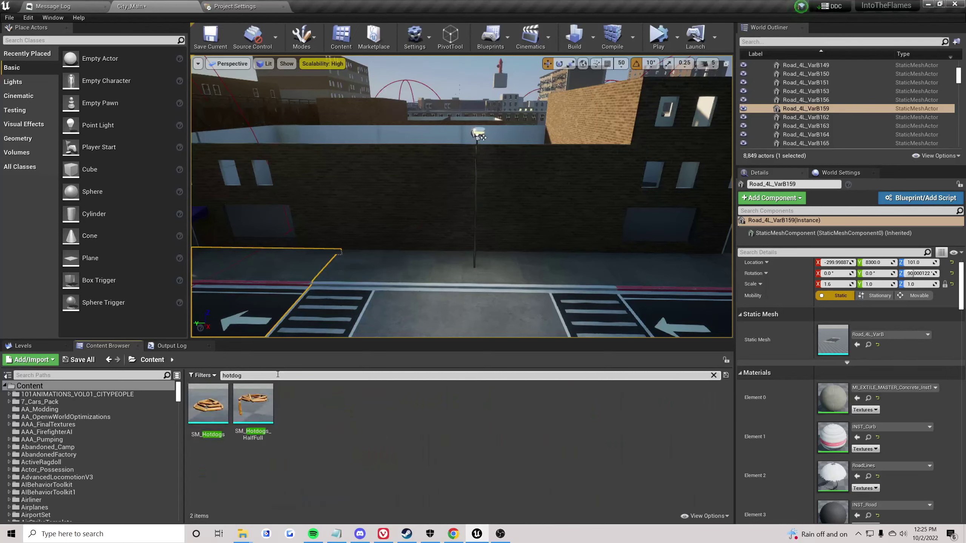
{"action": "left_click", "coordinate": [713, 375]}
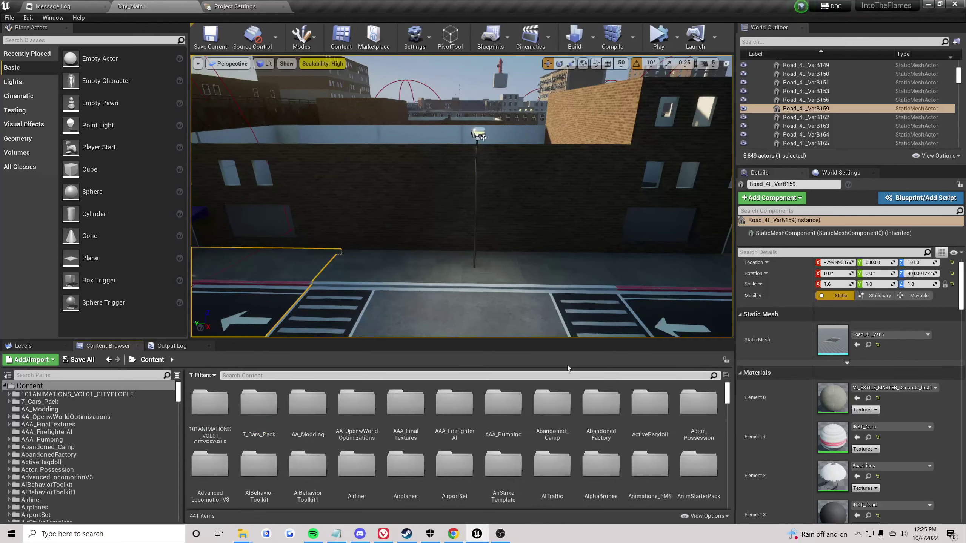
{"action": "scroll", "coordinate": [338, 392], "scroll_direction": "down", "scroll_amount": 8}
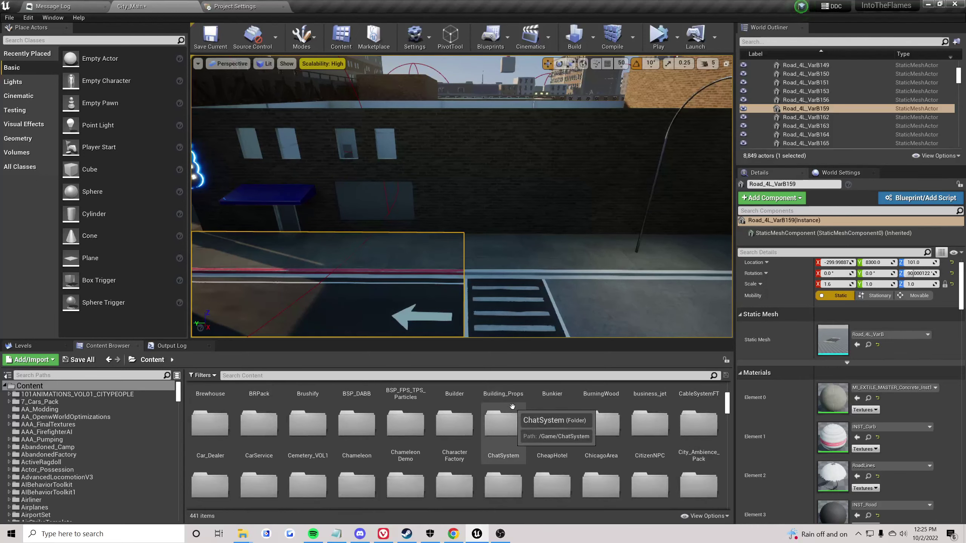
{"action": "scroll", "coordinate": [510, 407], "scroll_direction": "down", "scroll_amount": 4}
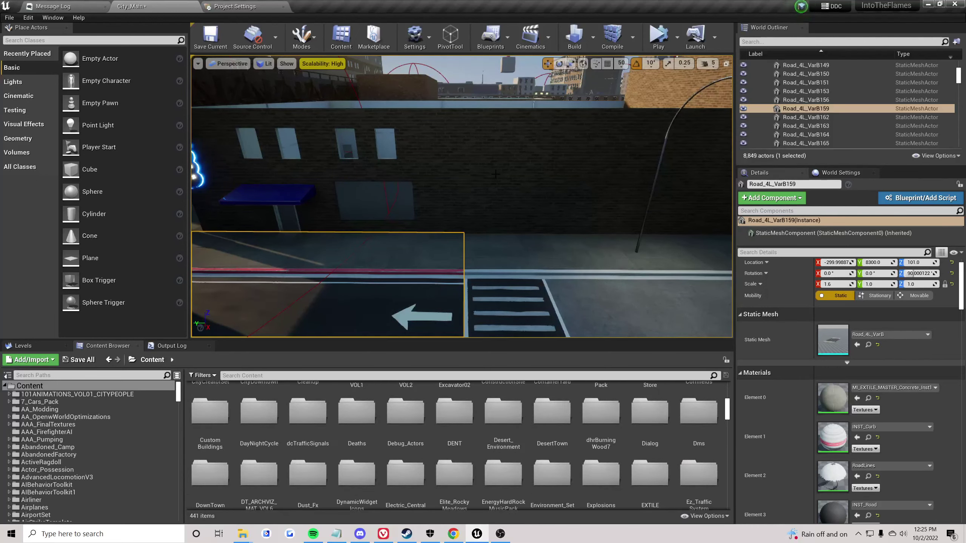
- Locate the upper brick wall's Outer_Wall_Half_01 mesh in the project content and go up to its parent Building folder
{"action": "left_click", "coordinate": [495, 174]}
{"action": "mouse_move", "coordinate": [495, 174]}
{"action": "right_mouse_down"}
{"action": "mouse_move", "coordinate": [495, 206]}
{"action": "mouse_move", "coordinate": [540, 140]}
{"action": "mouse_move", "coordinate": [494, 148]}
{"action": "mouse_move", "coordinate": [497, 164]}
{"action": "right_mouse_up"}
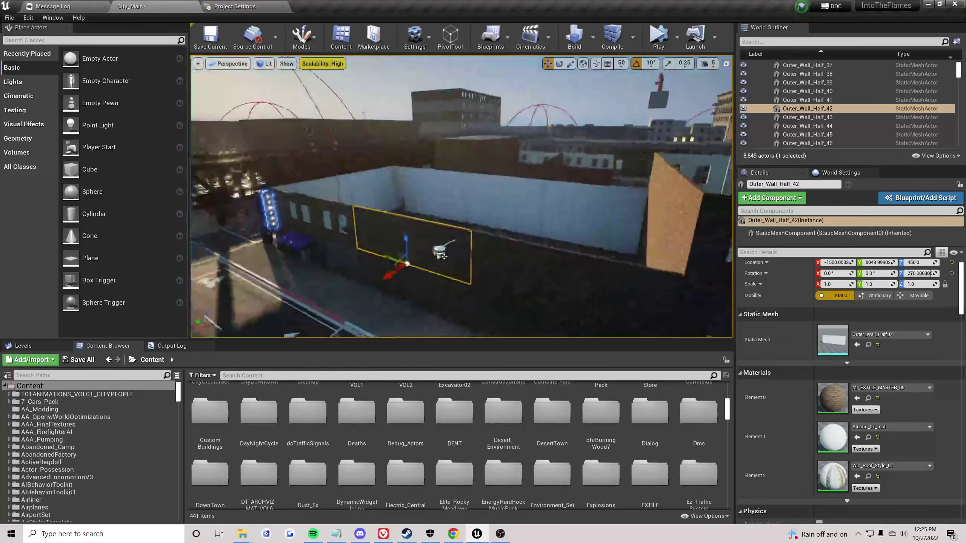
{"action": "key", "text": "f"}
{"action": "left_click", "coordinate": [868, 344]}
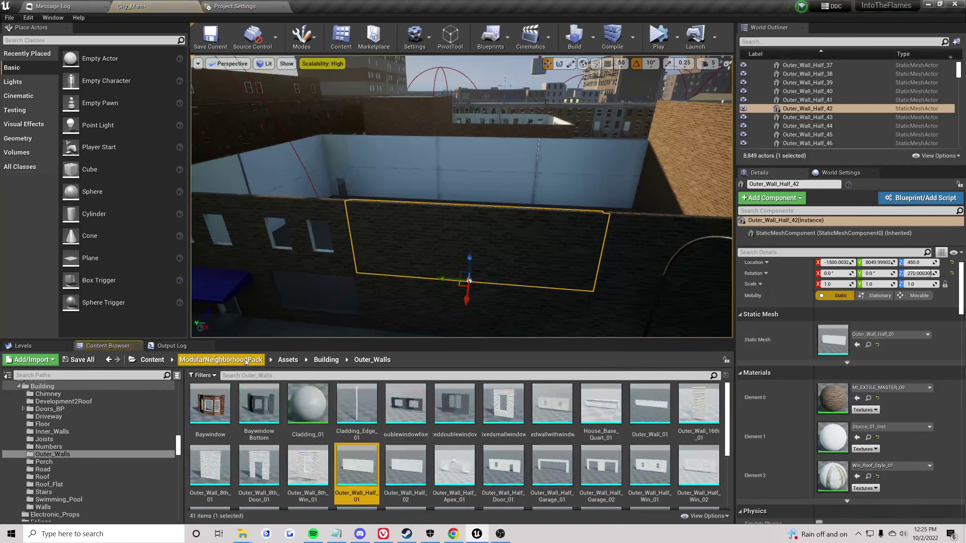
{"action": "left_click", "coordinate": [326, 360]}
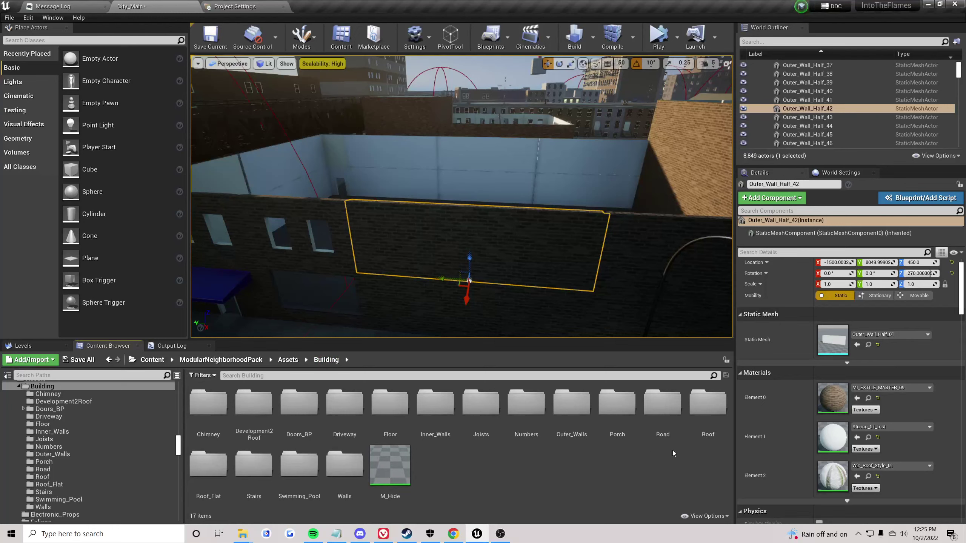
- Look through the Roof folder for a suitable roof piece, and open the sibling Floor folder instead
{"action": "double_click", "coordinate": [706, 404]}
{"action": "scroll", "coordinate": [502, 445], "scroll_direction": "down", "scroll_amount": 2}
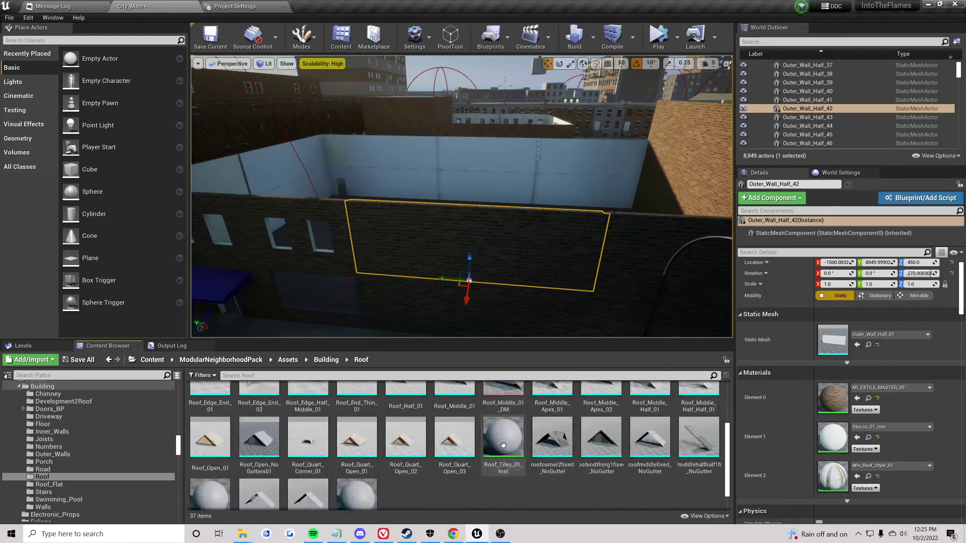
{"action": "scroll", "coordinate": [502, 445], "scroll_direction": "down", "scroll_amount": 1}
{"action": "key", "text": "alt+Left"}
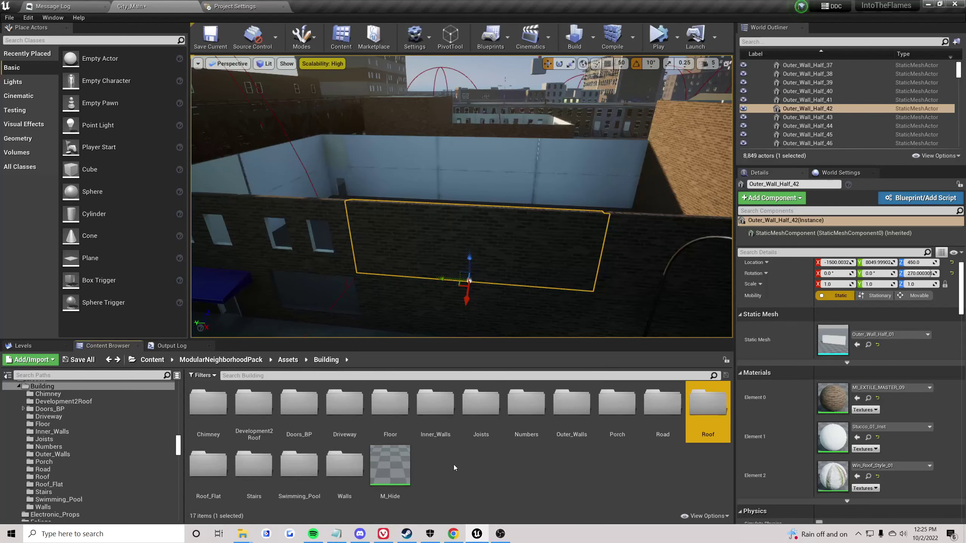
{"action": "left_click", "coordinate": [402, 412]}
{"action": "double_click", "coordinate": [403, 412]}
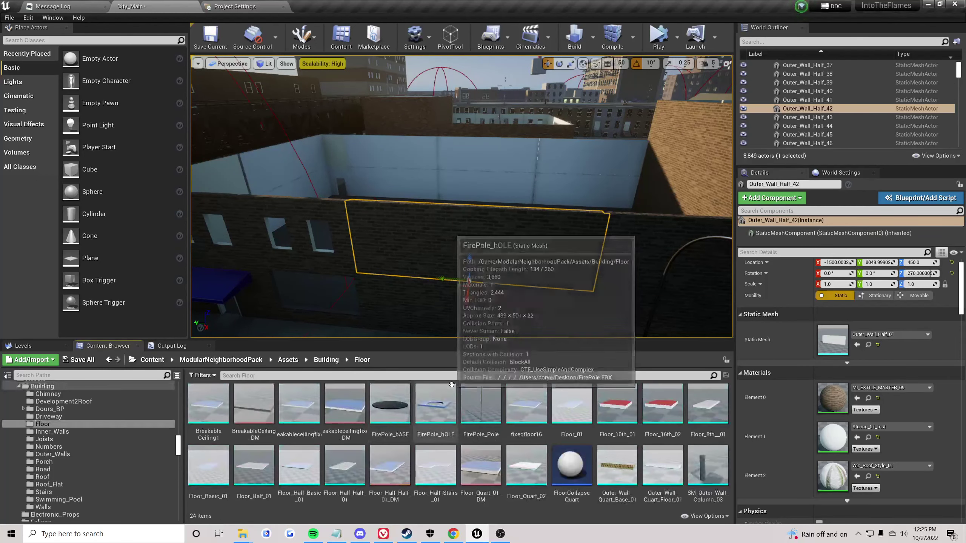
{"action": "key", "text": "w"}
{"action": "right_click_drag", "start_coordinate": [453, 232], "coordinate": [460, 213]}
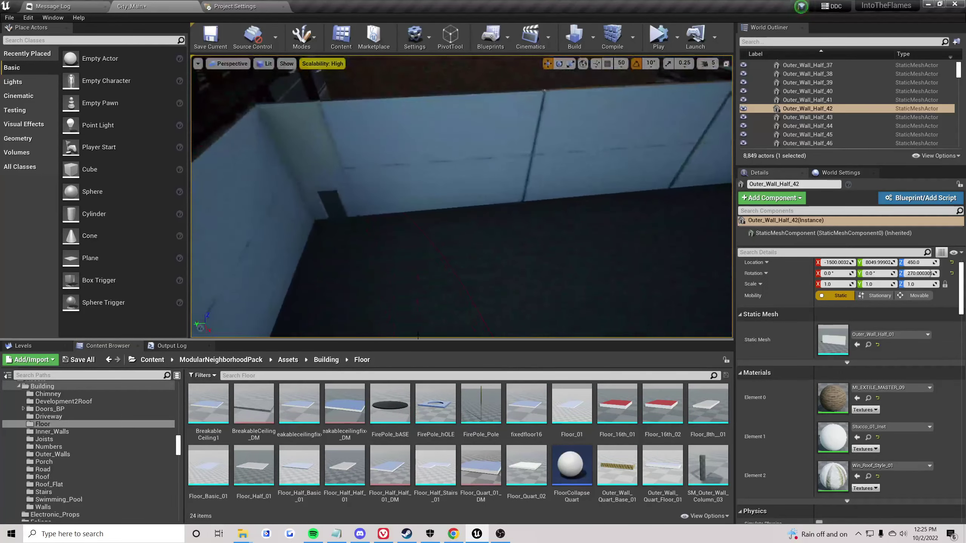
{"action": "left_click_drag", "start_coordinate": [253, 466], "coordinate": [440, 274]}
{"action": "right_click_drag", "start_coordinate": [441, 274], "coordinate": [408, 283]}
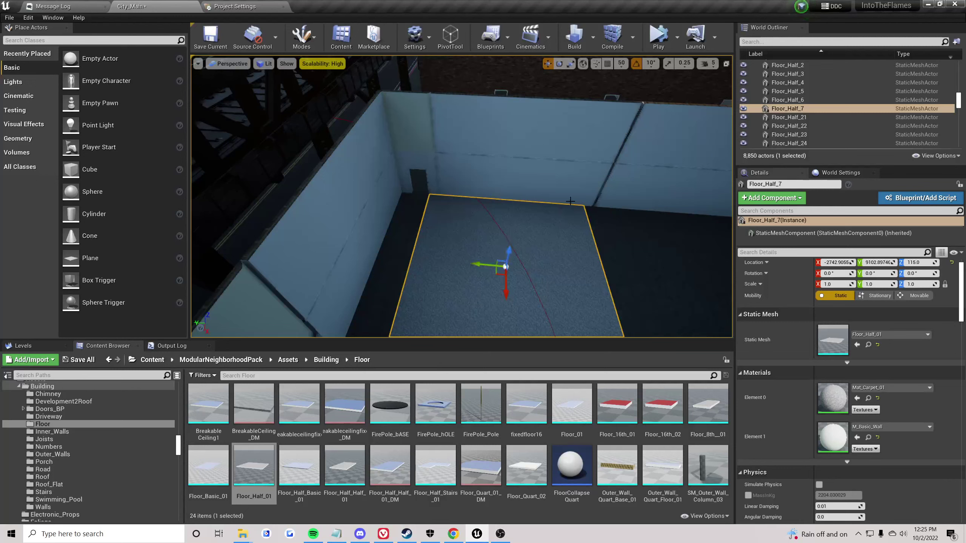
{"action": "key", "text": "Delete"}
- Place Floor_Half_01 snapped to the grid in the building's corner at X -2750, Y 9300, and raise it to Z 800
{"action": "left_click_drag", "start_coordinate": [253, 466], "coordinate": [468, 263]}
{"action": "right_click_drag", "start_coordinate": [467, 264], "coordinate": [403, 270]}
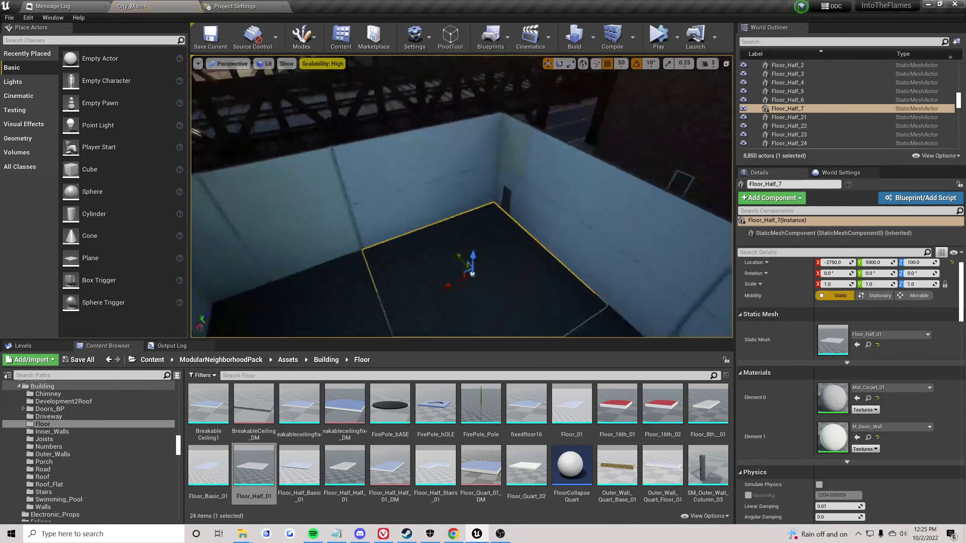
{"action": "left_click_drag", "start_coordinate": [471, 254], "coordinate": [481, 127]}
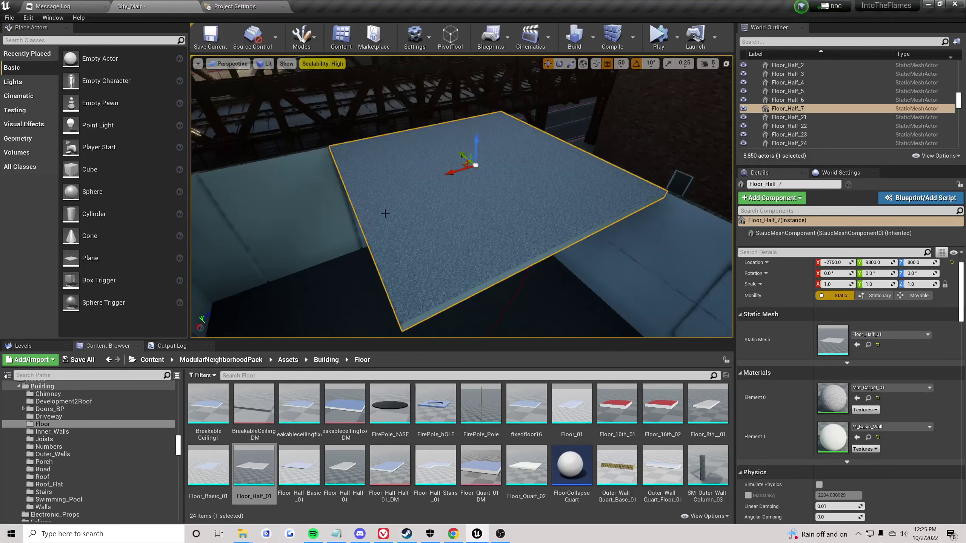
- Locate the brick wall's material in the project content and apply MI_EXTILE_MASTER_ConcreteDark to the top of the roof floor piece
{"action": "left_click", "coordinate": [306, 209]}
{"action": "right_click_drag", "start_coordinate": [307, 230], "coordinate": [388, 183]}
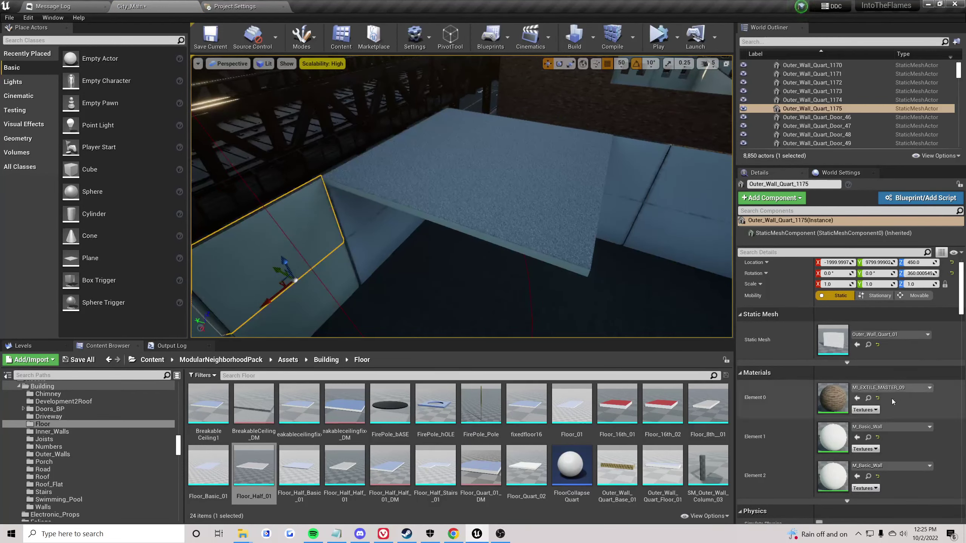
{"action": "left_click", "coordinate": [869, 398]}
{"action": "scroll", "coordinate": [609, 456], "scroll_direction": "down", "scroll_amount": 2}
{"action": "left_click_drag", "start_coordinate": [551, 411], "coordinate": [534, 177]}
- Duplicate the dark floor piece twice along the back of the roof, to Y 8300 and Y 7300
{"action": "left_click", "coordinate": [521, 178]}
{"action": "right_click_drag", "start_coordinate": [520, 178], "coordinate": [586, 152]}
{"action": "left_click_drag", "start_coordinate": [328, 190], "coordinate": [518, 200], "text": "alt"}
{"action": "right_click_drag", "start_coordinate": [502, 202], "coordinate": [582, 224]}
{"action": "left_click_drag", "start_coordinate": [371, 161], "coordinate": [500, 163], "text": "alt"}
- Try to cover the next row by duplicating the three floor pieces together to X -1750, and delete the copies
{"action": "left_click", "coordinate": [403, 172]}
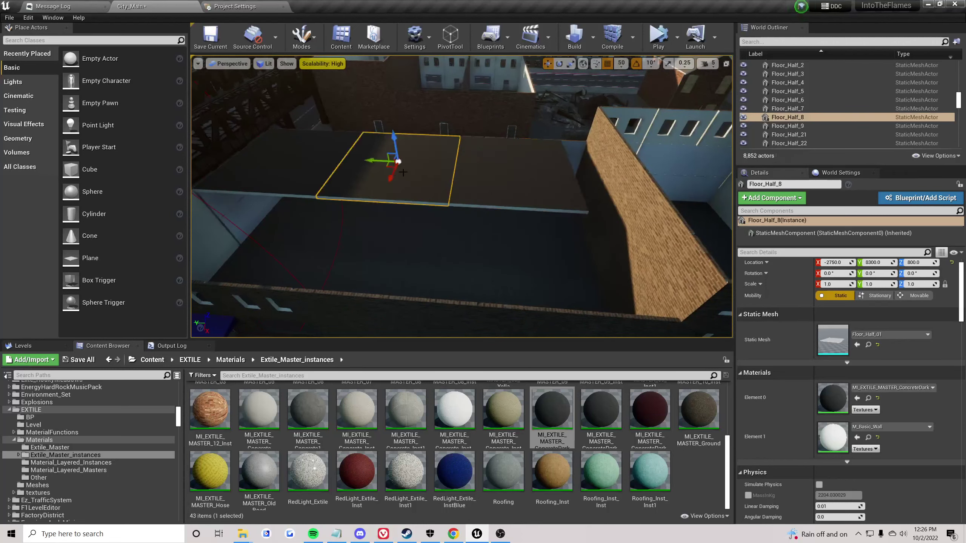
{"action": "left_click", "coordinate": [315, 176], "text": "shift"}
{"action": "left_click", "coordinate": [509, 189], "text": "ctrl"}
{"action": "right_click_drag", "start_coordinate": [508, 188], "coordinate": [496, 179]}
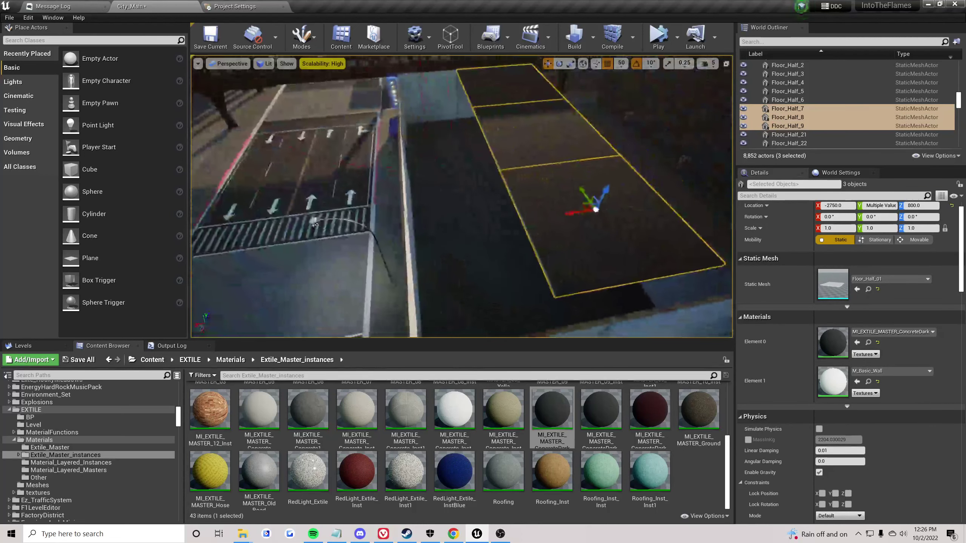
{"action": "left_click_drag", "start_coordinate": [559, 213], "coordinate": [421, 244], "text": "alt"}
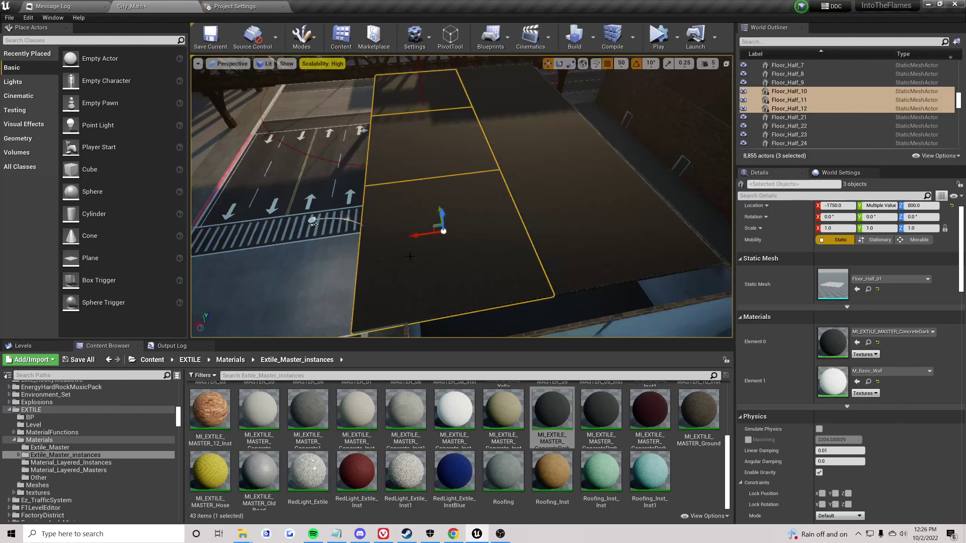
{"action": "key", "text": "Delete"}
- Locate the floor meshes and place Floor_Half_Half_01 beside the last floor piece at X -2000, Y 7300, Z 800
{"action": "left_click", "coordinate": [593, 228]}
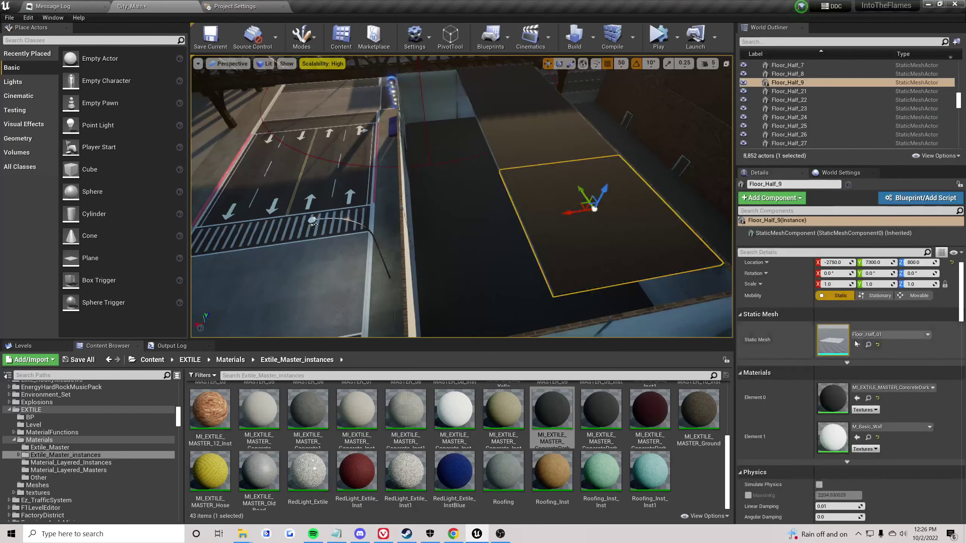
{"action": "left_click", "coordinate": [868, 345]}
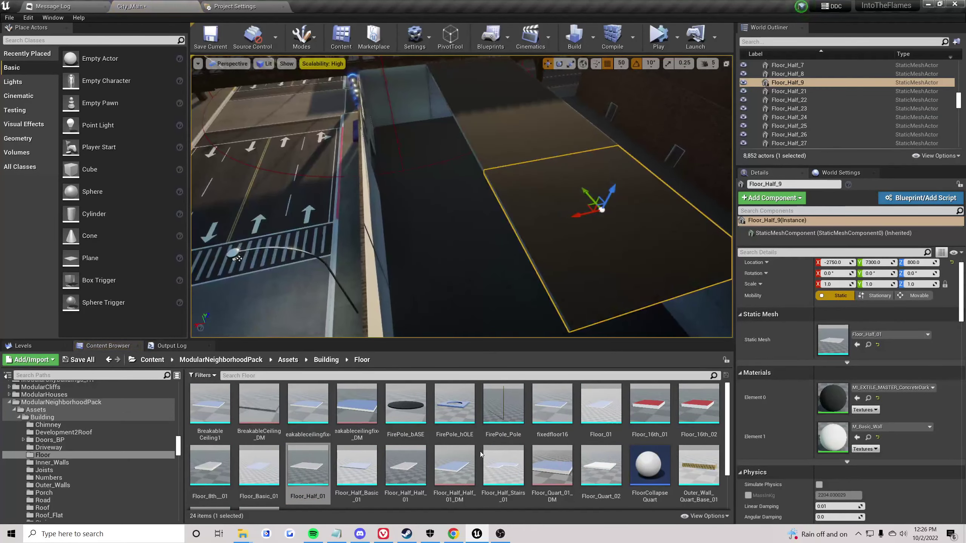
{"action": "left_click_drag", "start_coordinate": [407, 465], "coordinate": [558, 220]}
{"action": "right_click_drag", "start_coordinate": [548, 223], "coordinate": [547, 252]}
{"action": "left_click_drag", "start_coordinate": [525, 186], "coordinate": [454, 197]}
{"action": "right_click_drag", "start_coordinate": [454, 201], "coordinate": [582, 202]}
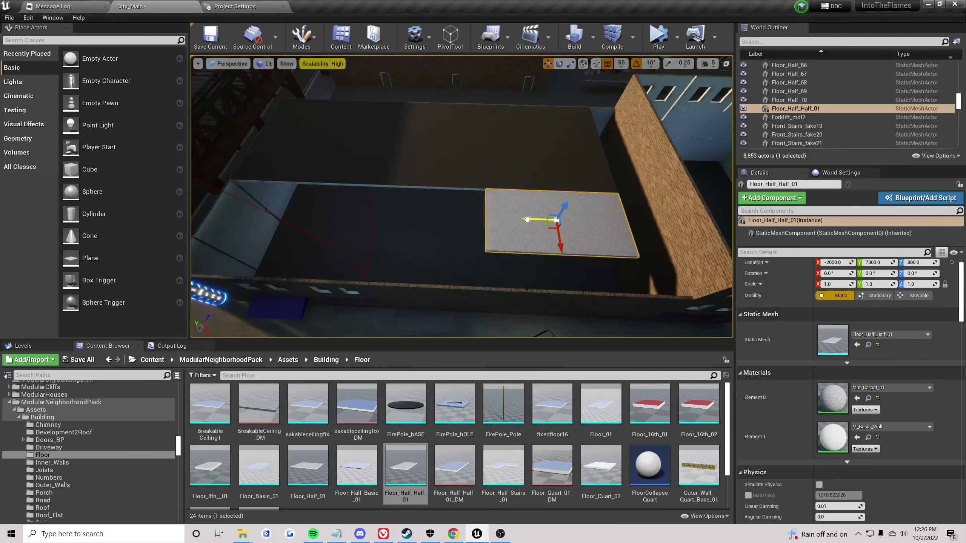
- Duplicate the Floor_Half_Half_01 piece twice along the row, to Y 8300 and Y 9300
{"action": "left_click_drag", "start_coordinate": [526, 219], "coordinate": [393, 215], "text": "alt"}
{"action": "right_click_drag", "start_coordinate": [393, 214], "coordinate": [253, 211]}
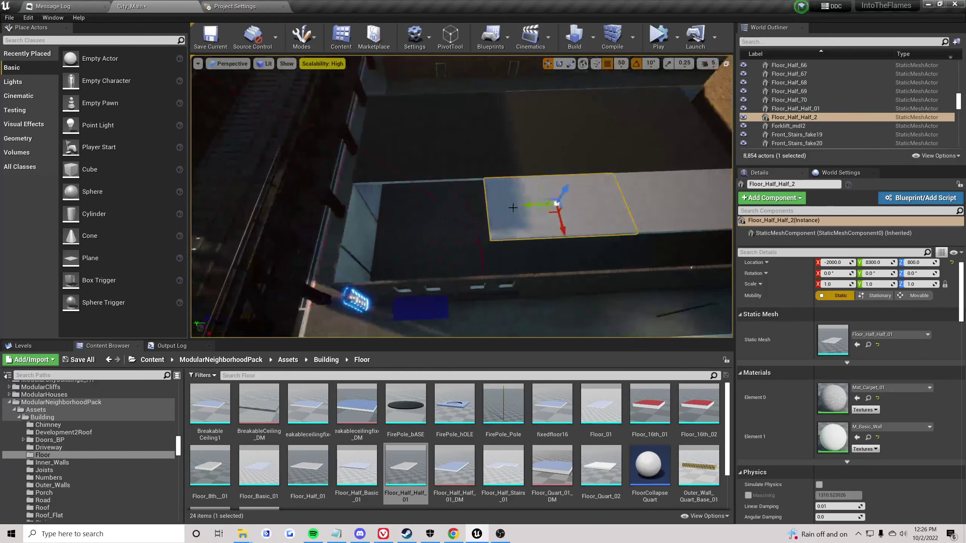
{"action": "left_click_drag", "start_coordinate": [528, 206], "coordinate": [384, 207], "text": "alt"}
- Copy the ConcreteDark material from the first floor piece and paste it into Element 0 of all three Floor_Half_Half_01 pieces
{"action": "left_click", "coordinate": [404, 143]}
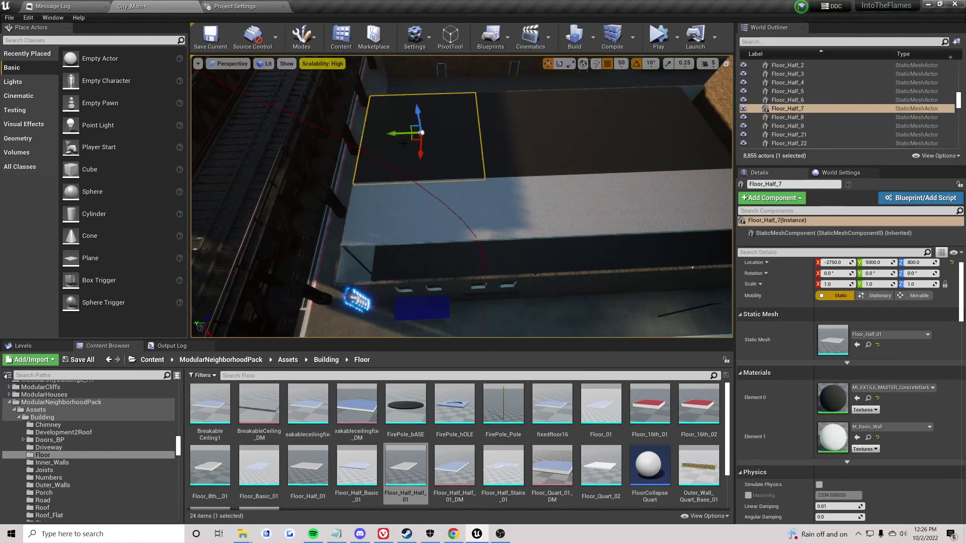
{"action": "left_click", "coordinate": [868, 398]}
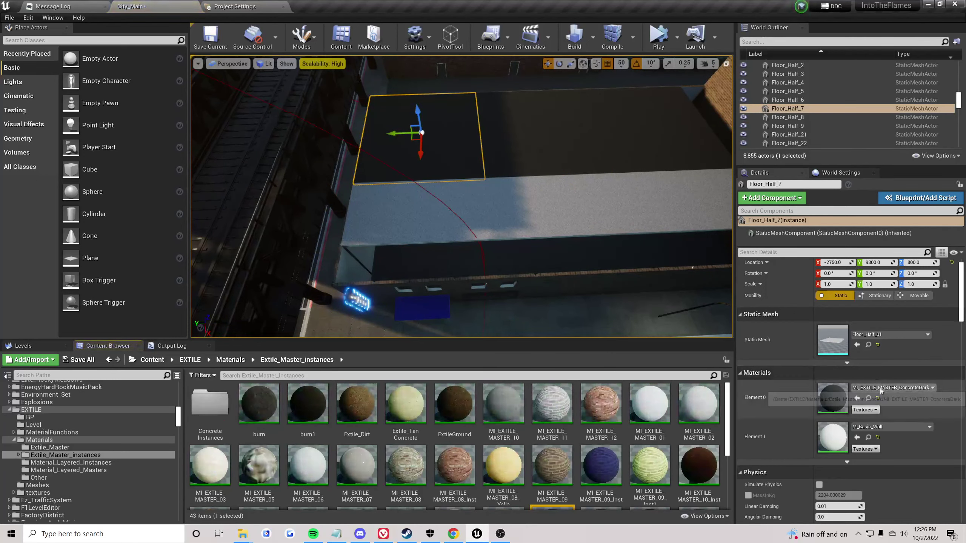
{"action": "left_click", "coordinate": [863, 387]}
{"action": "left_click", "coordinate": [836, 202]}
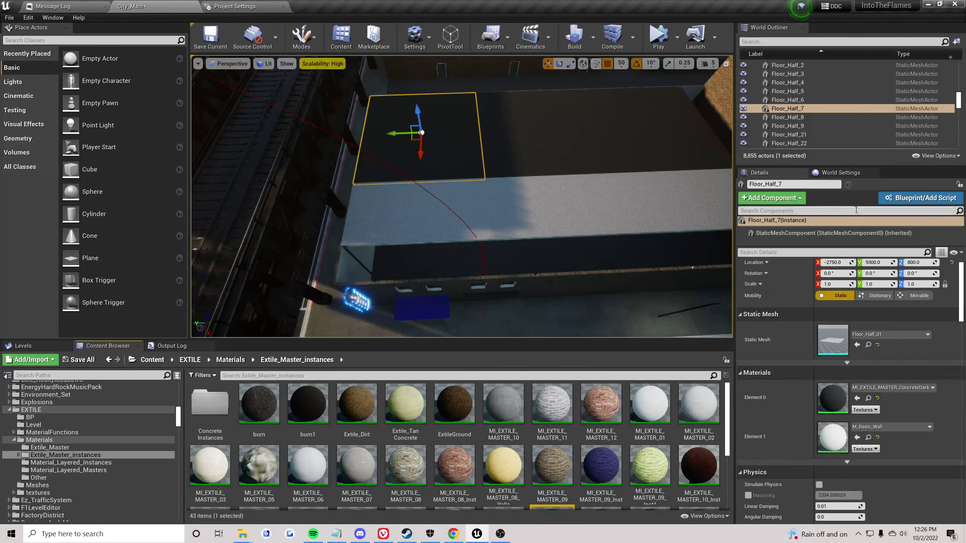
{"action": "left_click", "coordinate": [873, 388]}
{"action": "left_click", "coordinate": [836, 212]}
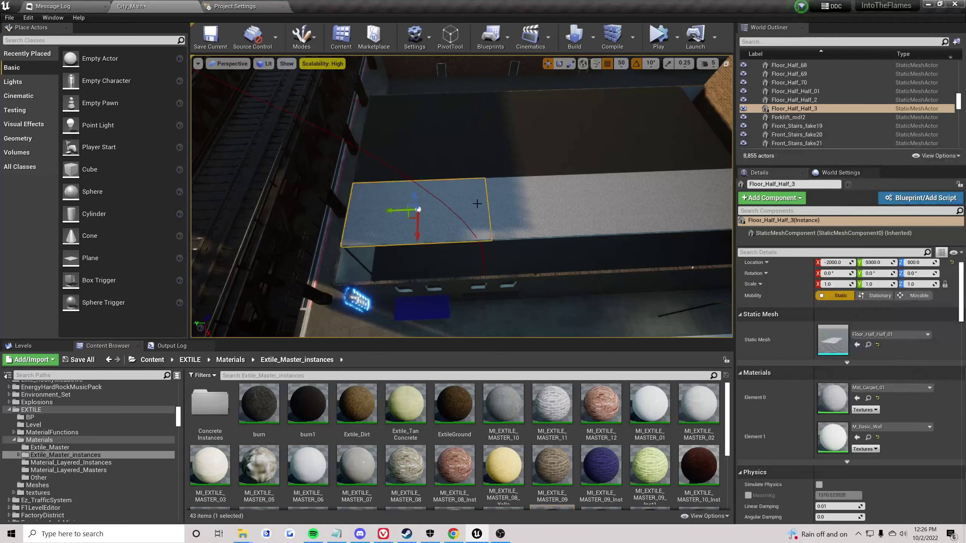
{"action": "left_click", "coordinate": [476, 203]}
{"action": "left_click", "coordinate": [571, 201], "text": "ctrl"}
{"action": "left_click", "coordinate": [860, 332]}
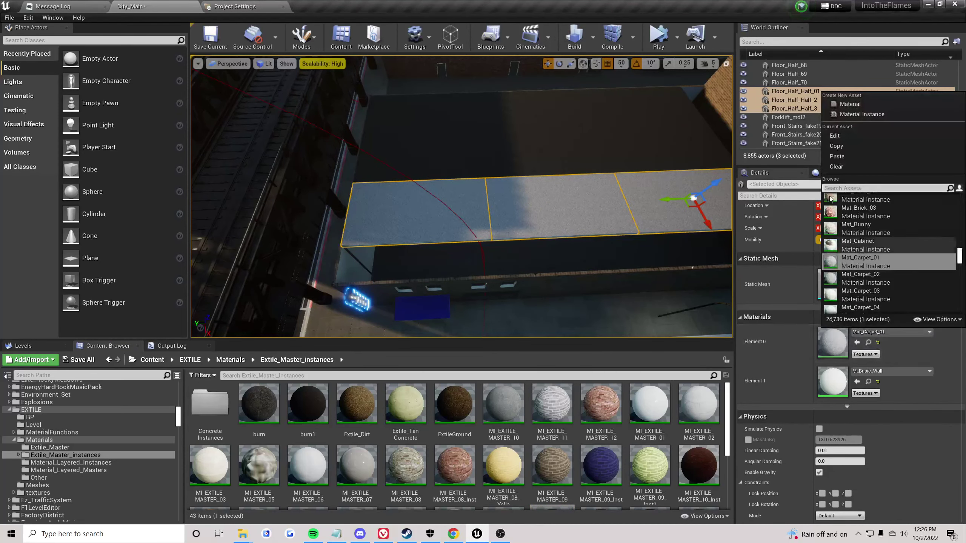
{"action": "left_click", "coordinate": [836, 156]}
- Place Floor_8th__01 in the remaining street-side gap behind the cinema sign at X -1650, Y 9550, Z 800
{"action": "left_click", "coordinate": [547, 138]}
{"action": "right_click_drag", "start_coordinate": [546, 138], "coordinate": [521, 213]}
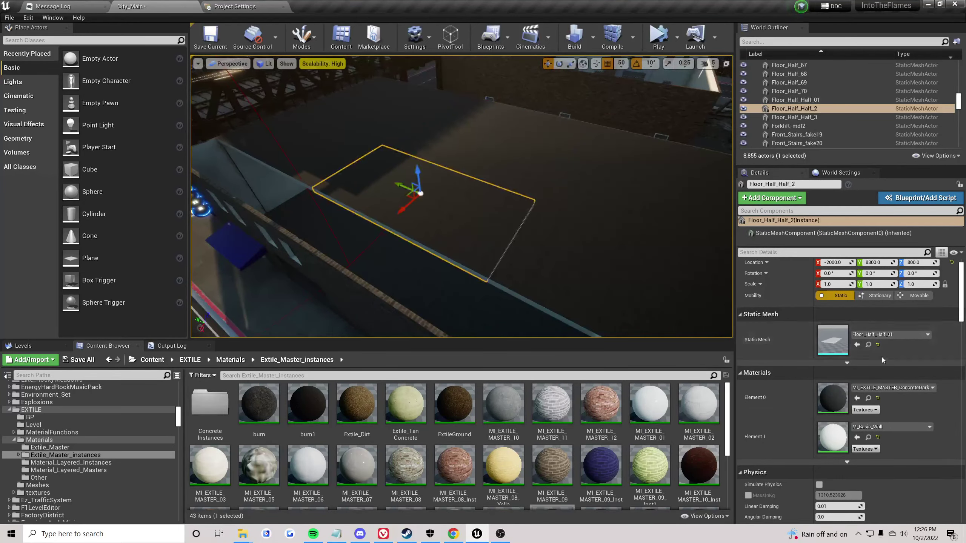
{"action": "left_click", "coordinate": [868, 345]}
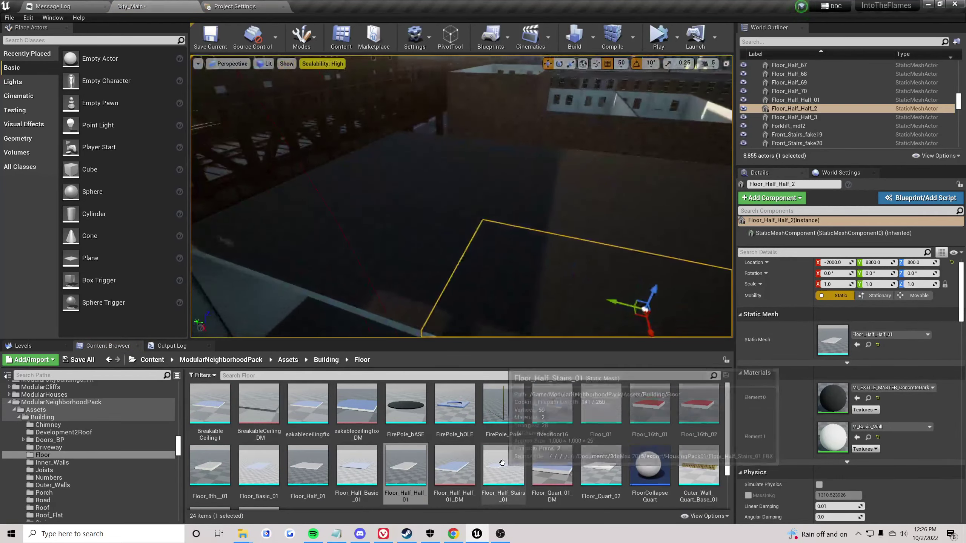
{"action": "scroll", "coordinate": [374, 453], "scroll_direction": "down", "scroll_amount": 1}
{"action": "right_click_drag", "start_coordinate": [418, 289], "coordinate": [353, 305]}
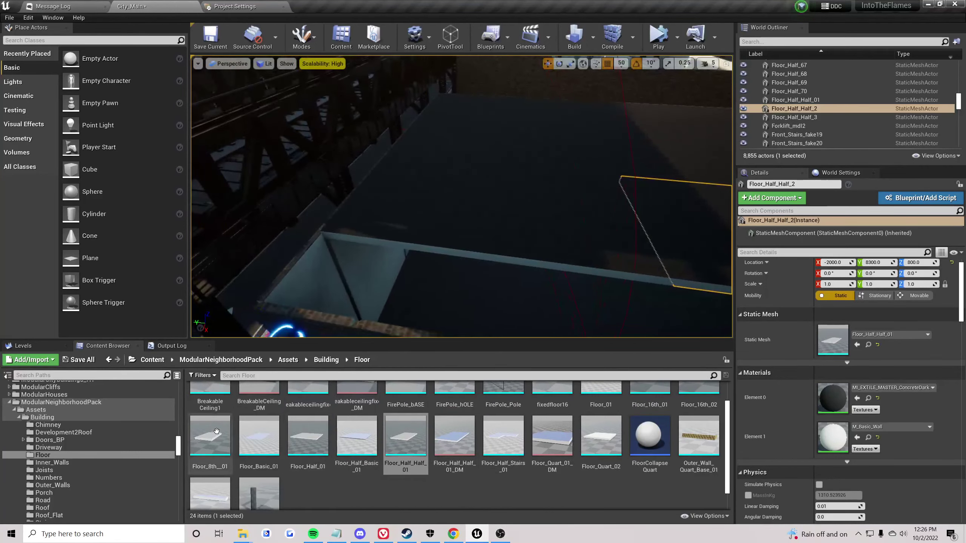
{"action": "left_click_drag", "start_coordinate": [216, 431], "coordinate": [425, 237]}
{"action": "right_click_drag", "start_coordinate": [424, 237], "coordinate": [385, 178]}
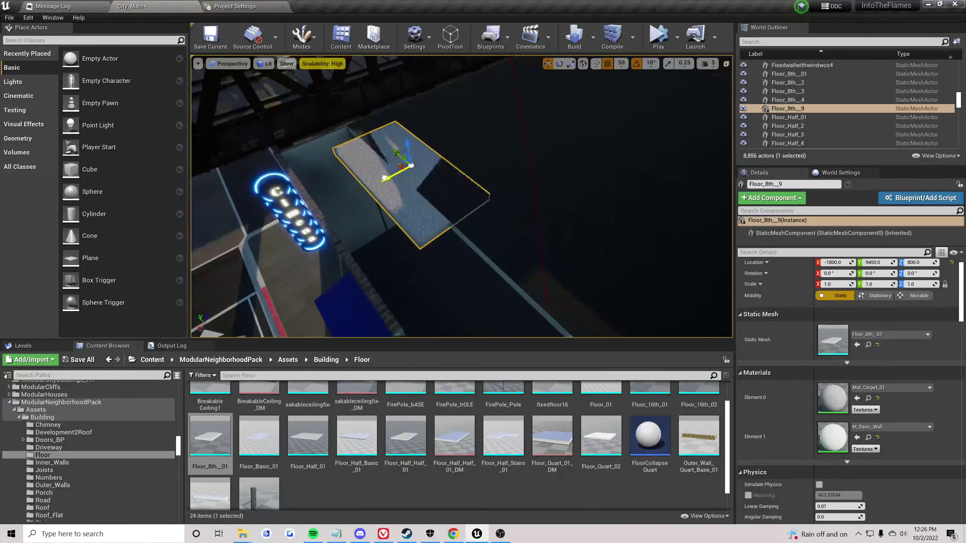
{"action": "left_click_drag", "start_coordinate": [384, 177], "coordinate": [343, 199]}
{"action": "right_click_drag", "start_coordinate": [342, 199], "coordinate": [398, 207]}
{"action": "left_click_drag", "start_coordinate": [387, 208], "coordinate": [348, 206]}
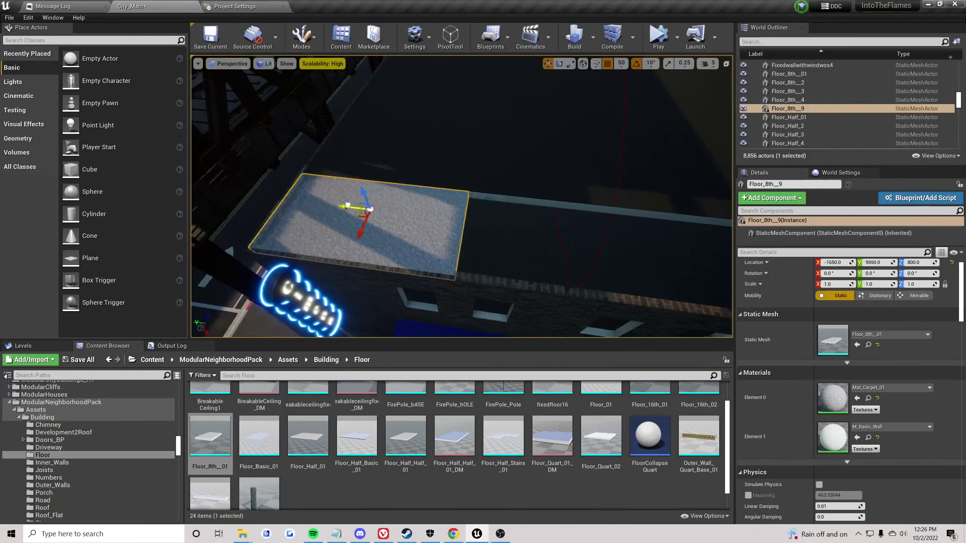
- Copy the ConcreteDark material from a neighbouring roof piece and paste it into Element 0 of the Floor_8th__01 piece
{"action": "left_click", "coordinate": [425, 150]}
{"action": "left_click", "coordinate": [929, 387]}
{"action": "left_click", "coordinate": [844, 202]}
{"action": "left_click", "coordinate": [422, 220]}
{"action": "left_click", "coordinate": [882, 388]}
{"action": "left_click", "coordinate": [836, 212]}
- Duplicate the dark Floor_8th__01 piece along the street-side gap to Y 8200, and duplicate two of the pieces together further along
{"action": "mouse_move", "coordinate": [344, 220]}
{"action": "right_mouse_down"}
{"action": "mouse_move", "coordinate": [350, 224]}
{"action": "mouse_move", "coordinate": [344, 220]}
{"action": "right_mouse_up"}
{"action": "left_click_drag", "start_coordinate": [343, 220], "coordinate": [538, 242], "text": "alt"}
{"action": "right_click_drag", "start_coordinate": [529, 246], "coordinate": [475, 247]}
{"action": "left_click_drag", "start_coordinate": [248, 219], "coordinate": [451, 240], "text": "alt"}
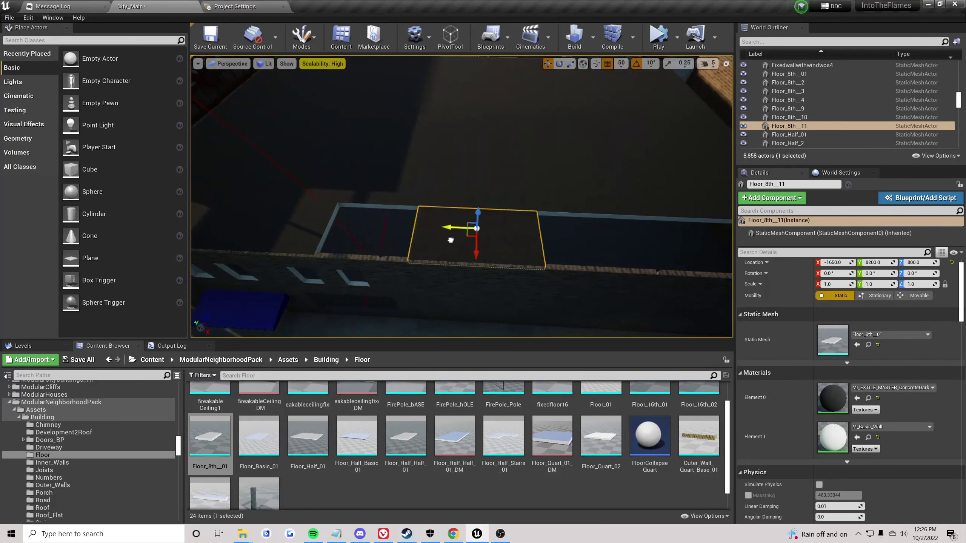
{"action": "left_click", "coordinate": [300, 229], "text": "ctrl"}
{"action": "right_click_drag", "start_coordinate": [301, 230], "coordinate": [317, 230]}
{"action": "left_click_drag", "start_coordinate": [318, 210], "coordinate": [556, 233], "text": "alt"}
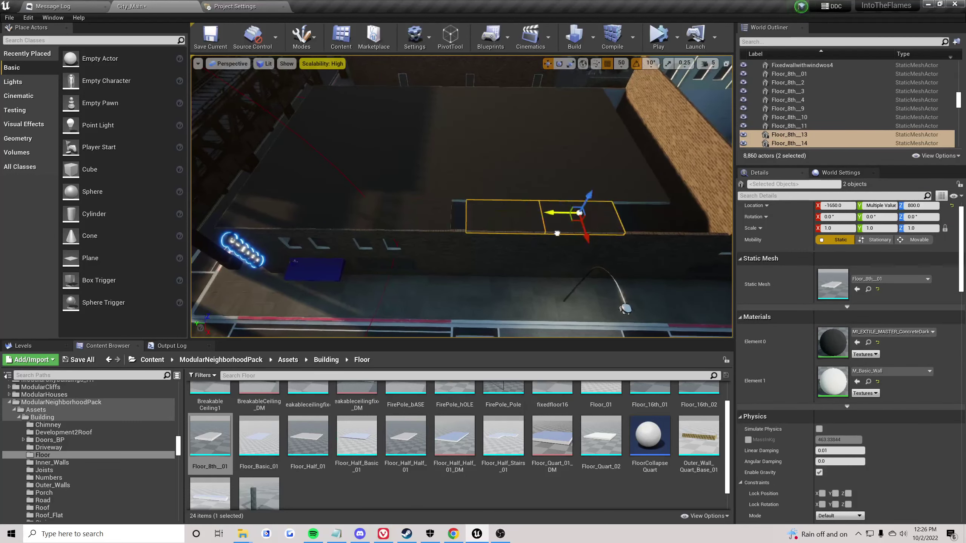
{"action": "right_click_drag", "start_coordinate": [540, 232], "coordinate": [582, 233]}
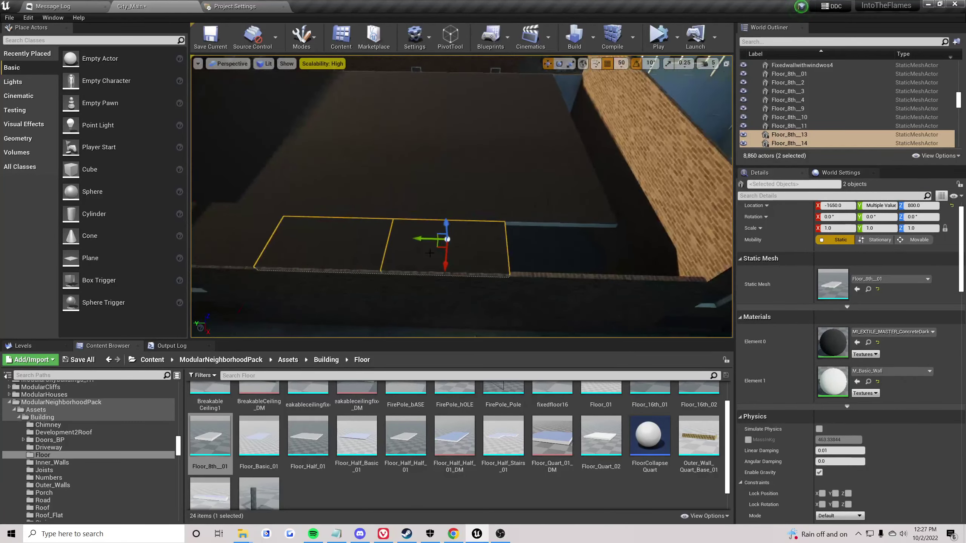
- Duplicate the end Floor_8th__01 piece twice more along the street edge, to Y 7050 and Y 6650
{"action": "left_click", "coordinate": [467, 247]}
{"action": "left_click_drag", "start_coordinate": [431, 236], "coordinate": [585, 245], "text": "alt"}
{"action": "right_click_drag", "start_coordinate": [547, 242], "coordinate": [581, 243]}
{"action": "left_click_drag", "start_coordinate": [417, 243], "coordinate": [426, 244], "text": "alt"}
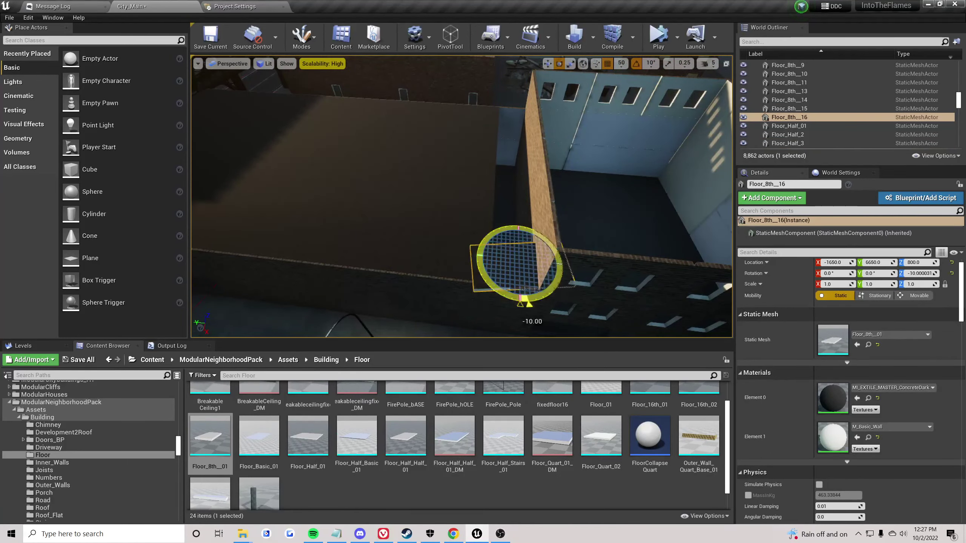
{"action": "left_click", "coordinate": [360, 534]}
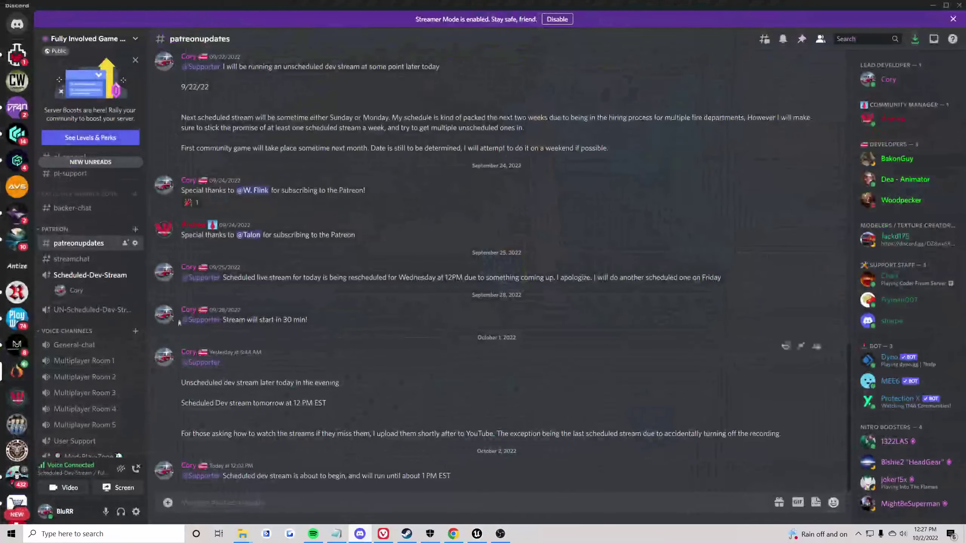
{"action": "left_click", "coordinate": [360, 536]}
- Rotate the last Floor_8th__01 copy to -90° about Z and fit it into the gap along the tall brick wall at Y 6700
{"action": "right_click_drag", "start_coordinate": [500, 242], "coordinate": [505, 273]}
{"action": "key", "text": "w"}
{"action": "left_click_drag", "start_coordinate": [518, 227], "coordinate": [500, 228]}
{"action": "right_click_drag", "start_coordinate": [500, 228], "coordinate": [585, 228]}
{"action": "left_click_drag", "start_coordinate": [457, 257], "coordinate": [384, 236]}
{"action": "right_click_drag", "start_coordinate": [423, 245], "coordinate": [403, 259]}
- Duplicate the rotated Floor_8th__01 piece three times along the brick wall, ending at X -3000
{"action": "left_click_drag", "start_coordinate": [588, 225], "coordinate": [488, 207], "text": "alt"}
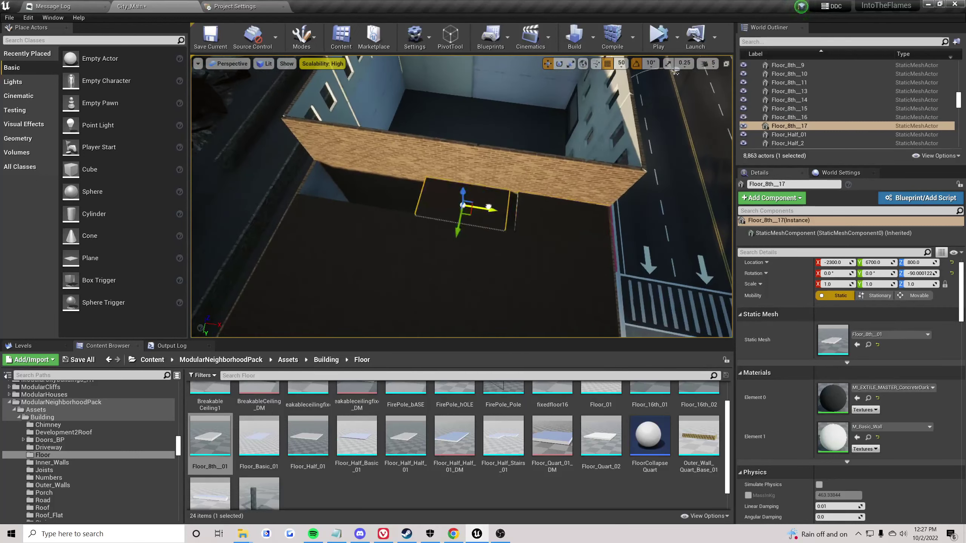
{"action": "left_click", "coordinate": [587, 223], "text": "shift"}
{"action": "right_click_drag", "start_coordinate": [586, 223], "coordinate": [553, 220]}
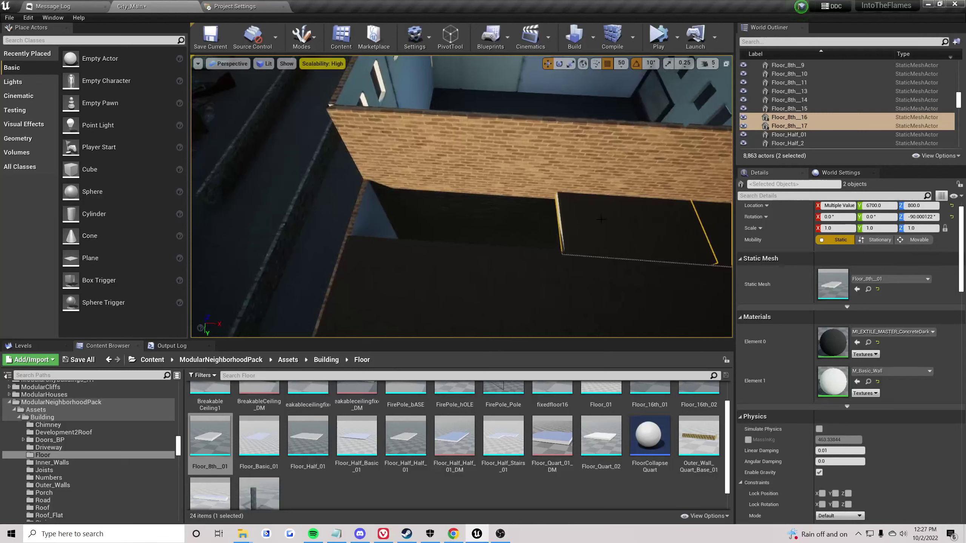
{"action": "left_click", "coordinate": [586, 223]}
{"action": "left_click_drag", "start_coordinate": [655, 230], "coordinate": [445, 210], "text": "alt"}
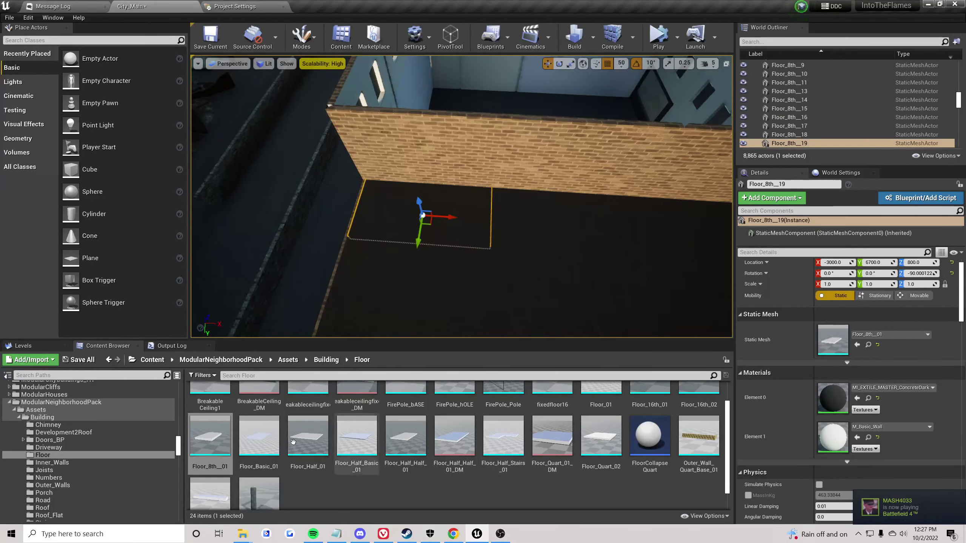
- Replace the last piece's mesh with Floor_16th_01 and shift it into the roof's open back corner
{"action": "scroll", "coordinate": [683, 471], "scroll_direction": "up", "scroll_amount": 2}
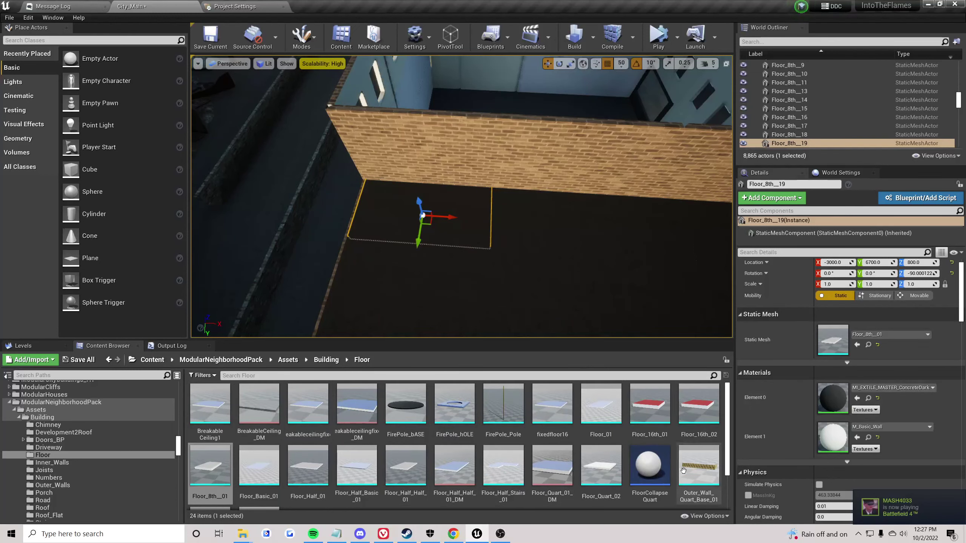
{"action": "left_click_drag", "start_coordinate": [650, 403], "coordinate": [833, 340]}
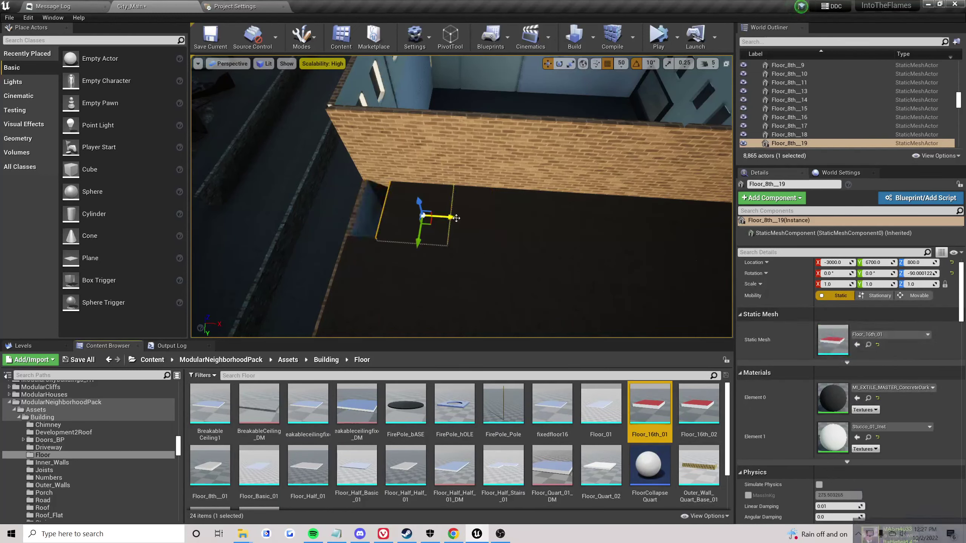
{"action": "left_click_drag", "start_coordinate": [456, 218], "coordinate": [411, 216]}
{"action": "left_click", "coordinate": [292, 253]}
{"action": "right_click_drag", "start_coordinate": [292, 253], "coordinate": [291, 253]}
- Duplicate a large roof floor piece over the adjoining taller building and raise it to that building's roof level
{"action": "left_click", "coordinate": [373, 151]}
{"action": "right_click_drag", "start_coordinate": [373, 151], "coordinate": [373, 151]}
{"action": "left_click_drag", "start_coordinate": [350, 159], "coordinate": [574, 168], "text": "alt"}
{"action": "right_click_drag", "start_coordinate": [536, 227], "coordinate": [536, 227]}
{"action": "left_click_drag", "start_coordinate": [548, 220], "coordinate": [553, 168]}
{"action": "right_click_drag", "start_coordinate": [554, 168], "coordinate": [563, 166]}
- Duplicate a Floor_Half_Half_01 piece onto the taller building at X -2000, Y 5950, Z 1150
{"action": "left_click", "coordinate": [390, 156]}
{"action": "right_click_drag", "start_coordinate": [390, 156], "coordinate": [390, 156]}
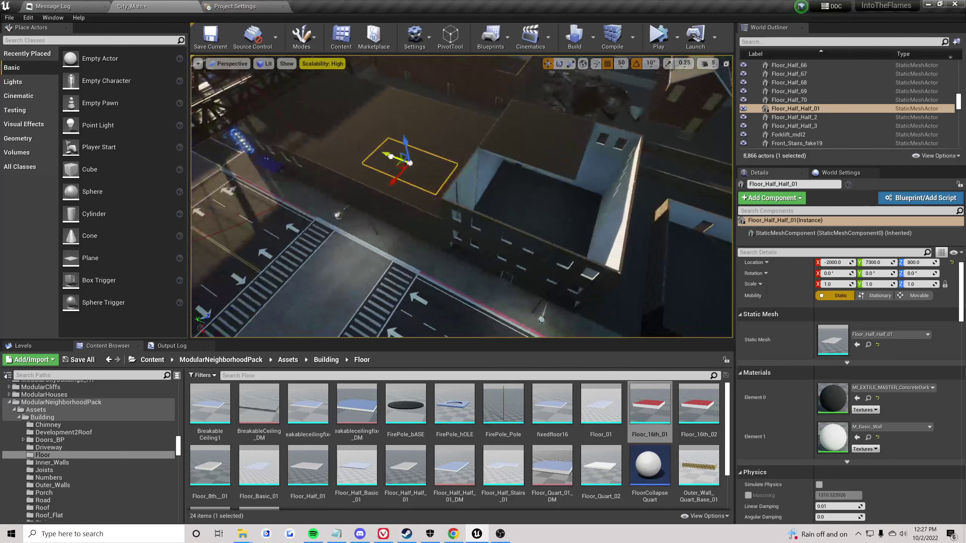
{"action": "left_click_drag", "start_coordinate": [390, 156], "coordinate": [532, 156], "text": "alt"}
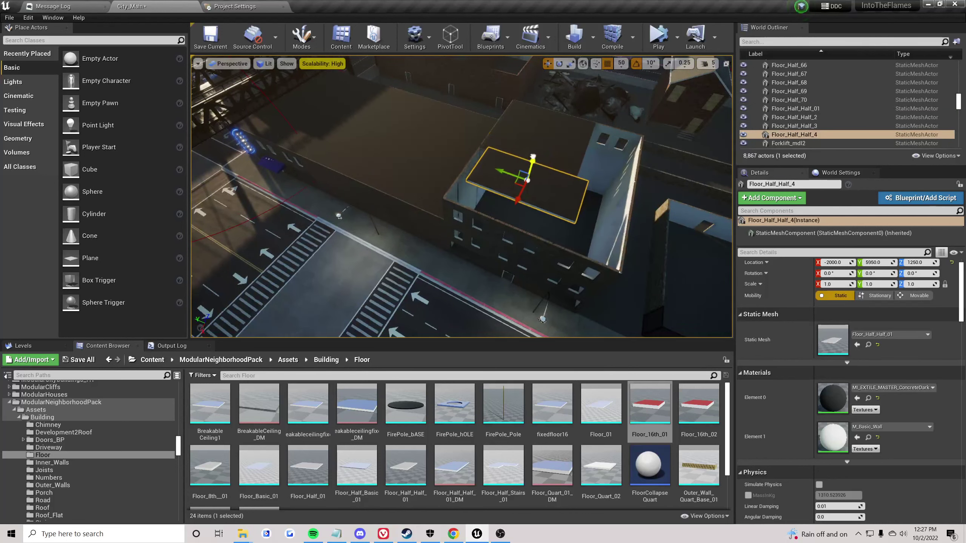
{"action": "key", "text": "f"}
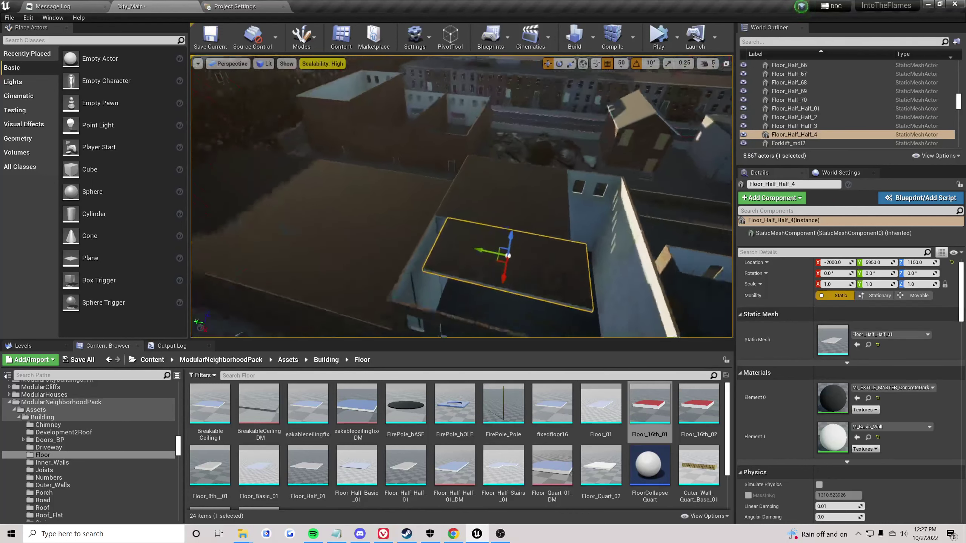
{"action": "right_click_drag", "start_coordinate": [471, 226], "coordinate": [377, 183]}
- Duplicate that piece, rotate the copy to -90° about Z, and place it at X -2750, Y 5300, Z 1150
{"action": "left_click_drag", "start_coordinate": [377, 183], "coordinate": [431, 233], "text": "alt"}
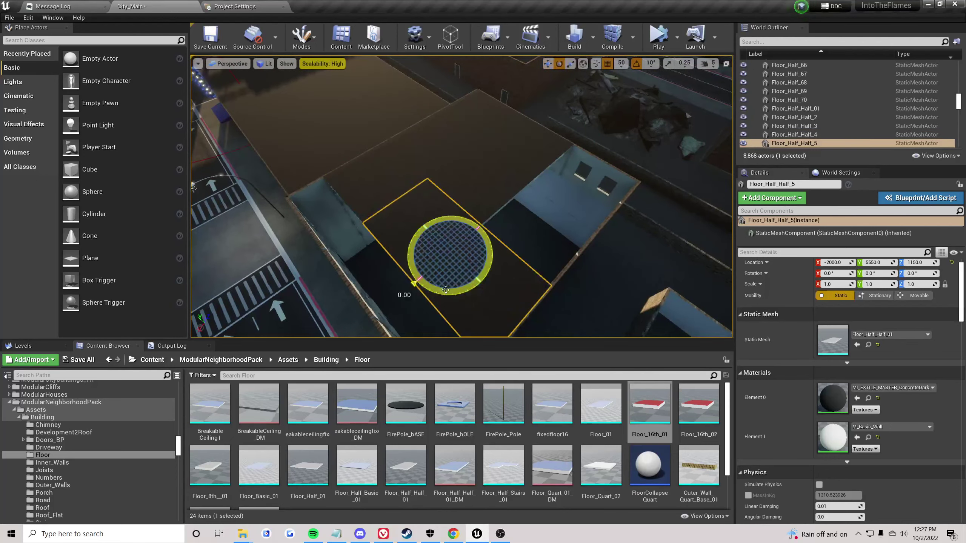
{"action": "right_click_drag", "start_coordinate": [450, 255], "coordinate": [477, 298]}
{"action": "key", "text": "space"}
{"action": "key", "text": "space"}
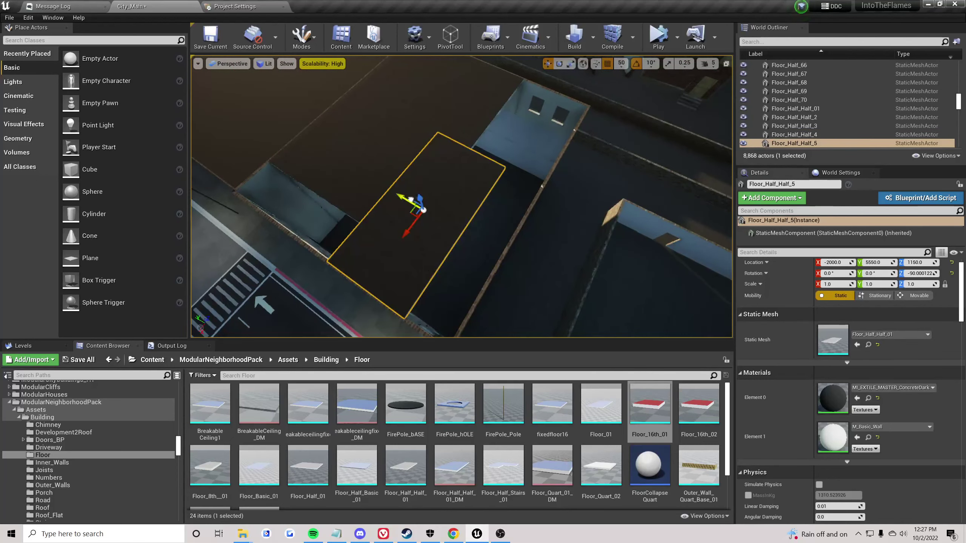
{"action": "left_click_drag", "start_coordinate": [445, 214], "coordinate": [454, 221]}
{"action": "right_click_drag", "start_coordinate": [454, 221], "coordinate": [418, 209]}
{"action": "left_click_drag", "start_coordinate": [418, 208], "coordinate": [539, 208]}
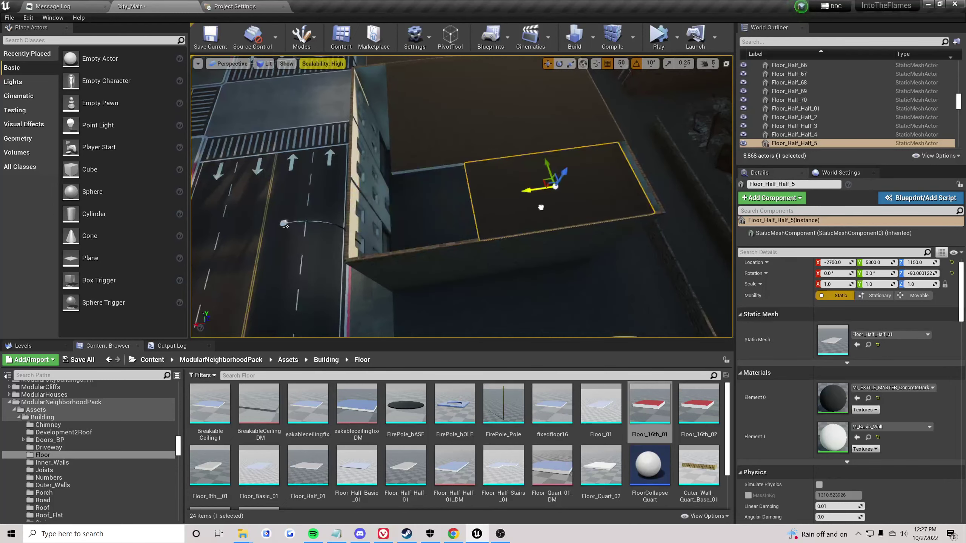
- Duplicate a Floor_8th_01 piece from the lower roof onto the taller building's street edge at X -1650, Y 6300, Z 1150
{"action": "left_click", "coordinate": [439, 139]}
{"action": "left_click", "coordinate": [514, 217]}
{"action": "right_click_drag", "start_coordinate": [514, 217], "coordinate": [532, 243]}
{"action": "key", "text": "w"}
{"action": "left_click", "coordinate": [478, 221]}
{"action": "key", "text": "a"}
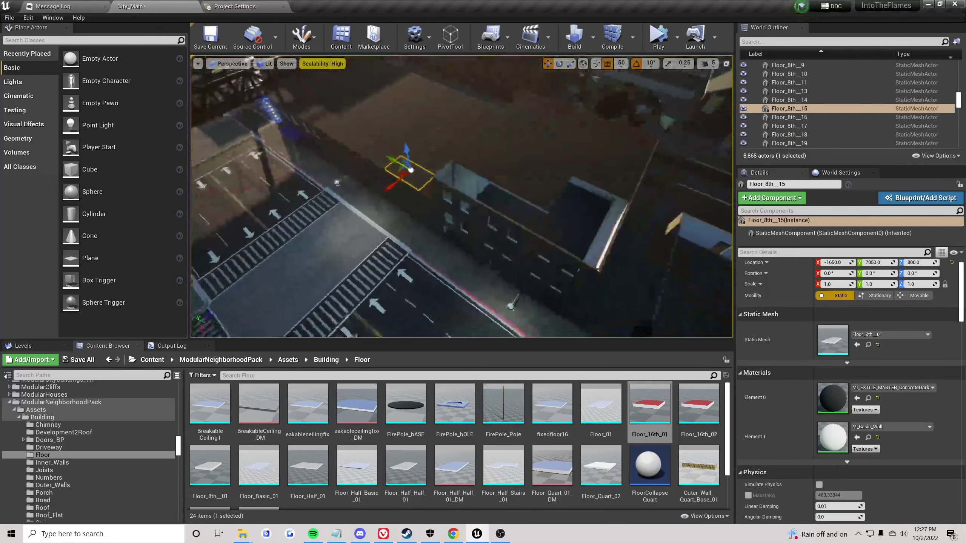
{"action": "left_click_drag", "start_coordinate": [409, 169], "coordinate": [472, 197], "text": "alt"}
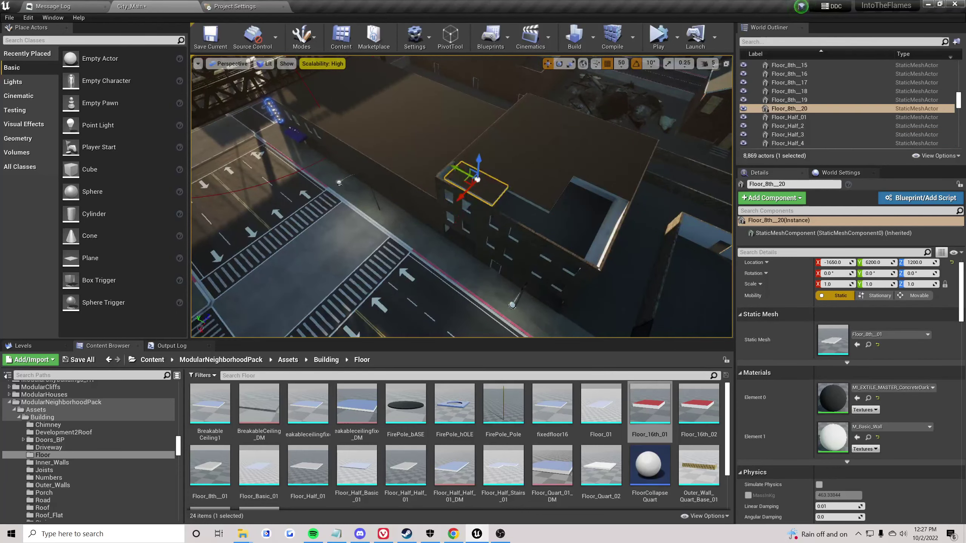
{"action": "key", "text": "f"}
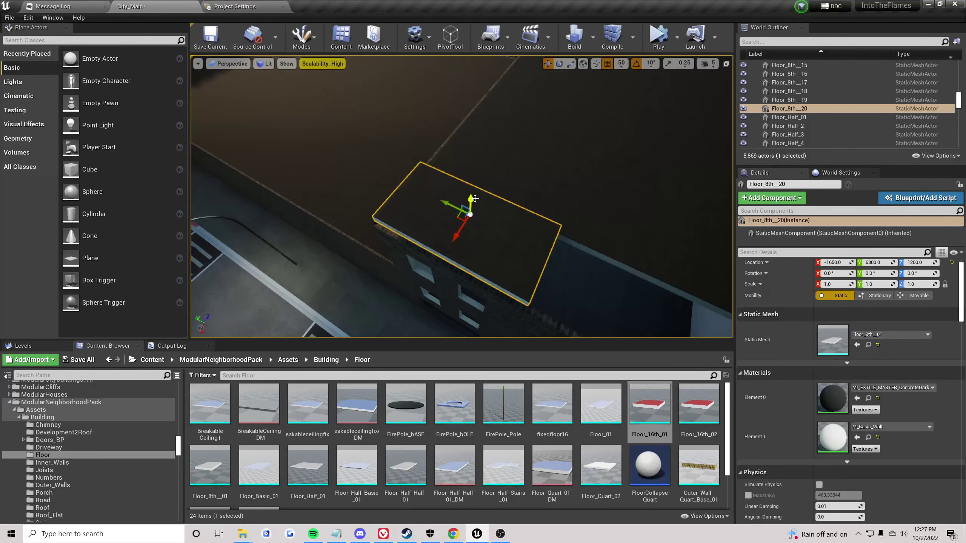
{"action": "left_click_drag", "start_coordinate": [475, 198], "coordinate": [469, 210]}
{"action": "right_click_drag", "start_coordinate": [451, 213], "coordinate": [411, 211]}
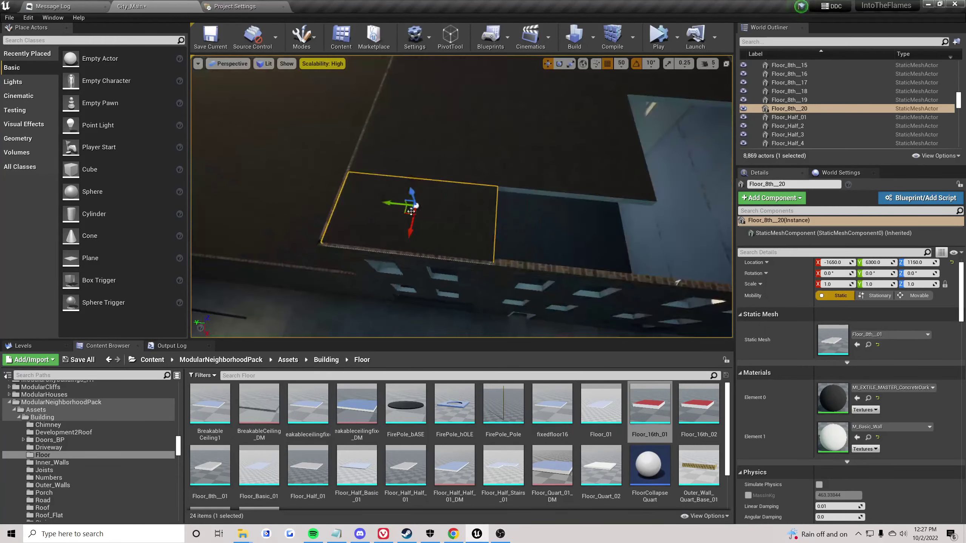
- Close the taller roof's remaining gaps with Floor_8th_01 copies, including X -1650, Y 5800 and X -1800, Y 5300 at Z 1150
{"action": "left_click_drag", "start_coordinate": [467, 212], "coordinate": [548, 224]}
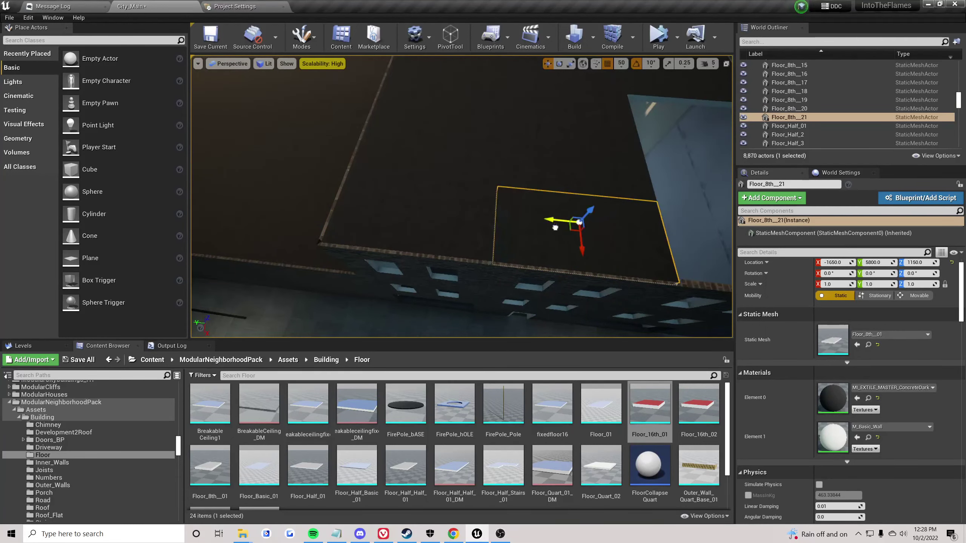
{"action": "right_click_drag", "start_coordinate": [555, 227], "coordinate": [589, 225]}
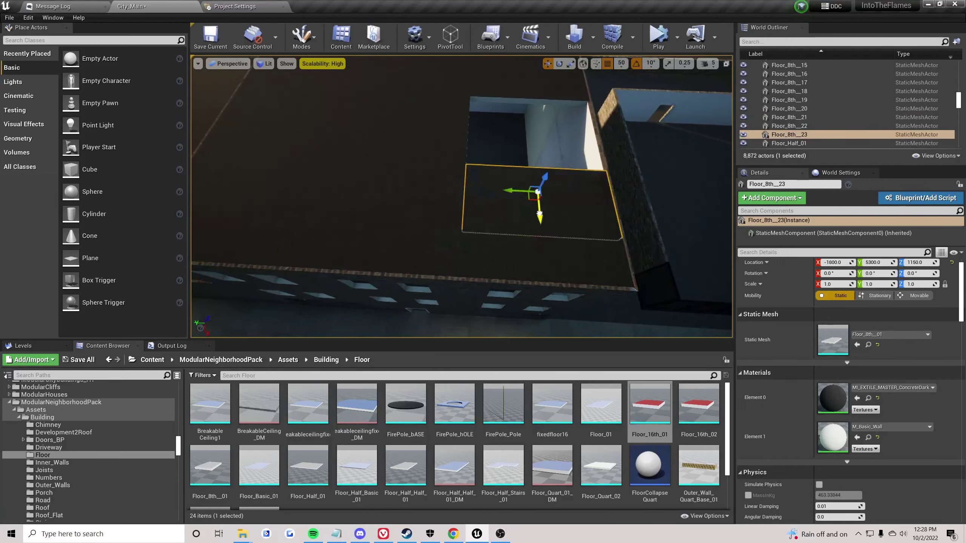
{"action": "left_click", "coordinate": [408, 306]}
{"action": "right_click_drag", "start_coordinate": [409, 306], "coordinate": [314, 267]}
{"action": "left_click", "coordinate": [485, 270]}
- Duplicate a BP_Parking car row, rotate the copy to 90° about Z, and move it behind the buildings to about X -3763, Y 5354
{"action": "left_click", "coordinate": [289, 134]}
{"action": "left_click_drag", "start_coordinate": [279, 139], "coordinate": [484, 145], "text": "alt"}
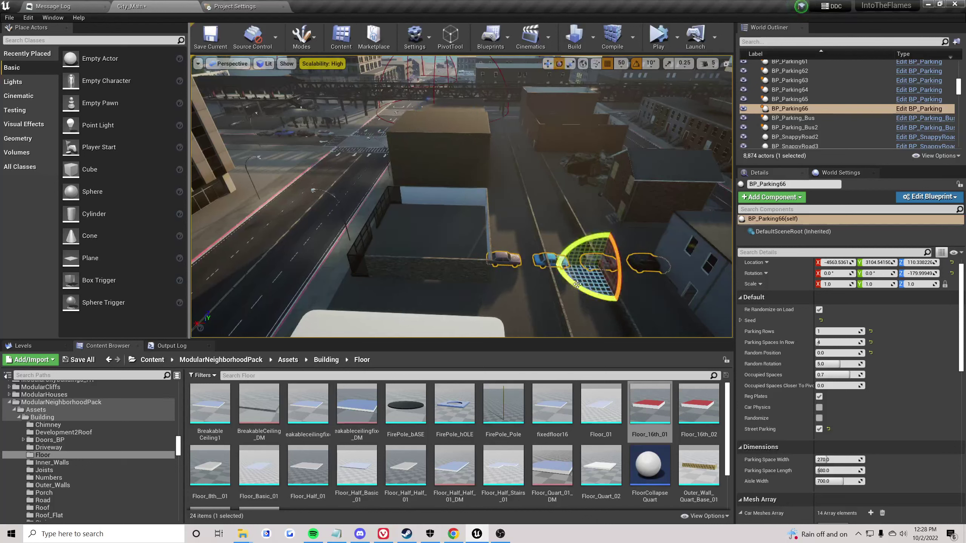
{"action": "left_click_drag", "start_coordinate": [577, 284], "coordinate": [609, 301]}
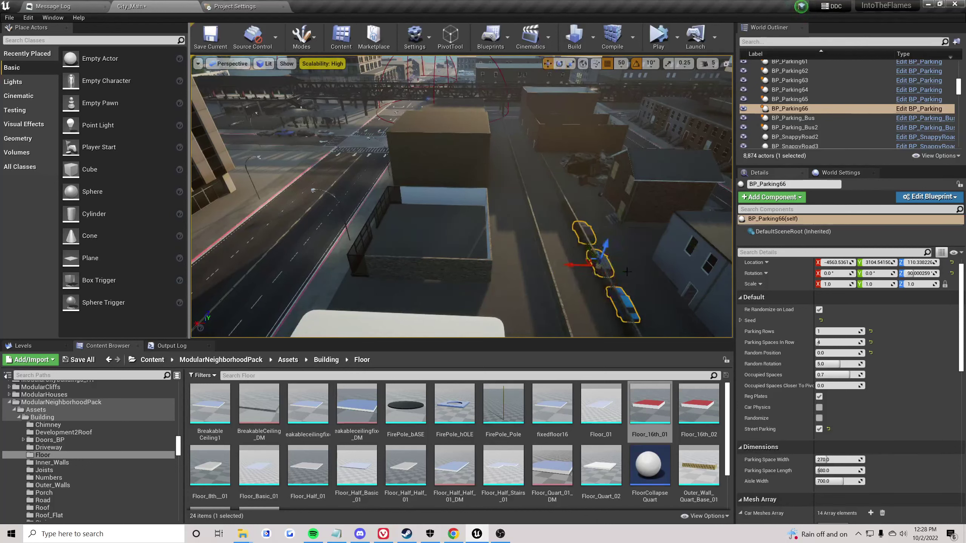
{"action": "left_click_drag", "start_coordinate": [570, 265], "coordinate": [506, 265]}
{"action": "right_click_drag", "start_coordinate": [510, 265], "coordinate": [369, 323]}
{"action": "left_click_drag", "start_coordinate": [475, 213], "coordinate": [662, 244]}
{"action": "right_click_drag", "start_coordinate": [662, 245], "coordinate": [726, 244]}
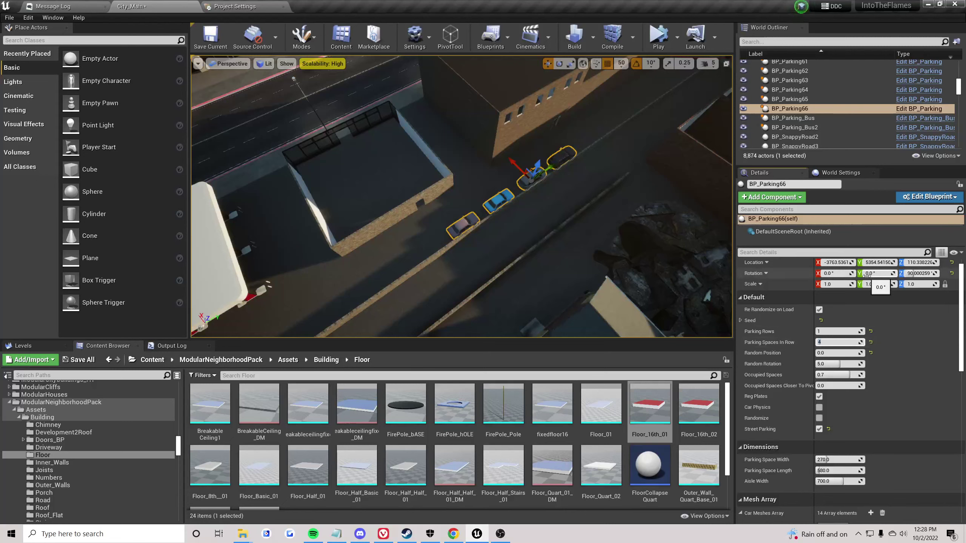
- Try a longer parked-car row at about Y 7604 with Occupied Spaces at 0.3, and delete it from the alley
{"action": "right_click_drag", "start_coordinate": [390, 183], "coordinate": [361, 217]}
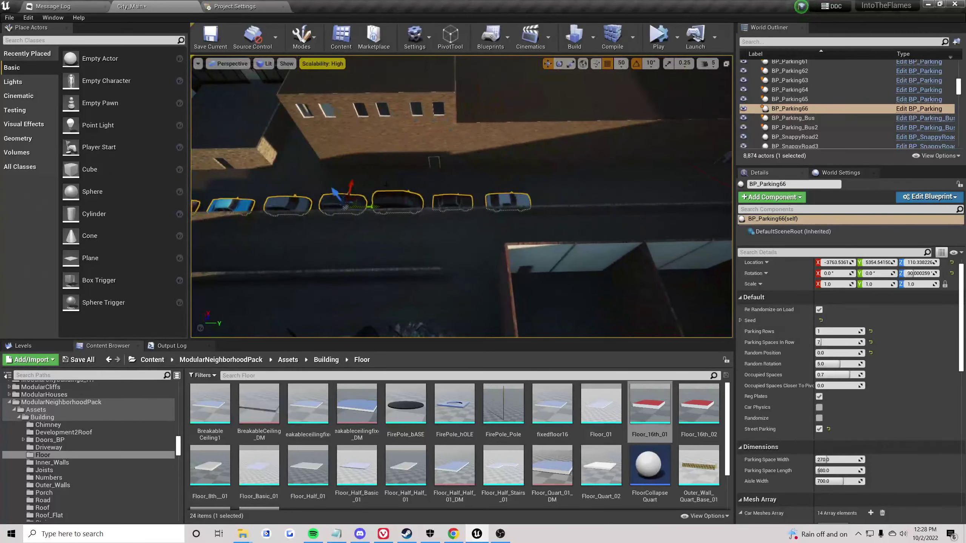
{"action": "left_click_drag", "start_coordinate": [385, 206], "coordinate": [582, 213]}
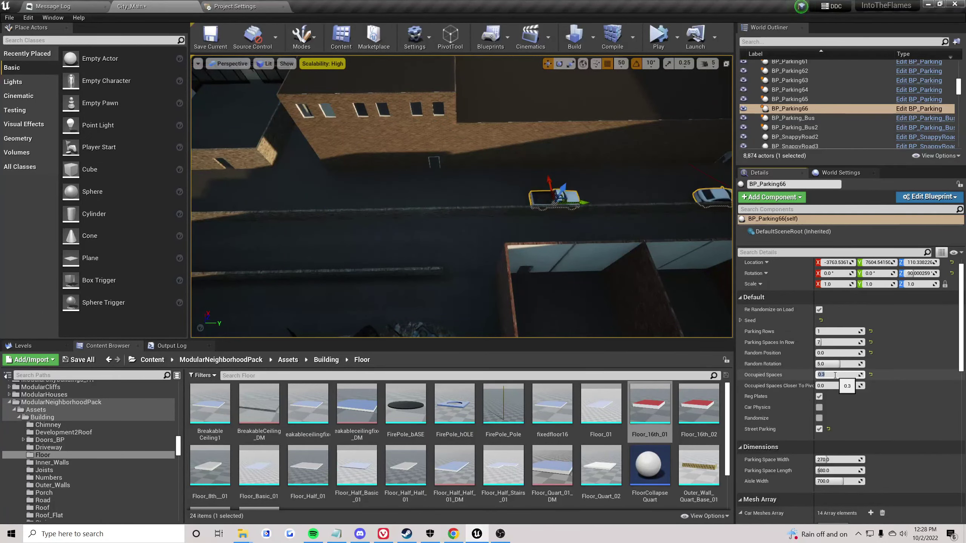
{"action": "right_click_drag", "start_coordinate": [422, 208], "coordinate": [423, 208]}
{"action": "right_click_drag", "start_coordinate": [488, 213], "coordinate": [487, 212]}
{"action": "key", "text": "Delete"}
- Find assets matching "engine 5", place K_Engine5 on the road near the gas station, and start a play session from there
{"action": "left_click", "coordinate": [152, 359]}
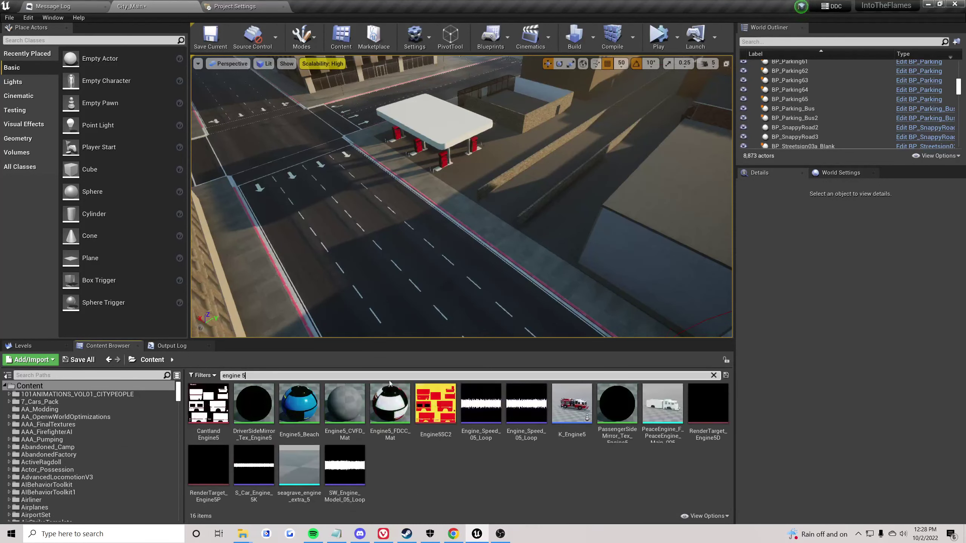
{"action": "left_click_drag", "start_coordinate": [584, 416], "coordinate": [475, 300]}
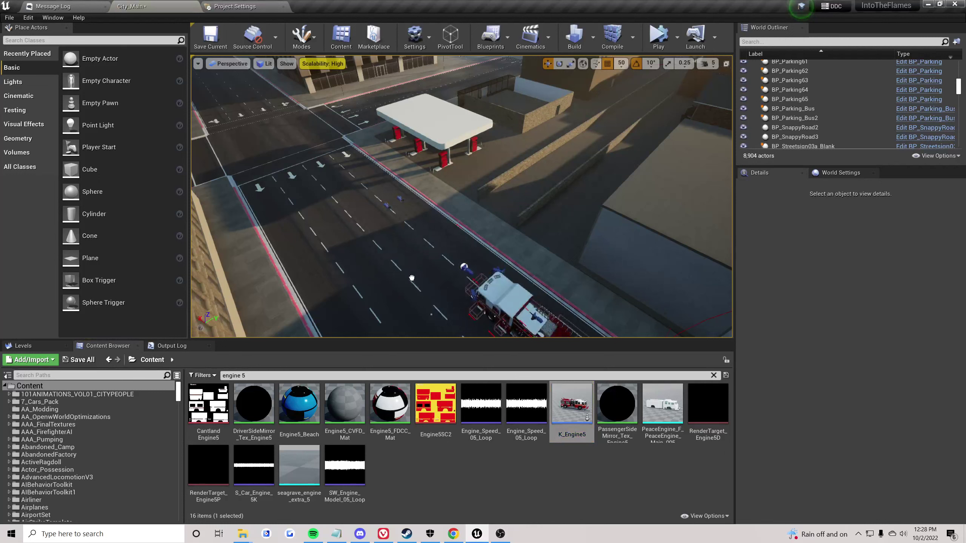
{"action": "right_click", "coordinate": [428, 286]}
{"action": "left_click", "coordinate": [459, 495]}
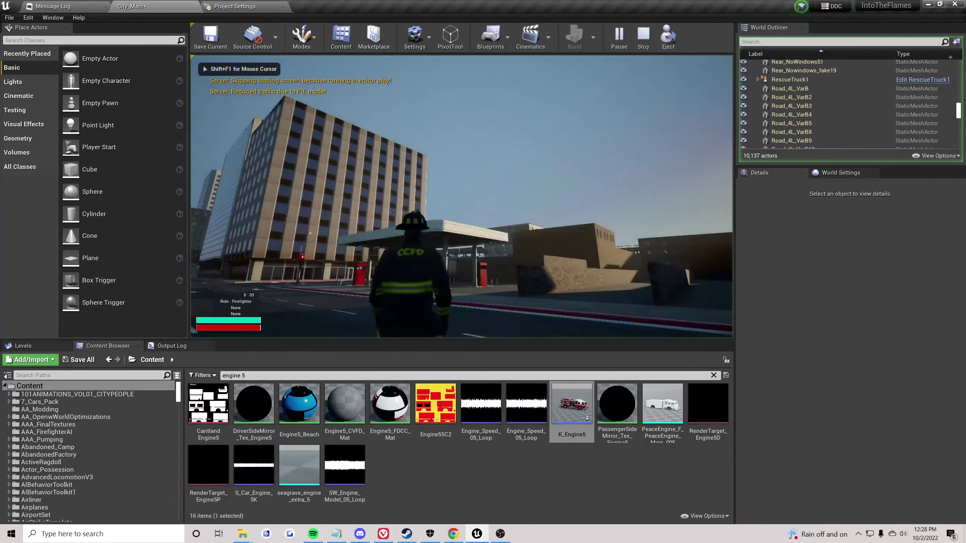
- Test-drive the fire engine full screen past the gas station and along the alley behind the buildings, and get out under the elevated railway
{"action": "key", "text": "F11"}
{"action": "key", "text": "w"}
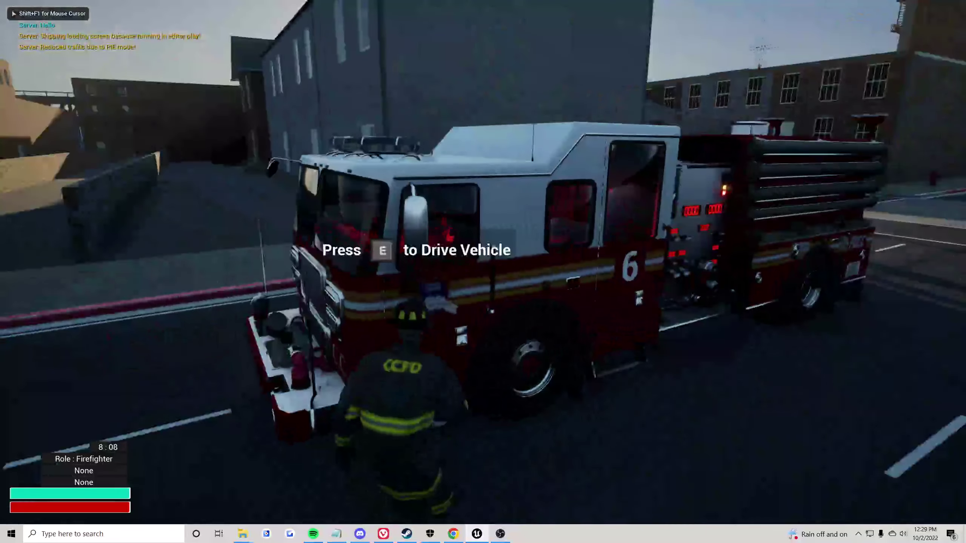
{"action": "key", "text": "e"}
{"action": "key", "text": "w"}
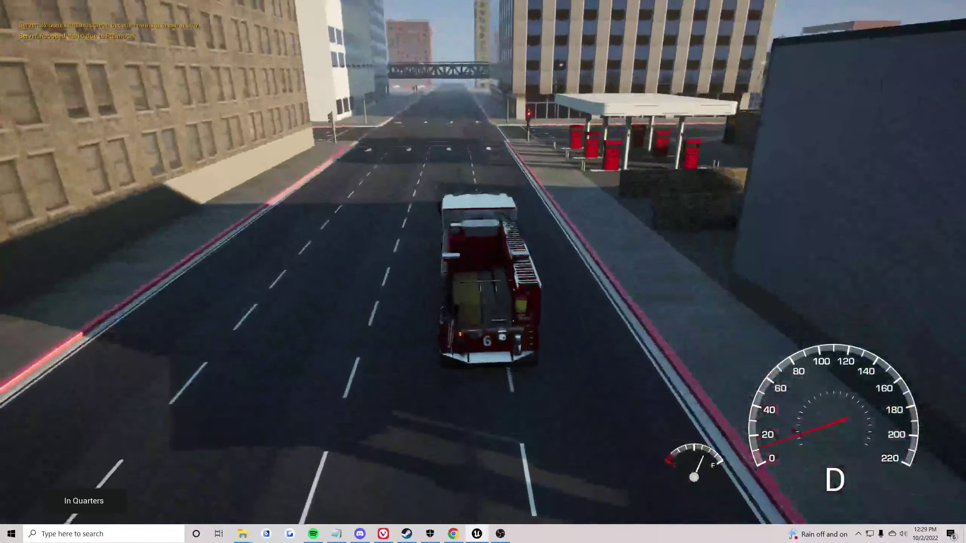
{"action": "key", "text": "d"}
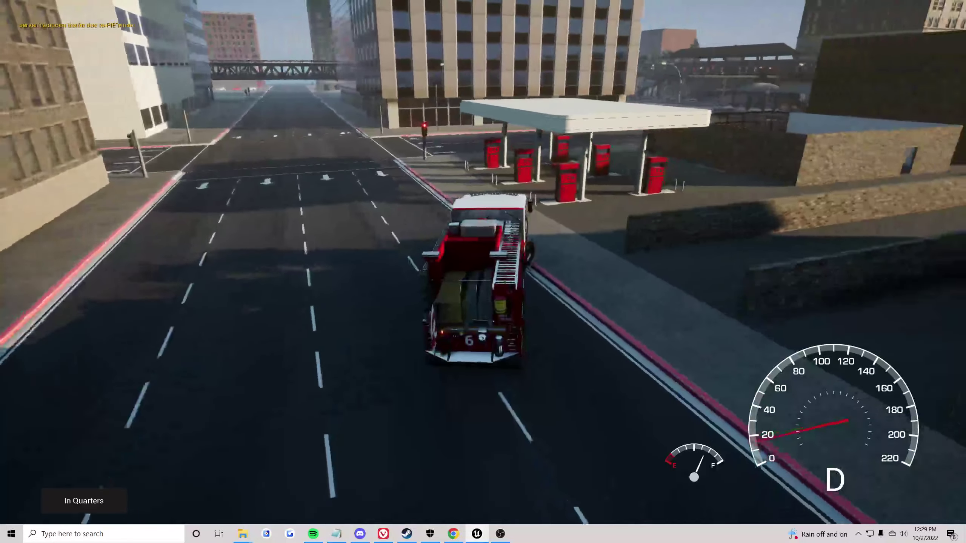
{"action": "key", "text": "w"}
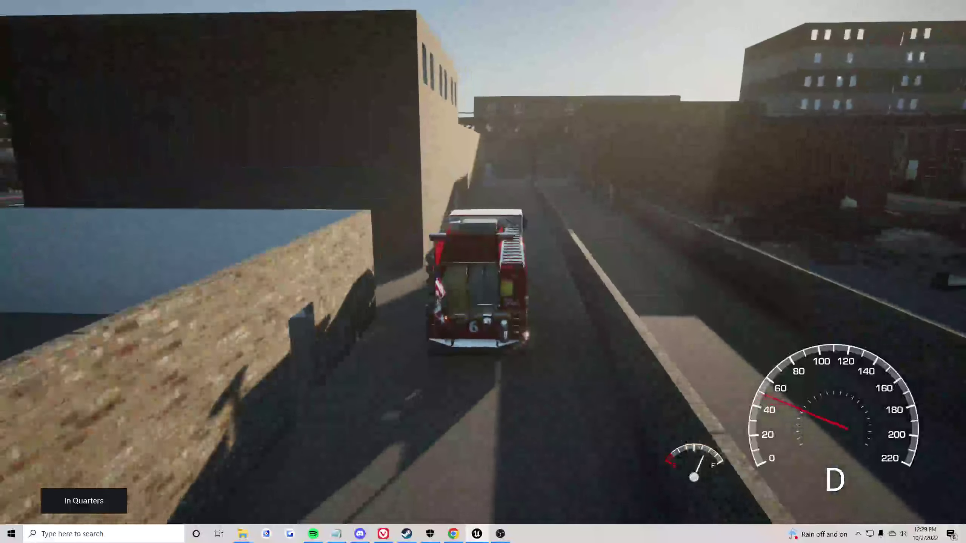
{"action": "key", "text": "a"}
{"action": "key", "text": "s"}
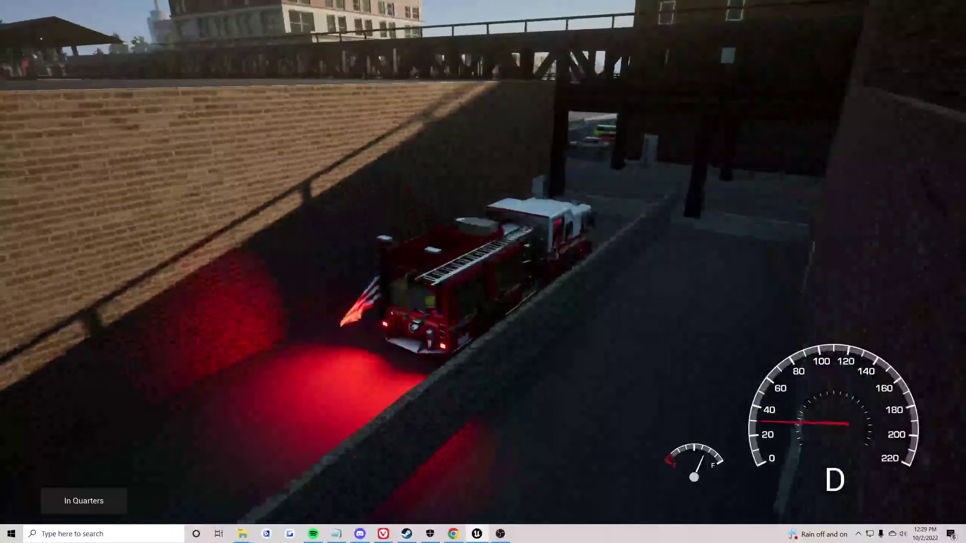
{"action": "key", "text": "a"}
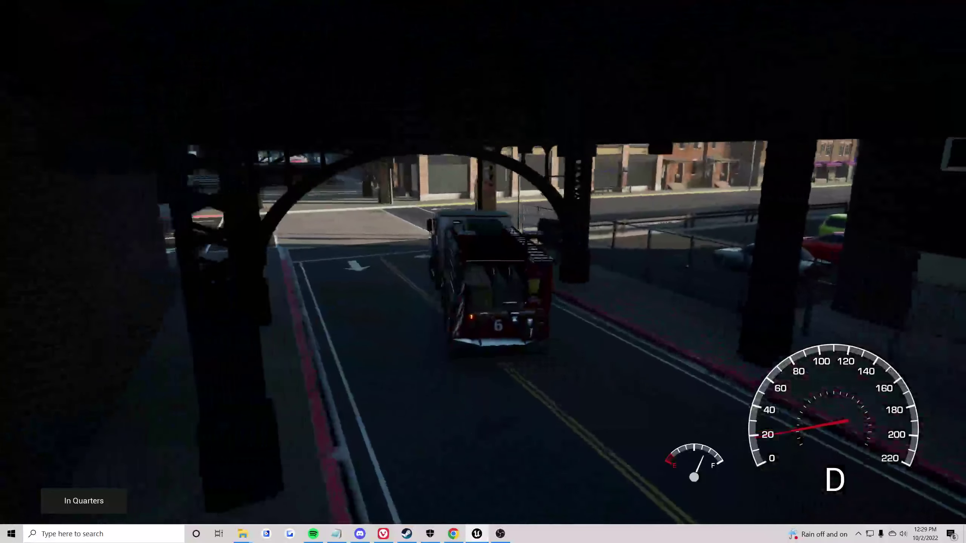
{"action": "key", "text": "s"}
{"action": "key", "text": "e"}
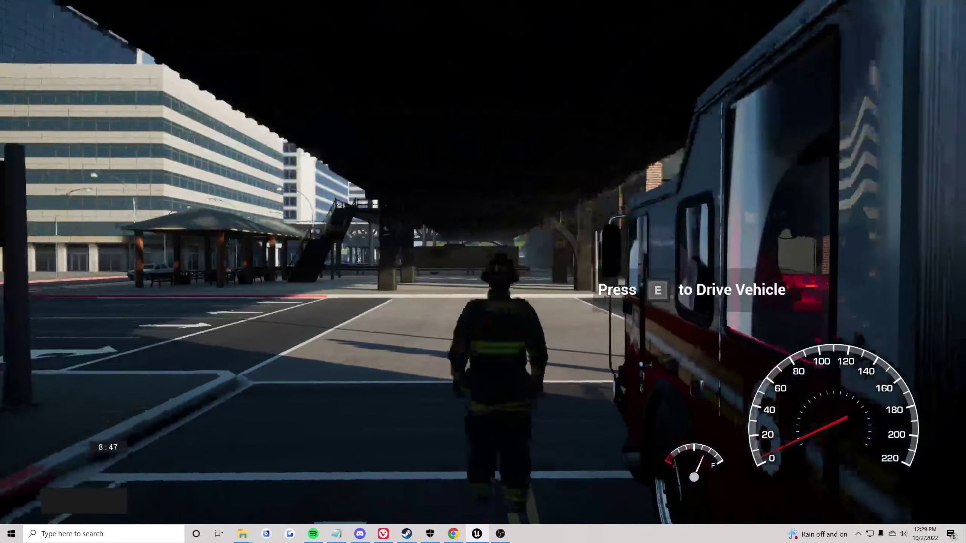
- Leave full screen, end the play session, and delete the test fire engine from the road
{"action": "key", "text": "F11"}
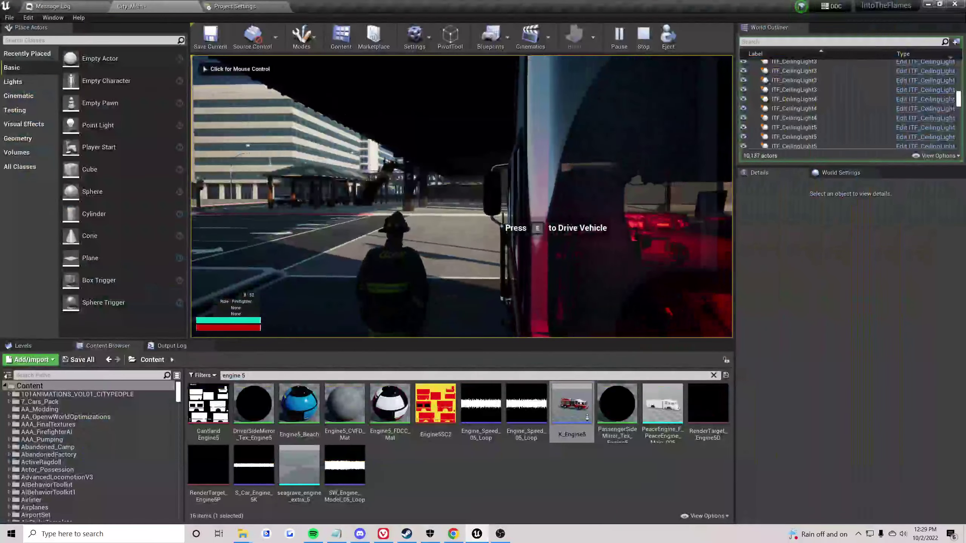
{"action": "key", "text": "super"}
{"action": "left_click", "coordinate": [643, 37]}
{"action": "key", "text": "Escape"}
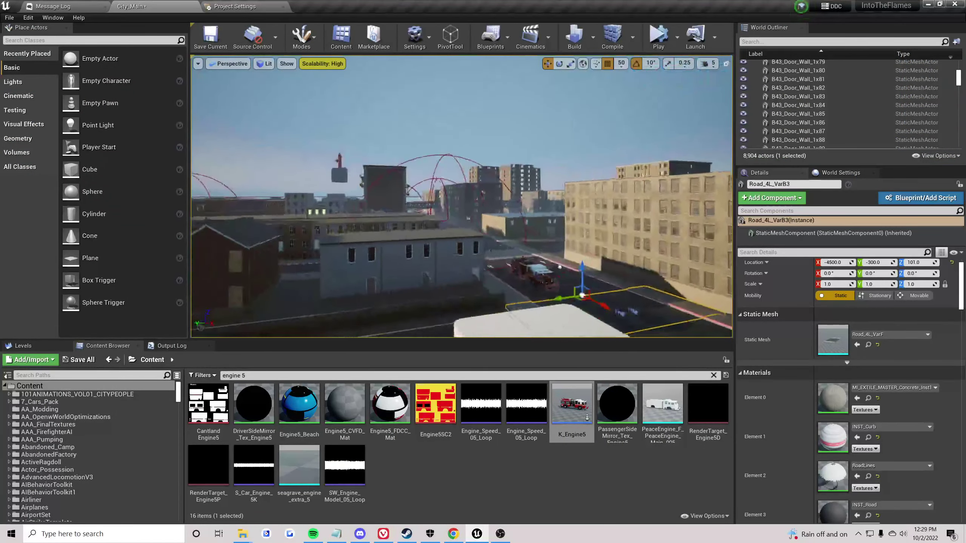
{"action": "left_click", "coordinate": [505, 201]}
{"action": "key", "text": "Delete"}
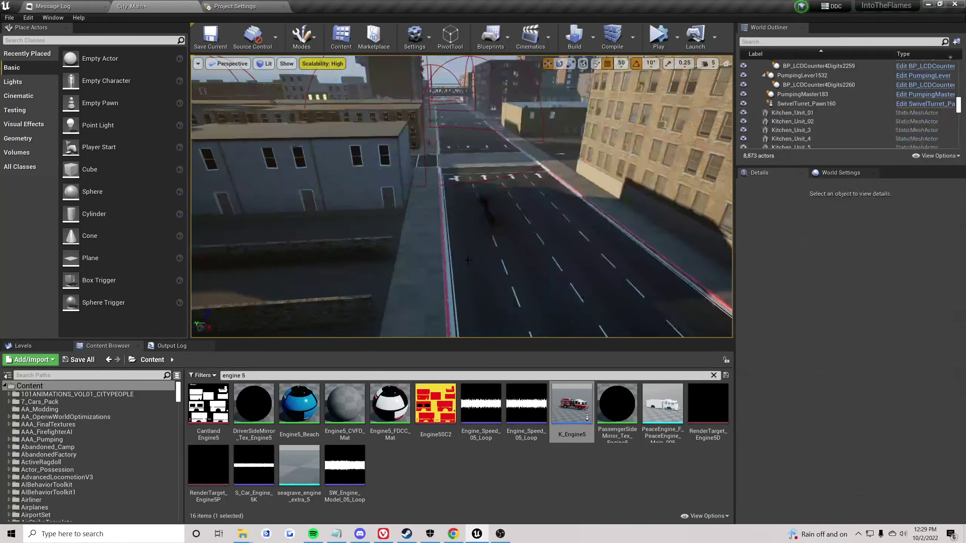
- Select all the roof floor pieces of both the brick corner building and the adjoining taller building
{"action": "left_click", "coordinate": [547, 304]}
{"action": "right_click_drag", "start_coordinate": [547, 304], "coordinate": [483, 305]}
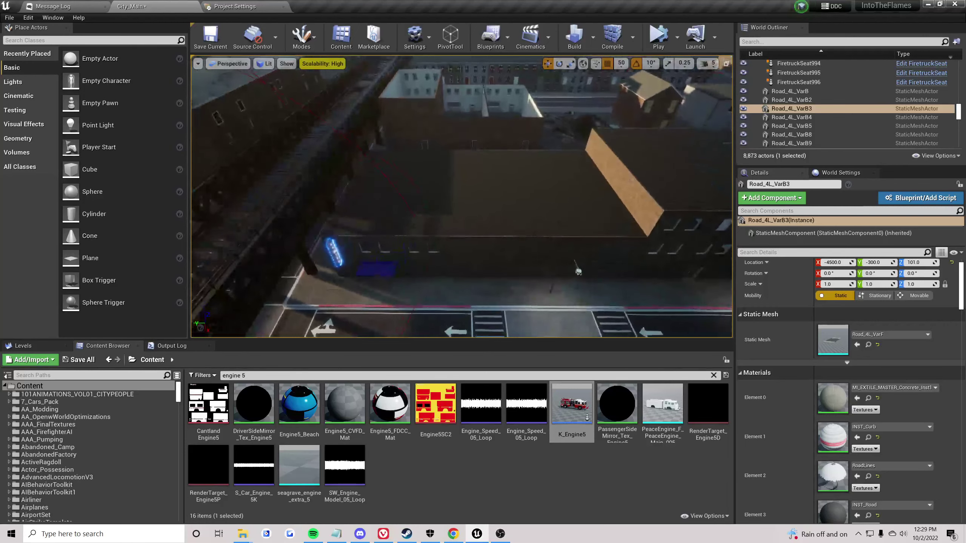
{"action": "left_click", "coordinate": [397, 168]}
{"action": "left_click_drag", "start_coordinate": [560, 222], "coordinate": [580, 222], "text": "ctrl+alt"}
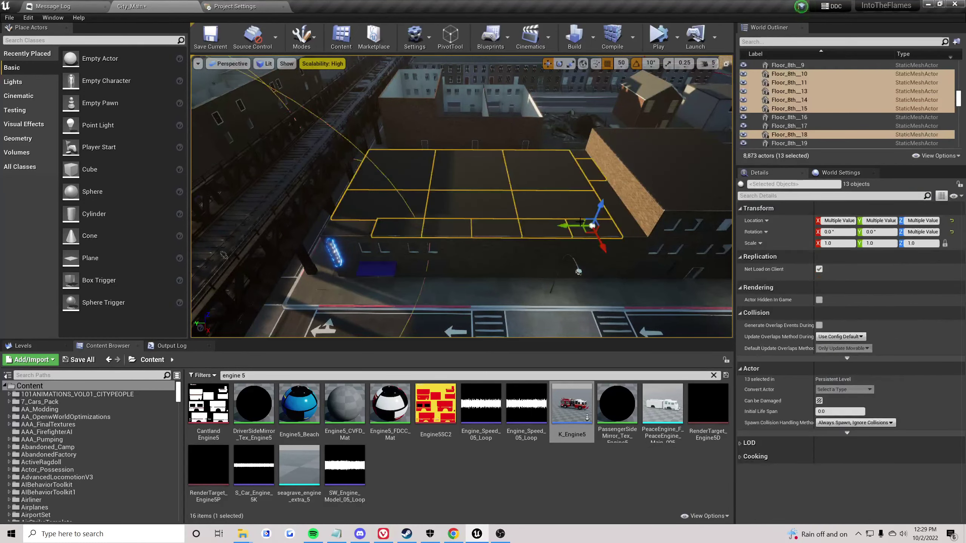
{"action": "key", "text": "f"}
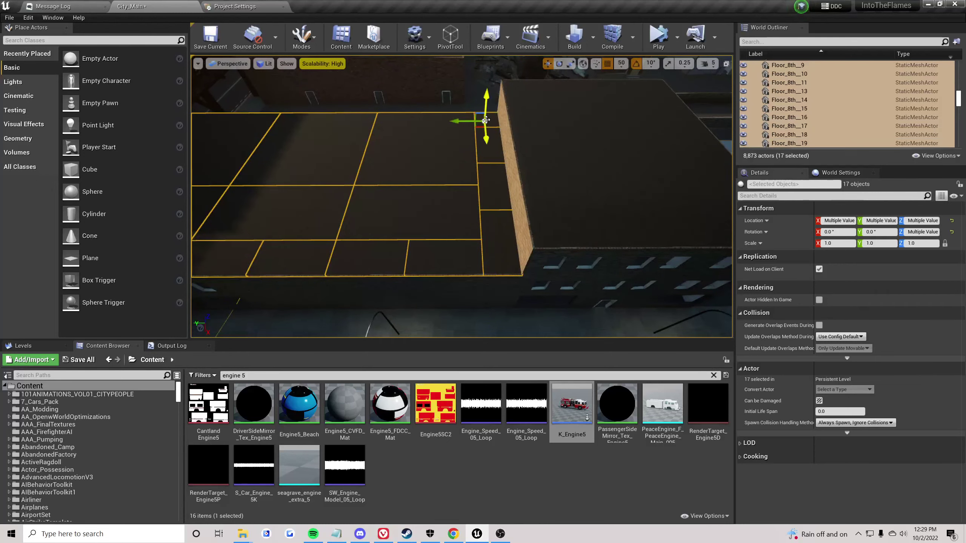
{"action": "right_click_drag", "start_coordinate": [486, 120], "coordinate": [450, 142]}
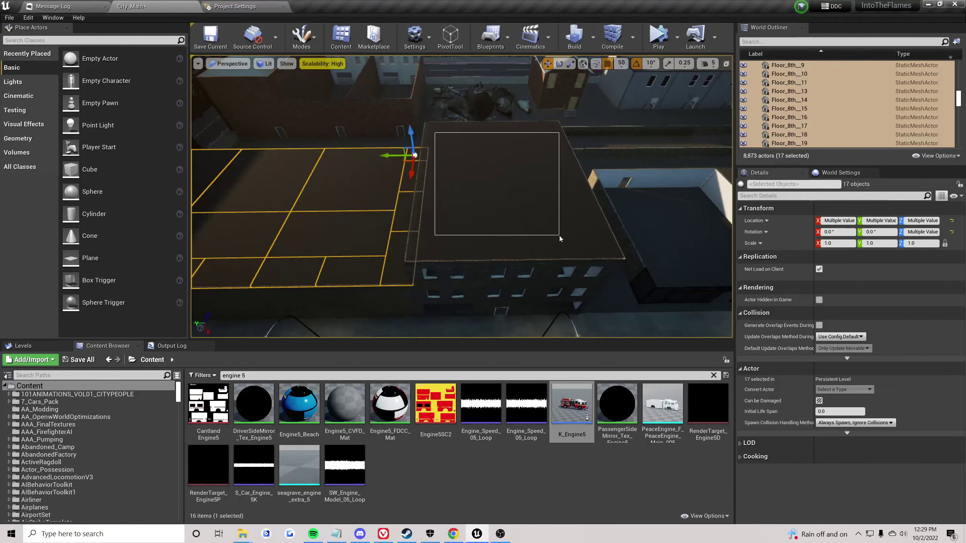
{"action": "left_click_drag", "start_coordinate": [559, 236], "coordinate": [560, 236], "text": "ctrl+alt+shift"}
{"action": "right_click_drag", "start_coordinate": [560, 236], "coordinate": [479, 239]}
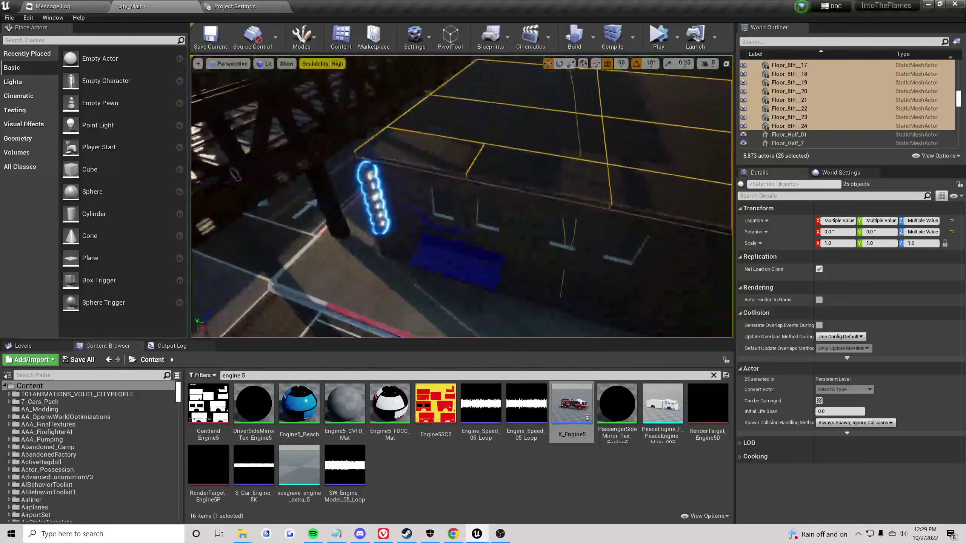
- Add the blue awning and the cinema sign to the selection and move all selected actors into the NYApartment1 folder
{"action": "left_click", "coordinate": [456, 262], "text": "ctrl"}
{"action": "right_click", "coordinate": [804, 111]}
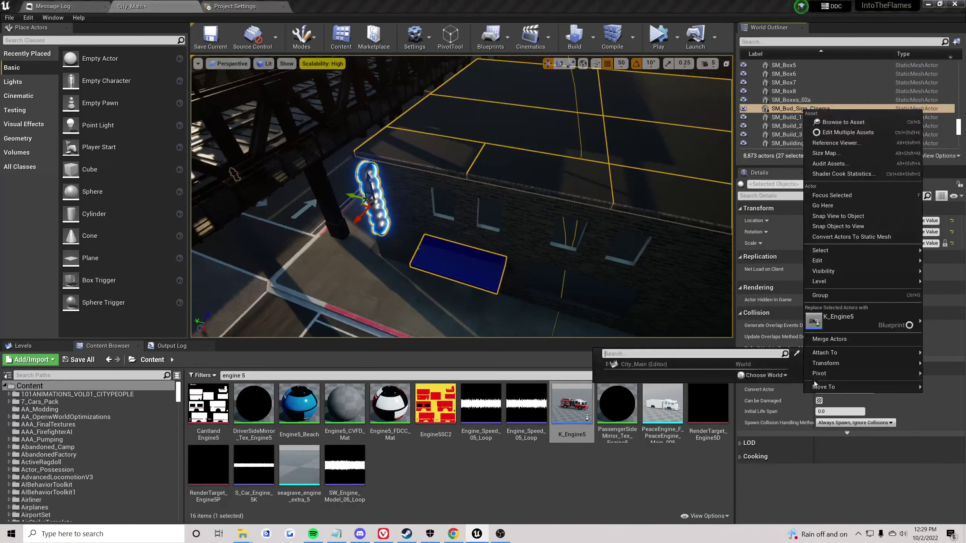
{"action": "mouse_move", "coordinate": [836, 387]}
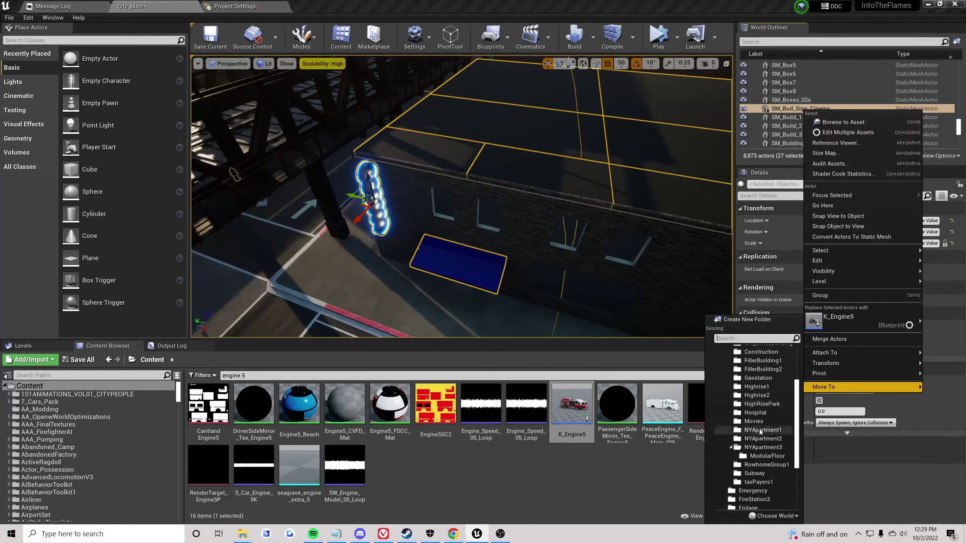
{"action": "left_click", "coordinate": [759, 430]}
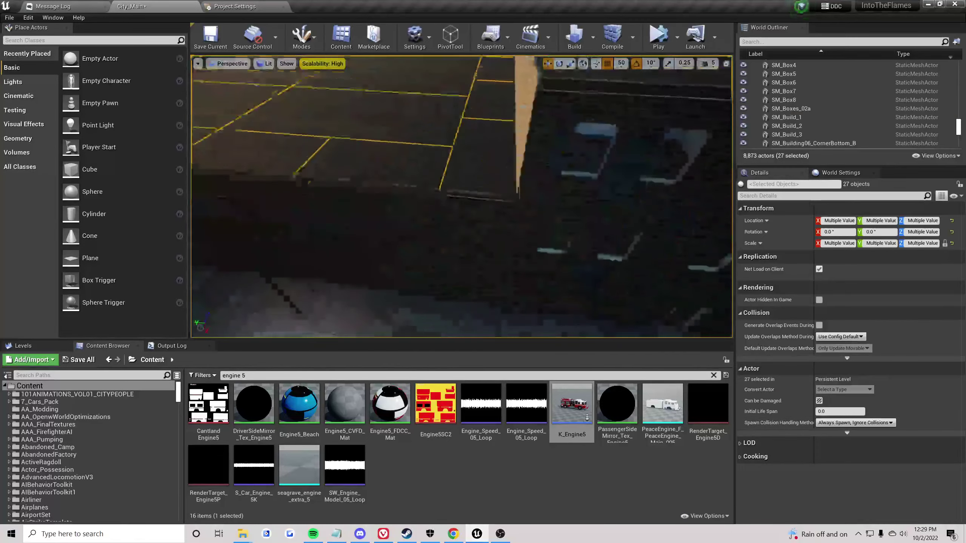
- Hide the selected roof pieces, awning and sign to expose the buildings' interiors
{"action": "right_click_drag", "start_coordinate": [462, 196], "coordinate": [505, 245]}
{"action": "key", "text": "h"}
{"action": "mouse_move", "coordinate": [436, 205]}
{"action": "right_mouse_down"}
{"action": "mouse_move", "coordinate": [411, 205]}
{"action": "mouse_move", "coordinate": [436, 206]}
{"action": "right_mouse_up"}
- Select an upper section of the building's interior-facing side wall and browse to its mesh in the Outer_Walls asset folder
{"action": "left_click", "coordinate": [399, 162]}
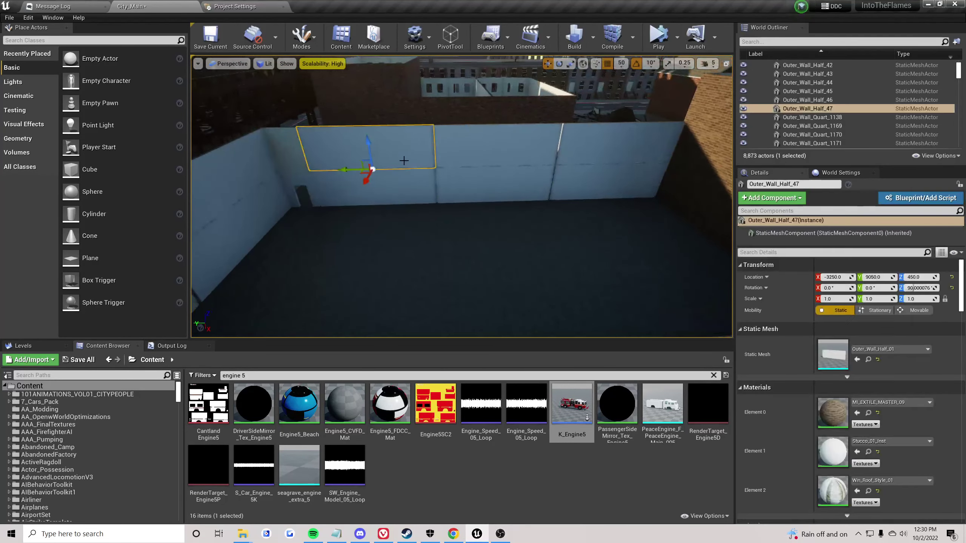
{"action": "right_click", "coordinate": [404, 143]}
{"action": "left_click", "coordinate": [442, 268]}
{"action": "right_click_drag", "start_coordinate": [442, 268], "coordinate": [505, 224]}
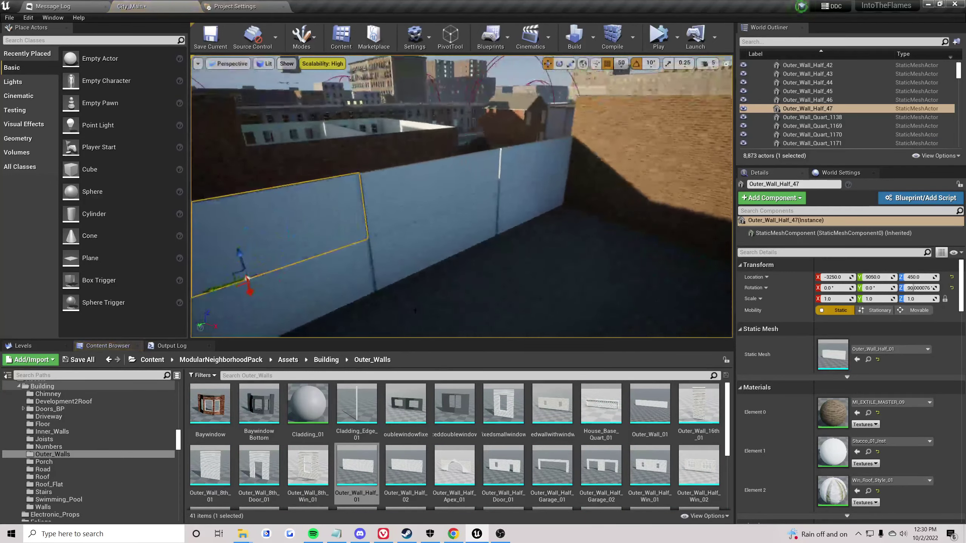
{"action": "scroll", "coordinate": [416, 460], "scroll_direction": "down", "scroll_amount": 3}
{"action": "scroll", "coordinate": [651, 473], "scroll_direction": "up", "scroll_amount": 2}
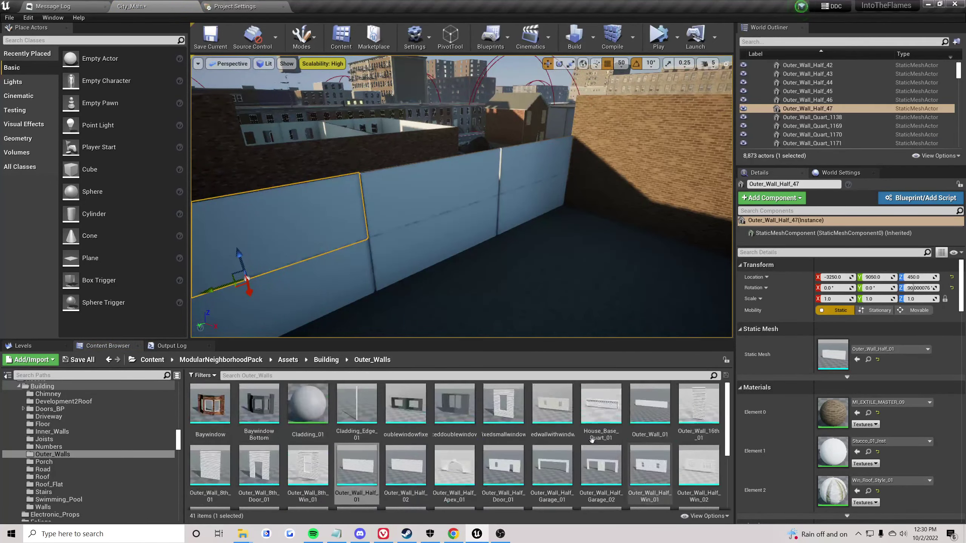
{"action": "key", "text": "f"}
{"action": "scroll", "coordinate": [332, 392], "scroll_direction": "up", "scroll_amount": 1}
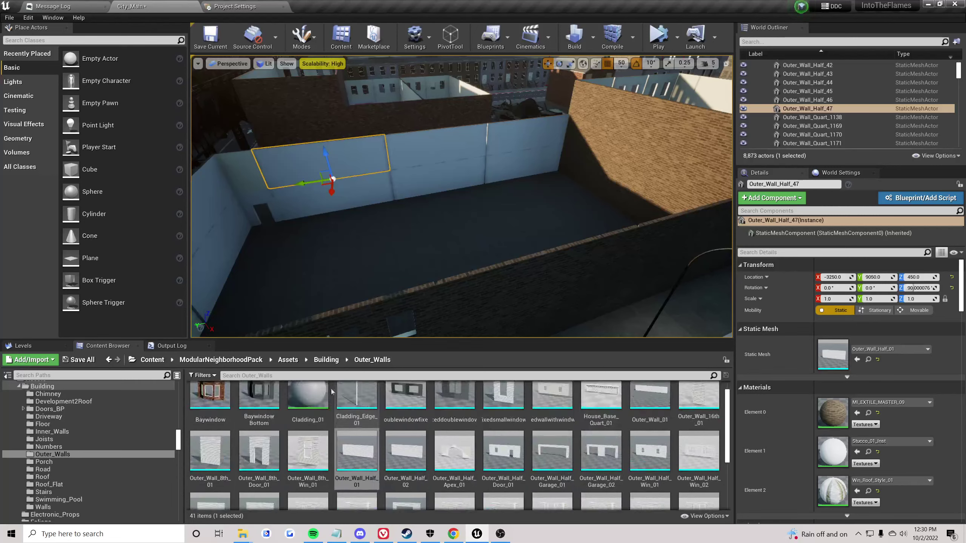
- Open the Inner_Walls asset folder under ModularNeighborhoodPack's Building assets
{"action": "right_click_drag", "start_coordinate": [361, 248], "coordinate": [202, 251]}
{"action": "right_click_drag", "start_coordinate": [490, 244], "coordinate": [418, 259]}
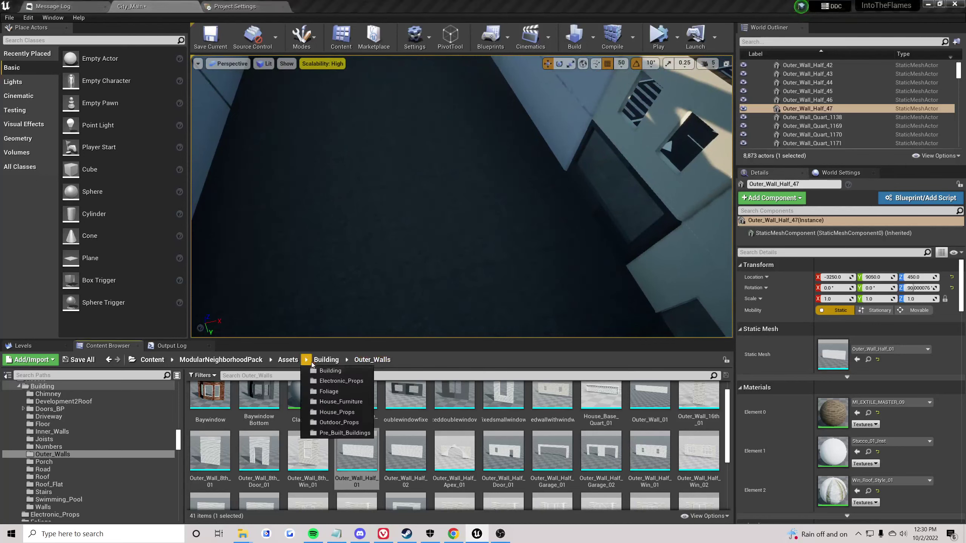
{"action": "left_click", "coordinate": [324, 360]}
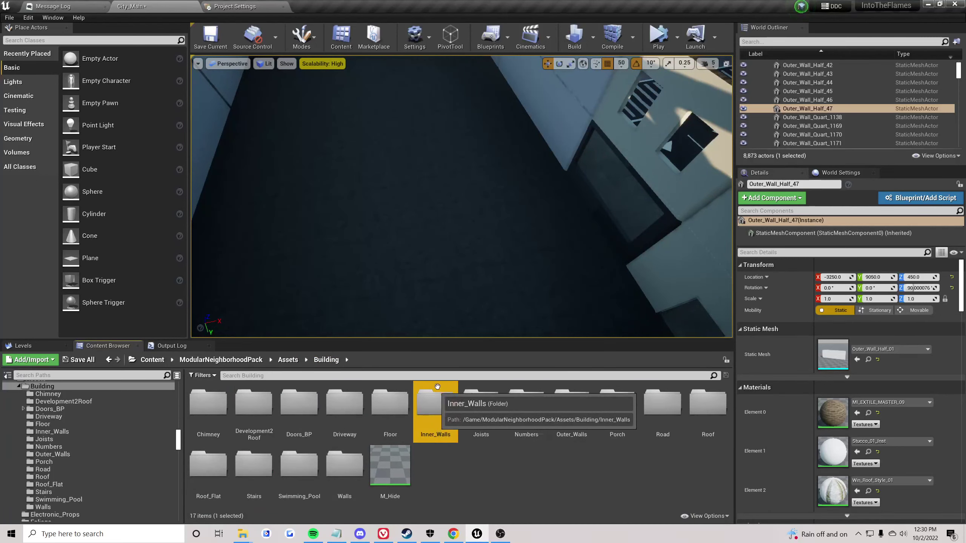
{"action": "double_click", "coordinate": [436, 404]}
- Place Inner_Wall_Half_01 across the building's floor at X -2000, Y 8550, Z 100 as the start of a partition
{"action": "right_click_drag", "start_coordinate": [456, 228], "coordinate": [463, 228]}
{"action": "right_click_drag", "start_coordinate": [510, 314], "coordinate": [548, 262]}
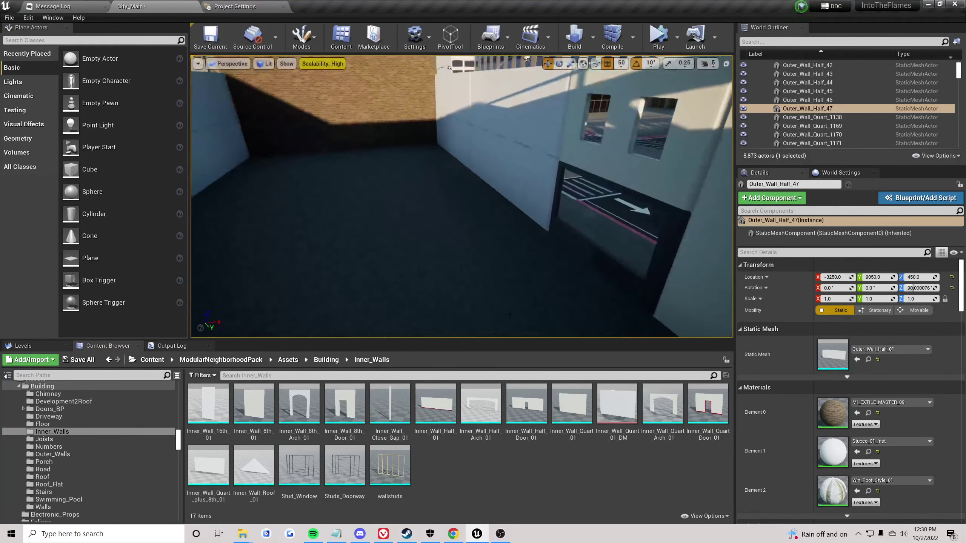
{"action": "left_click_drag", "start_coordinate": [436, 404], "coordinate": [433, 255]}
{"action": "right_click_drag", "start_coordinate": [434, 255], "coordinate": [456, 263]}
{"action": "left_click_drag", "start_coordinate": [408, 238], "coordinate": [431, 238]}
{"action": "right_click_drag", "start_coordinate": [432, 237], "coordinate": [361, 293]}
{"action": "right_click_drag", "start_coordinate": [491, 275], "coordinate": [495, 281]}
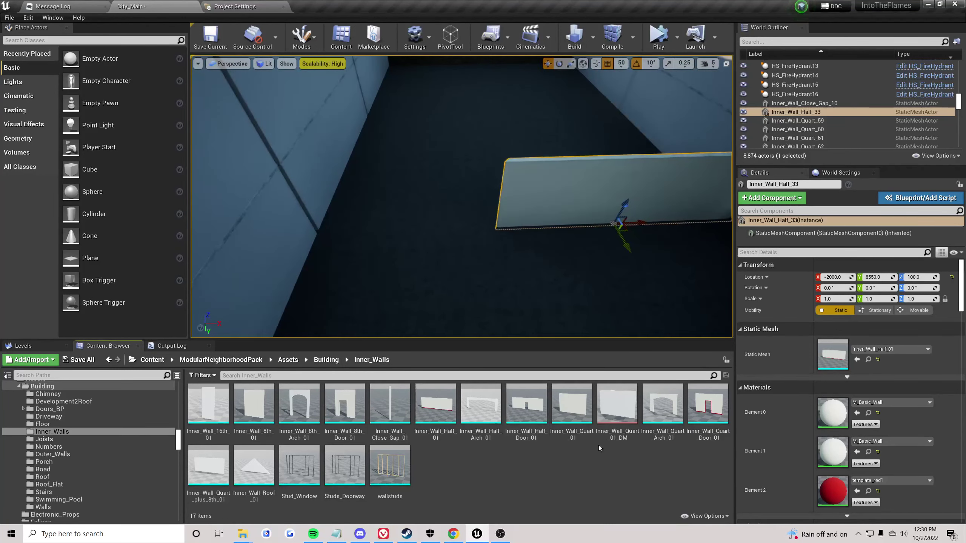
- Continue the partition with Inner_Wall_Quart_Door_01 at X -2800 and Inner_Wall_8th_01 at X -3150, both at Y 8550, Z 100
{"action": "left_click_drag", "start_coordinate": [709, 406], "coordinate": [429, 233]}
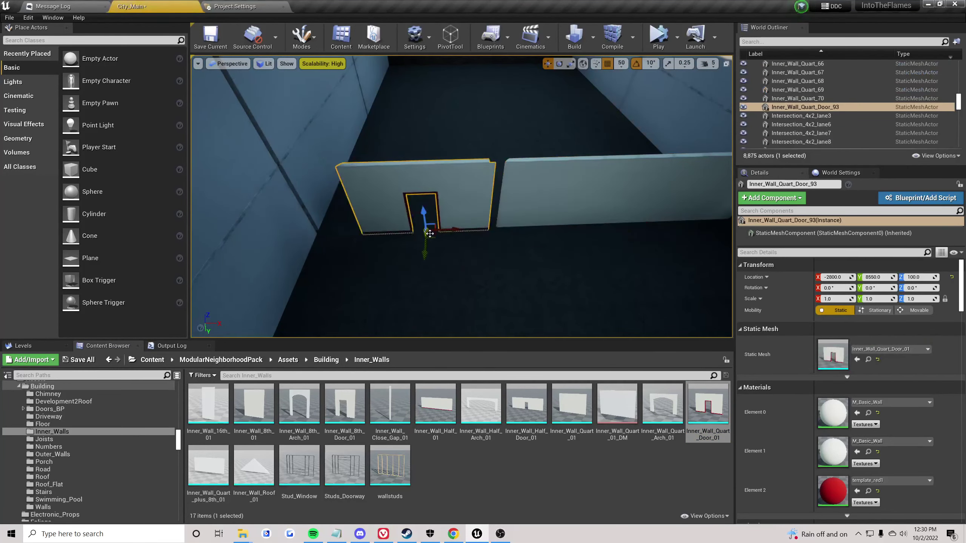
{"action": "left_click", "coordinate": [468, 266]}
{"action": "right_click_drag", "start_coordinate": [468, 266], "coordinate": [372, 272]}
{"action": "mouse_move", "coordinate": [347, 400]}
{"action": "left_mouse_down"}
{"action": "mouse_move", "coordinate": [379, 367]}
{"action": "mouse_move", "coordinate": [360, 392]}
{"action": "left_mouse_up"}
{"action": "left_click_drag", "start_coordinate": [258, 399], "coordinate": [476, 254]}
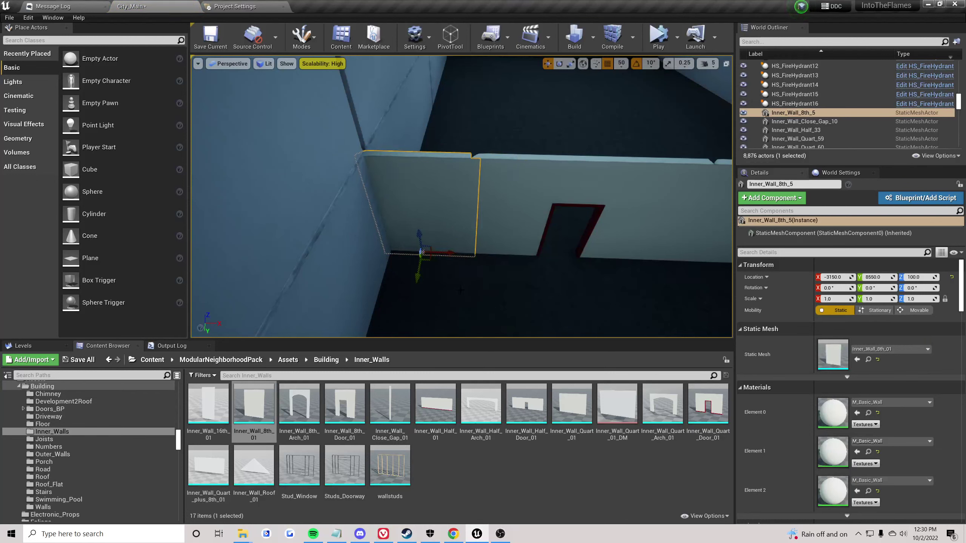
{"action": "right_click_drag", "start_coordinate": [437, 231], "coordinate": [266, 231]}
{"action": "left_click", "coordinate": [437, 231]}
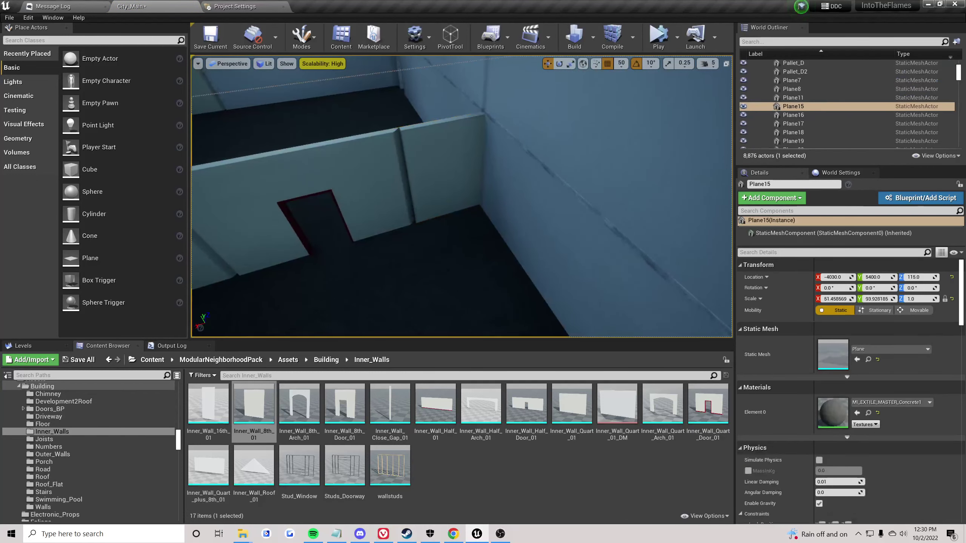
{"action": "right_click_drag", "start_coordinate": [437, 231], "coordinate": [411, 230]}
{"action": "scroll", "coordinate": [437, 231], "scroll_direction": "up", "scroll_amount": 1}
{"action": "left_click", "coordinate": [456, 227]}
{"action": "left_click_drag", "start_coordinate": [209, 404], "coordinate": [831, 354]}
{"action": "key", "text": "ctrl+z"}
- Select the three partition wall pieces and replace their red template material on Element 2 with M_Basic_Wall
{"action": "left_click", "coordinate": [500, 273]}
{"action": "right_click_drag", "start_coordinate": [500, 272], "coordinate": [654, 272]}
{"action": "right_click_drag", "start_coordinate": [423, 222], "coordinate": [440, 185]}
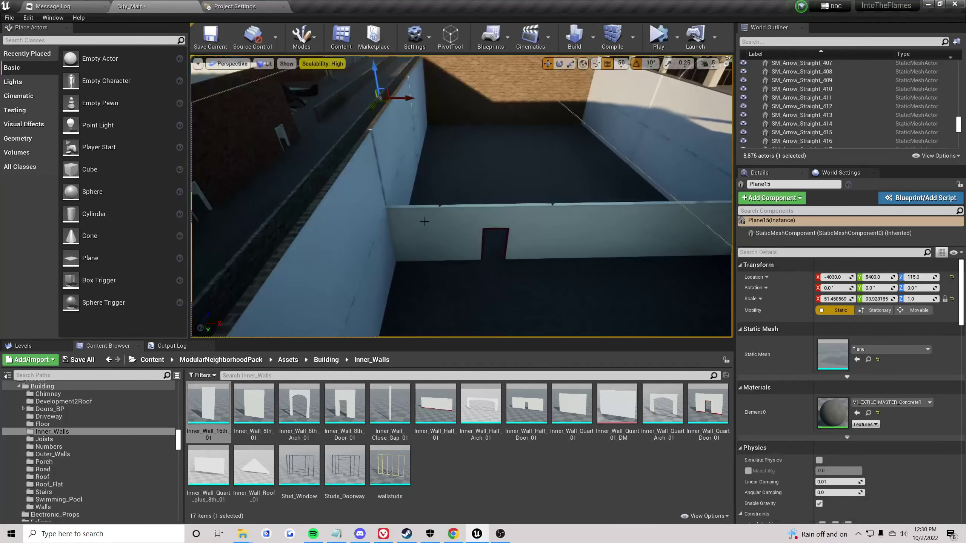
{"action": "left_click", "coordinate": [423, 222]}
{"action": "left_click", "coordinate": [482, 212], "text": "ctrl"}
{"action": "left_click", "coordinate": [585, 218], "text": "ctrl"}
{"action": "right_click_drag", "start_coordinate": [644, 224], "coordinate": [638, 219]}
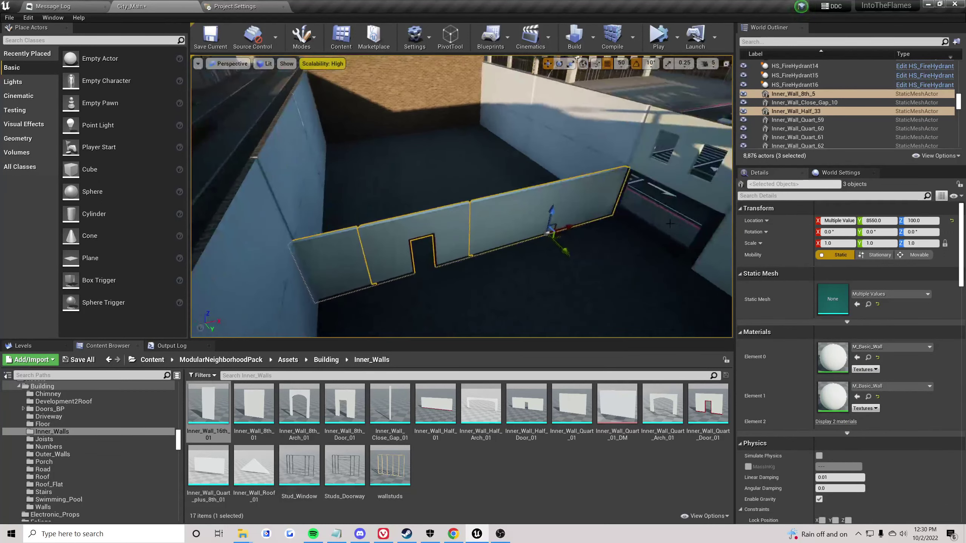
{"action": "left_click", "coordinate": [835, 421]}
{"action": "left_click", "coordinate": [881, 386]}
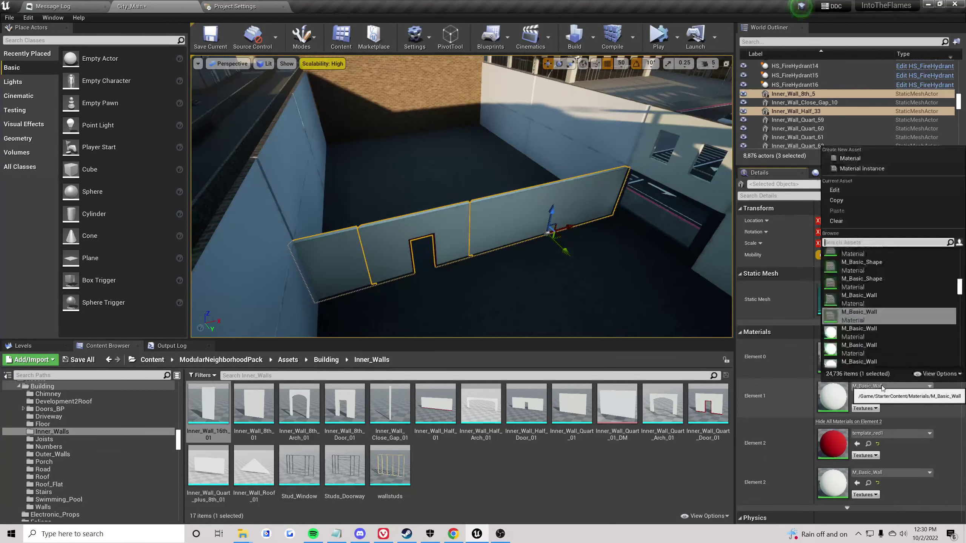
{"action": "left_click", "coordinate": [841, 200]}
{"action": "left_click", "coordinate": [880, 434]}
{"action": "left_click", "coordinate": [846, 258]}
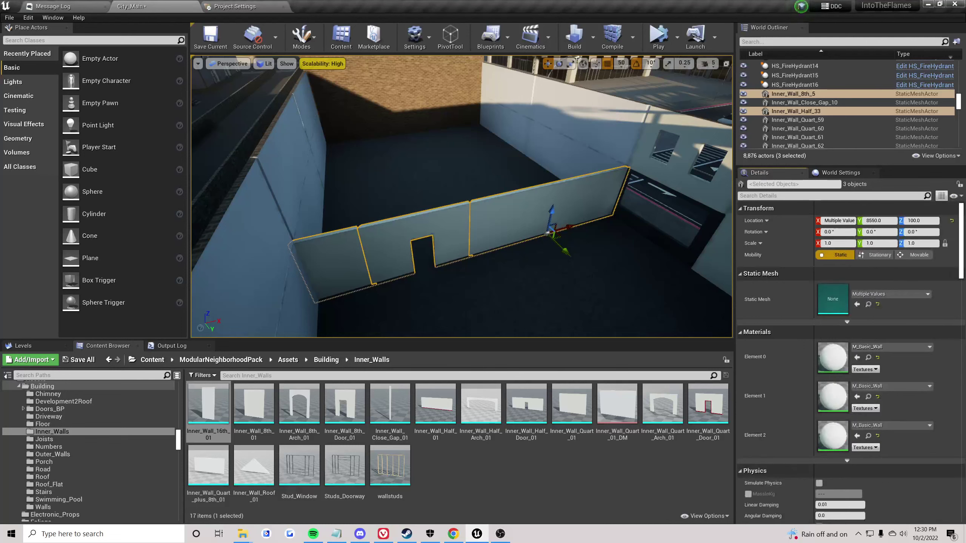
- Reselect the three partition wall pieces and move them into the Movies folder
{"action": "left_click", "coordinate": [585, 266]}
{"action": "mouse_move", "coordinate": [585, 266]}
{"action": "right_mouse_down"}
{"action": "mouse_move", "coordinate": [563, 263]}
{"action": "mouse_move", "coordinate": [585, 266]}
{"action": "mouse_move", "coordinate": [570, 259]}
{"action": "right_mouse_up"}
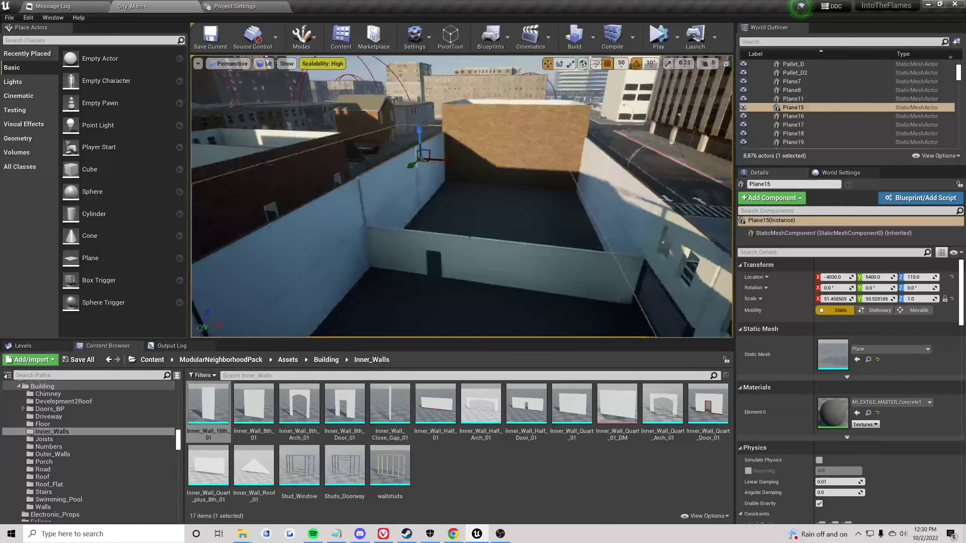
{"action": "left_click", "coordinate": [396, 252]}
{"action": "right_click_drag", "start_coordinate": [395, 252], "coordinate": [396, 274]}
{"action": "left_click", "coordinate": [456, 240], "text": "ctrl"}
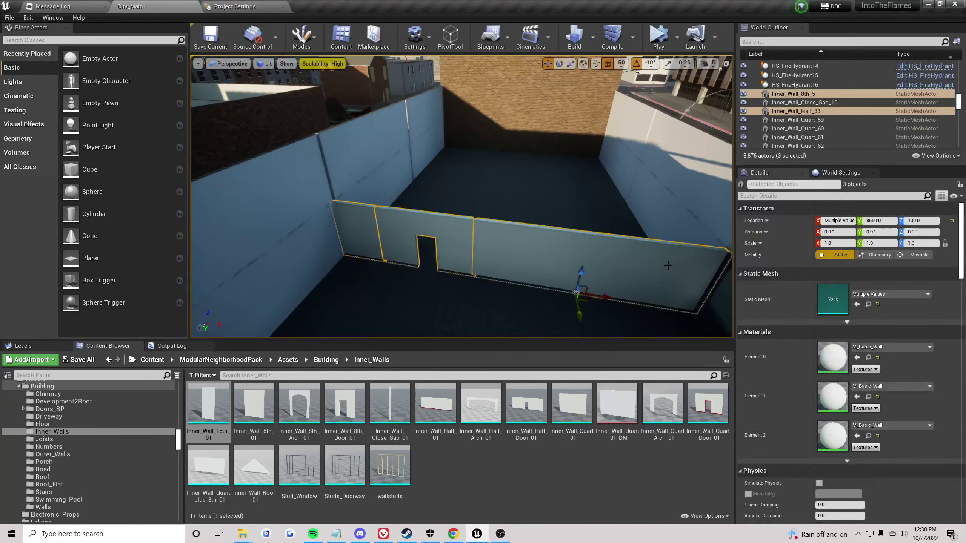
{"action": "left_click", "coordinate": [576, 263], "text": "ctrl"}
{"action": "right_click_drag", "start_coordinate": [575, 263], "coordinate": [517, 234]}
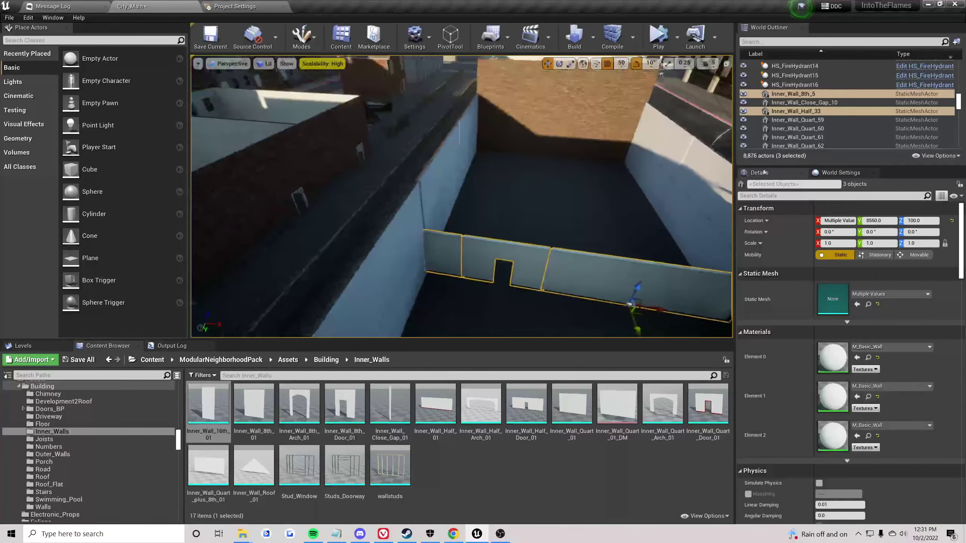
{"action": "right_click", "coordinate": [800, 111]}
{"action": "mouse_move", "coordinate": [825, 428]}
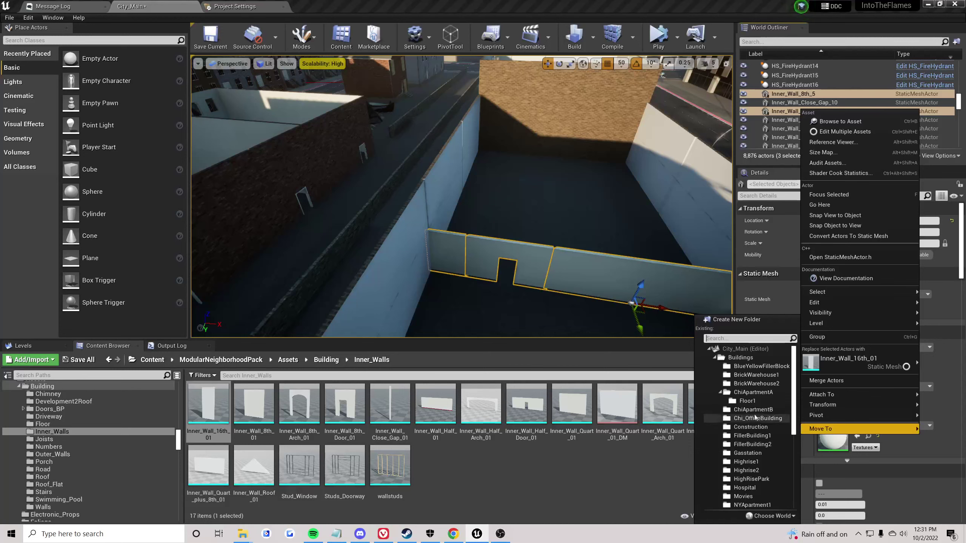
{"action": "scroll", "coordinate": [739, 411], "scroll_direction": "down", "scroll_amount": 2}
{"action": "left_click", "coordinate": [752, 453]}
- Locate the Movies folder in the scene hierarchy and select all the actors inside it
{"action": "right_click_drag", "start_coordinate": [602, 253], "coordinate": [510, 260]}
{"action": "left_click", "coordinate": [515, 183]}
{"action": "scroll", "coordinate": [814, 108], "scroll_direction": "up", "scroll_amount": 10}
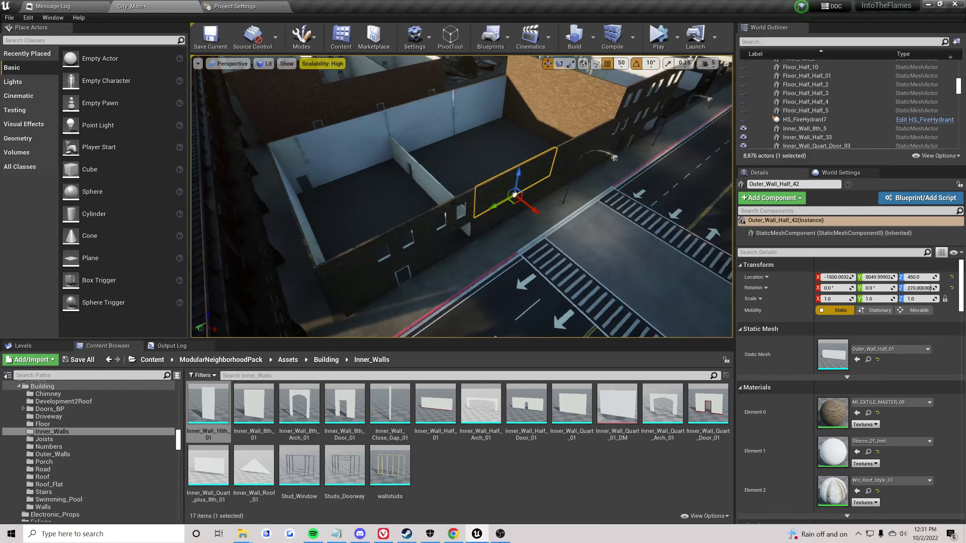
{"action": "left_click", "coordinate": [470, 214]}
{"action": "scroll", "coordinate": [805, 95], "scroll_direction": "down", "scroll_amount": 10}
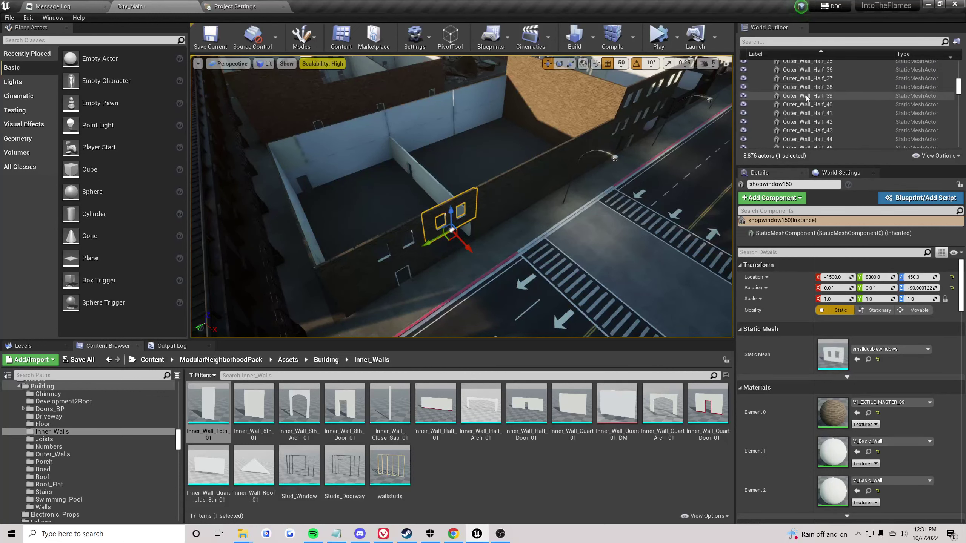
{"action": "scroll", "coordinate": [806, 95], "scroll_direction": "down", "scroll_amount": 15}
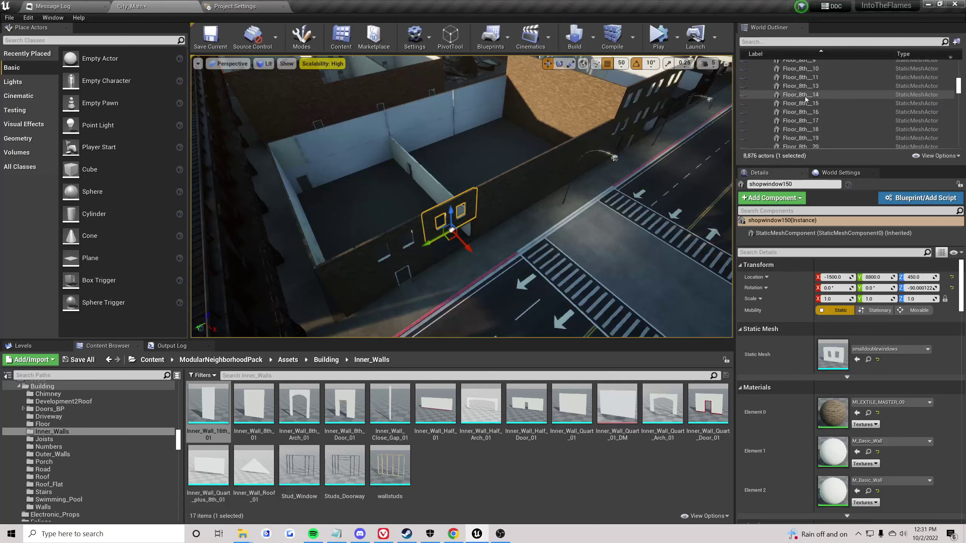
{"action": "scroll", "coordinate": [806, 99], "scroll_direction": "down", "scroll_amount": 3}
{"action": "left_click", "coordinate": [793, 115]}
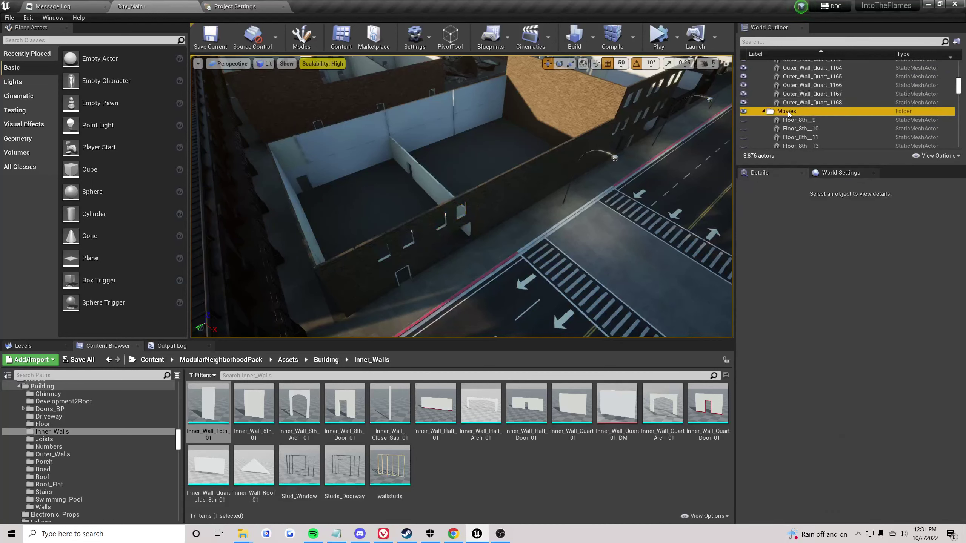
{"action": "right_click", "coordinate": [792, 113]}
{"action": "left_click", "coordinate": [873, 147]}
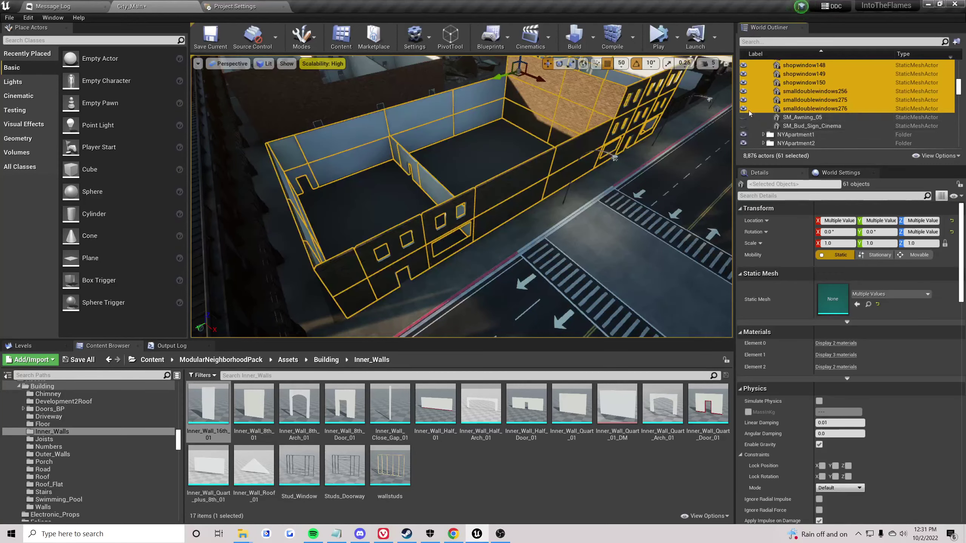
- Make the hidden blue awning and cinema sign visible again and select the cinema sign
{"action": "left_click", "coordinate": [743, 109]}
{"action": "left_click", "coordinate": [743, 109]}
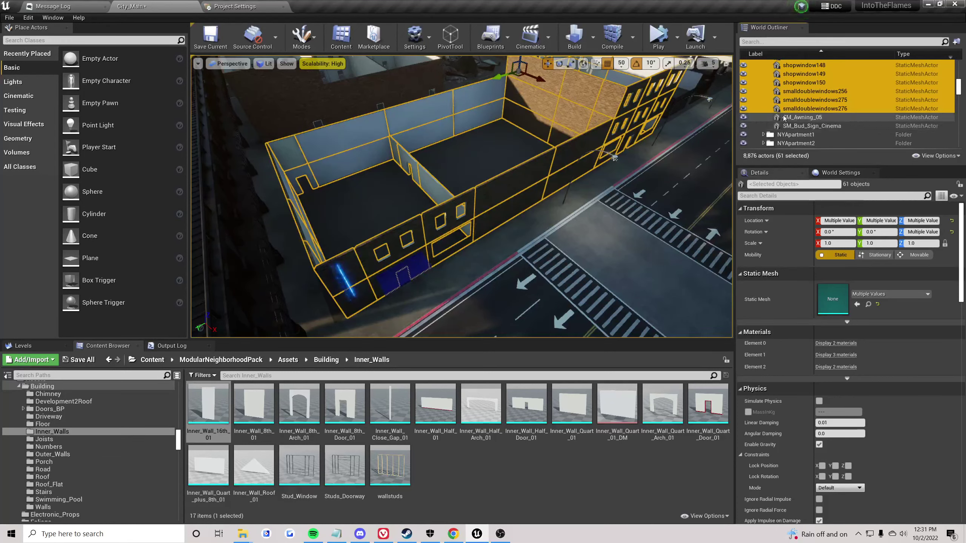
{"action": "left_click", "coordinate": [807, 127]}
- Find HS_FireHydrant7 among the building's pieces and move it out of the Movies folder
{"action": "scroll", "coordinate": [807, 128], "scroll_direction": "up", "scroll_amount": 5}
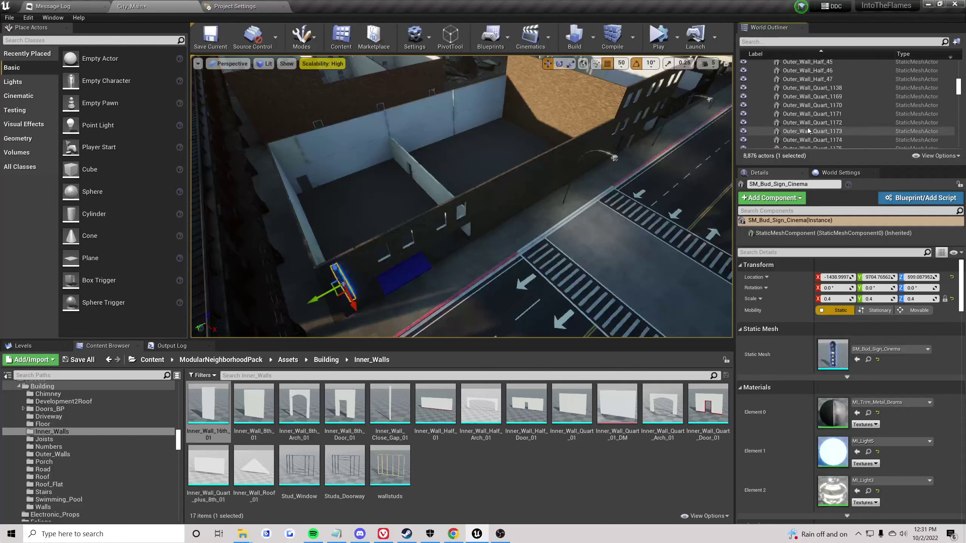
{"action": "scroll", "coordinate": [808, 128], "scroll_direction": "up", "scroll_amount": 8}
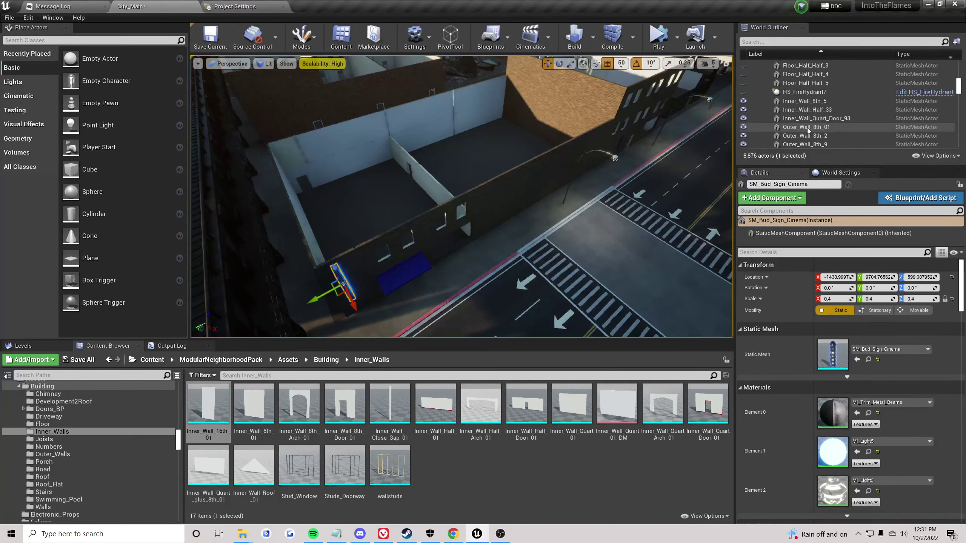
{"action": "scroll", "coordinate": [807, 128], "scroll_direction": "up", "scroll_amount": 3}
{"action": "scroll", "coordinate": [808, 128], "scroll_direction": "down", "scroll_amount": 2}
{"action": "left_click", "coordinate": [806, 124]}
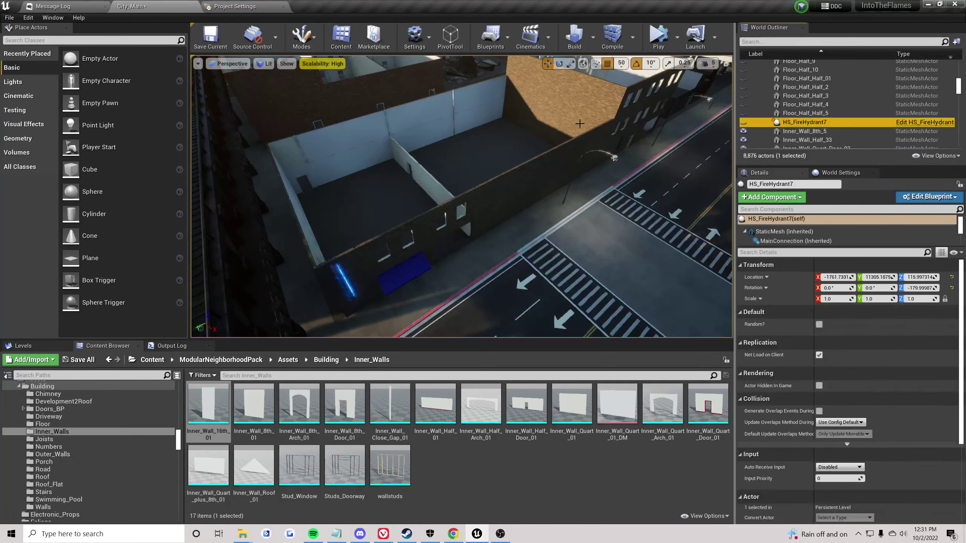
{"action": "right_click_drag", "start_coordinate": [578, 126], "coordinate": [491, 127]}
{"action": "mouse_move", "coordinate": [666, 99]}
{"action": "right_mouse_down"}
{"action": "mouse_move", "coordinate": [532, 99]}
{"action": "mouse_move", "coordinate": [703, 99]}
{"action": "mouse_move", "coordinate": [666, 98]}
{"action": "right_mouse_up"}
{"action": "scroll", "coordinate": [832, 101], "scroll_direction": "up", "scroll_amount": 10}
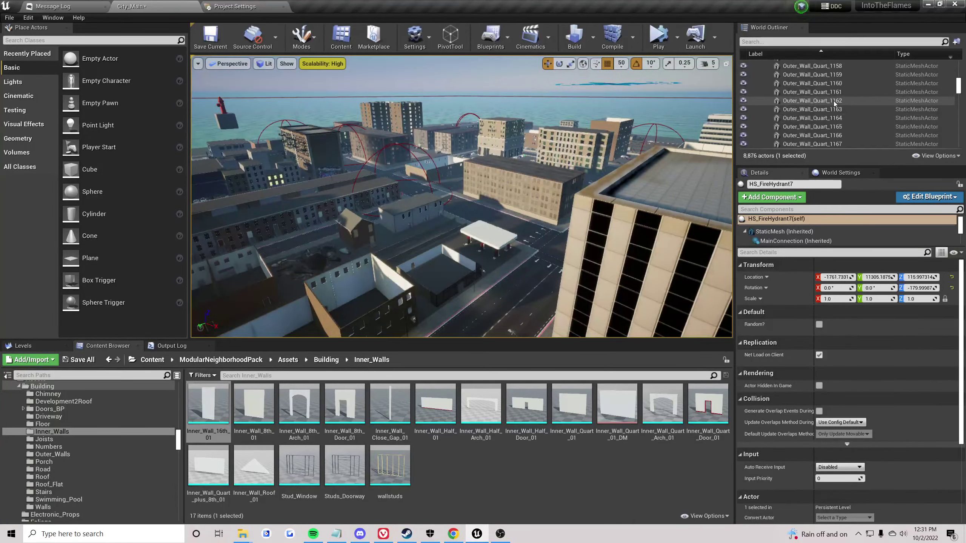
{"action": "scroll", "coordinate": [799, 105], "scroll_direction": "down", "scroll_amount": 5}
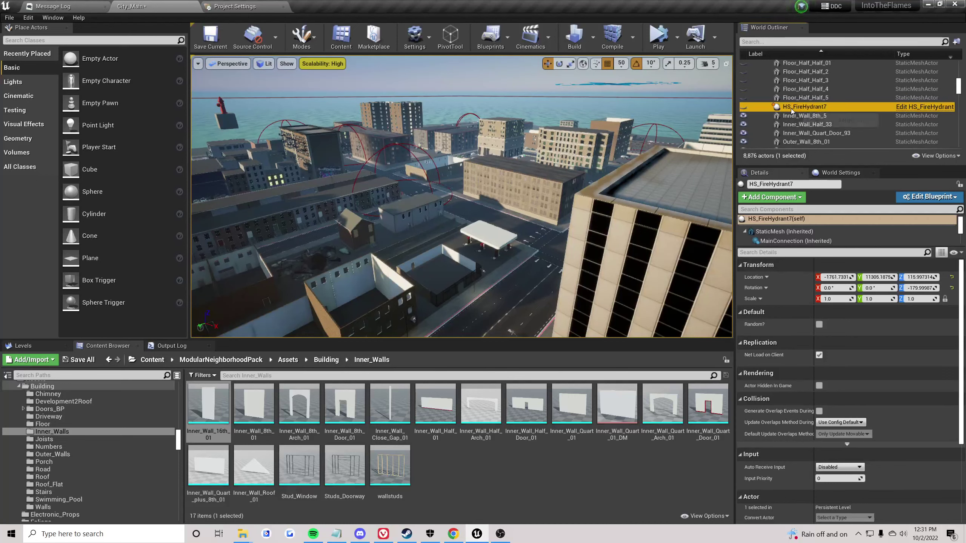
{"action": "right_click", "coordinate": [791, 109]}
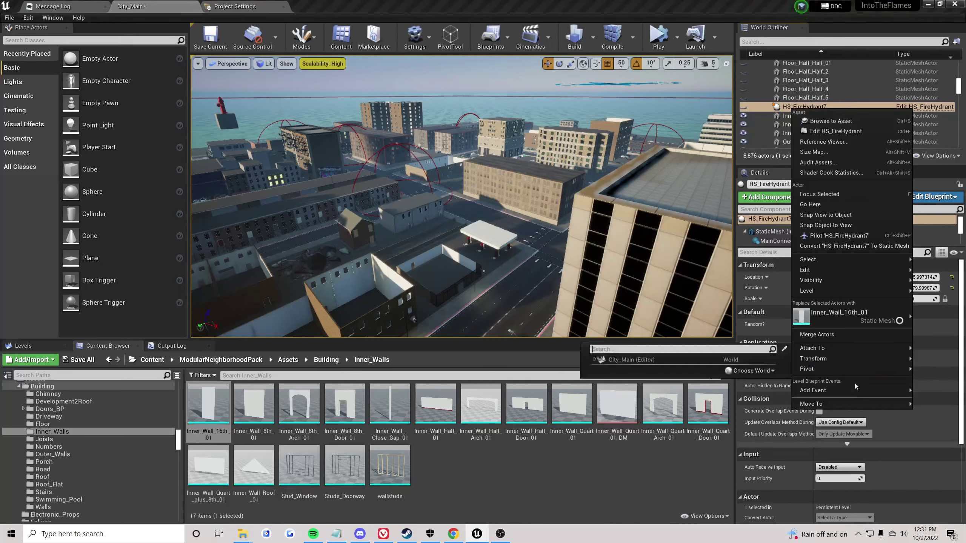
{"action": "mouse_move", "coordinate": [837, 403]}
{"action": "left_click", "coordinate": [733, 347]}
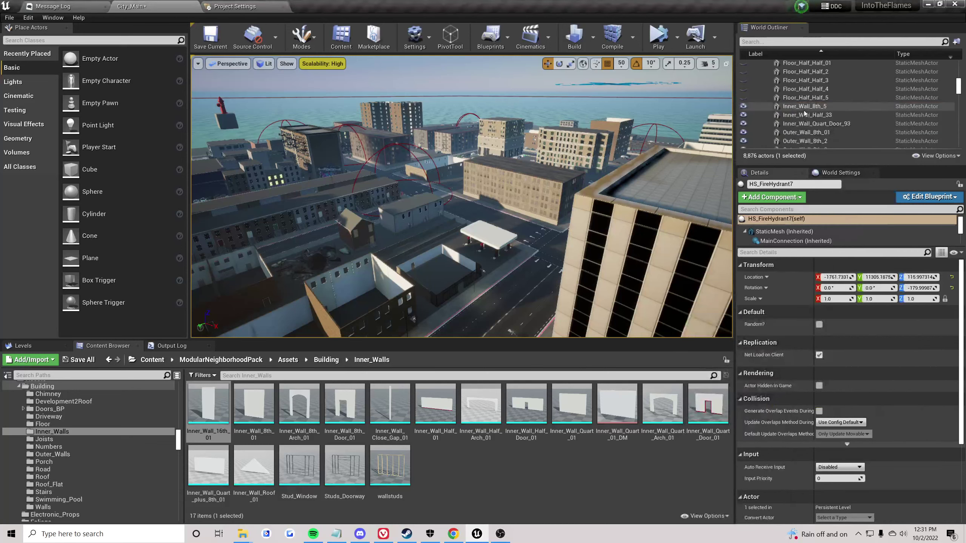
- Focus on the hidden roof piece Floor_Half_Half_5 and select the immediate children of the Movies folder
{"action": "double_click", "coordinate": [805, 97]}
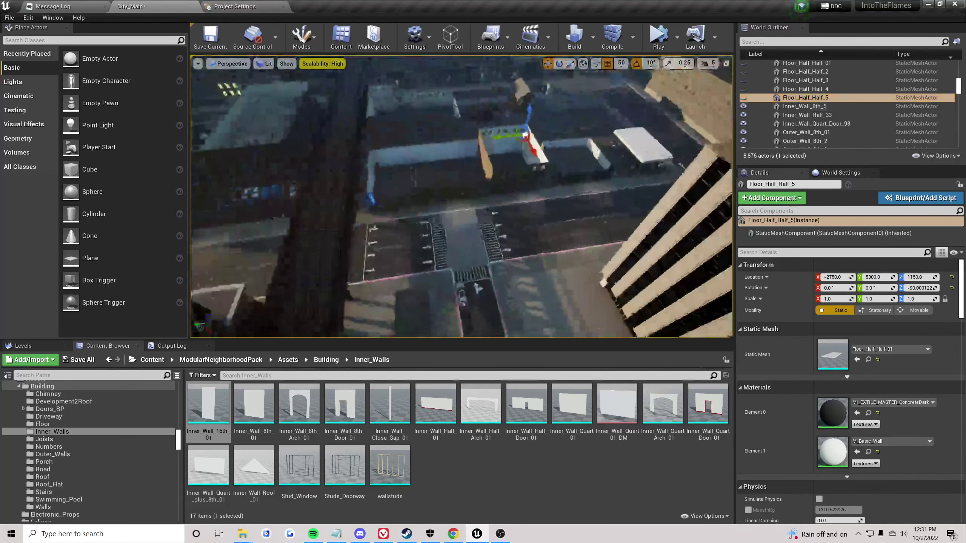
{"action": "scroll", "coordinate": [761, 130], "scroll_direction": "up", "scroll_amount": 10}
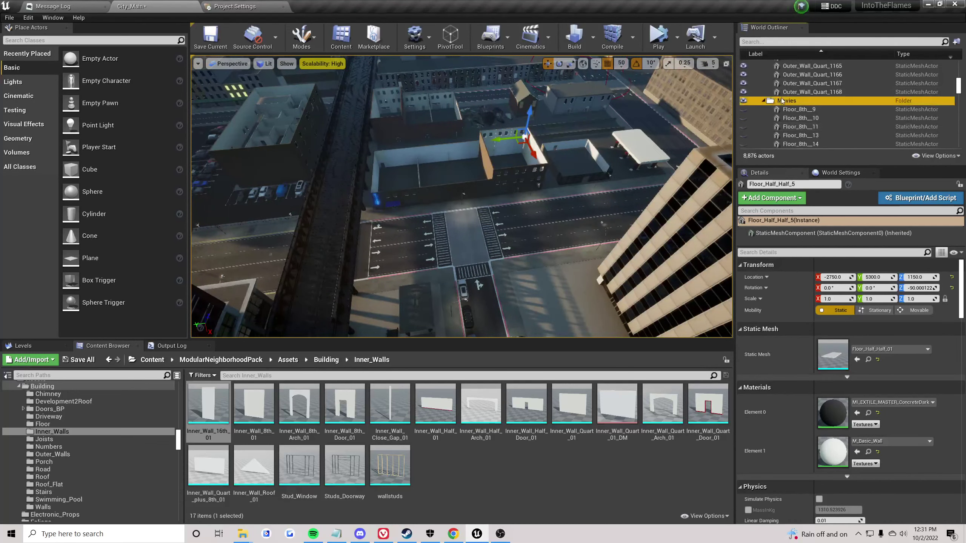
{"action": "left_click", "coordinate": [785, 101]}
{"action": "scroll", "coordinate": [786, 106], "scroll_direction": "down", "scroll_amount": 5}
{"action": "scroll", "coordinate": [786, 108], "scroll_direction": "up", "scroll_amount": 6}
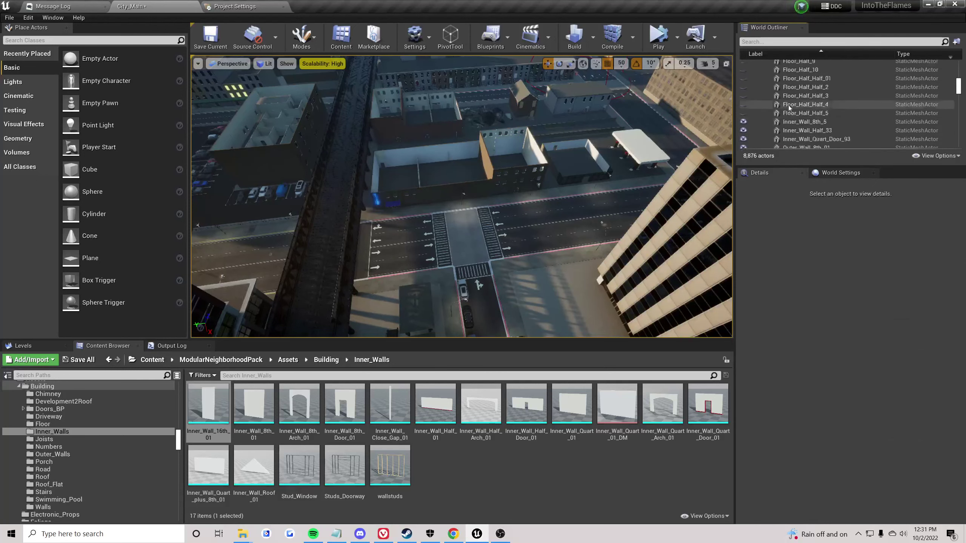
{"action": "right_click", "coordinate": [786, 134]}
{"action": "mouse_move", "coordinate": [817, 165]}
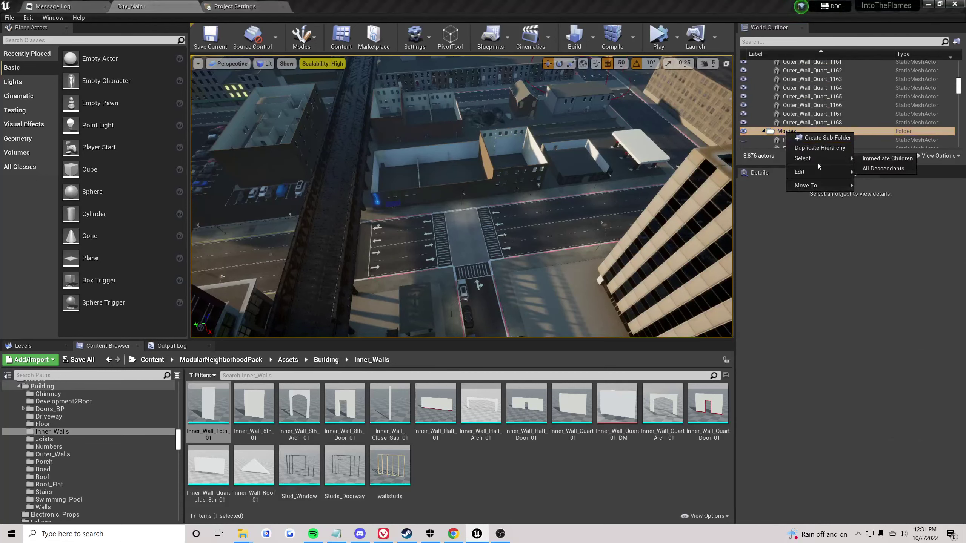
{"action": "left_click", "coordinate": [881, 158]}
- Select the floor pieces from Floor_Half_Half_5 up to Floor_8th__9 in the Movies folder and make them visible again
{"action": "scroll", "coordinate": [758, 109], "scroll_direction": "down", "scroll_amount": 6}
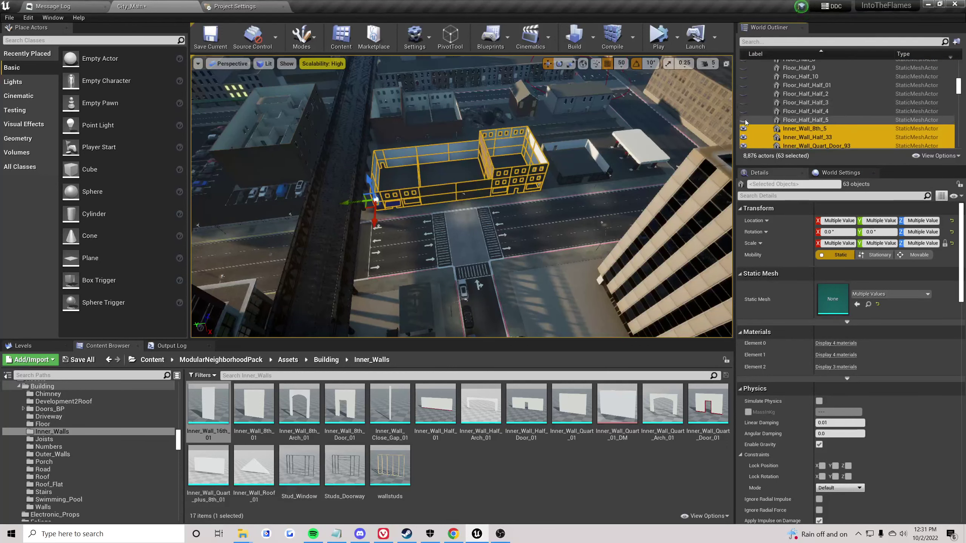
{"action": "left_click", "coordinate": [805, 119]}
{"action": "scroll", "coordinate": [806, 120], "scroll_direction": "up", "scroll_amount": 3}
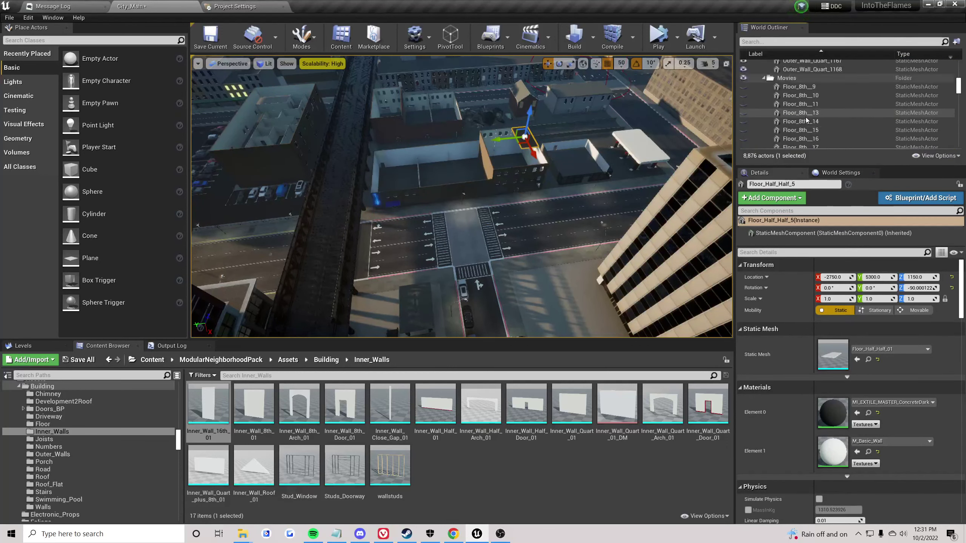
{"action": "left_click", "coordinate": [799, 87], "text": "shift"}
- Reselect the Movies folder's immediate children with the roof pieces included, and inspect the building's brick corner at street level
{"action": "right_click", "coordinate": [793, 79]}
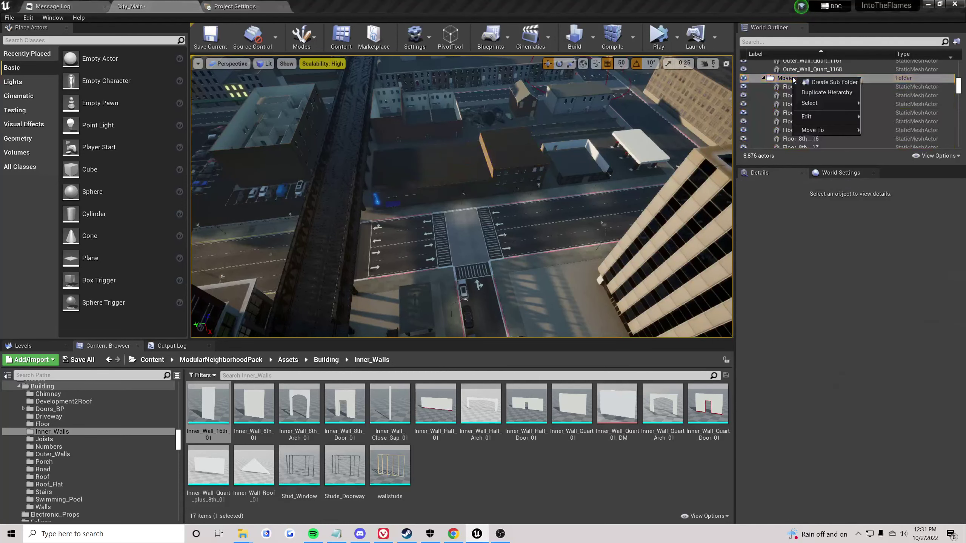
{"action": "left_click", "coordinate": [882, 103]}
{"action": "scroll", "coordinate": [846, 104], "scroll_direction": "up", "scroll_amount": 6}
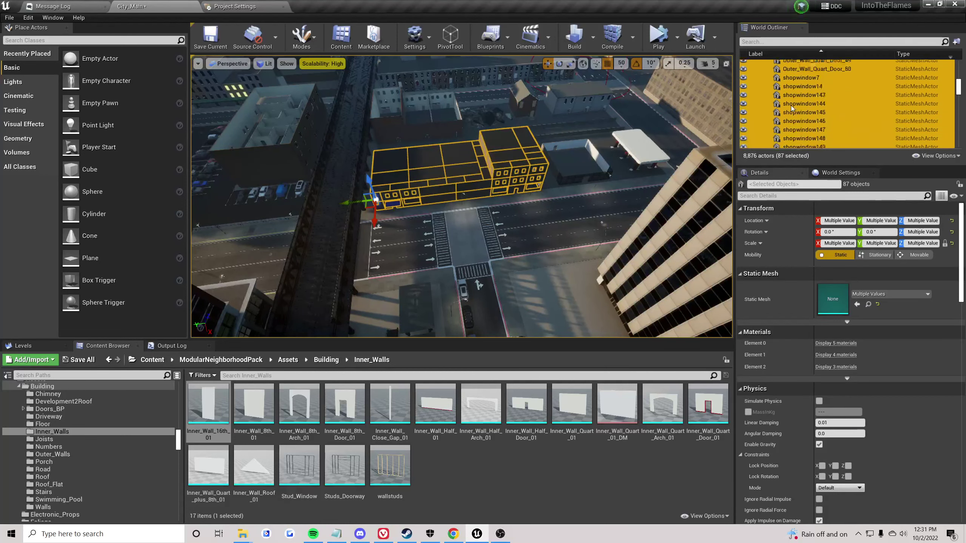
{"action": "right_click_drag", "start_coordinate": [462, 196], "coordinate": [411, 156]}
{"action": "key", "text": "w"}
{"action": "key", "text": "w"}
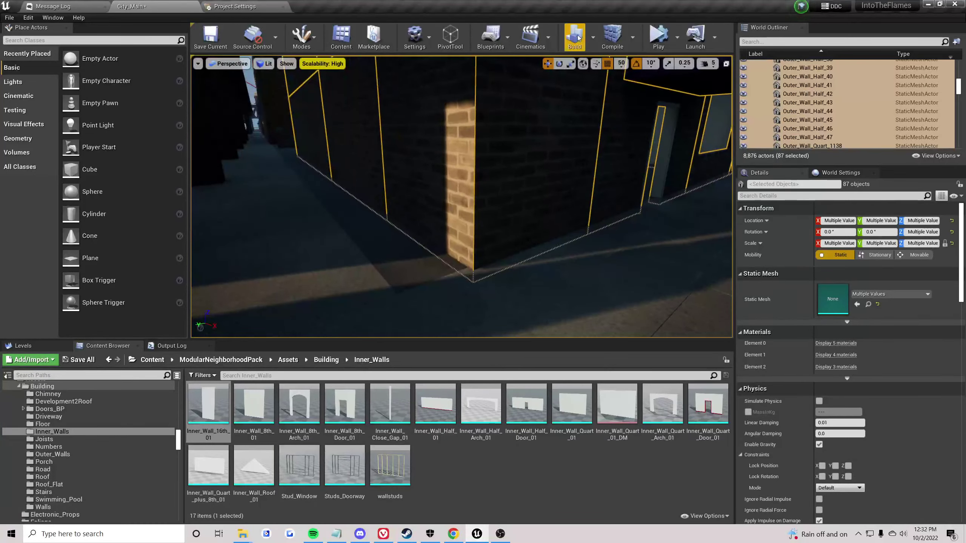
- Set the position snap size to 10 and fine-adjust the selected building's height at ground level
{"action": "left_click", "coordinate": [621, 64]}
{"action": "left_click", "coordinate": [631, 106]}
{"action": "key", "text": "s"}
{"action": "right_click_drag", "start_coordinate": [557, 217], "coordinate": [587, 229]}
{"action": "key", "text": "w"}
{"action": "left_click", "coordinate": [557, 217], "text": "ctrl"}
{"action": "left_click", "coordinate": [557, 217], "text": "ctrl"}
{"action": "right_click_drag", "start_coordinate": [517, 183], "coordinate": [626, 143]}
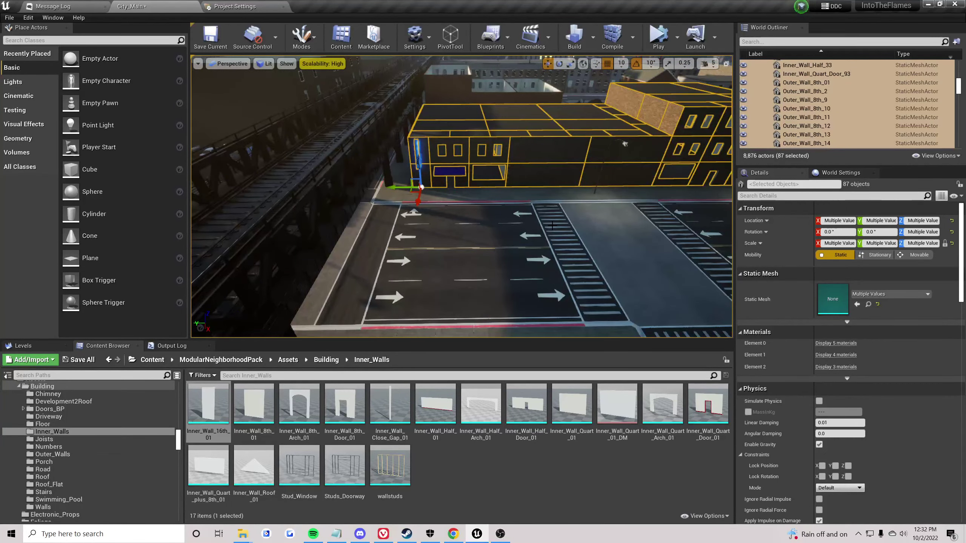
- Select the roof floor pieces of both building sections, leave one Floor_8th piece out of the selection, and hide the rest
{"action": "left_click", "coordinate": [623, 270]}
{"action": "right_click_drag", "start_coordinate": [623, 269], "coordinate": [620, 270]}
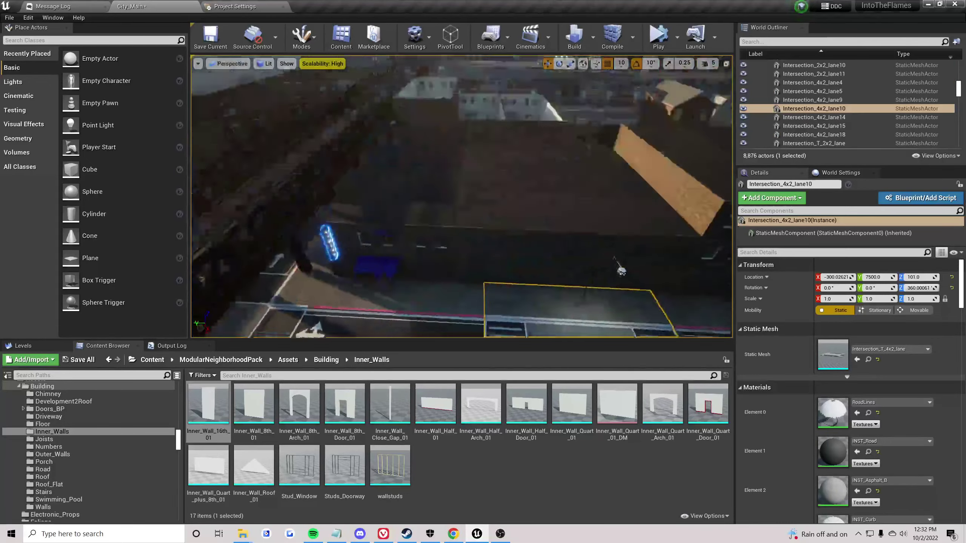
{"action": "right_click_drag", "start_coordinate": [469, 206], "coordinate": [470, 205]}
{"action": "left_click", "coordinate": [470, 206]}
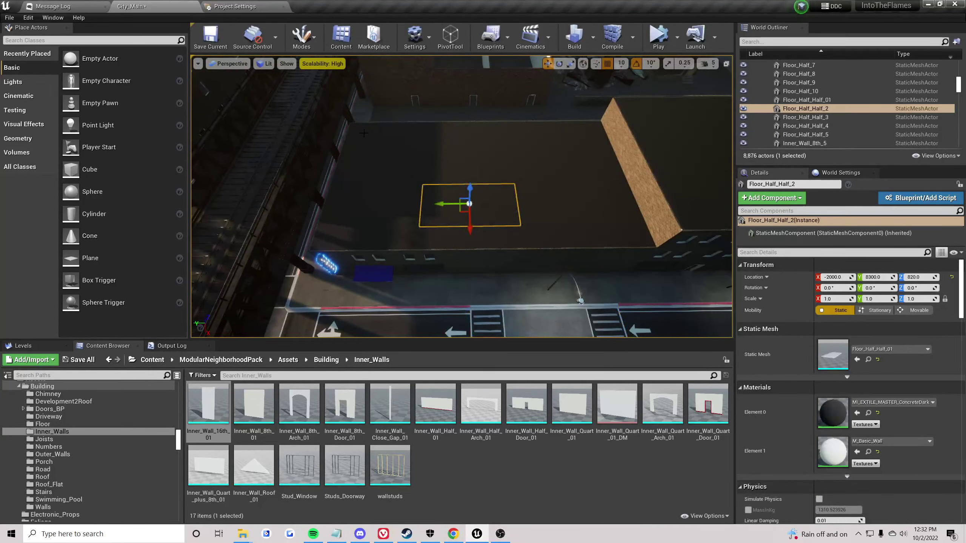
{"action": "left_click_drag", "start_coordinate": [607, 227], "coordinate": [607, 229], "text": "ctrl+alt"}
{"action": "right_click_drag", "start_coordinate": [573, 121], "coordinate": [573, 121]}
{"action": "left_click", "coordinate": [573, 121], "text": "ctrl"}
{"action": "left_click", "coordinate": [591, 203], "text": "ctrl"}
{"action": "right_click_drag", "start_coordinate": [590, 202], "coordinate": [590, 202]}
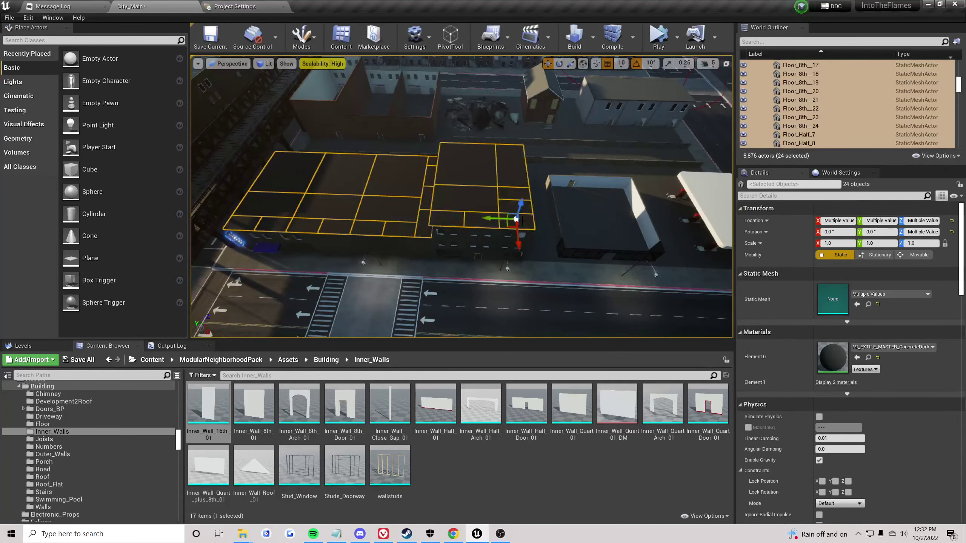
{"action": "scroll", "coordinate": [522, 220], "scroll_direction": "up", "scroll_amount": 6}
{"action": "left_click", "coordinate": [474, 241], "text": "ctrl"}
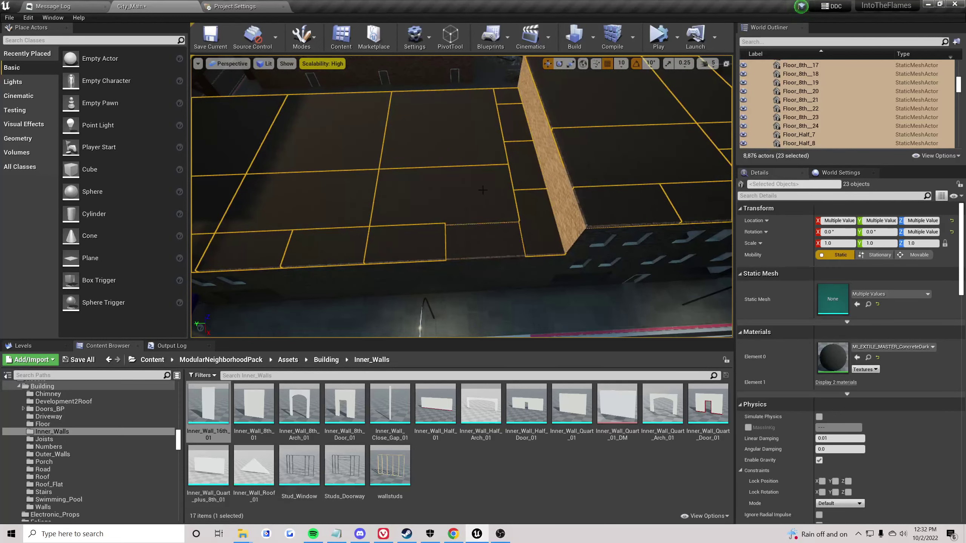
{"action": "key", "text": "h"}
- Set the position snap size to 50 and lower the remaining Floor_8th piece to Z 120 inside the building
{"action": "key", "text": "w"}
{"action": "right_click_drag", "start_coordinate": [492, 150], "coordinate": [492, 150]}
{"action": "left_click", "coordinate": [491, 125]}
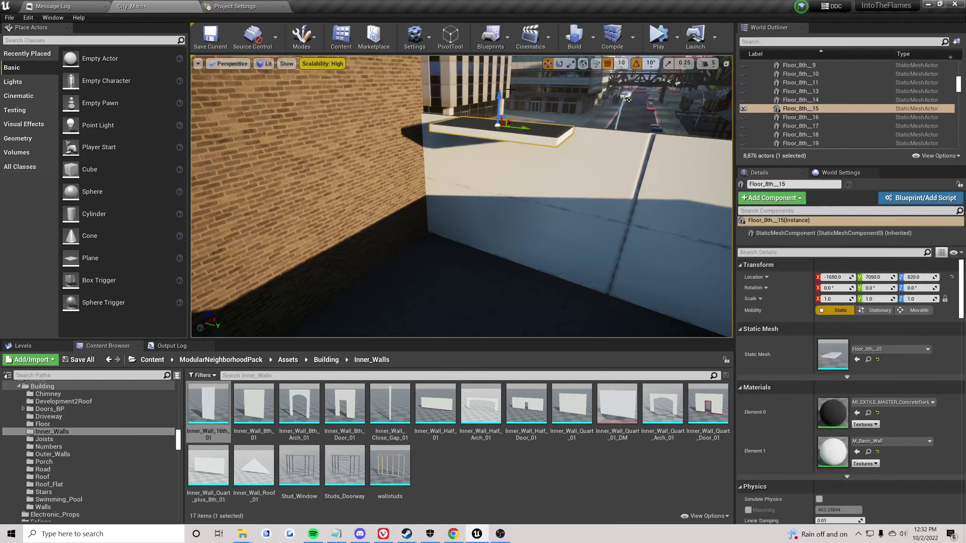
{"action": "left_click", "coordinate": [621, 64]}
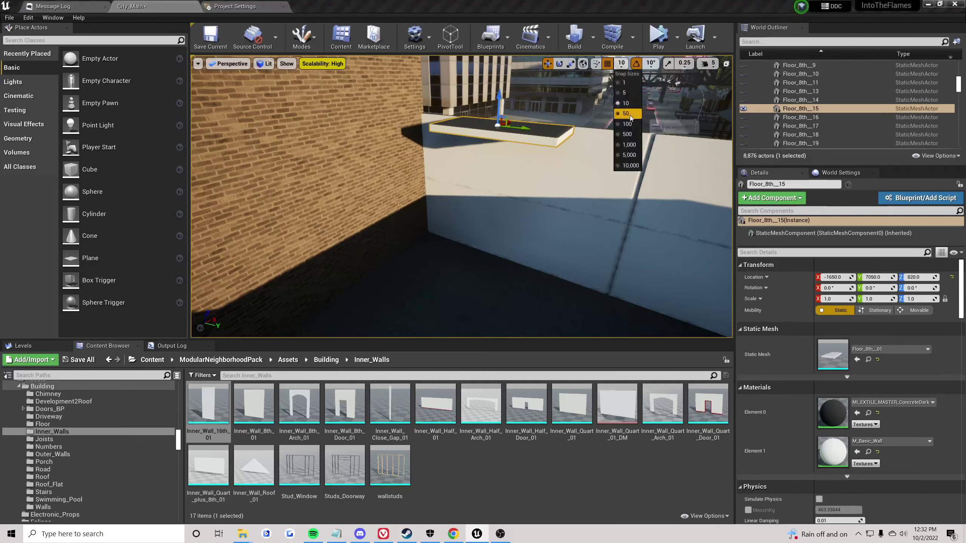
{"action": "left_click", "coordinate": [627, 114]}
{"action": "left_click_drag", "start_coordinate": [486, 90], "coordinate": [476, 241]}
- Duplicate the lowered floor piece along the front wall to make a row of four pieces
{"action": "right_click_drag", "start_coordinate": [475, 243], "coordinate": [505, 305]}
{"action": "key", "text": "w"}
{"action": "key", "text": "s"}
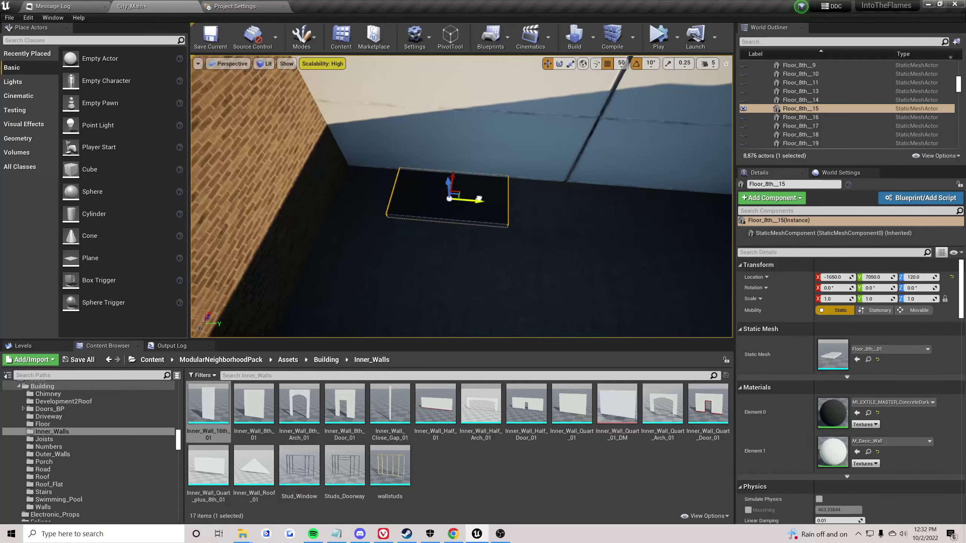
{"action": "left_click_drag", "start_coordinate": [414, 192], "coordinate": [533, 195], "text": "alt"}
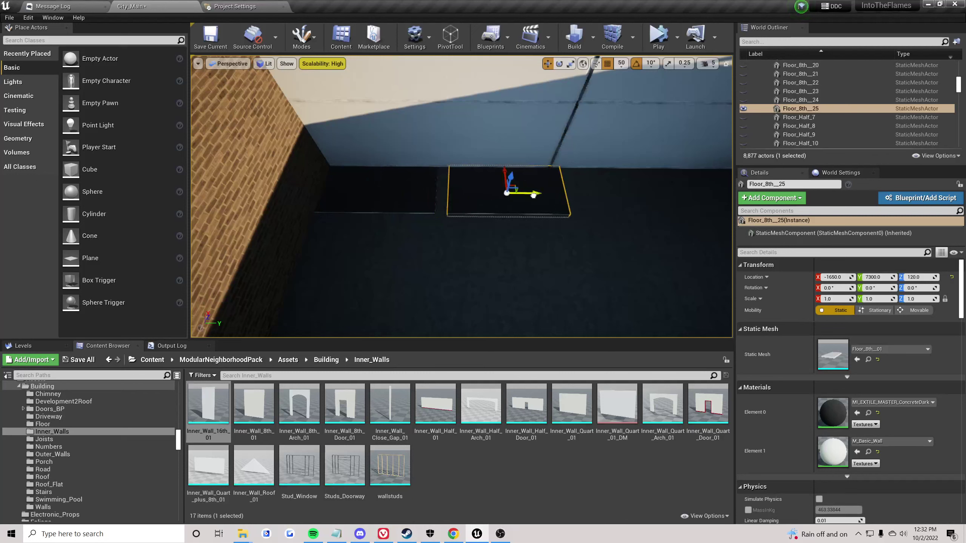
{"action": "left_click", "coordinate": [375, 192], "text": "ctrl"}
{"action": "key", "text": "d"}
{"action": "right_click_drag", "start_coordinate": [375, 192], "coordinate": [378, 207]}
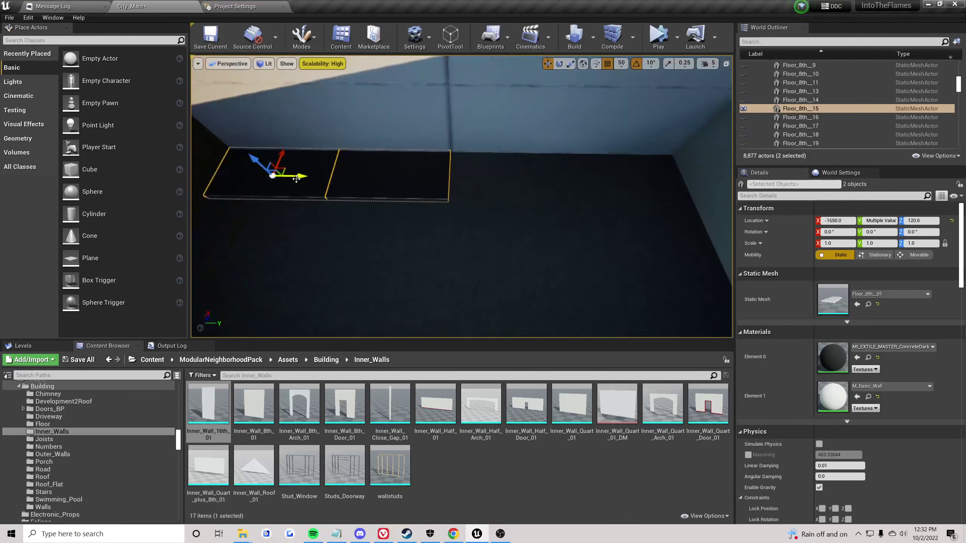
{"action": "left_click_drag", "start_coordinate": [294, 175], "coordinate": [594, 198], "text": "alt"}
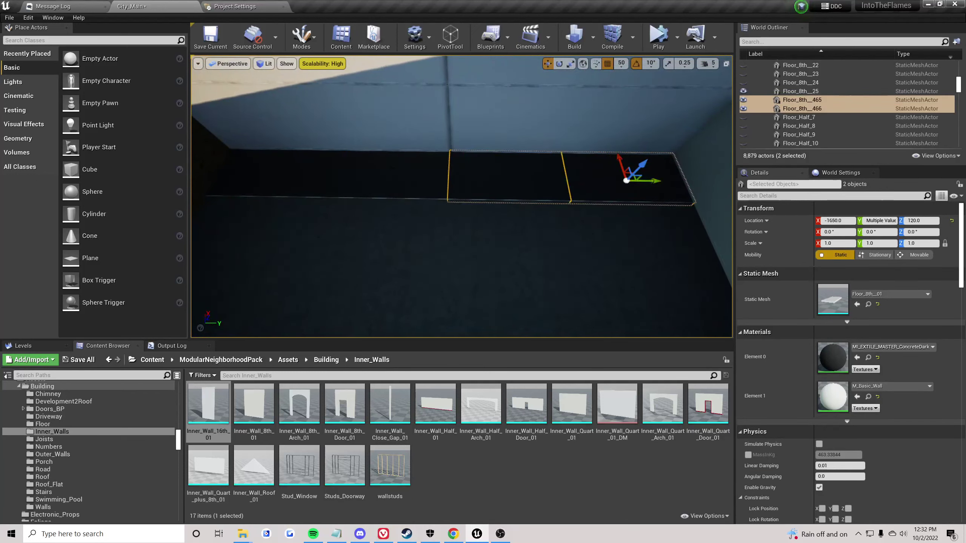
- Select the row of four floor pieces and duplicate it repeatedly to cover the building's ground floor
{"action": "left_click", "coordinate": [310, 167], "text": "ctrl"}
{"action": "key", "text": "d"}
{"action": "right_click_drag", "start_coordinate": [310, 167], "coordinate": [171, 190]}
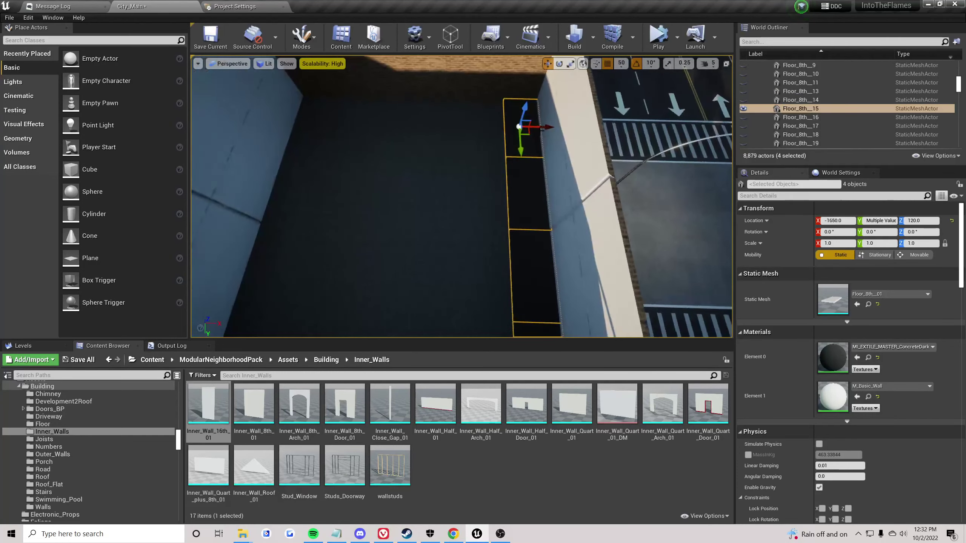
{"action": "left_click_drag", "start_coordinate": [544, 129], "coordinate": [498, 129], "text": "alt"}
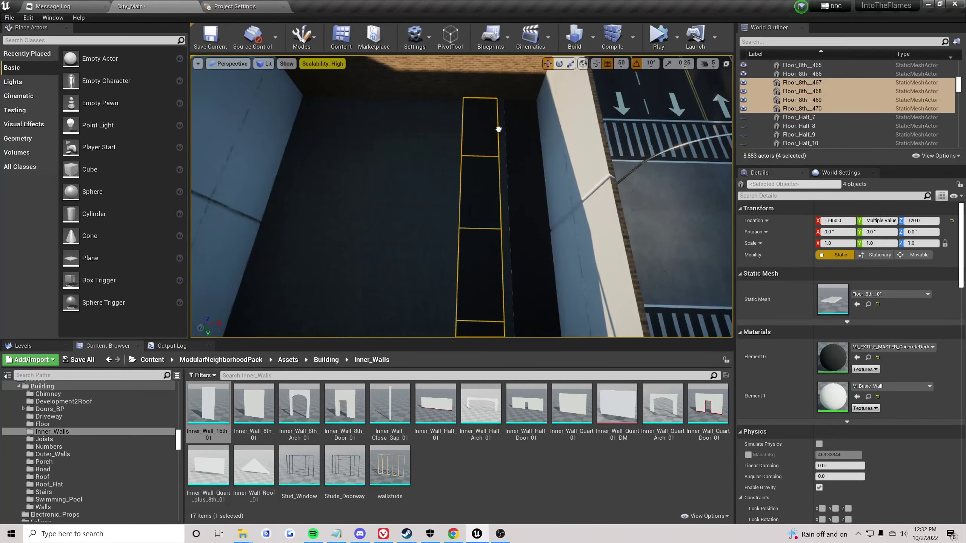
{"action": "right_click_drag", "start_coordinate": [498, 211], "coordinate": [293, 192]}
{"action": "left_click_drag", "start_coordinate": [380, 224], "coordinate": [504, 233], "text": "alt"}
{"action": "right_click_drag", "start_coordinate": [504, 233], "coordinate": [418, 193]}
{"action": "left_click_drag", "start_coordinate": [419, 195], "coordinate": [605, 200], "text": "alt"}
- Replace the partition's quarter door mesh with Inner_Wall_Quart_01 and its eighth-length wall mesh with Inner_Wall_8th_Door_01
{"action": "left_click", "coordinate": [503, 202]}
{"action": "right_click_drag", "start_coordinate": [503, 202], "coordinate": [680, 207]}
{"action": "left_click", "coordinate": [432, 204]}
{"action": "left_click", "coordinate": [868, 359]}
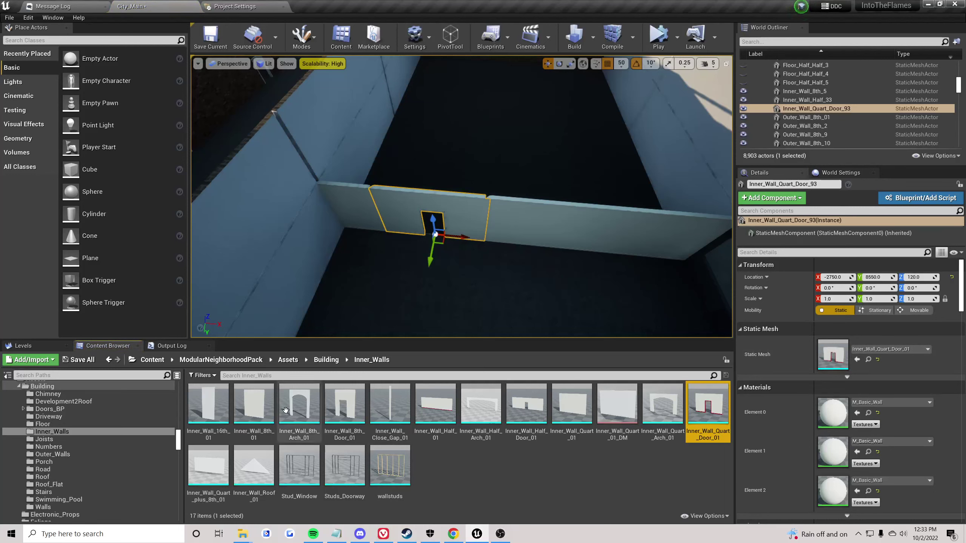
{"action": "left_click_drag", "start_coordinate": [571, 404], "coordinate": [832, 354]}
{"action": "left_click", "coordinate": [347, 201]}
{"action": "key", "text": "f"}
{"action": "left_click_drag", "start_coordinate": [344, 404], "coordinate": [832, 354]}
- Duplicate the half-length partition wall and rotate the copy to -90° so it runs perpendicular to the partition
{"action": "left_click", "coordinate": [539, 259]}
{"action": "right_click_drag", "start_coordinate": [540, 259], "coordinate": [685, 274]}
{"action": "right_click_drag", "start_coordinate": [462, 197], "coordinate": [574, 187]}
{"action": "right_click_drag", "start_coordinate": [505, 251], "coordinate": [462, 343]}
{"action": "right_click_drag", "start_coordinate": [359, 257], "coordinate": [391, 175]}
{"action": "left_click", "coordinate": [345, 227]}
{"action": "left_click_drag", "start_coordinate": [391, 174], "coordinate": [406, 214], "text": "alt"}
{"action": "left_click_drag", "start_coordinate": [425, 281], "coordinate": [470, 259]}
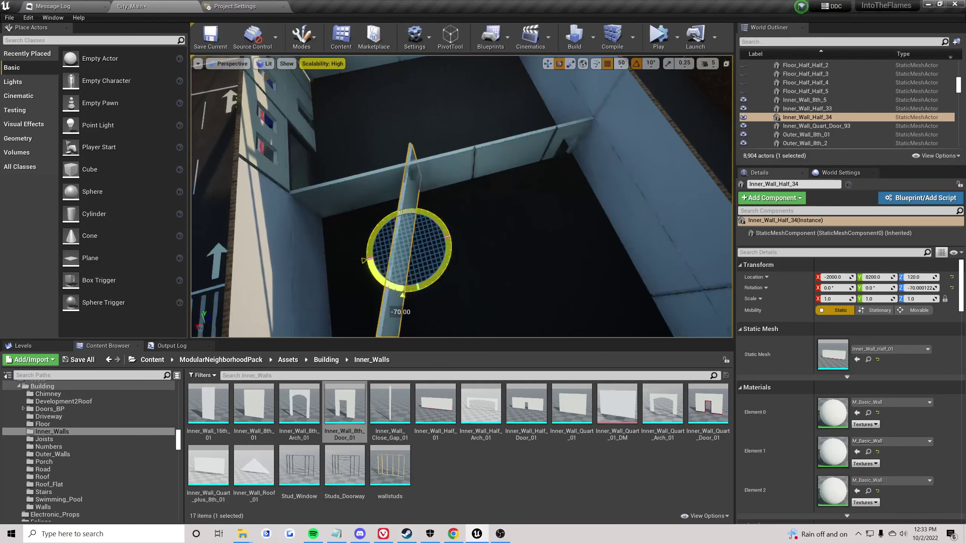
- Move the rotated half-length wall to X -3000, Y 8050 so it meets the partition near the rear wall
{"action": "key", "text": "w"}
{"action": "left_click_drag", "start_coordinate": [399, 243], "coordinate": [553, 204]}
{"action": "right_click_drag", "start_coordinate": [553, 203], "coordinate": [658, 201]}
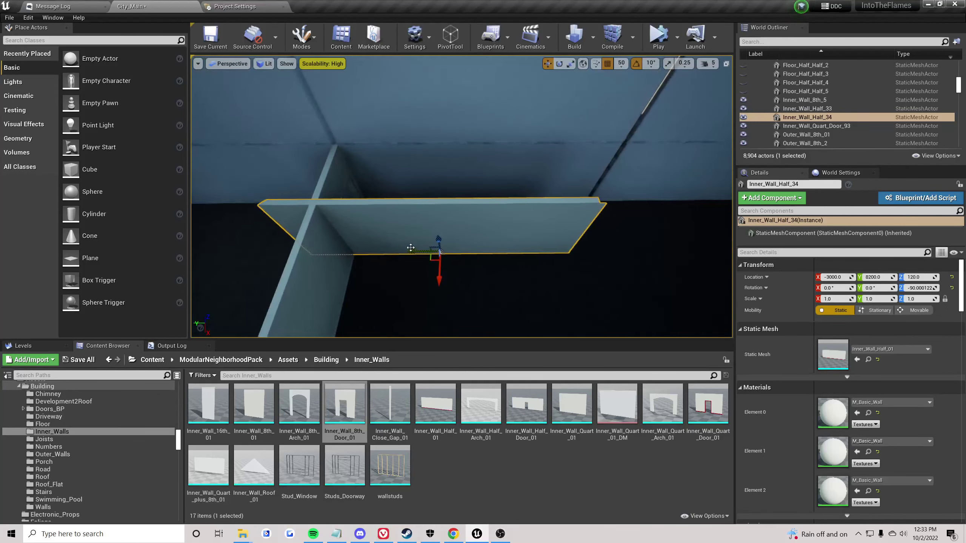
{"action": "left_click_drag", "start_coordinate": [411, 248], "coordinate": [476, 250]}
{"action": "right_click_drag", "start_coordinate": [461, 250], "coordinate": [540, 209]}
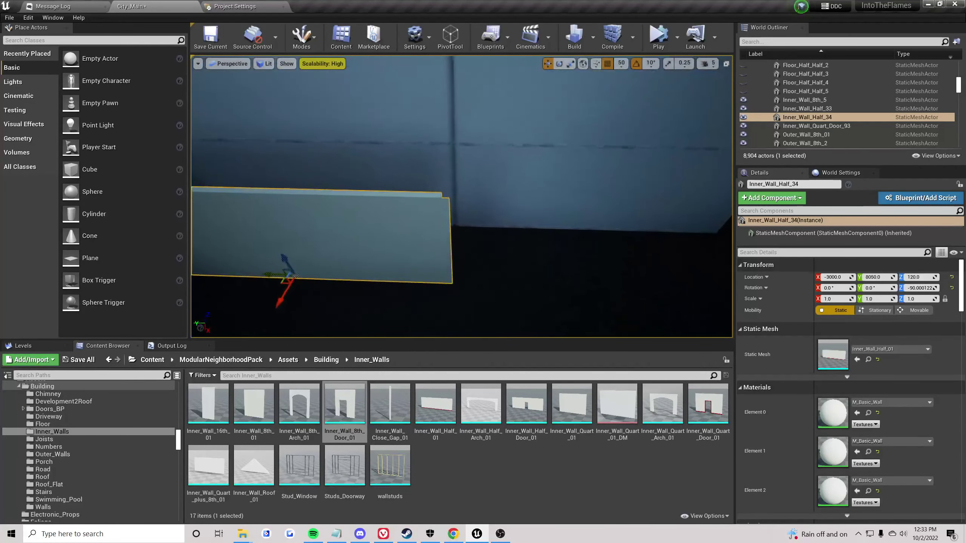
{"action": "scroll", "coordinate": [418, 266], "scroll_direction": "down", "scroll_amount": 5}
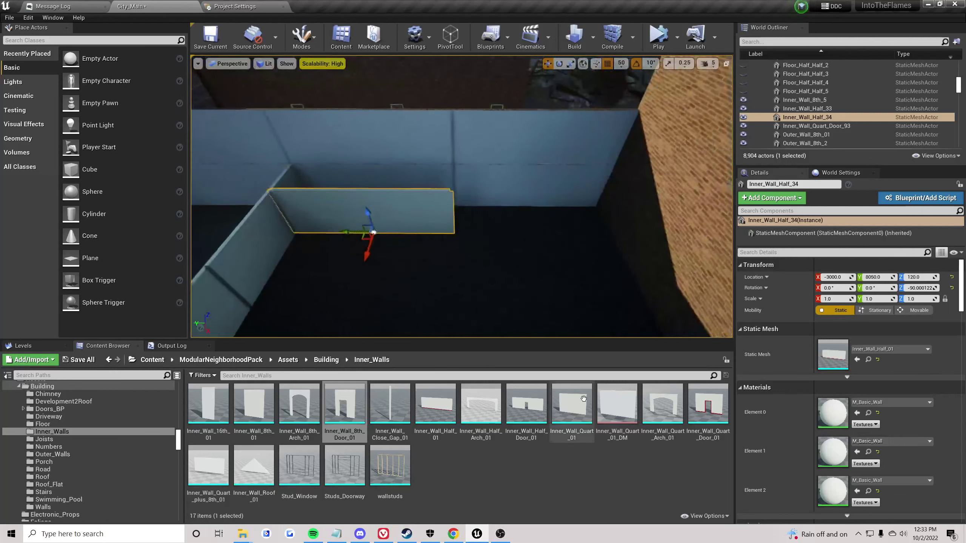
{"action": "left_click_drag", "start_coordinate": [578, 403], "coordinate": [529, 309]}
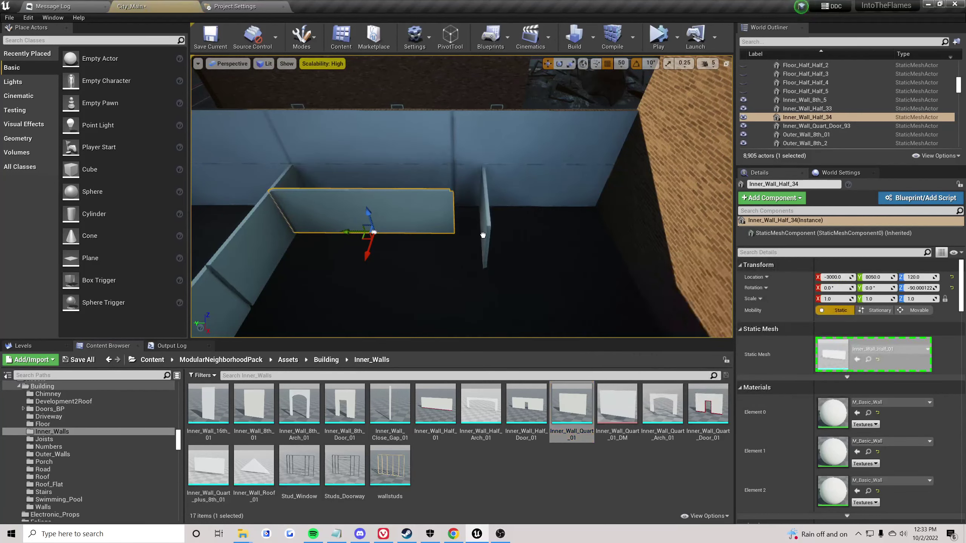
{"action": "left_click_drag", "start_coordinate": [483, 235], "coordinate": [482, 235]}
{"action": "right_click_drag", "start_coordinate": [482, 235], "coordinate": [483, 258]}
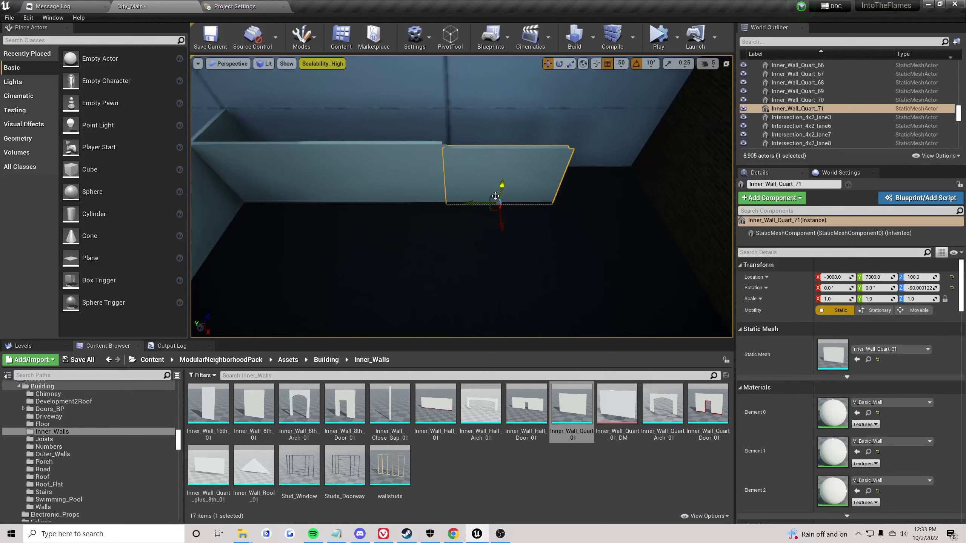
{"action": "key", "text": "Delete"}
- Duplicate the partition's quarter wall piece, rotate the copy, and use it to extend the perpendicular half-length wall
{"action": "right_click_drag", "start_coordinate": [495, 195], "coordinate": [418, 195]}
{"action": "left_click", "coordinate": [383, 177]}
{"action": "left_click_drag", "start_coordinate": [357, 181], "coordinate": [574, 301], "text": "alt"}
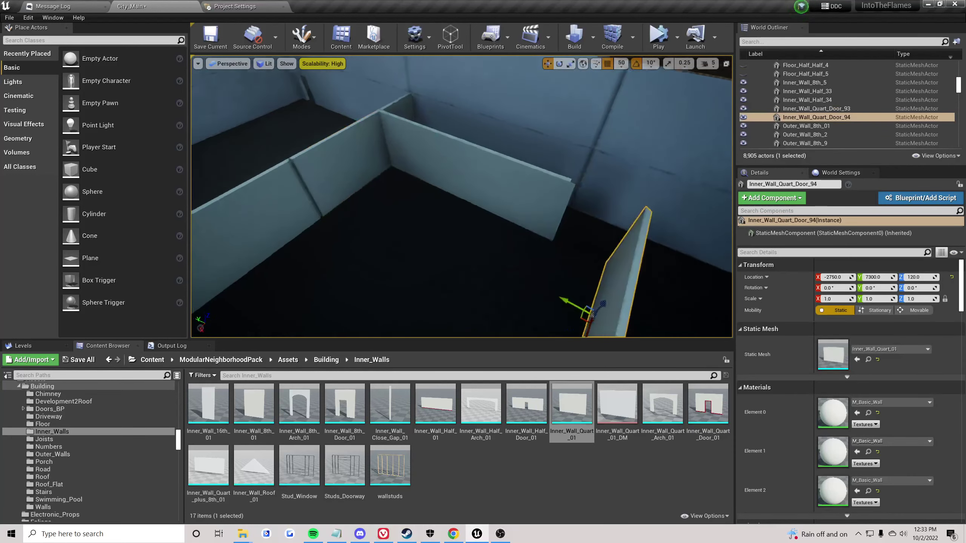
{"action": "right_click_drag", "start_coordinate": [514, 258], "coordinate": [570, 282]}
{"action": "key", "text": "e"}
{"action": "left_click_drag", "start_coordinate": [559, 284], "coordinate": [595, 251]}
{"action": "right_click_drag", "start_coordinate": [521, 207], "coordinate": [639, 207]}
{"action": "key", "text": "space"}
{"action": "key", "text": "space"}
{"action": "right_click_drag", "start_coordinate": [470, 198], "coordinate": [373, 213]}
{"action": "left_click", "coordinate": [454, 227]}
- Duplicate the eighth-length door wall and place the copy at X -3100, Y 7050 to close the corridor's end
{"action": "right_click_drag", "start_coordinate": [455, 227], "coordinate": [419, 228]}
{"action": "left_click", "coordinate": [316, 151]}
{"action": "right_click_drag", "start_coordinate": [316, 151], "coordinate": [270, 137]}
{"action": "left_click_drag", "start_coordinate": [270, 137], "coordinate": [524, 194], "text": "alt"}
{"action": "left_click", "coordinate": [556, 263]}
{"action": "right_click_drag", "start_coordinate": [556, 263], "coordinate": [403, 266]}
{"action": "left_click", "coordinate": [490, 183]}
{"action": "key", "text": "e"}
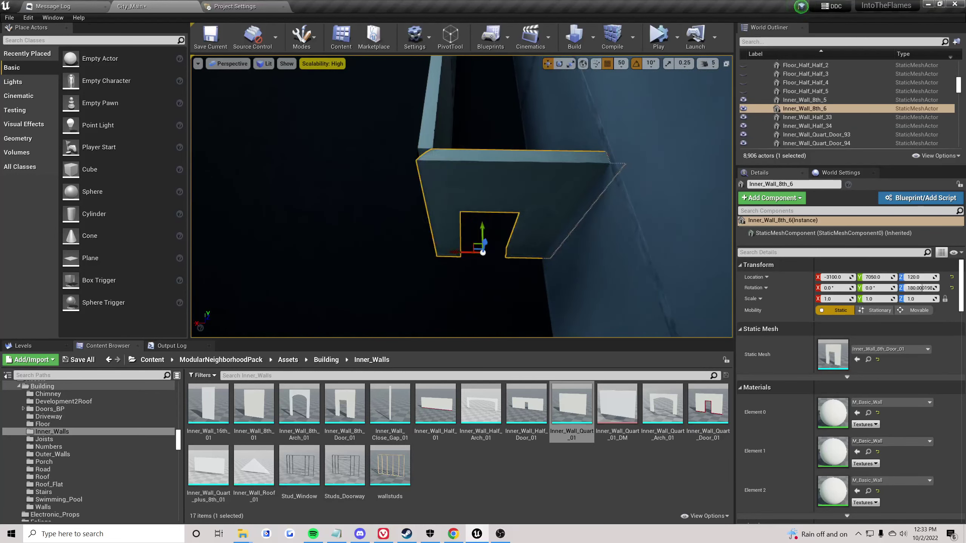
{"action": "left_click", "coordinate": [376, 292]}
{"action": "right_click_drag", "start_coordinate": [376, 293], "coordinate": [368, 273]}
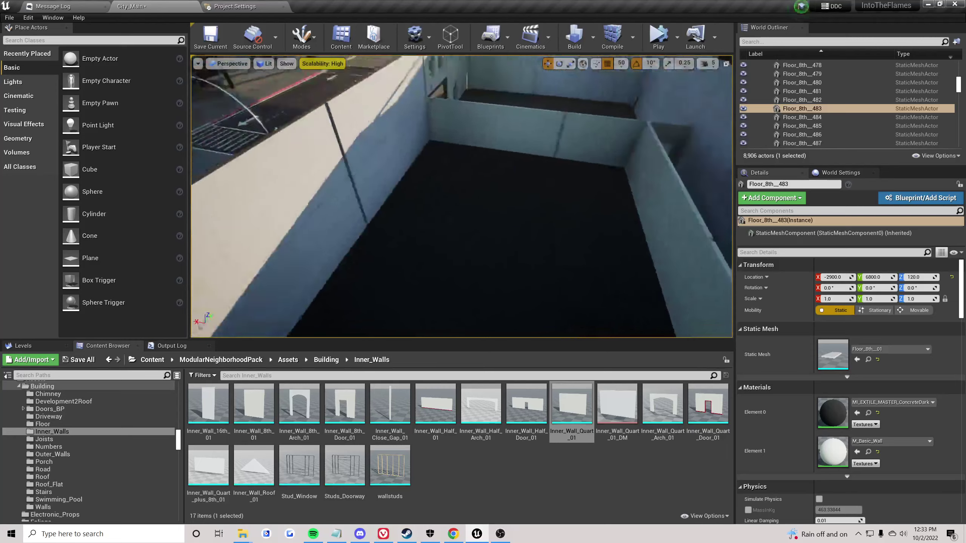
{"action": "right_click_drag", "start_coordinate": [335, 304], "coordinate": [342, 277]}
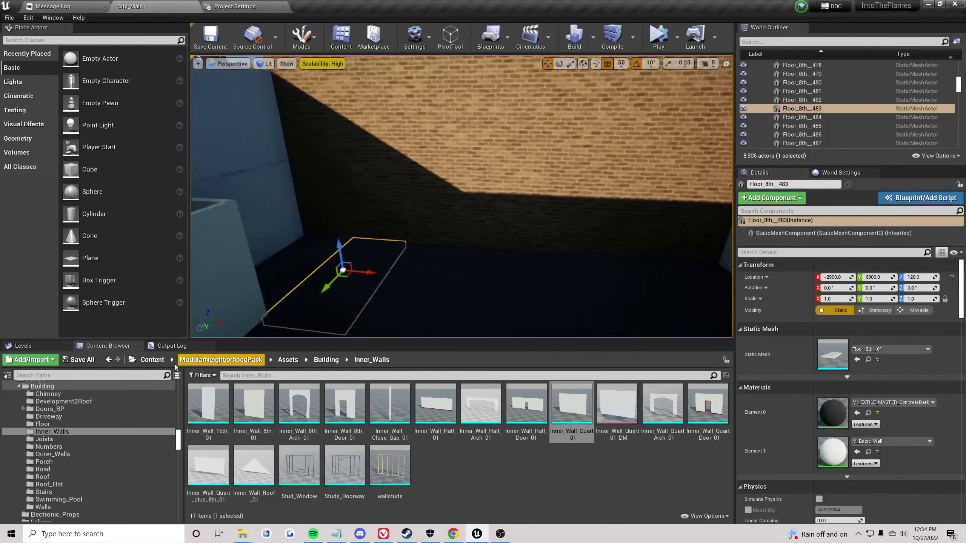
- Duplicate the main partition's half-length and quarter wall pieces upward so the copies form its upper section
{"action": "right_click_drag", "start_coordinate": [410, 274], "coordinate": [399, 244]}
{"action": "left_click", "coordinate": [418, 274]}
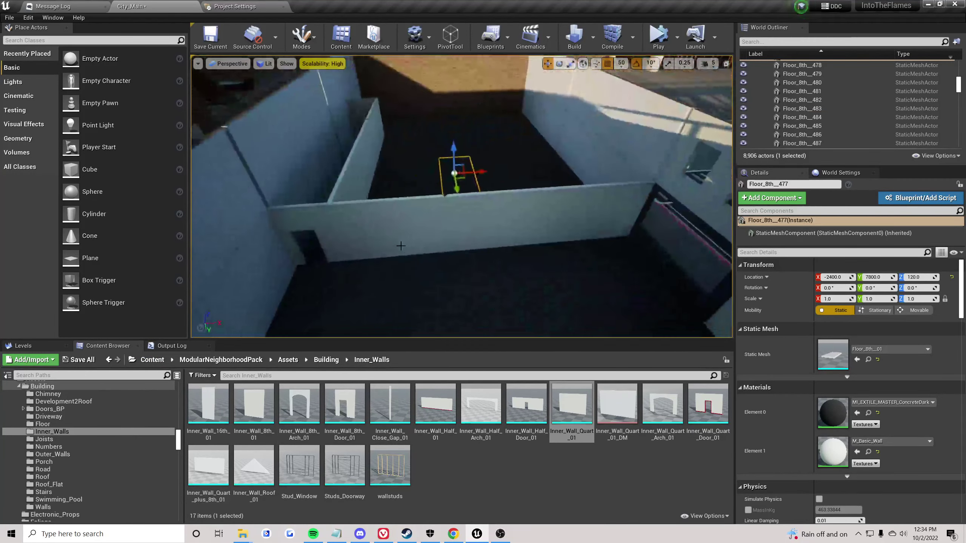
{"action": "left_click", "coordinate": [399, 245]}
{"action": "left_click", "coordinate": [543, 215], "text": "shift"}
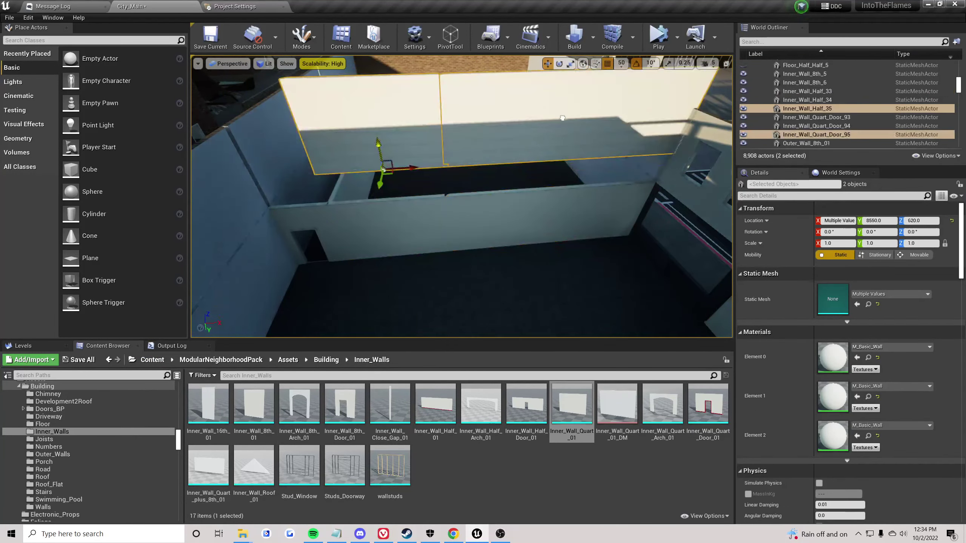
{"action": "left_click", "coordinate": [565, 282]}
- Heighten the perpendicular corridor partition by duplicating its half-length and quarter wall pieces on top of themselves
{"action": "right_click_drag", "start_coordinate": [565, 283], "coordinate": [539, 205]}
{"action": "left_click", "coordinate": [506, 199]}
{"action": "left_click", "coordinate": [574, 203], "text": "ctrl"}
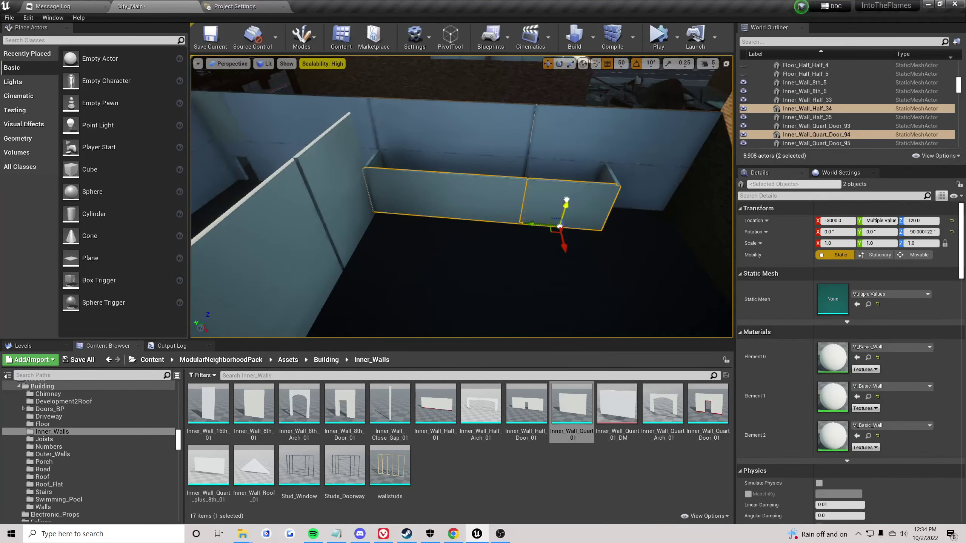
{"action": "left_click", "coordinate": [540, 239]}
{"action": "right_click_drag", "start_coordinate": [536, 233], "coordinate": [490, 233]}
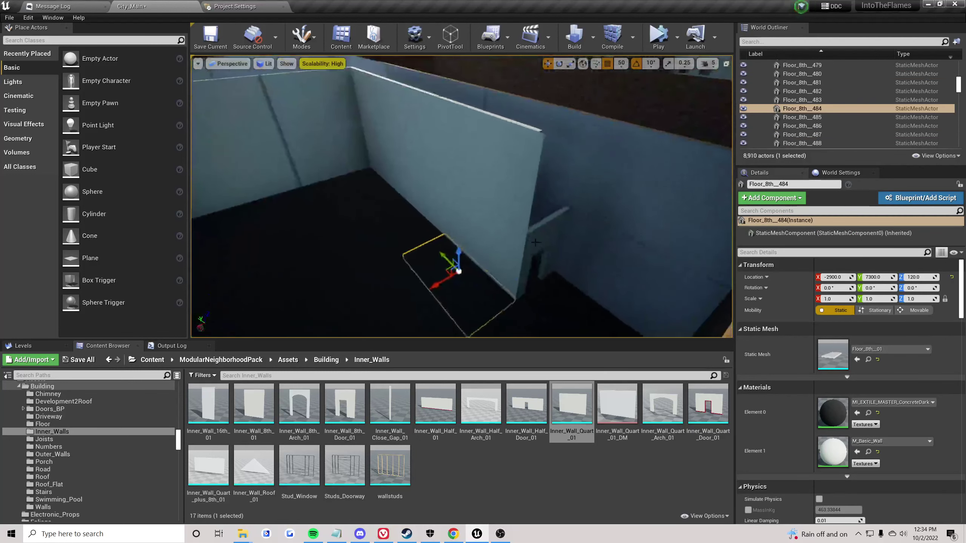
- Duplicate the corridor-end door wall up to Z 470 and swap the copy's static mesh for the solid Inner_Wall_8th_01
{"action": "left_click", "coordinate": [536, 232]}
{"action": "left_click_drag", "start_coordinate": [528, 283], "coordinate": [539, 230], "text": "alt"}
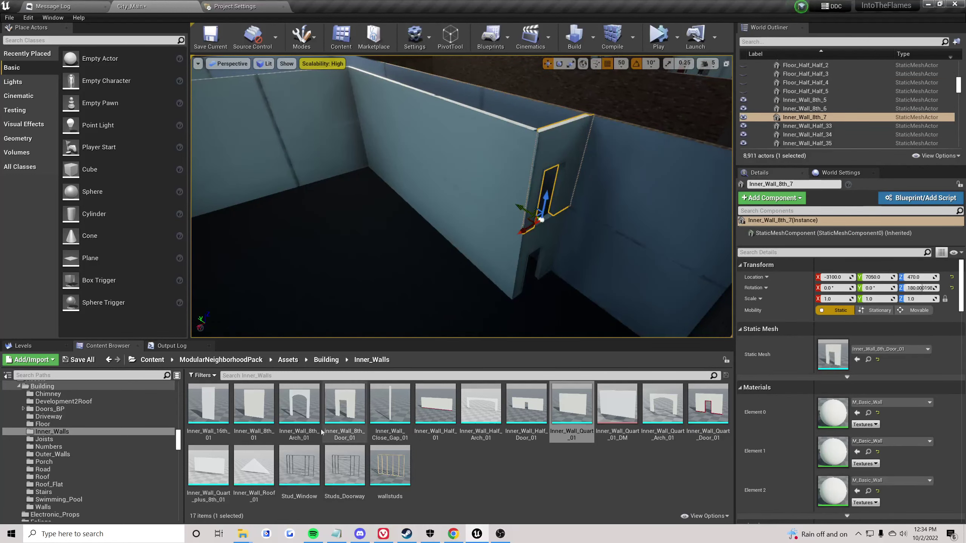
{"action": "left_click_drag", "start_coordinate": [253, 403], "coordinate": [832, 354]}
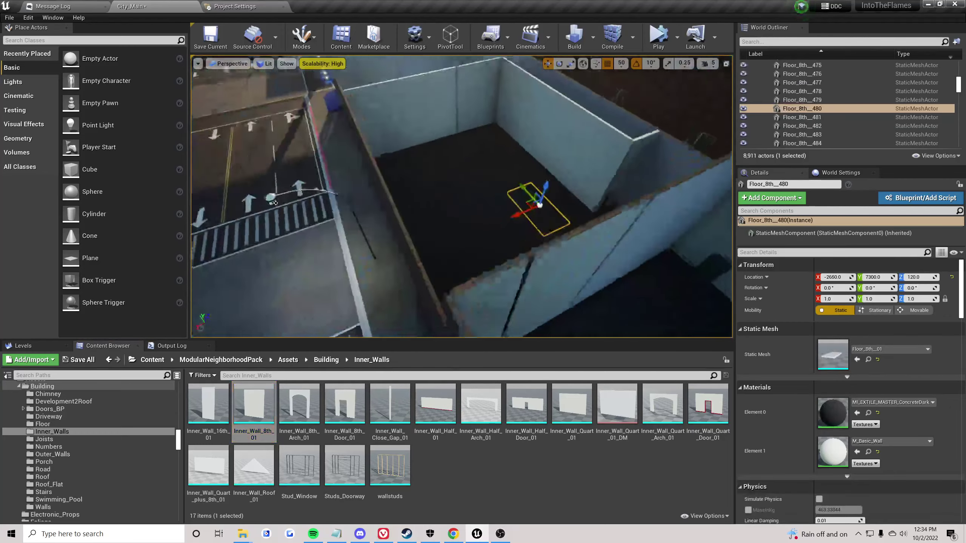
- Look over the heightened partitions and open the project's root Content folder
{"action": "right_click_drag", "start_coordinate": [460, 196], "coordinate": [429, 206]}
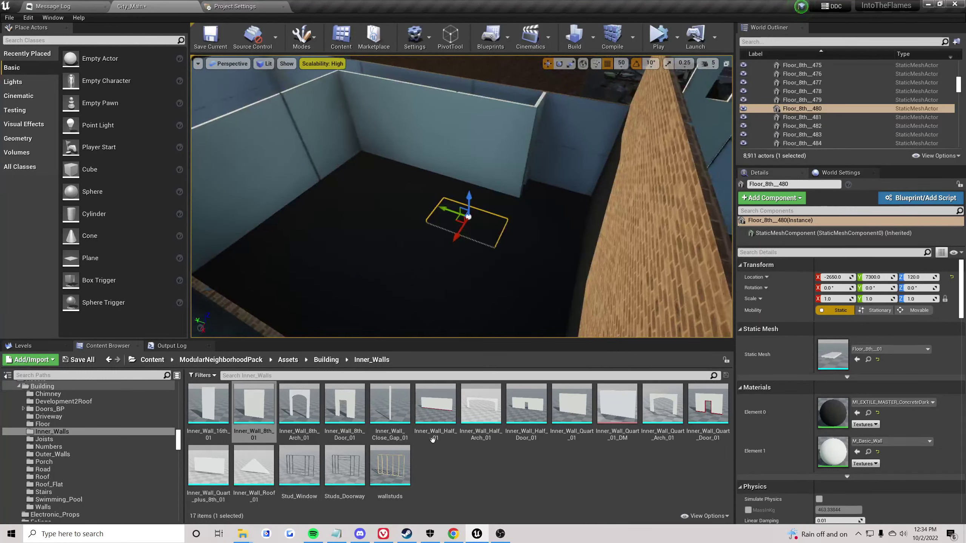
{"action": "right_click_drag", "start_coordinate": [405, 262], "coordinate": [406, 261]}
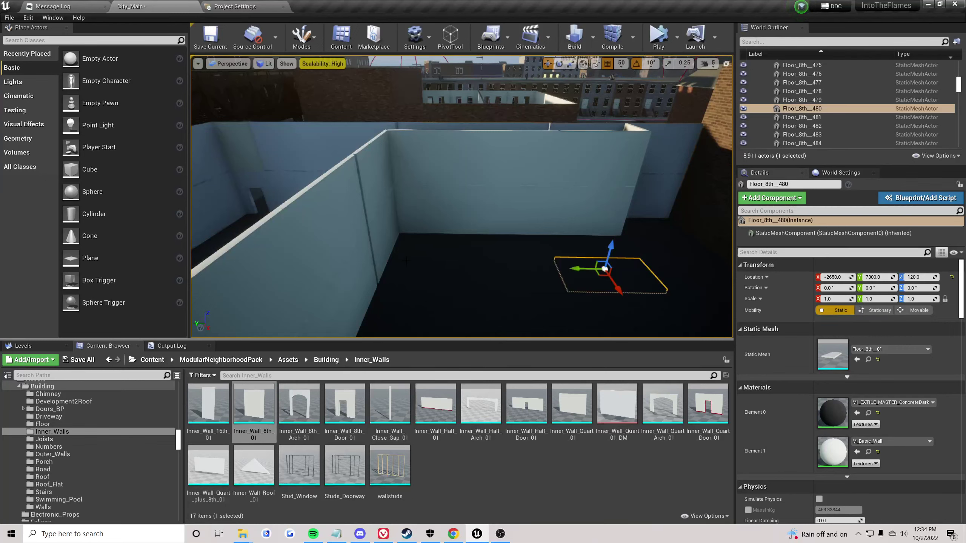
{"action": "right_click_drag", "start_coordinate": [406, 261], "coordinate": [406, 262]}
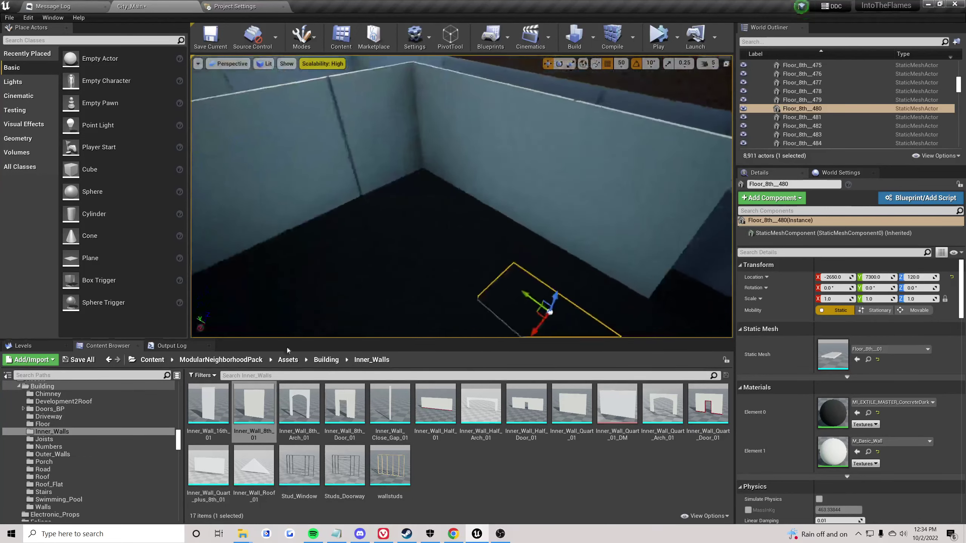
{"action": "left_click", "coordinate": [161, 360]}
{"action": "scroll", "coordinate": [464, 408], "scroll_direction": "down", "scroll_amount": 1}
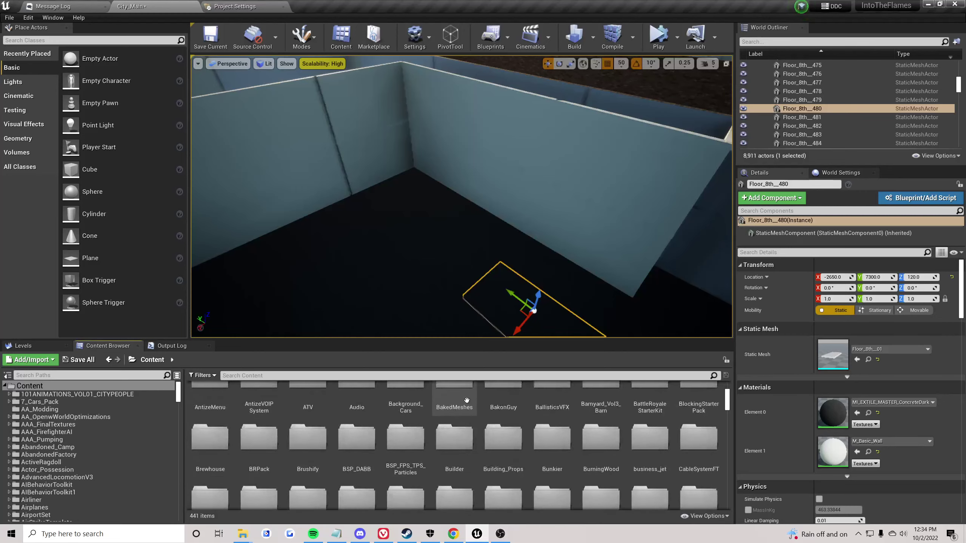
{"action": "left_click", "coordinate": [360, 534]}
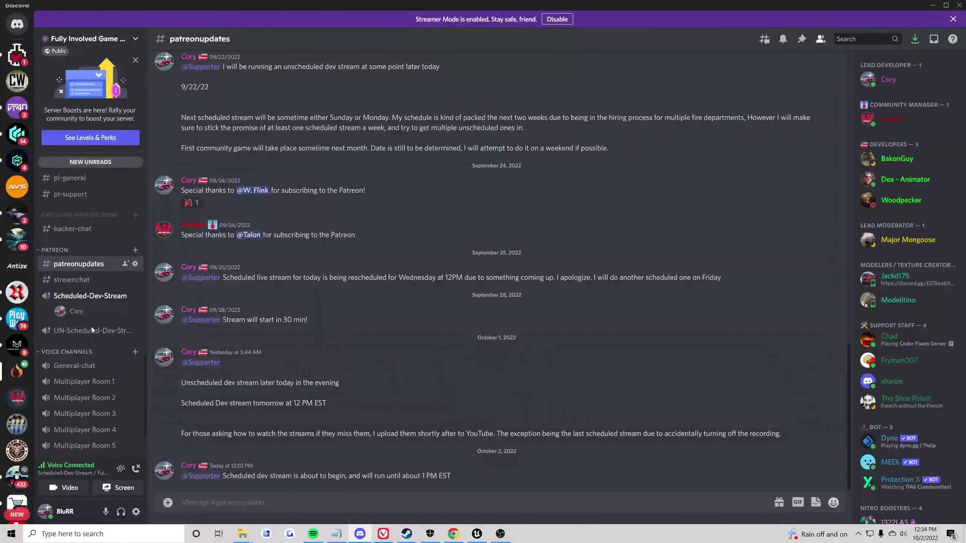
{"action": "scroll", "coordinate": [97, 332], "scroll_direction": "up", "scroll_amount": 7}
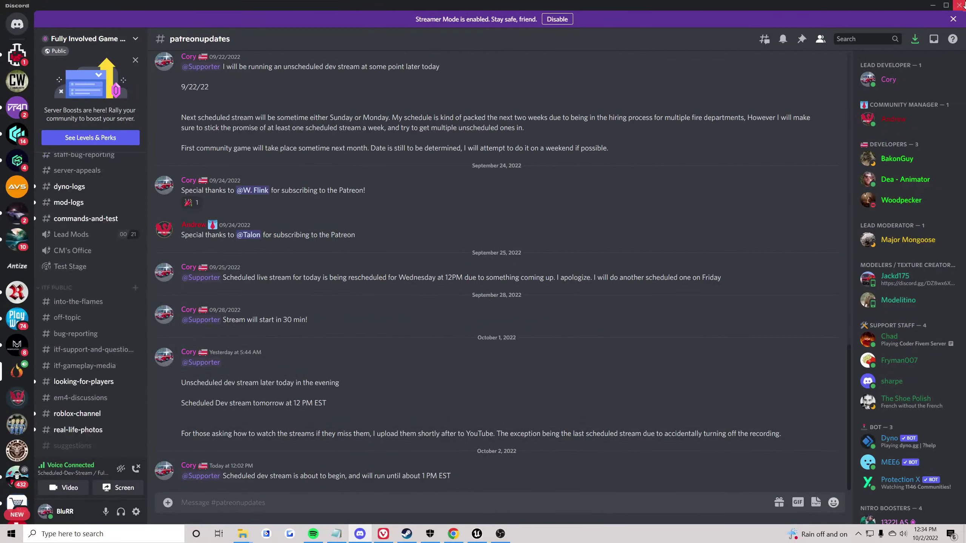
{"action": "left_click", "coordinate": [933, 6]}
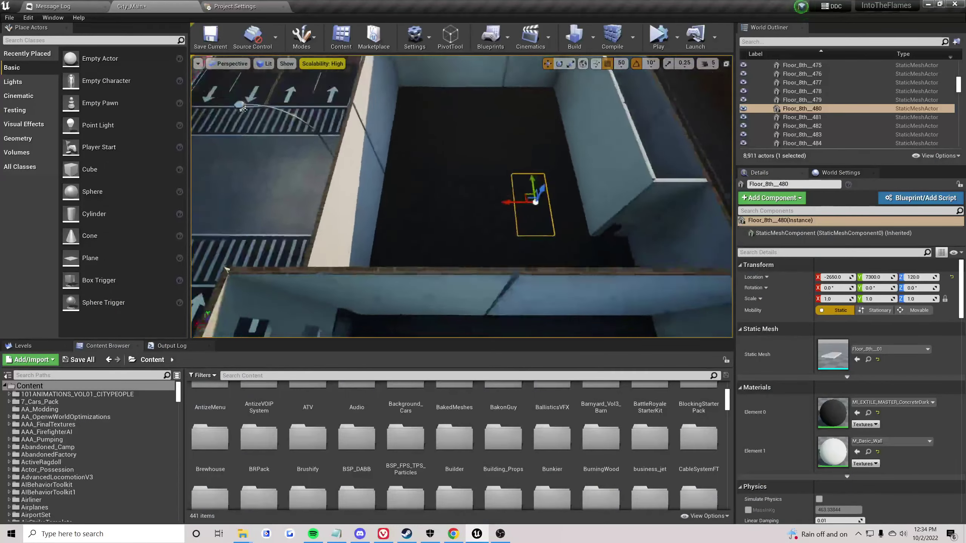
- Duplicate the upper solid eighth-length wall along Y and place the copy above the doorway at the corridor's other end
{"action": "right_click_drag", "start_coordinate": [461, 196], "coordinate": [506, 190]}
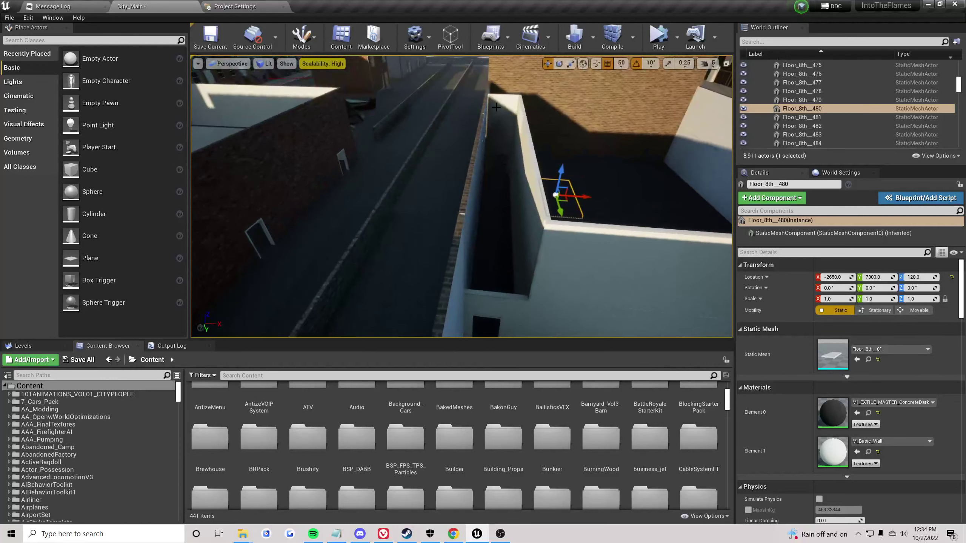
{"action": "left_click", "coordinate": [420, 130]}
{"action": "mouse_move", "coordinate": [420, 129]}
{"action": "right_mouse_down"}
{"action": "mouse_move", "coordinate": [444, 145]}
{"action": "mouse_move", "coordinate": [411, 124]}
{"action": "right_mouse_up"}
{"action": "left_click_drag", "start_coordinate": [460, 123], "coordinate": [545, 175], "text": "alt"}
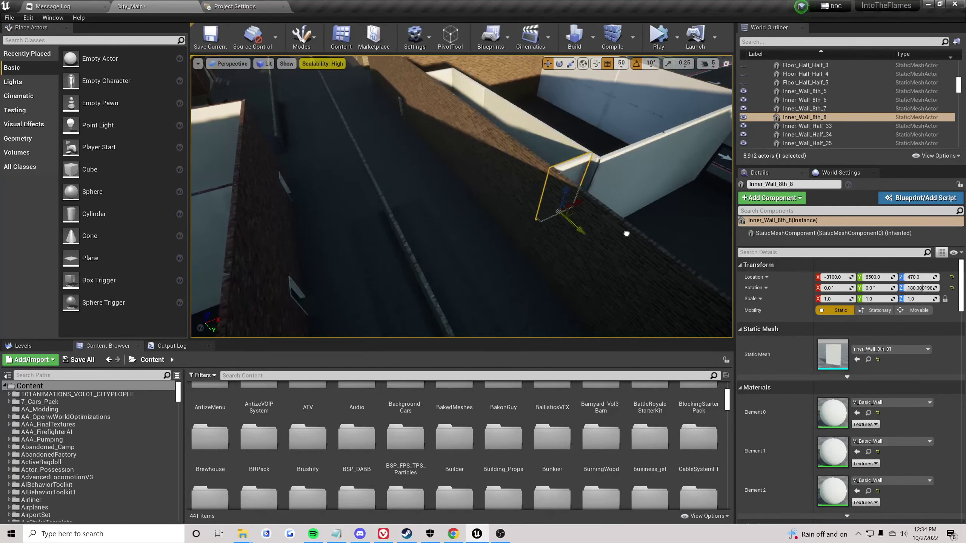
{"action": "left_click", "coordinate": [679, 213]}
{"action": "right_click_drag", "start_coordinate": [680, 213], "coordinate": [696, 232]}
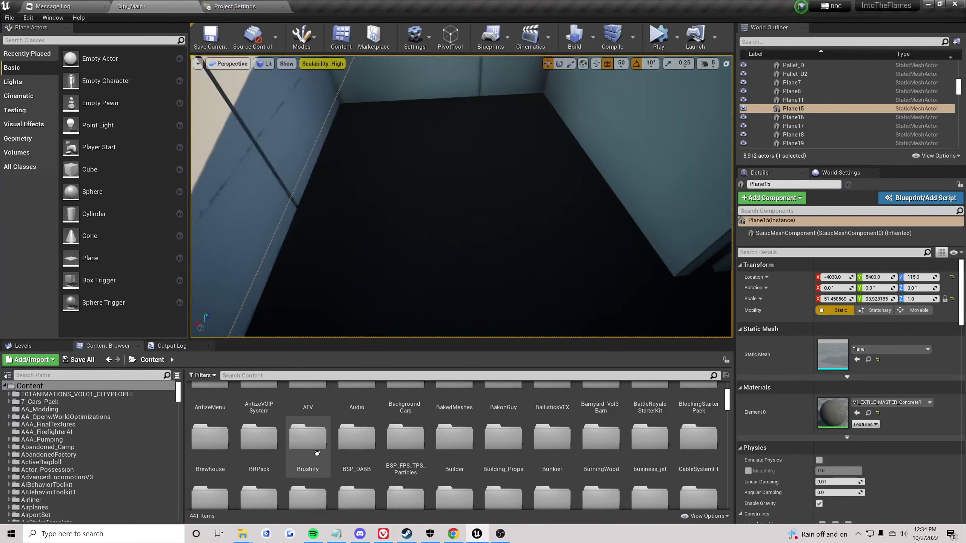
- Look through the root Content folders and the AirportSet meshes for seating to furnish the hall
{"action": "scroll", "coordinate": [403, 437], "scroll_direction": "down", "scroll_amount": 5}
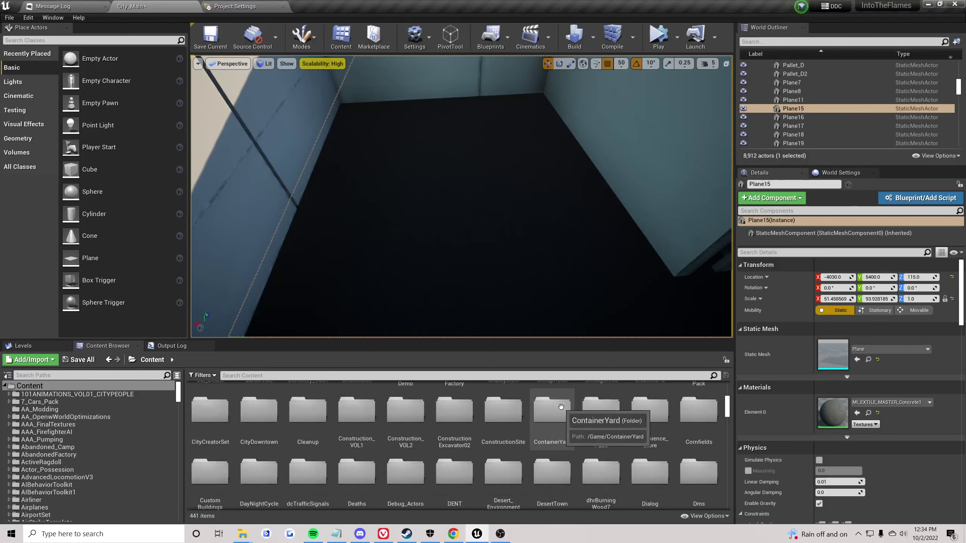
{"action": "scroll", "coordinate": [561, 407], "scroll_direction": "down", "scroll_amount": 2}
{"action": "scroll", "coordinate": [436, 408], "scroll_direction": "up", "scroll_amount": 10}
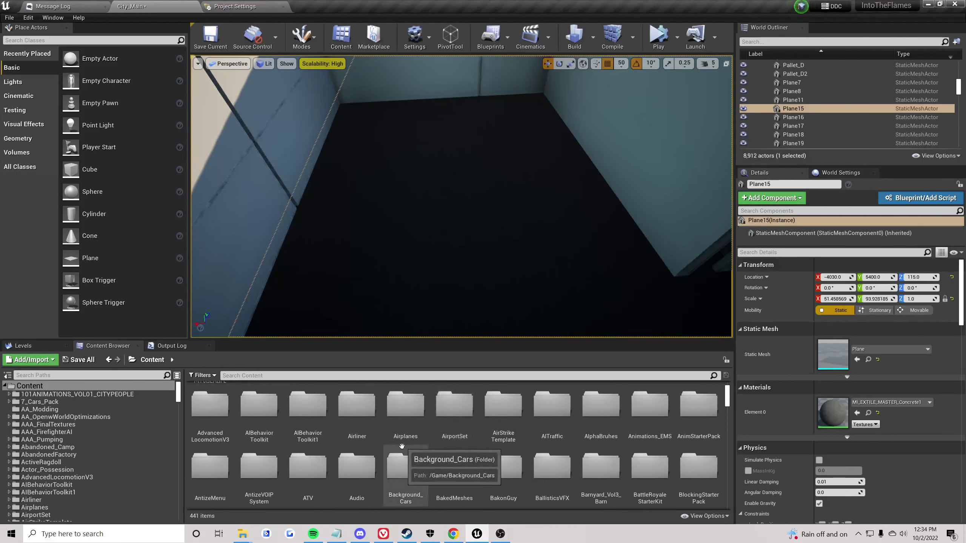
{"action": "scroll", "coordinate": [382, 441], "scroll_direction": "up", "scroll_amount": 1}
{"action": "double_click", "coordinate": [459, 451]}
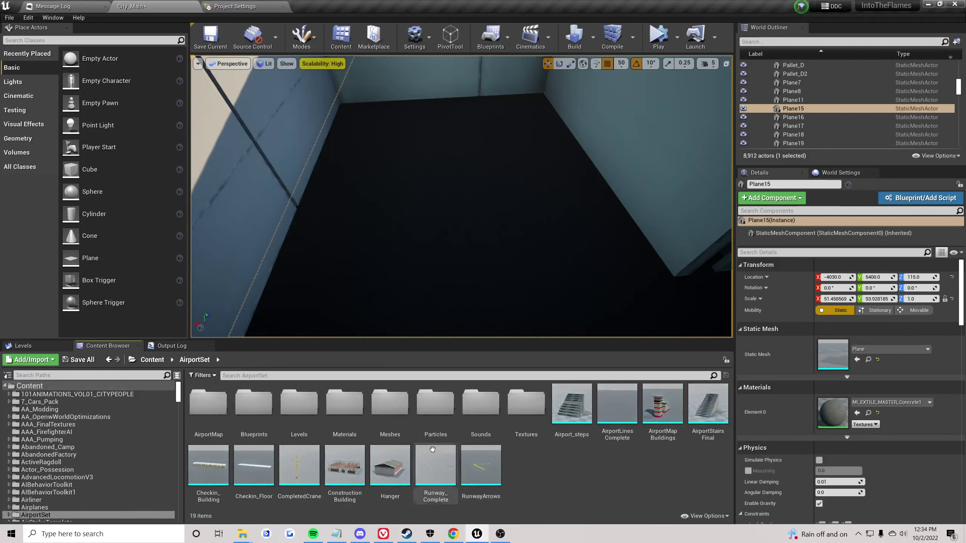
{"action": "double_click", "coordinate": [405, 435]}
{"action": "scroll", "coordinate": [405, 440], "scroll_direction": "down", "scroll_amount": 10}
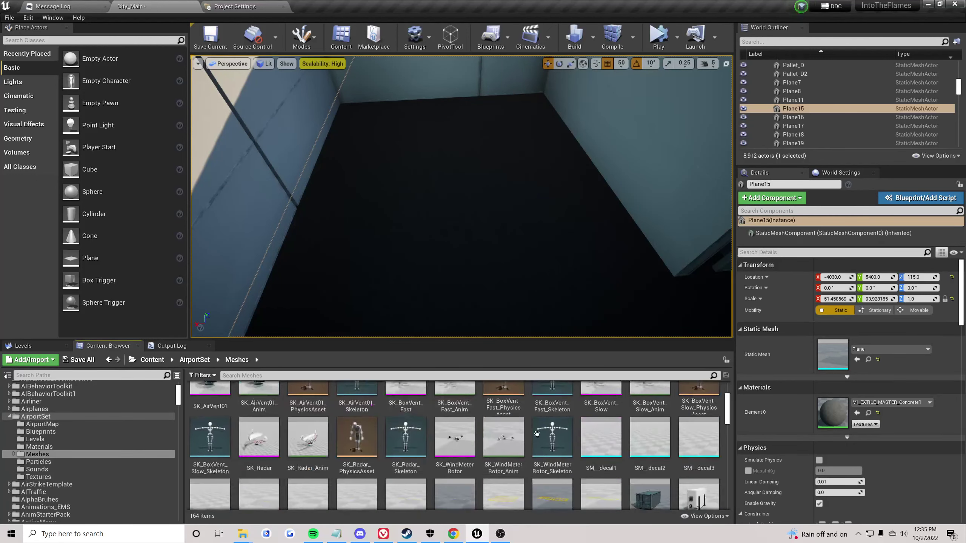
{"action": "scroll", "coordinate": [597, 447], "scroll_direction": "down", "scroll_amount": 8}
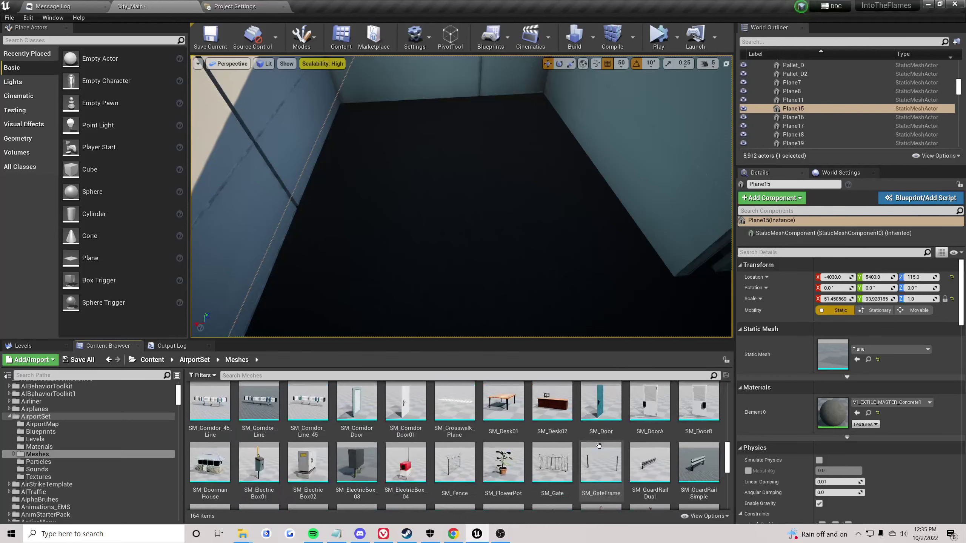
{"action": "scroll", "coordinate": [654, 443], "scroll_direction": "down", "scroll_amount": 3}
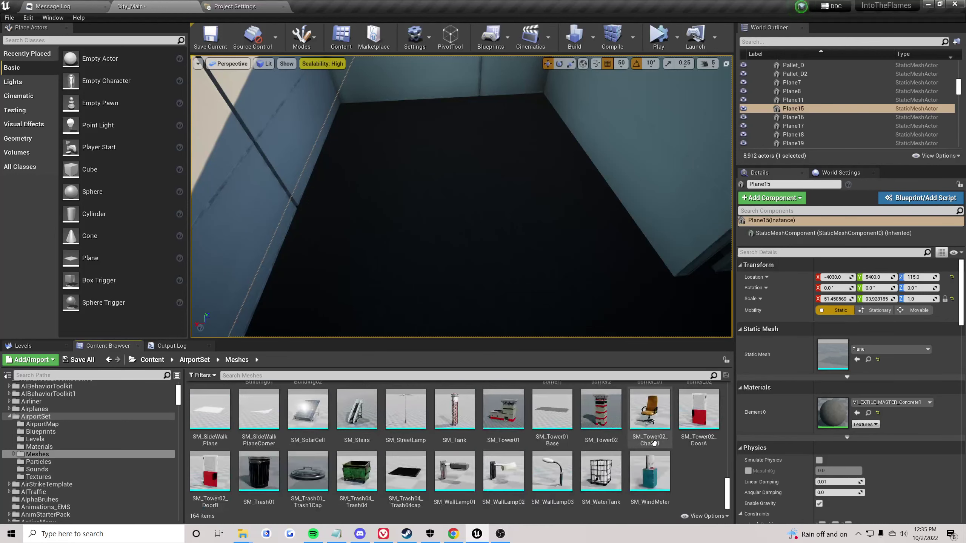
{"action": "scroll", "coordinate": [654, 444], "scroll_direction": "up", "scroll_amount": 3}
{"action": "scroll", "coordinate": [655, 444], "scroll_direction": "up", "scroll_amount": 8}
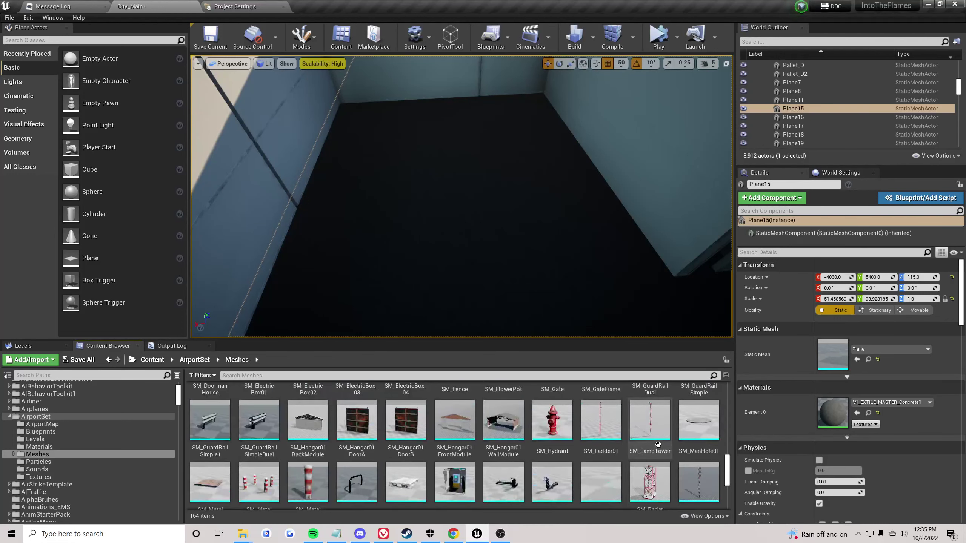
{"action": "scroll", "coordinate": [659, 436], "scroll_direction": "up", "scroll_amount": 5}
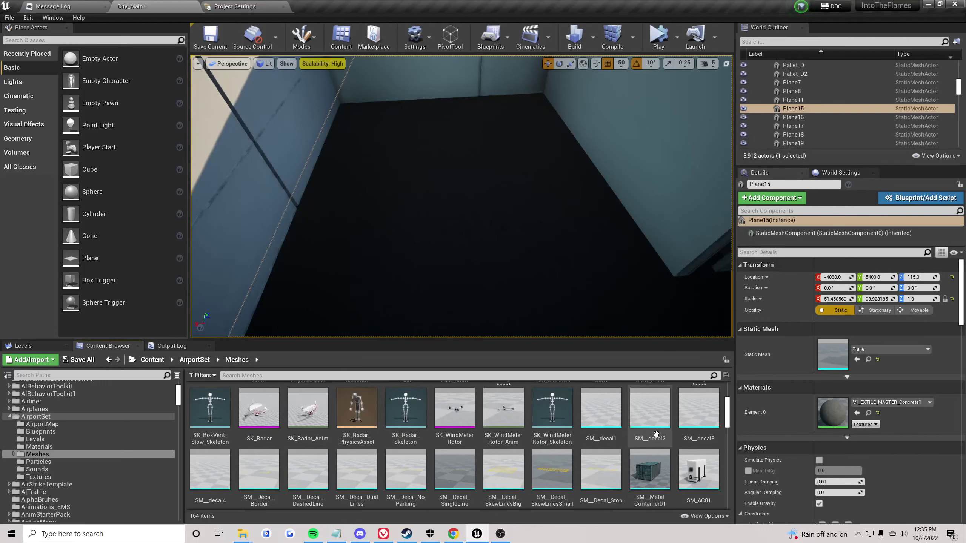
{"action": "scroll", "coordinate": [658, 435], "scroll_direction": "up", "scroll_amount": 3}
{"action": "key", "text": "alt+Left"}
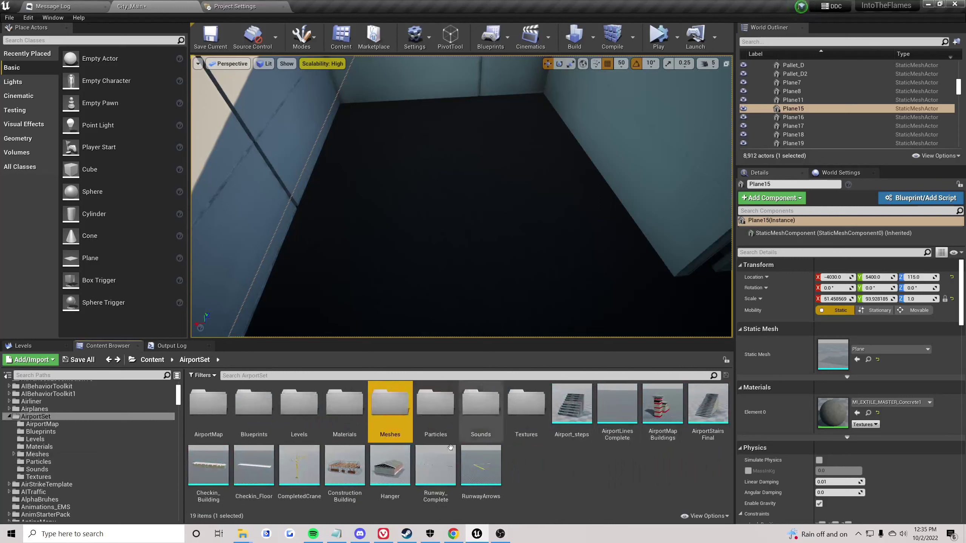
{"action": "left_click", "coordinate": [152, 360]}
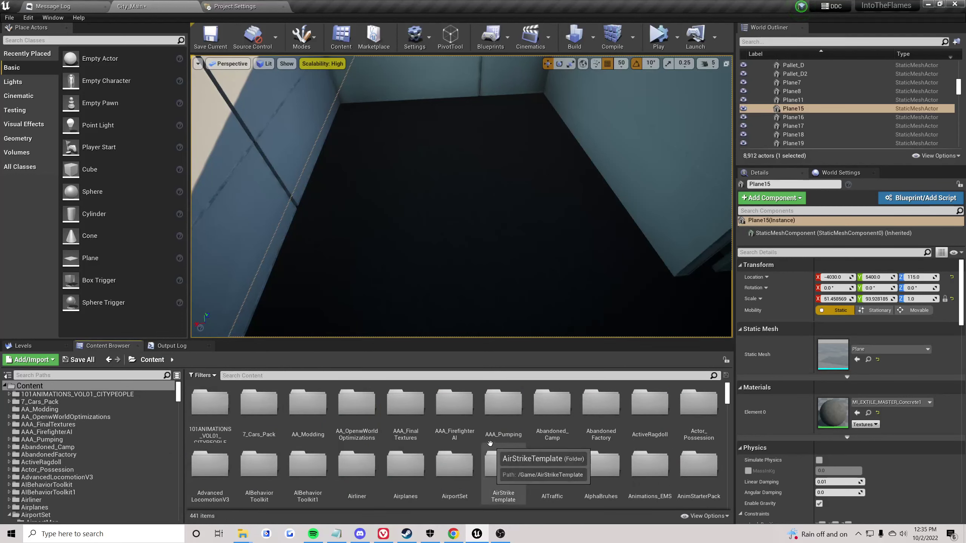
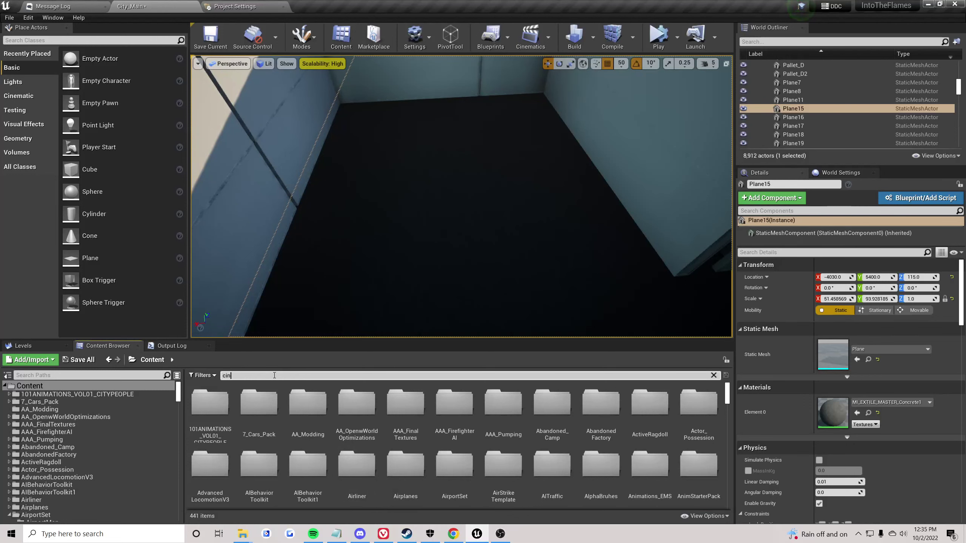
- Search the project's assets for "cinema" and for "seat", and look through the seat meshes
{"action": "type", "text": "ema"}
{"action": "scroll", "coordinate": [564, 493], "scroll_direction": "down", "scroll_amount": 2}
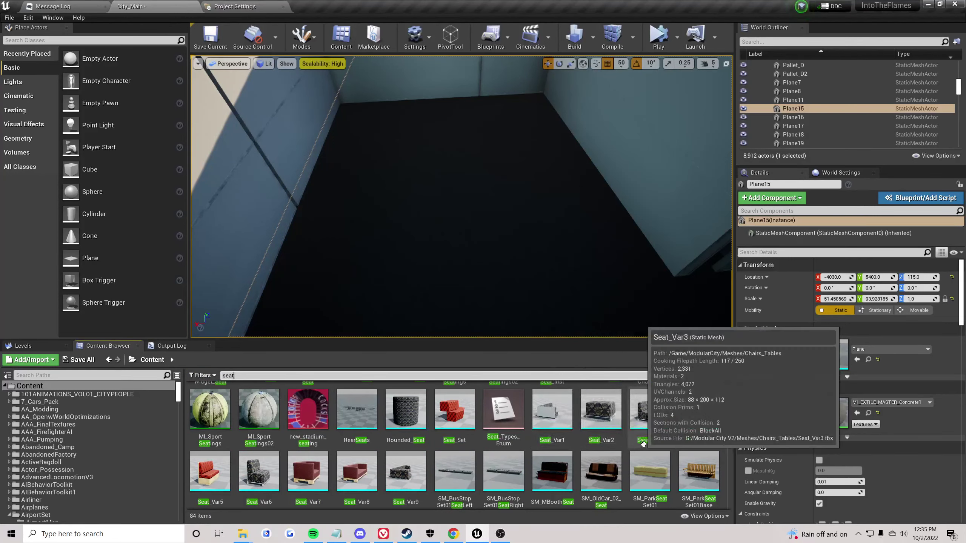
{"action": "scroll", "coordinate": [679, 438], "scroll_direction": "down", "scroll_amount": 4}
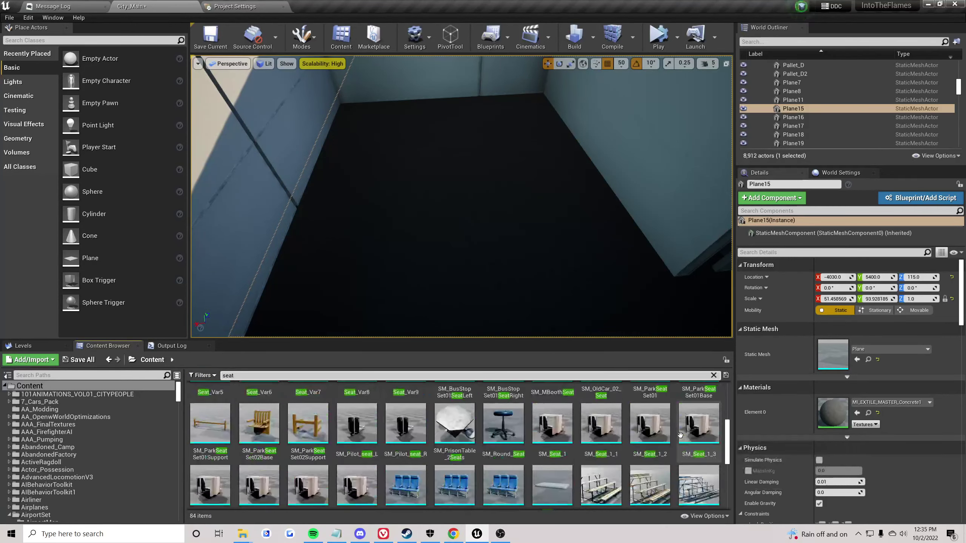
{"action": "scroll", "coordinate": [680, 435], "scroll_direction": "down", "scroll_amount": 2}
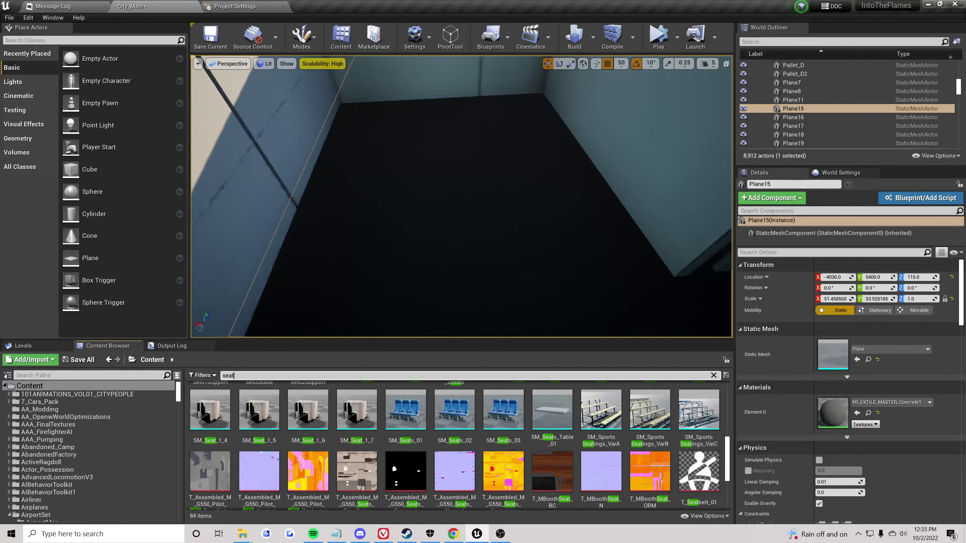
- Try out the SM_Seats_01 seat row on the hall floor, inspect it up close and delete it
{"action": "left_click_drag", "start_coordinate": [404, 413], "coordinate": [438, 196]}
{"action": "key", "text": "f"}
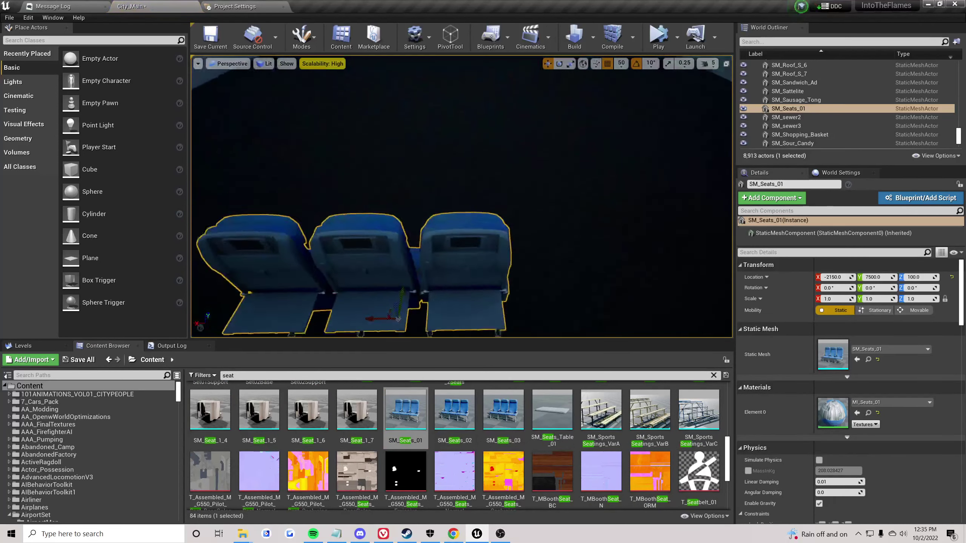
{"action": "right_click_drag", "start_coordinate": [437, 195], "coordinate": [444, 193]}
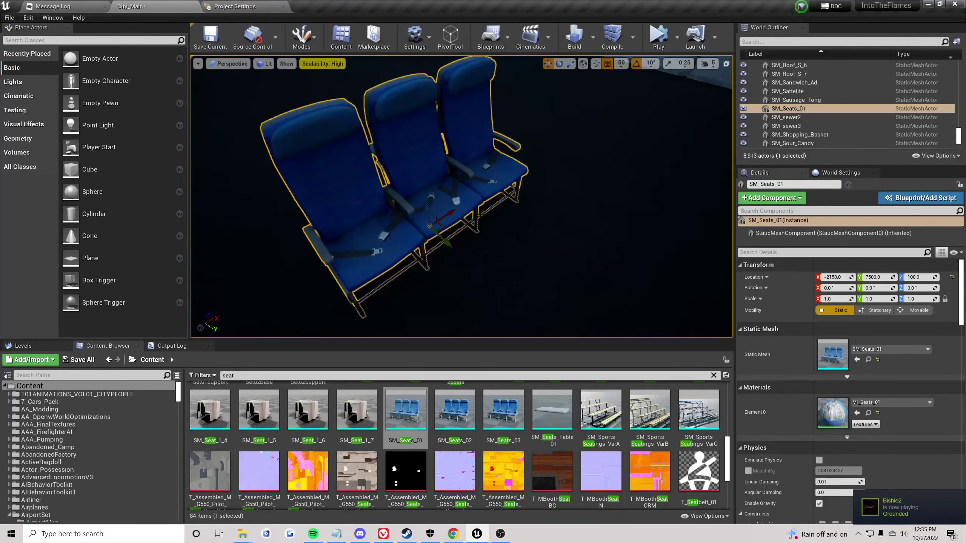
{"action": "key", "text": "Delete"}
- Look through the remaining seat assets and clear the asset search
{"action": "scroll", "coordinate": [551, 438], "scroll_direction": "down", "scroll_amount": 3}
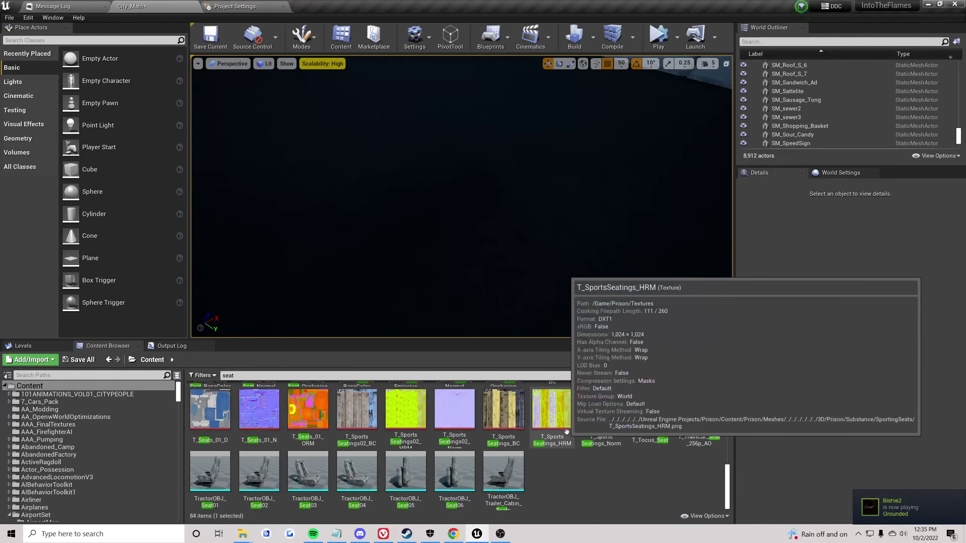
{"action": "scroll", "coordinate": [569, 429], "scroll_direction": "up", "scroll_amount": 3}
{"action": "scroll", "coordinate": [532, 418], "scroll_direction": "up", "scroll_amount": 3}
{"action": "scroll", "coordinate": [302, 388], "scroll_direction": "up", "scroll_amount": 3}
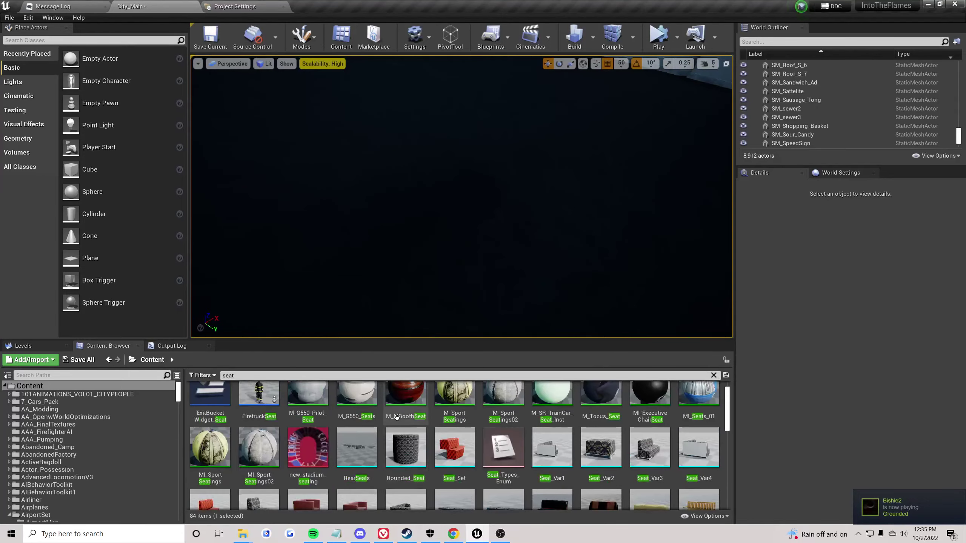
{"action": "left_click", "coordinate": [713, 375]}
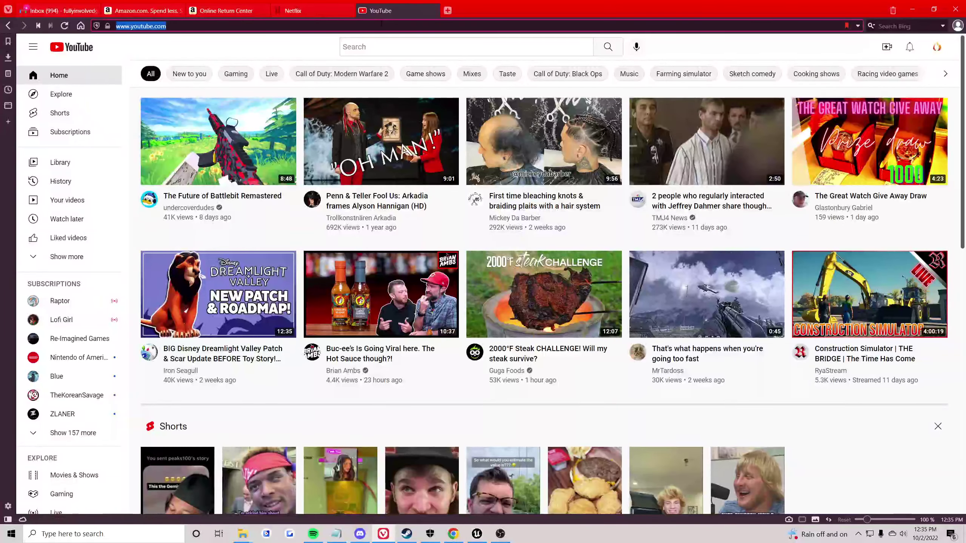
- In the web browser, open the Unreal Engine Marketplace, search for "movie" and open the Movie Theater Pack - Realistic Movie Theater Props page
{"action": "type", "text": "unrealengine.com/marketplace/en-US/"}
{"action": "key", "text": "Return"}
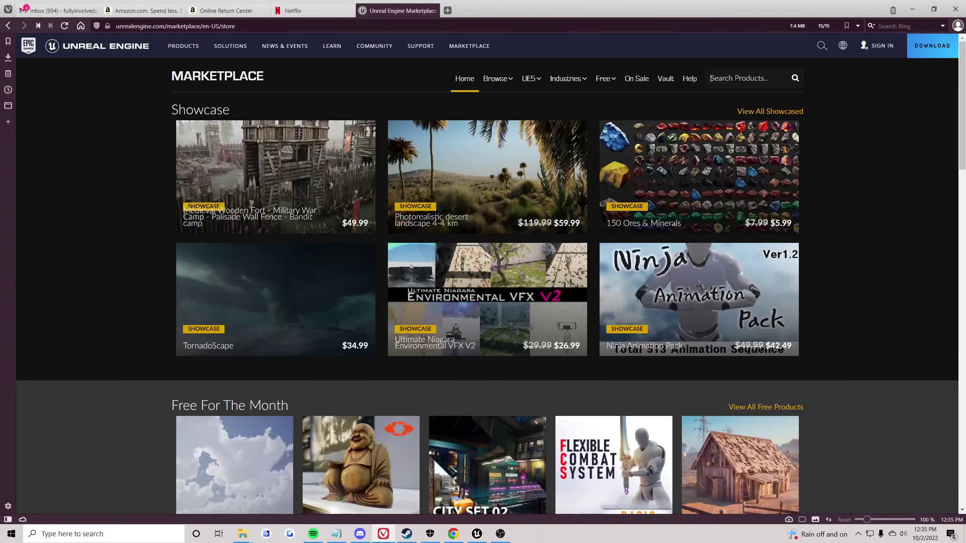
{"action": "left_click", "coordinate": [736, 79]}
{"action": "type", "text": "movie"}
{"action": "key", "text": "Return"}
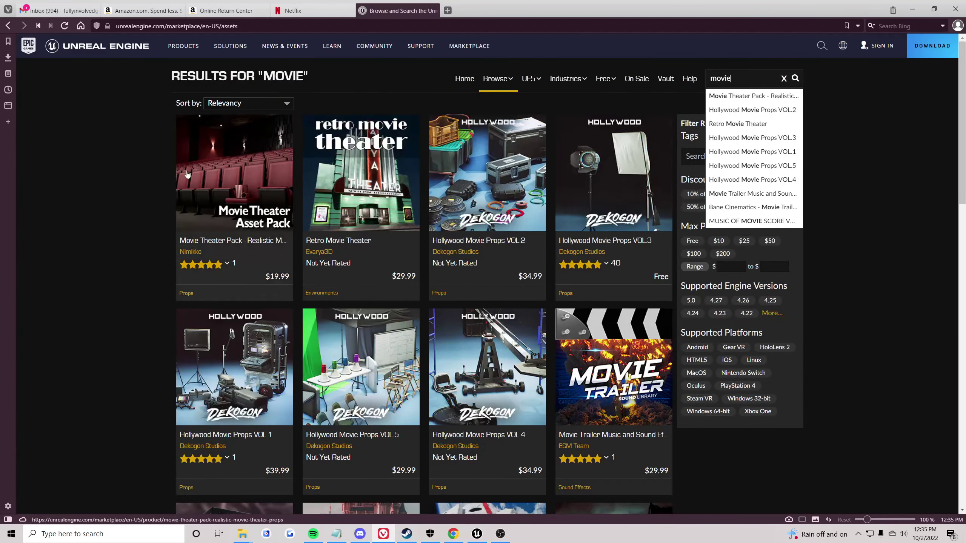
{"action": "left_click", "coordinate": [224, 173]}
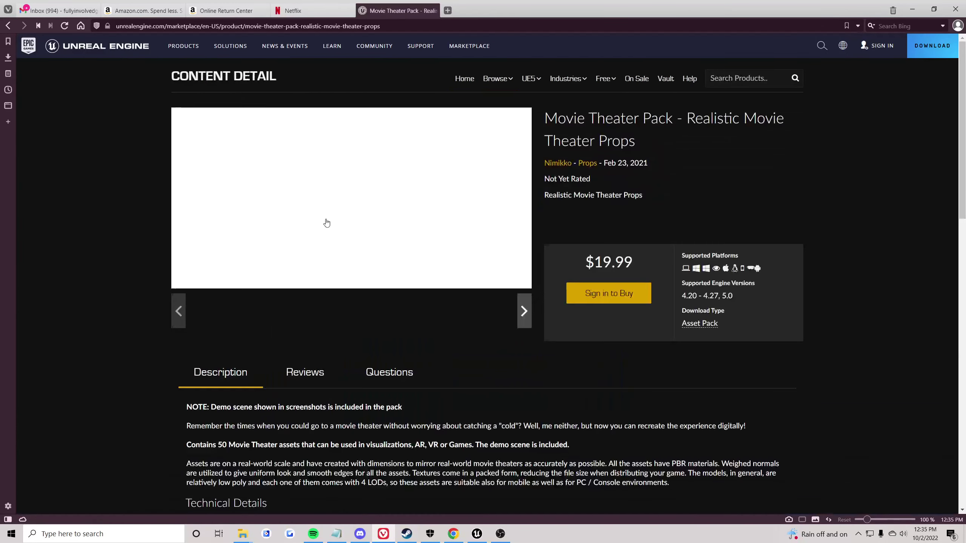
- Look through the Movie Theater Pack's preview images and description, and return to the Unreal Editor
{"action": "left_click", "coordinate": [306, 334]}
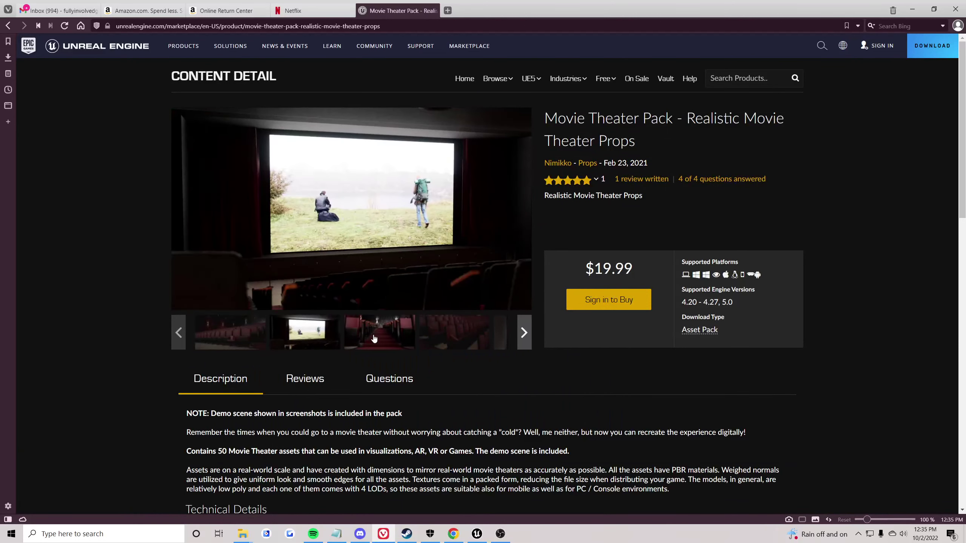
{"action": "left_click", "coordinate": [374, 338]}
{"action": "left_click", "coordinate": [483, 341]}
{"action": "left_click", "coordinate": [523, 334]}
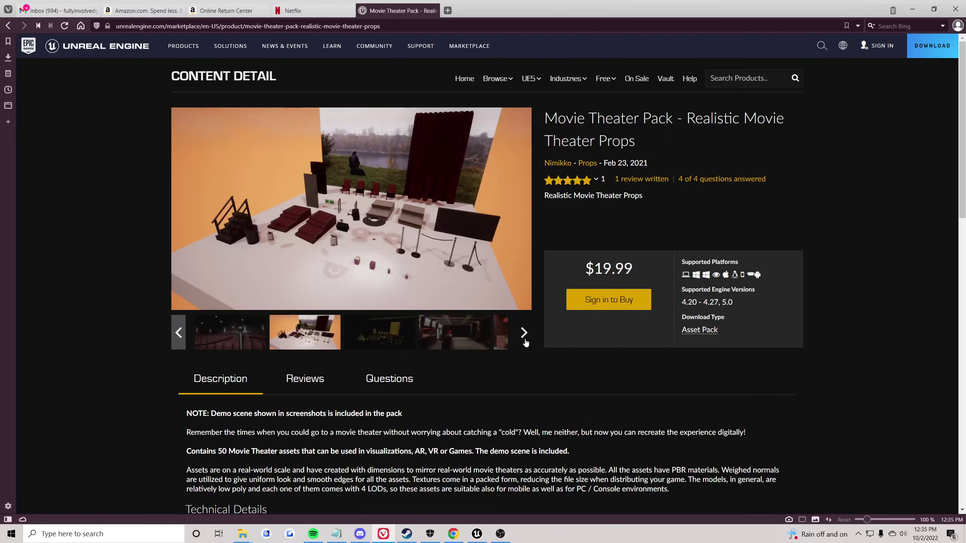
{"action": "left_click", "coordinate": [426, 338]}
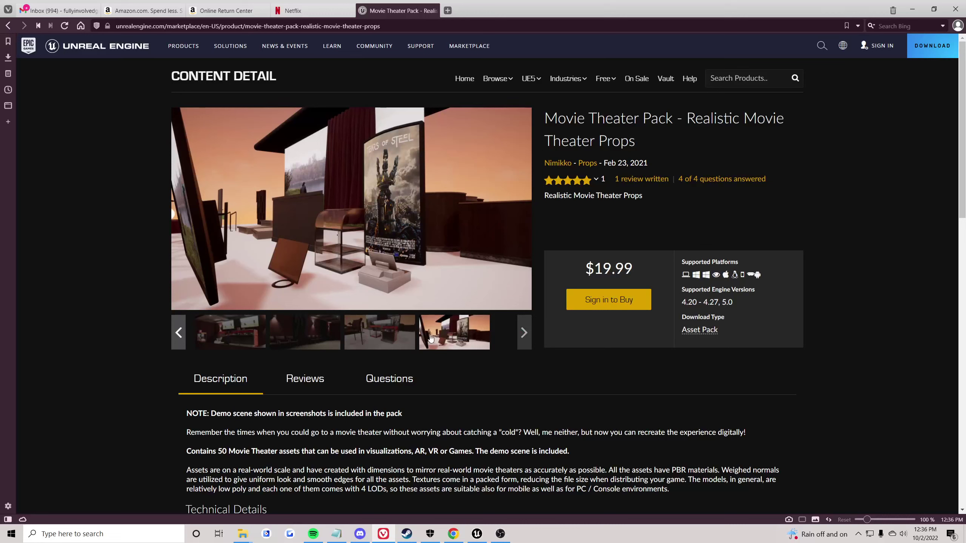
{"action": "left_click", "coordinate": [273, 338]}
{"action": "left_click", "coordinate": [251, 334]}
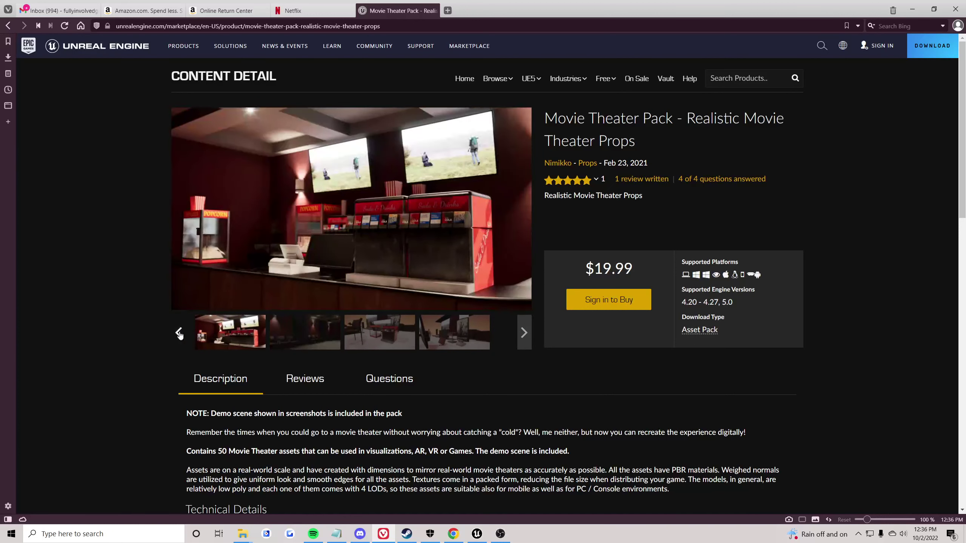
{"action": "left_click", "coordinate": [179, 333]}
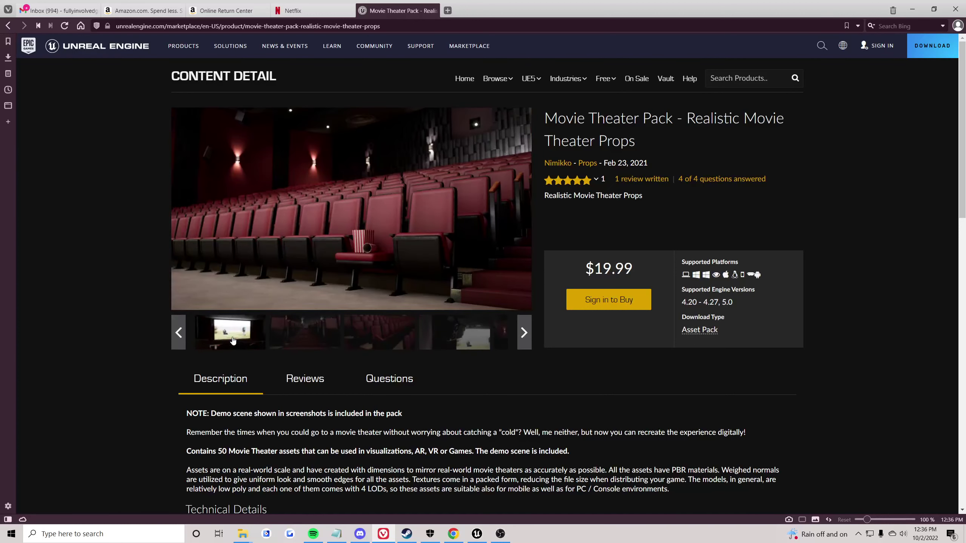
{"action": "left_click", "coordinate": [233, 340]}
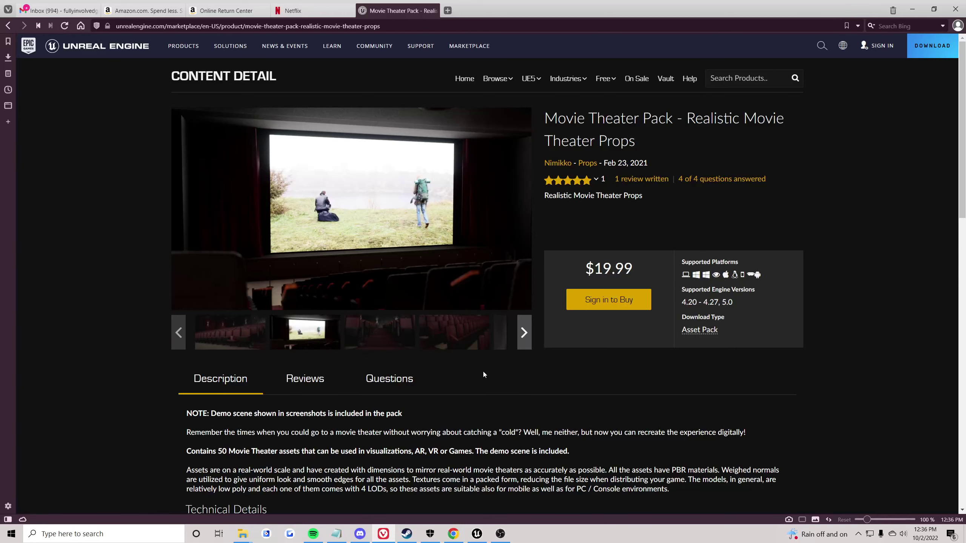
{"action": "scroll", "coordinate": [487, 373], "scroll_direction": "down", "scroll_amount": 3}
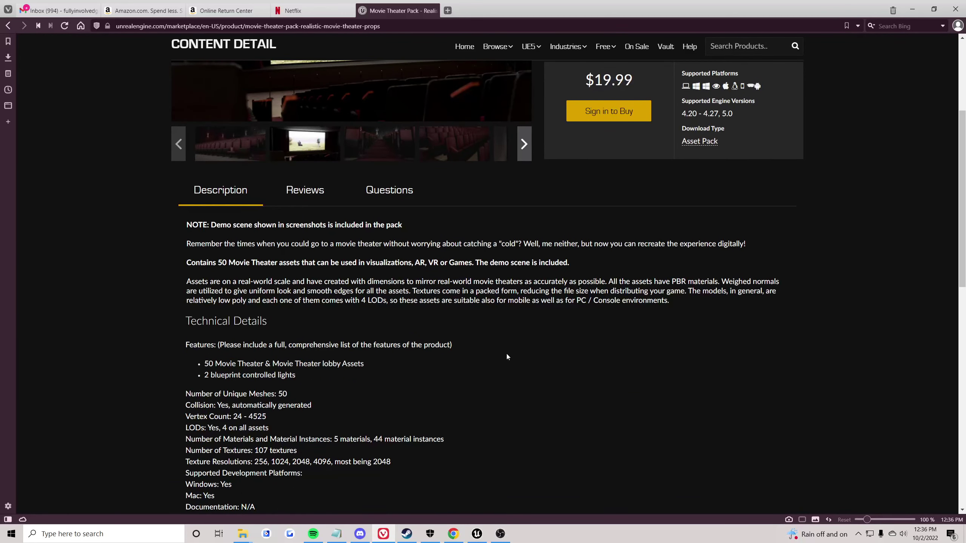
{"action": "left_click", "coordinate": [911, 7]}
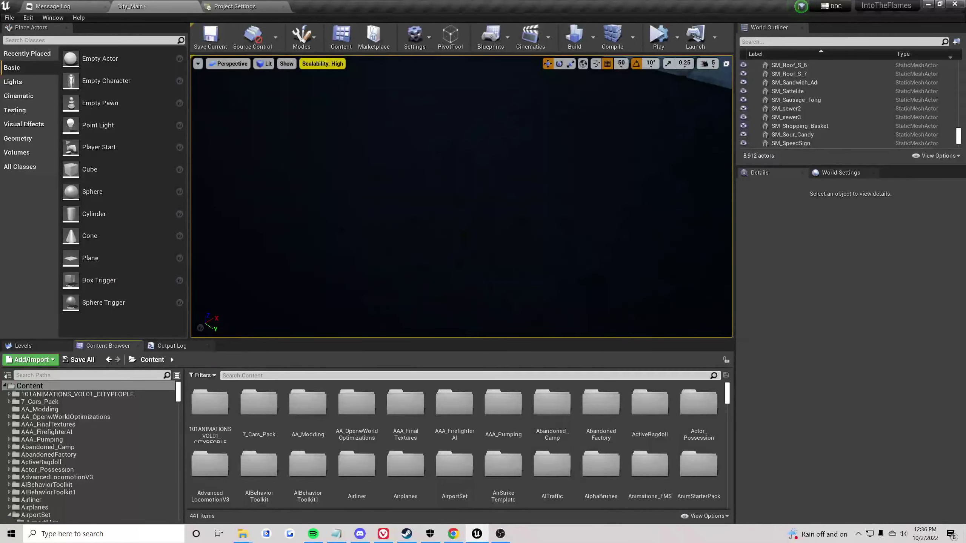
- Search the project's assets for "wall 300x30", place Wall_400x300 on the hall floor and set its Y scale to 0.1
{"action": "mouse_move", "coordinate": [298, 239]}
{"action": "right_mouse_down"}
{"action": "mouse_move", "coordinate": [266, 213]}
{"action": "mouse_move", "coordinate": [228, 206]}
{"action": "mouse_move", "coordinate": [267, 236]}
{"action": "mouse_move", "coordinate": [298, 239]}
{"action": "right_mouse_up"}
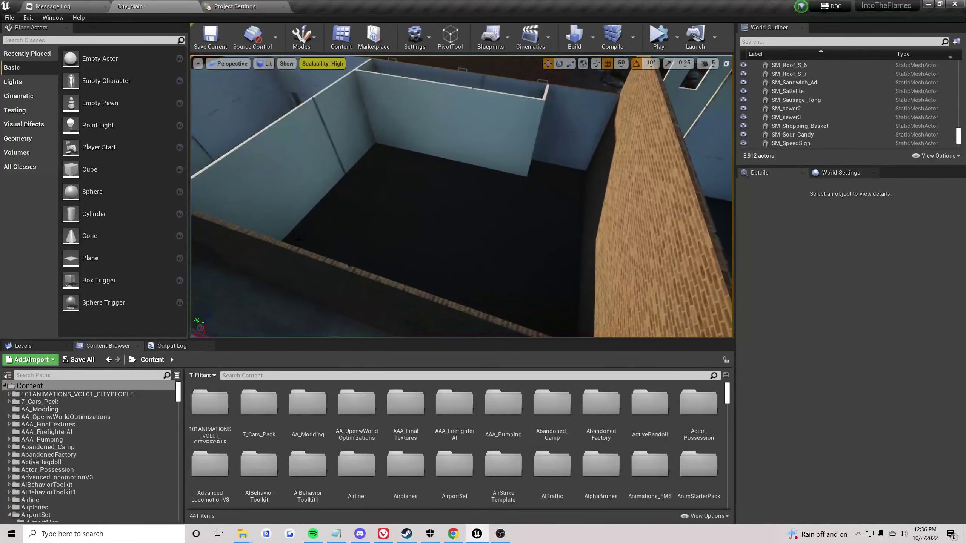
{"action": "left_click_drag", "start_coordinate": [437, 213], "coordinate": [463, 202]}
{"action": "right_click_drag", "start_coordinate": [463, 202], "coordinate": [365, 235]}
{"action": "key", "text": "Delete"}
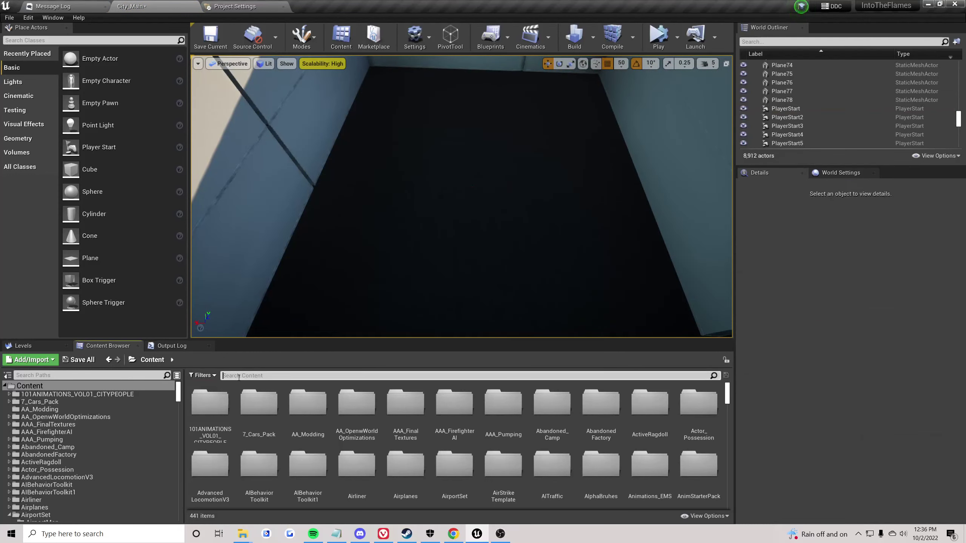
{"action": "type", "text": "300x30"}
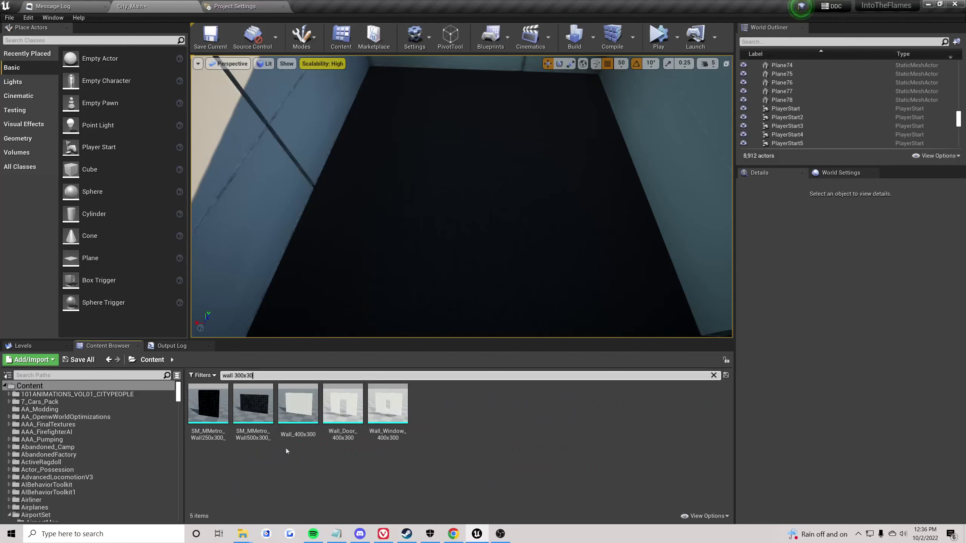
{"action": "left_click_drag", "start_coordinate": [298, 405], "coordinate": [367, 230]}
{"action": "left_click", "coordinate": [874, 299]}
{"action": "left_click", "coordinate": [945, 300]}
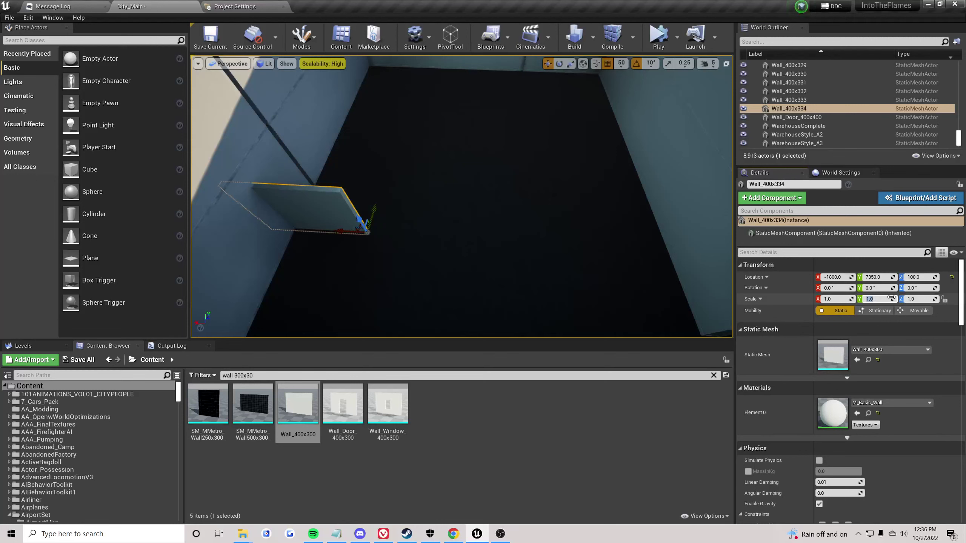
{"action": "type", "text": "0.1"}
{"action": "key", "text": "Return"}
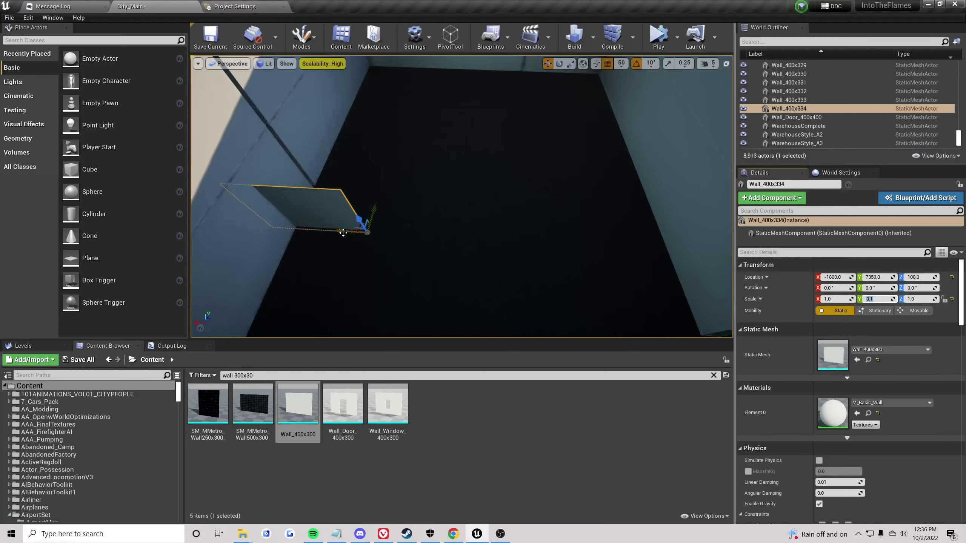
- Move the thin wall panel to X -2150 and Z 150, and tilt it 70° about the X axis
{"action": "left_click_drag", "start_coordinate": [343, 233], "coordinate": [427, 234]}
{"action": "right_click_drag", "start_coordinate": [427, 234], "coordinate": [334, 209]}
{"action": "key", "text": "e"}
{"action": "left_click_drag", "start_coordinate": [409, 205], "coordinate": [389, 200]}
{"action": "key", "text": "w"}
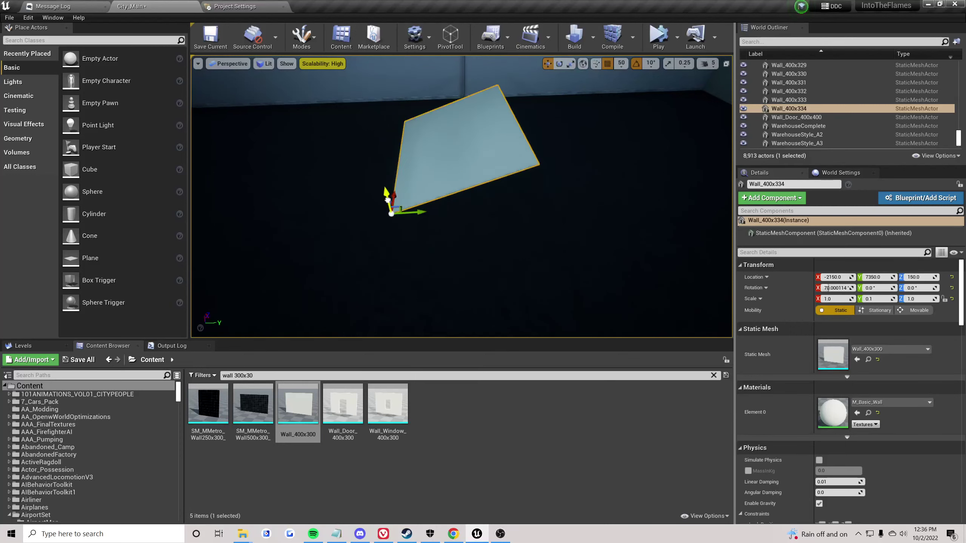
- Turn off grid snapping and move the tilted panel to Y about 6979 and Z about 119, at floor level
{"action": "left_click", "coordinate": [610, 65]}
{"action": "right_click_drag", "start_coordinate": [597, 160], "coordinate": [460, 130]}
{"action": "left_click_drag", "start_coordinate": [619, 240], "coordinate": [453, 228]}
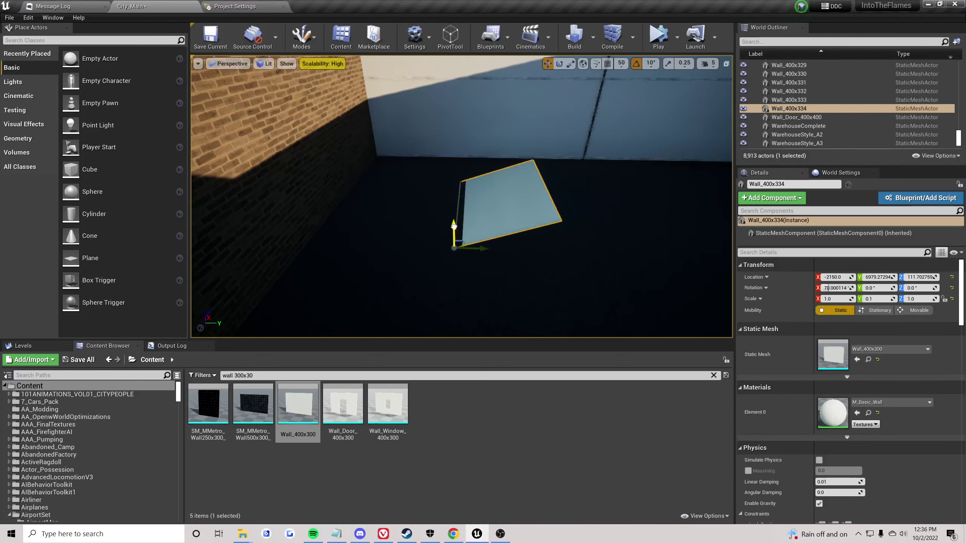
{"action": "left_click_drag", "start_coordinate": [453, 224], "coordinate": [453, 224]}
{"action": "mouse_move", "coordinate": [454, 224]}
{"action": "right_mouse_down"}
{"action": "mouse_move", "coordinate": [449, 247]}
{"action": "mouse_move", "coordinate": [460, 201]}
{"action": "mouse_move", "coordinate": [456, 236]}
{"action": "right_mouse_up"}
- Switch to local axes and stretch the tilted panel lengthwise along the hall to a Z scale of about 5.35
{"action": "left_click", "coordinate": [582, 63]}
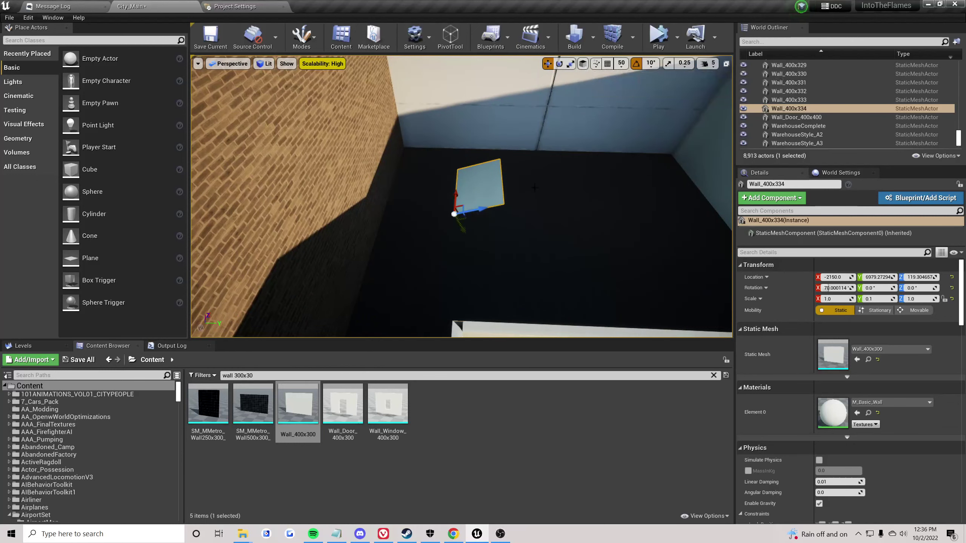
{"action": "right_click_drag", "start_coordinate": [550, 136], "coordinate": [570, 154]}
{"action": "key", "text": "space"}
{"action": "key", "text": "space"}
{"action": "left_click_drag", "start_coordinate": [465, 194], "coordinate": [627, 154]}
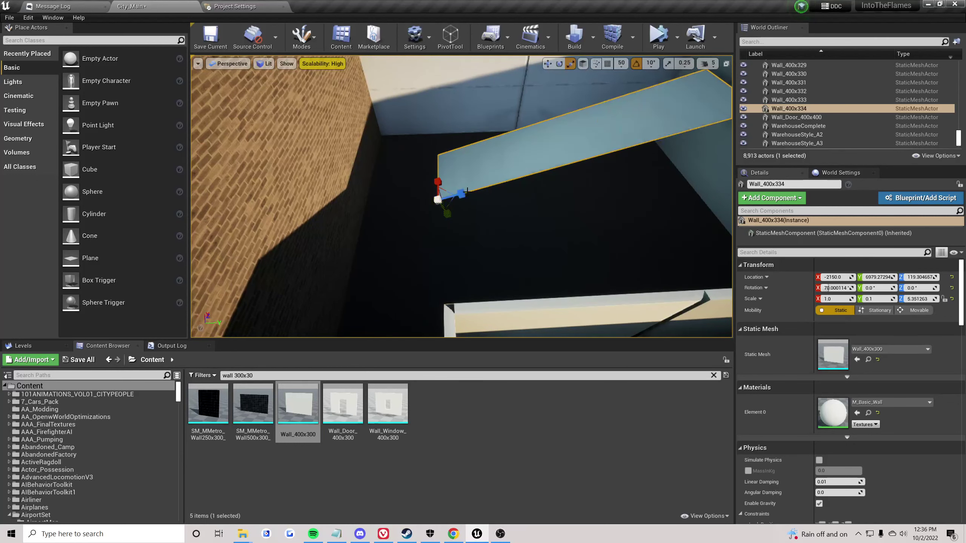
- Flatten the panel's slope to an X rotation of about 77.7° with rotation snapping turned off
{"action": "right_click_drag", "start_coordinate": [471, 194], "coordinate": [509, 160]}
{"action": "right_click_drag", "start_coordinate": [437, 205], "coordinate": [433, 209]}
{"action": "key", "text": "e"}
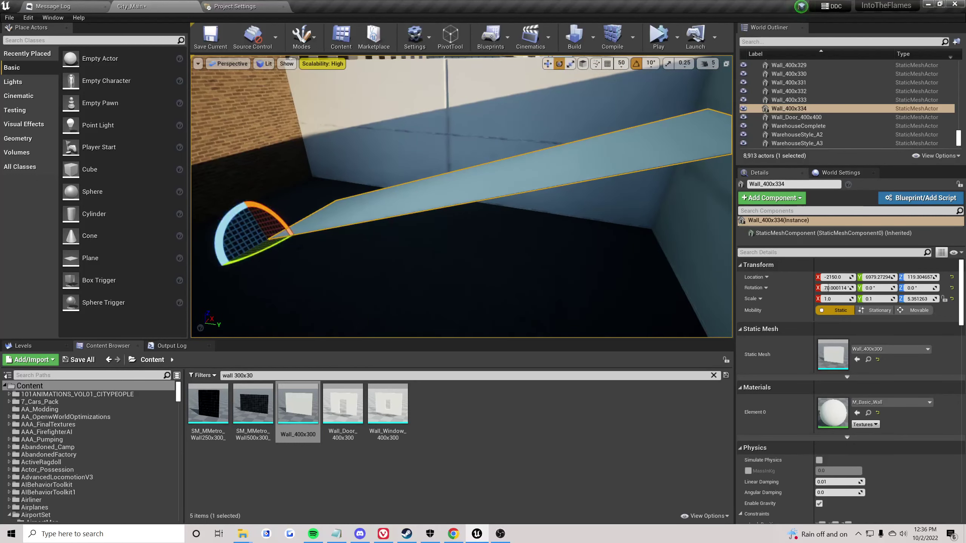
{"action": "left_click_drag", "start_coordinate": [294, 233], "coordinate": [300, 242]}
{"action": "left_click", "coordinate": [635, 63]}
{"action": "right_click_drag", "start_coordinate": [300, 241], "coordinate": [471, 312]}
- Slide the sloped panel across the hall to X about -2989 so its side meets the interior partition
{"action": "key", "text": "s"}
{"action": "key", "text": "w"}
{"action": "left_click_drag", "start_coordinate": [411, 265], "coordinate": [541, 285]}
{"action": "right_click_drag", "start_coordinate": [541, 284], "coordinate": [581, 312]}
{"action": "key", "text": "w"}
{"action": "right_click_drag", "start_coordinate": [439, 259], "coordinate": [439, 259]}
{"action": "left_click_drag", "start_coordinate": [439, 259], "coordinate": [481, 258]}
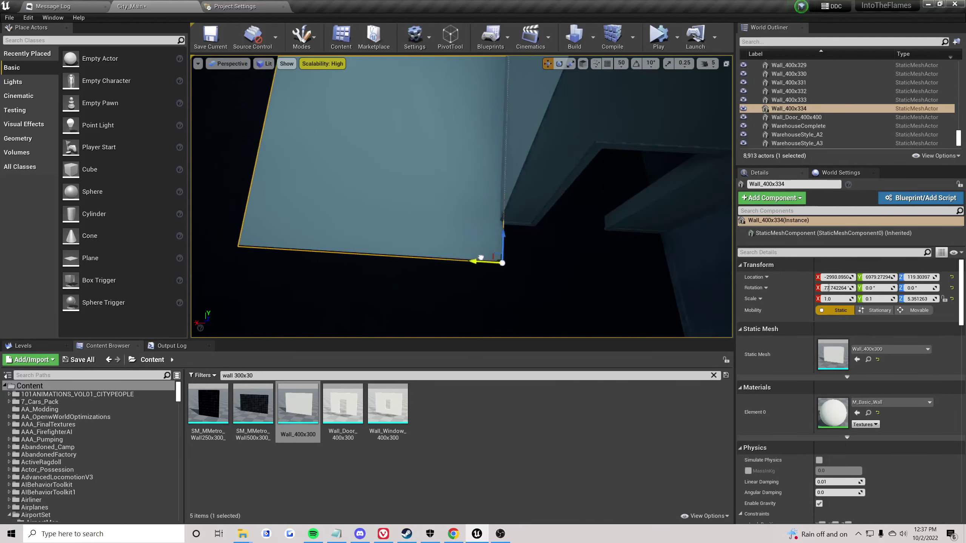
- Align the sloped panel's lower end with the end of the partition, at Y about 7038
{"action": "right_click_drag", "start_coordinate": [498, 235], "coordinate": [492, 233]}
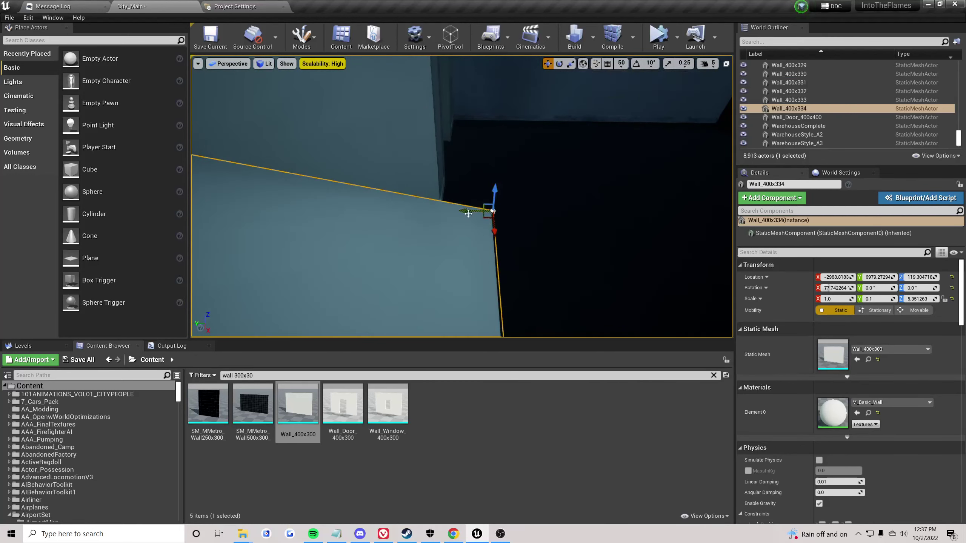
{"action": "left_click_drag", "start_coordinate": [469, 208], "coordinate": [411, 210]}
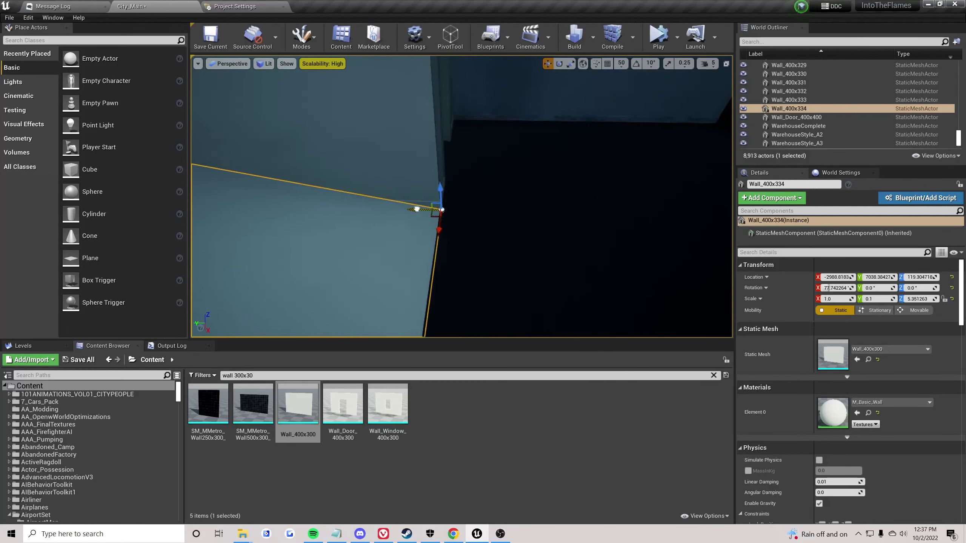
{"action": "right_click_drag", "start_coordinate": [417, 210], "coordinate": [450, 174]}
{"action": "left_click_drag", "start_coordinate": [484, 173], "coordinate": [480, 173]}
{"action": "mouse_move", "coordinate": [480, 173]}
{"action": "right_mouse_down"}
{"action": "mouse_move", "coordinate": [471, 198]}
{"action": "mouse_move", "coordinate": [456, 178]}
{"action": "mouse_move", "coordinate": [490, 190]}
{"action": "mouse_move", "coordinate": [479, 206]}
{"action": "mouse_move", "coordinate": [480, 173]}
{"action": "right_mouse_up"}
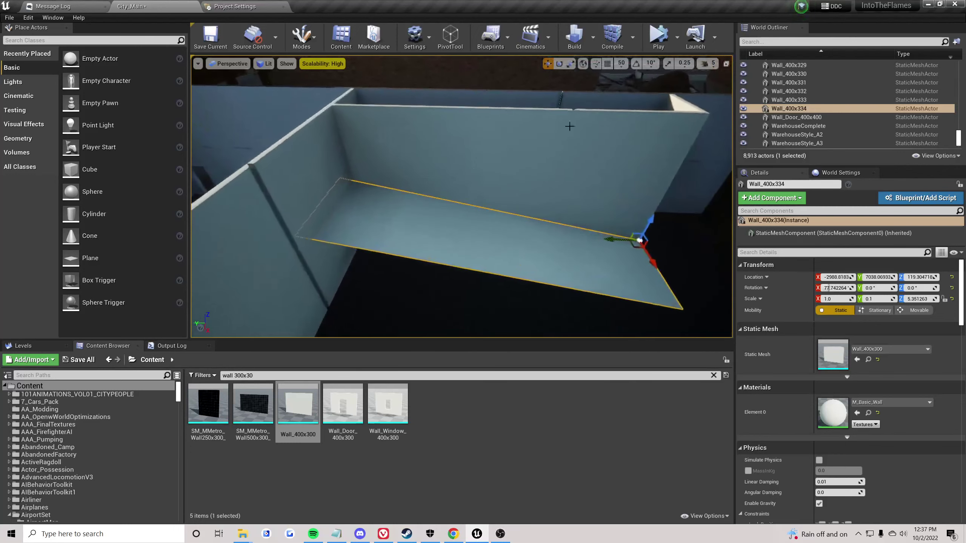
- Scale the sloped panel to about 5.15 in Z and 3.73 in X so it fills the hall's length and width
{"action": "left_click", "coordinate": [582, 63]}
{"action": "right_click_drag", "start_coordinate": [556, 172], "coordinate": [547, 192]}
{"action": "key", "text": "r"}
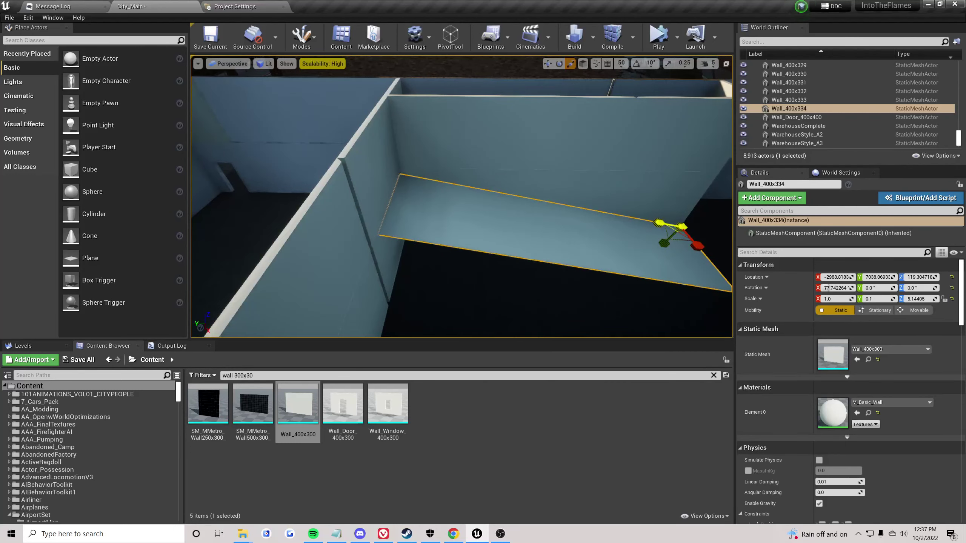
{"action": "right_click_drag", "start_coordinate": [656, 222], "coordinate": [547, 266]}
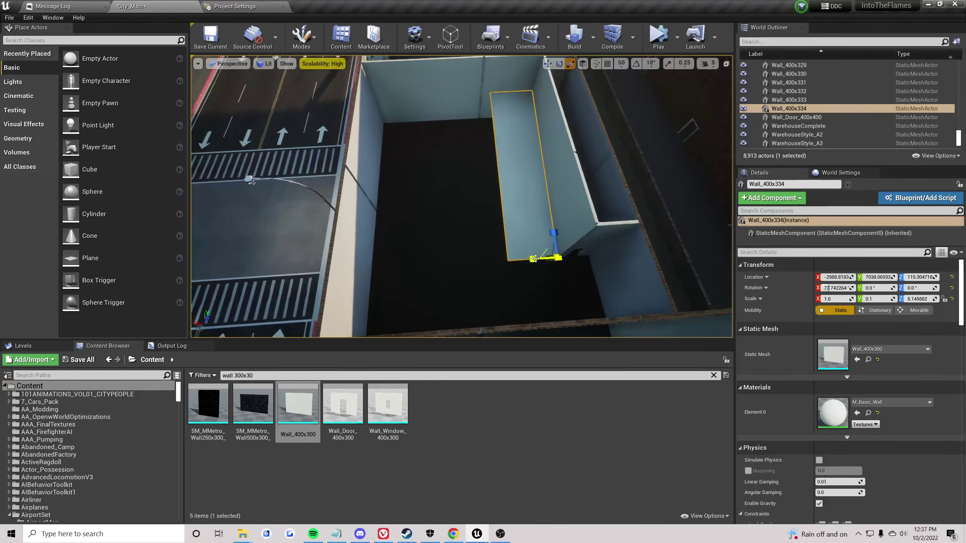
{"action": "left_click_drag", "start_coordinate": [533, 258], "coordinate": [252, 182]}
{"action": "right_click_drag", "start_coordinate": [252, 183], "coordinate": [414, 202]}
{"action": "left_click", "coordinate": [289, 142]}
{"action": "left_click", "coordinate": [402, 183]}
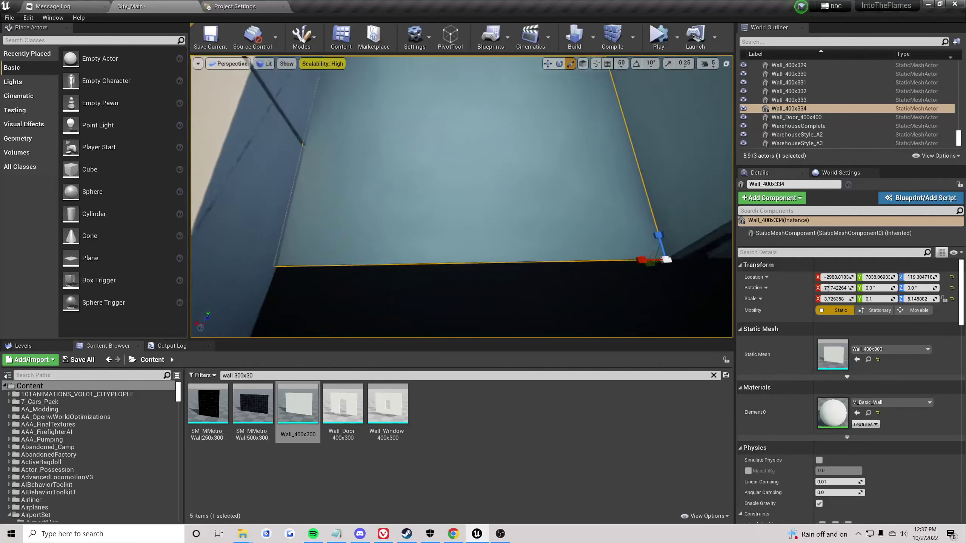
- Open the static mesh of the dark floor tile beside the hall and locate its Mat_Carpet_01 material in the project content
{"action": "left_click", "coordinate": [890, 402]}
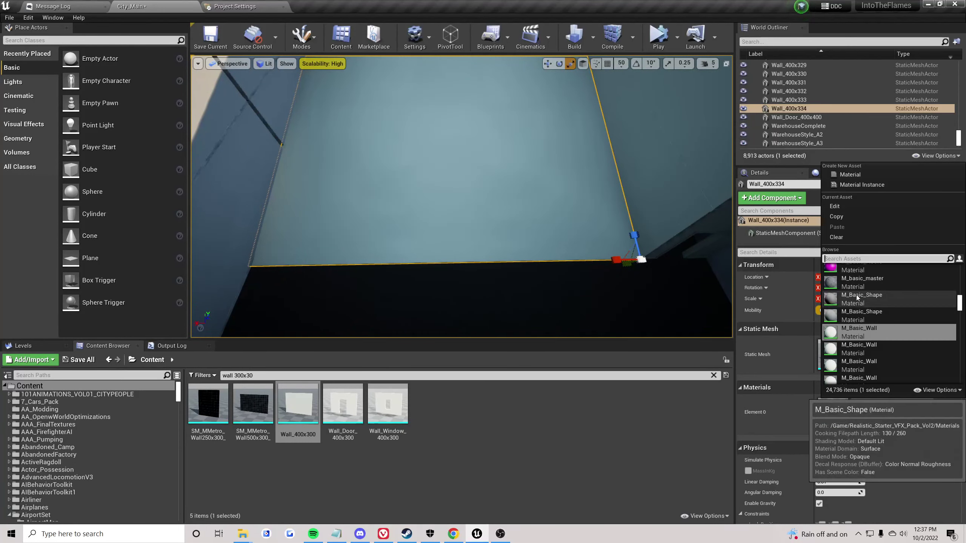
{"action": "left_click", "coordinate": [624, 293]}
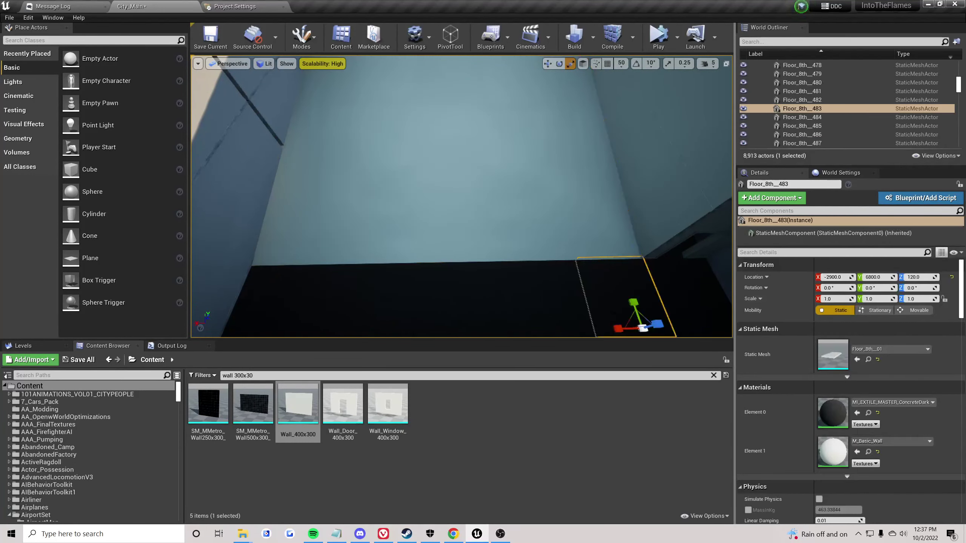
{"action": "right_click_drag", "start_coordinate": [624, 292], "coordinate": [669, 243]}
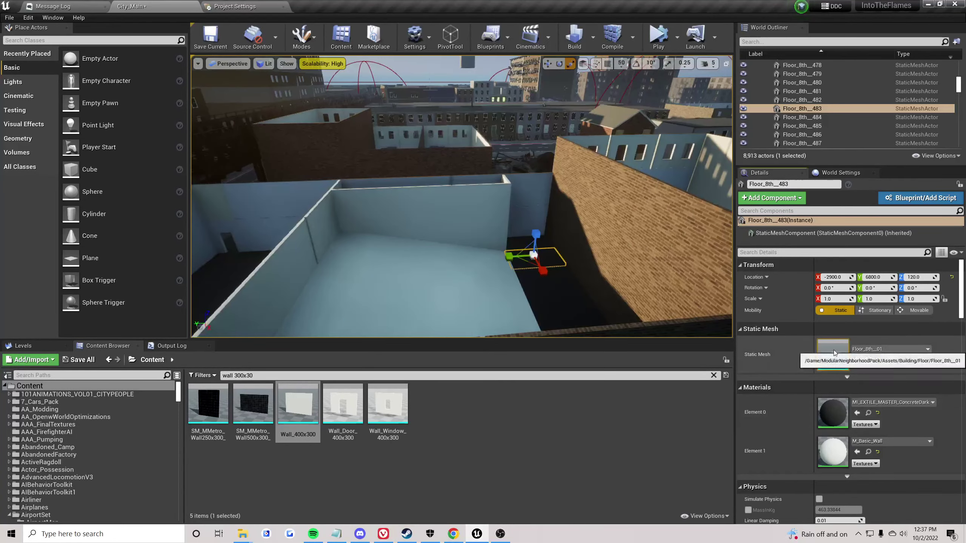
{"action": "double_click", "coordinate": [832, 354]}
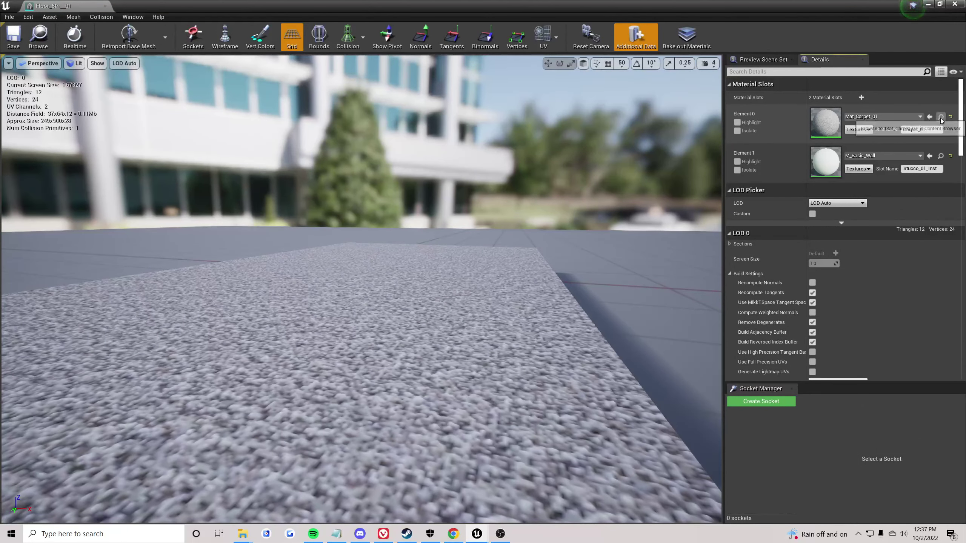
{"action": "left_click", "coordinate": [940, 118]}
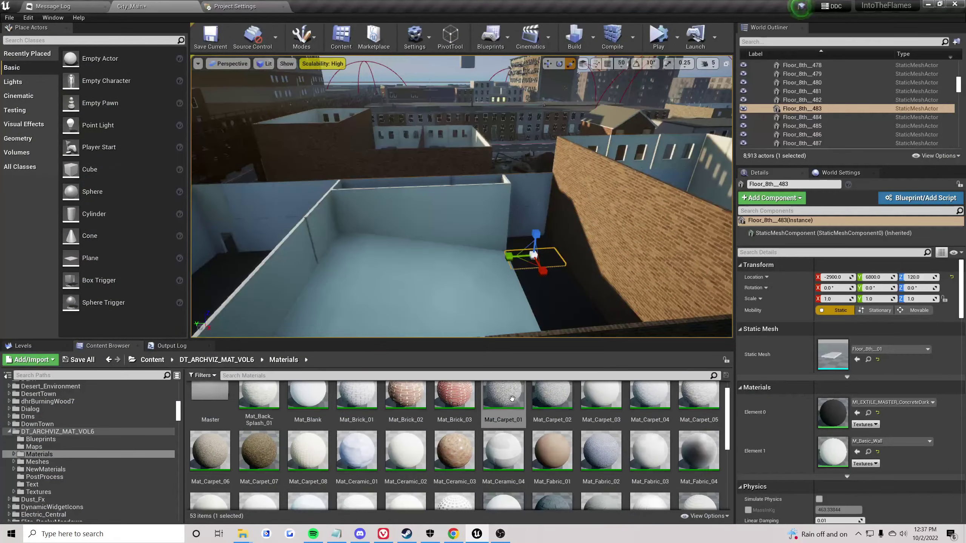
- Create a material instance from Mat_Carpet_01 and open it for editing
{"action": "right_click", "coordinate": [512, 398]}
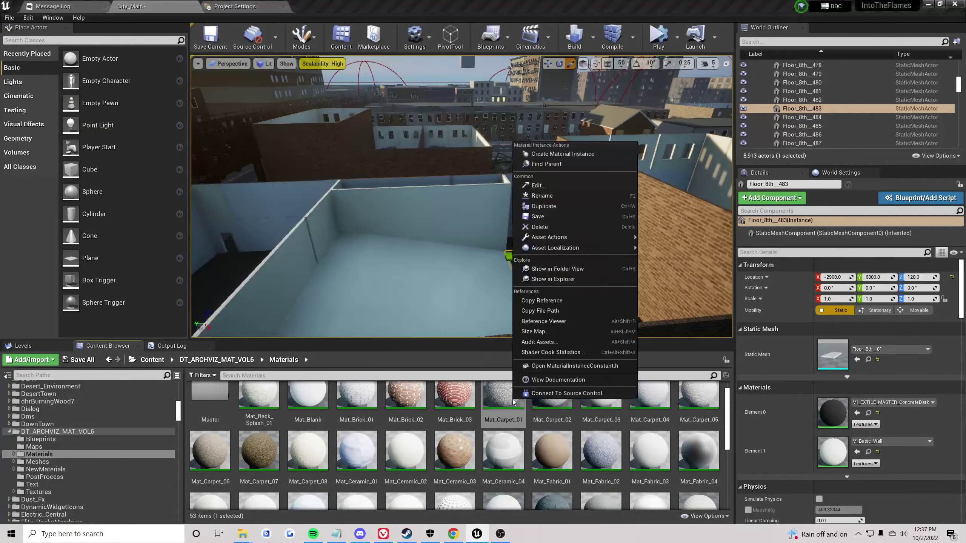
{"action": "left_click", "coordinate": [570, 152]}
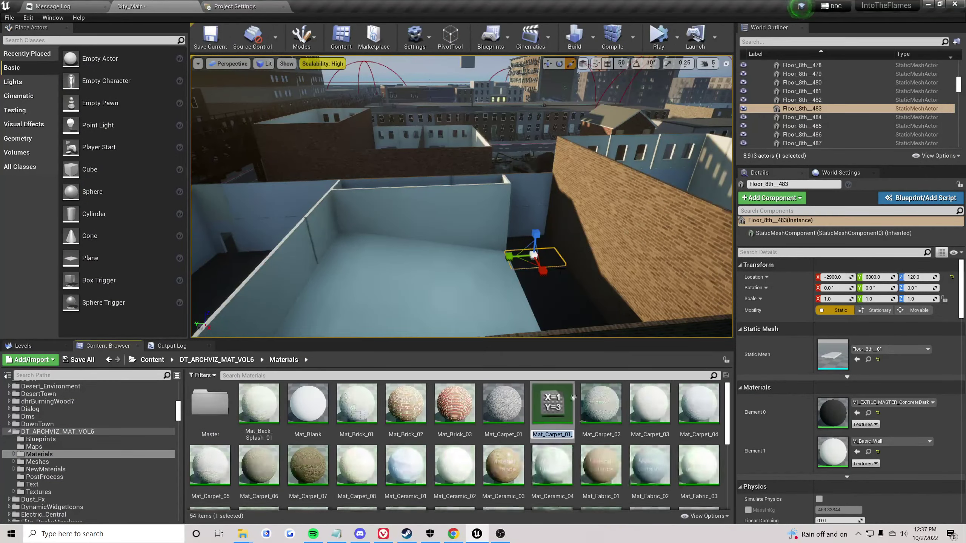
{"action": "double_click", "coordinate": [551, 404]}
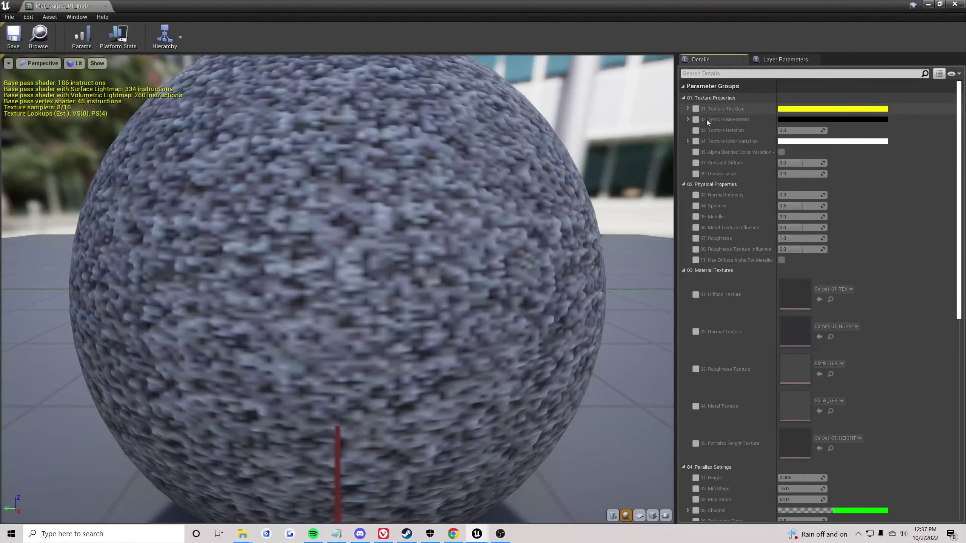
- Override the carpet instance's Texture Color Variation with red (R 1.0, G about 0.13, B about 0.09), then save and close it
{"action": "left_click", "coordinate": [792, 143]}
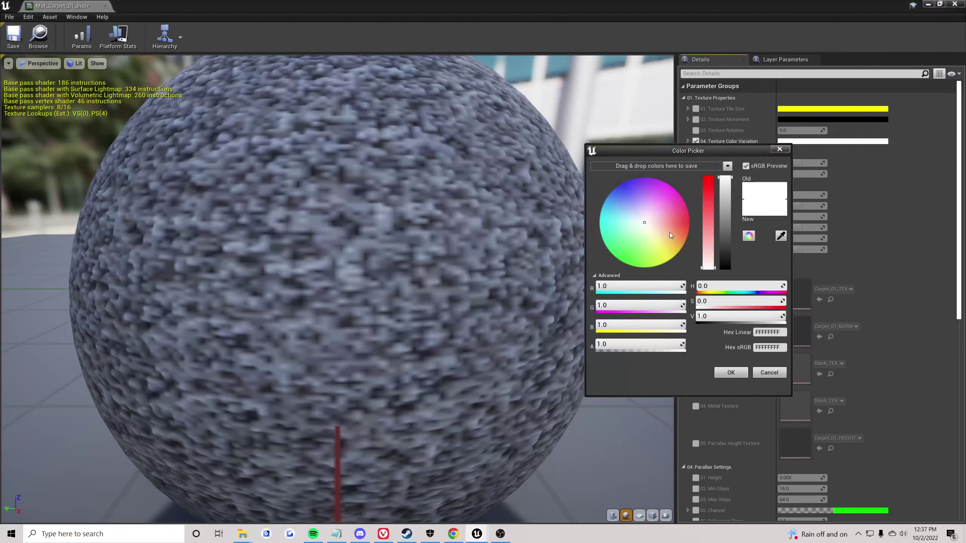
{"action": "left_click_drag", "start_coordinate": [669, 233], "coordinate": [686, 225]}
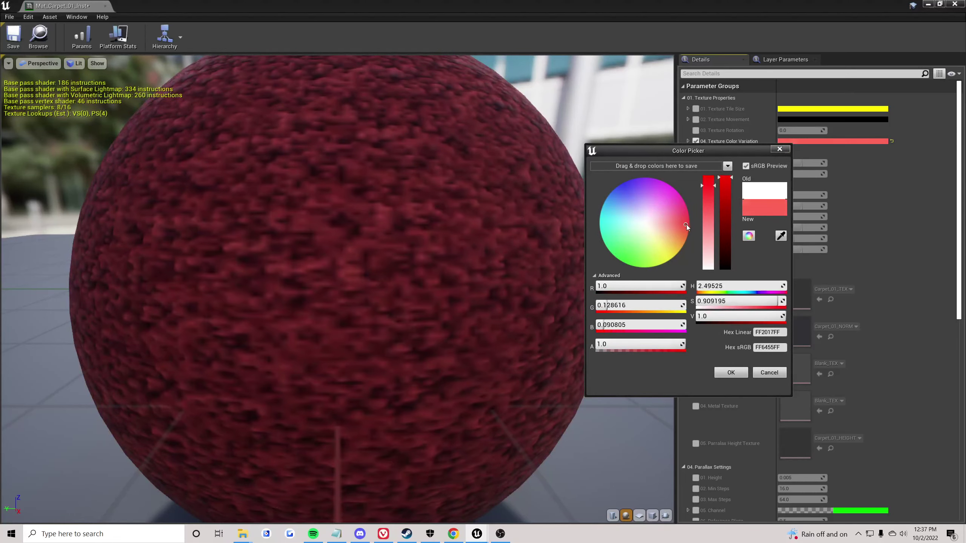
{"action": "left_click", "coordinate": [731, 372]}
{"action": "left_click", "coordinate": [16, 35]}
{"action": "left_click", "coordinate": [104, 6]}
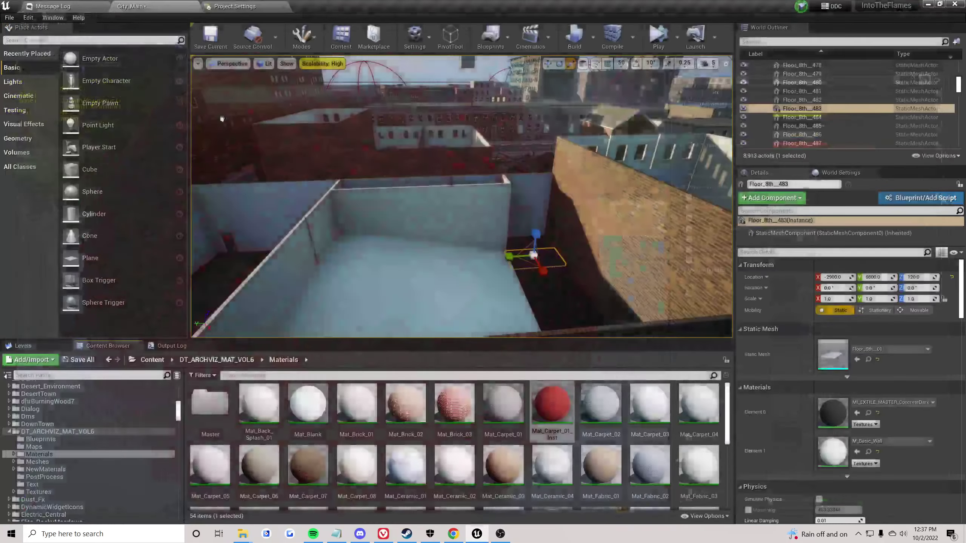
- Rename the red carpet material instance as MovieCarpet
{"action": "right_click", "coordinate": [556, 411]}
{"action": "left_click", "coordinate": [556, 438]}
{"action": "left_click", "coordinate": [554, 436]}
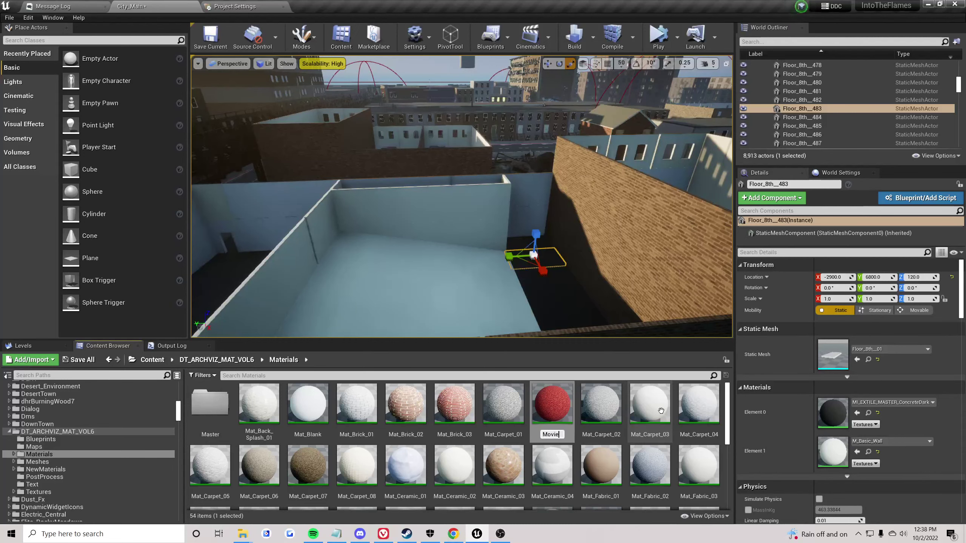
{"action": "type", "text": "MovieCarpet"}
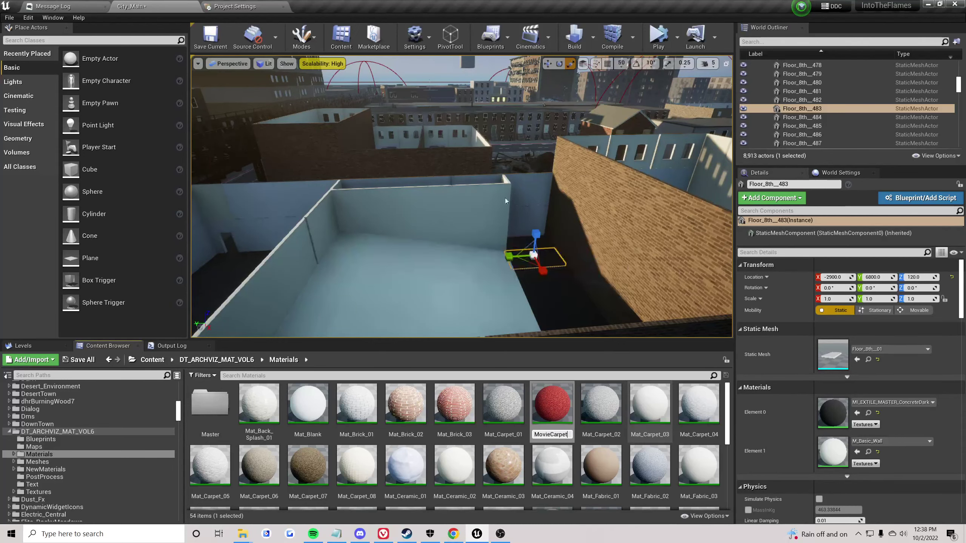
{"action": "key", "text": "Return"}
- Apply the MovieCarpet material to the sloped hall floor and to the nearest flat floor tiles at its lower end
{"action": "right_click_drag", "start_coordinate": [526, 232], "coordinate": [456, 289]}
{"action": "left_click_drag", "start_coordinate": [612, 463], "coordinate": [475, 235]}
{"action": "right_click_drag", "start_coordinate": [476, 235], "coordinate": [540, 266]}
{"action": "key", "text": "f"}
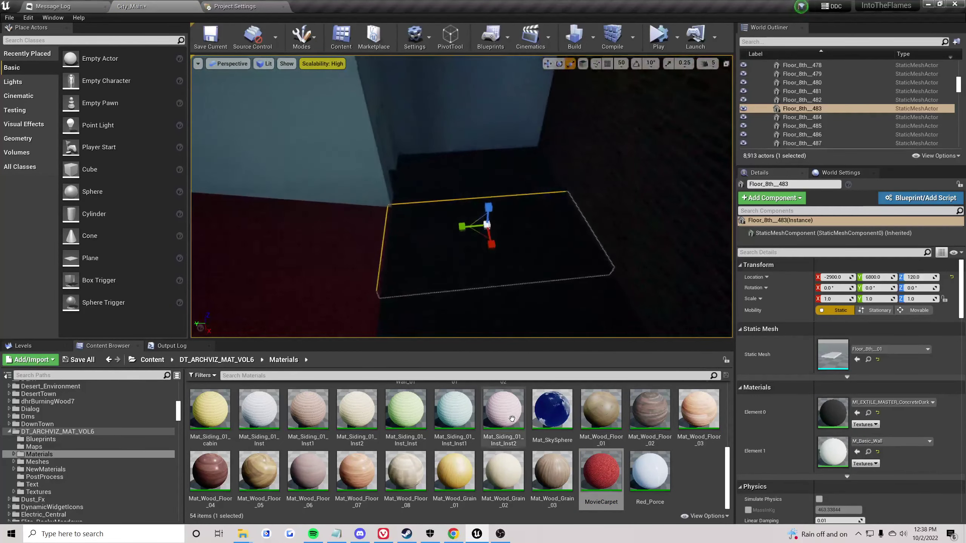
{"action": "left_click_drag", "start_coordinate": [601, 488], "coordinate": [489, 166]}
{"action": "left_click_drag", "start_coordinate": [599, 466], "coordinate": [493, 244]}
{"action": "left_click_drag", "start_coordinate": [602, 451], "coordinate": [517, 312]}
- Select the four remaining dark floor tiles between the brick wall and the sloped floor and apply MovieCarpet to their Element 0
{"action": "right_click_drag", "start_coordinate": [517, 312], "coordinate": [627, 315]}
{"action": "left_click", "coordinate": [460, 208]}
{"action": "right_click_drag", "start_coordinate": [460, 209], "coordinate": [570, 200]}
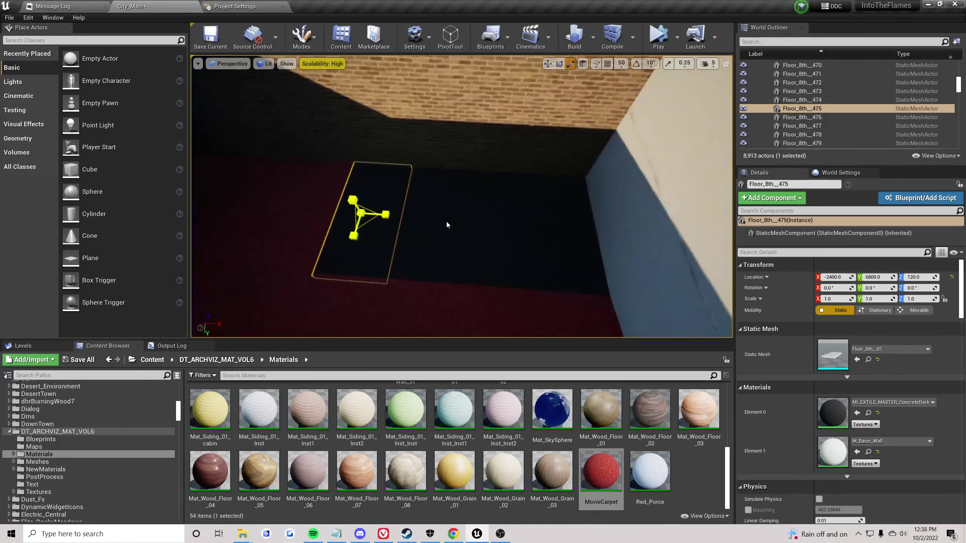
{"action": "left_click", "coordinate": [446, 224], "text": "ctrl"}
{"action": "left_click", "coordinate": [497, 231], "text": "ctrl"}
{"action": "left_click", "coordinate": [557, 238], "text": "ctrl"}
{"action": "left_click_drag", "start_coordinate": [600, 470], "coordinate": [570, 259]}
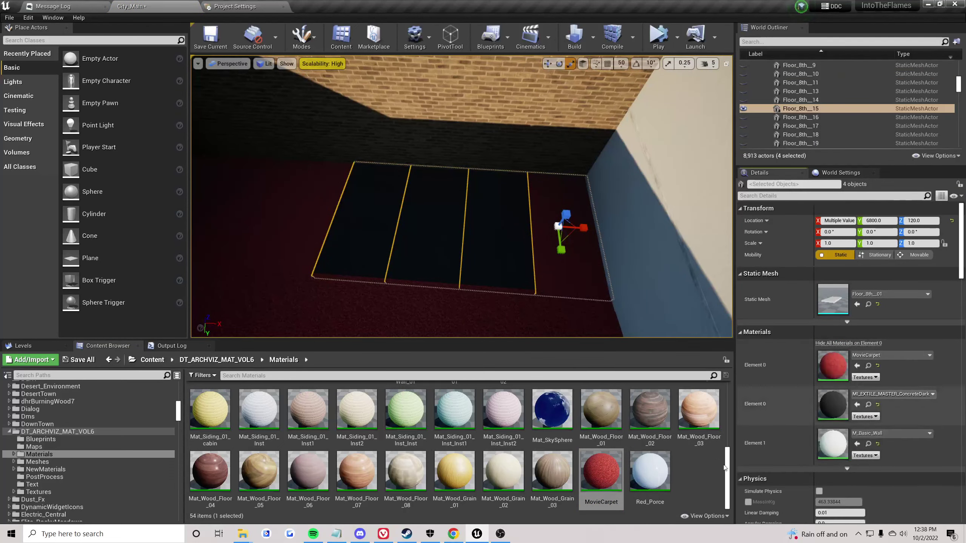
{"action": "left_click_drag", "start_coordinate": [585, 472], "coordinate": [832, 404]}
- Replace the material of the sloped hall floor panel with M_Rubber
{"action": "left_click", "coordinate": [496, 229]}
{"action": "right_click_drag", "start_coordinate": [496, 228], "coordinate": [342, 224]}
{"action": "left_click", "coordinate": [450, 222]}
{"action": "right_click_drag", "start_coordinate": [450, 221], "coordinate": [417, 211]}
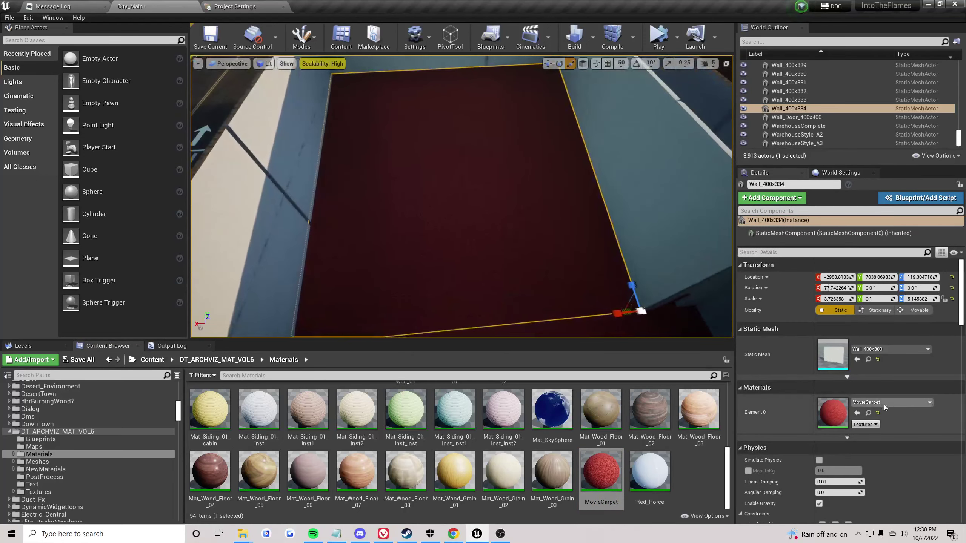
{"action": "left_click", "coordinate": [884, 403]}
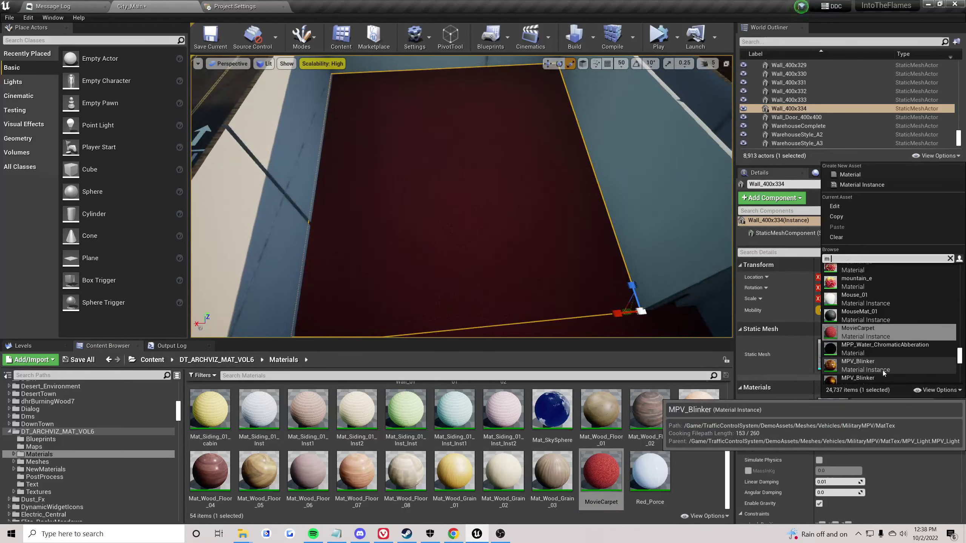
{"action": "type", "text": "m rubber"}
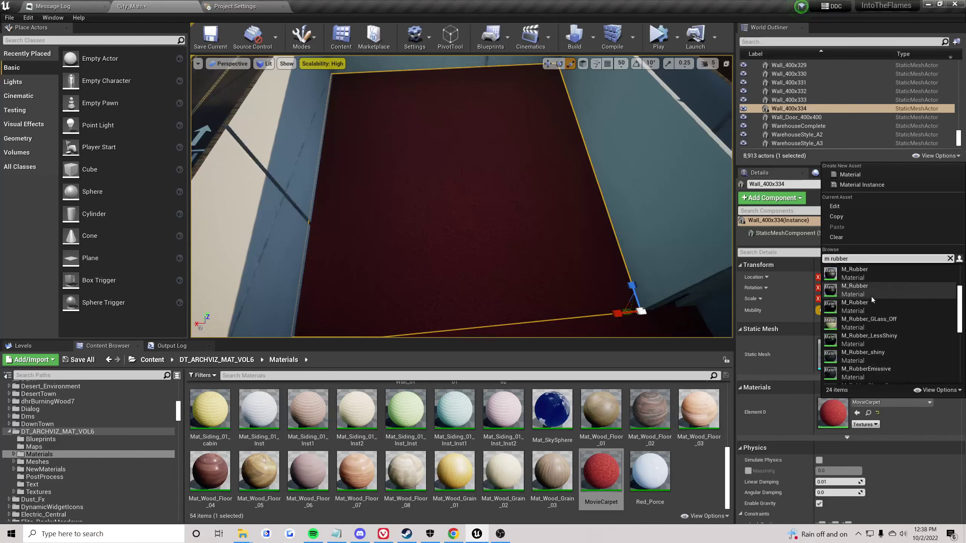
{"action": "left_click", "coordinate": [855, 309]}
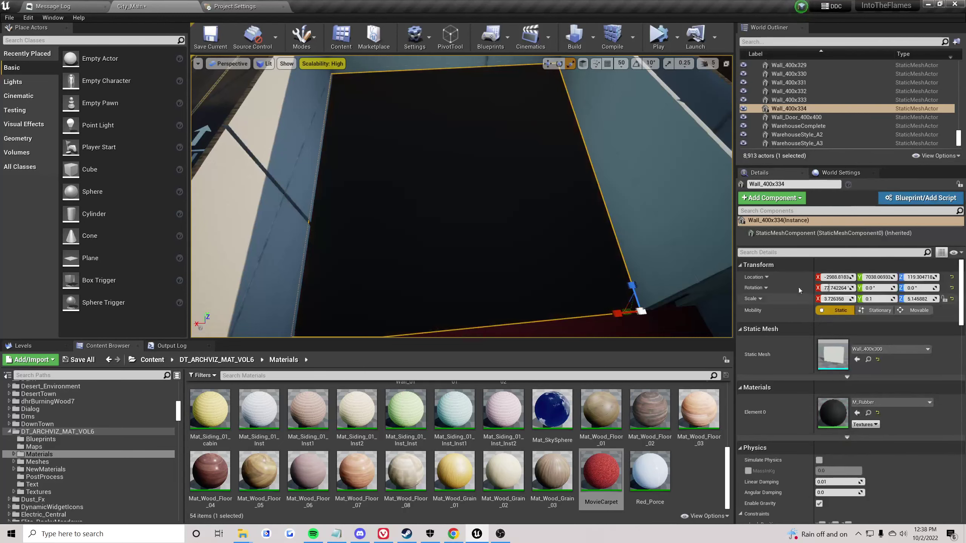
{"action": "left_click", "coordinate": [650, 237]}
{"action": "right_click_drag", "start_coordinate": [650, 236], "coordinate": [312, 184]}
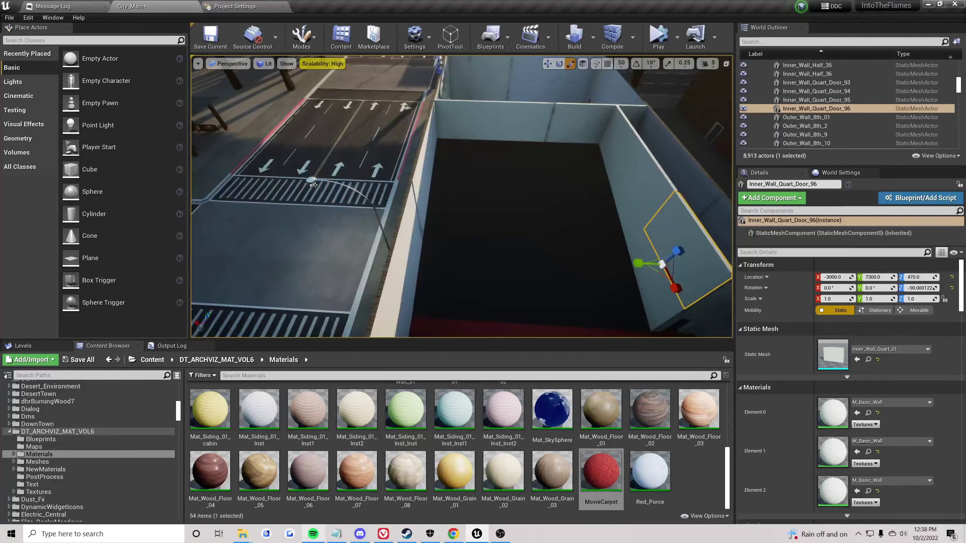
- Switch to the web browser and look through the preview images of the Movie Theater Pack on the Unreal marketplace
{"action": "left_click", "coordinate": [384, 534]}
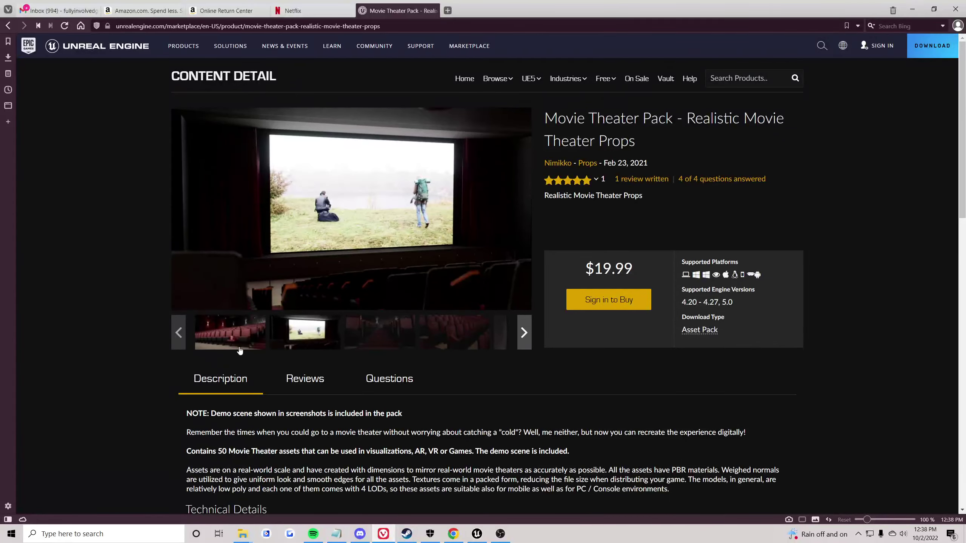
{"action": "left_click", "coordinate": [251, 342]}
{"action": "left_click", "coordinate": [317, 336]}
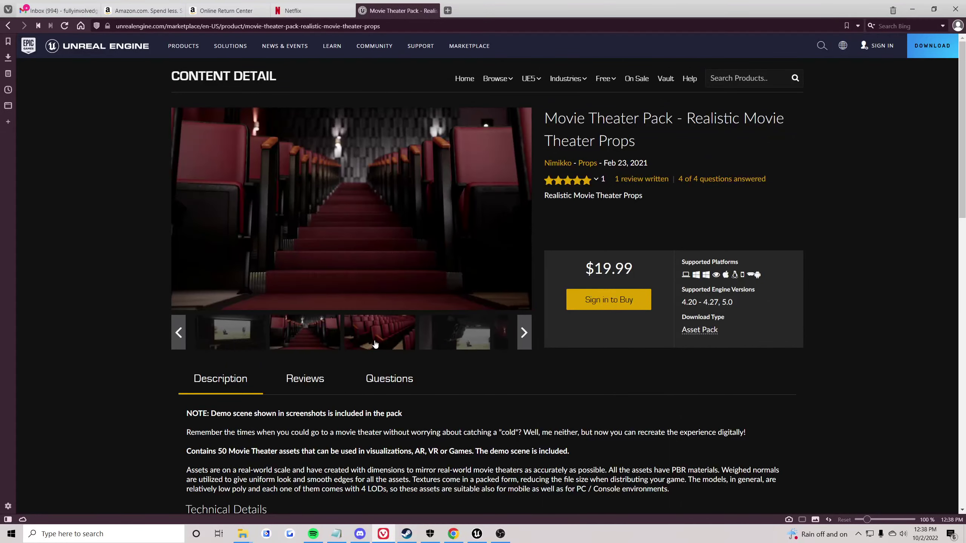
{"action": "left_click", "coordinate": [379, 343]}
{"action": "left_click", "coordinate": [455, 346]}
{"action": "left_click", "coordinate": [480, 343]}
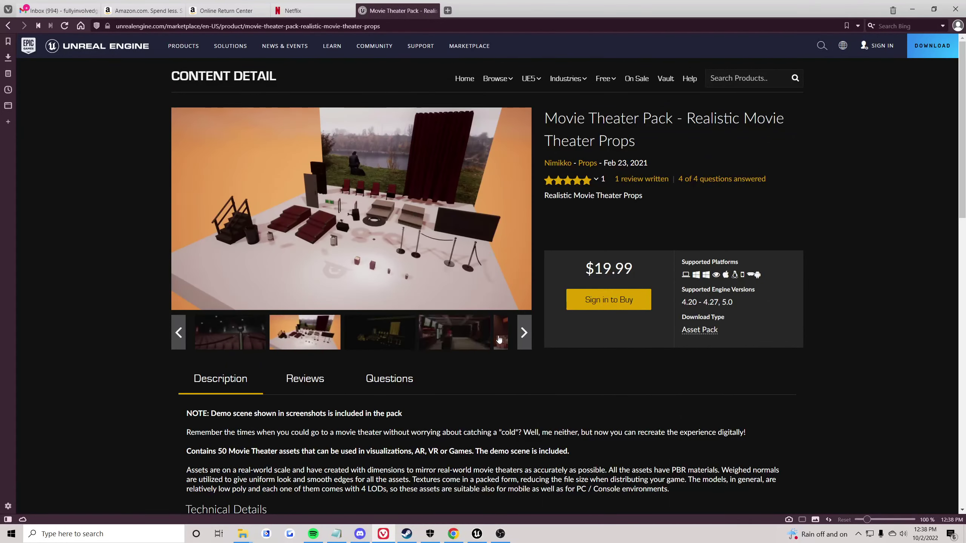
{"action": "left_click", "coordinate": [525, 342]}
{"action": "left_click", "coordinate": [361, 338]}
{"action": "left_click", "coordinate": [362, 336]}
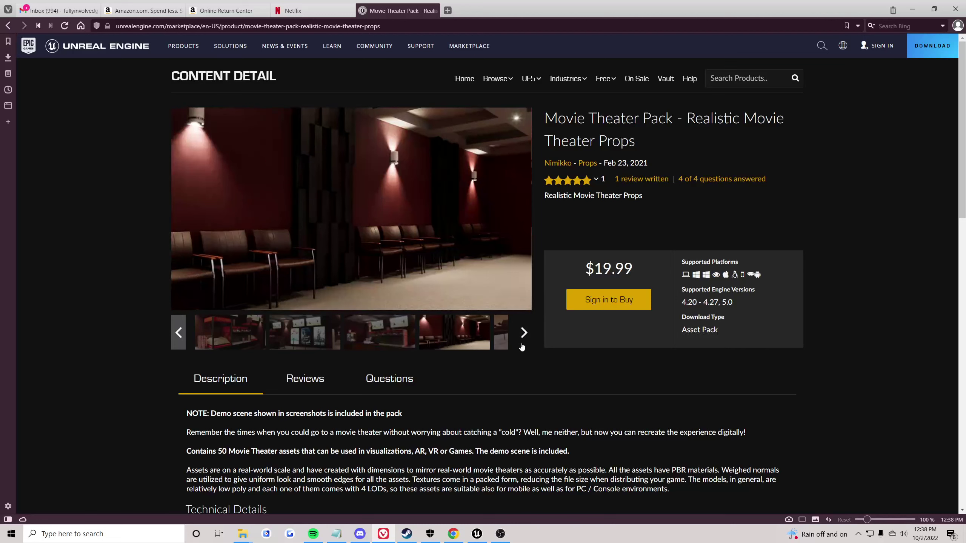
{"action": "left_click", "coordinate": [363, 335]}
{"action": "left_click", "coordinate": [363, 335]}
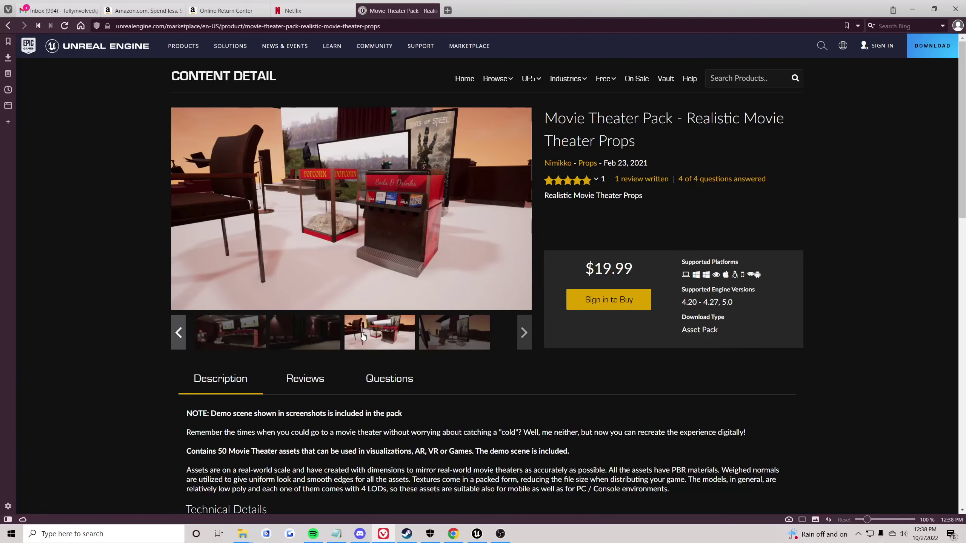
- Copy the web address of the Movie Theater Pack product page
{"action": "left_click", "coordinate": [207, 27]}
{"action": "right_click", "coordinate": [207, 27]}
{"action": "left_click", "coordinate": [232, 91]}
- Examine the pack's description, technical details, reviews, questions and related content
{"action": "scroll", "coordinate": [451, 330], "scroll_direction": "down", "scroll_amount": 1}
{"action": "scroll", "coordinate": [452, 331], "scroll_direction": "down", "scroll_amount": 6}
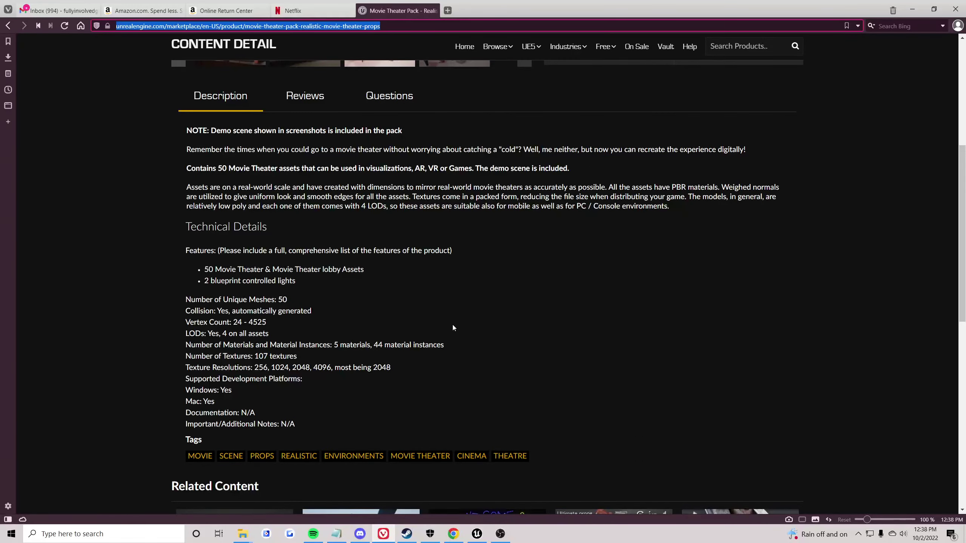
{"action": "scroll", "coordinate": [457, 325], "scroll_direction": "up", "scroll_amount": 6}
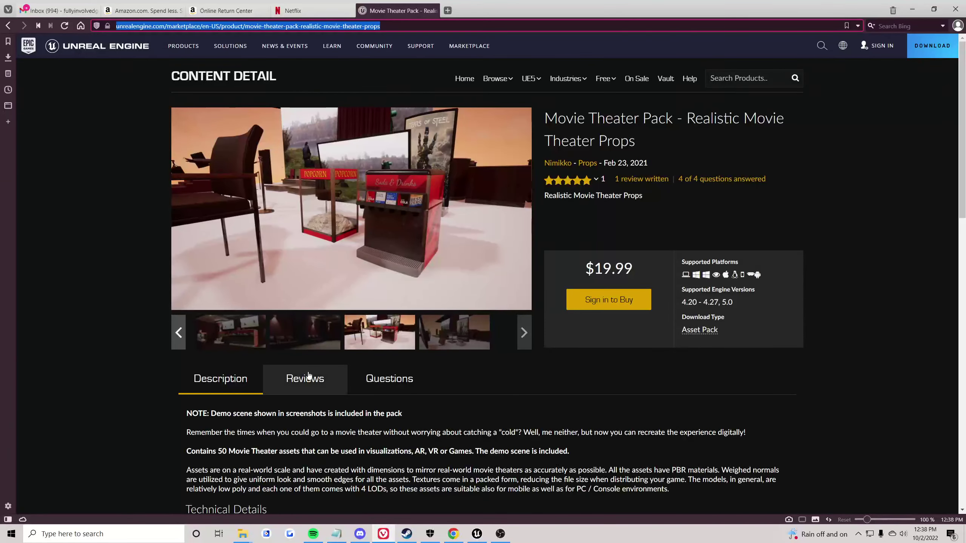
{"action": "left_click", "coordinate": [307, 378]}
{"action": "scroll", "coordinate": [342, 350], "scroll_direction": "down", "scroll_amount": 2}
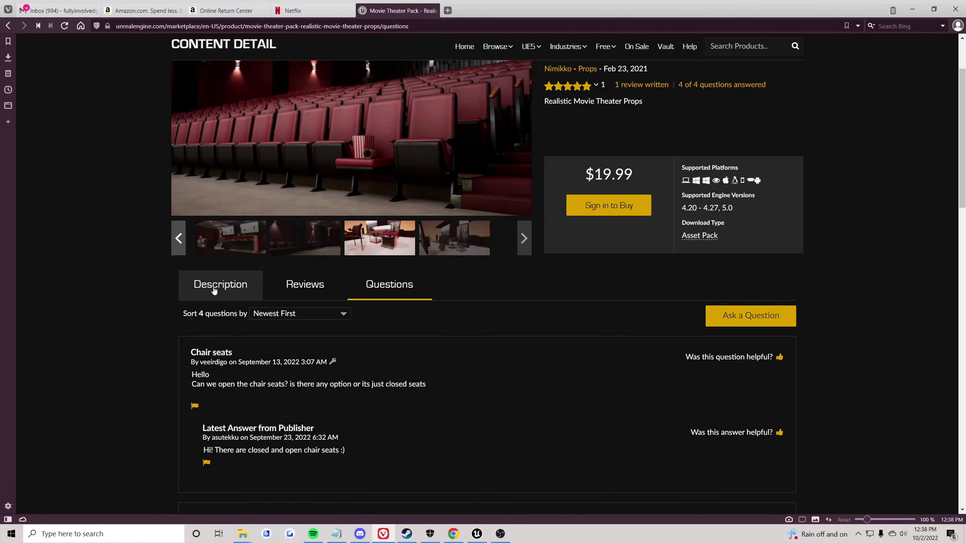
{"action": "left_click", "coordinate": [216, 289]}
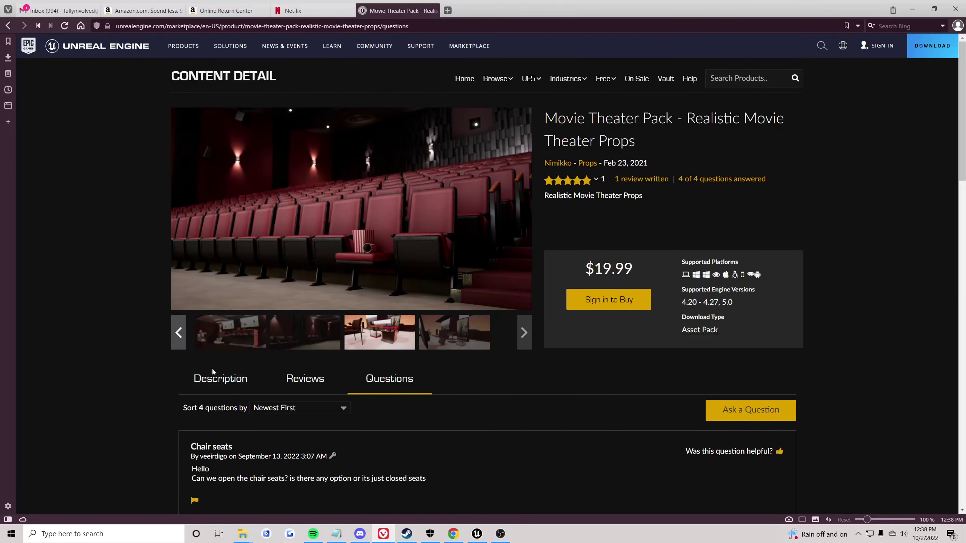
{"action": "scroll", "coordinate": [248, 332], "scroll_direction": "down", "scroll_amount": 5}
{"action": "scroll", "coordinate": [263, 332], "scroll_direction": "down", "scroll_amount": 6}
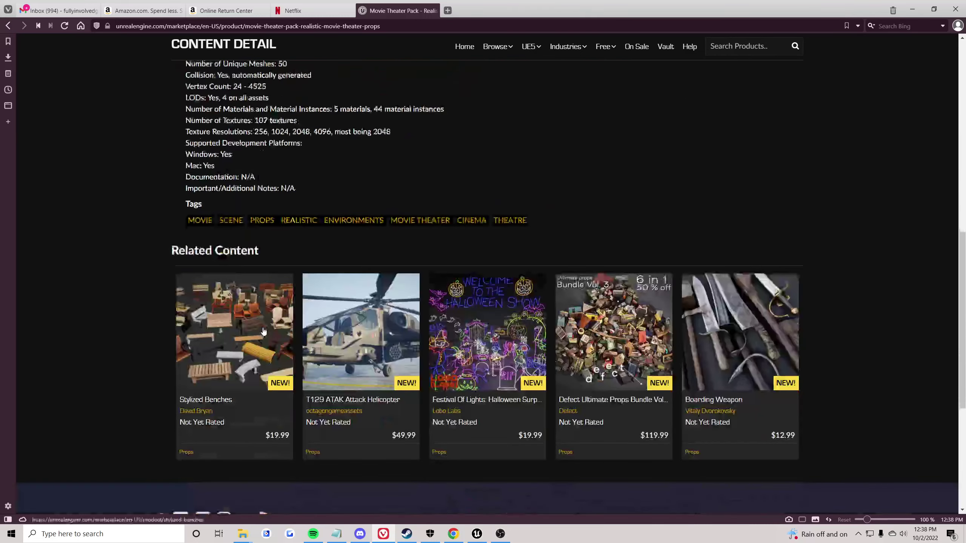
{"action": "scroll", "coordinate": [172, 300], "scroll_direction": "up", "scroll_amount": 11}
- Copy the product page's address again and return to the marketplace results for "movie"
{"action": "right_click", "coordinate": [201, 26]}
{"action": "left_click", "coordinate": [222, 87]}
{"action": "key", "text": "alt+Left"}
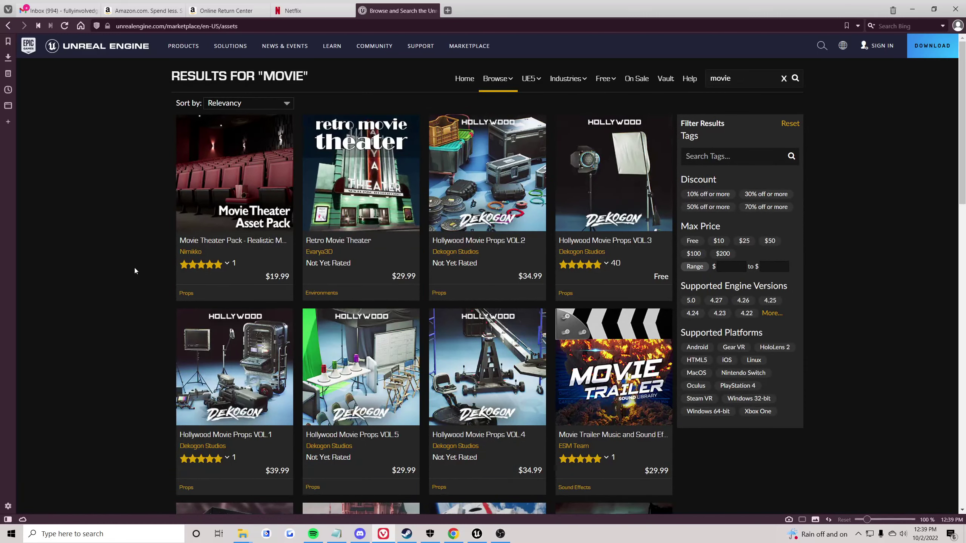
- Look through the "movie" results and search the marketplace for "theater" instead
{"action": "scroll", "coordinate": [136, 269], "scroll_direction": "down", "scroll_amount": 11}
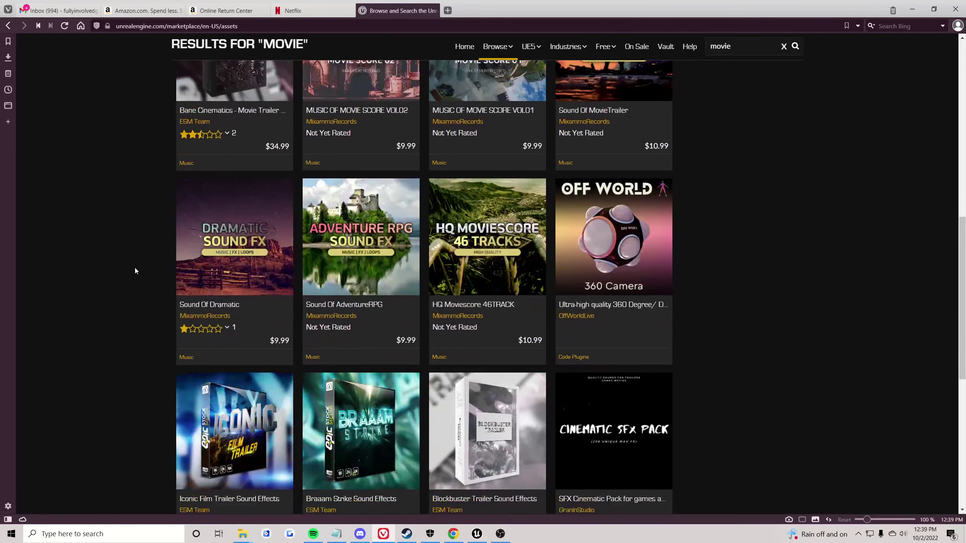
{"action": "scroll", "coordinate": [137, 269], "scroll_direction": "down", "scroll_amount": 6}
{"action": "scroll", "coordinate": [157, 261], "scroll_direction": "up", "scroll_amount": 20}
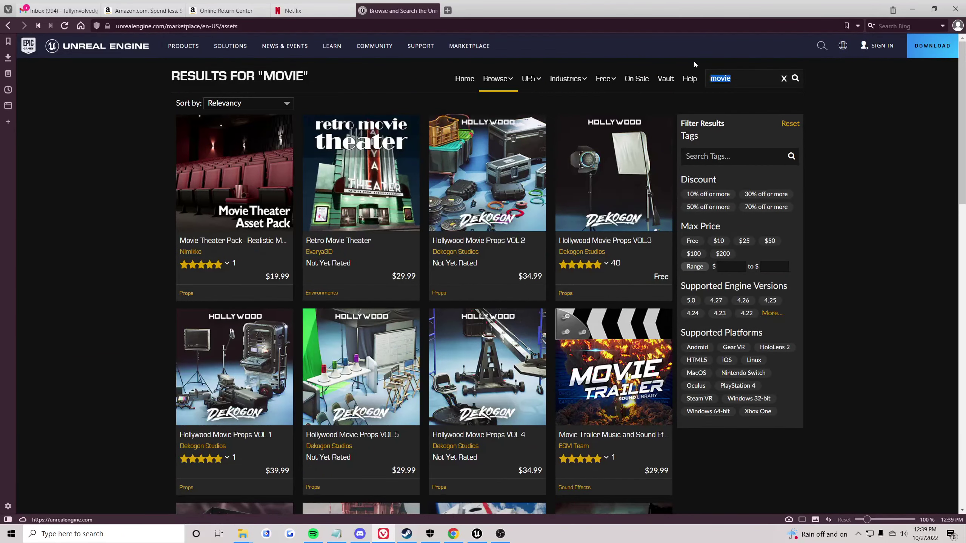
{"action": "type", "text": "tha"}
{"action": "type", "text": "ater"}
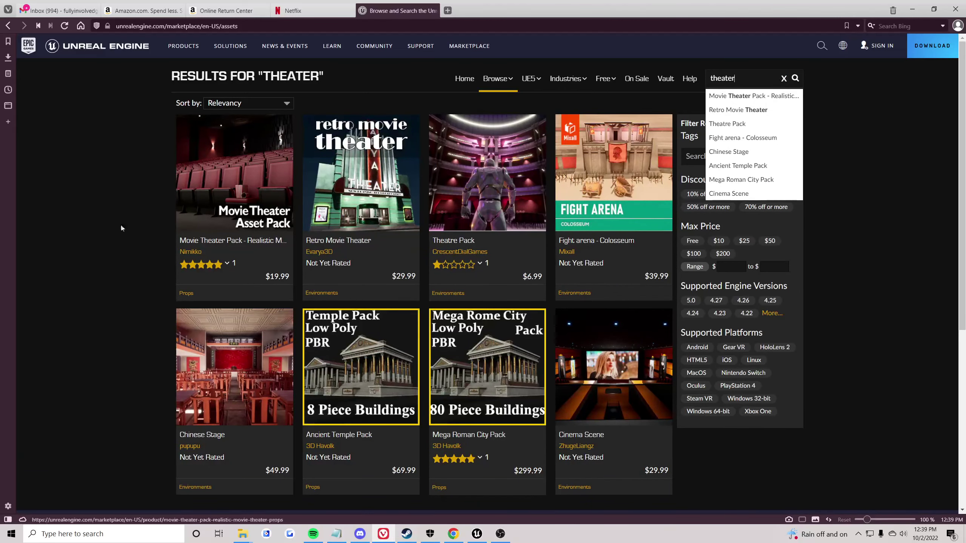
- Look through the "theater" results, check the Theatre Pack product page and return to the results
{"action": "left_click", "coordinate": [55, 227]}
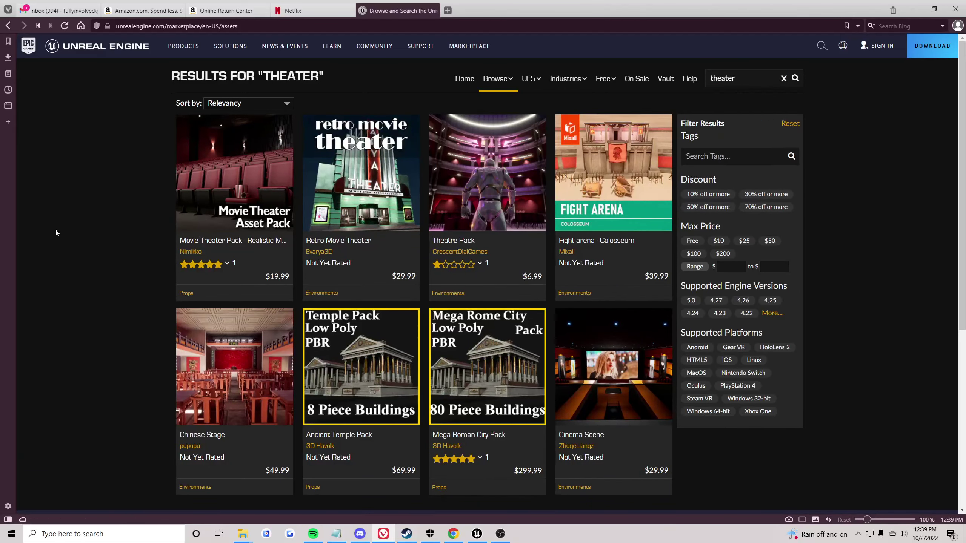
{"action": "scroll", "coordinate": [56, 228], "scroll_direction": "down", "scroll_amount": 3}
{"action": "scroll", "coordinate": [83, 234], "scroll_direction": "up", "scroll_amount": 3}
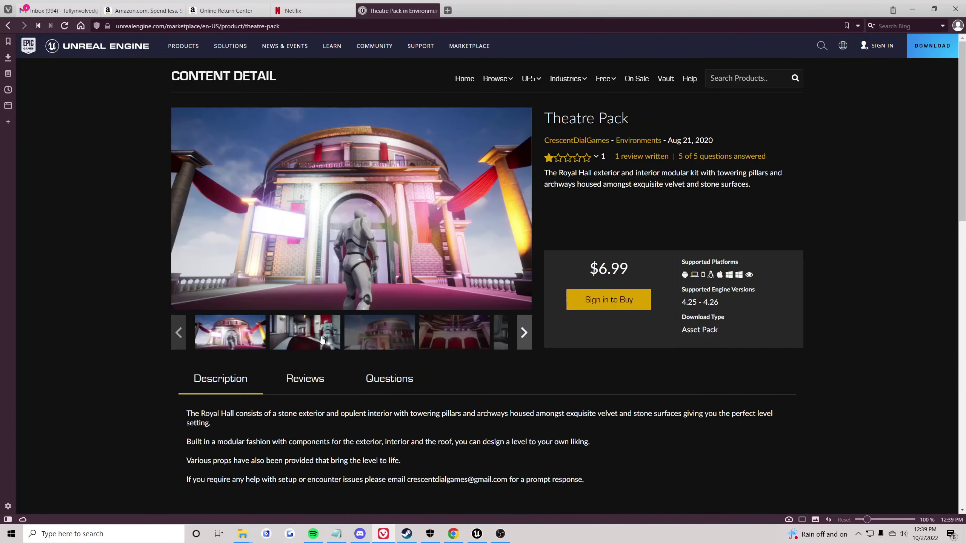
{"action": "key", "text": "alt+Left"}
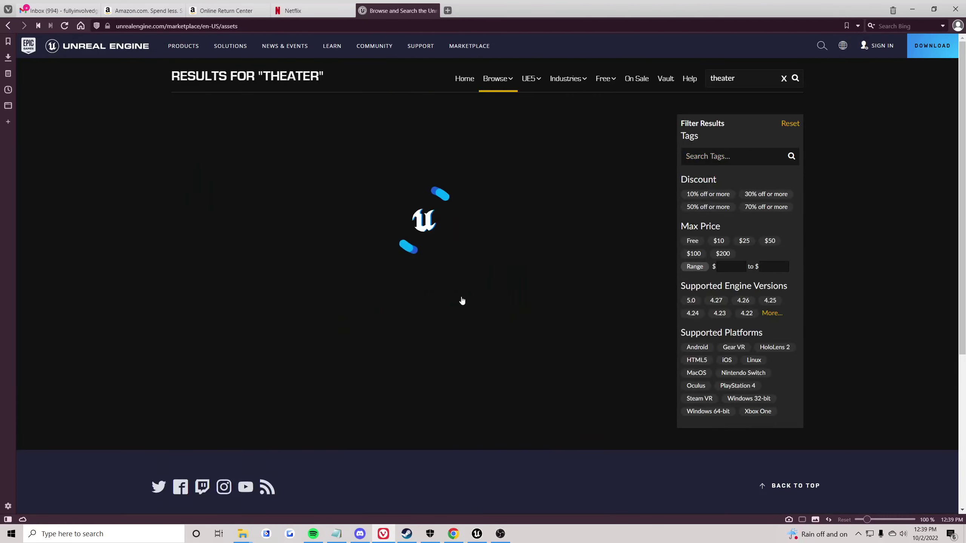
{"action": "scroll", "coordinate": [160, 314], "scroll_direction": "down", "scroll_amount": 7}
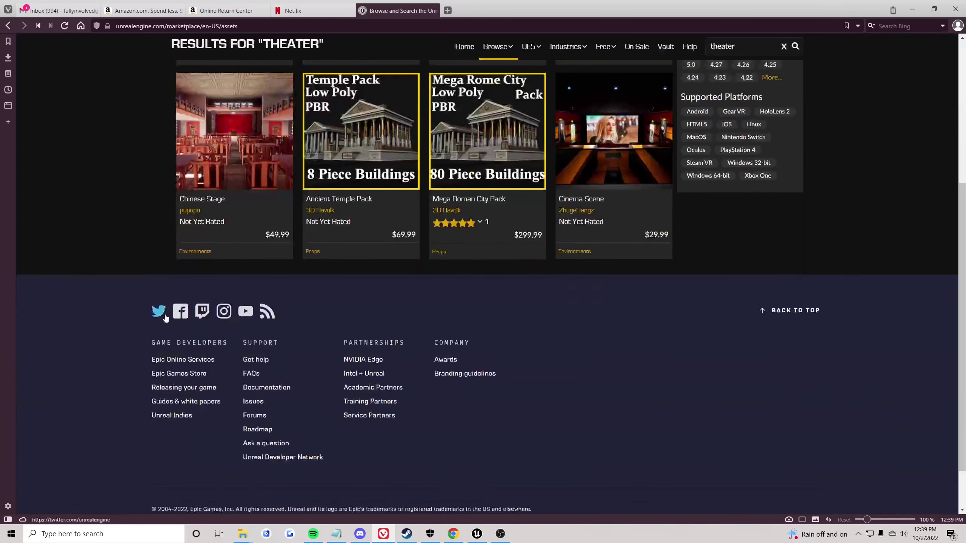
{"action": "scroll", "coordinate": [167, 318], "scroll_direction": "up", "scroll_amount": 4}
{"action": "scroll", "coordinate": [167, 318], "scroll_direction": "up", "scroll_amount": 3}
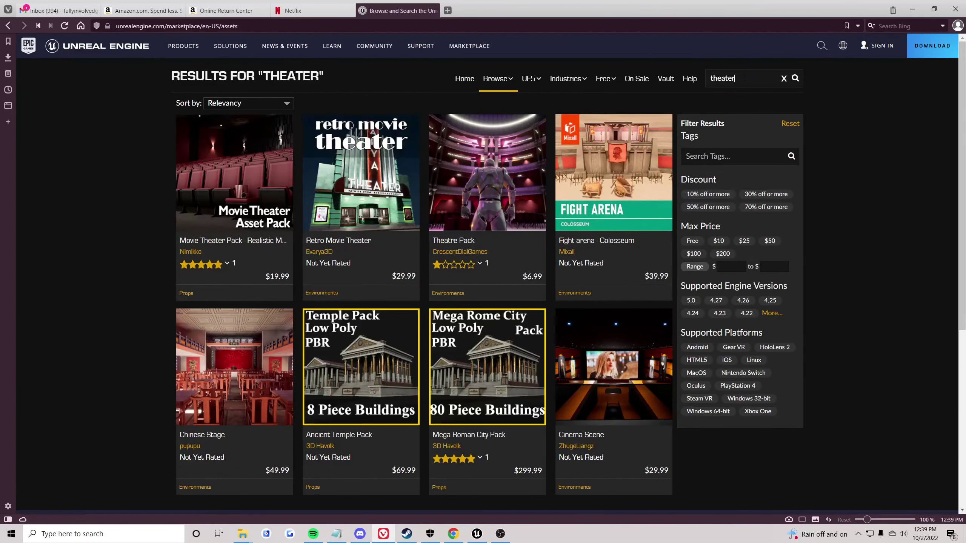
- Search the marketplace for "cinema" and open the Modern Cinema product page
{"action": "type", "text": "ema"}
{"action": "key", "text": "Return"}
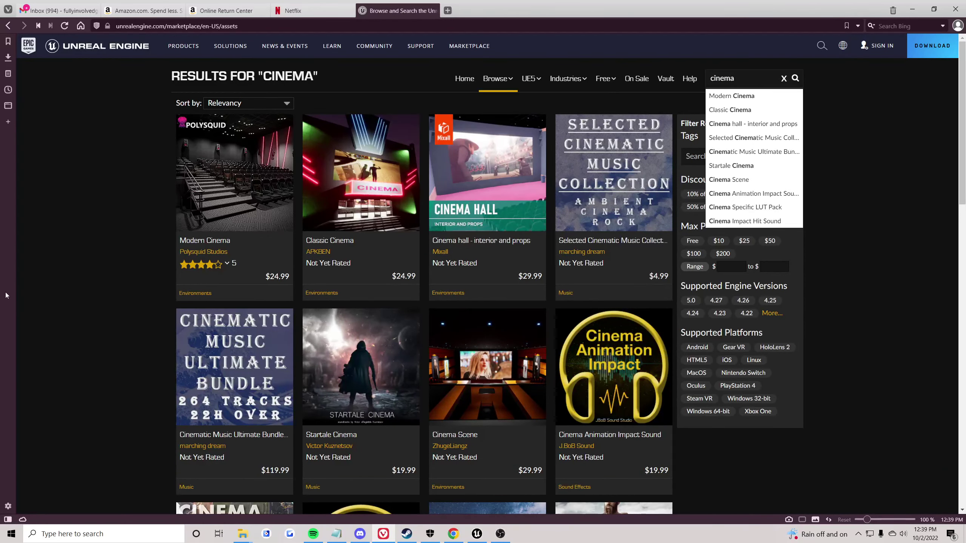
{"action": "left_click", "coordinate": [273, 174]}
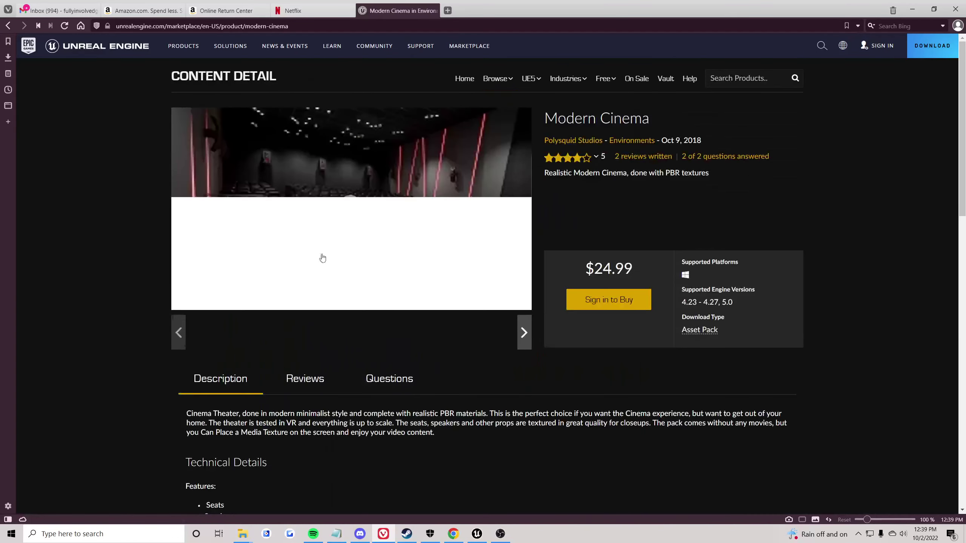
- Examine the Modern Cinema pack's preview images, technical details and reviews
{"action": "left_click", "coordinate": [302, 334]}
{"action": "left_click", "coordinate": [437, 345]}
{"action": "left_click", "coordinate": [441, 345]}
{"action": "left_click", "coordinate": [499, 345]}
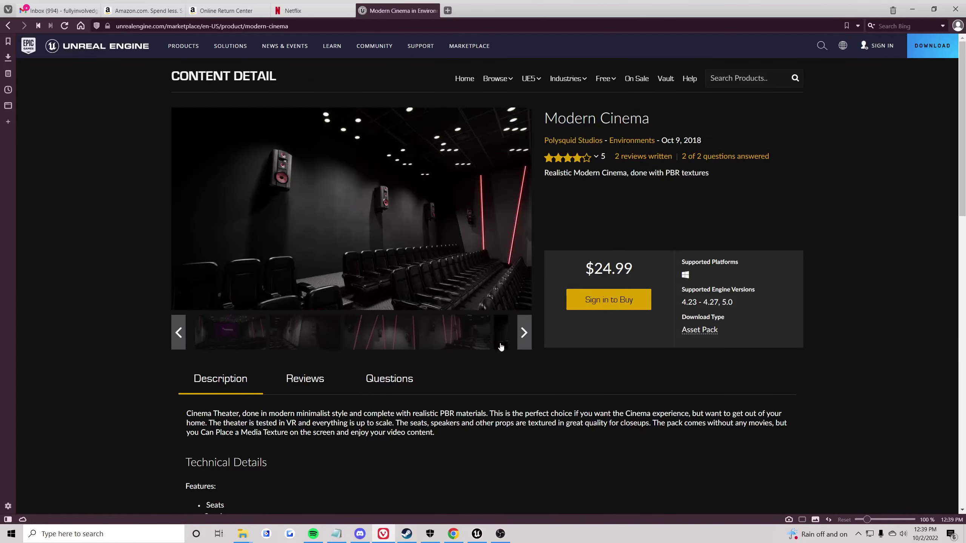
{"action": "double_click", "coordinate": [532, 347]}
{"action": "left_click", "coordinate": [487, 345]}
{"action": "left_click", "coordinate": [524, 333]}
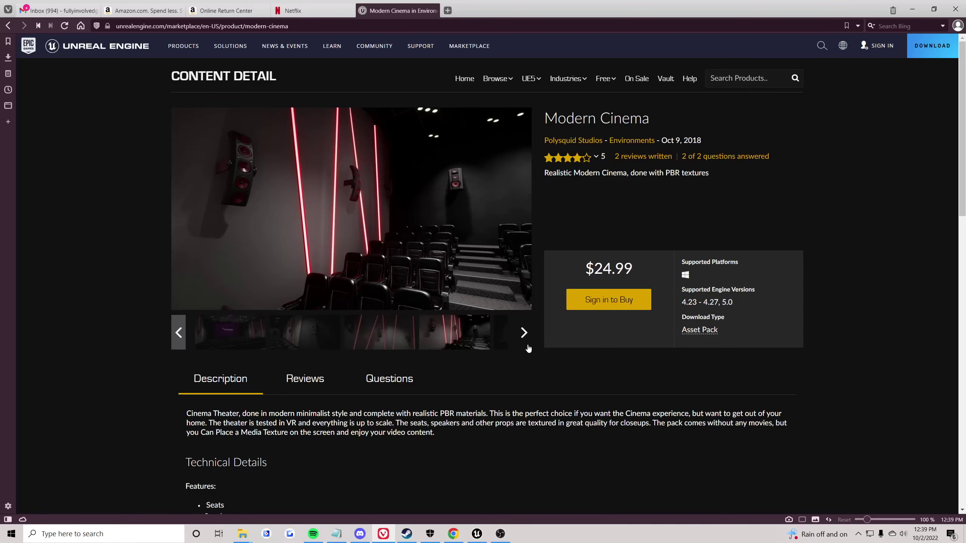
{"action": "left_click", "coordinate": [391, 332]}
{"action": "scroll", "coordinate": [307, 222], "scroll_direction": "down", "scroll_amount": 5}
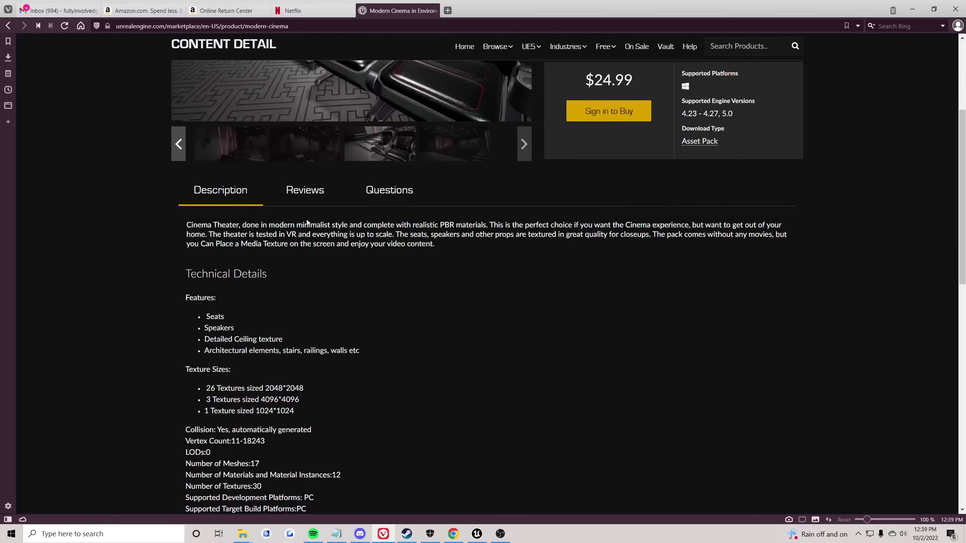
{"action": "left_click", "coordinate": [302, 201]}
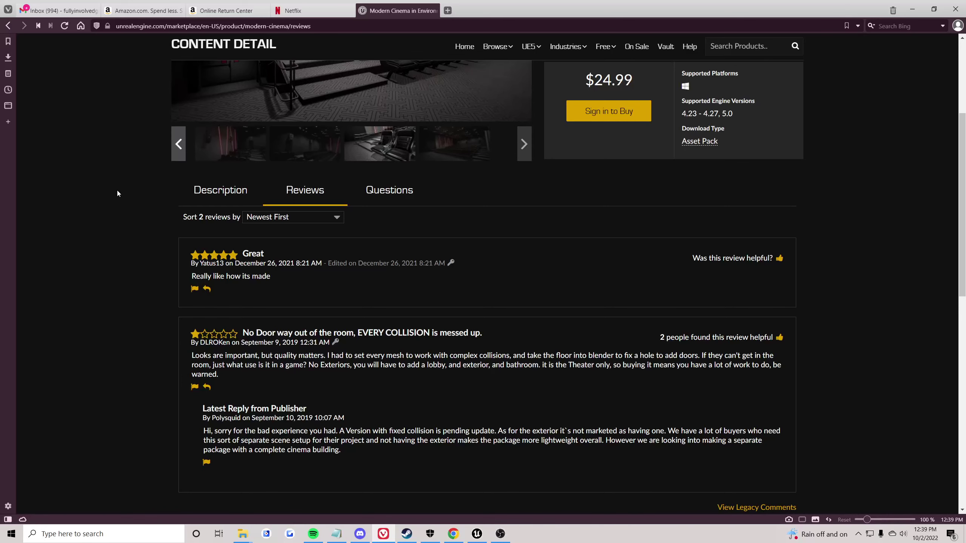
- Return to the "cinema" results and look through the listed packs
{"action": "key", "text": "alt+Left"}
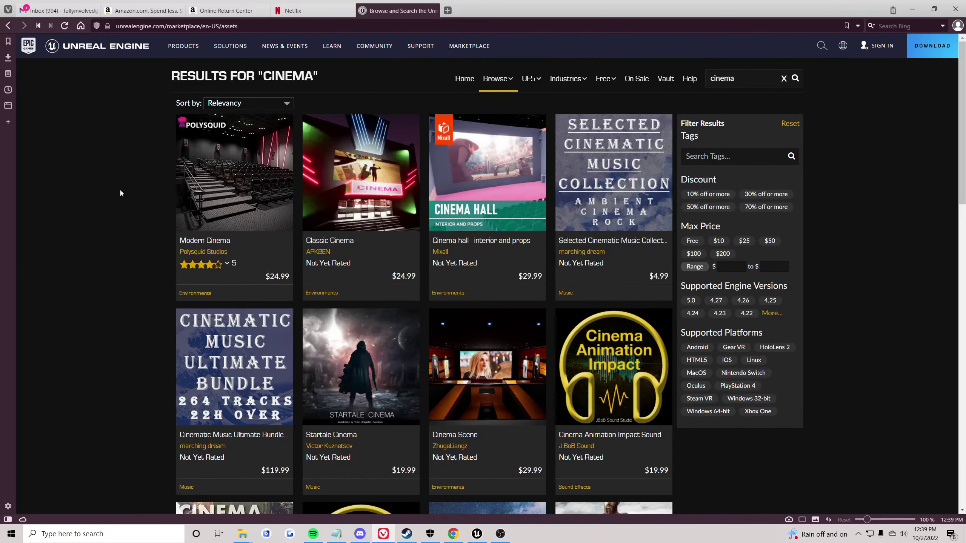
{"action": "scroll", "coordinate": [121, 192], "scroll_direction": "down", "scroll_amount": 5}
{"action": "scroll", "coordinate": [124, 203], "scroll_direction": "down", "scroll_amount": 7}
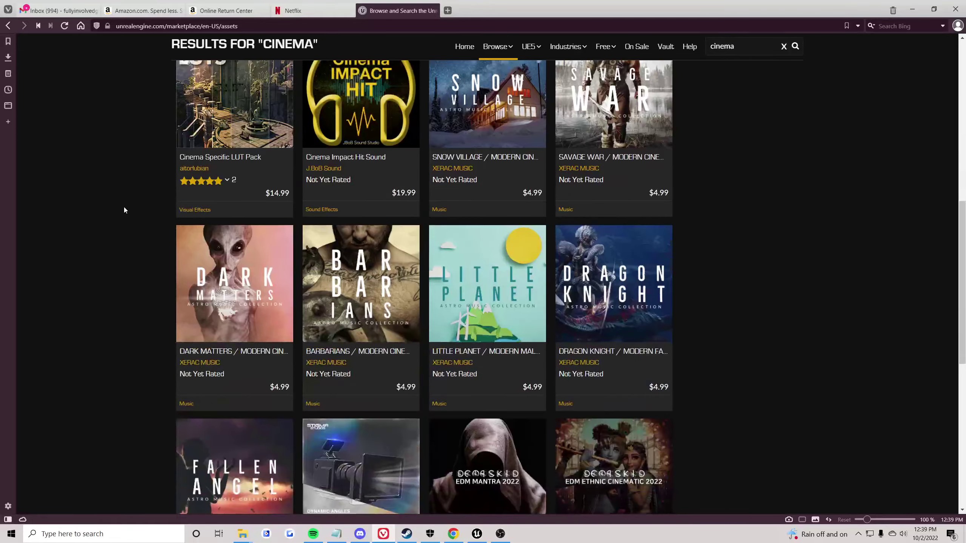
{"action": "scroll", "coordinate": [125, 208], "scroll_direction": "up", "scroll_amount": 11}
{"action": "scroll", "coordinate": [127, 212], "scroll_direction": "up", "scroll_amount": 3}
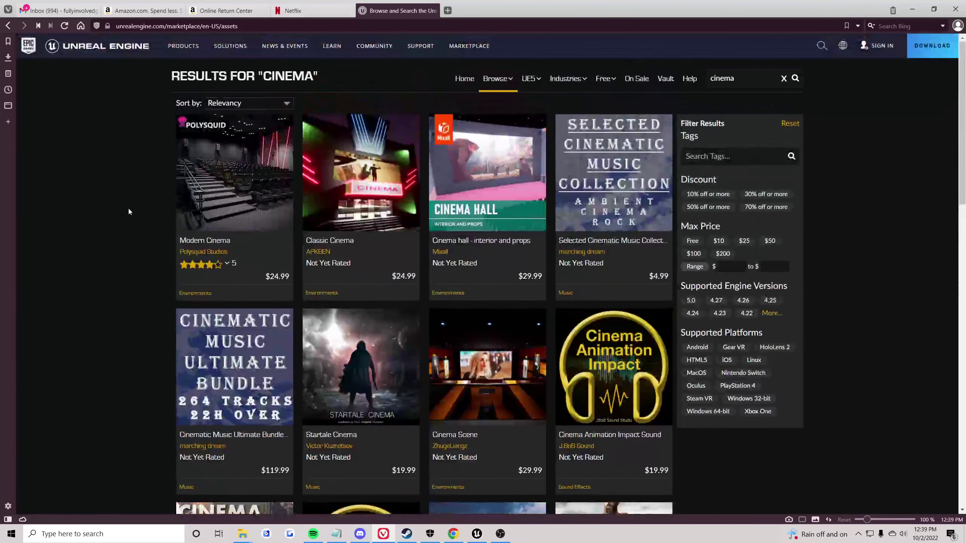
- Reopen the Movie Theater Pack product page from its copied address and review its description and technical details
{"action": "left_click", "coordinate": [266, 26]}
{"action": "type", "text": "https://unrealengine.com/marketplace/en-US/product/movie-theater-pack-realistic-movie-theater-props"}
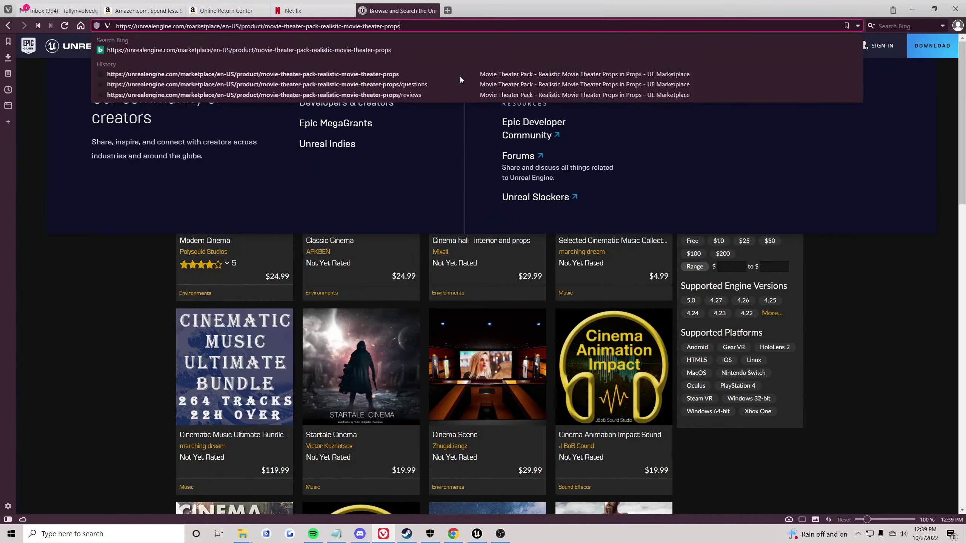
{"action": "key", "text": "Return"}
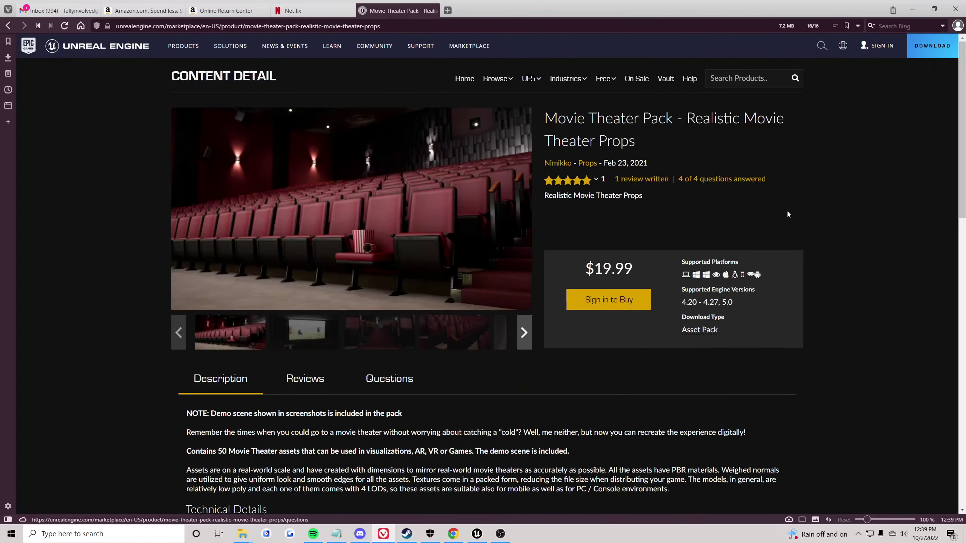
{"action": "scroll", "coordinate": [787, 214], "scroll_direction": "down", "scroll_amount": 5}
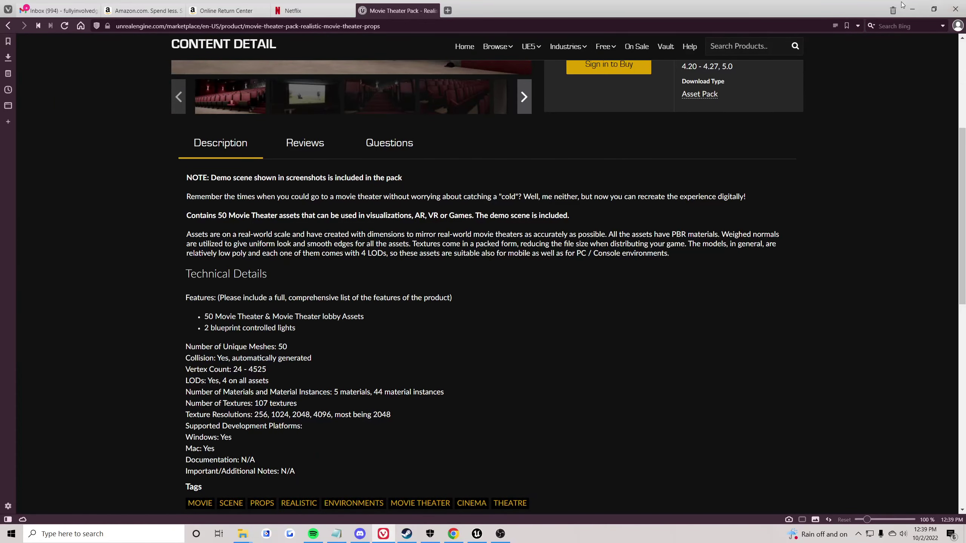
- Switch to Unreal Editor and copy the narrow corridor's three floor tiles straight up to Z 470 as its ceiling
{"action": "left_click", "coordinate": [911, 8]}
{"action": "right_click_drag", "start_coordinate": [441, 174], "coordinate": [722, 186]}
{"action": "left_click", "coordinate": [440, 174]}
{"action": "key", "text": "w"}
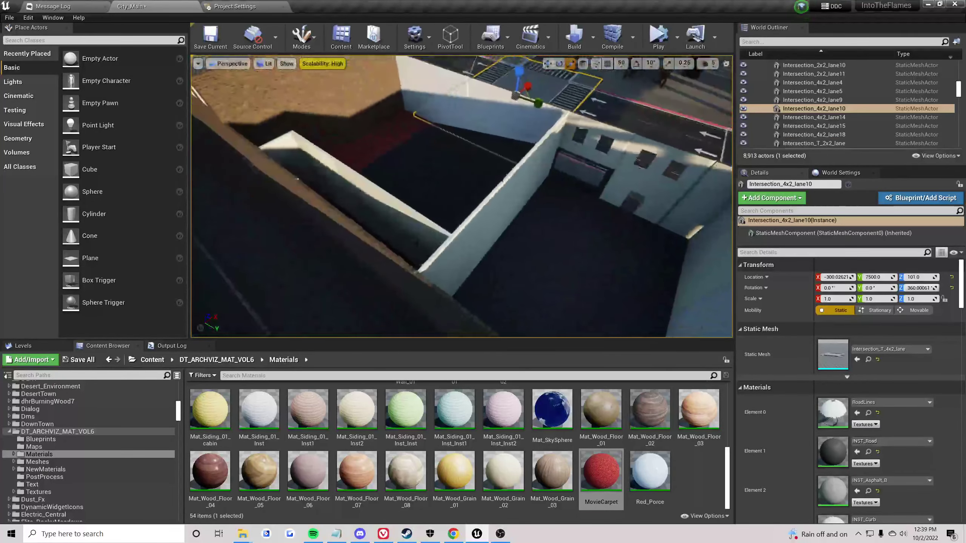
{"action": "right_click_drag", "start_coordinate": [496, 250], "coordinate": [516, 225]}
{"action": "key", "text": "w"}
{"action": "left_click", "coordinate": [473, 171]}
{"action": "right_click_drag", "start_coordinate": [473, 171], "coordinate": [456, 182]}
{"action": "left_click", "coordinate": [456, 167]}
{"action": "left_click", "coordinate": [445, 105], "text": "shift"}
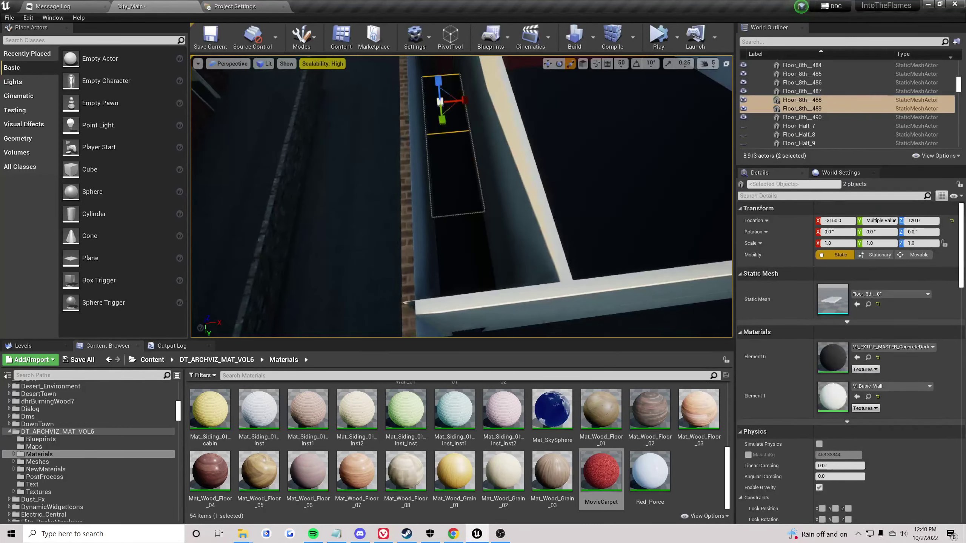
{"action": "key", "text": "e"}
{"action": "key", "text": "w"}
{"action": "right_click_drag", "start_coordinate": [456, 244], "coordinate": [388, 160]}
{"action": "right_click_drag", "start_coordinate": [445, 268], "coordinate": [578, 106]}
{"action": "left_click", "coordinate": [610, 65]}
{"action": "right_click_drag", "start_coordinate": [511, 184], "coordinate": [438, 183]}
{"action": "key", "text": "r"}
{"action": "left_click_drag", "start_coordinate": [413, 213], "coordinate": [418, 130], "text": "alt"}
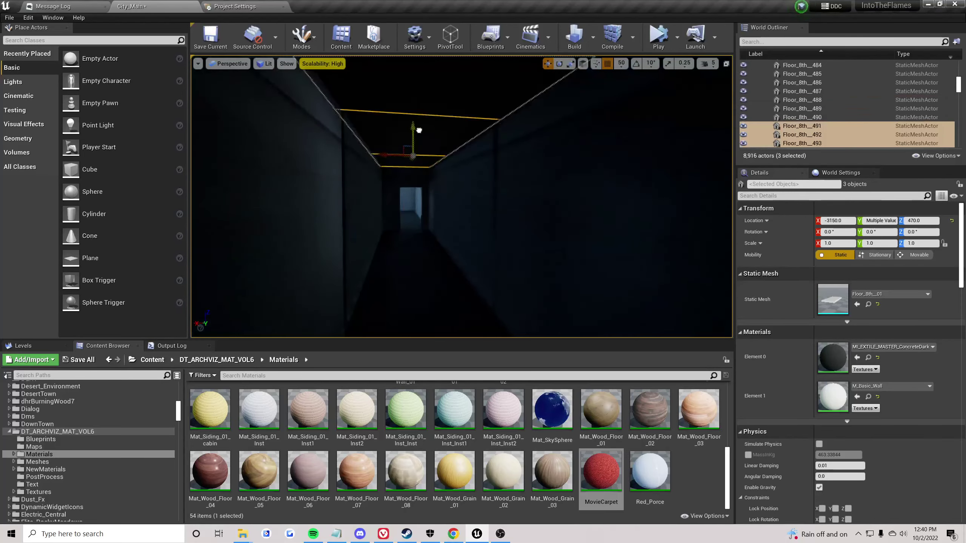
{"action": "right_click_drag", "start_coordinate": [418, 130], "coordinate": [418, 185]}
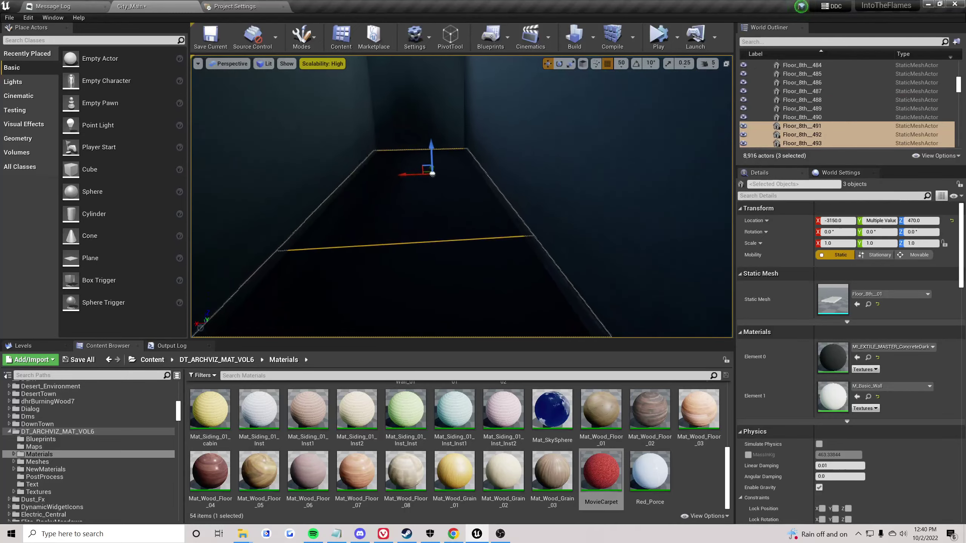
- Start a full-screen play preview from the road in front of the cinema entrance
{"action": "left_click", "coordinate": [418, 130]}
{"action": "right_click_drag", "start_coordinate": [417, 130], "coordinate": [290, 144]}
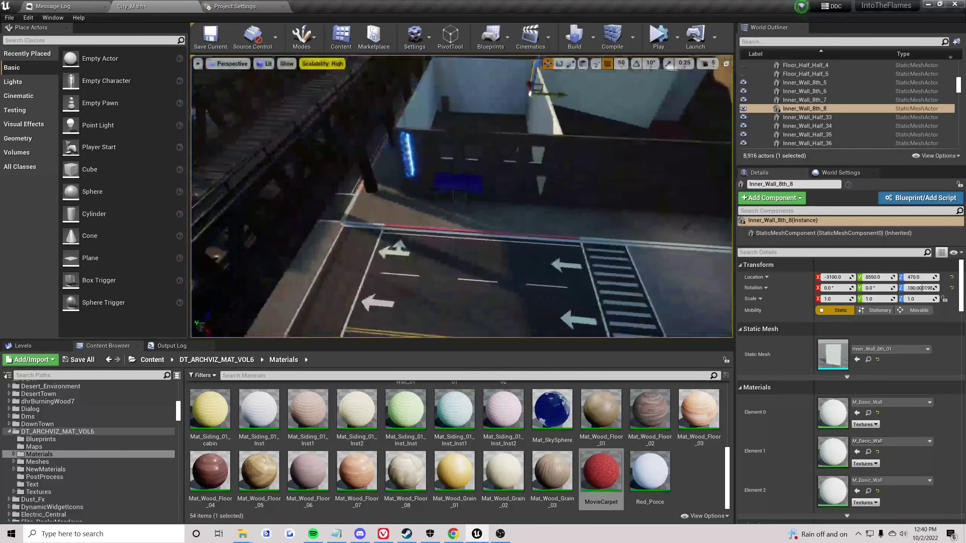
{"action": "right_click", "coordinate": [473, 261]}
{"action": "left_click", "coordinate": [507, 498]}
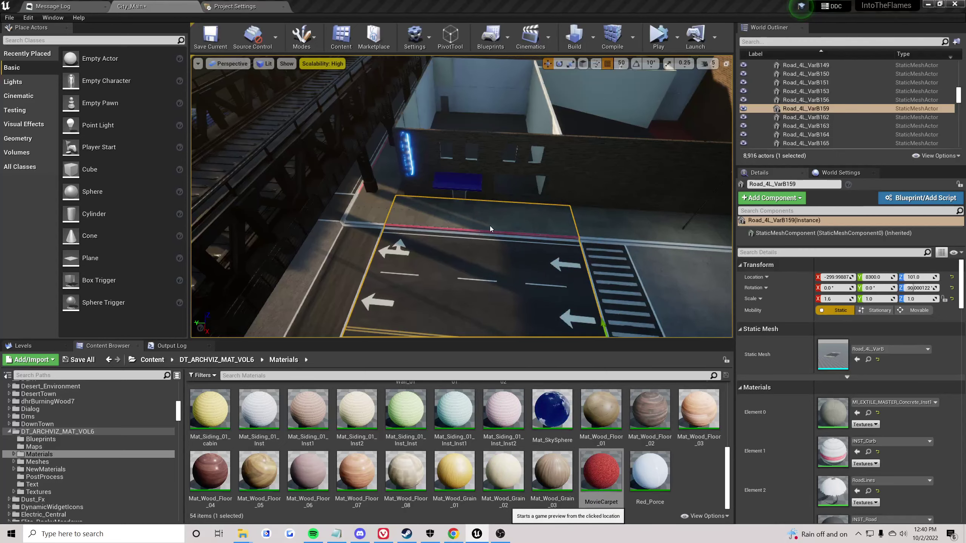
{"action": "key", "text": "F11"}
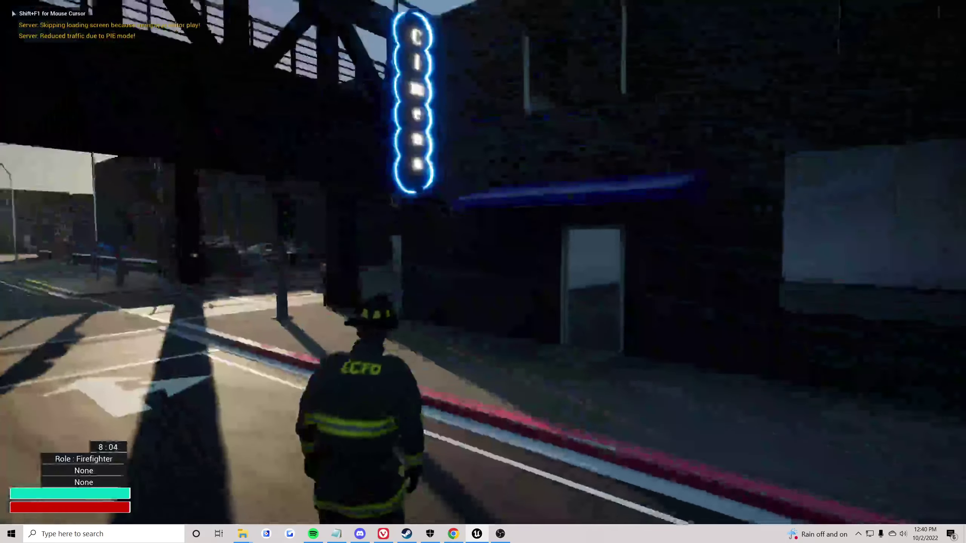
- Walk through the cinema's lobby, corridor and sloped hall to inspect floors and ceilings, and stop the preview
{"action": "key", "text": "w"}
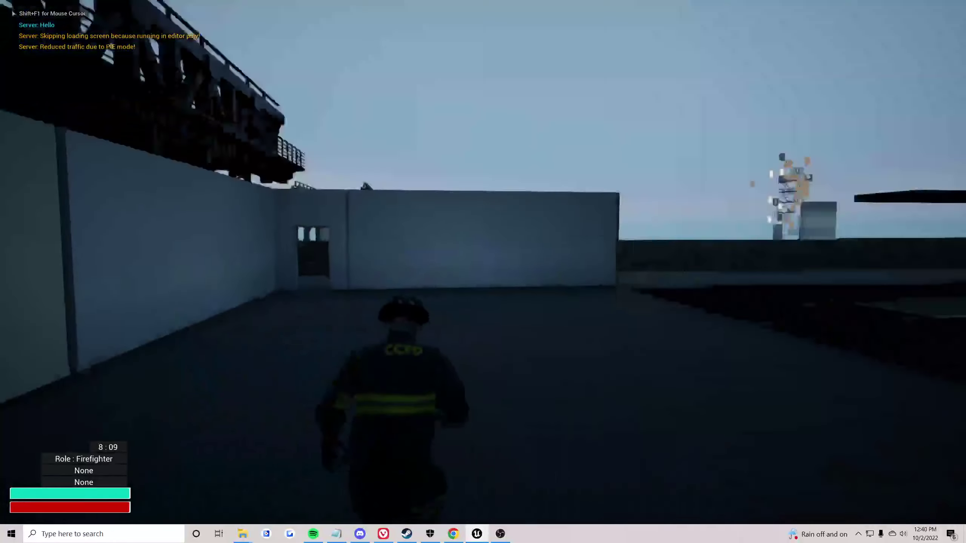
{"action": "key", "text": "w"}
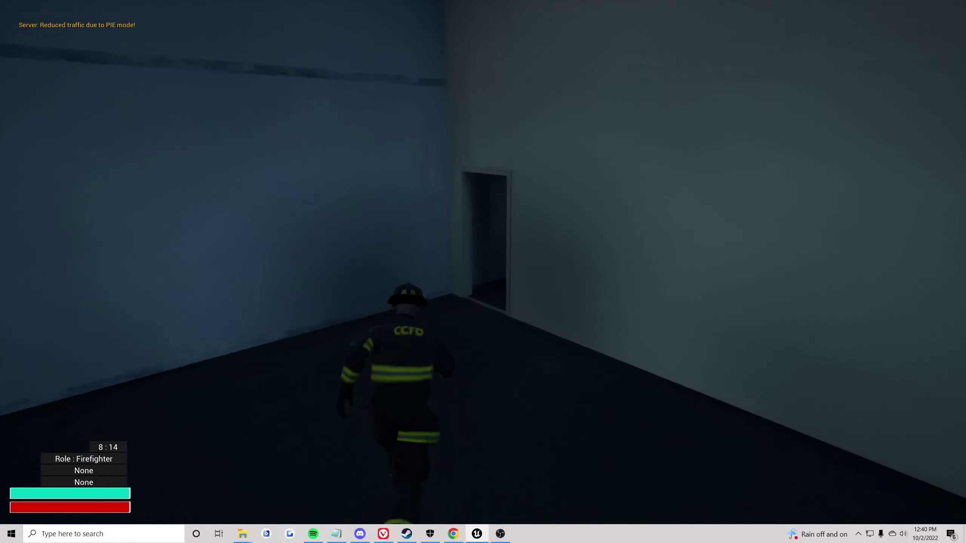
{"action": "key", "text": "w"}
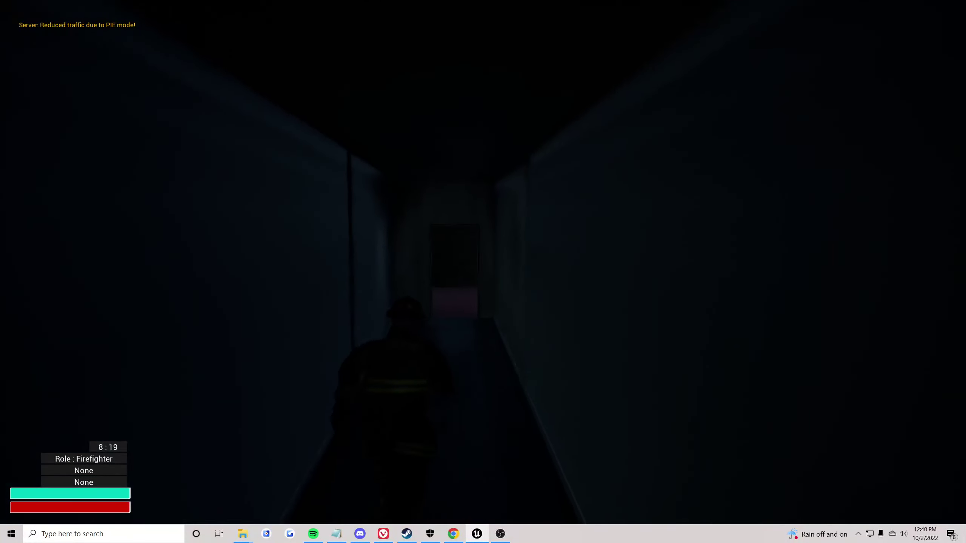
{"action": "key", "text": "w"}
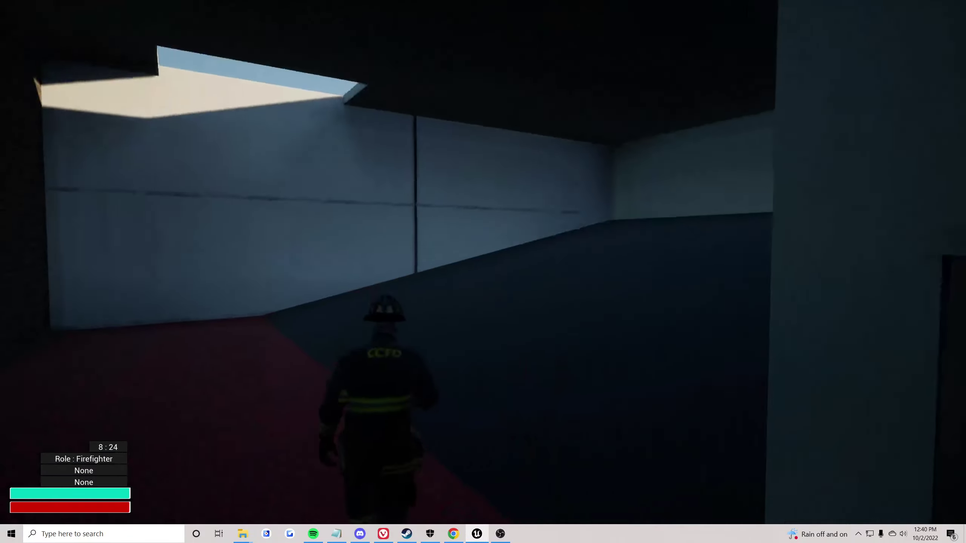
{"action": "key", "text": "w"}
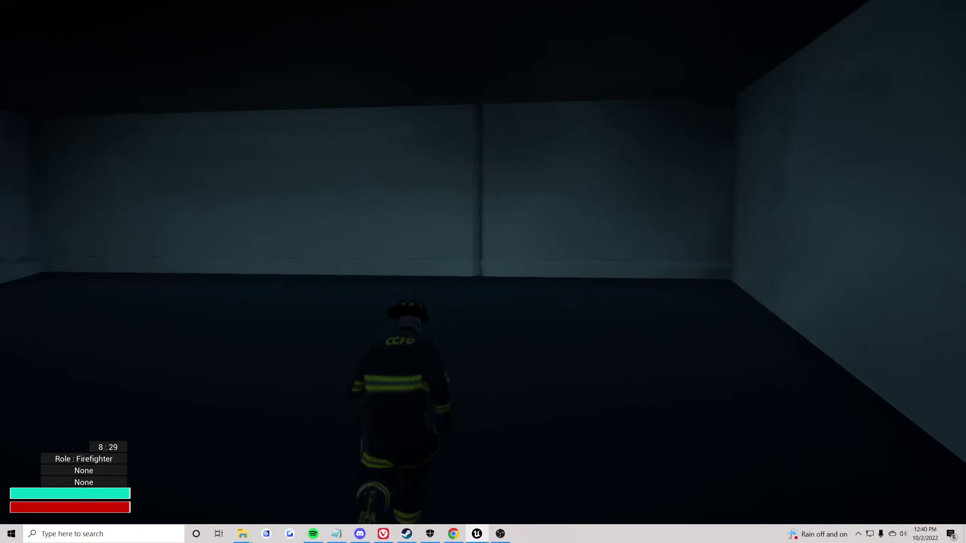
{"action": "key", "text": "w"}
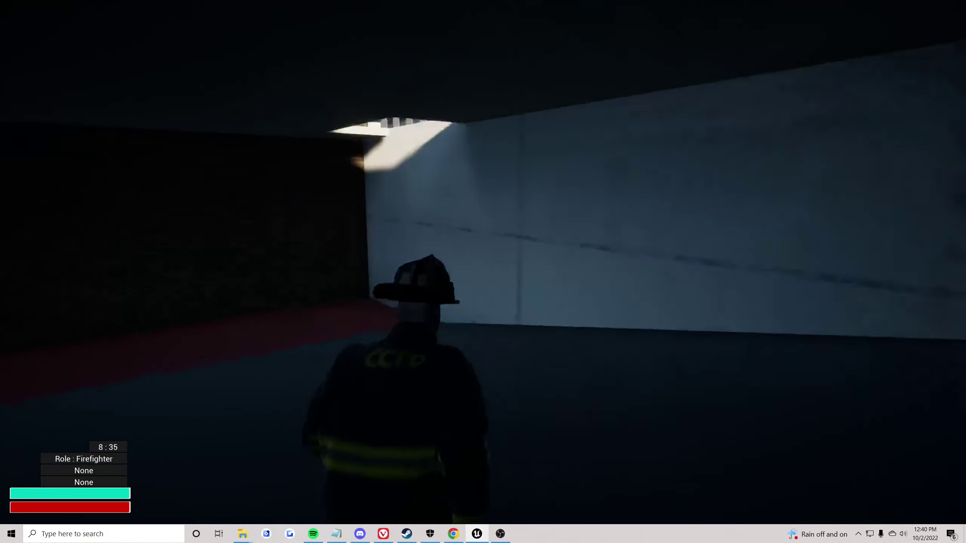
{"action": "key", "text": "w"}
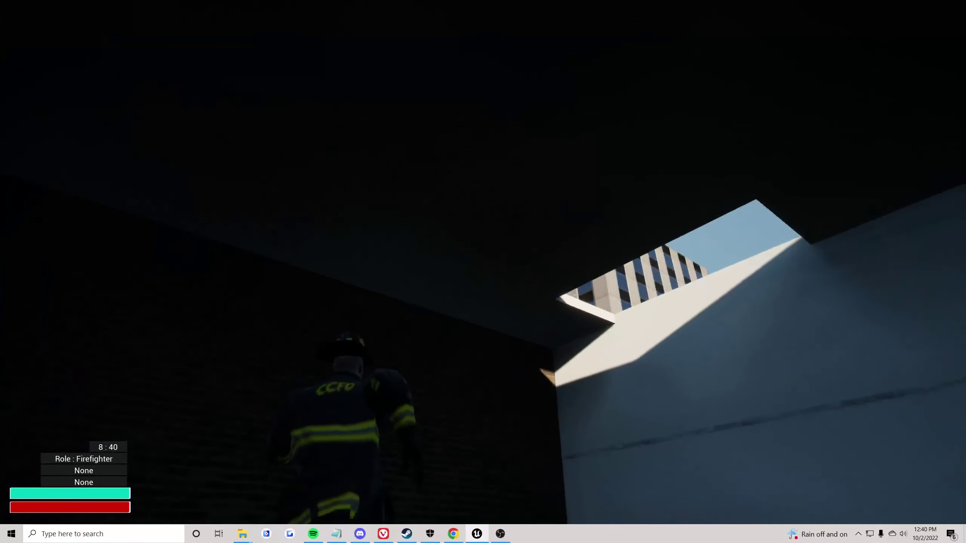
{"action": "key", "text": "w"}
{"action": "key", "text": "F11"}
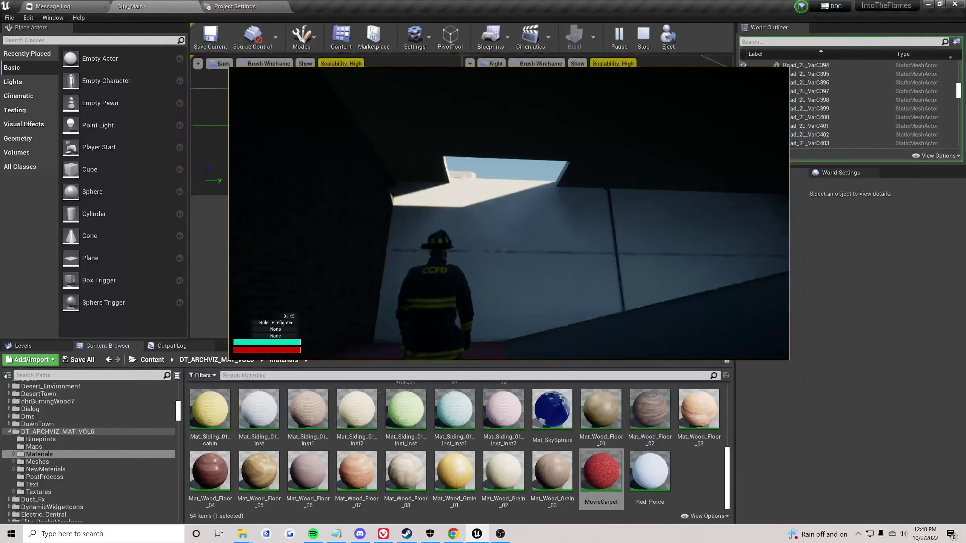
{"action": "key", "text": "super"}
{"action": "left_click", "coordinate": [649, 40]}
{"action": "left_click", "coordinate": [643, 37]}
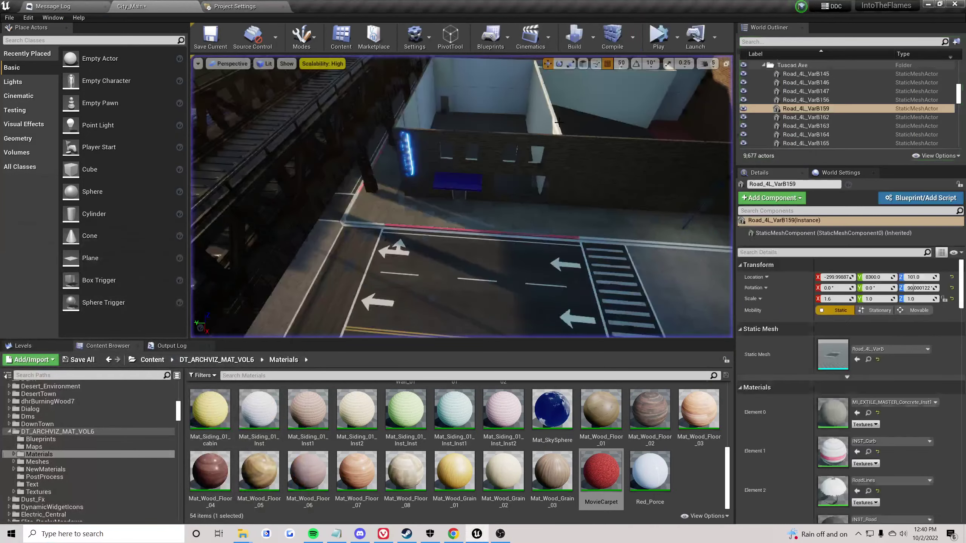
- Make every hidden part of the Movies building visible again by toggling the visibility of its outliner folder
{"action": "right_click_drag", "start_coordinate": [539, 130], "coordinate": [559, 130]}
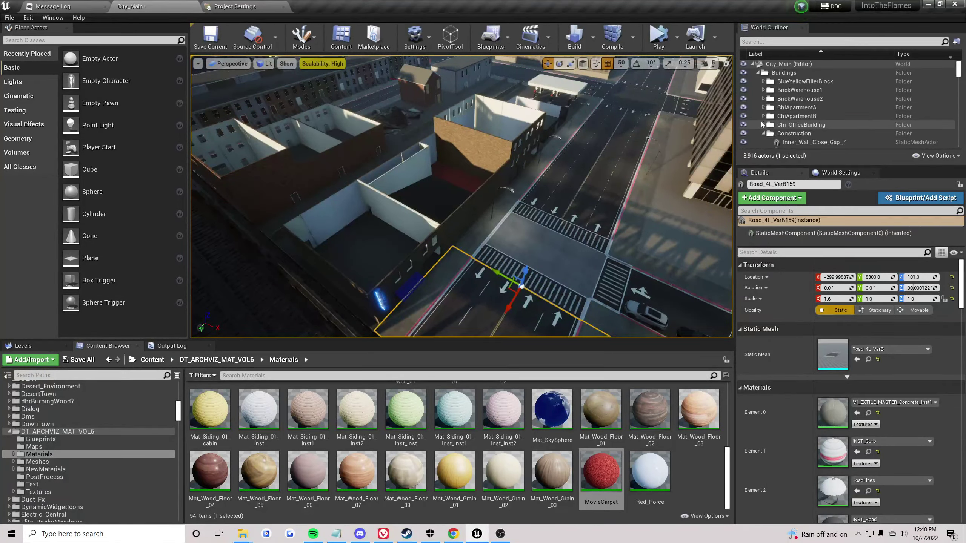
{"action": "left_click", "coordinate": [762, 125]}
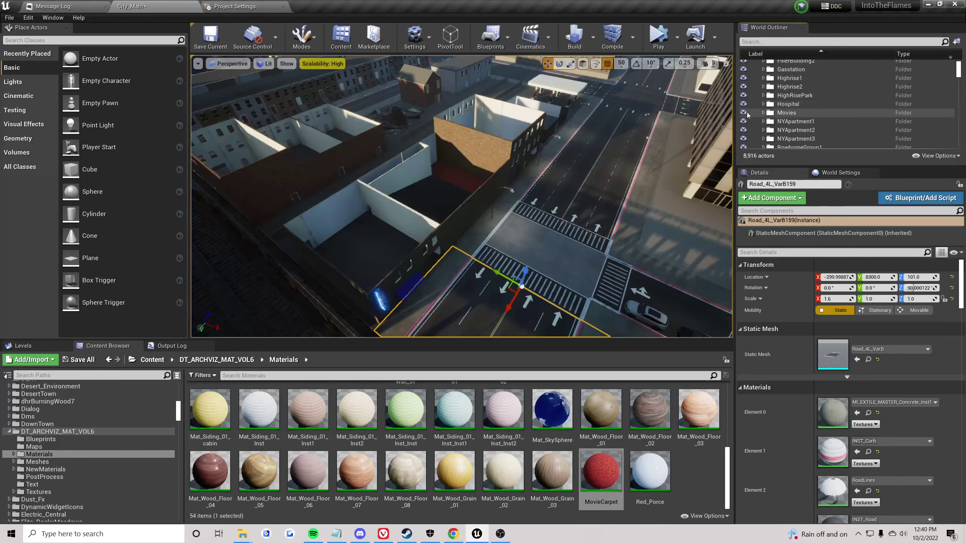
{"action": "left_click", "coordinate": [744, 112]}
{"action": "left_click", "coordinate": [744, 113]}
{"action": "right_click_drag", "start_coordinate": [646, 152], "coordinate": [513, 198]}
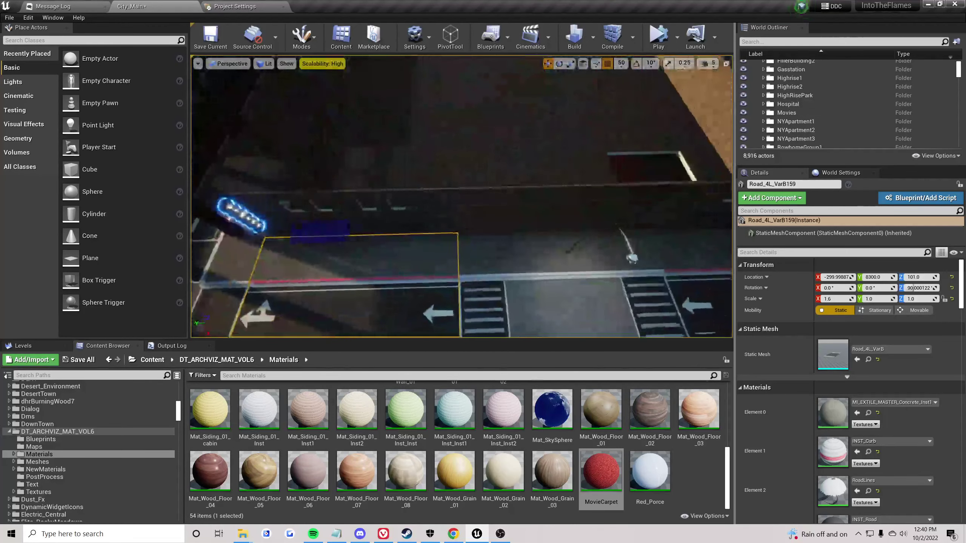
- Copy the neighbouring roof tile along the Y axis to close the opening in the cinema's flat roof
{"action": "left_click", "coordinate": [480, 160]}
{"action": "right_click_drag", "start_coordinate": [480, 160], "coordinate": [533, 175]}
{"action": "left_click", "coordinate": [490, 152]}
{"action": "scroll", "coordinate": [490, 152], "scroll_direction": "up", "scroll_amount": 3}
{"action": "right_click_drag", "start_coordinate": [480, 157], "coordinate": [480, 137]}
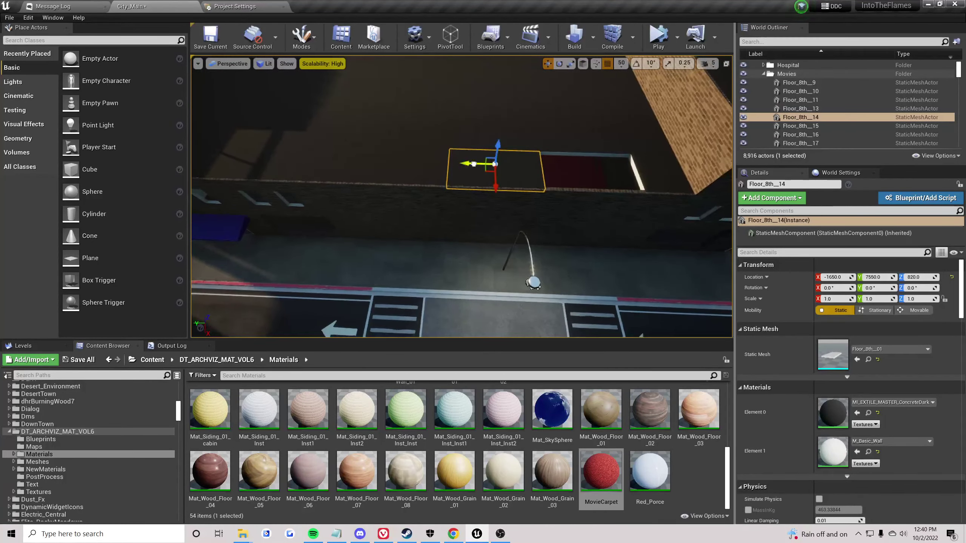
{"action": "left_click_drag", "start_coordinate": [474, 164], "coordinate": [560, 171], "text": "alt"}
- Browse to the mesh of the wall behind the neon sign and place a Cladding_Edge_01 trim at that building corner
{"action": "left_click", "coordinate": [415, 255]}
{"action": "right_click_drag", "start_coordinate": [415, 255], "coordinate": [414, 256]}
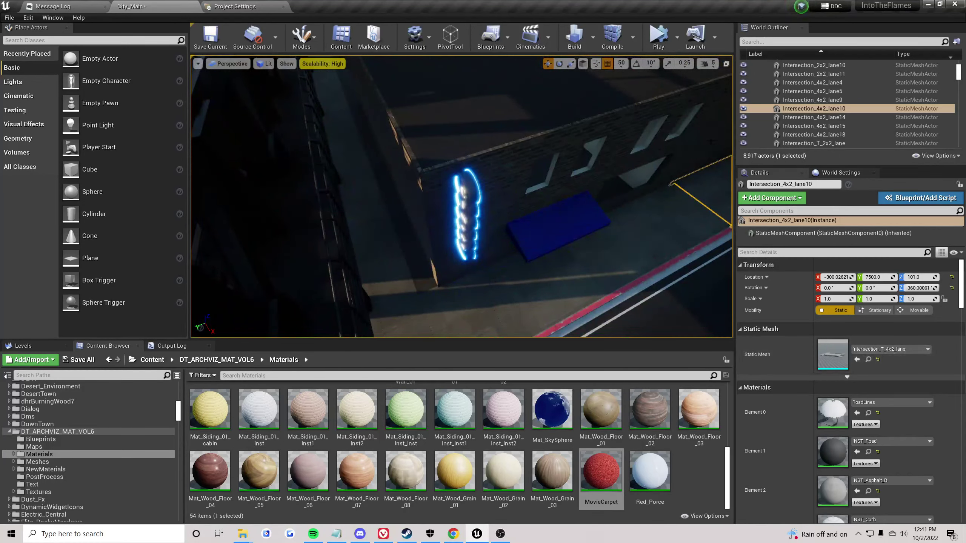
{"action": "left_click", "coordinate": [466, 206]}
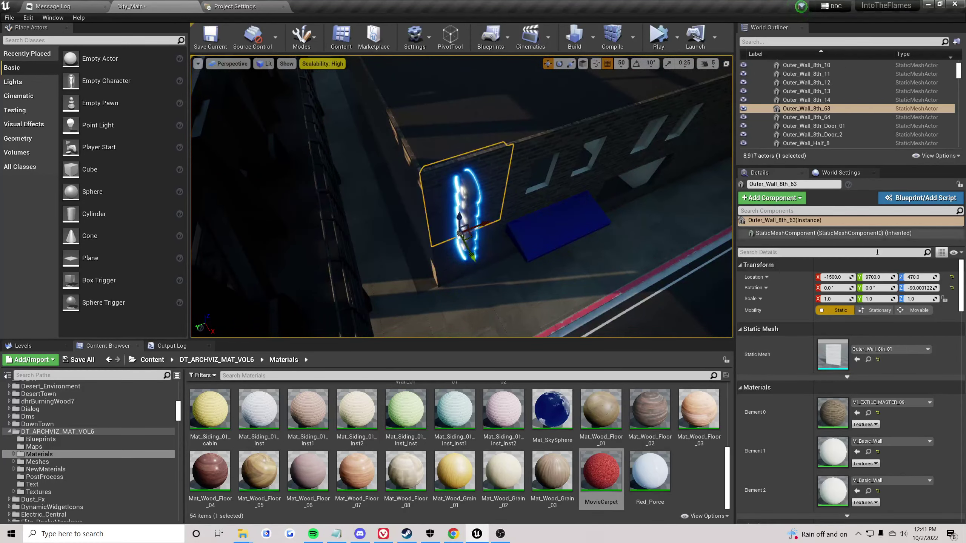
{"action": "left_click", "coordinate": [867, 360]}
{"action": "right_click_drag", "start_coordinate": [595, 175], "coordinate": [594, 175]}
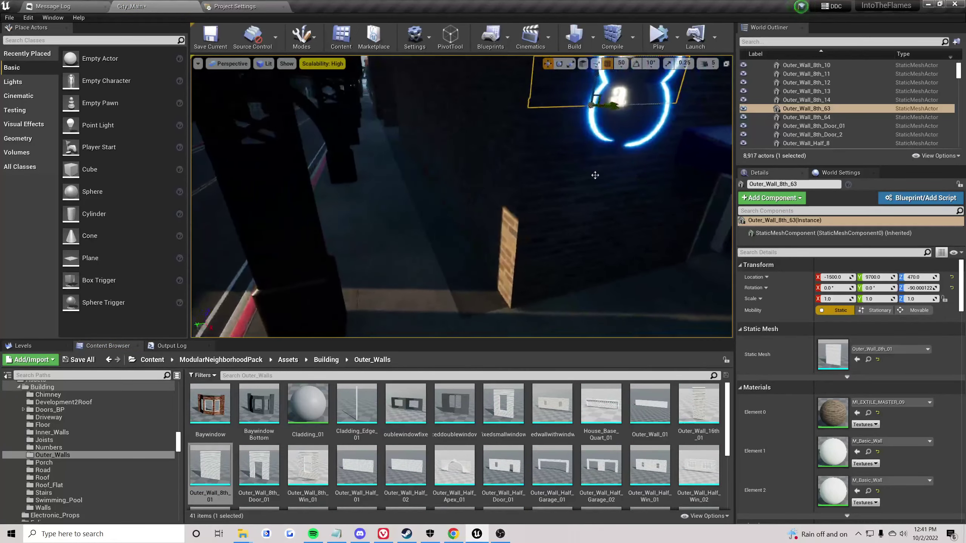
{"action": "left_click_drag", "start_coordinate": [375, 396], "coordinate": [496, 302]}
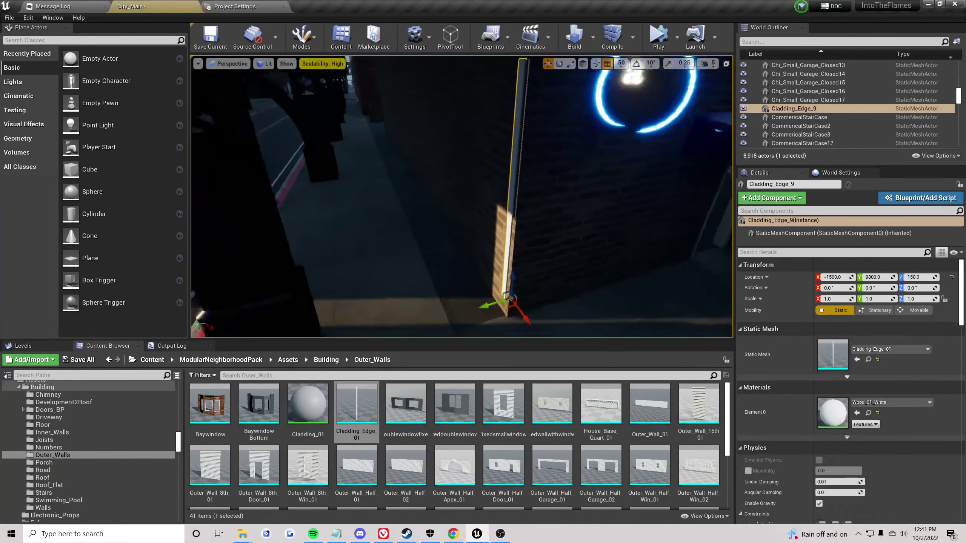
- Rotate the cladding edge to -90° about the Z axis using 10° rotation snapping
{"action": "key", "text": "e"}
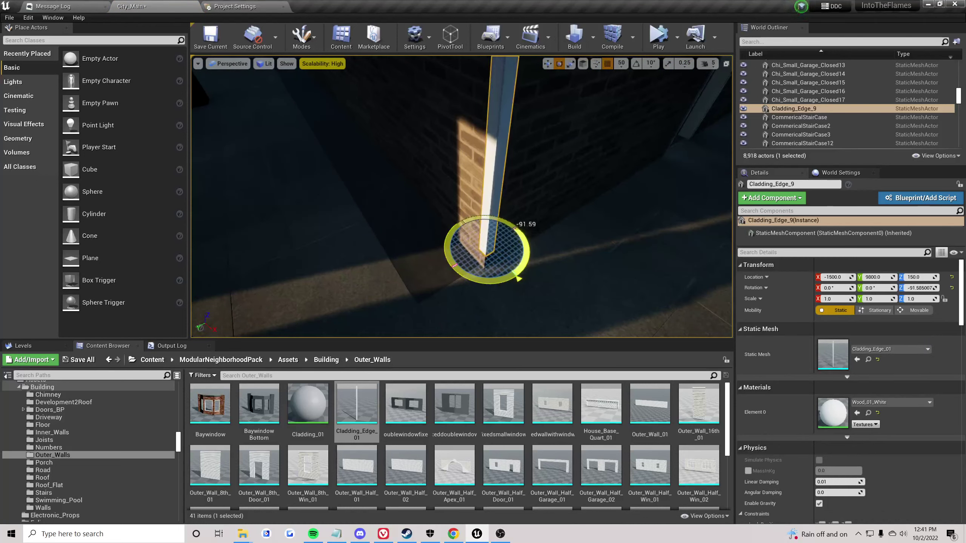
{"action": "key", "text": "ctrl+z"}
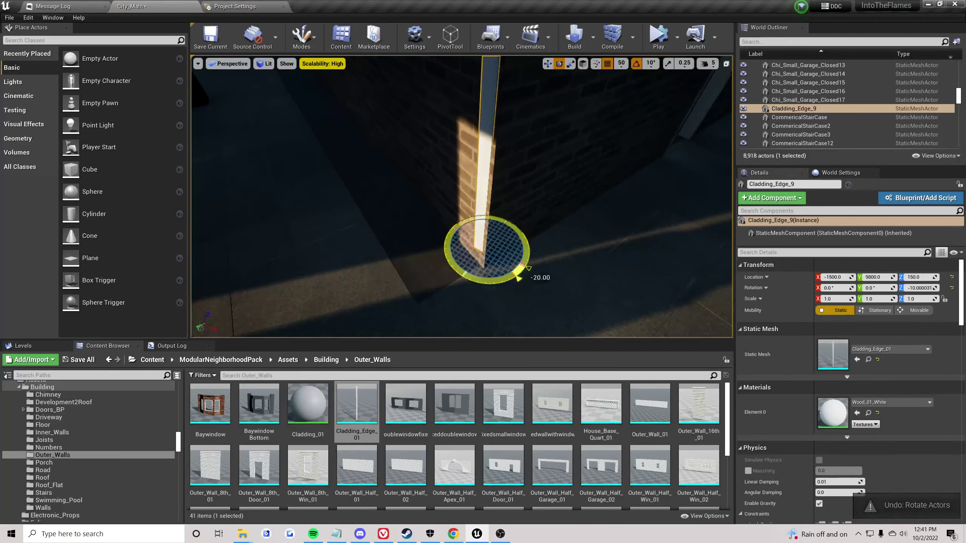
{"action": "left_click_drag", "start_coordinate": [529, 268], "coordinate": [517, 227]}
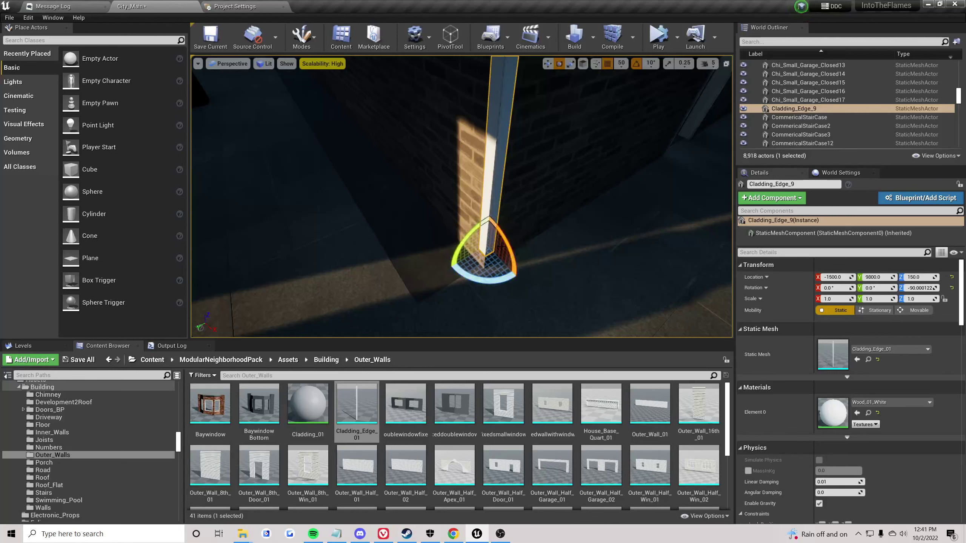
- Lower the cladding edge to Z 120 with a grid snap of 10, and restore the grid snap to 50
{"action": "right_click_drag", "start_coordinate": [494, 240], "coordinate": [530, 207]}
{"action": "left_click", "coordinate": [621, 63]}
{"action": "left_click", "coordinate": [631, 114]}
{"action": "key", "text": "f"}
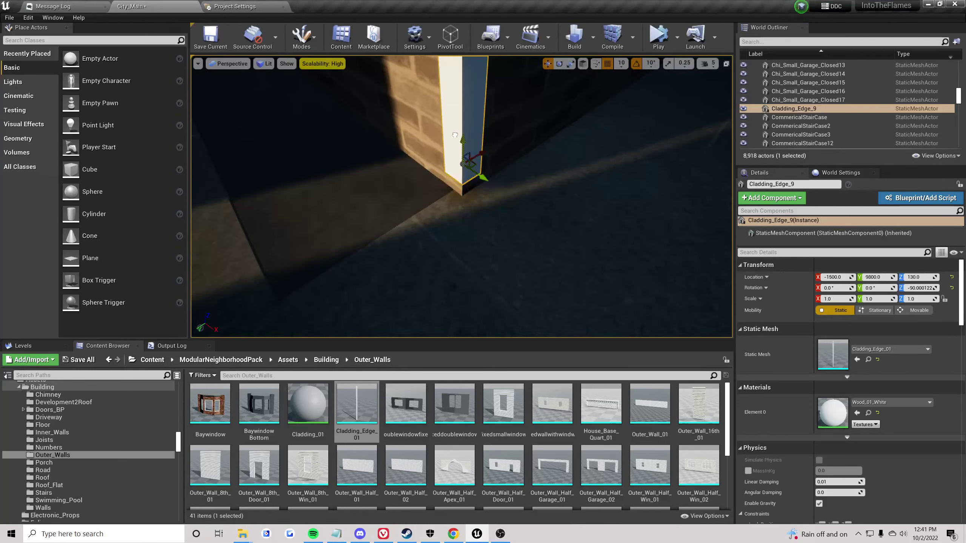
{"action": "right_click_drag", "start_coordinate": [455, 154], "coordinate": [413, 179]}
{"action": "left_click", "coordinate": [621, 63]}
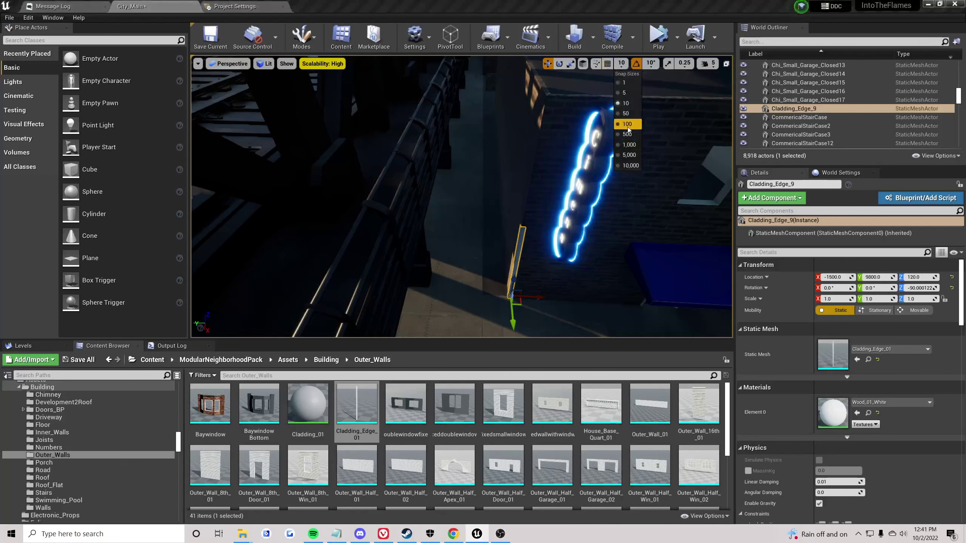
{"action": "left_click", "coordinate": [628, 116]}
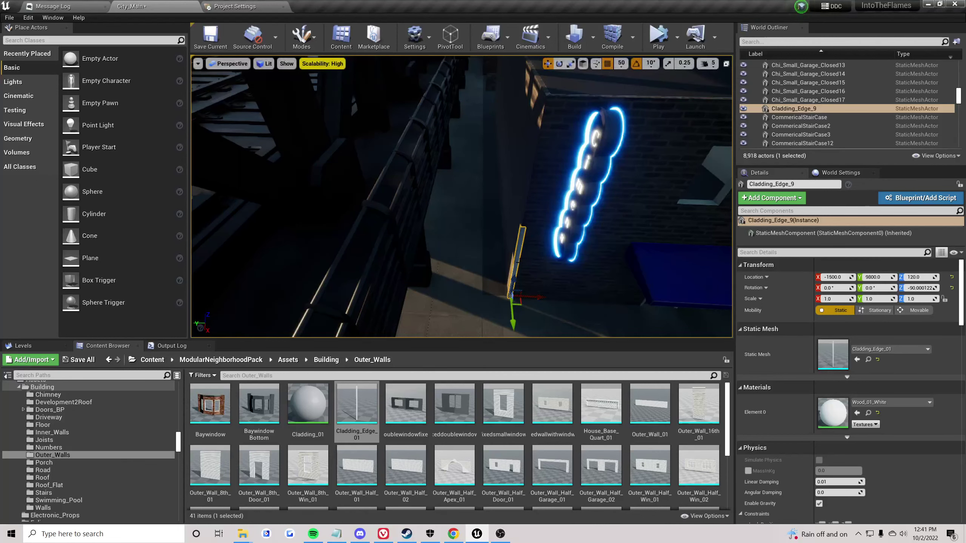
- Stack a copy of the cladding edge above the first, and copy both along the facade to the corner of the three-storey section
{"action": "left_click", "coordinate": [495, 253]}
{"action": "right_click_drag", "start_coordinate": [495, 254], "coordinate": [492, 228]}
{"action": "left_click", "coordinate": [512, 176]}
{"action": "left_click", "coordinate": [503, 249], "text": "ctrl"}
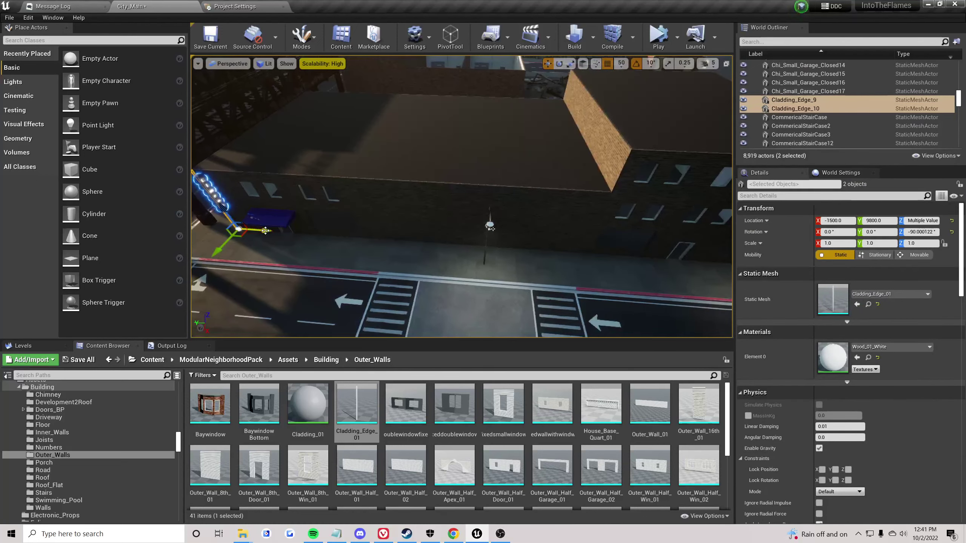
{"action": "left_click_drag", "start_coordinate": [264, 231], "coordinate": [492, 219], "text": "alt"}
{"action": "right_click_drag", "start_coordinate": [608, 258], "coordinate": [608, 246]}
{"action": "key", "text": "w"}
{"action": "key", "text": "s"}
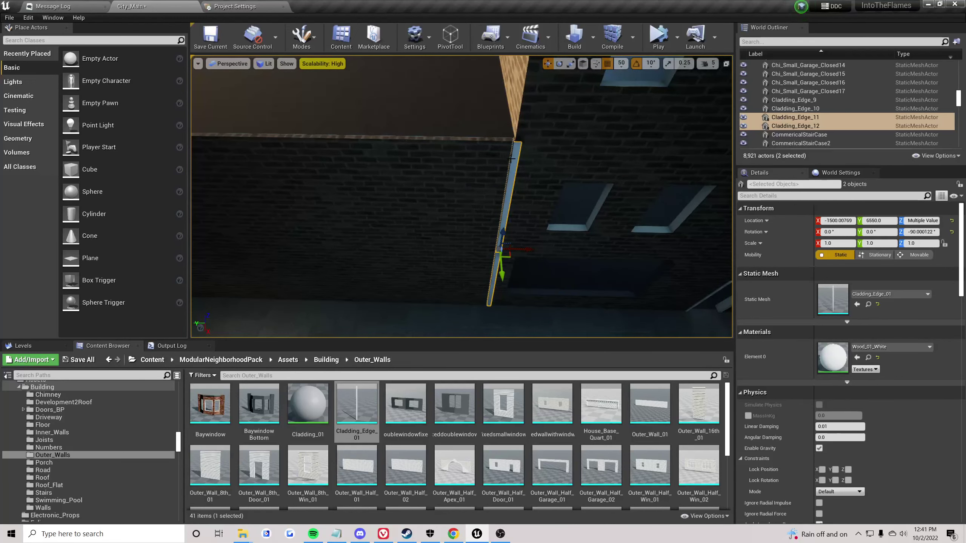
- Copy the upper cladding edge straight up to Z 820 so the trim covers the third storey
{"action": "left_click", "coordinate": [516, 154]}
{"action": "key", "text": "s"}
{"action": "right_click_drag", "start_coordinate": [516, 154], "coordinate": [517, 119]}
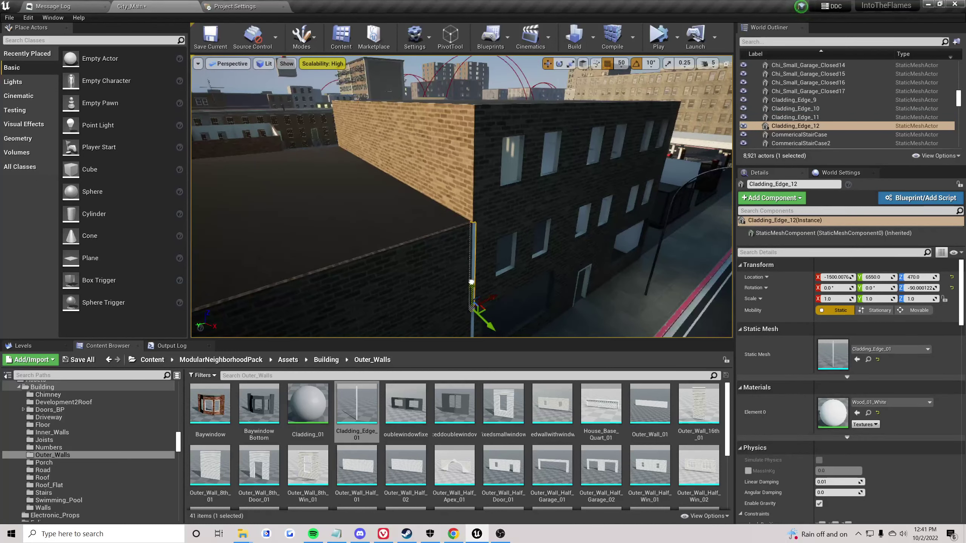
{"action": "left_click", "coordinate": [398, 193]}
{"action": "key", "text": "s"}
{"action": "right_click_drag", "start_coordinate": [398, 193], "coordinate": [401, 213]}
{"action": "left_click", "coordinate": [405, 272]}
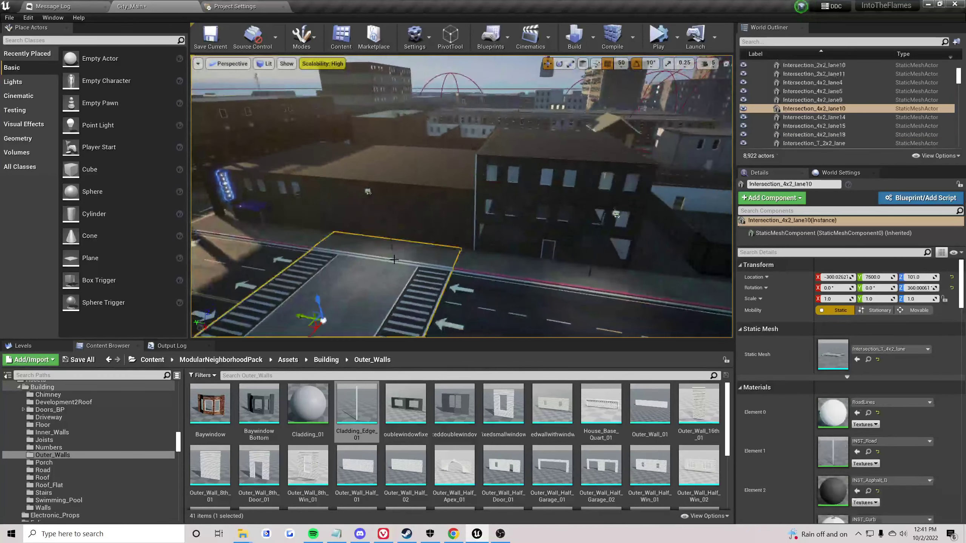
{"action": "key", "text": "w"}
{"action": "right_click_drag", "start_coordinate": [405, 271], "coordinate": [406, 231]}
- Copy the three stacked cladding edges to the far front corner of the three-storey section and rotate the copies to -180° about Z
{"action": "left_click", "coordinate": [414, 212]}
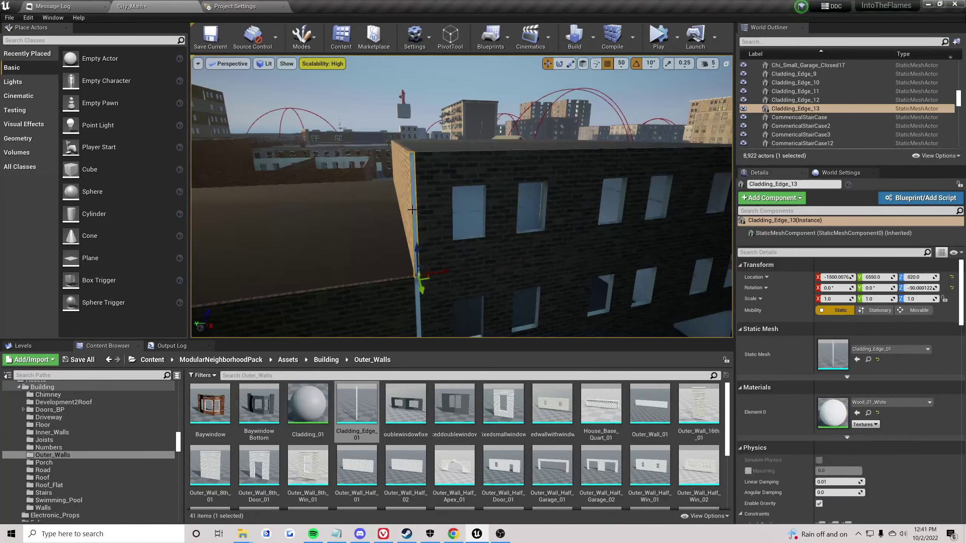
{"action": "scroll", "coordinate": [412, 215], "scroll_direction": "up", "scroll_amount": 4}
{"action": "left_click", "coordinate": [423, 286], "text": "ctrl"}
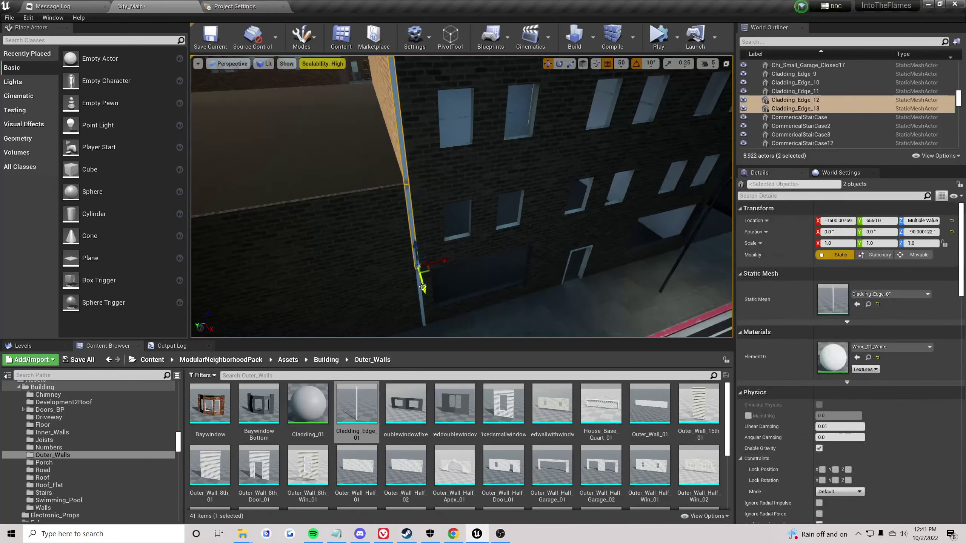
{"action": "left_click", "coordinate": [419, 292], "text": "ctrl"}
{"action": "key", "text": "s"}
{"action": "right_click_drag", "start_coordinate": [419, 291], "coordinate": [388, 312]}
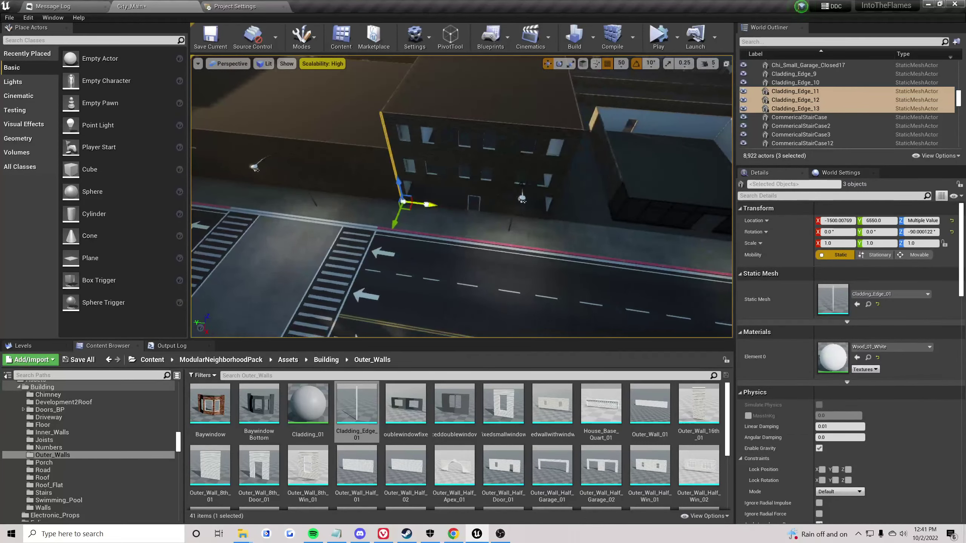
{"action": "left_click_drag", "start_coordinate": [429, 205], "coordinate": [582, 218], "text": "alt"}
{"action": "key", "text": "e"}
{"action": "key", "text": "f"}
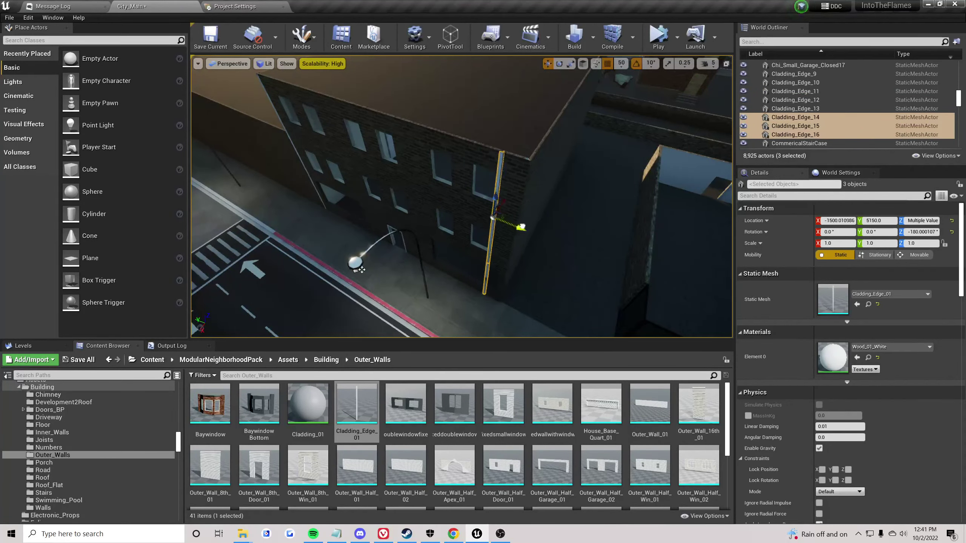
- Copy the three cladding edges along the end wall to the rear corner at X -3250 and turn them to fit that corner
{"action": "right_click_drag", "start_coordinate": [548, 233], "coordinate": [399, 221]}
{"action": "left_click_drag", "start_coordinate": [397, 157], "coordinate": [708, 187], "text": "alt"}
{"action": "key", "text": "f"}
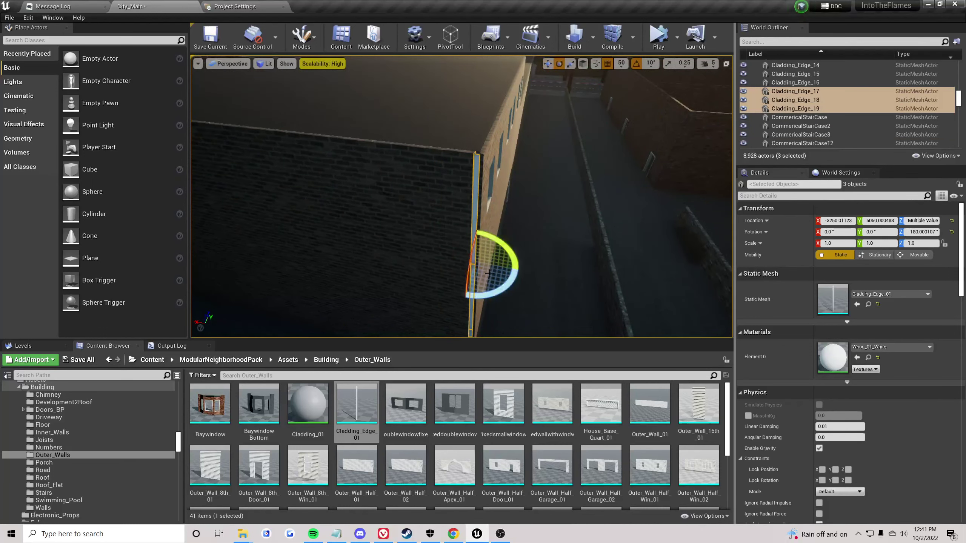
{"action": "right_click_drag", "start_coordinate": [482, 235], "coordinate": [388, 239]}
- Copy the three cladding edges along the rear wall to the junction with the low cinema section and rotate them by -90°
{"action": "key", "text": "w"}
{"action": "left_click_drag", "start_coordinate": [391, 171], "coordinate": [438, 171], "text": "alt"}
{"action": "right_click_drag", "start_coordinate": [455, 188], "coordinate": [430, 187]}
{"action": "left_click_drag", "start_coordinate": [384, 207], "coordinate": [225, 189]}
{"action": "right_click_drag", "start_coordinate": [441, 223], "coordinate": [342, 223]}
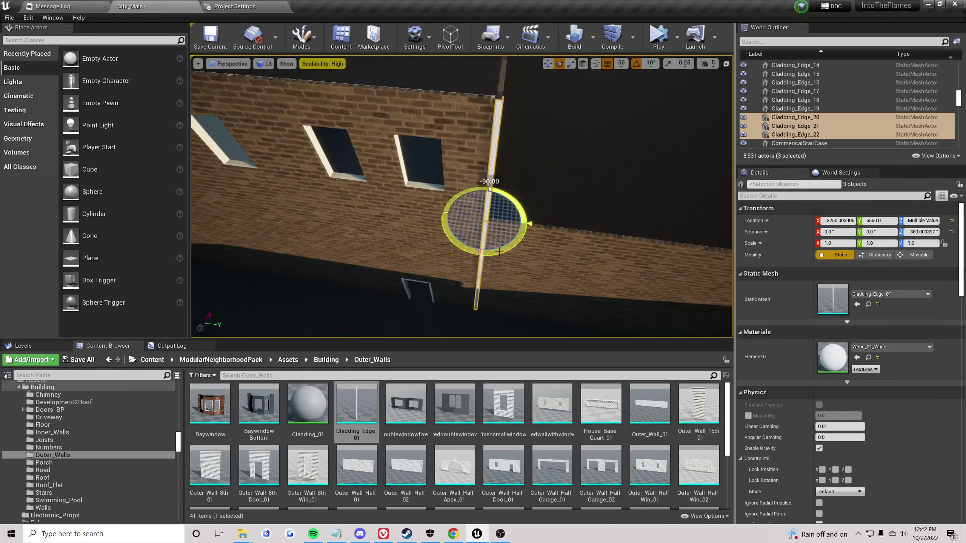
- Copy the three cladding edges to the cinema's rear corner at Y 9800 and delete the one rising above the low roof
{"action": "right_click_drag", "start_coordinate": [499, 252], "coordinate": [545, 269]}
{"action": "key", "text": "w"}
{"action": "left_click_drag", "start_coordinate": [407, 195], "coordinate": [685, 202], "text": "alt"}
{"action": "mouse_move", "coordinate": [684, 202]}
{"action": "right_mouse_down"}
{"action": "mouse_move", "coordinate": [719, 178]}
{"action": "mouse_move", "coordinate": [685, 202]}
{"action": "right_mouse_up"}
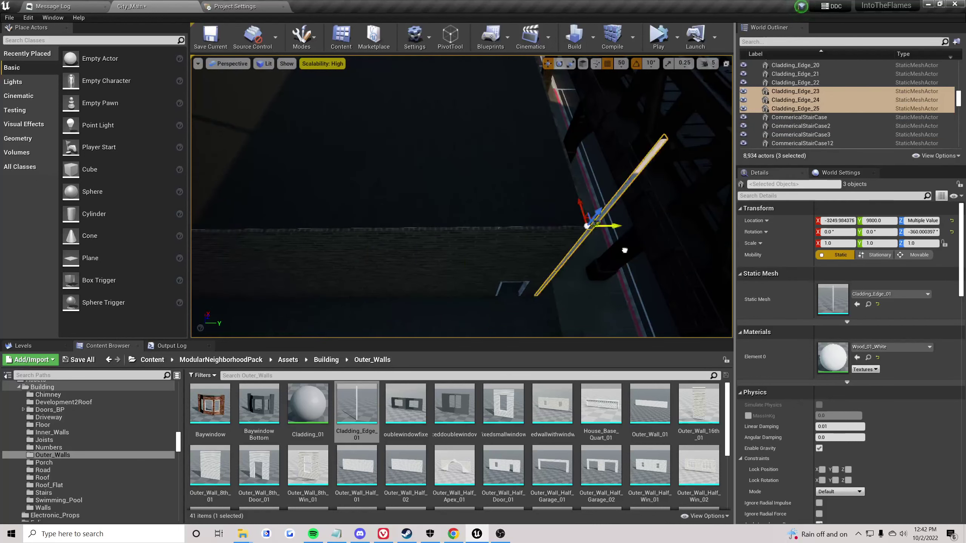
{"action": "right_click_drag", "start_coordinate": [624, 250], "coordinate": [563, 254]}
{"action": "left_click", "coordinate": [433, 171]}
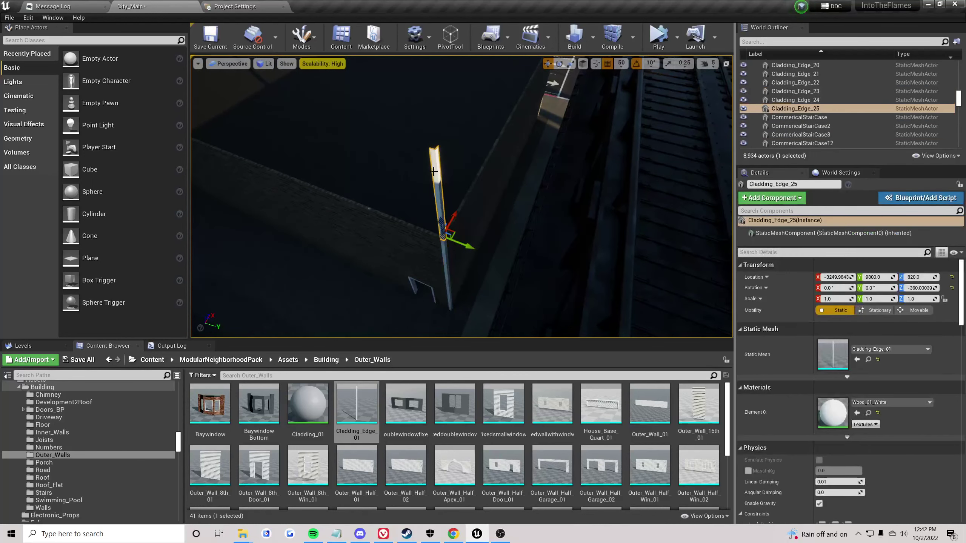
{"action": "key", "text": "Delete"}
{"action": "left_click", "coordinate": [449, 296], "text": "shift"}
{"action": "right_click_drag", "start_coordinate": [449, 296], "coordinate": [353, 315]}
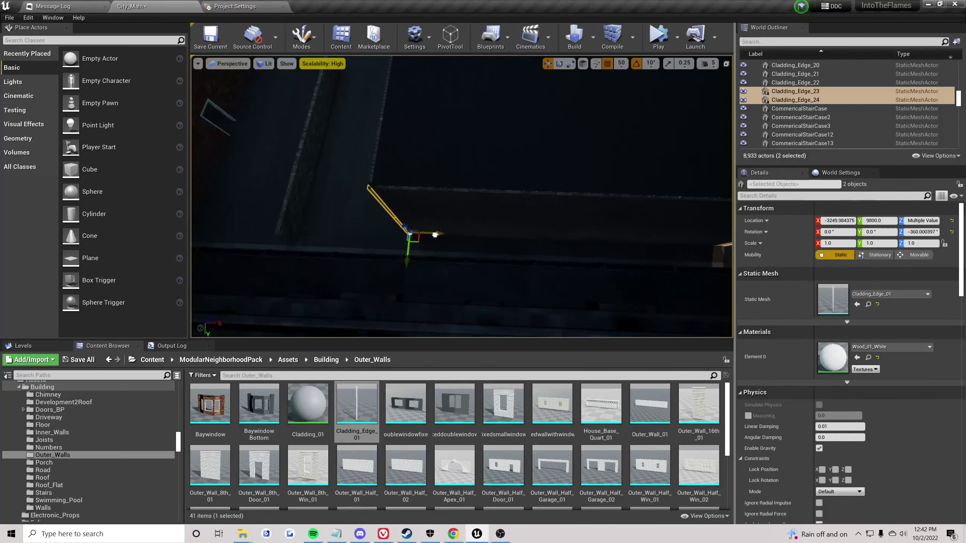
{"action": "left_click_drag", "start_coordinate": [434, 234], "coordinate": [695, 237], "text": "alt"}
{"action": "right_click_drag", "start_coordinate": [696, 238], "coordinate": [715, 230]}
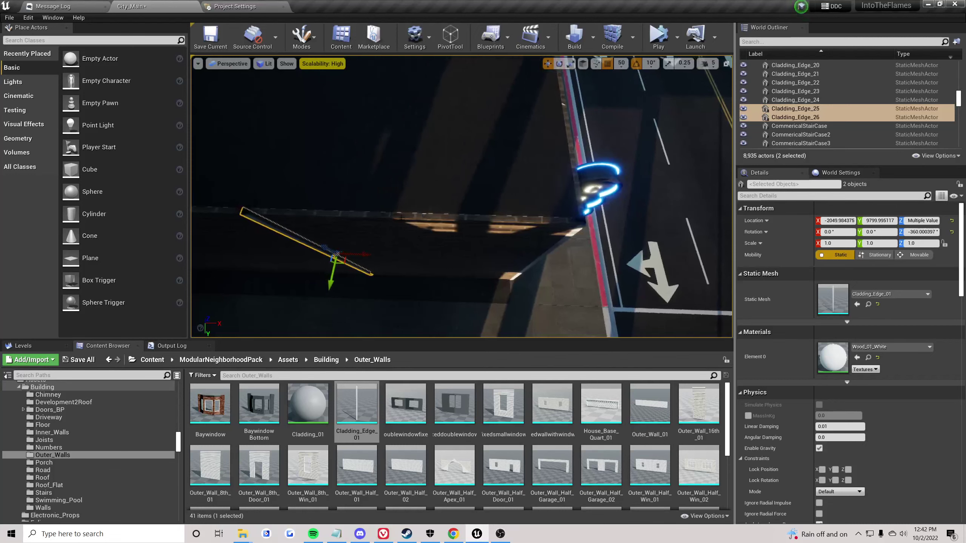
{"action": "key", "text": "Delete"}
- Select all cladding edges from Cladding_Edge_9 to Cladding_Edge_24 and move them into the building's outliner folder
{"action": "right_click_drag", "start_coordinate": [401, 218], "coordinate": [282, 129]}
{"action": "left_click", "coordinate": [490, 179]}
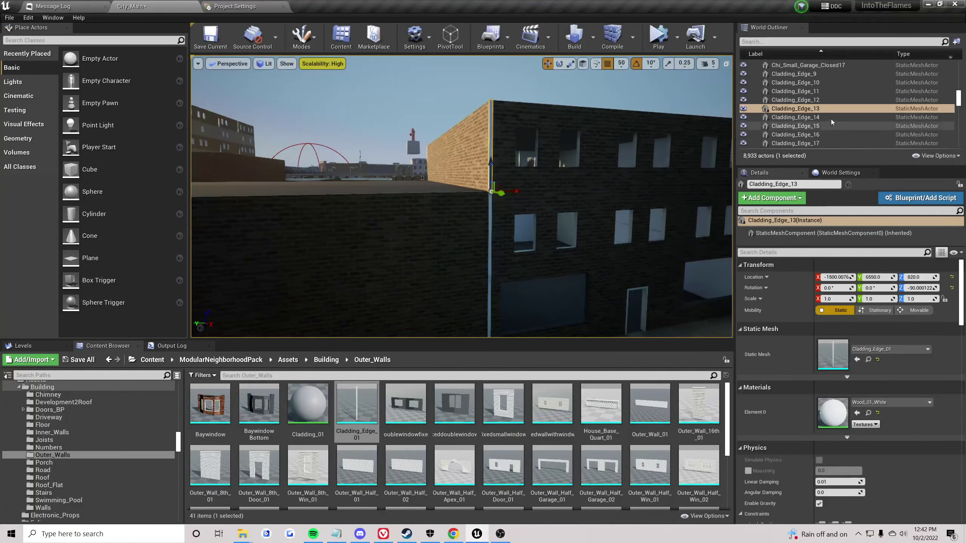
{"action": "left_click", "coordinate": [810, 75]}
{"action": "scroll", "coordinate": [818, 95], "scroll_direction": "down", "scroll_amount": 6}
{"action": "left_click", "coordinate": [814, 113], "text": "shift"}
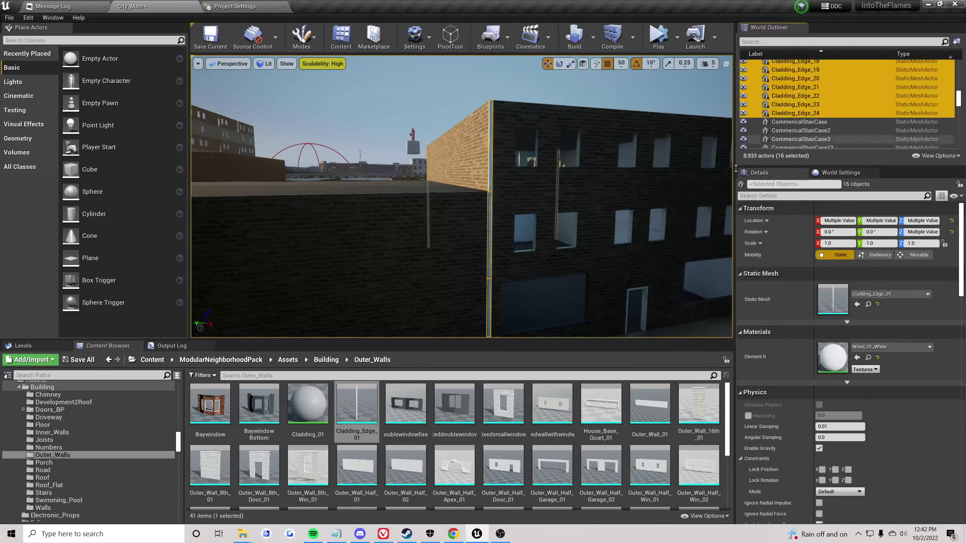
{"action": "right_click_drag", "start_coordinate": [489, 179], "coordinate": [490, 267]}
{"action": "right_click", "coordinate": [785, 114]}
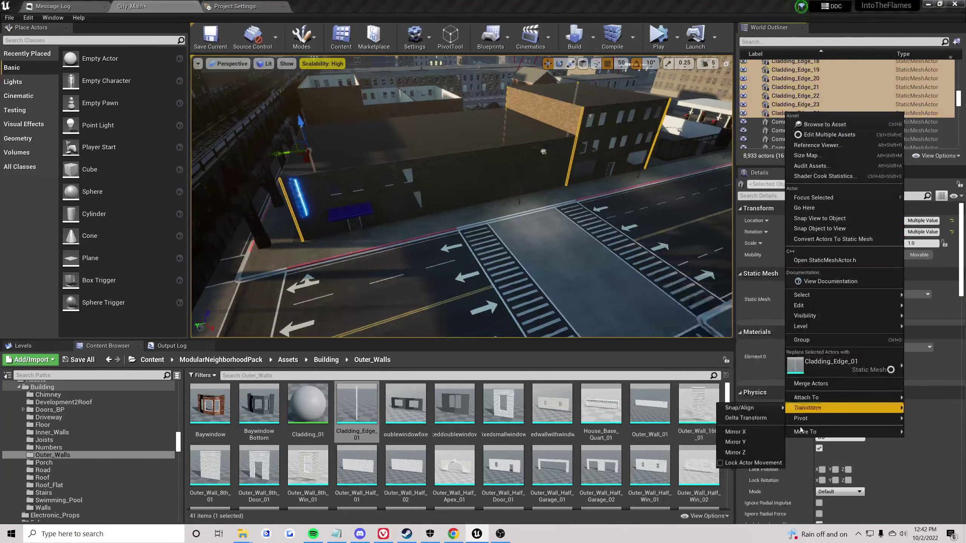
{"action": "mouse_move", "coordinate": [808, 433]}
{"action": "scroll", "coordinate": [743, 408], "scroll_direction": "down", "scroll_amount": 2}
{"action": "left_click", "coordinate": [738, 449]}
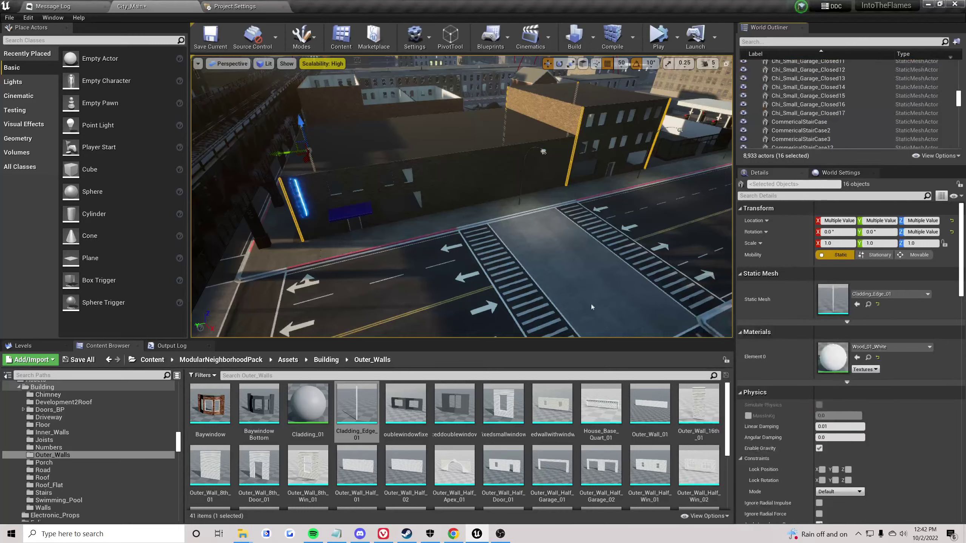
{"action": "left_click", "coordinate": [602, 313]}
- Apply the light MI_EXTILE_MASTER_Concrete material to all nine outer wall pieces of the tall section's end wall at Y 5050
{"action": "key", "text": "f"}
{"action": "key", "text": "w"}
{"action": "mouse_move", "coordinate": [462, 196]}
{"action": "right_mouse_down"}
{"action": "mouse_move", "coordinate": [473, 196]}
{"action": "mouse_move", "coordinate": [381, 209]}
{"action": "mouse_move", "coordinate": [335, 182]}
{"action": "mouse_move", "coordinate": [461, 196]}
{"action": "right_mouse_up"}
{"action": "left_click", "coordinate": [437, 143]}
{"action": "left_click", "coordinate": [543, 140], "text": "ctrl"}
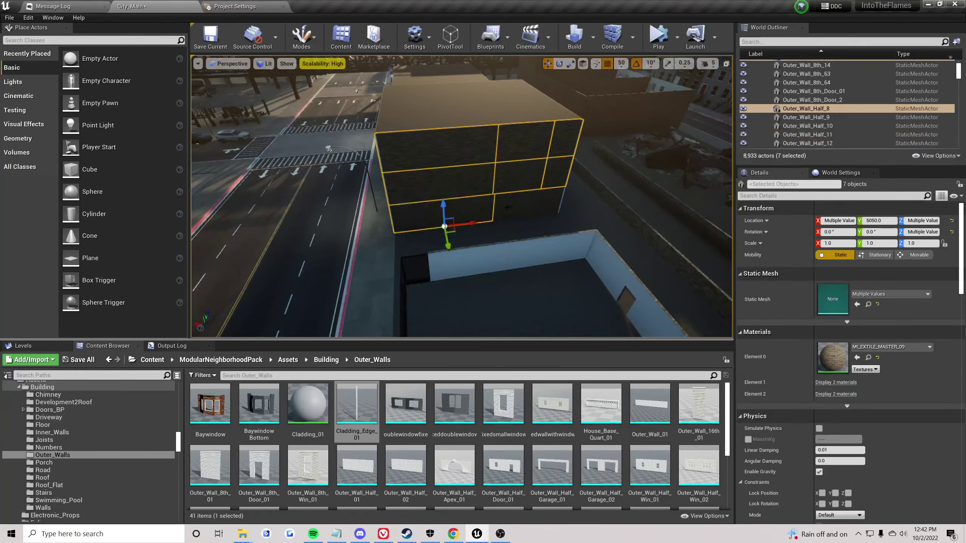
{"action": "left_click", "coordinate": [868, 357]}
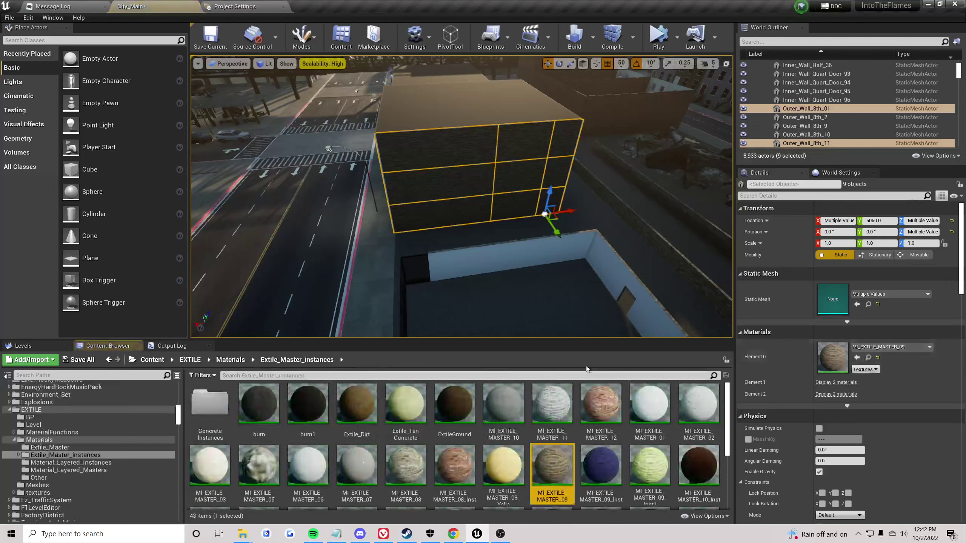
{"action": "scroll", "coordinate": [659, 450], "scroll_direction": "down", "scroll_amount": 3}
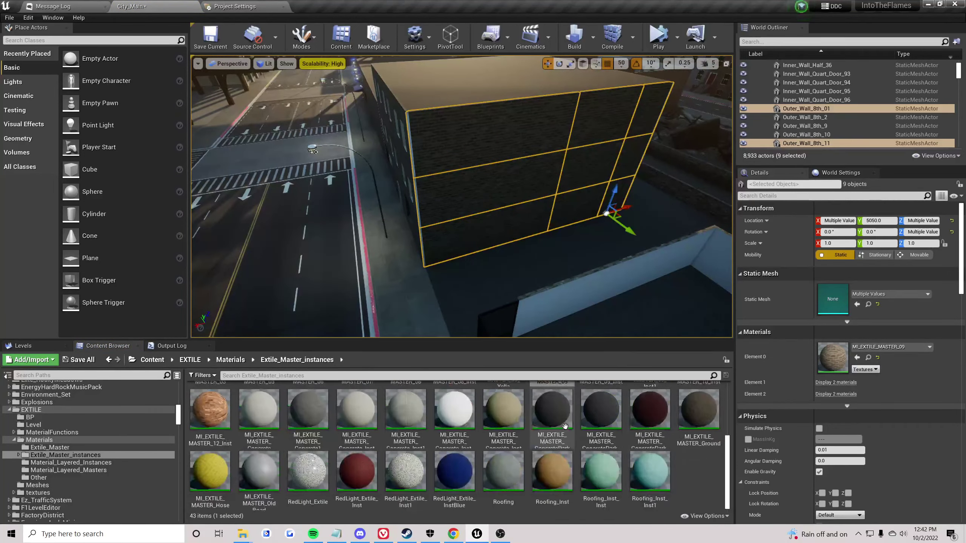
{"action": "left_click_drag", "start_coordinate": [258, 414], "coordinate": [832, 357]}
- Select the six outer wall pieces of the end wall beside the Cinema sign and give them the same light concrete material
{"action": "left_click", "coordinate": [570, 258]}
{"action": "right_click_drag", "start_coordinate": [570, 259], "coordinate": [639, 243]}
{"action": "key", "text": "w"}
{"action": "left_click", "coordinate": [539, 247]}
{"action": "right_click_drag", "start_coordinate": [539, 247], "coordinate": [616, 247]}
{"action": "left_click", "coordinate": [499, 262], "text": "ctrl"}
{"action": "right_click_drag", "start_coordinate": [500, 262], "coordinate": [441, 288]}
{"action": "left_click", "coordinate": [513, 296], "text": "ctrl"}
{"action": "key", "text": "d"}
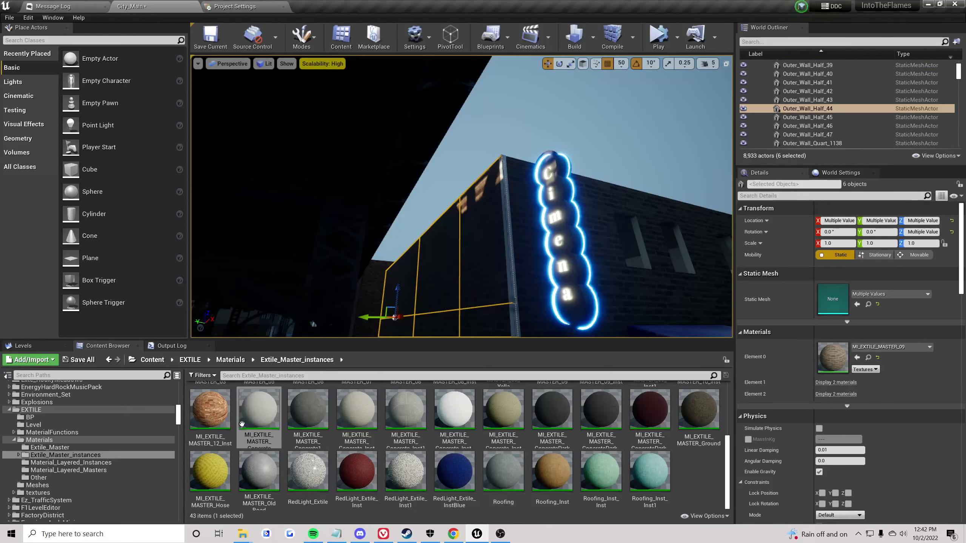
{"action": "left_click_drag", "start_coordinate": [258, 409], "coordinate": [844, 353]}
- Examine the cinema building's finished exterior walls, roofs and surrounding streets from several sides
{"action": "right_click_drag", "start_coordinate": [494, 198], "coordinate": [328, 229]}
{"action": "left_click", "coordinate": [494, 258]}
{"action": "key", "text": "w"}
{"action": "key", "text": "w"}
{"action": "left_click", "coordinate": [328, 280]}
{"action": "key", "text": "f"}
{"action": "right_click_drag", "start_coordinate": [461, 196], "coordinate": [428, 279]}
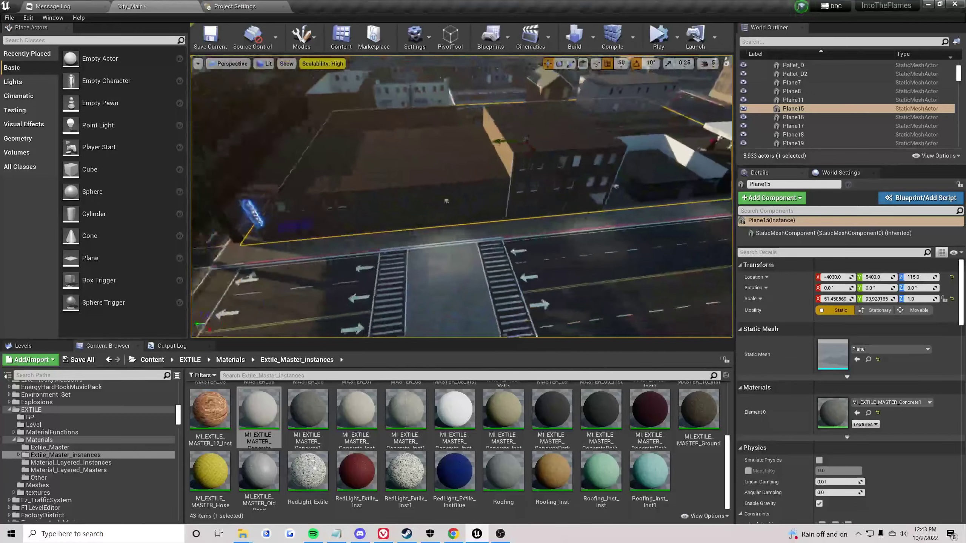
{"action": "right_click_drag", "start_coordinate": [462, 195], "coordinate": [425, 190]}
{"action": "left_click", "coordinate": [457, 173]}
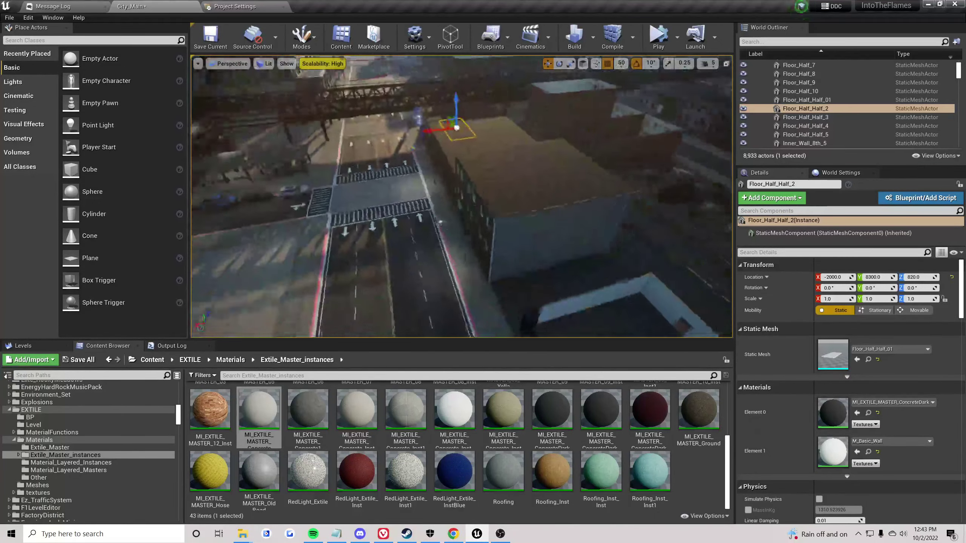
{"action": "right_click_drag", "start_coordinate": [461, 196], "coordinate": [472, 160]}
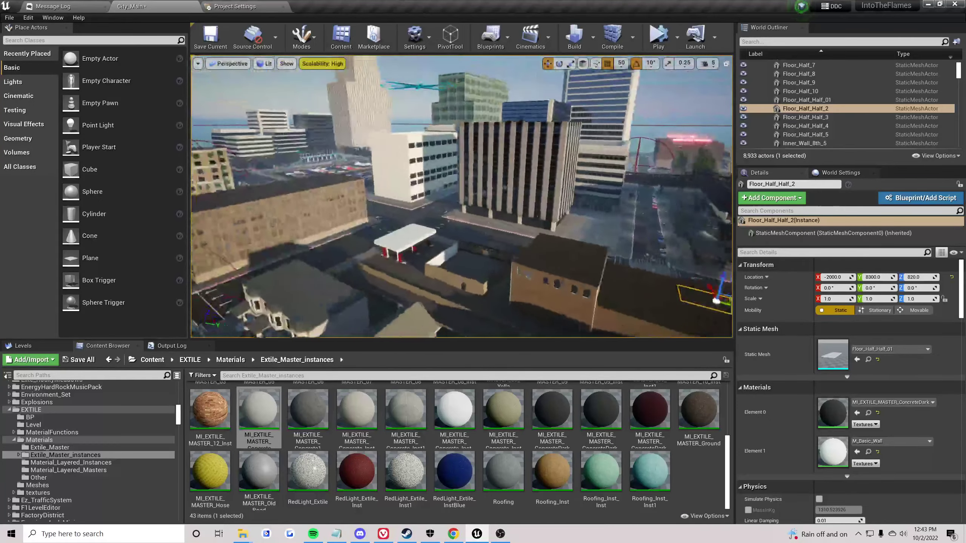
{"action": "right_click_drag", "start_coordinate": [461, 196], "coordinate": [296, 179]}
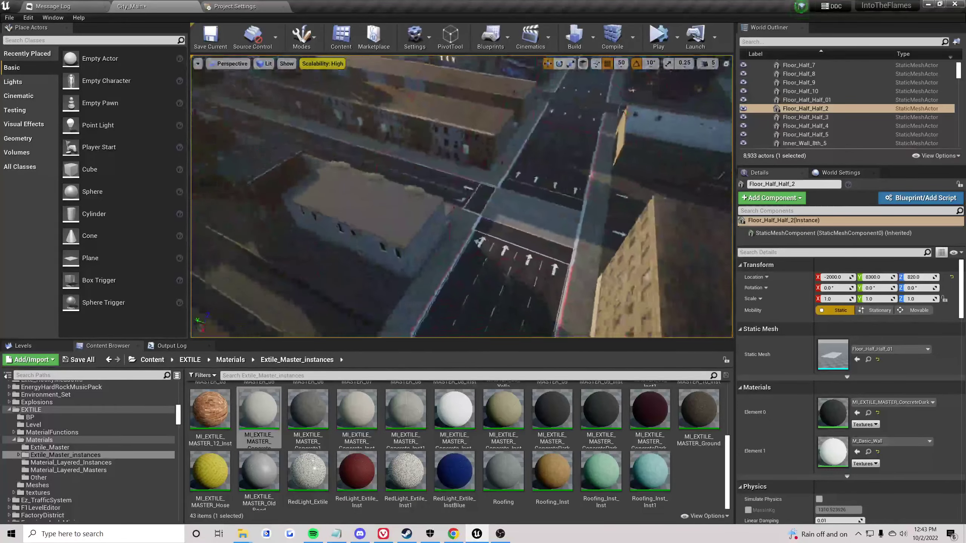
- Set the camera speed to 7 and survey the city map and its districts from above
{"action": "left_click", "coordinate": [707, 64]}
{"action": "left_click_drag", "start_coordinate": [743, 85], "coordinate": [766, 85]}
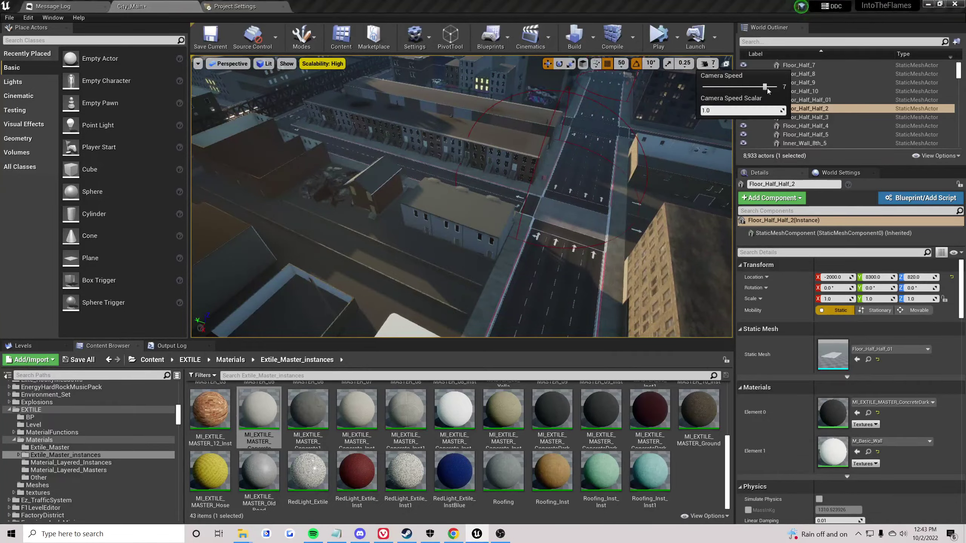
{"action": "right_click_drag", "start_coordinate": [461, 196], "coordinate": [323, 152]}
{"action": "right_click_drag", "start_coordinate": [441, 168], "coordinate": [353, 204]}
{"action": "key", "text": "a"}
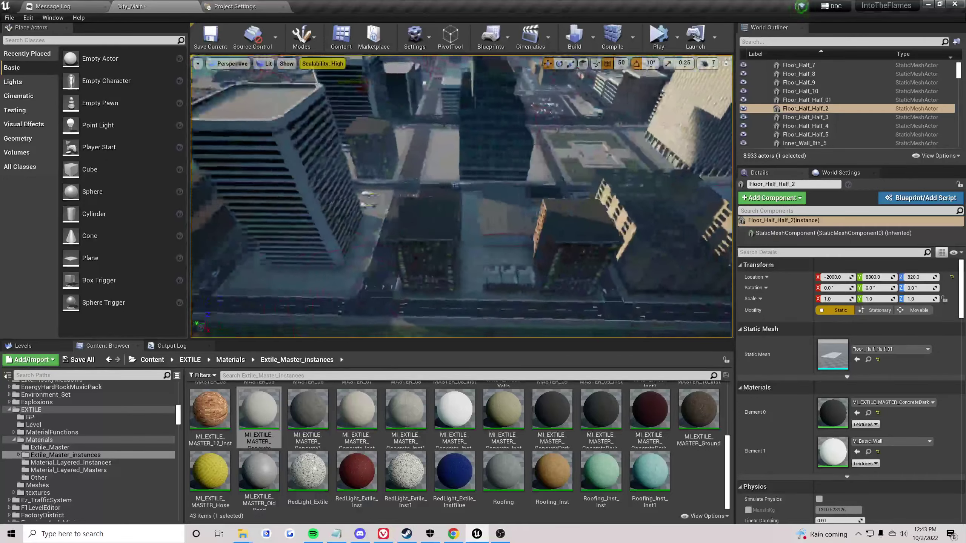
{"action": "key", "text": "a"}
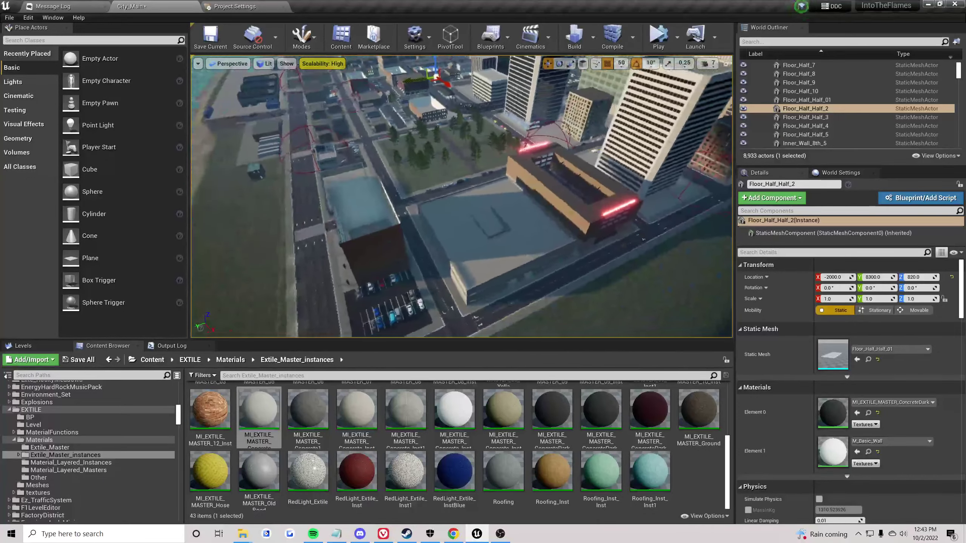
{"action": "right_click_drag", "start_coordinate": [399, 205], "coordinate": [388, 205]}
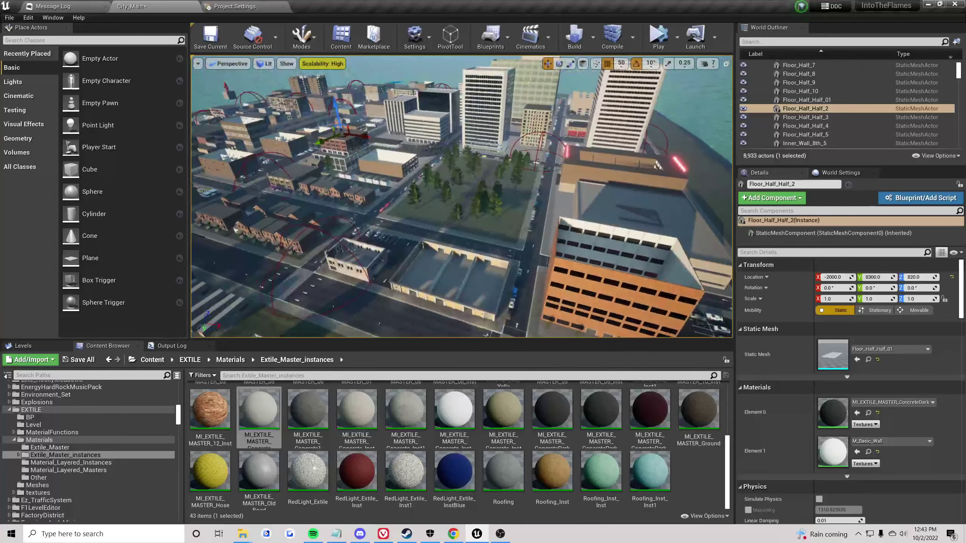
{"action": "right_click_drag", "start_coordinate": [461, 196], "coordinate": [416, 227]}
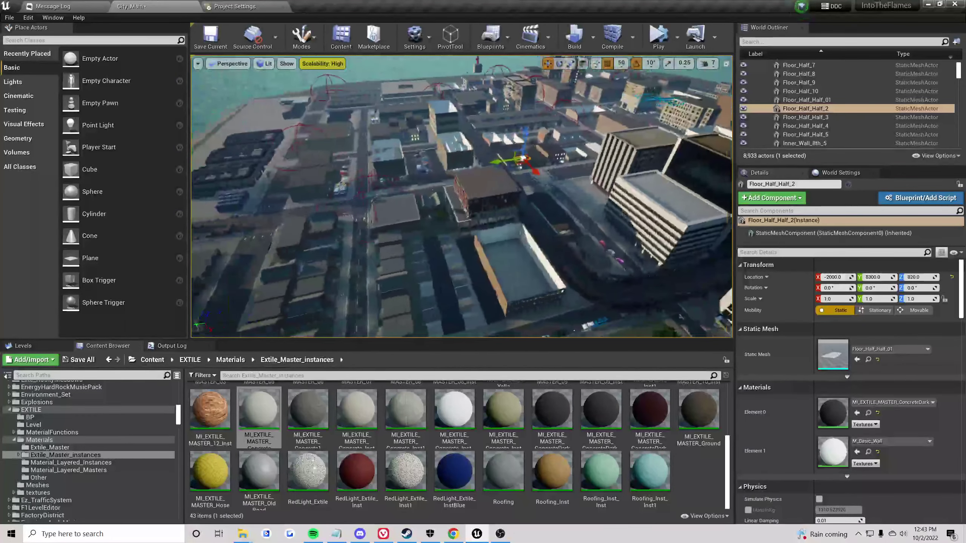
{"action": "scroll", "coordinate": [608, 140], "scroll_direction": "up", "scroll_amount": 1}
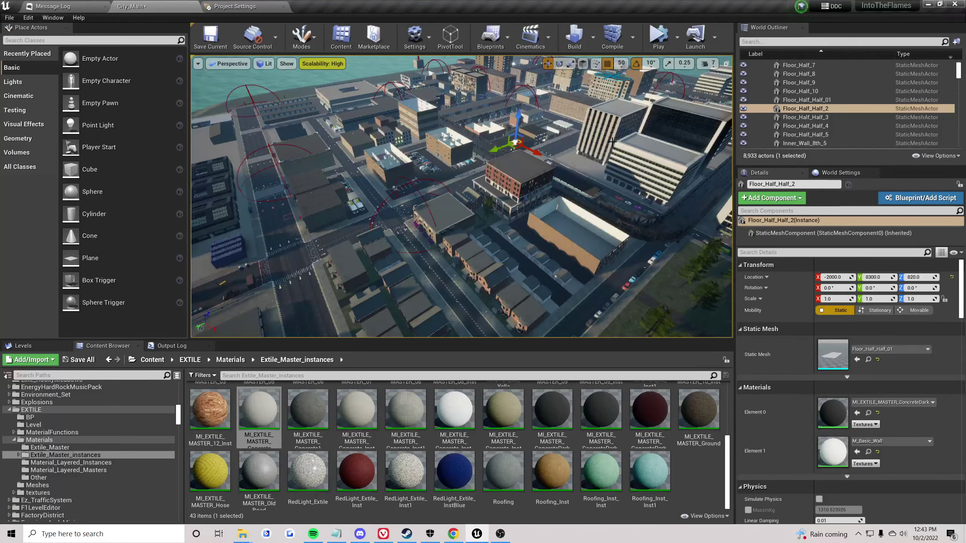
{"action": "right_click_drag", "start_coordinate": [613, 141], "coordinate": [670, 190]}
{"action": "key", "text": "s"}
{"action": "key", "text": "w"}
{"action": "key", "text": "s"}
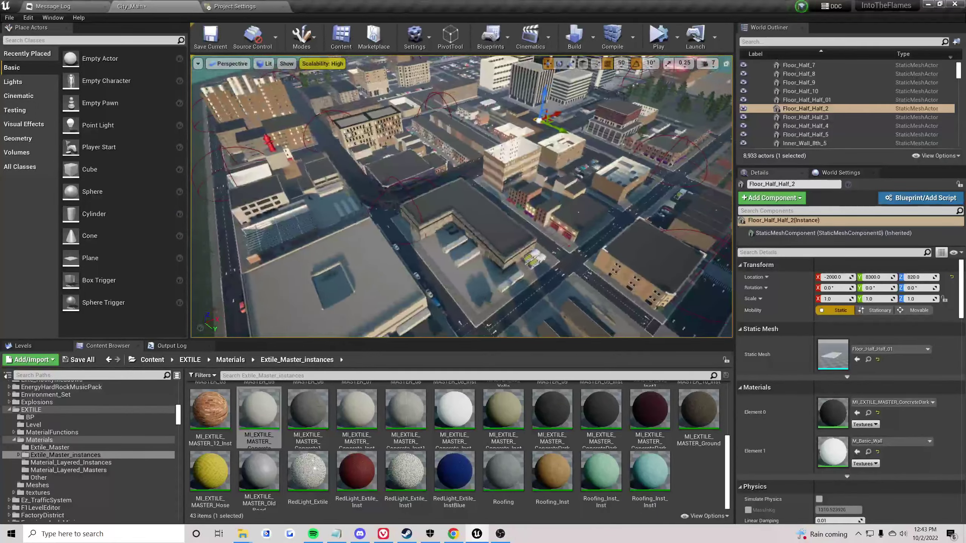
{"action": "right_click_drag", "start_coordinate": [476, 213], "coordinate": [479, 175]}
{"action": "key", "text": "s"}
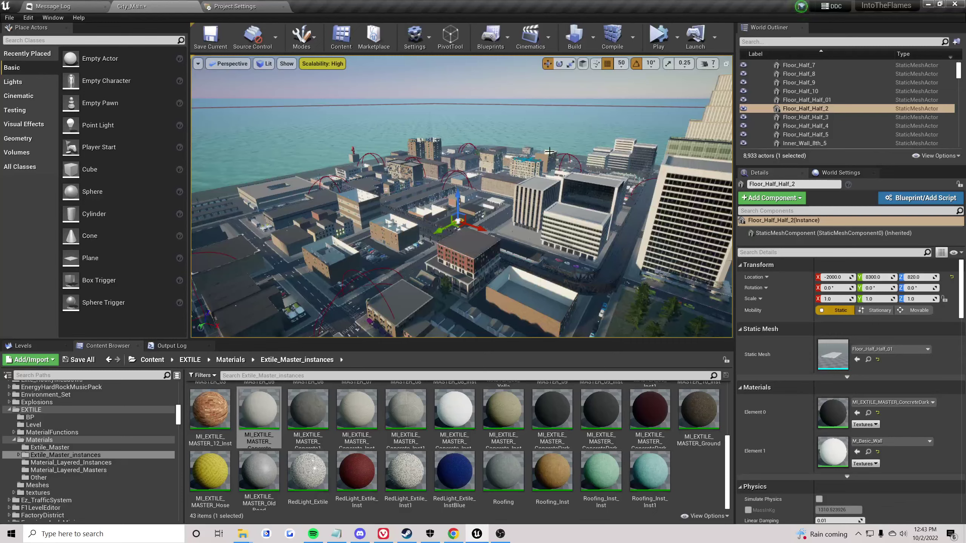
{"action": "key", "text": "w"}
{"action": "right_click_drag", "start_coordinate": [550, 151], "coordinate": [547, 175]}
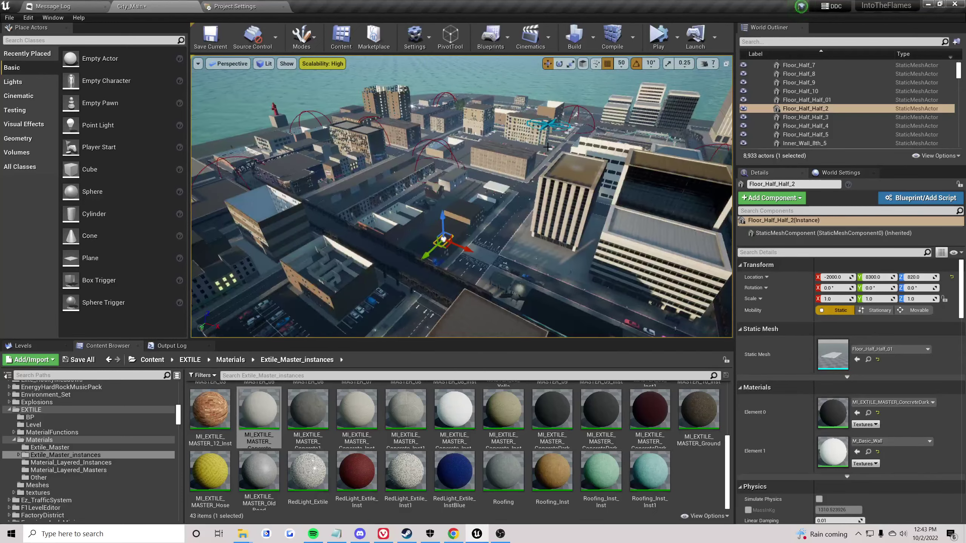